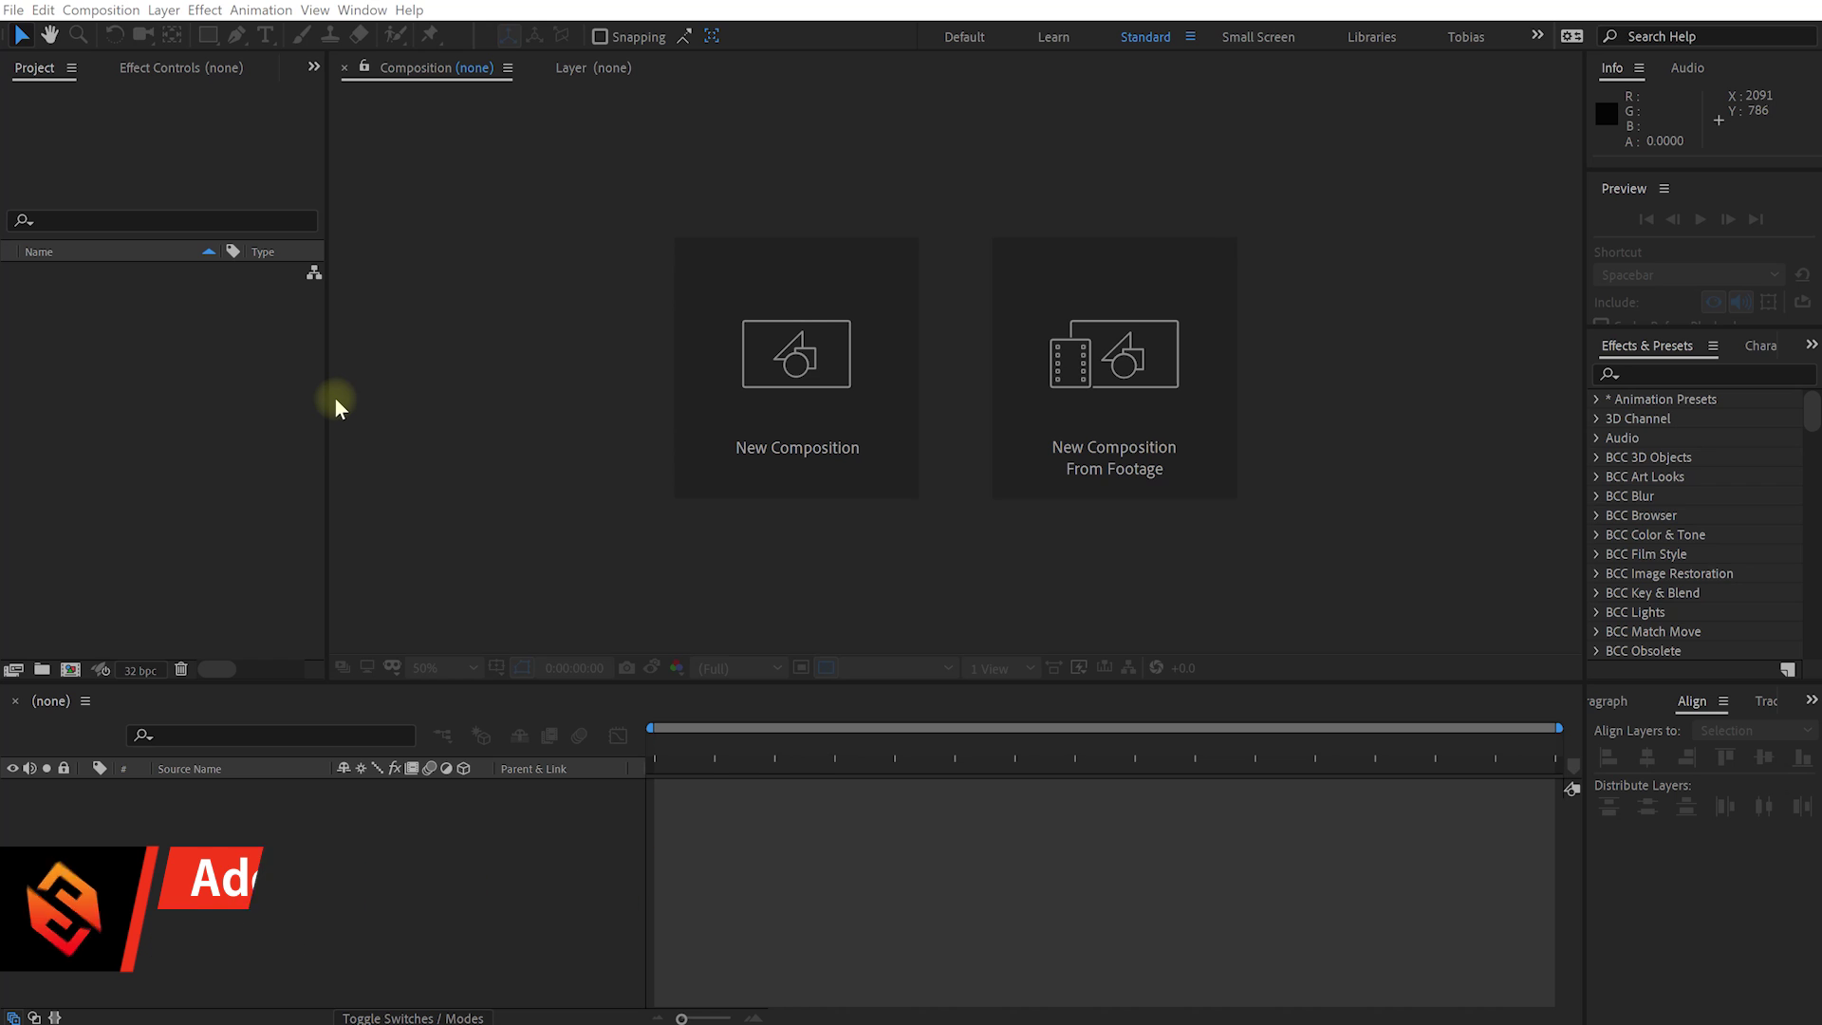
- Import Debris.mov, Ground cracks.jpg, Monkey Drop.mp4, Smoke.mov and Sparks.mov, then reopen file import
double_click(151, 385)
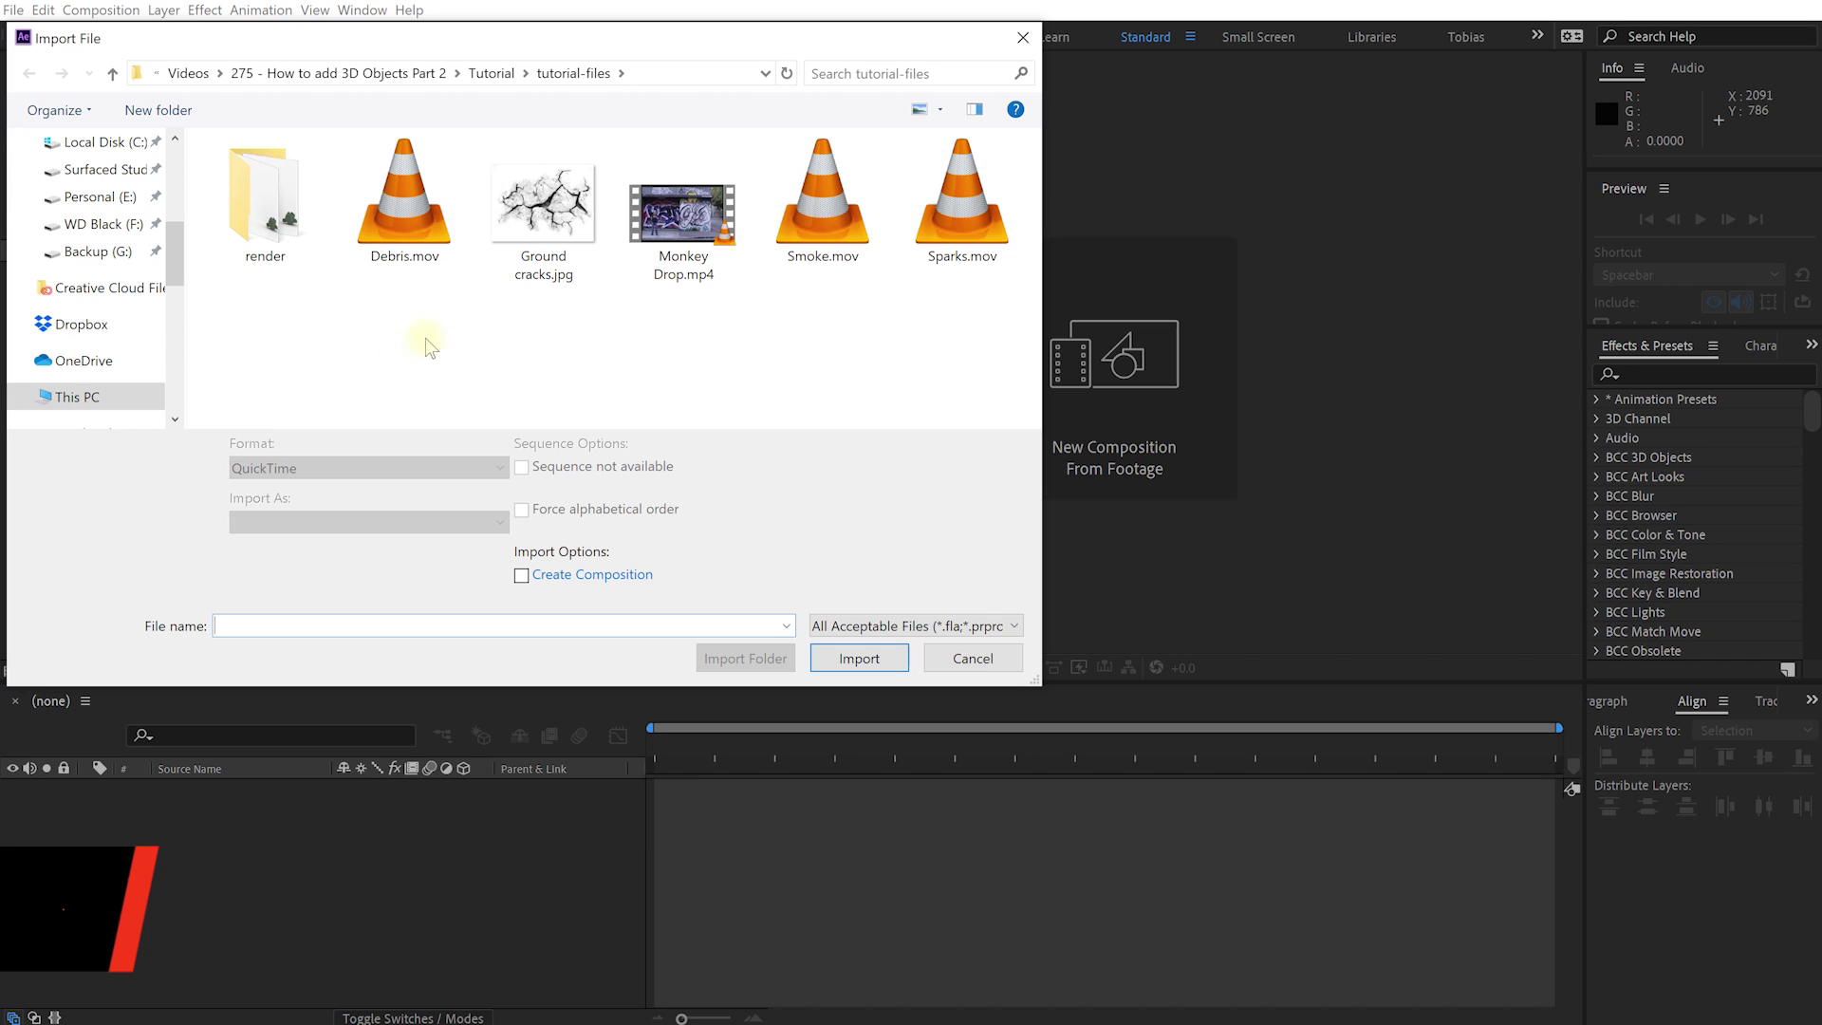
click(680, 280)
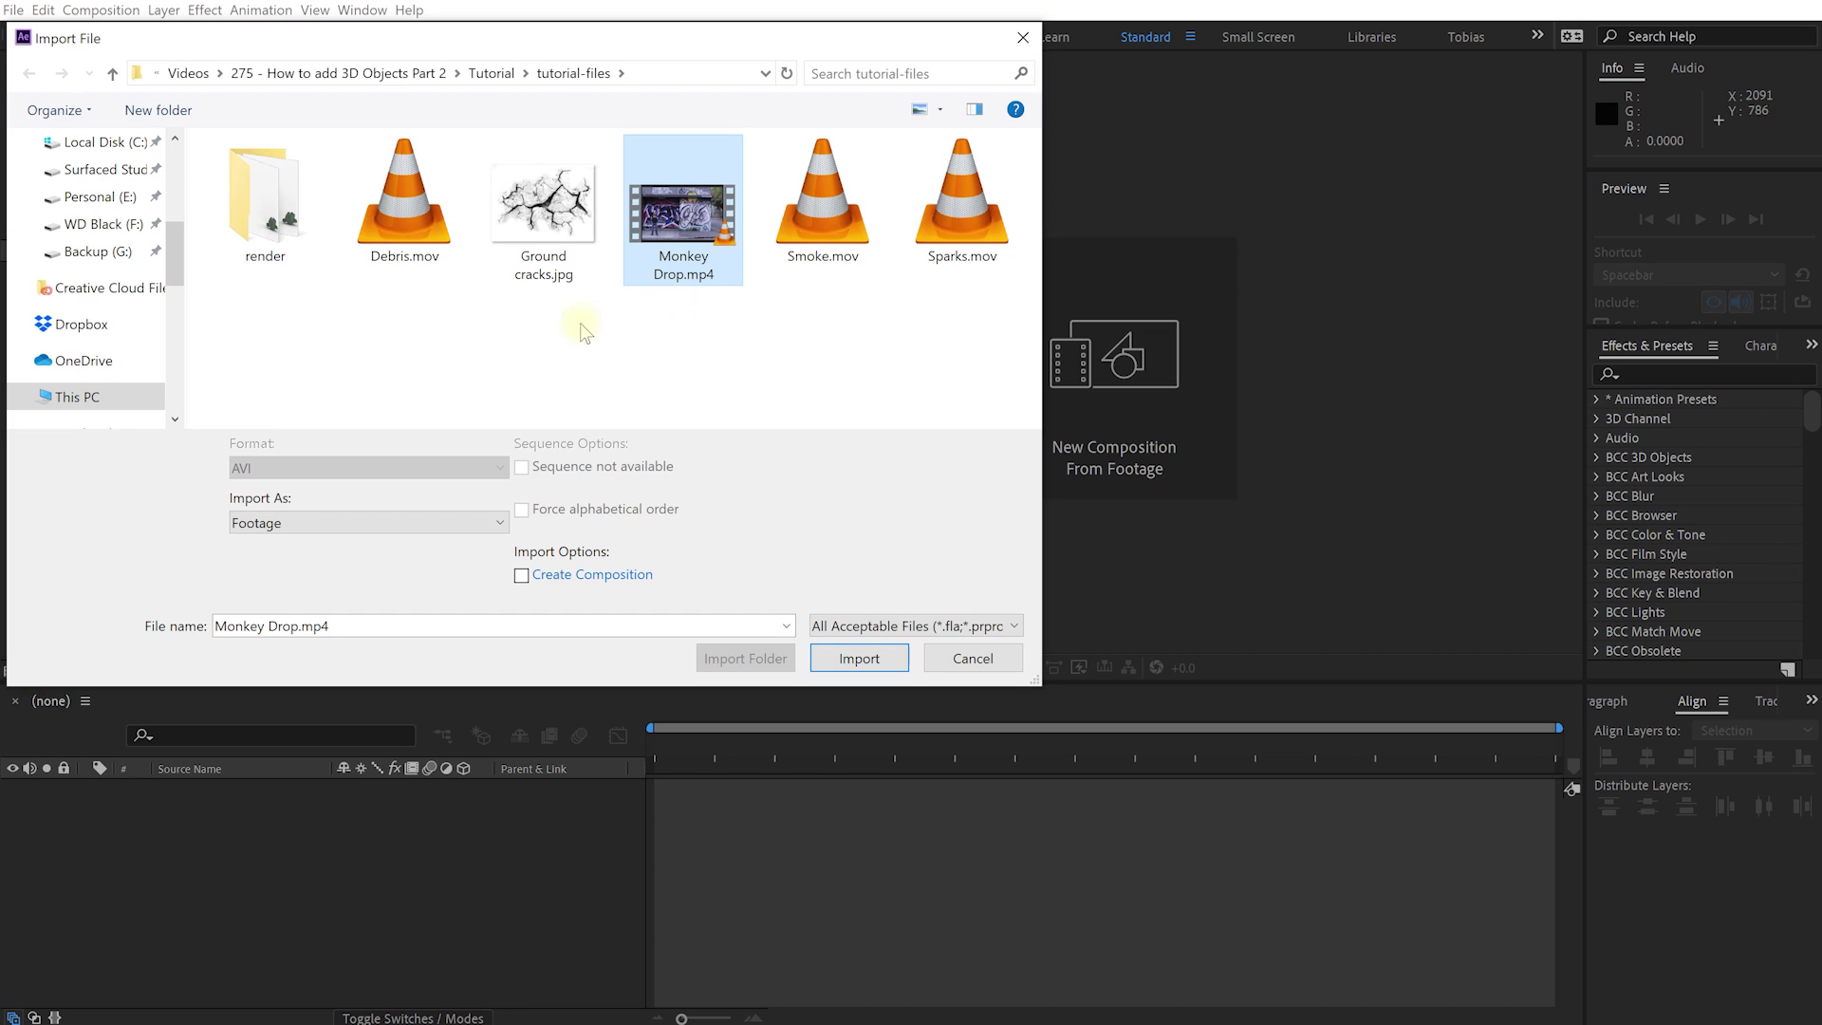
ctrl+click(404, 219)
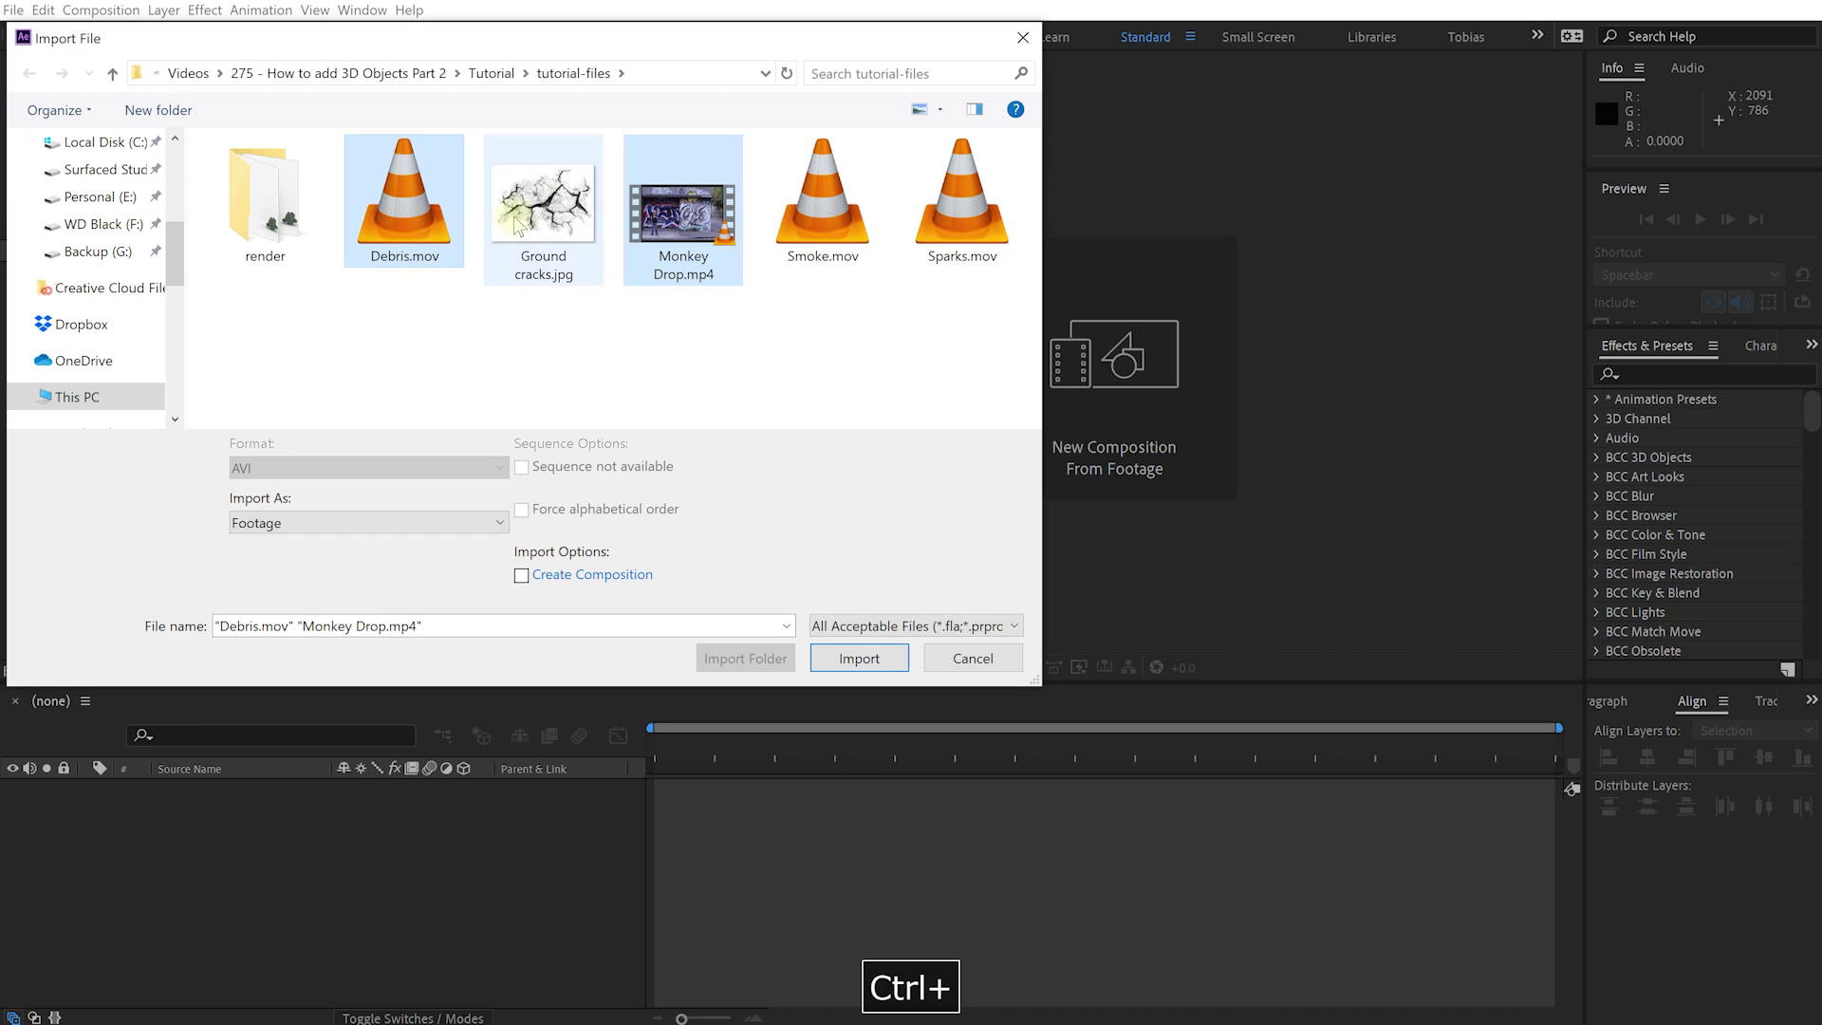
ctrl+click(518, 225)
ctrl+click(822, 204)
ctrl+click(933, 207)
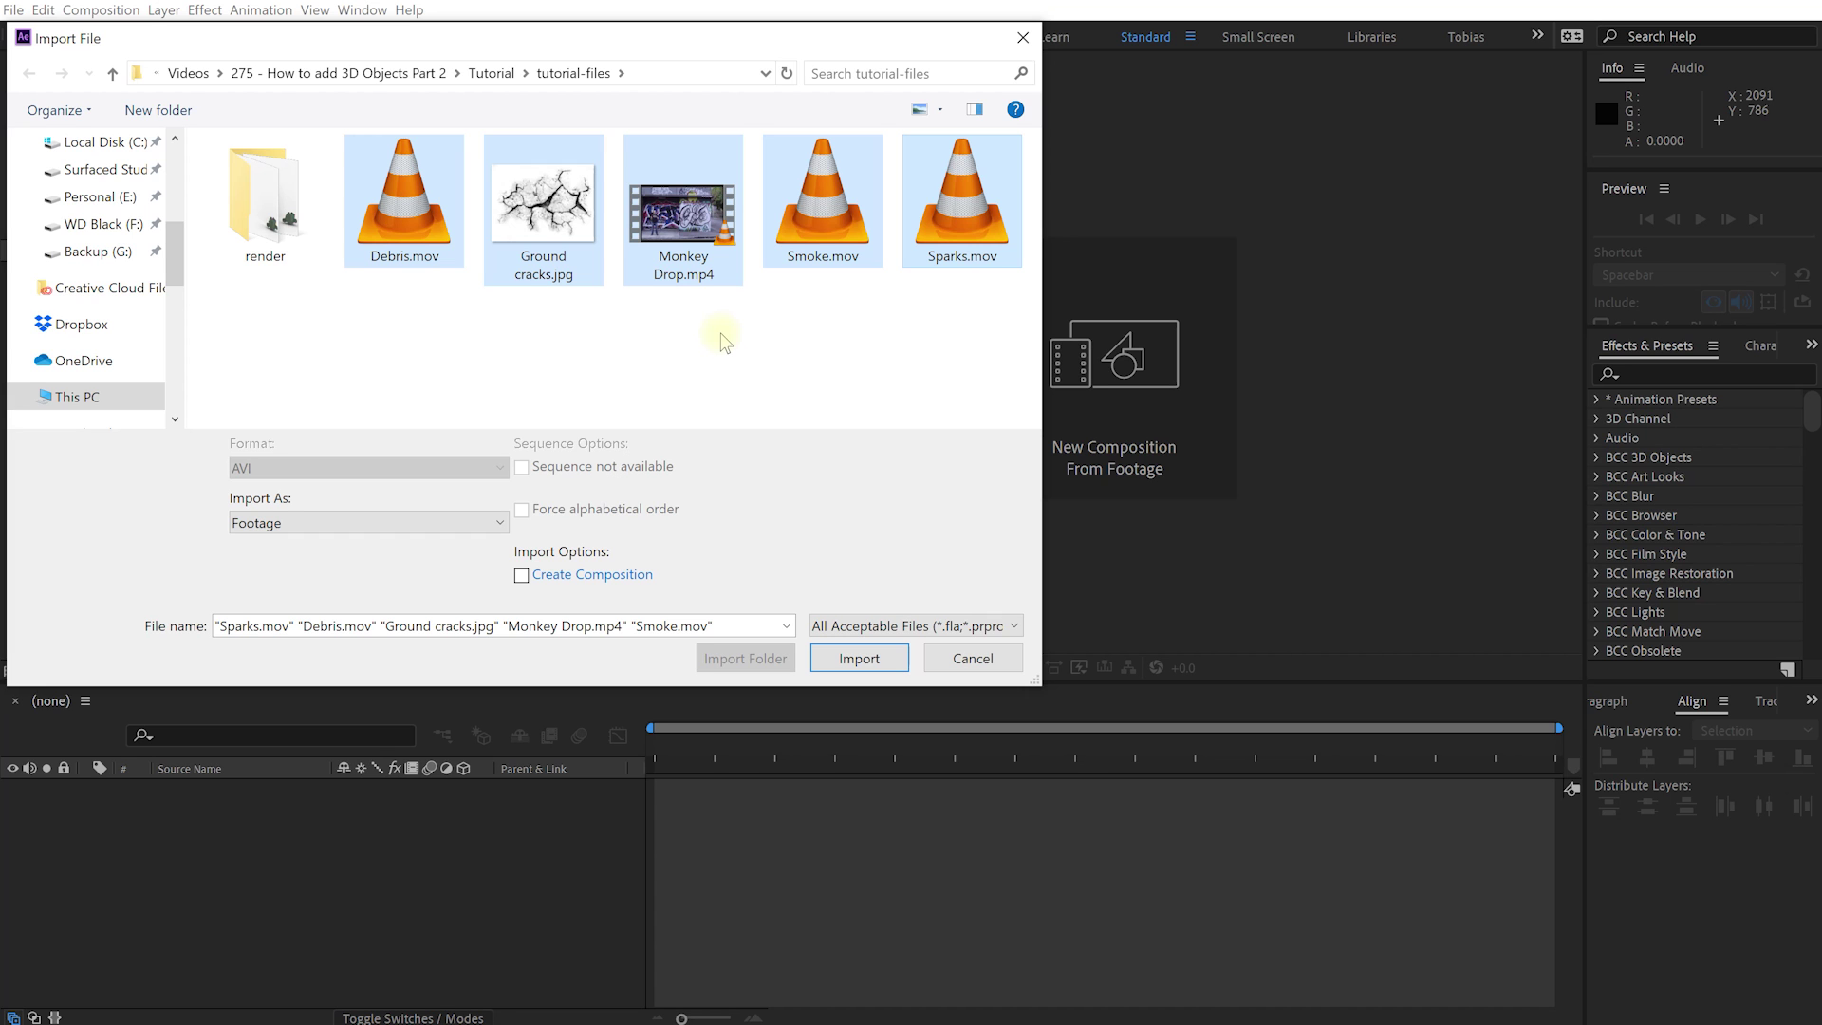
click(862, 659)
click(136, 425)
double_click(135, 425)
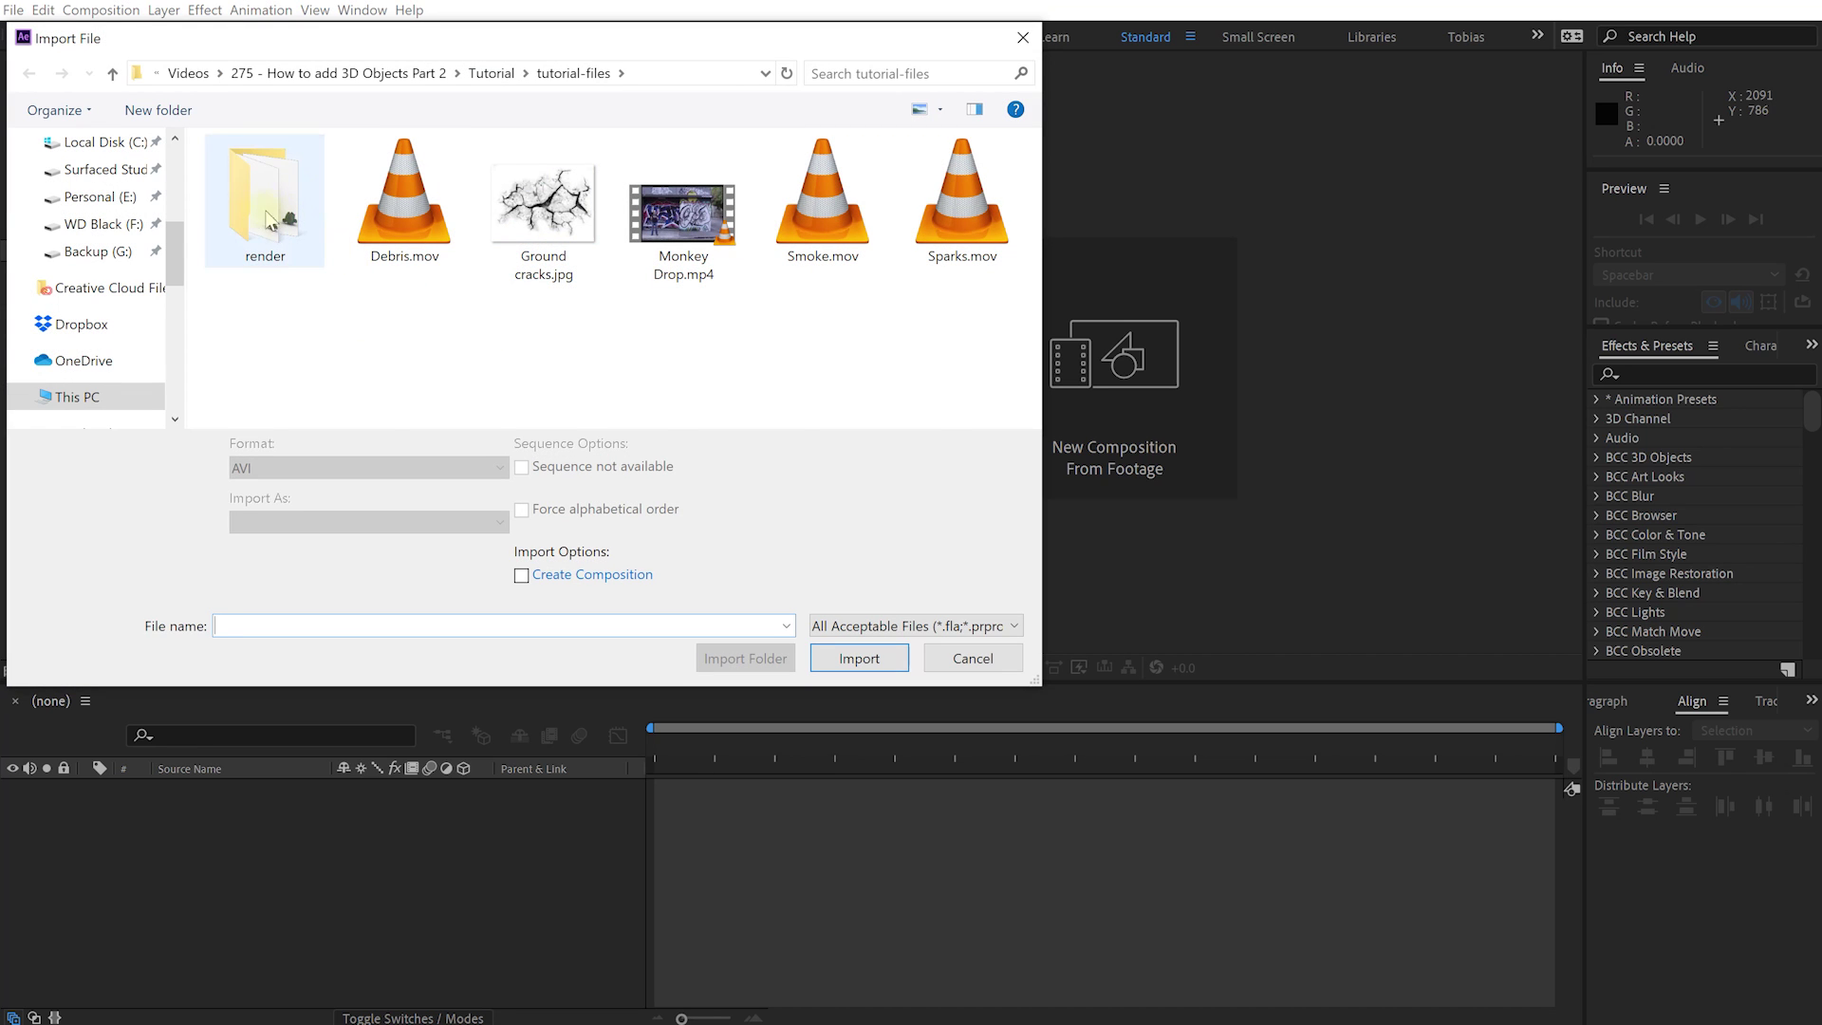
- Import monkey_drop_0001.png from the render folder as a PNG sequence
double_click(264, 220)
drag(1033, 155, 1035, 314)
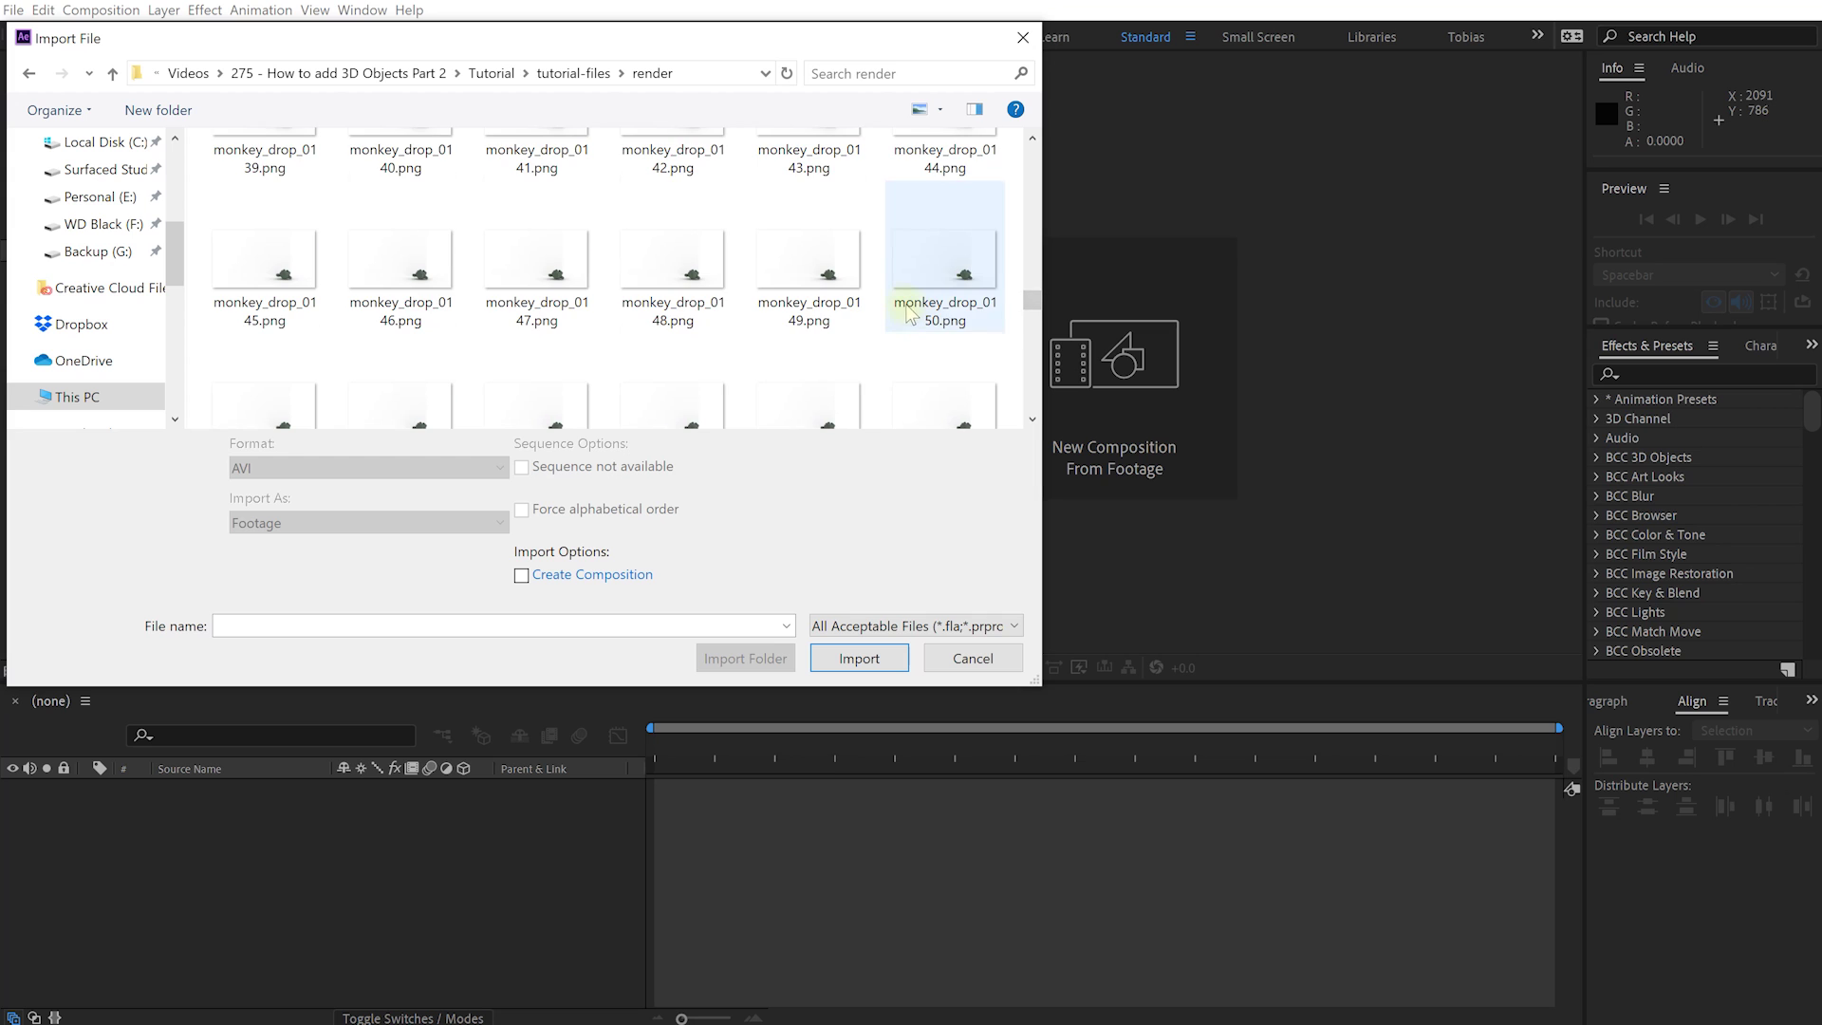
scroll(907, 306, down, 3)
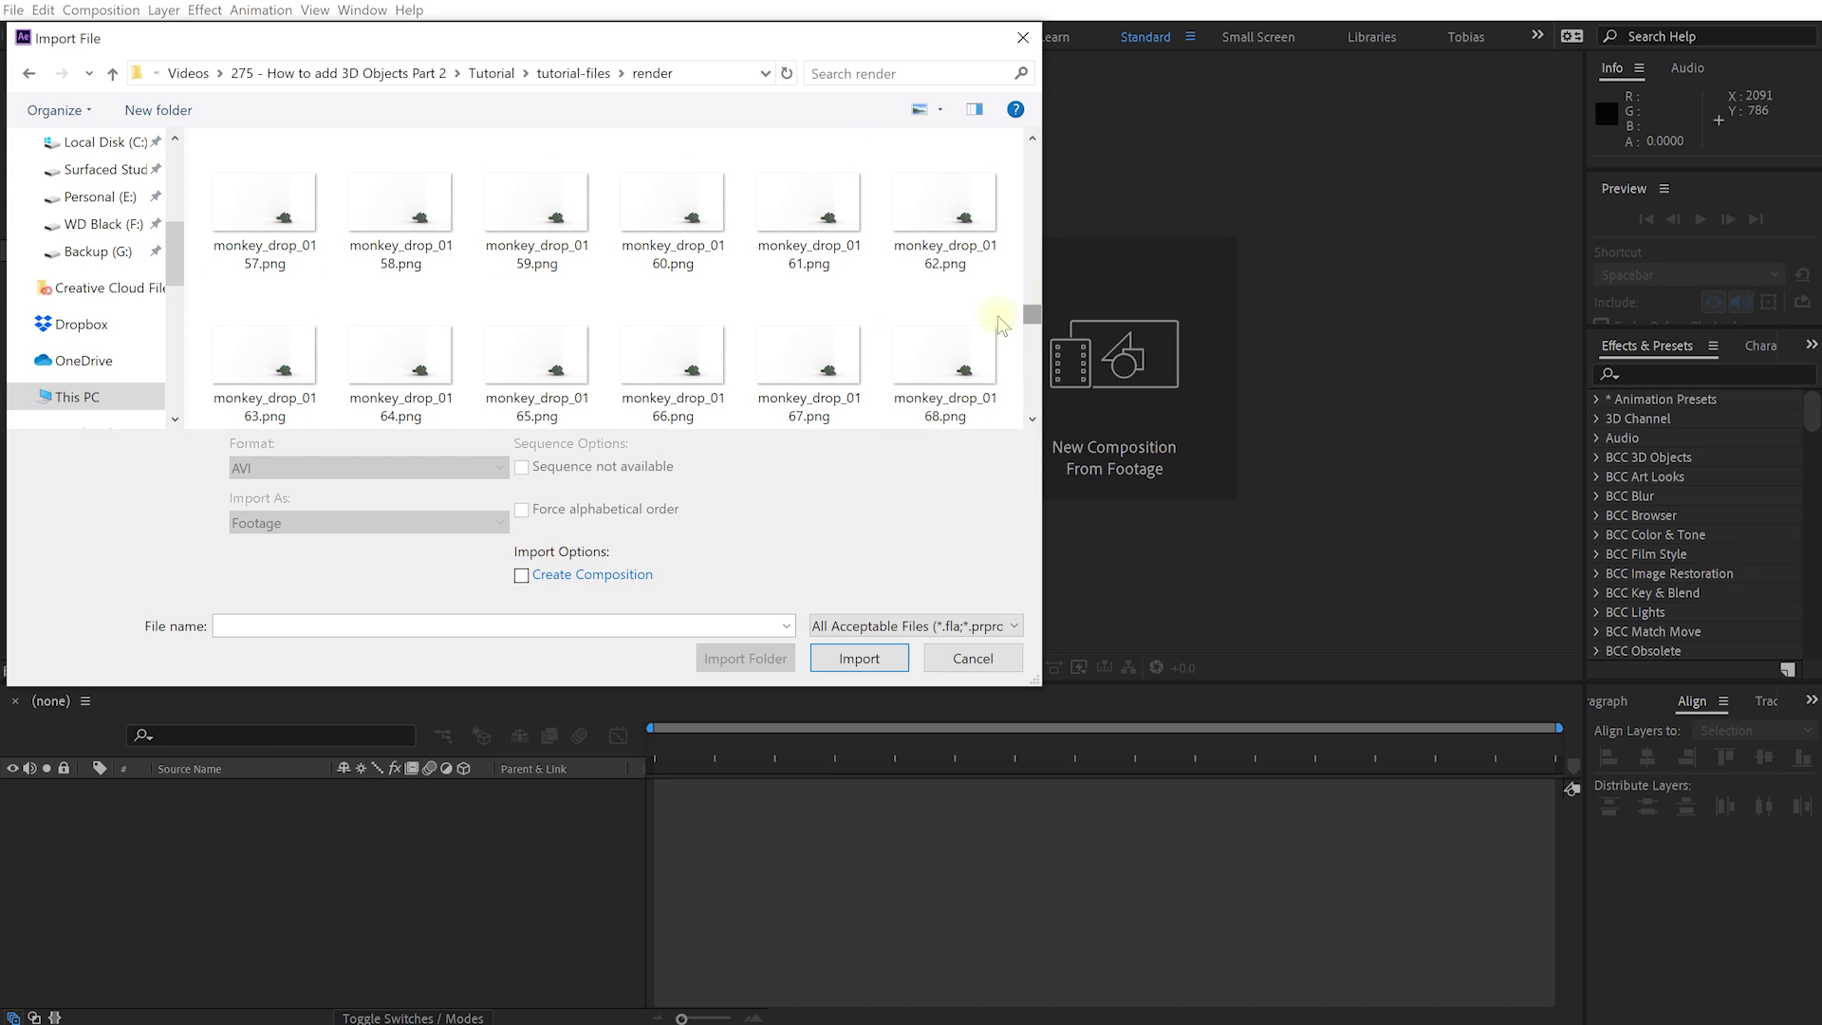
drag(1033, 314, 1009, 157)
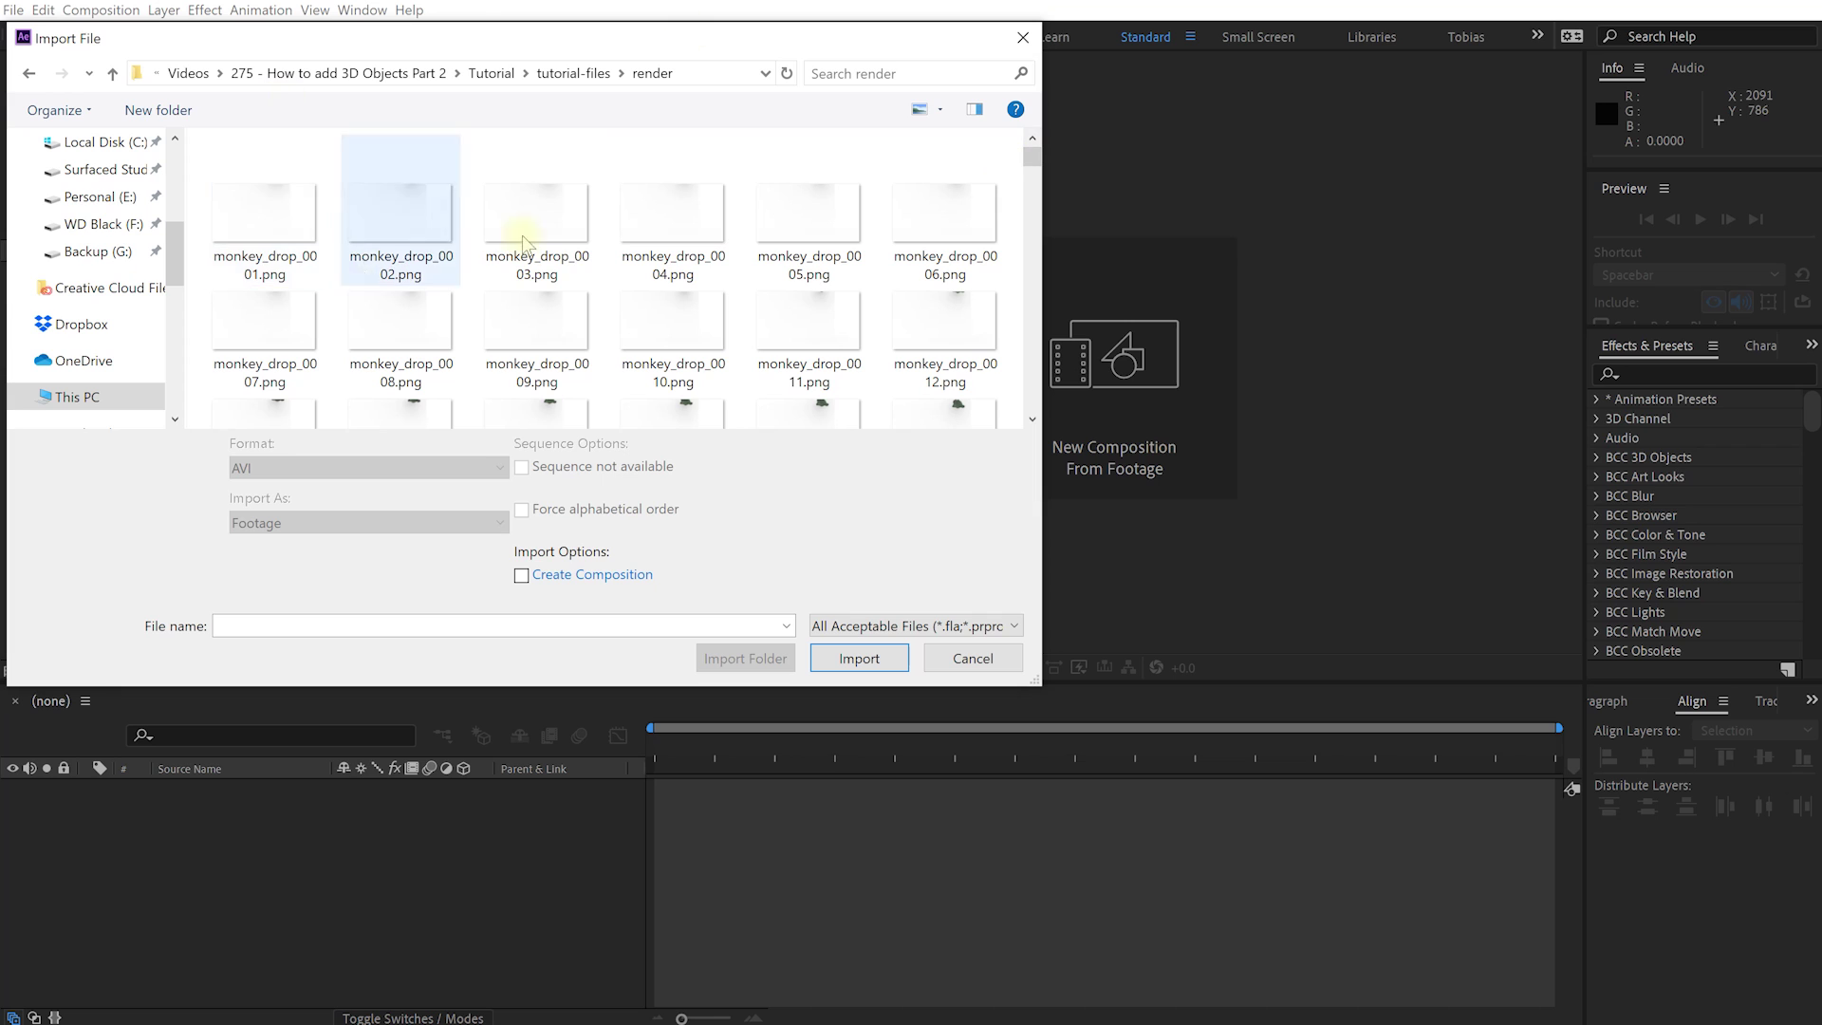
click(253, 205)
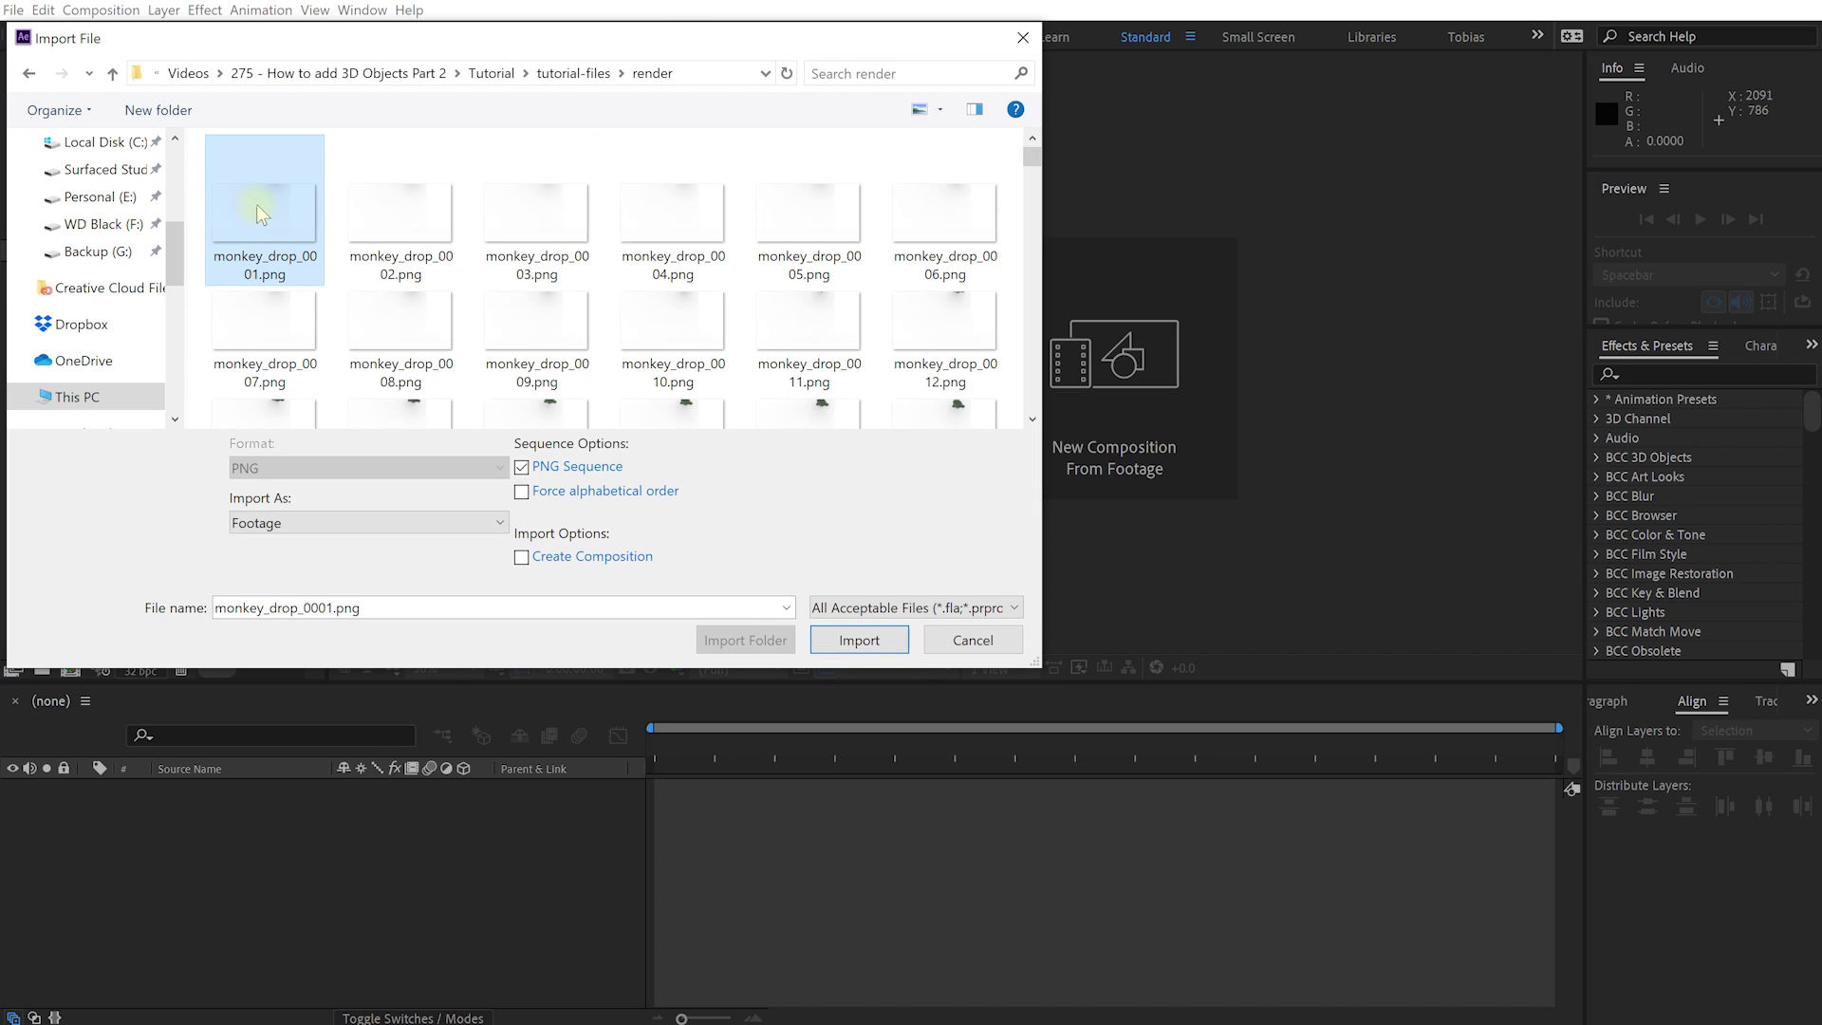
click(522, 468)
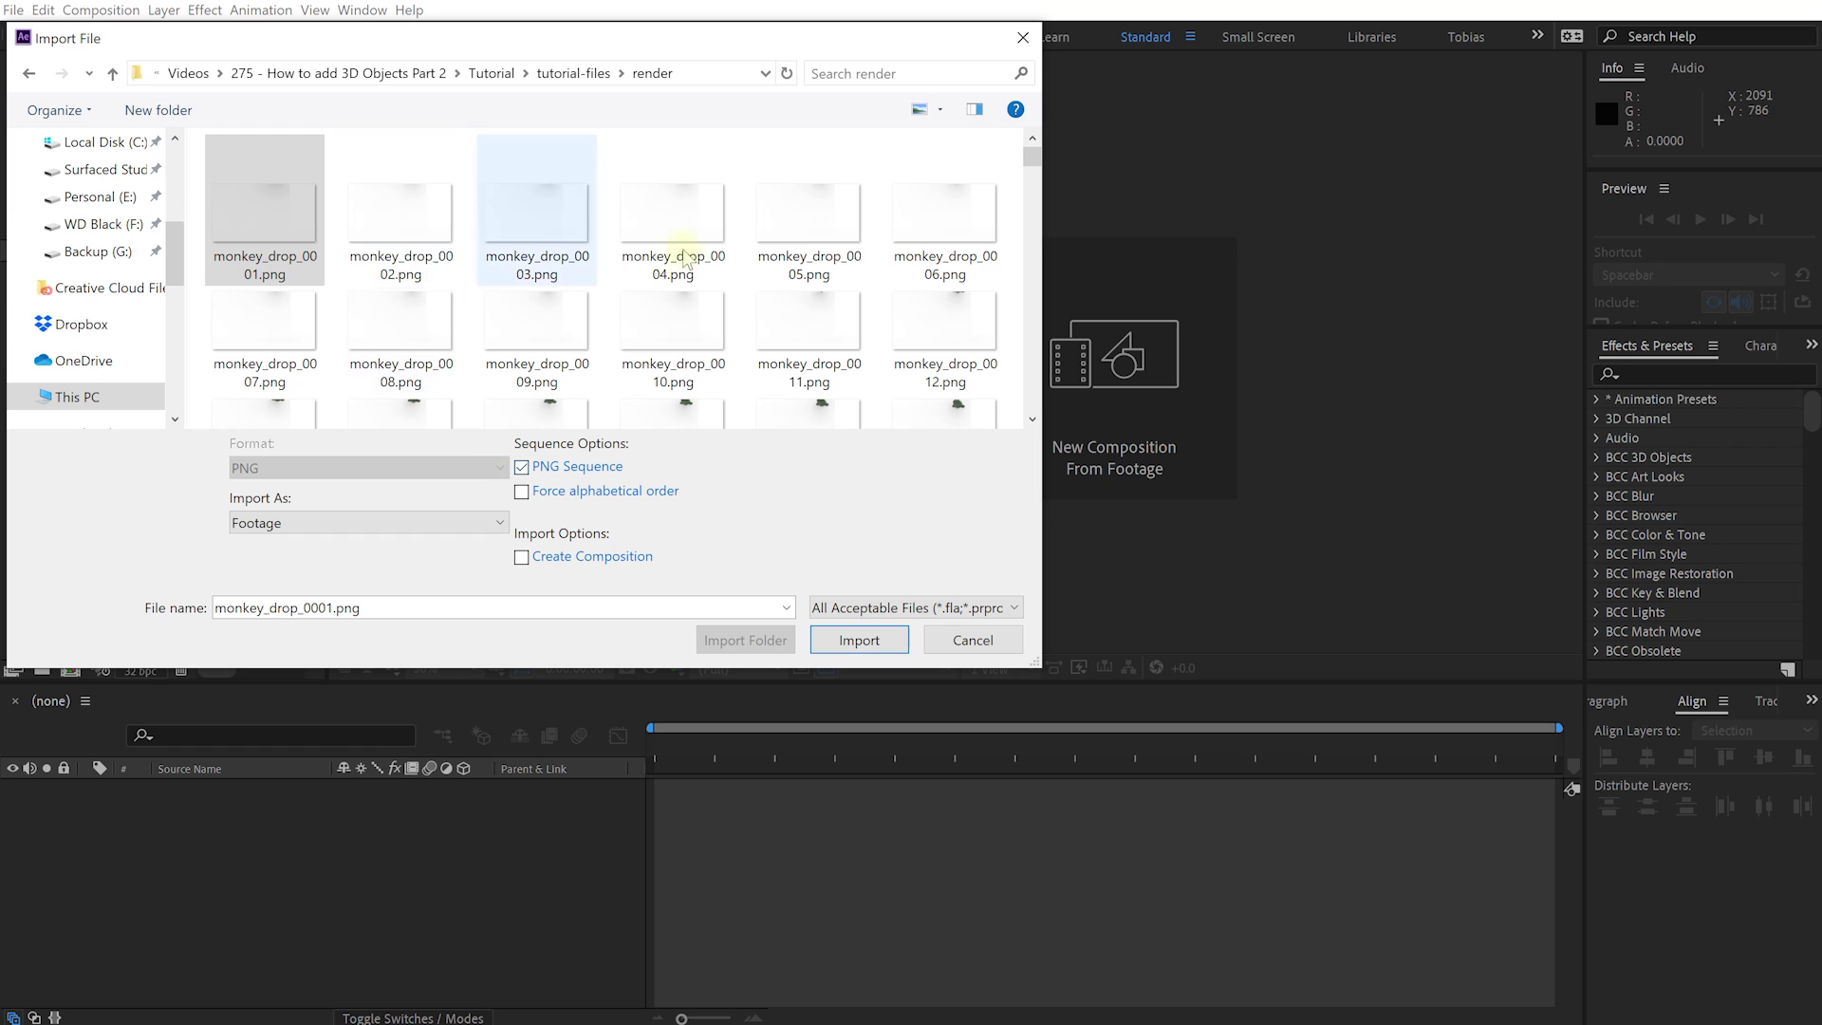
click(859, 641)
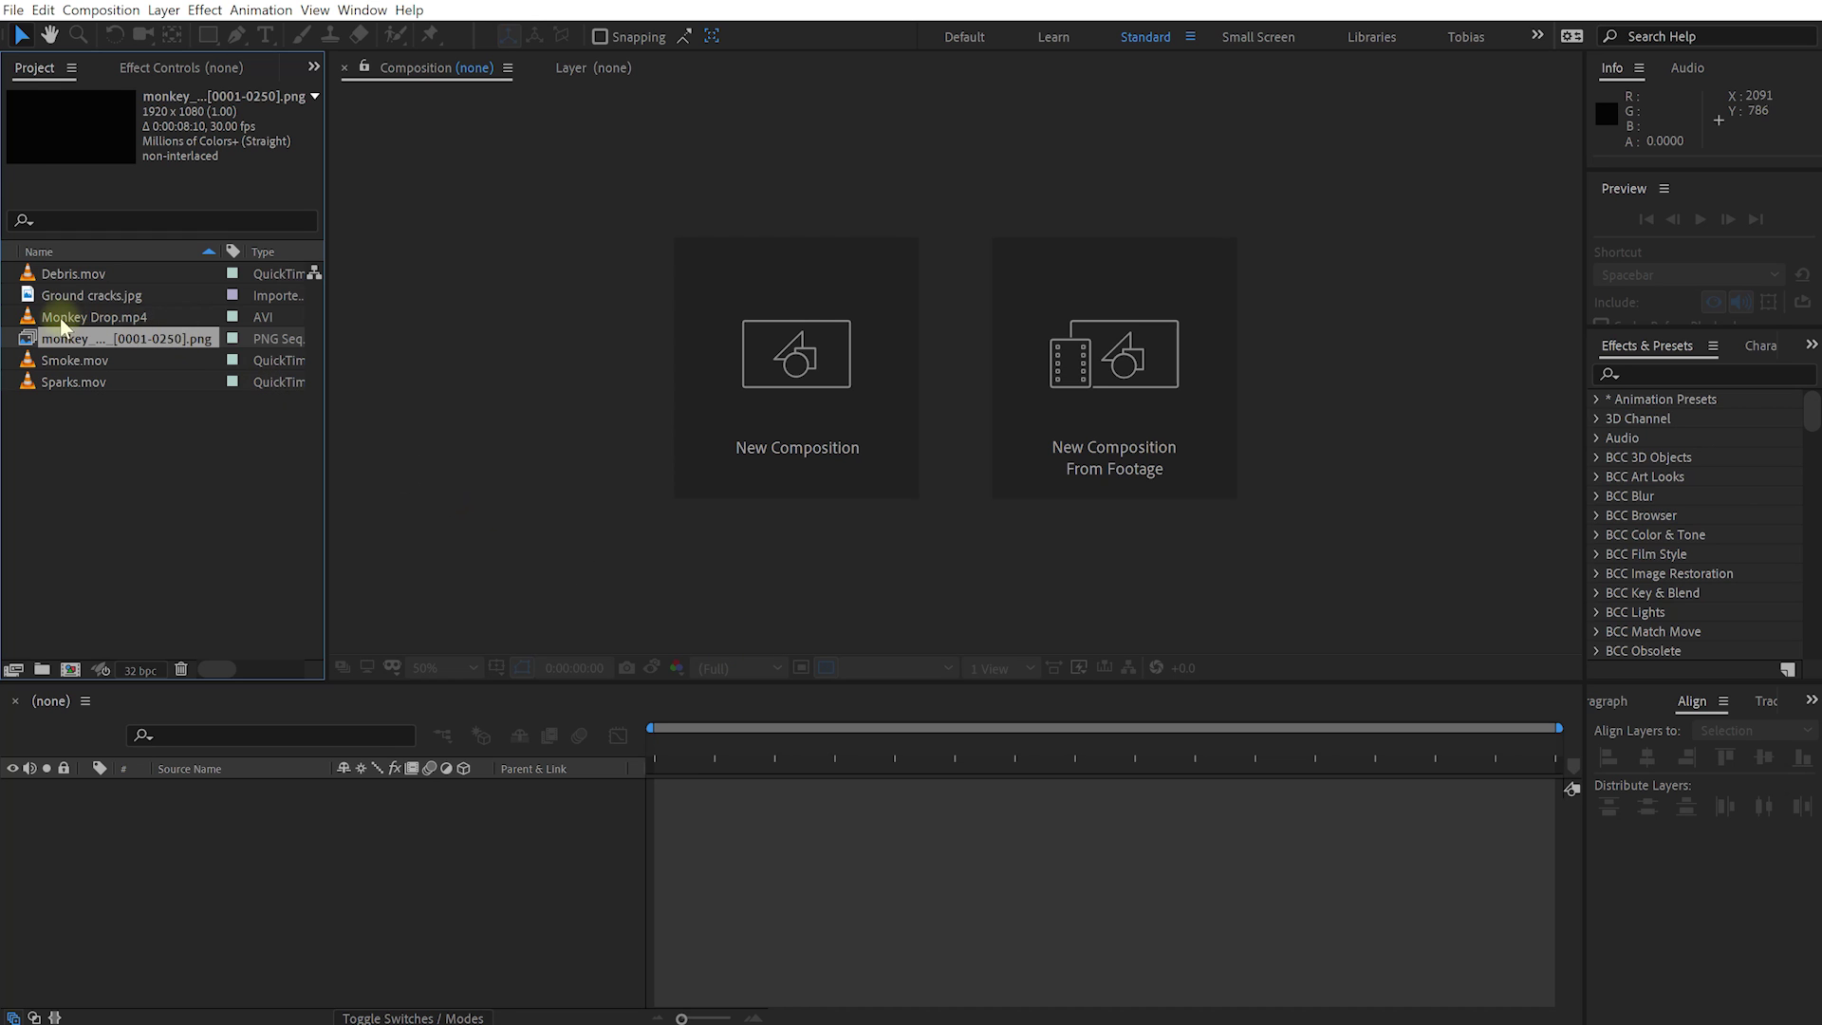
- Open Monkey Drop.mp4 in the Footage viewer and scrub through the street footage
click(104, 319)
double_click(98, 319)
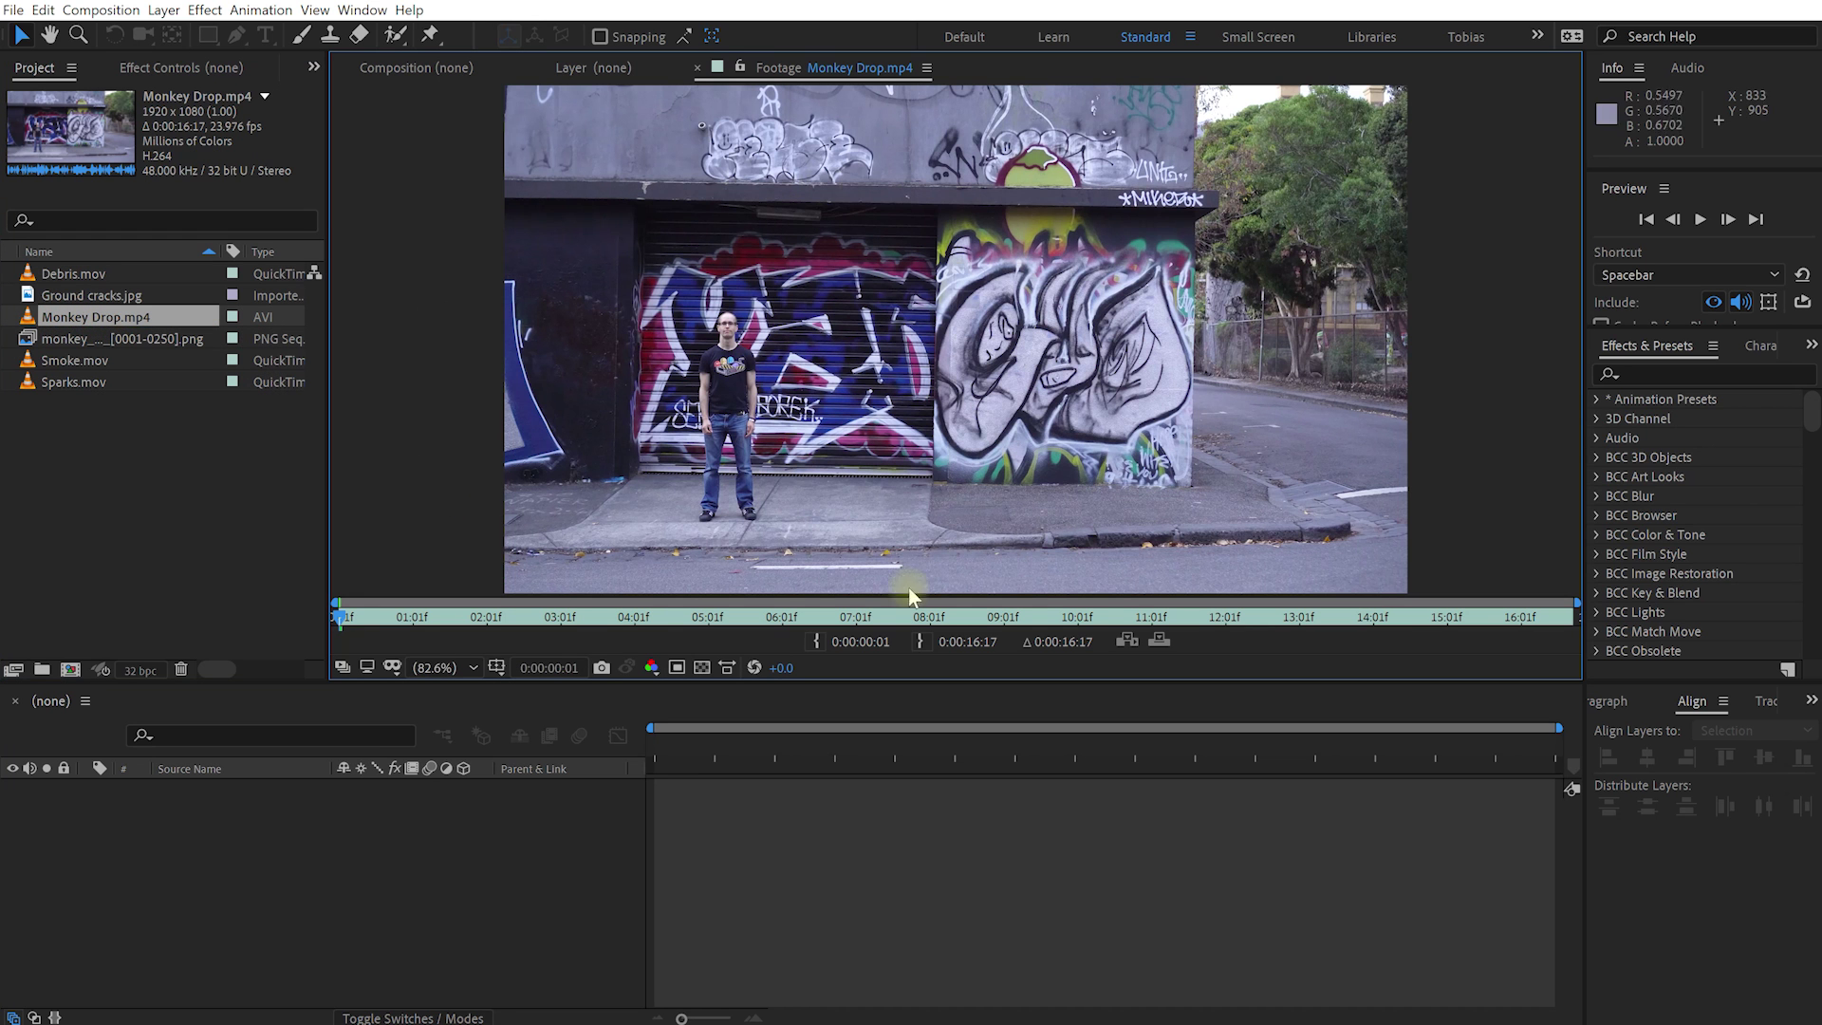
drag(339, 624, 750, 623)
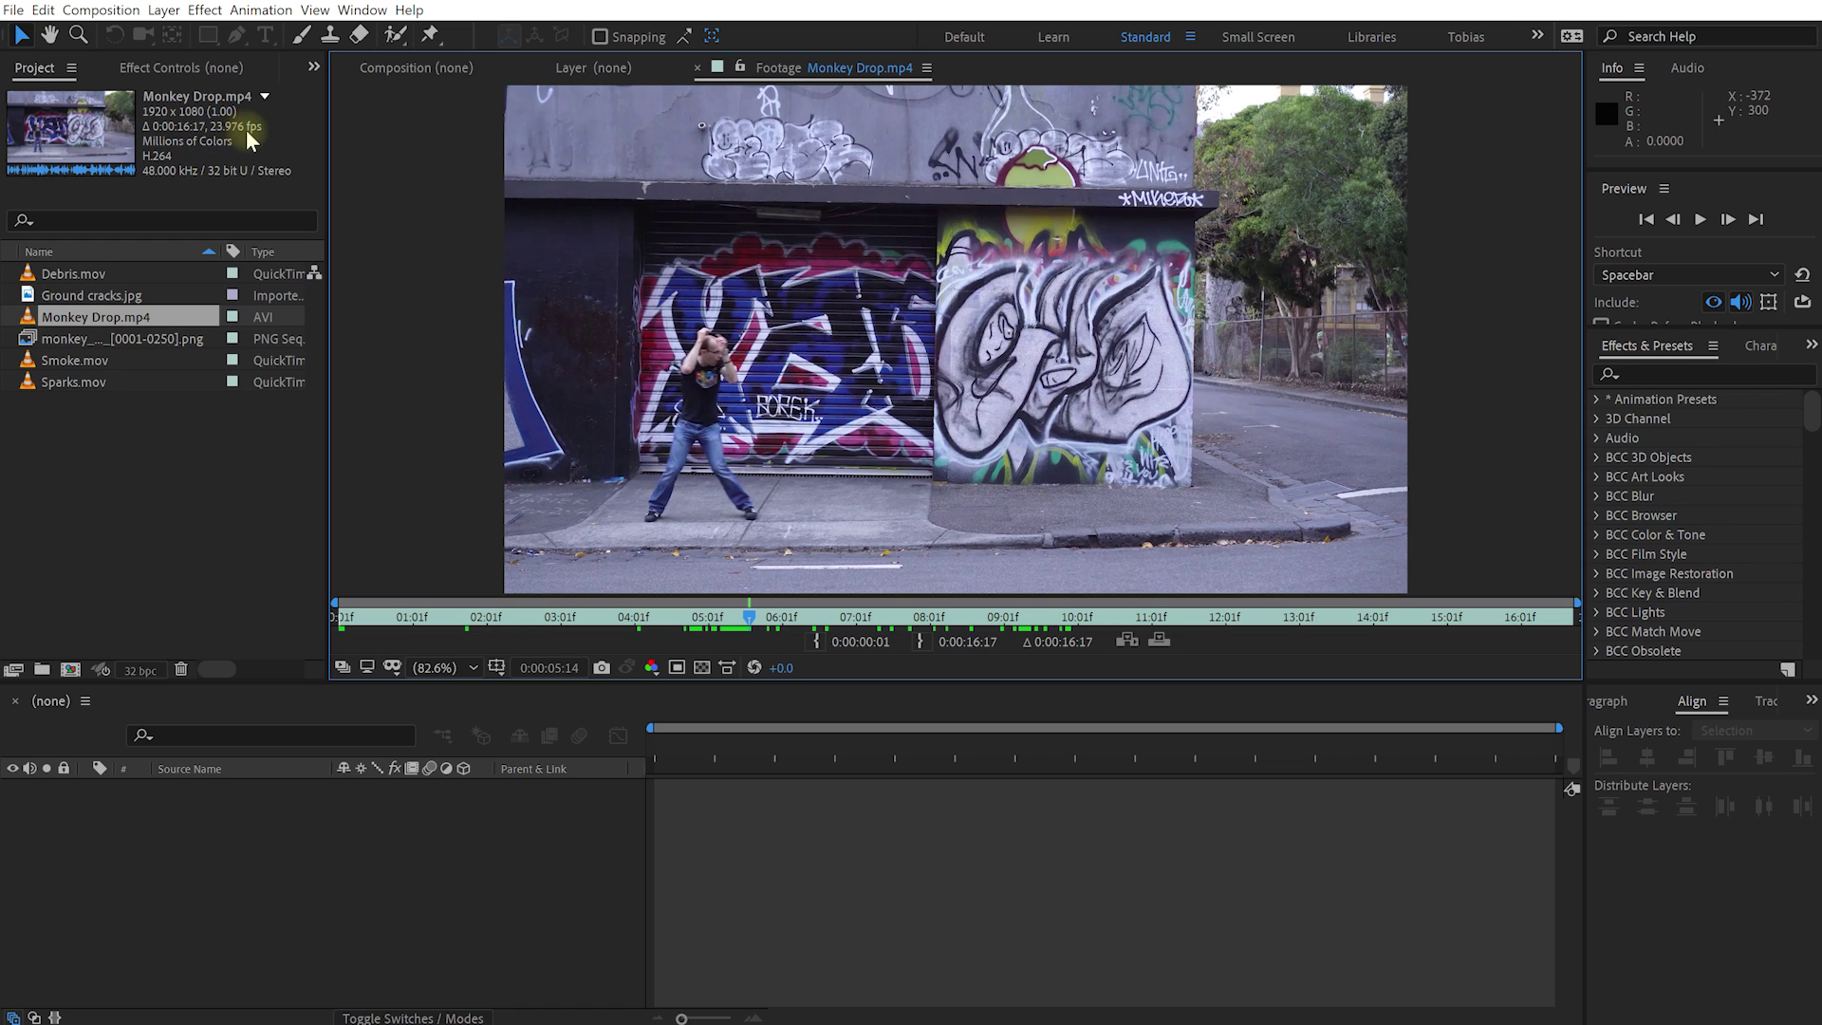
- Widen the Project panel and its Name column to show full file names
click(242, 338)
drag(329, 342, 399, 342)
drag(220, 248, 252, 251)
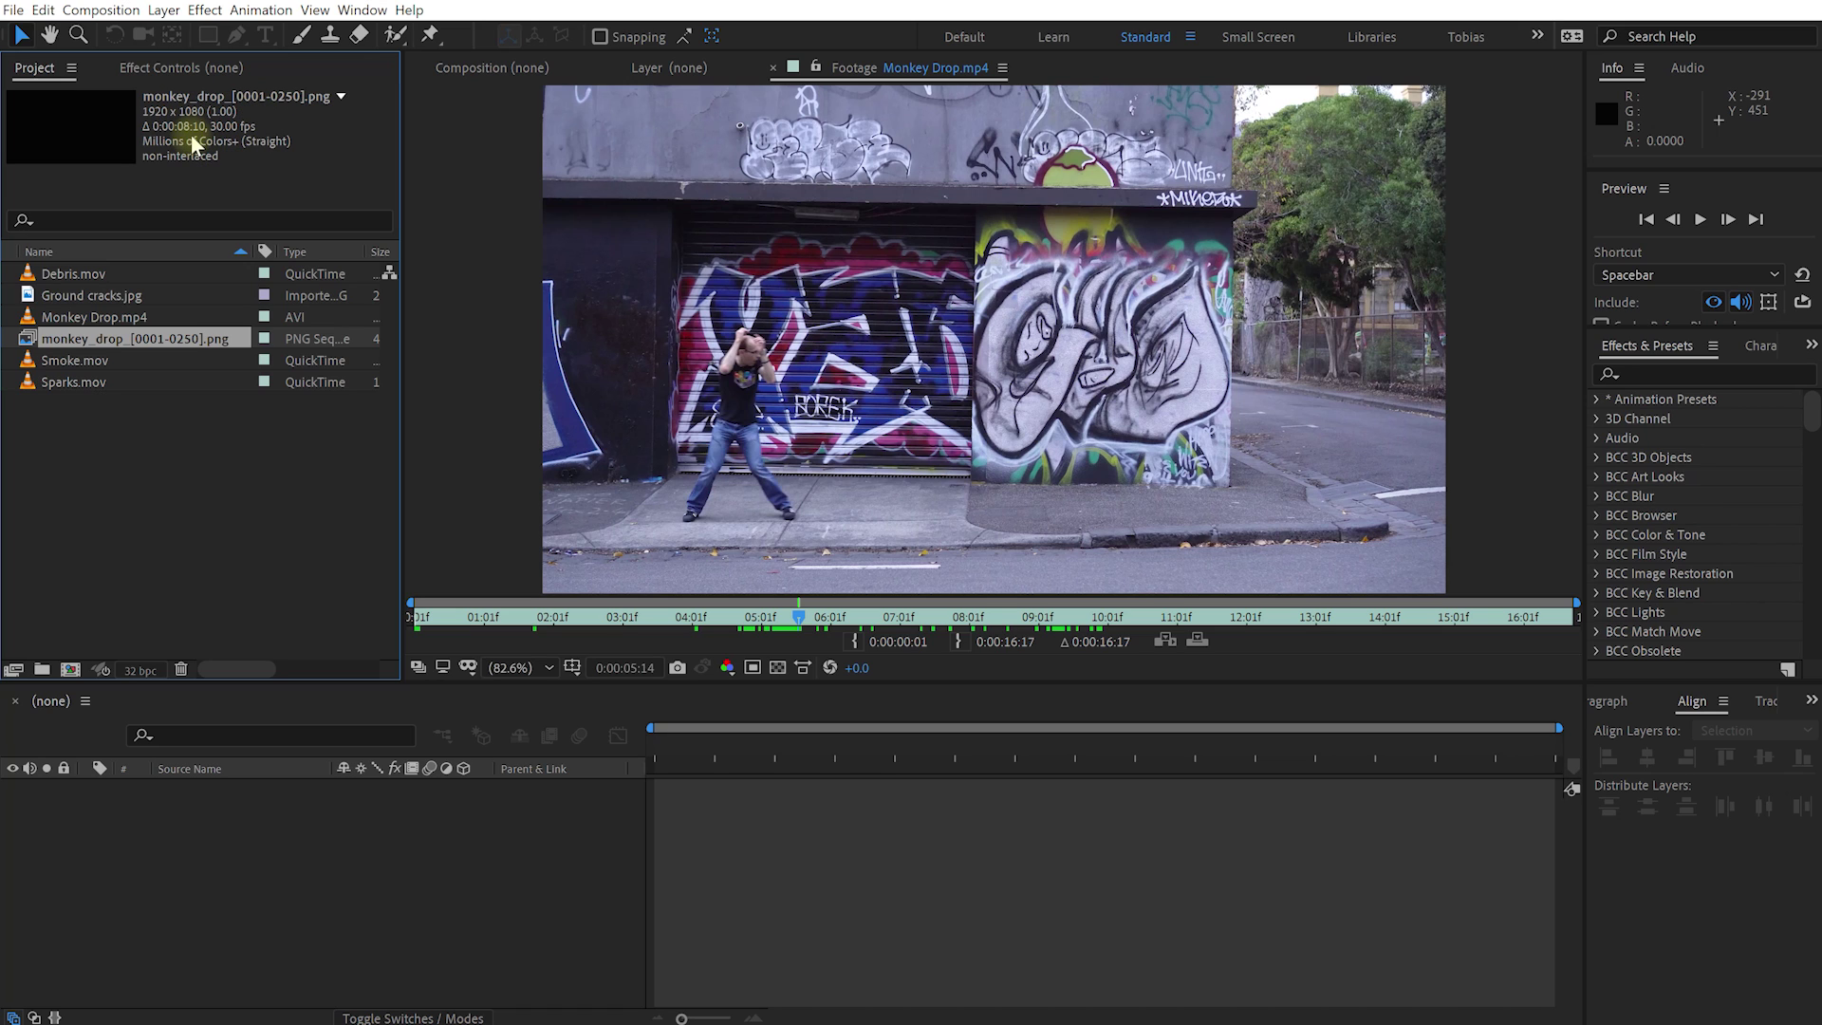
- Interpret the monkey_drop PNG sequence at 23.976 fps through Interpret Footage > Main
right_click(78, 340)
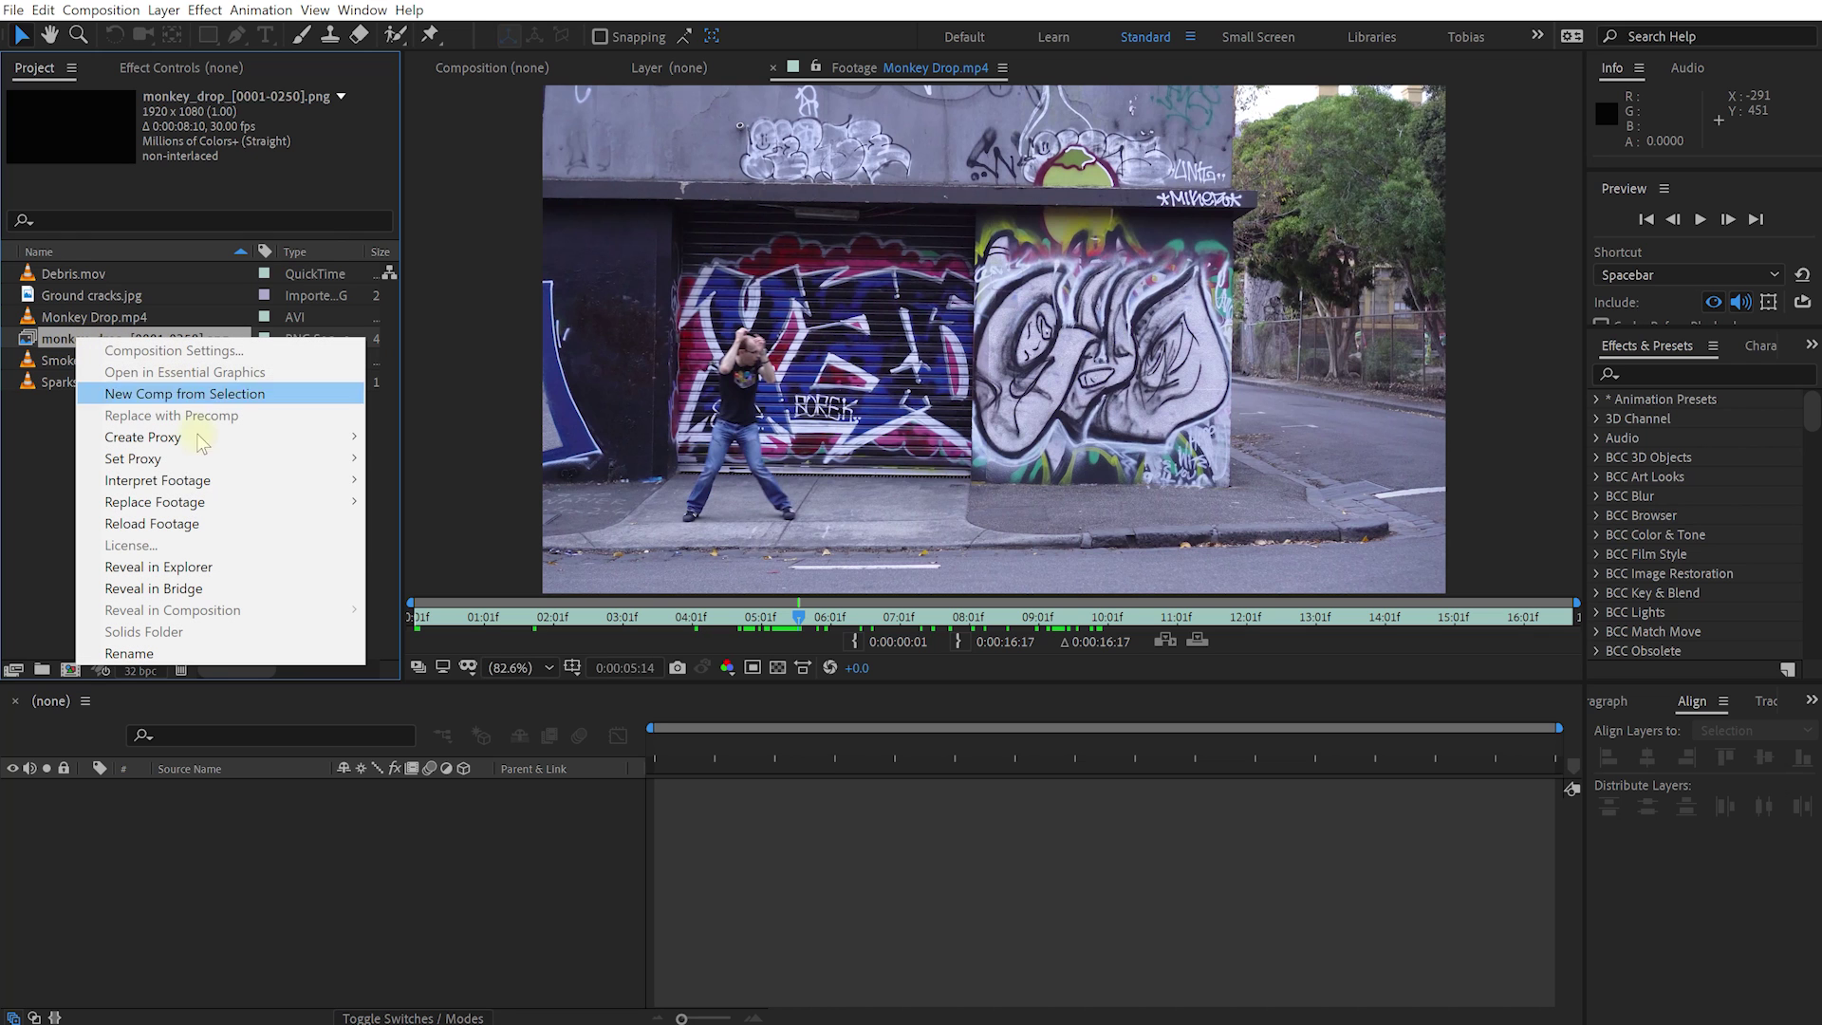
mouse_move(202, 477)
click(450, 480)
text(23.97)
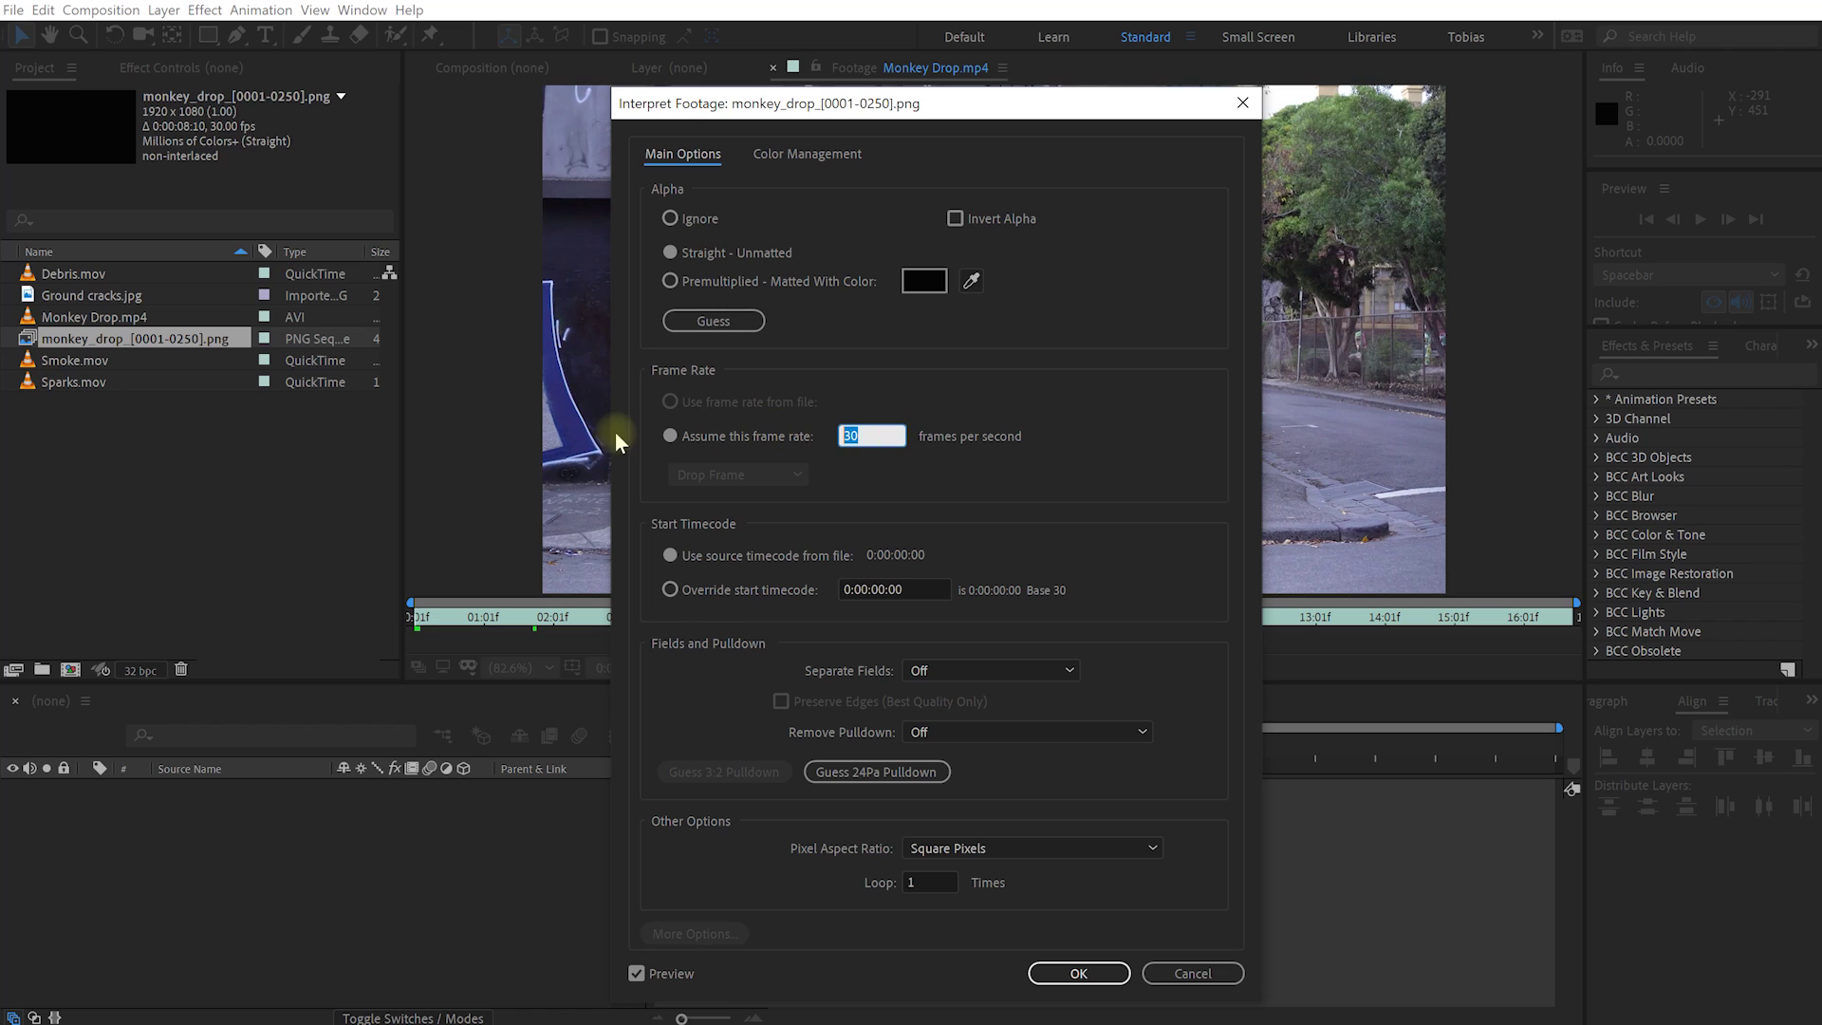
text(6)
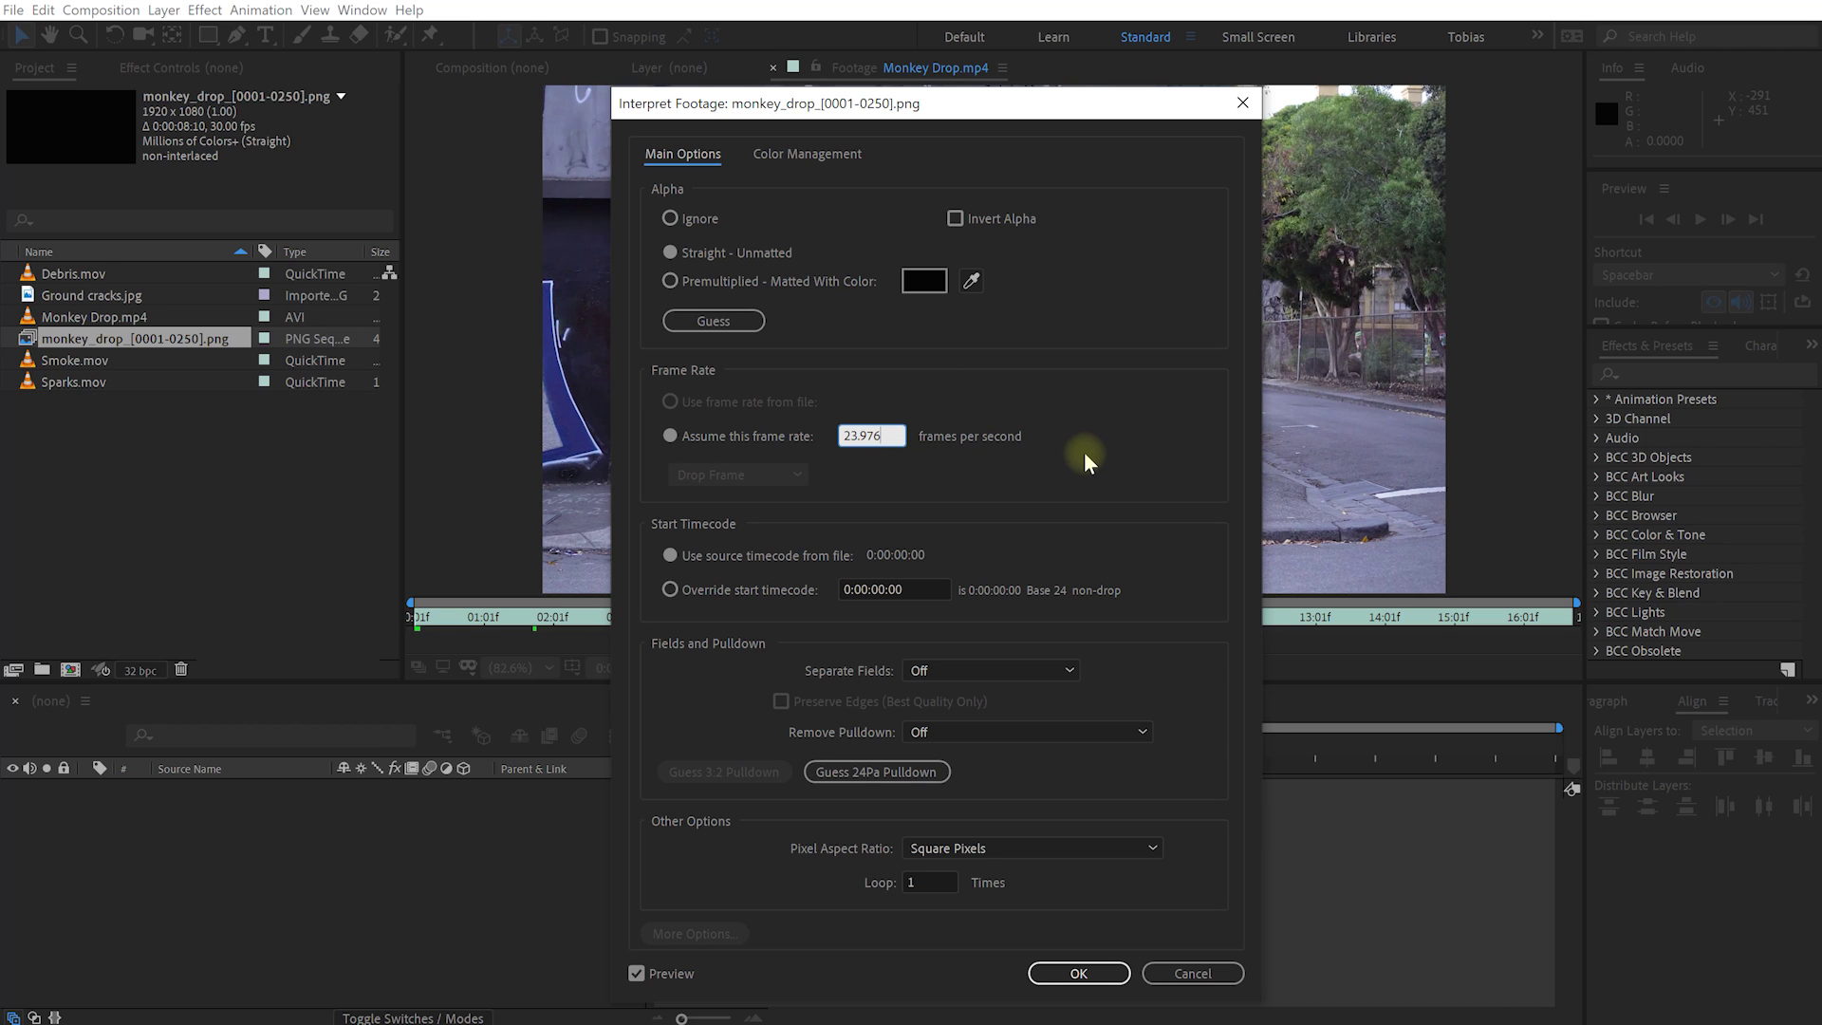
click(1079, 974)
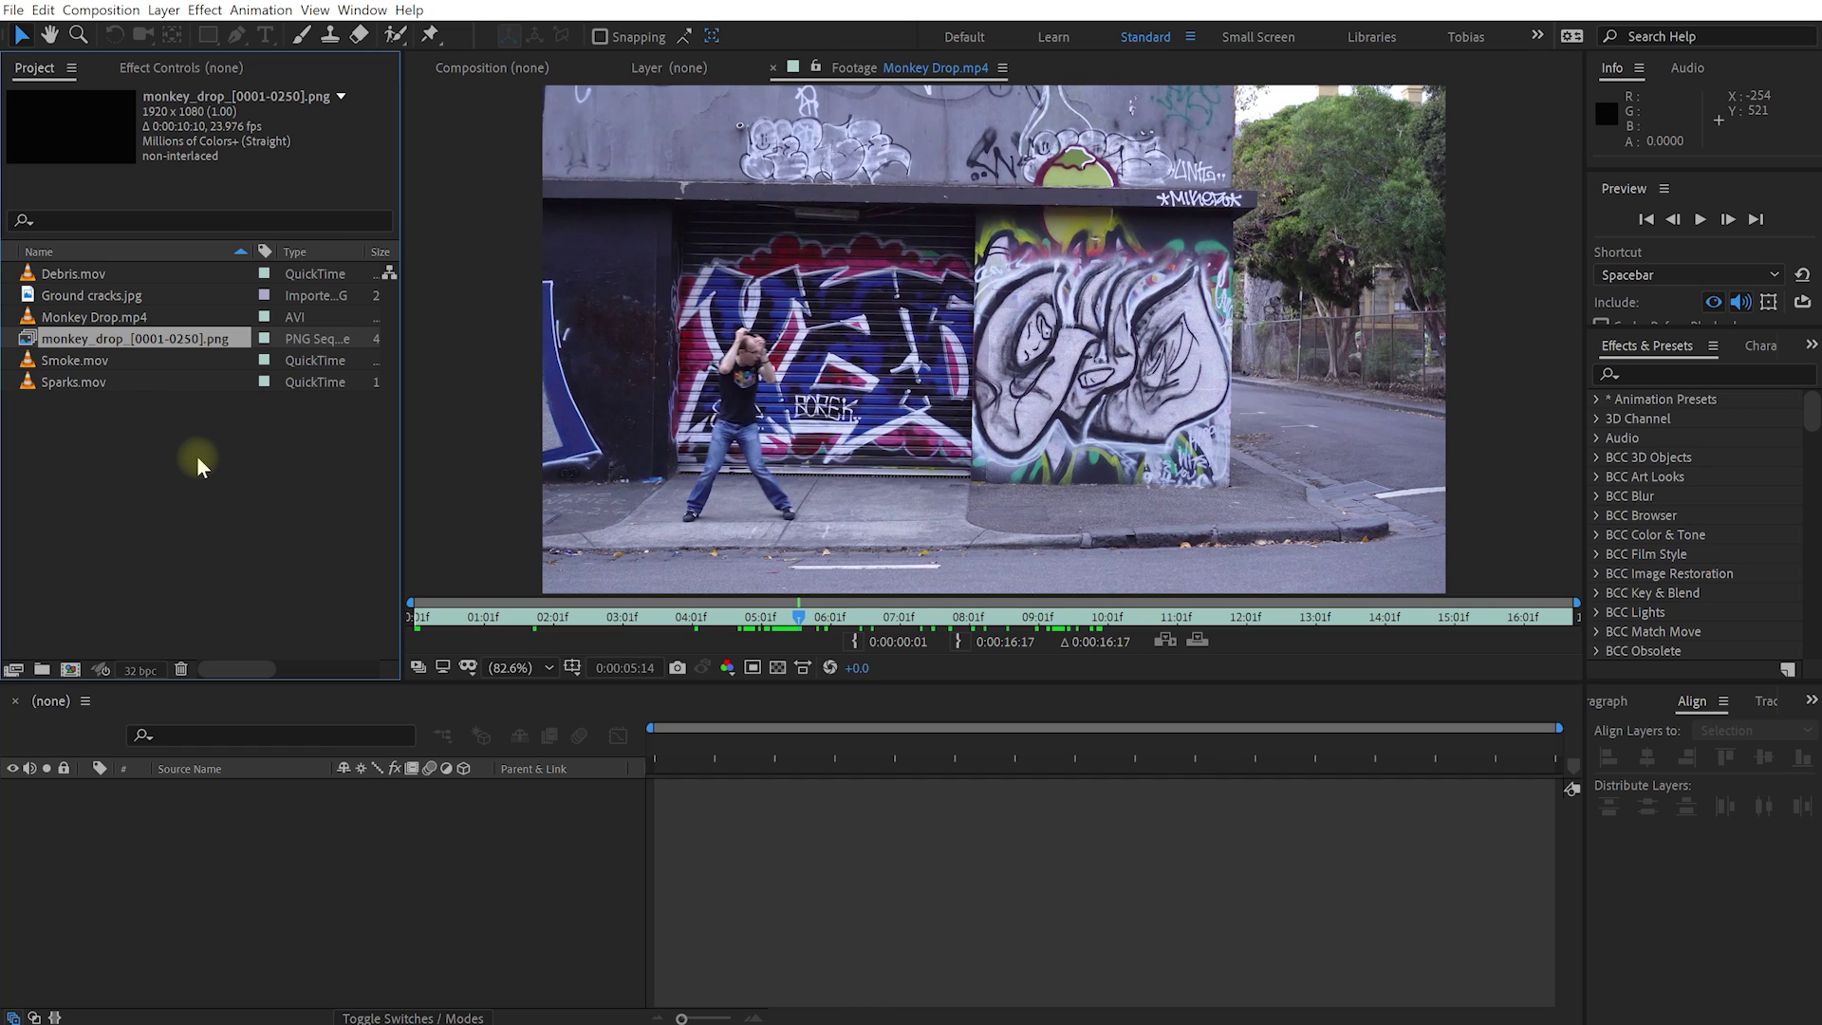
- Build a comp from Monkey Drop.mp4, layer the PNG sequence above it, and shift its timing
drag(83, 314, 70, 670)
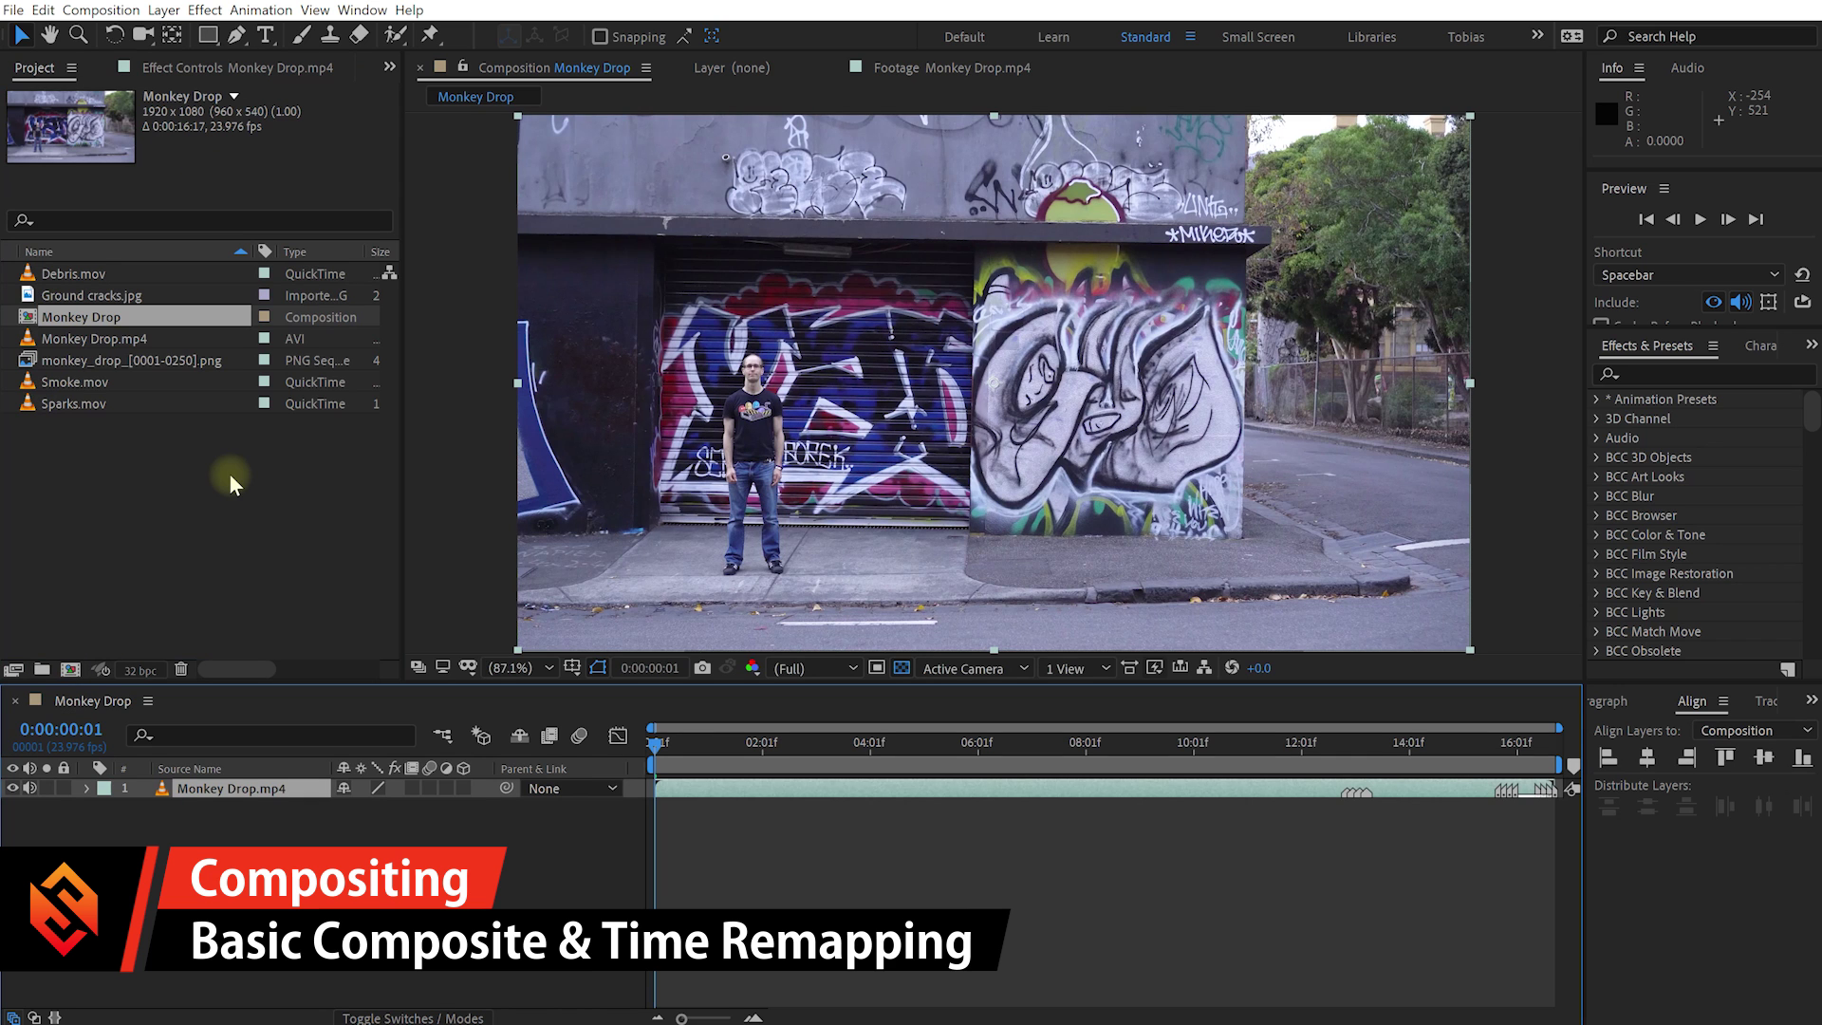
drag(655, 743, 958, 770)
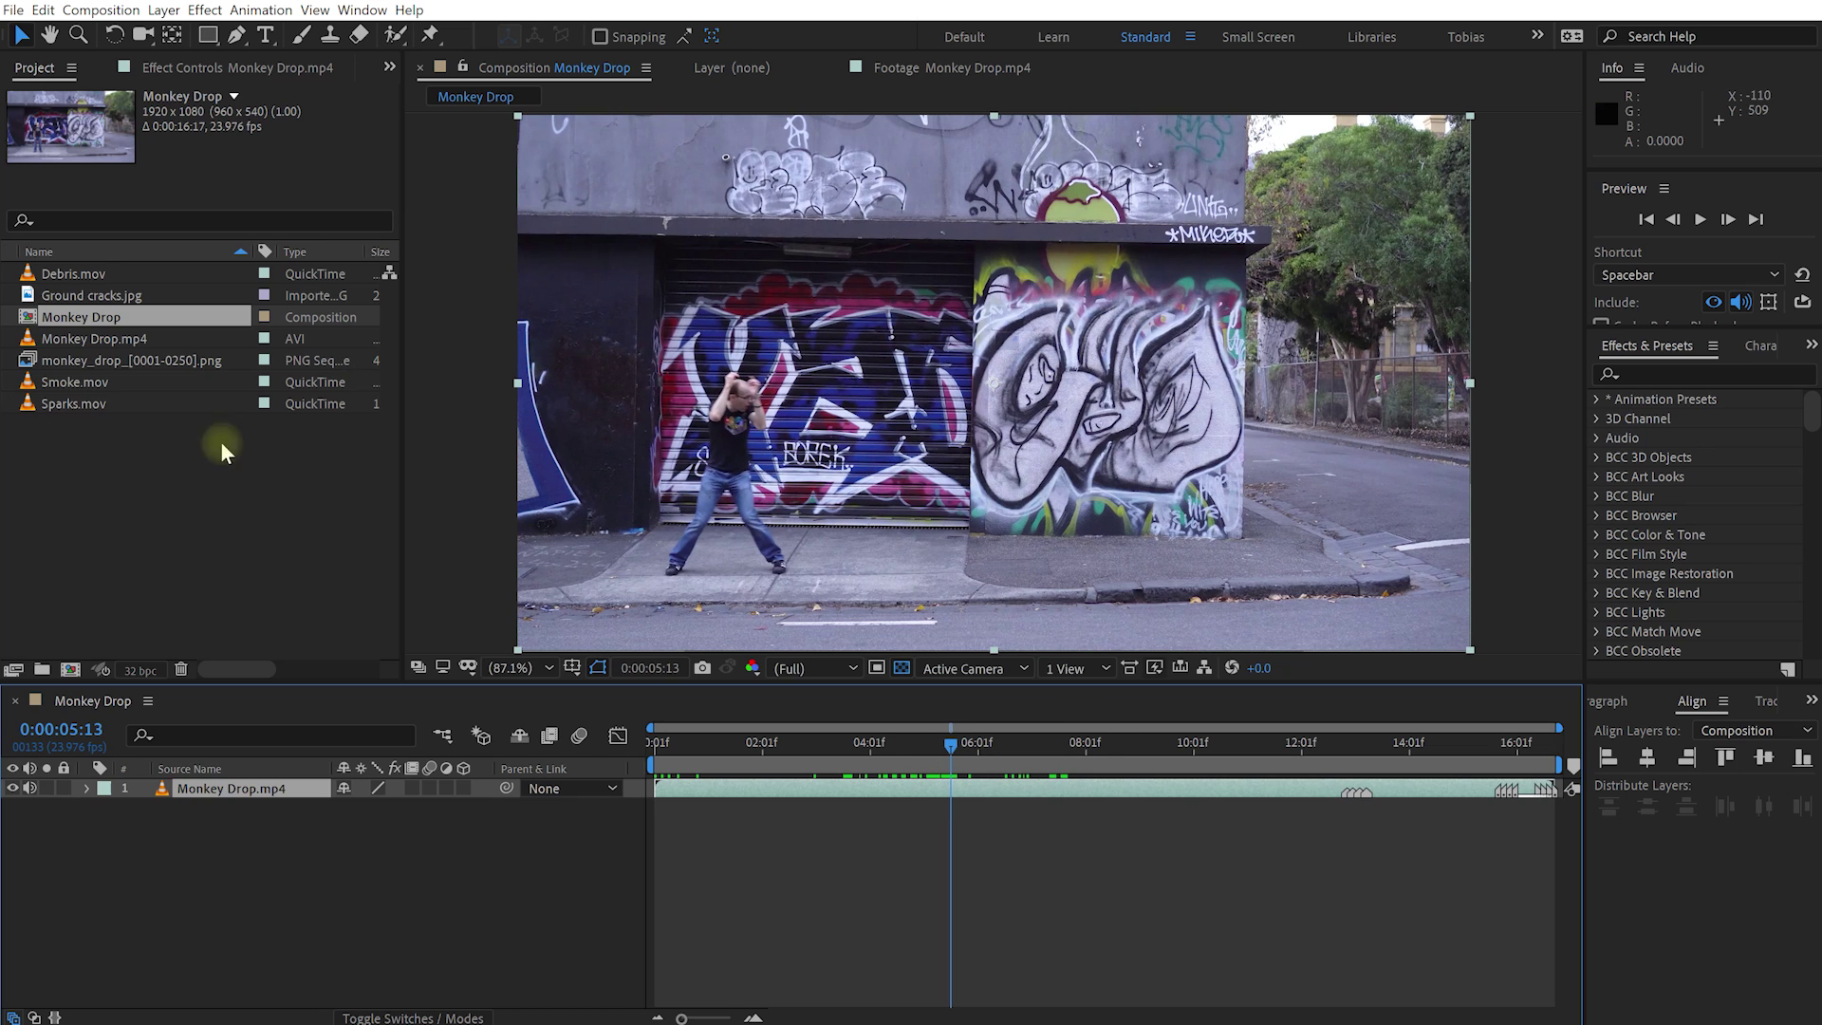
click(104, 362)
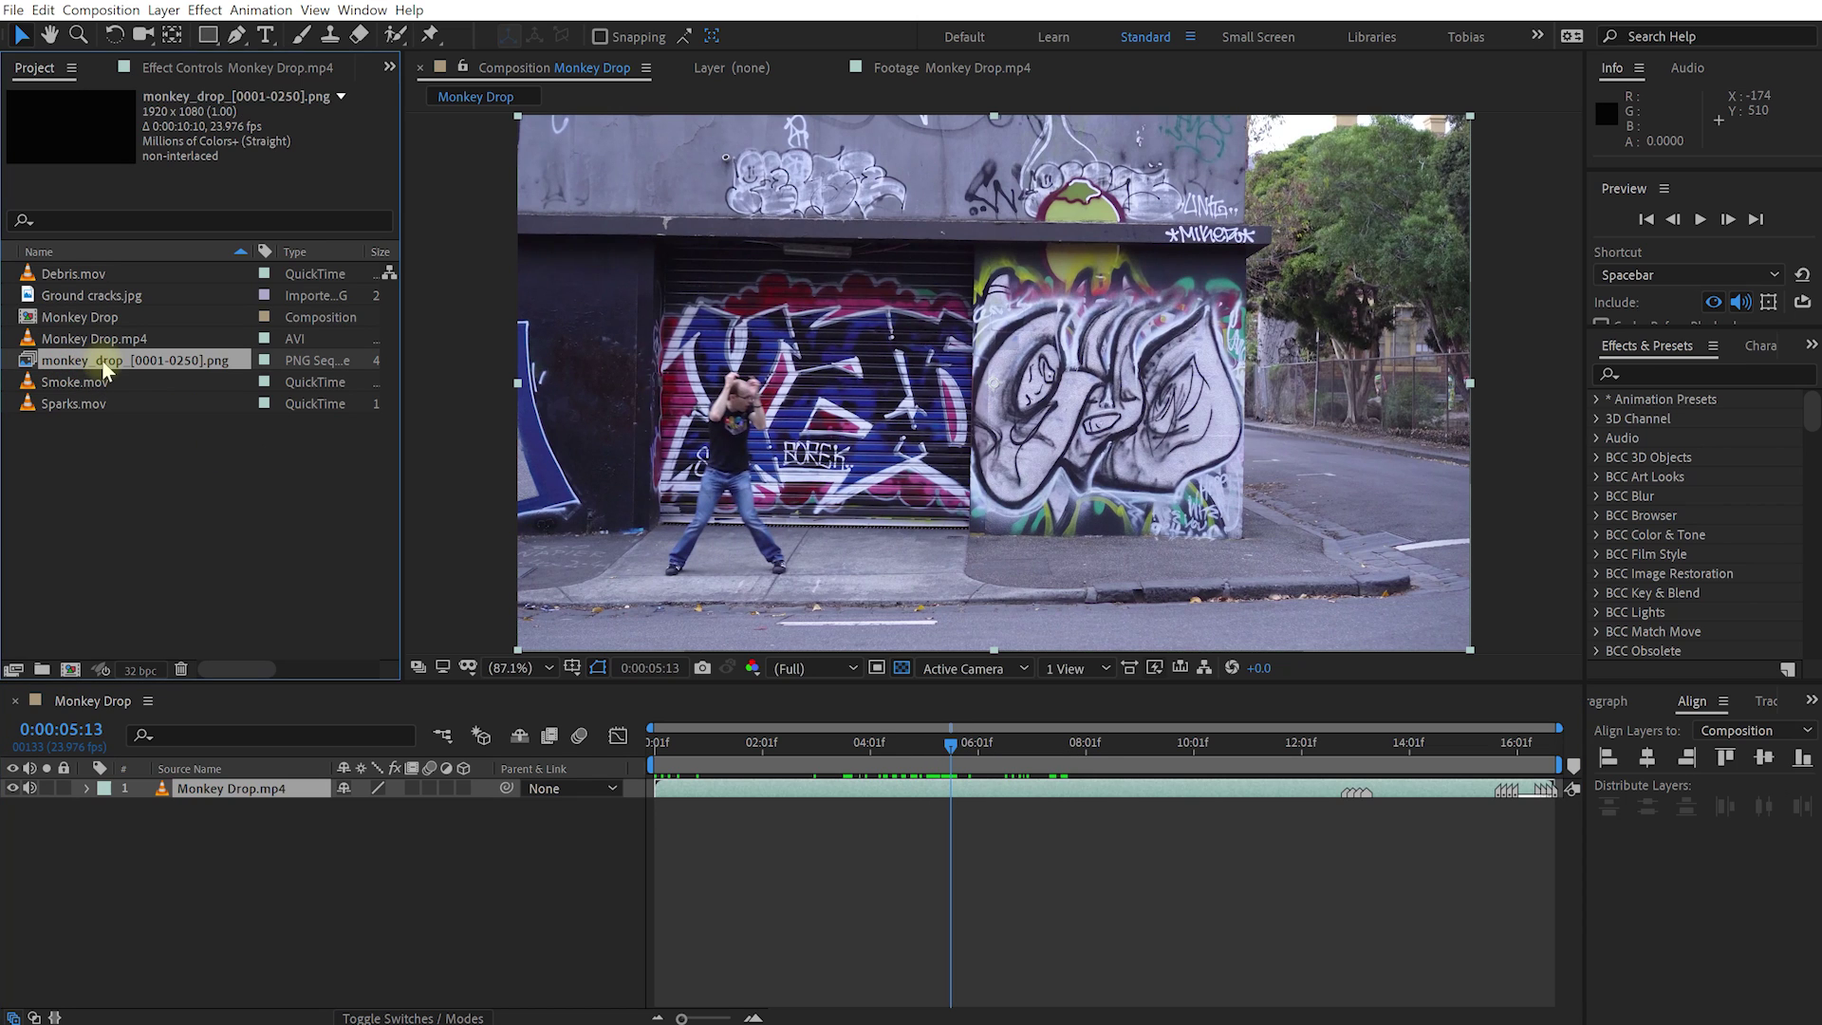
drag(104, 370, 929, 776)
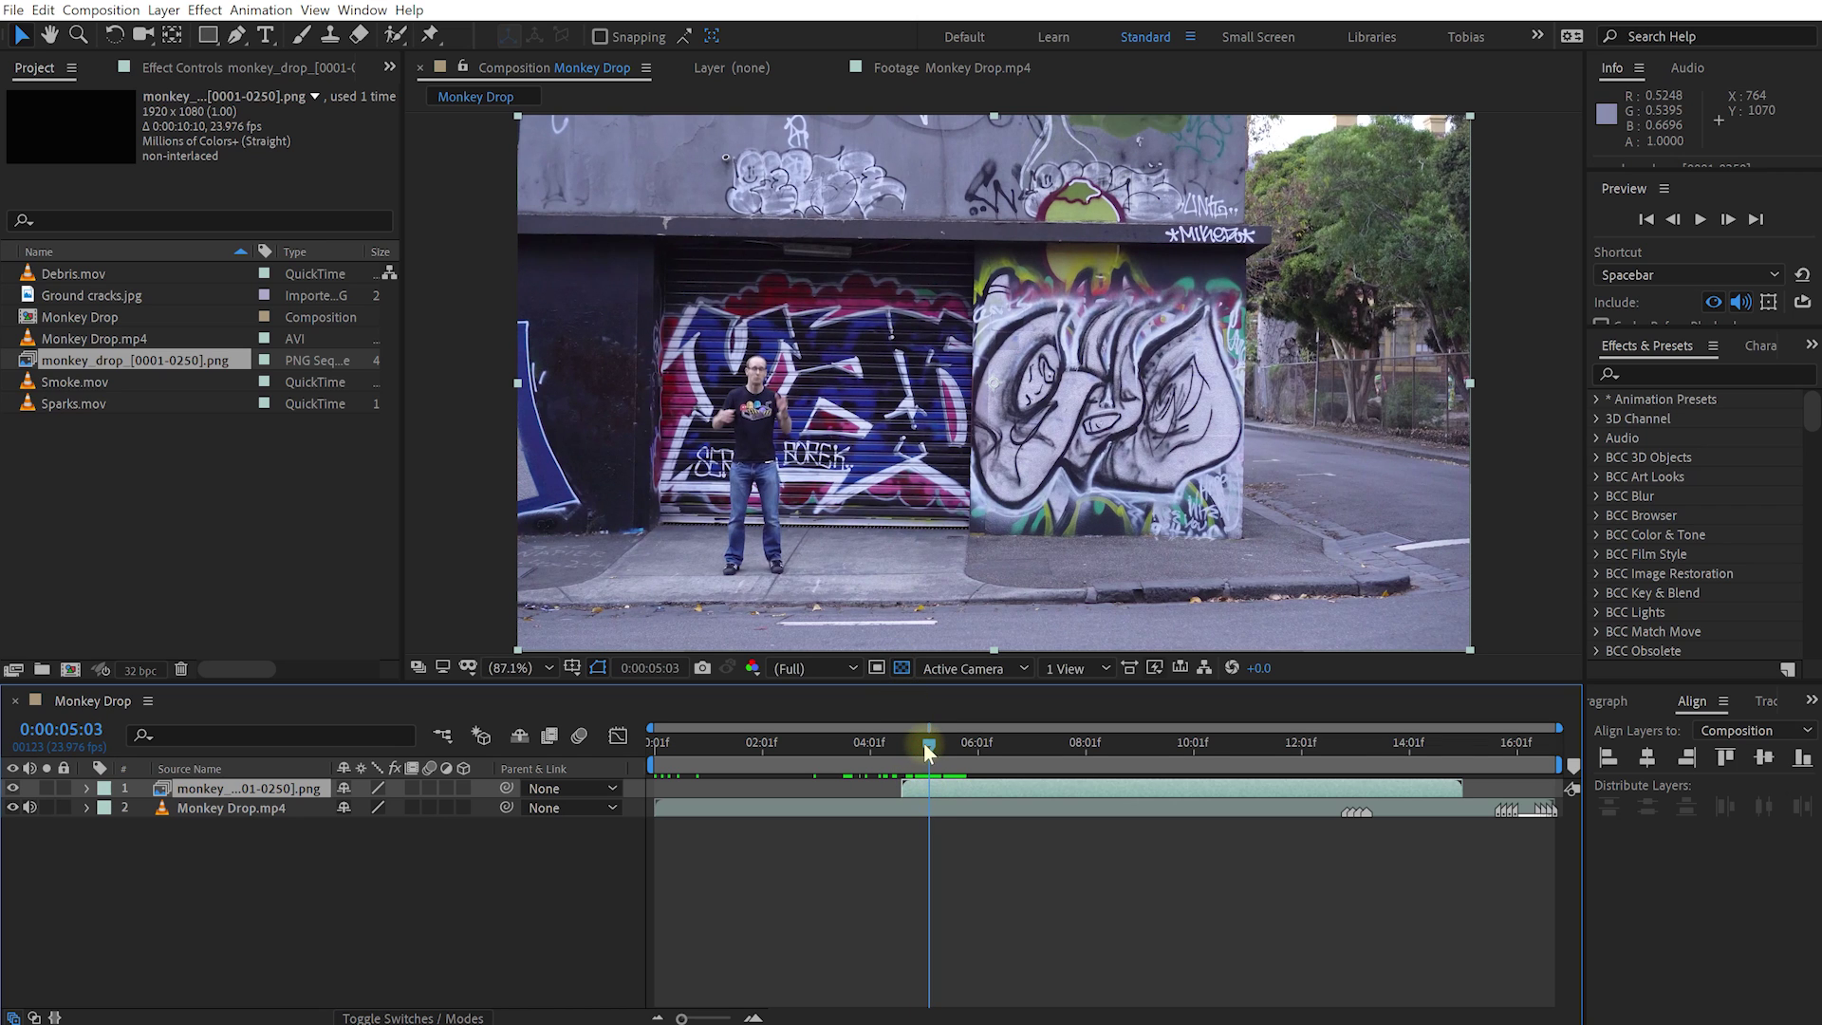
drag(950, 788, 1237, 774)
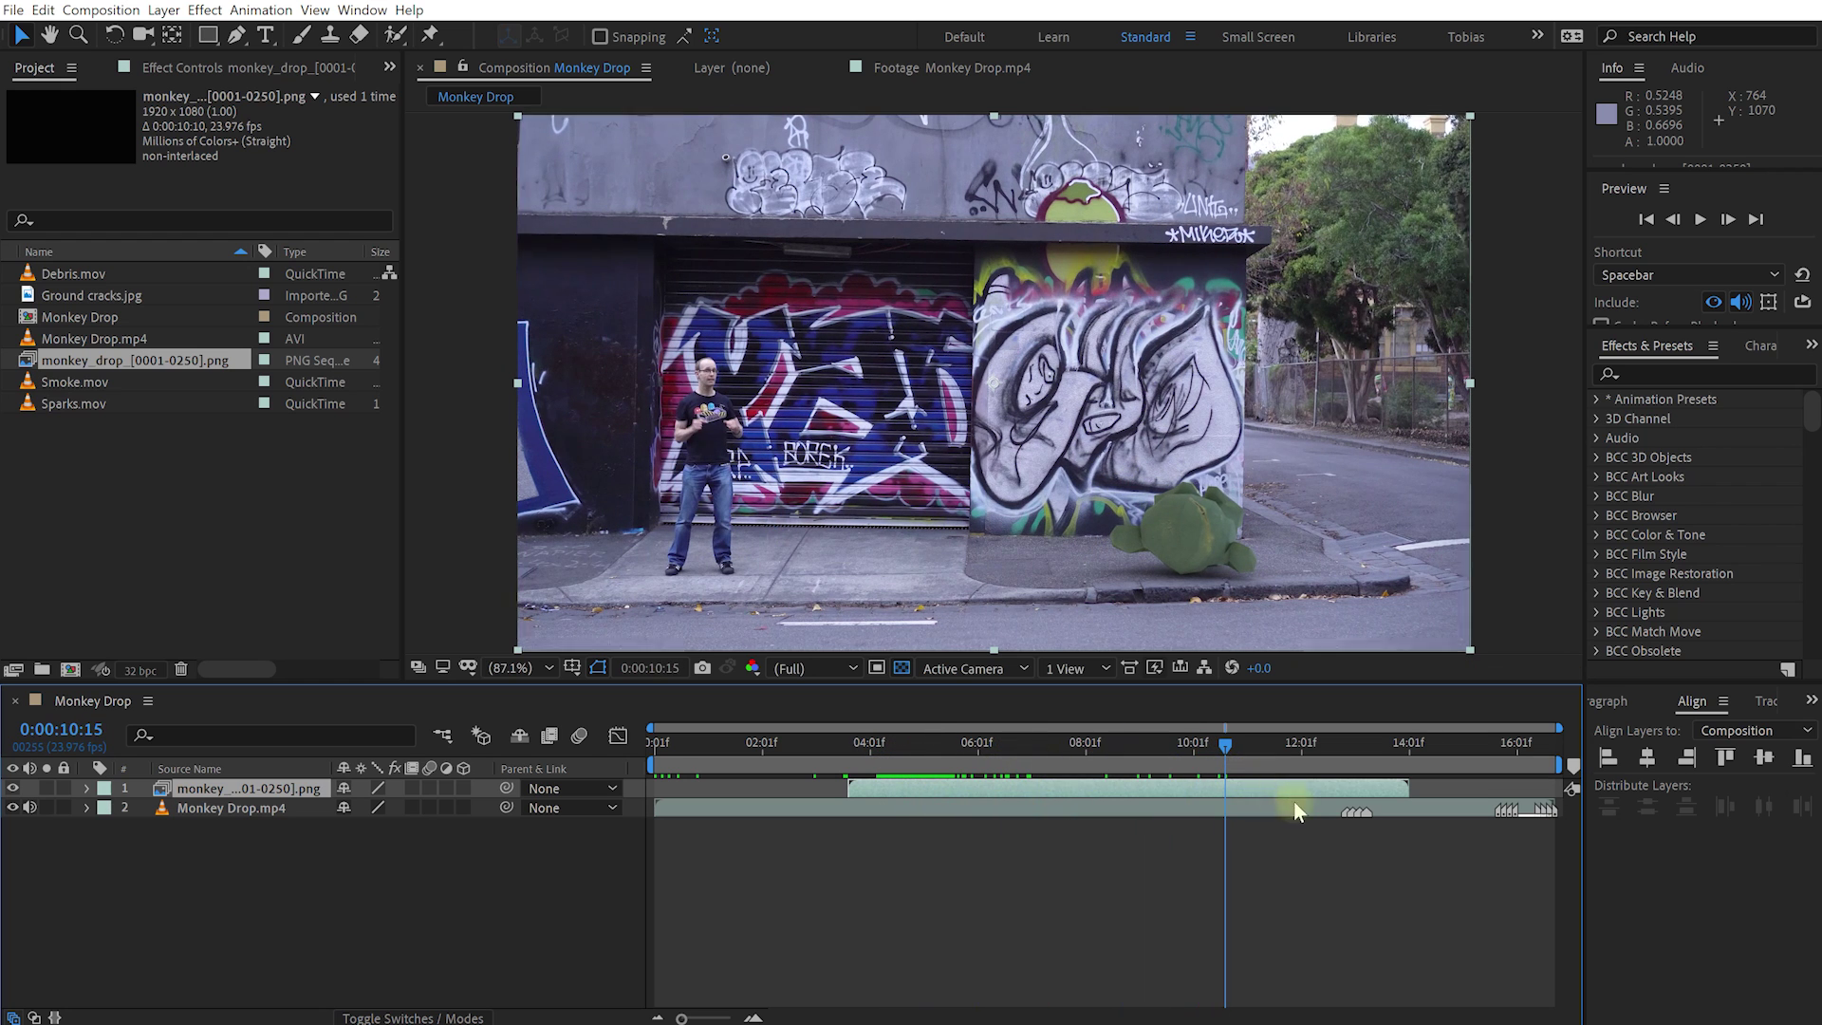
- Remove all markers from the Monkey Drop.mp4 street footage layer
click(1338, 809)
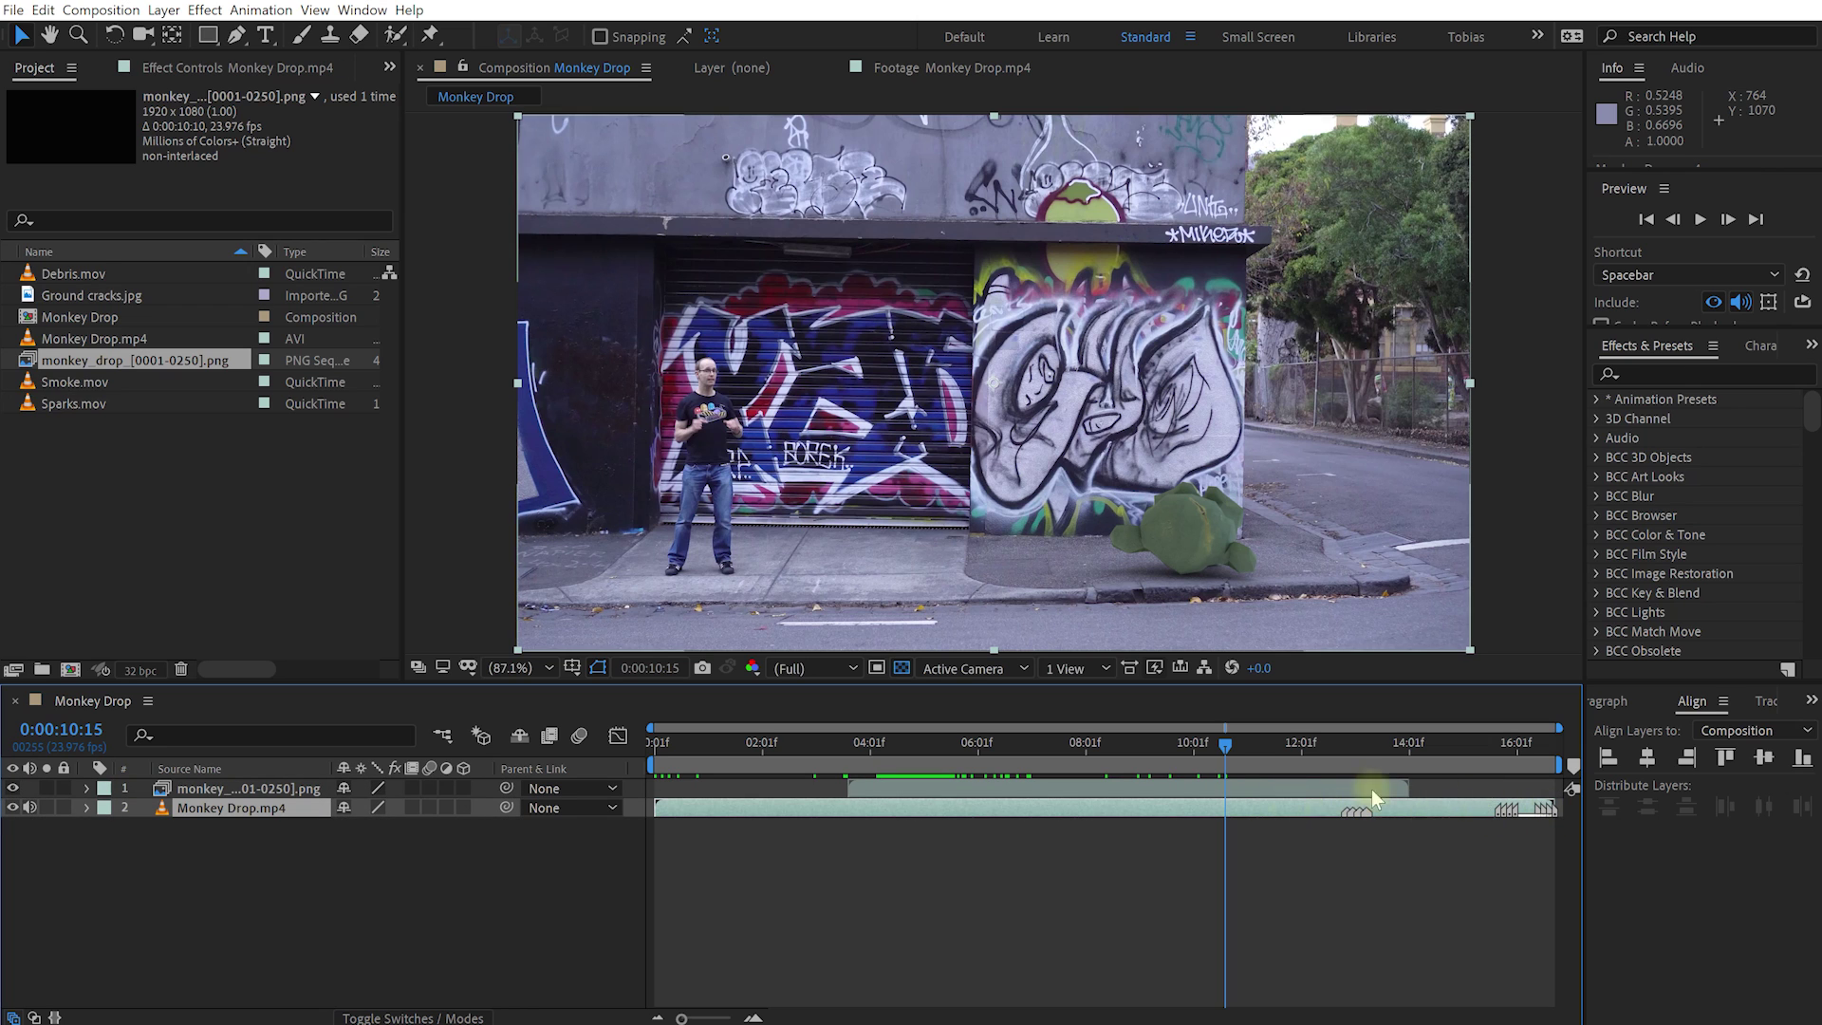
right_click(1310, 814)
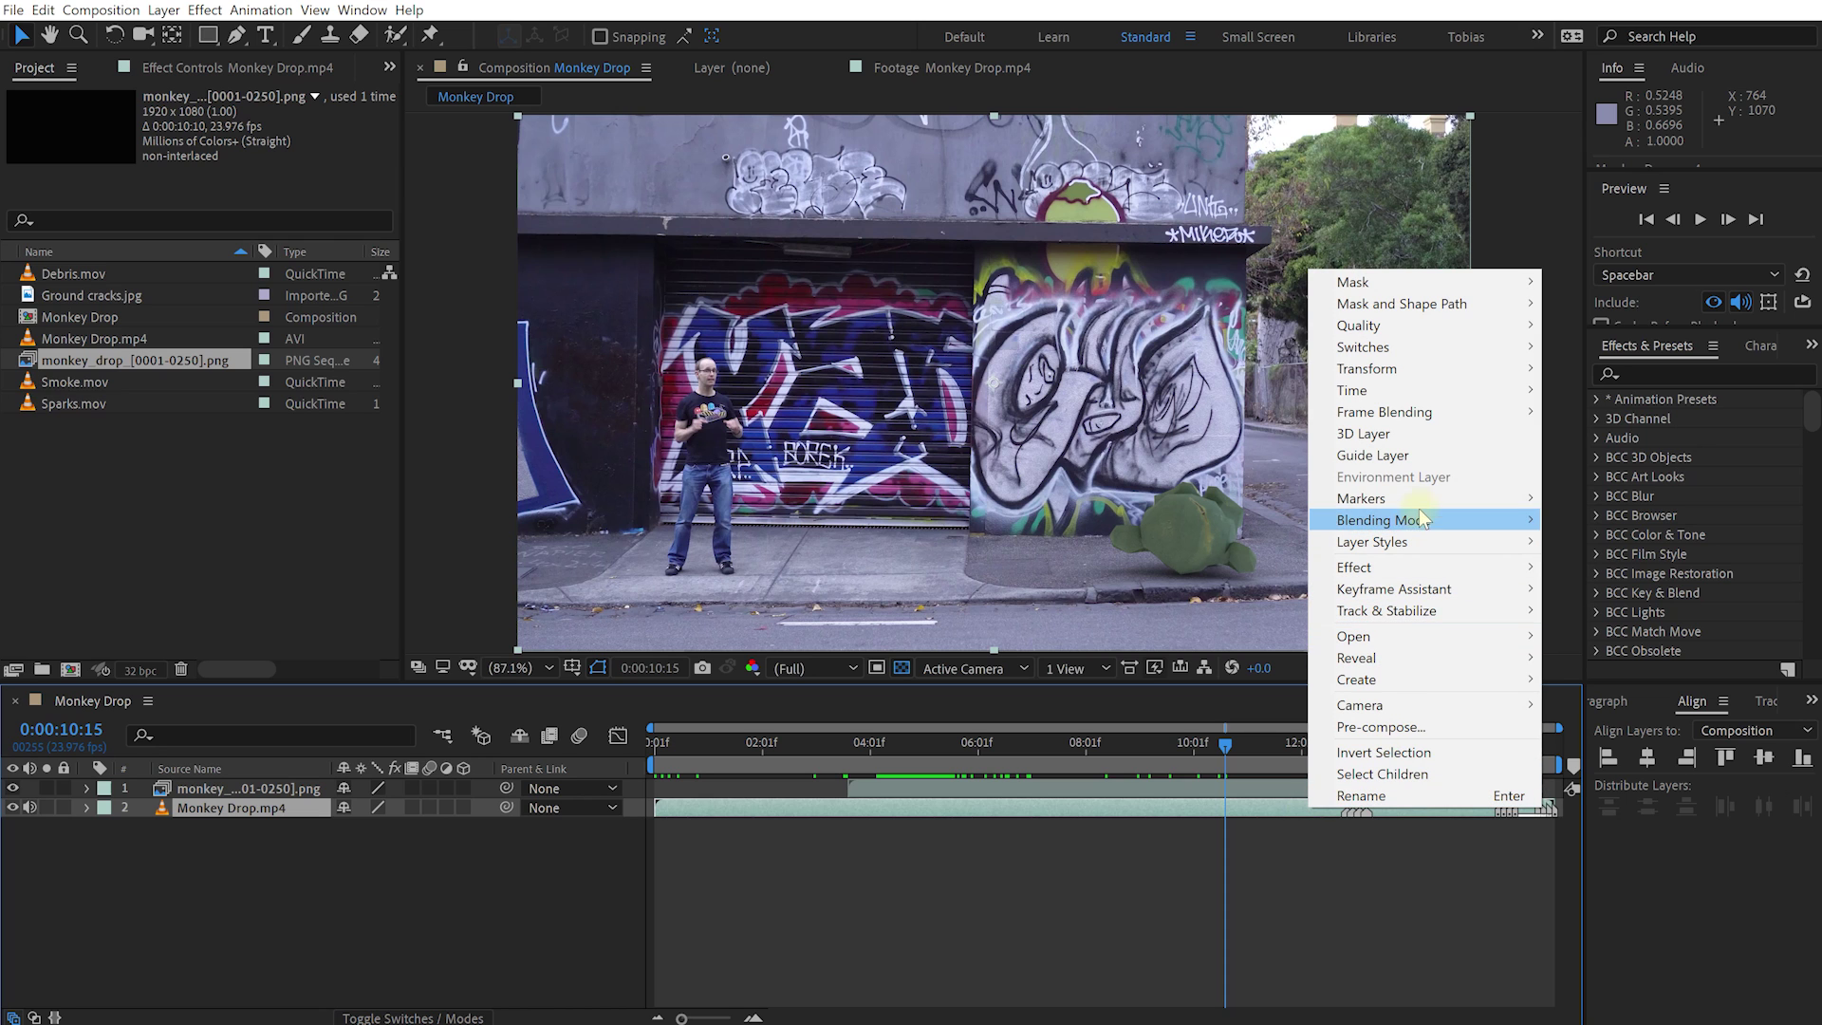
mouse_move(1419, 500)
click(1611, 564)
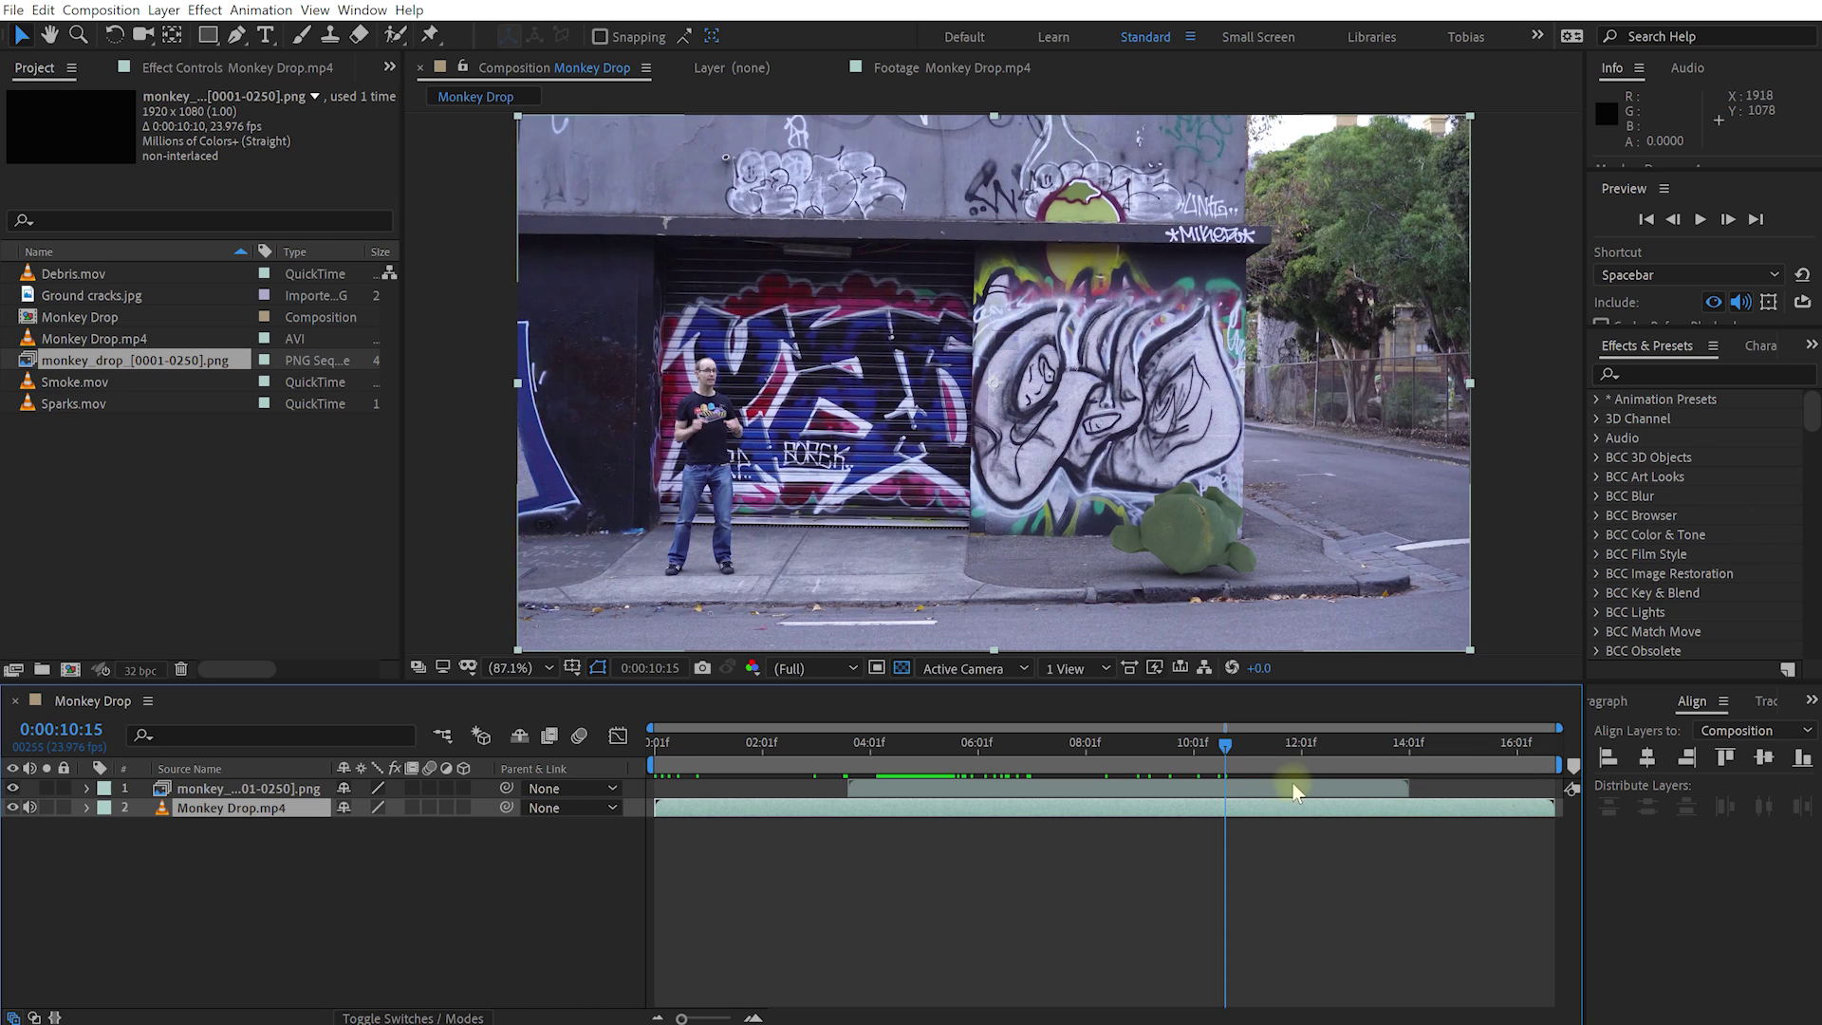
- Preview the composite and scrub back to where the monkey starts falling
drag(1224, 748, 781, 747)
key(space)
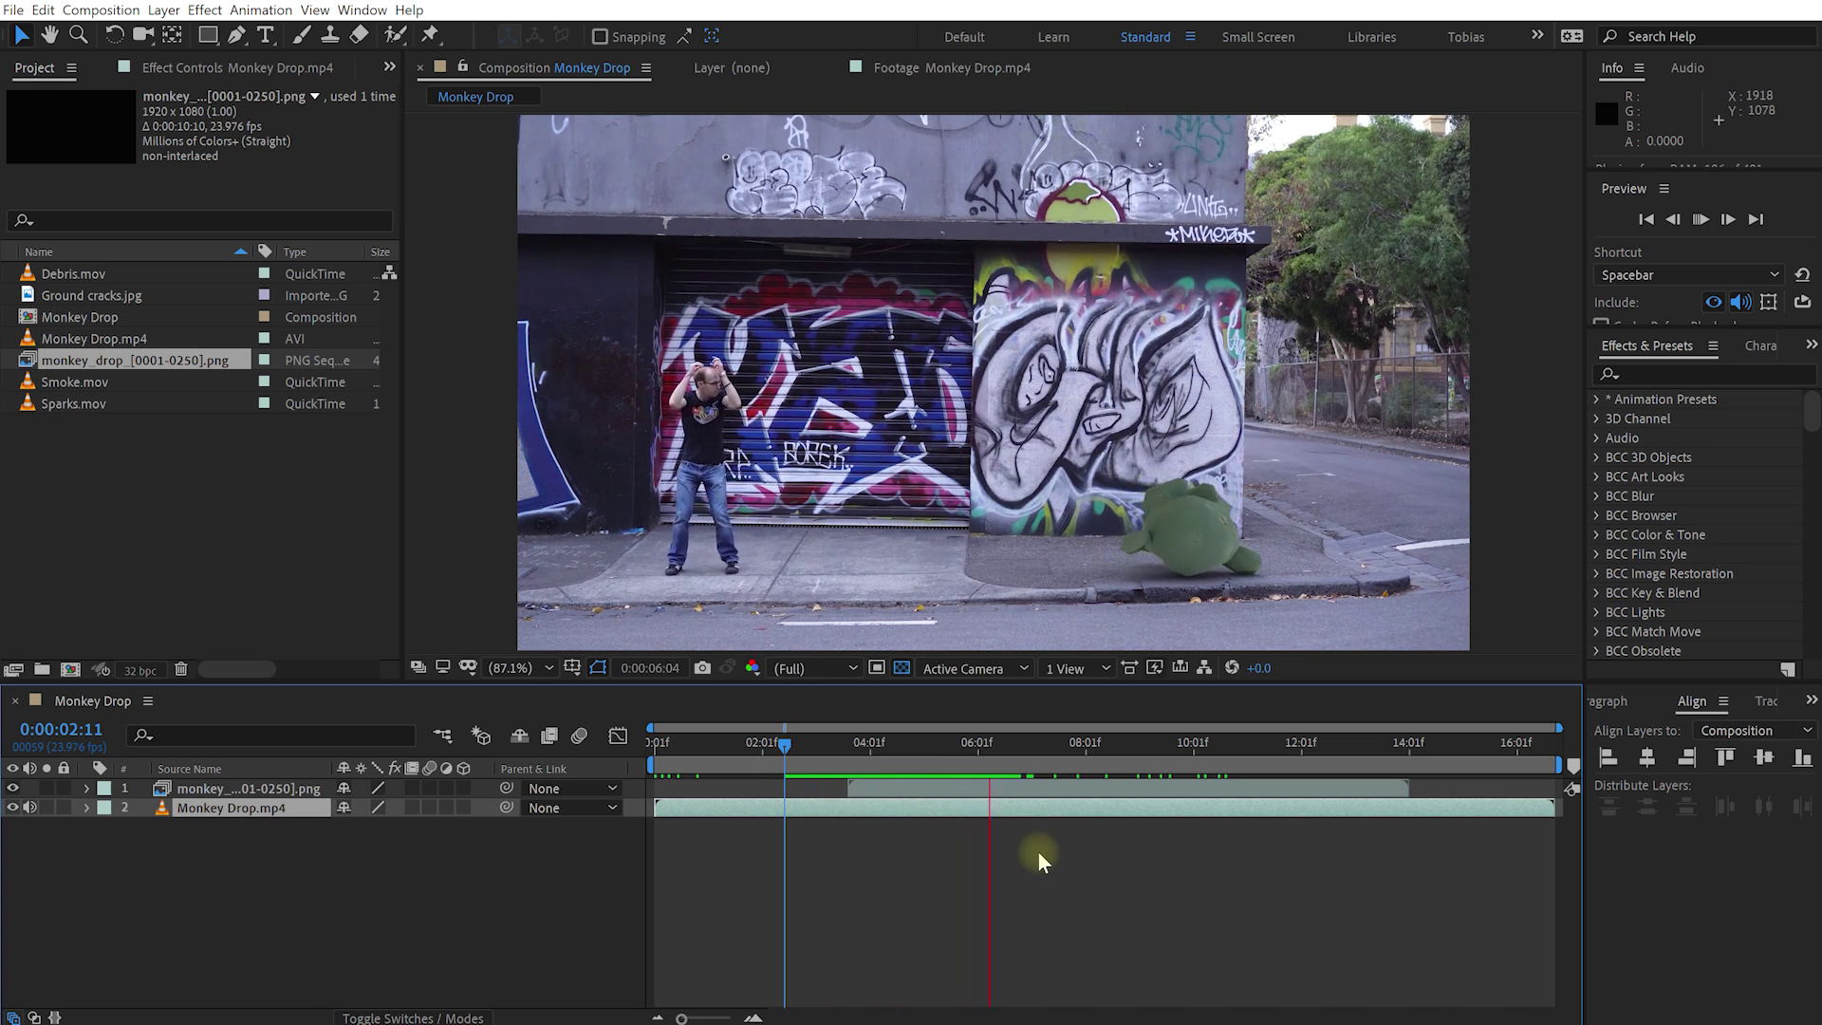
key(space)
drag(1010, 753, 886, 755)
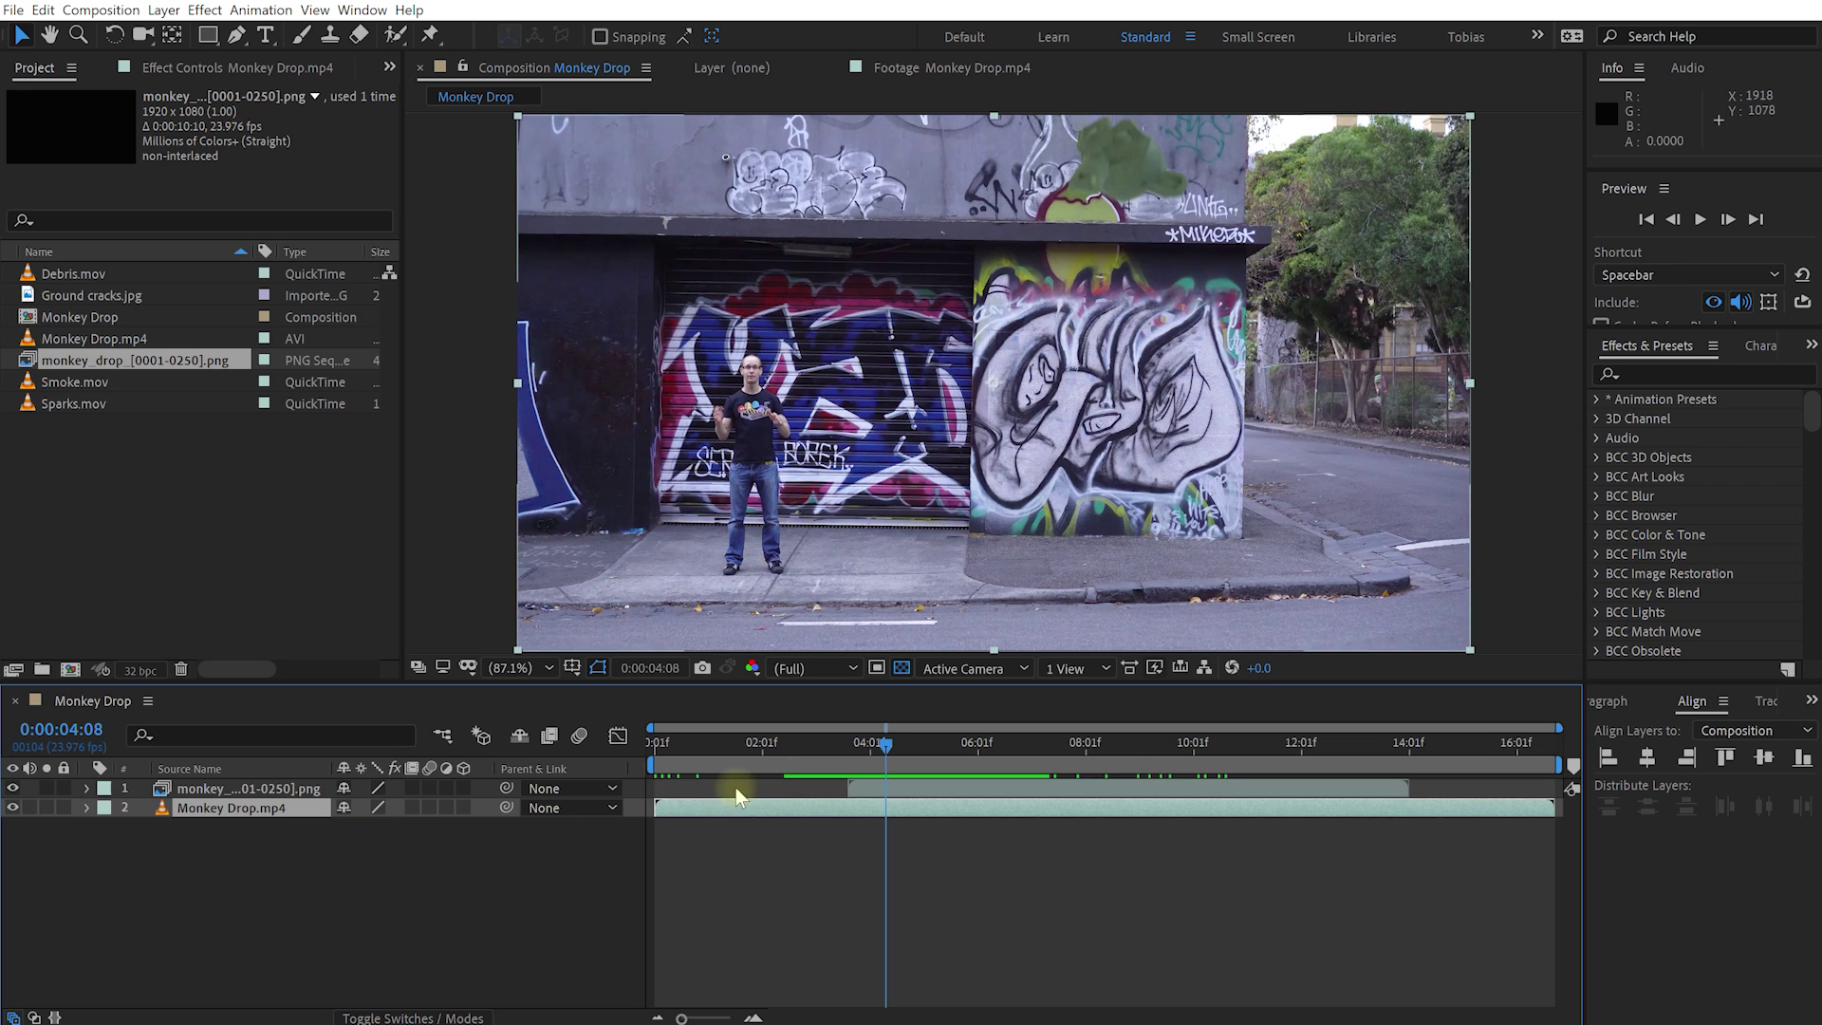
drag(893, 745, 847, 778)
- Replay the drop from 3:08, then show frame 4:07 fitted at Full resolution
key(comma)
key(comma)
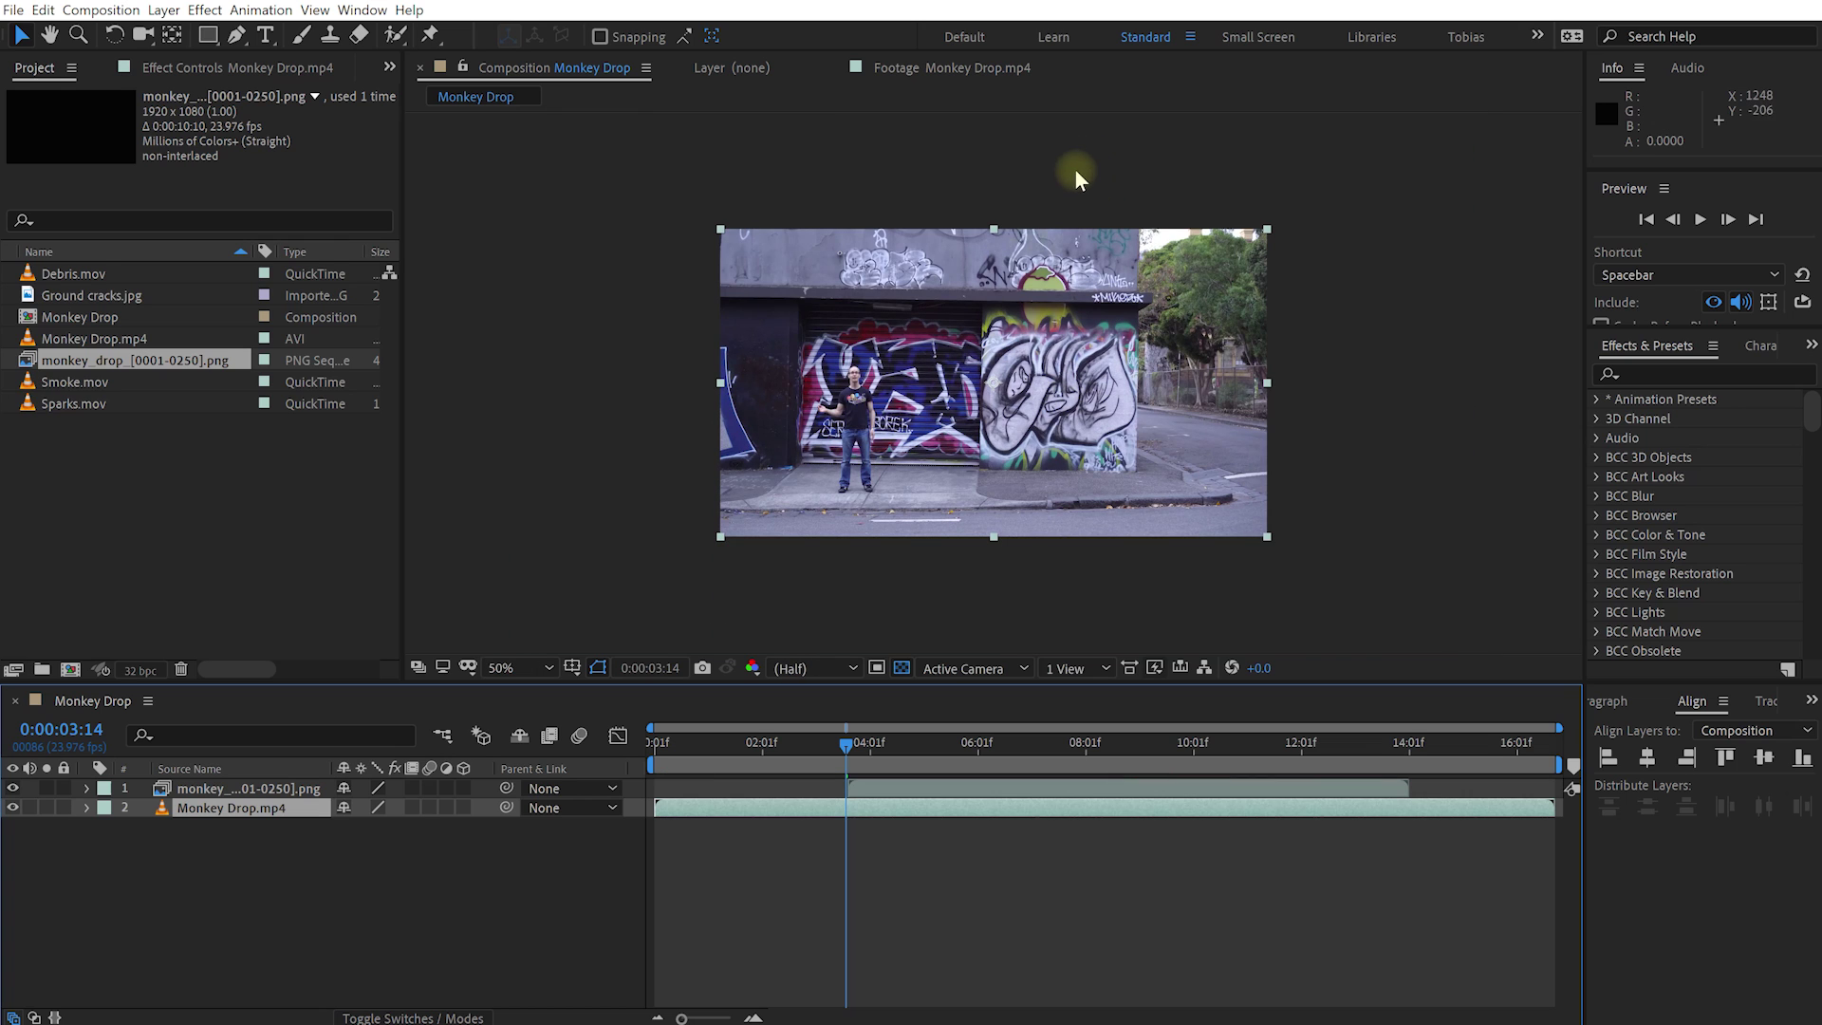
click(833, 744)
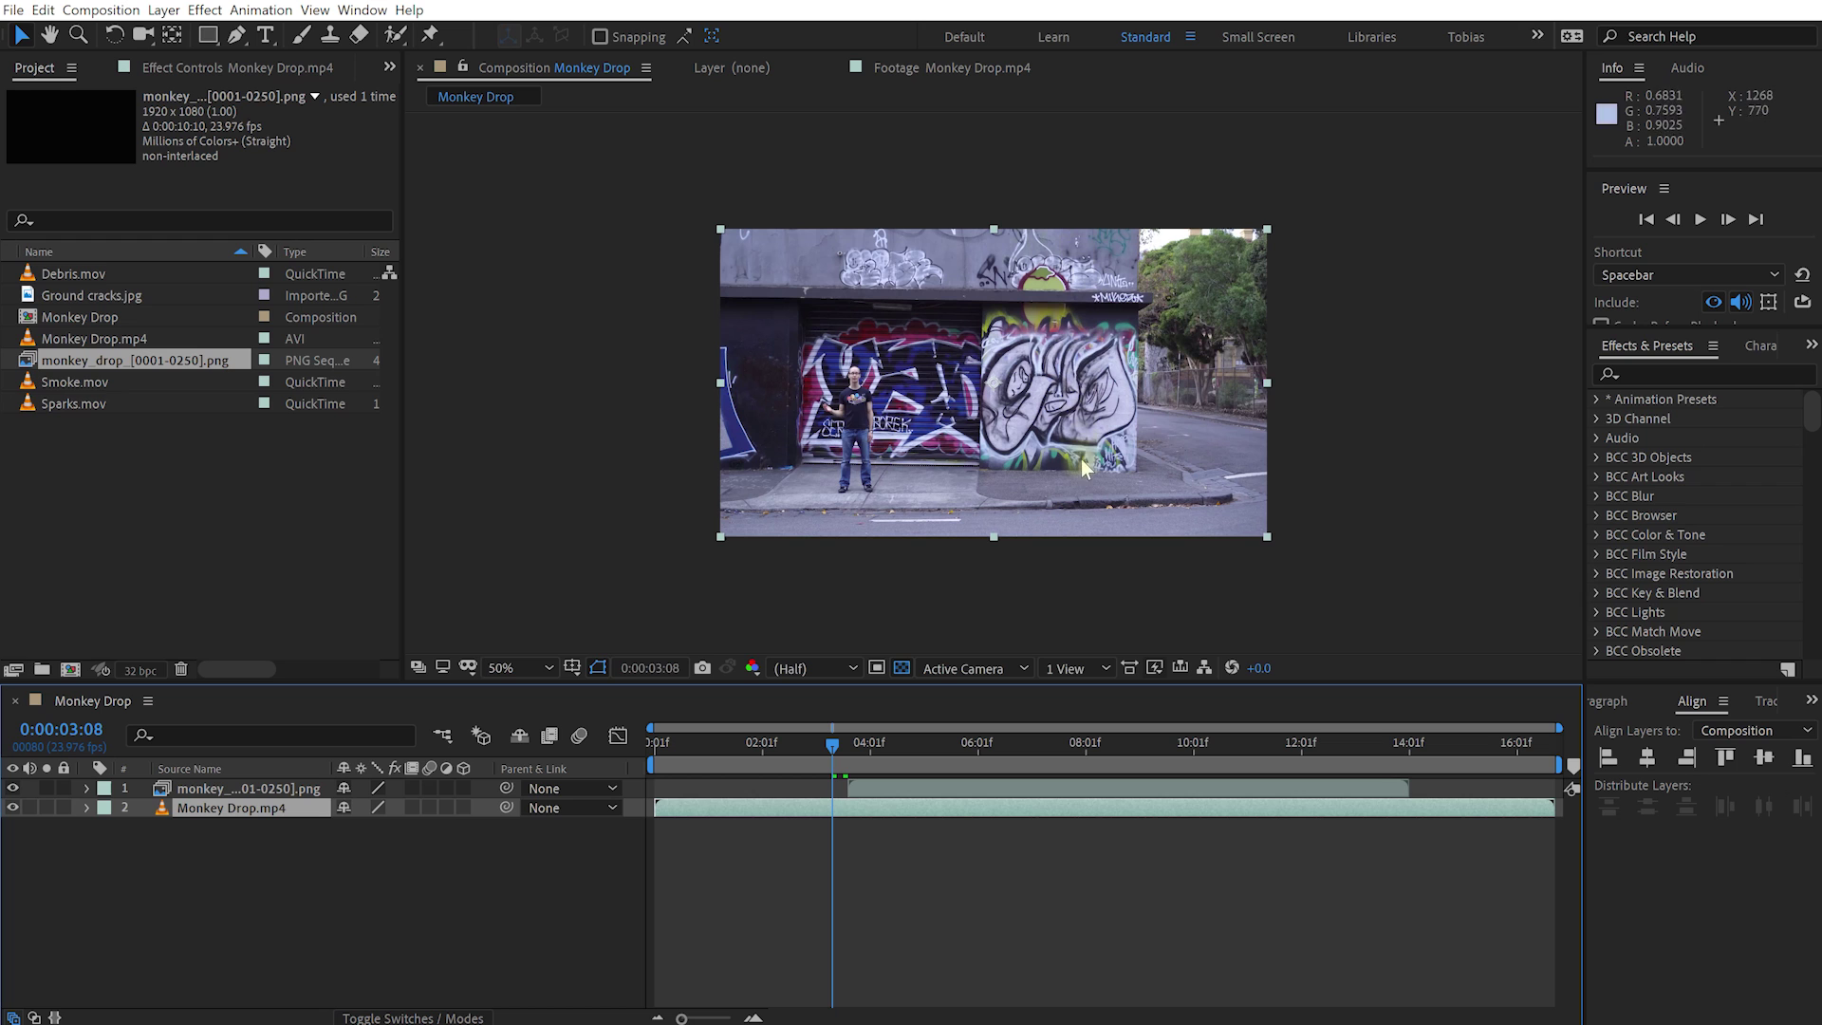
key(space)
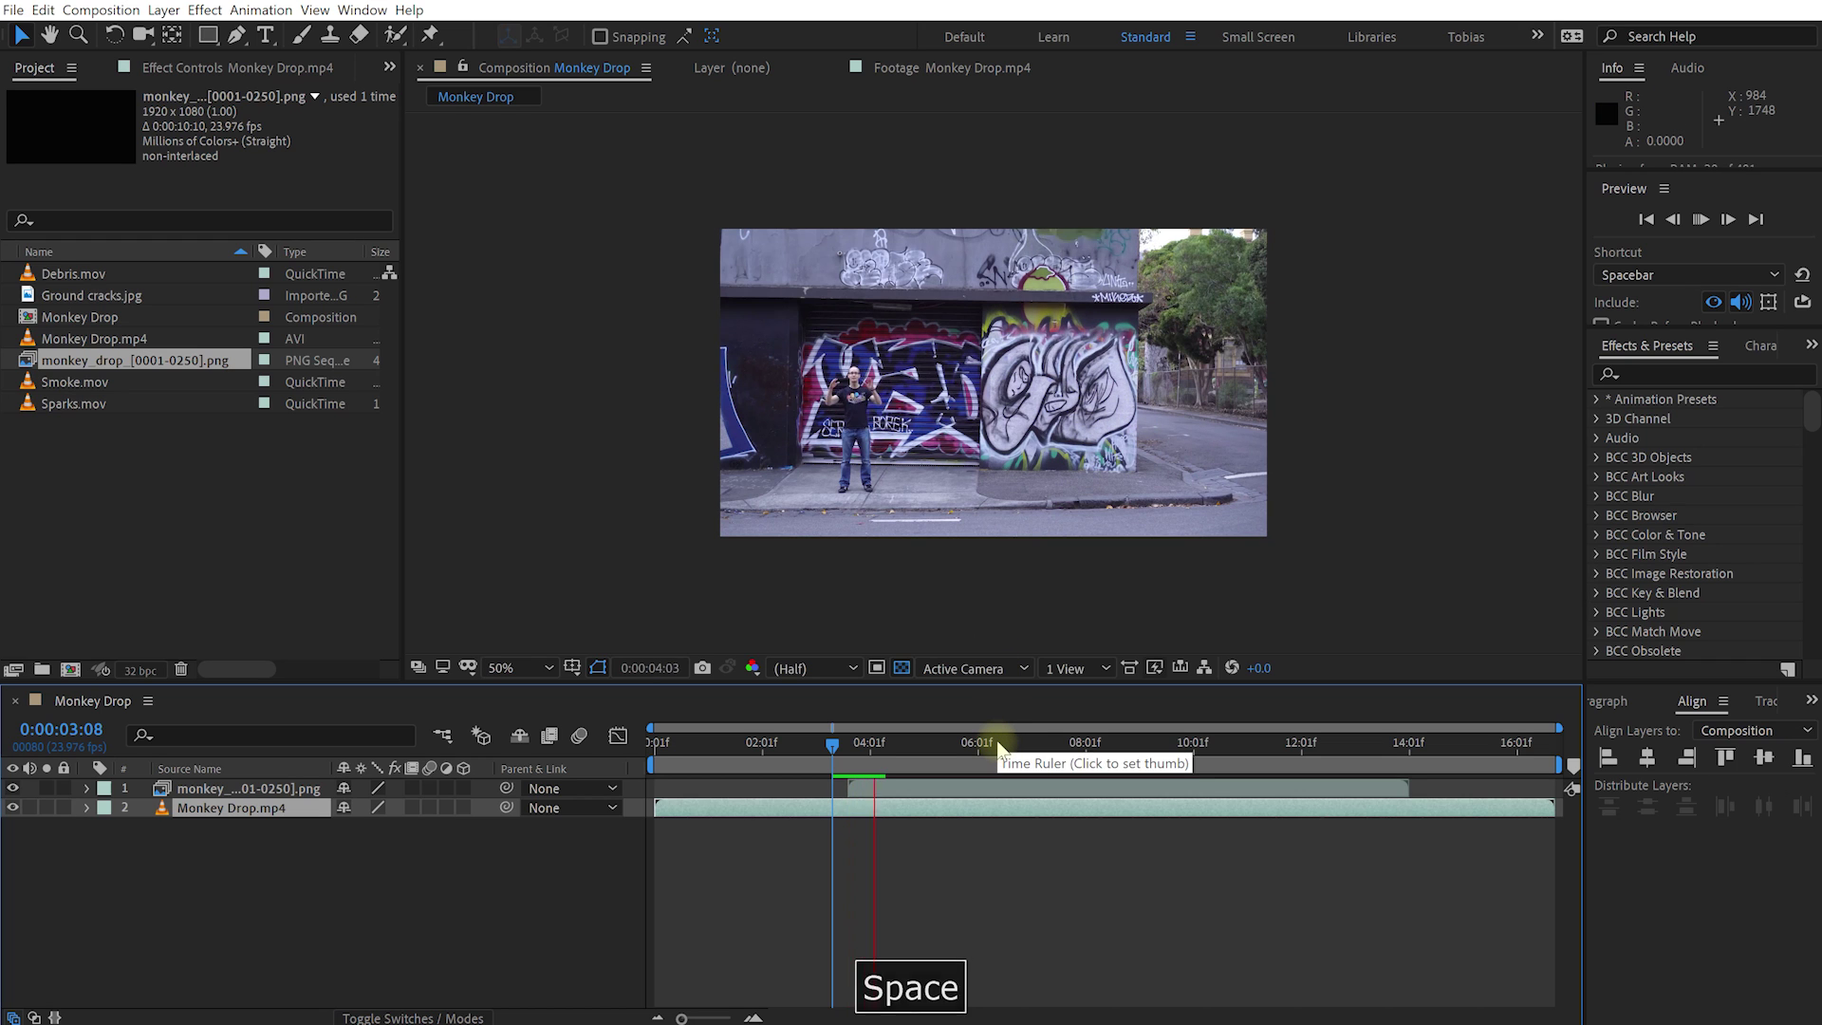
key(space)
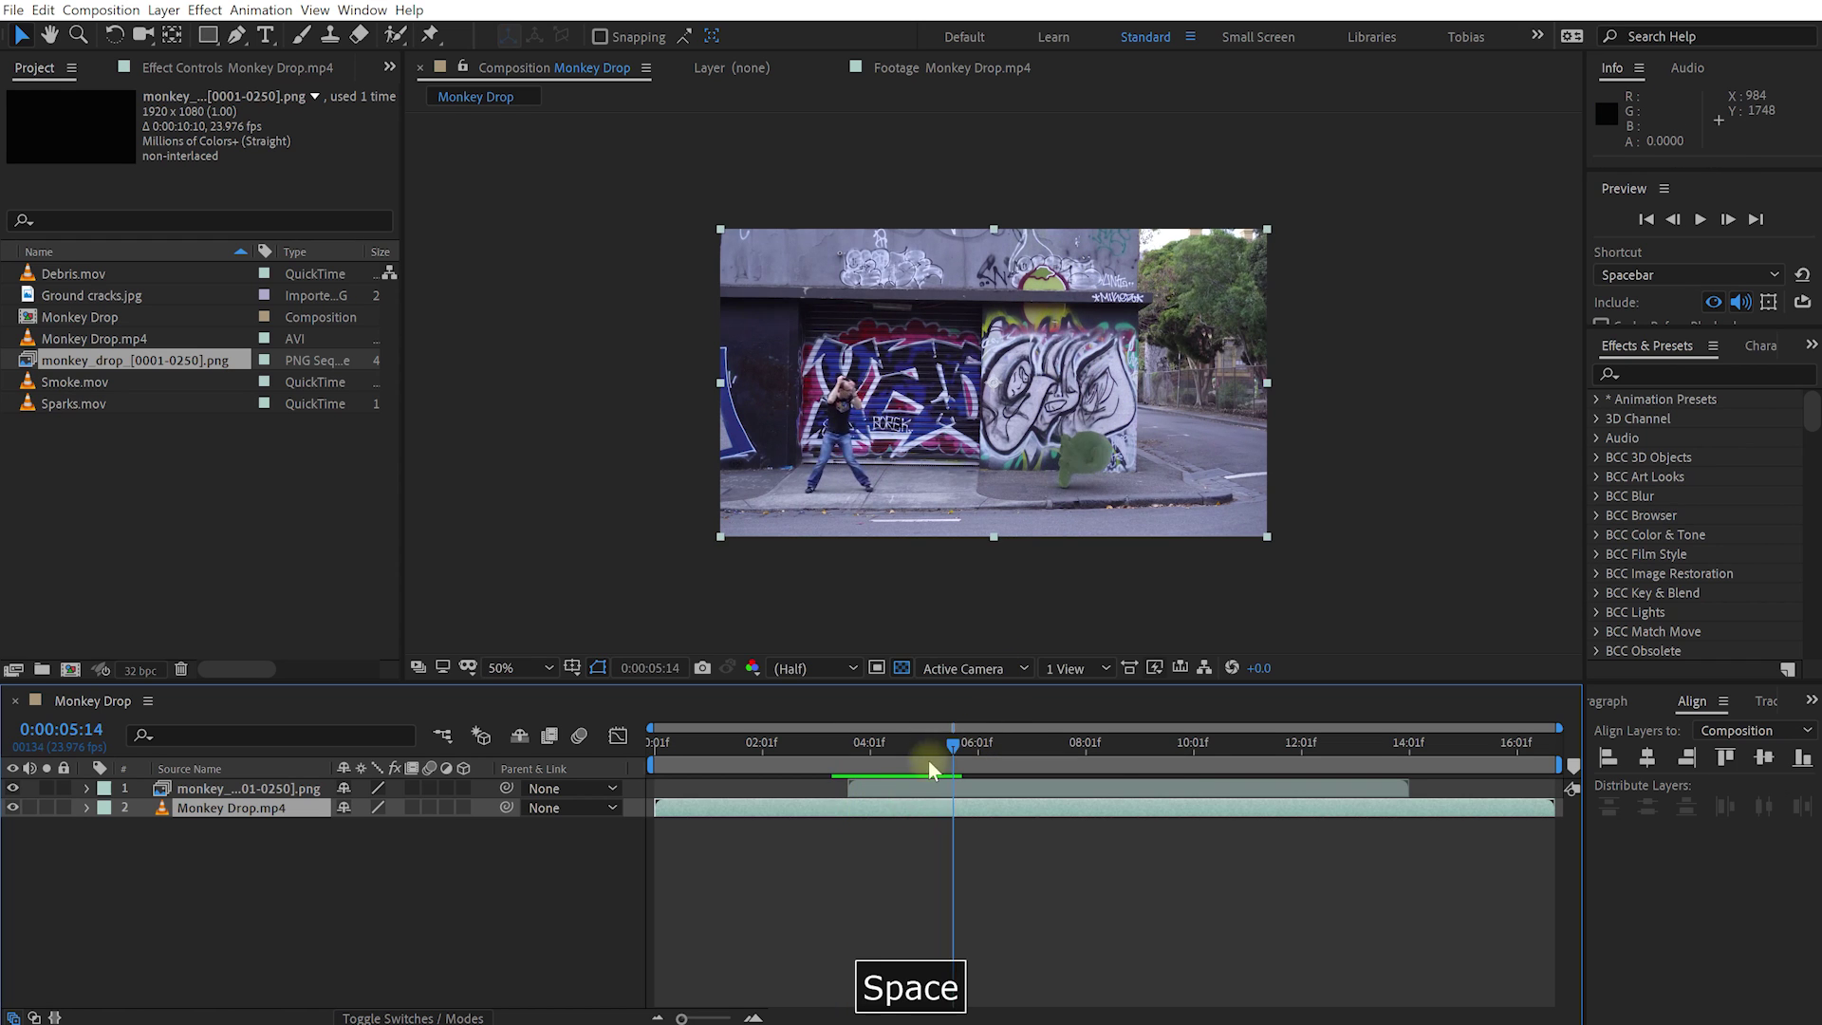
click(856, 757)
drag(857, 758, 885, 757)
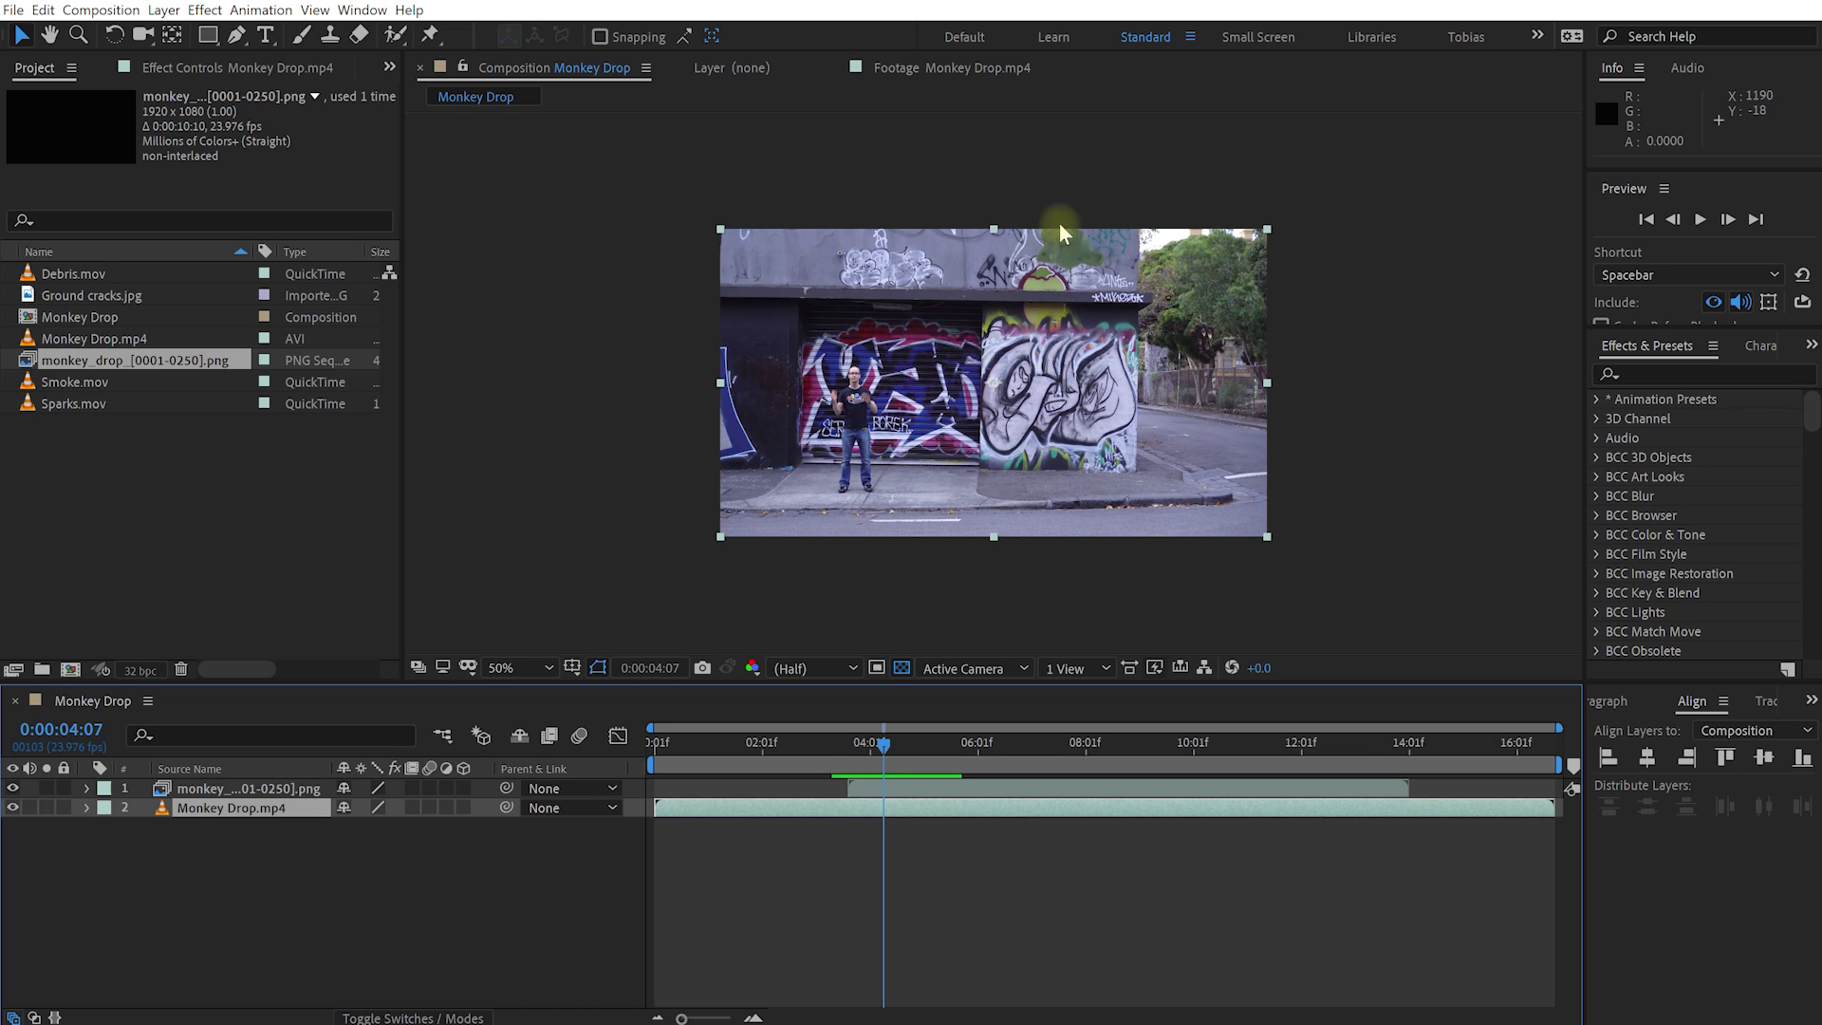
key(alt+slash)
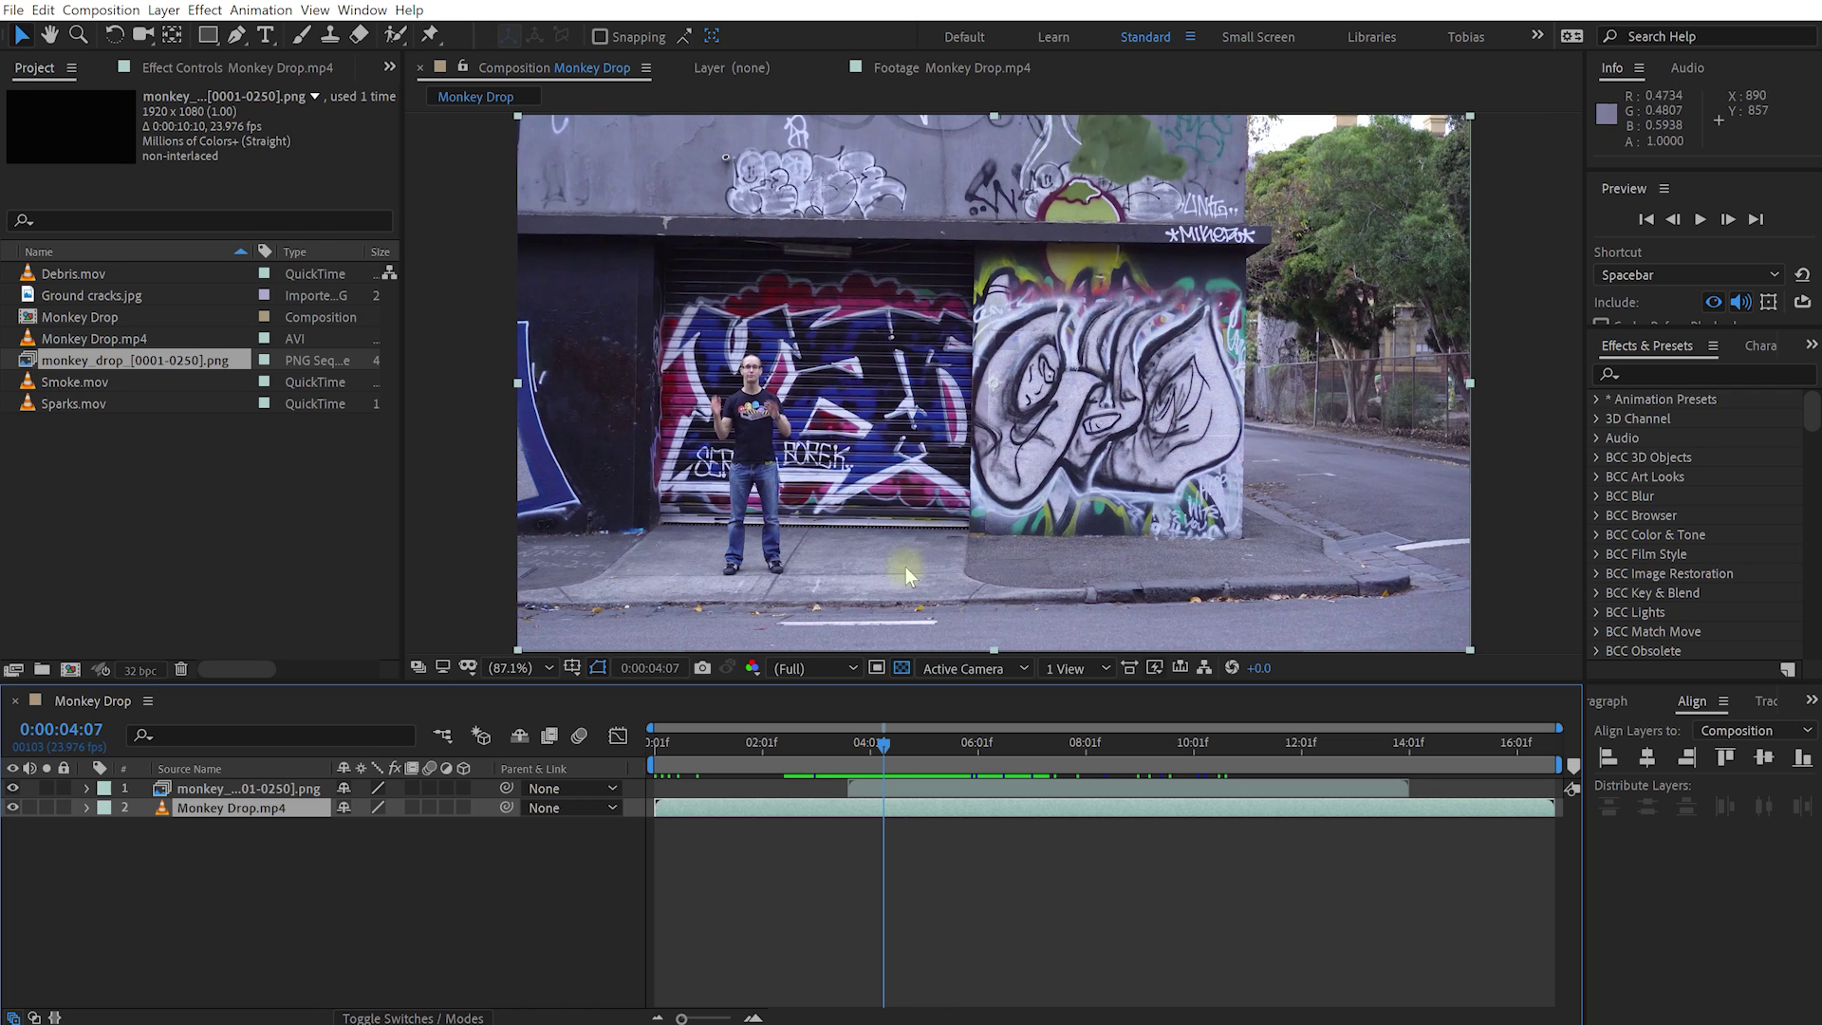
click(957, 788)
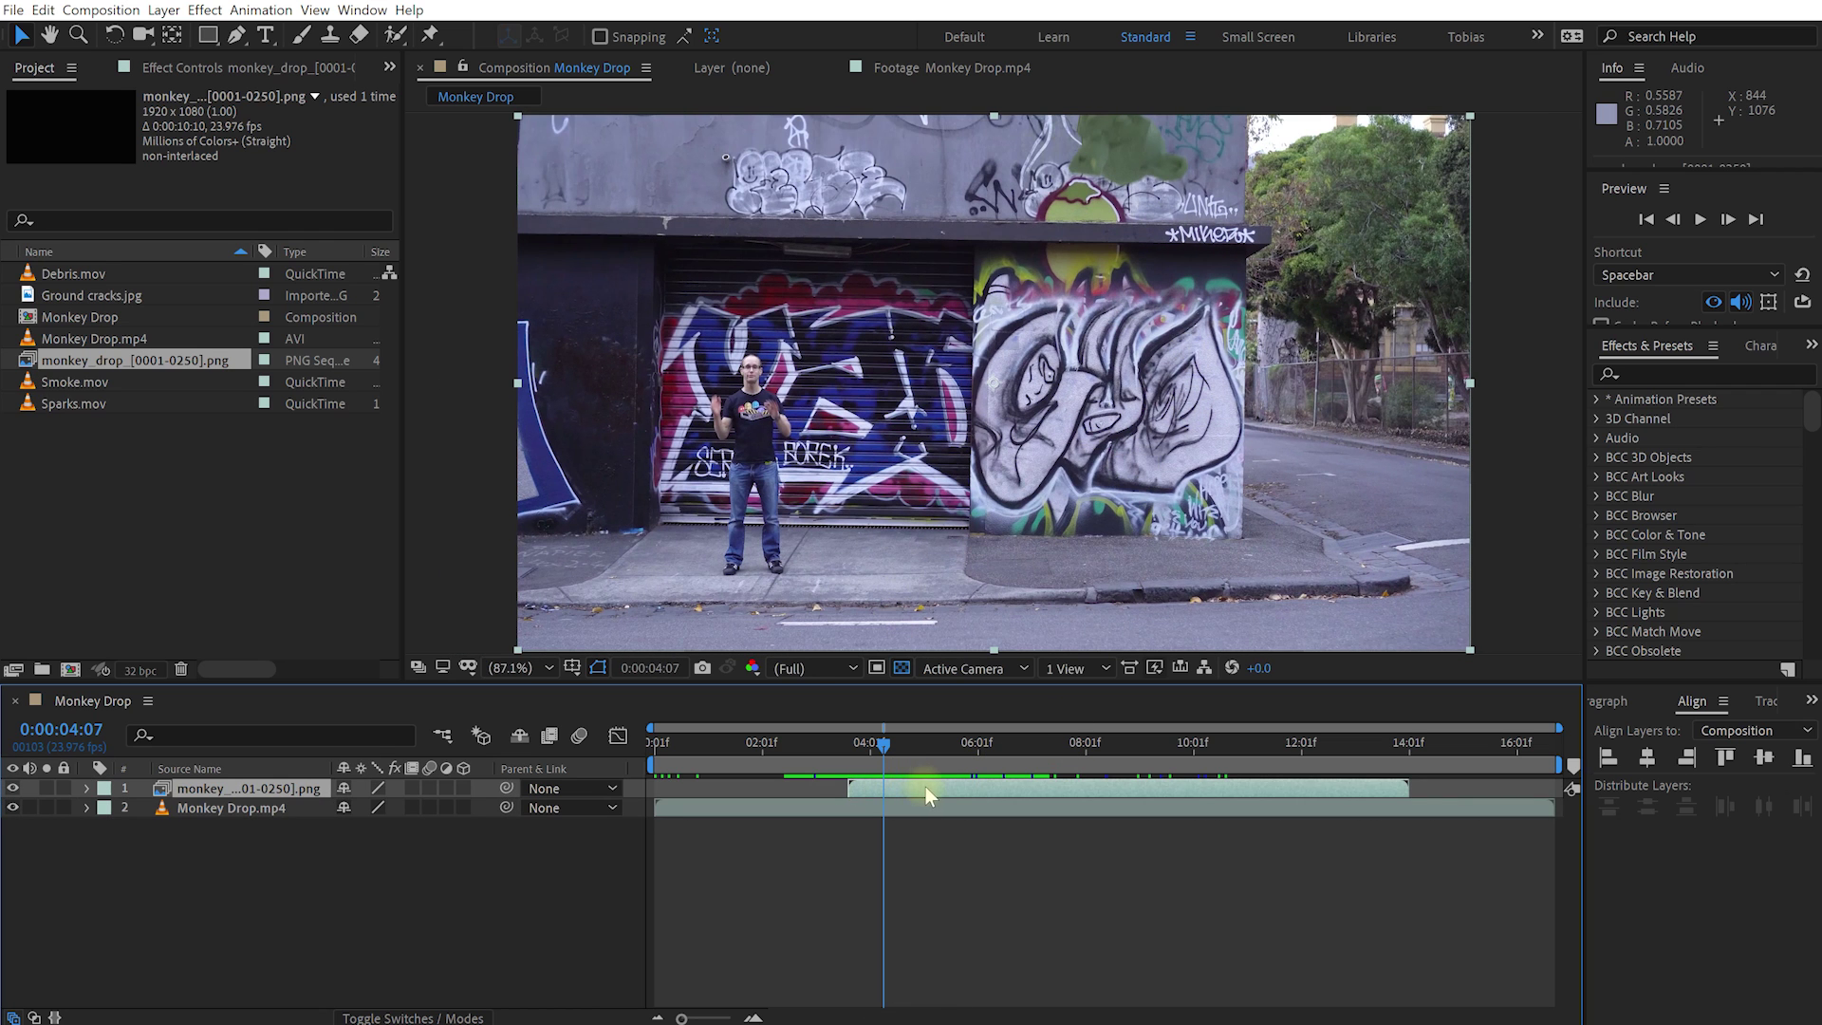
- Enable time remapping on the monkey layer and move its first keyframe to 4:10
right_click(920, 788)
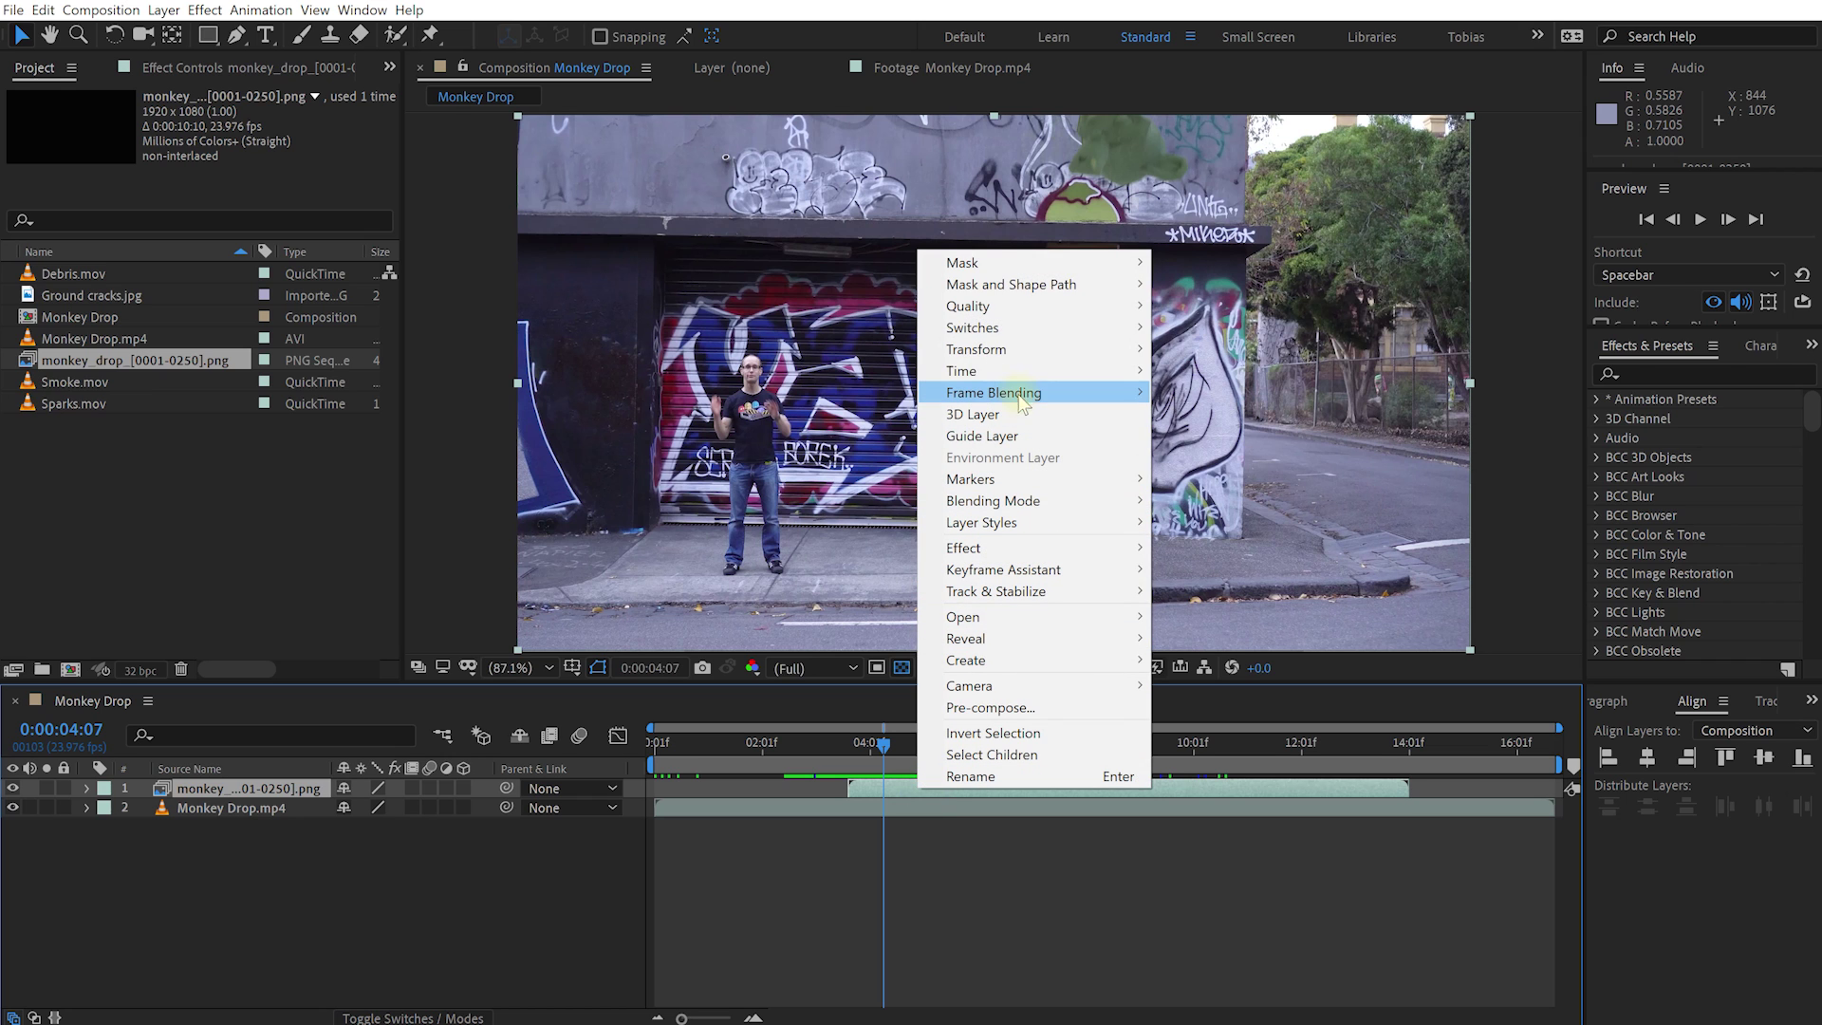
mouse_move(1018, 374)
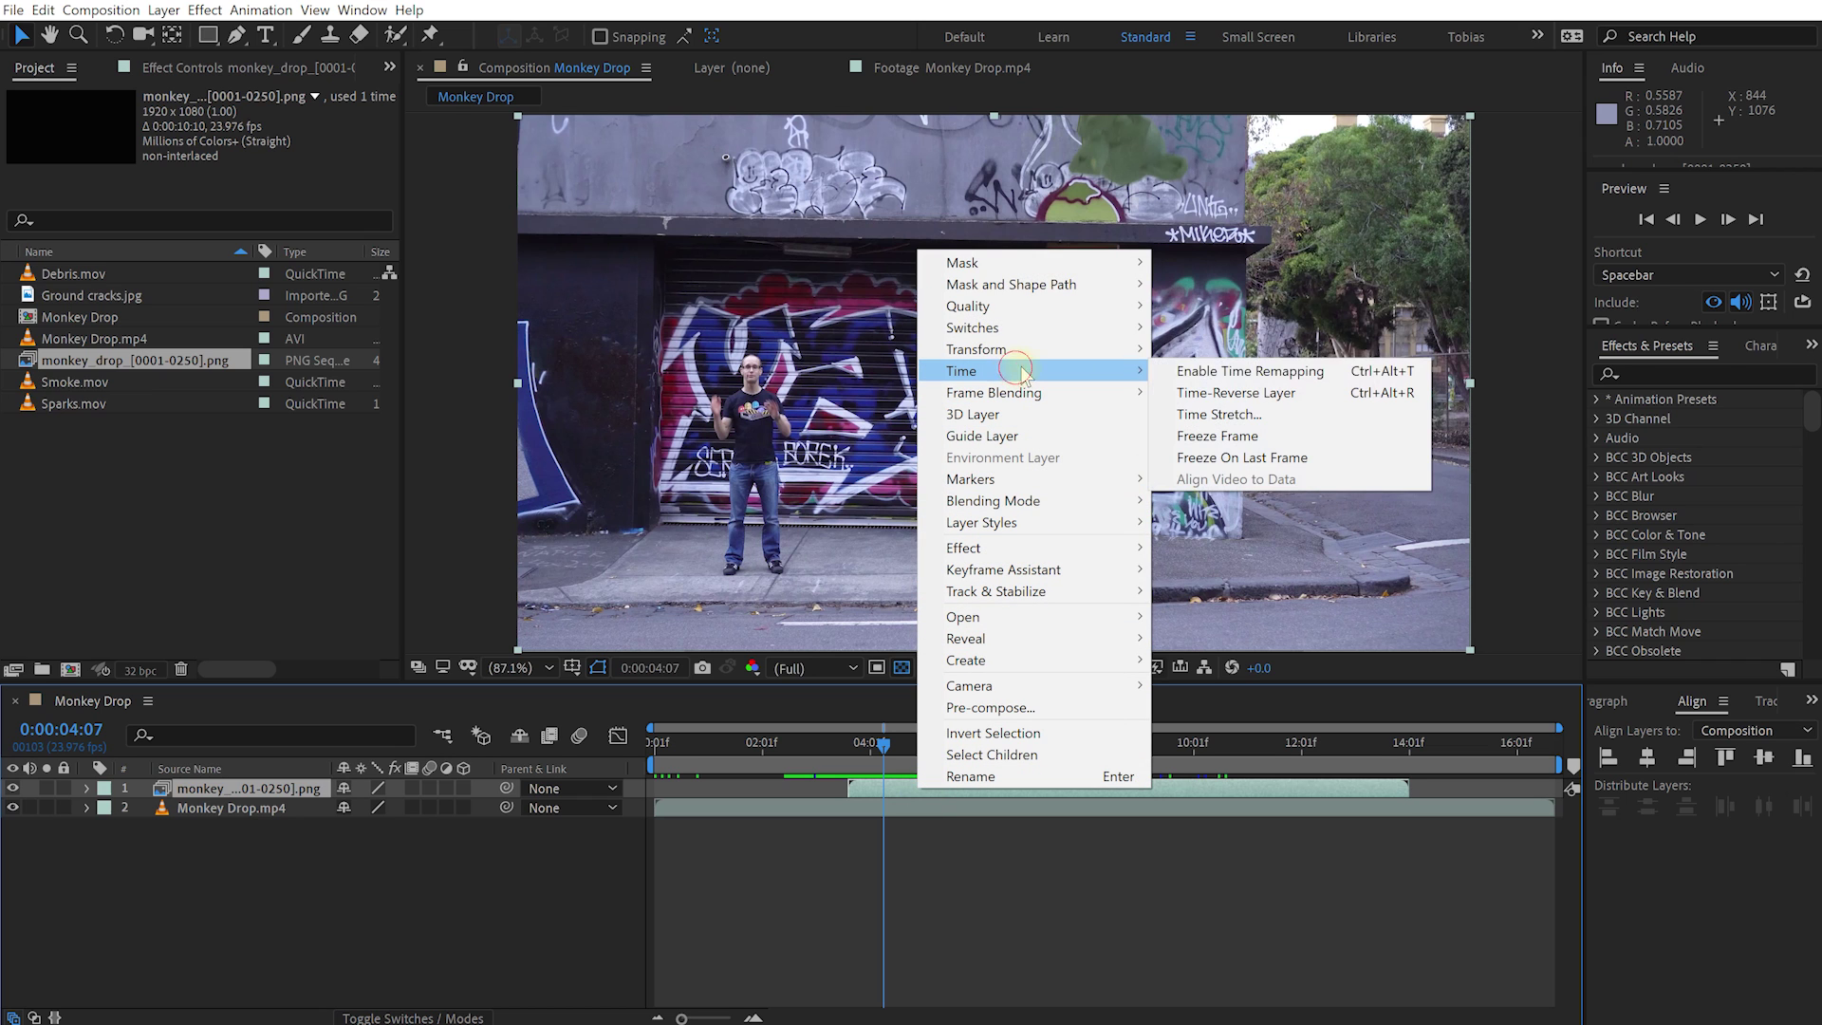
click(1233, 374)
drag(860, 750, 928, 777)
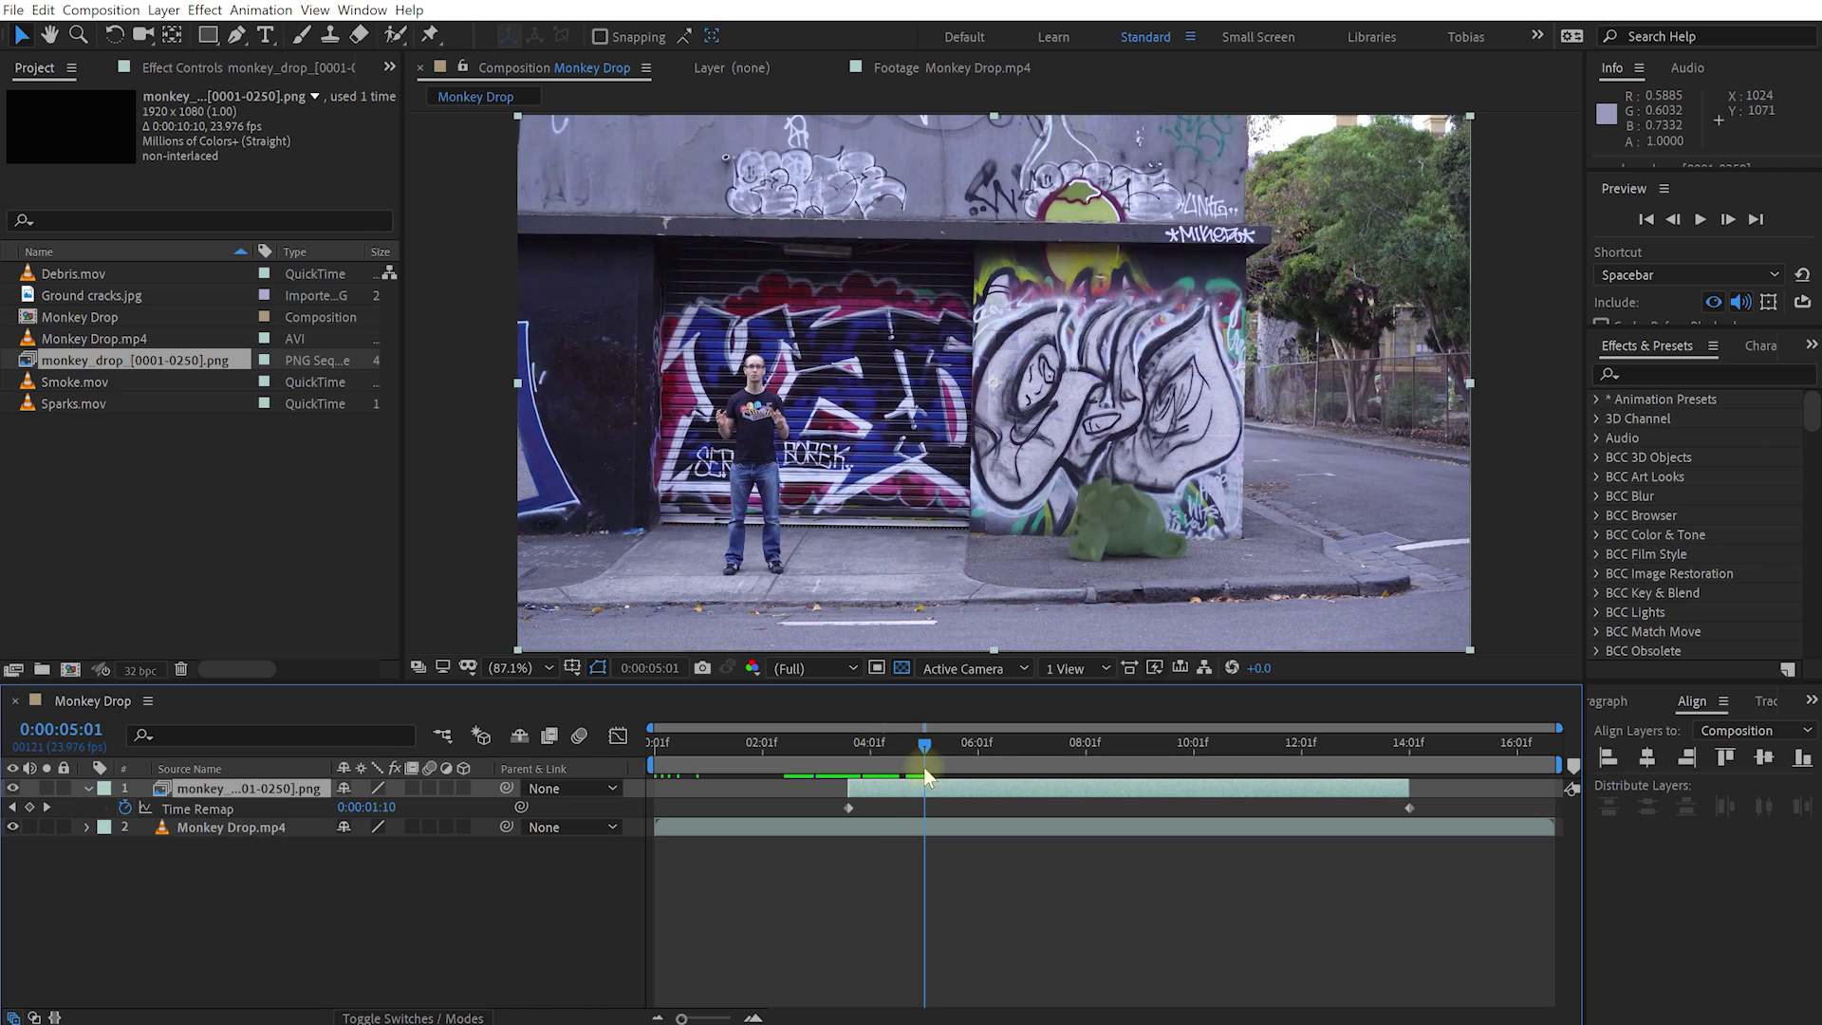
click(207, 810)
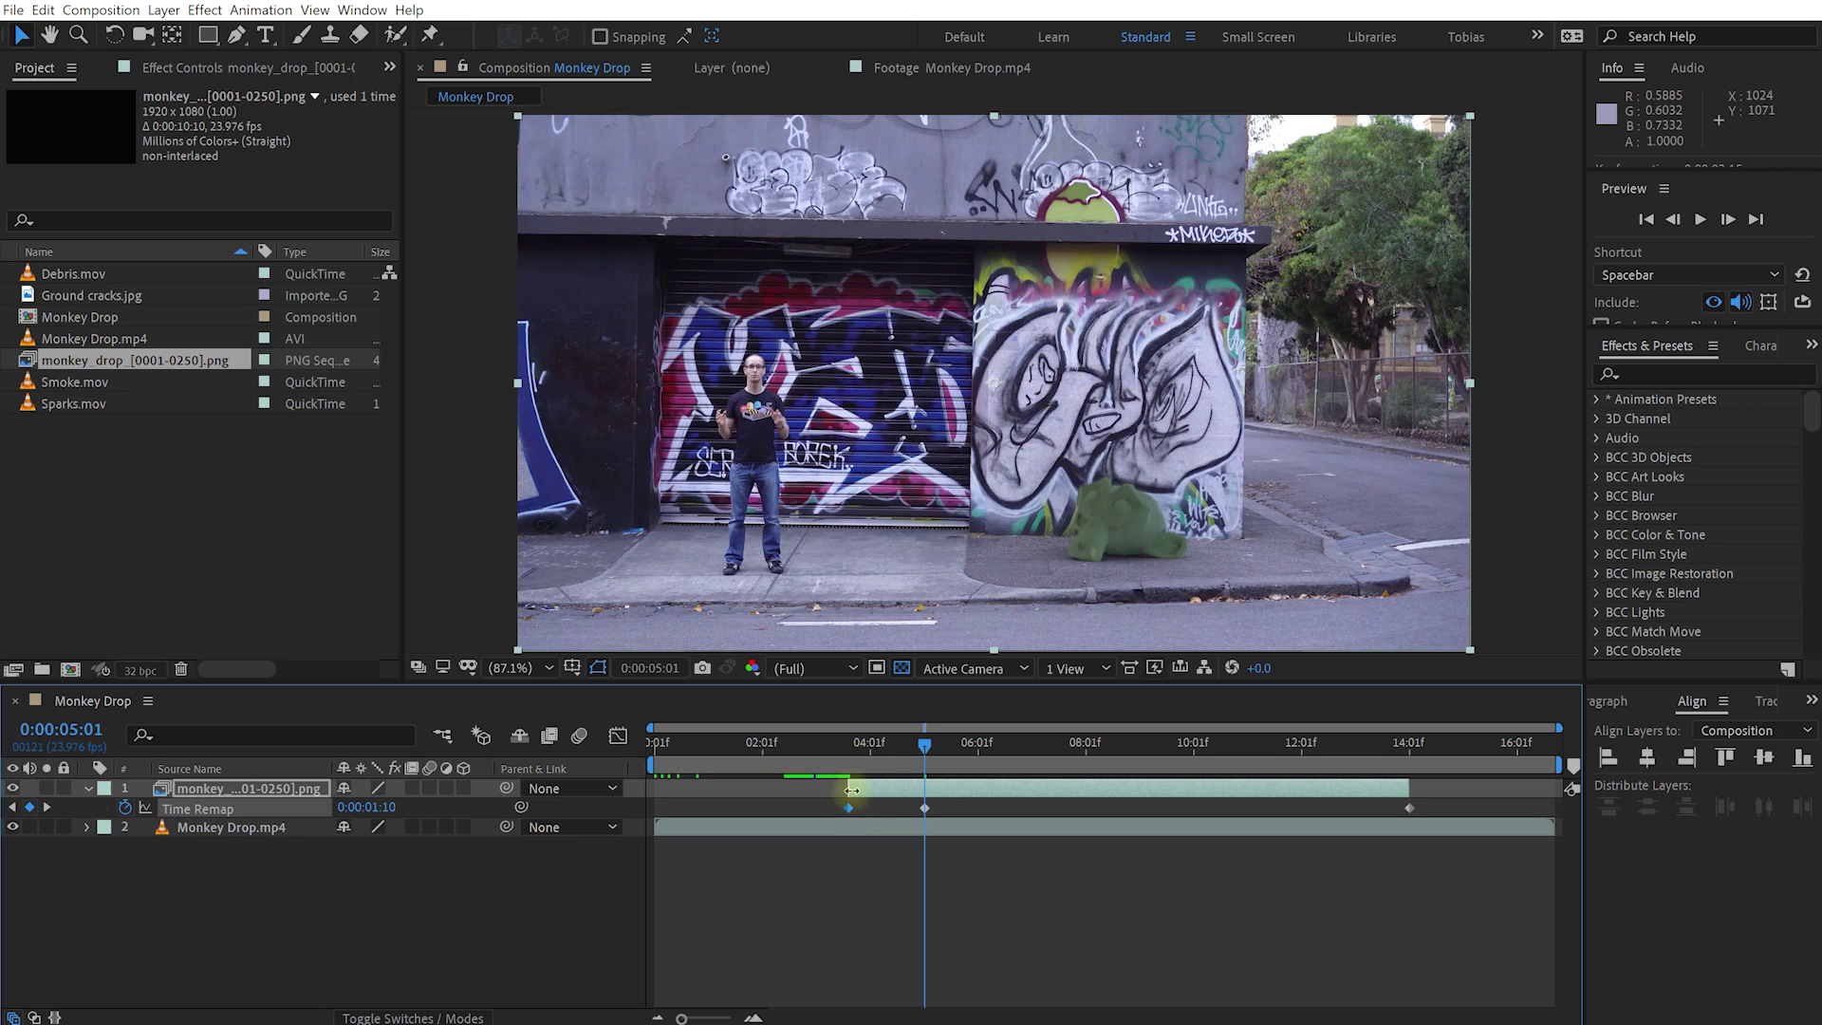
drag(847, 806, 861, 808)
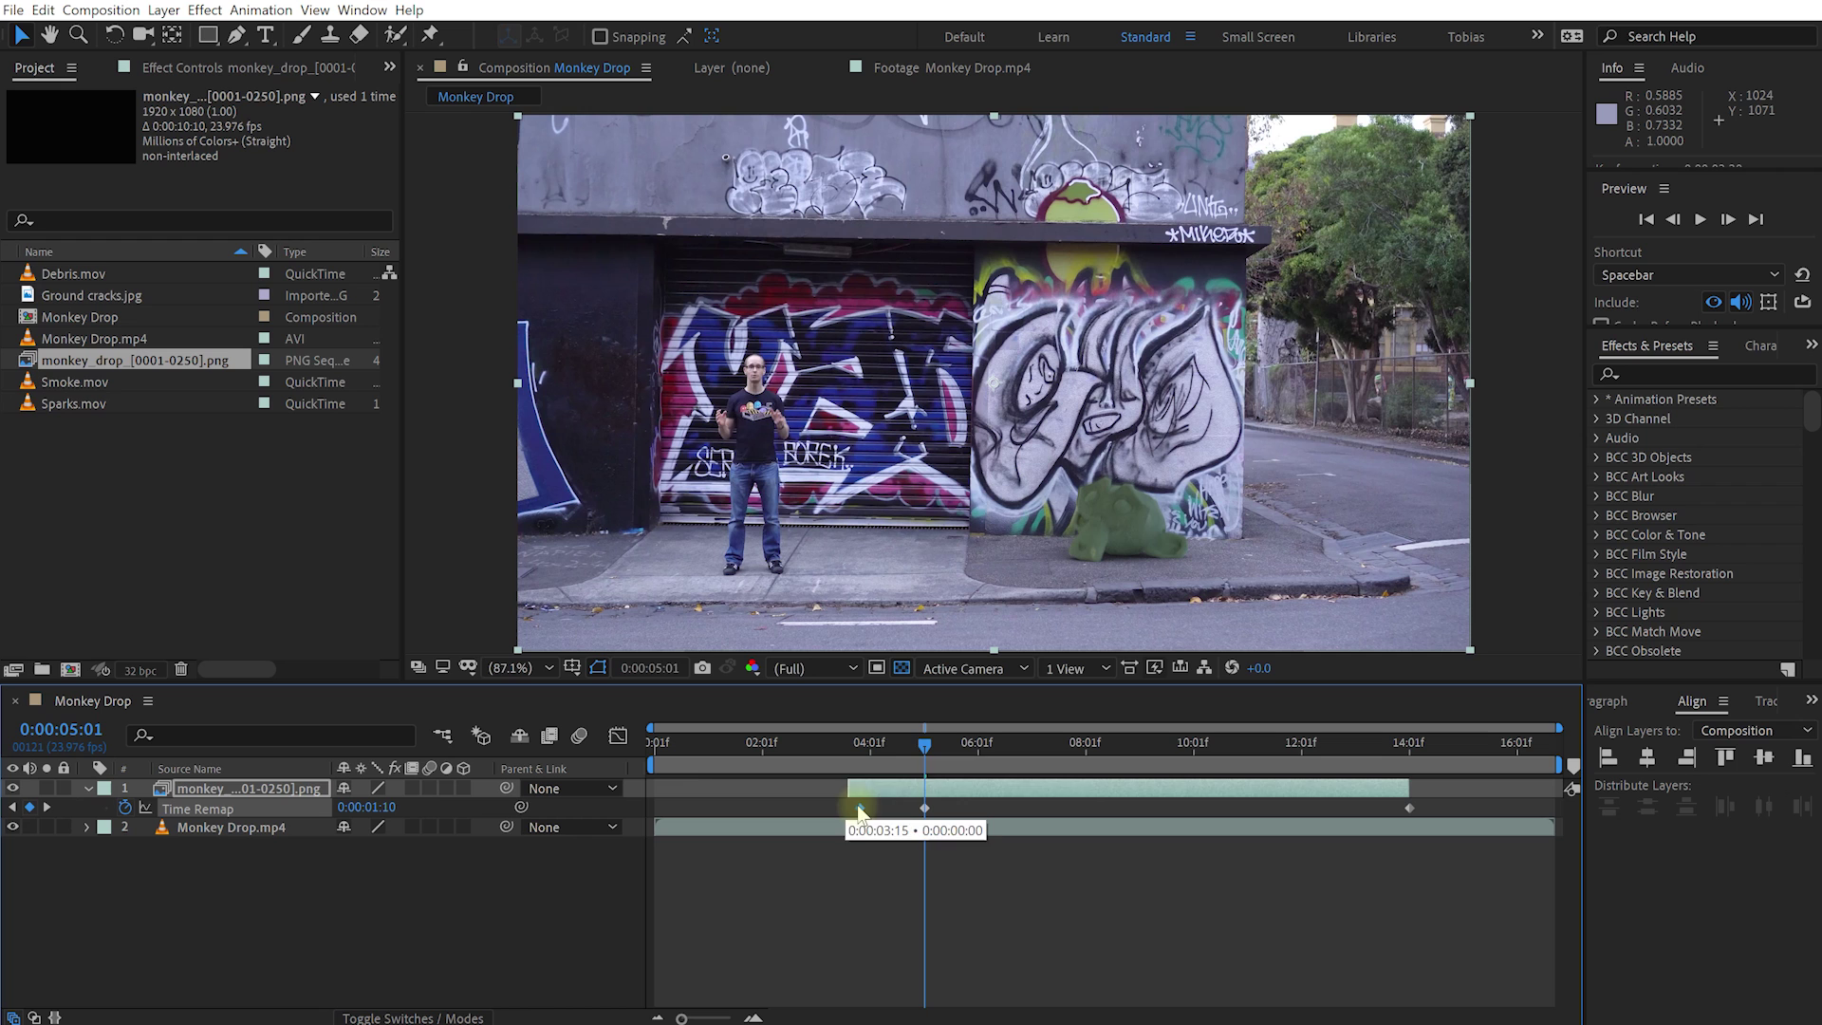
mouse_move(917, 748)
mouse_down()
mouse_move(874, 747)
mouse_move(892, 746)
mouse_up()
drag(861, 807, 798, 759)
click(907, 747)
- Preview the remapped drop and trim the monkey layer's start with Alt+[
key(space)
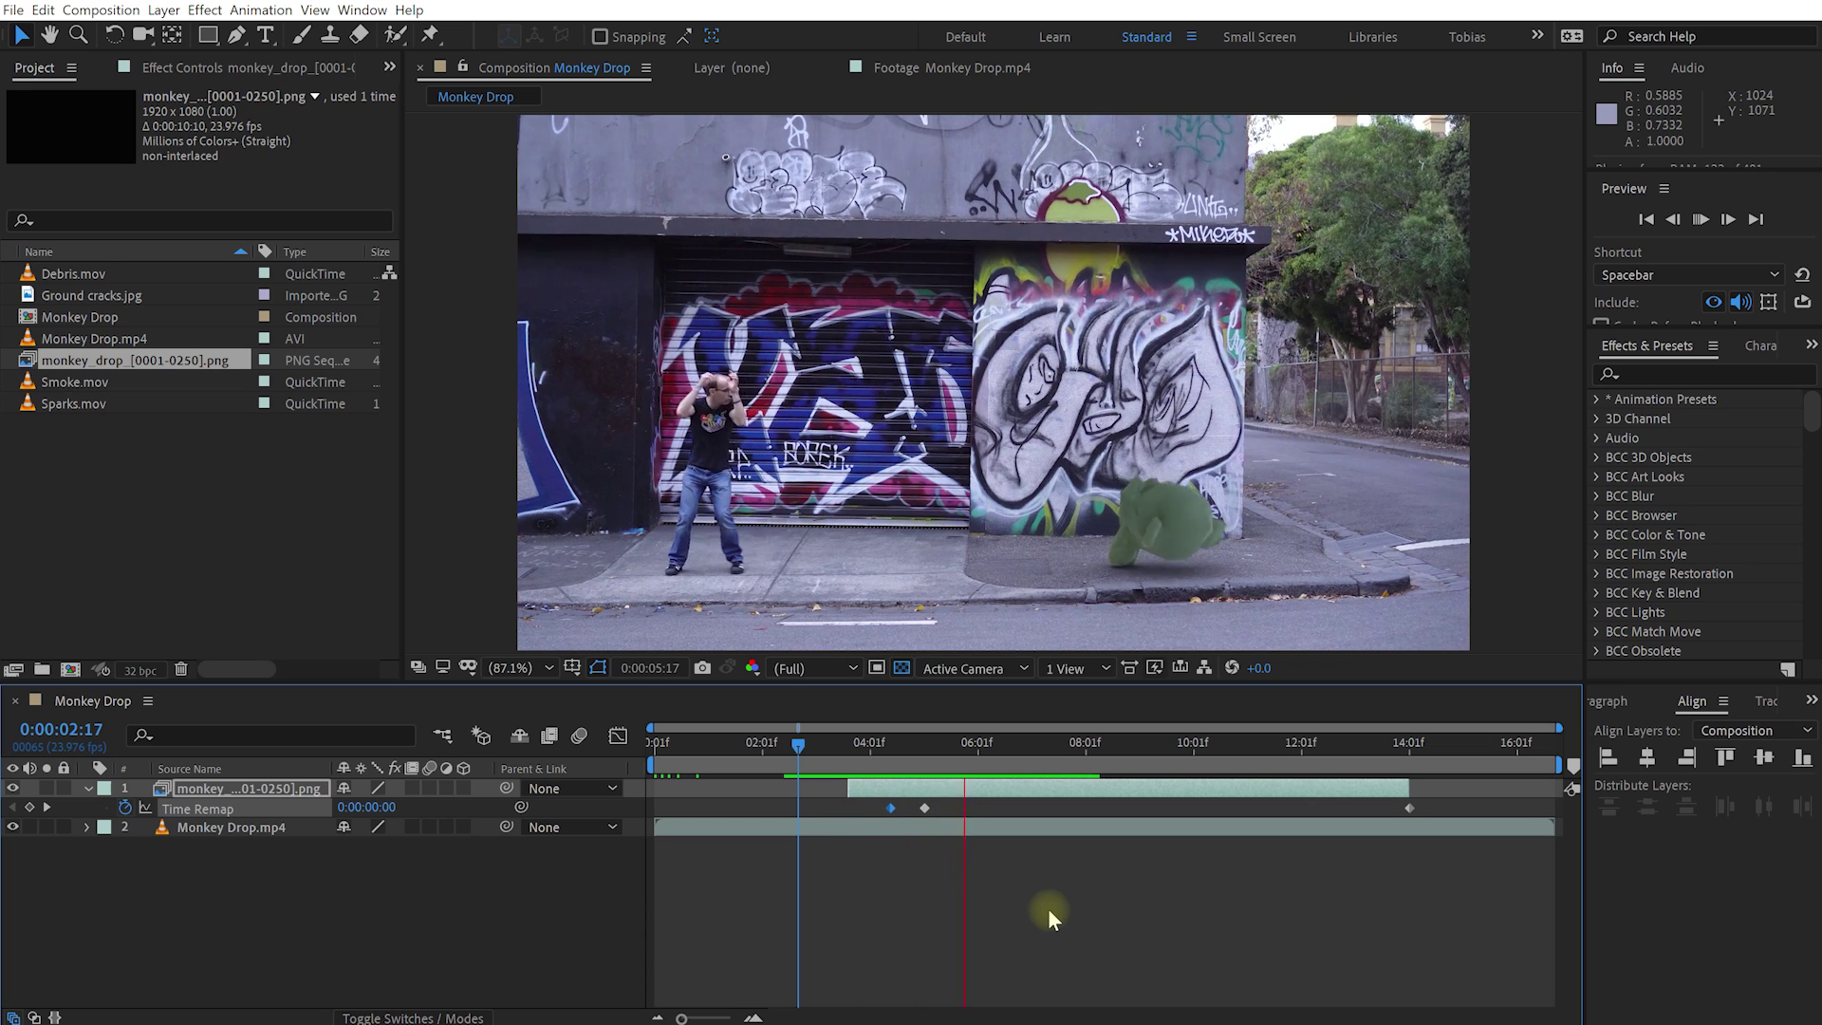
key(space)
drag(949, 754, 894, 767)
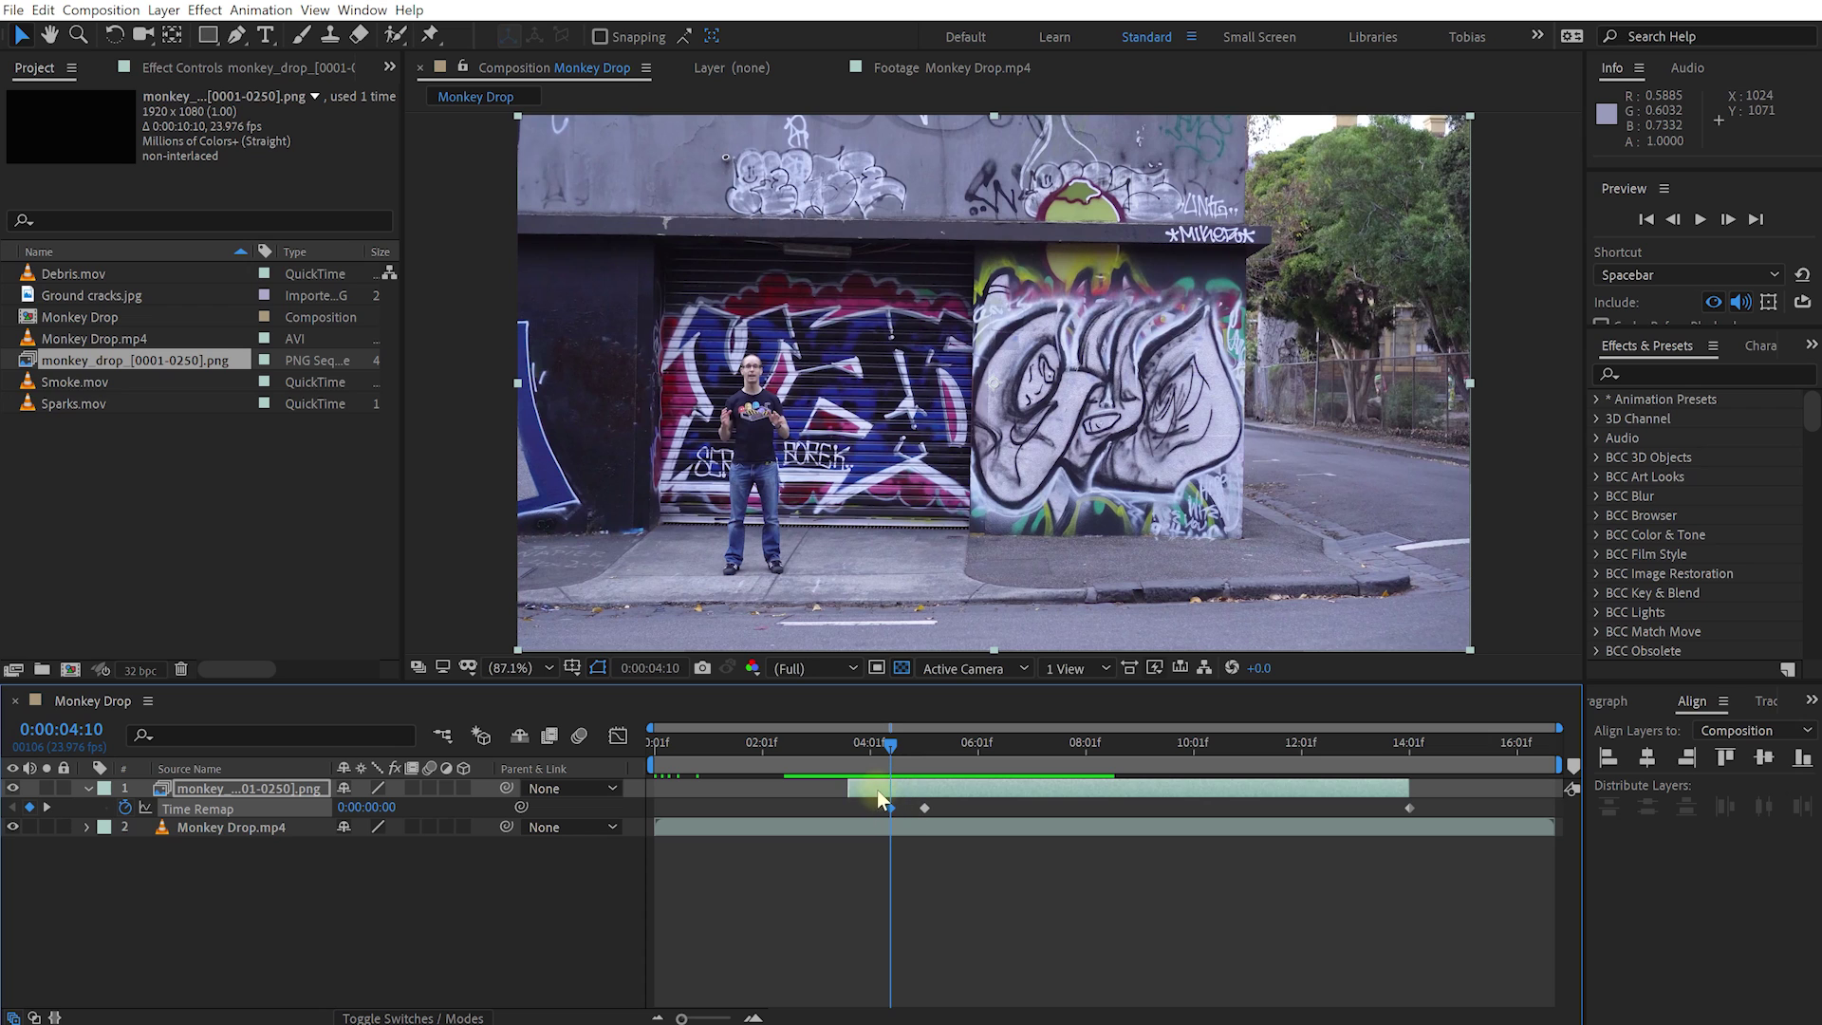
key(alt+bracketleft)
click(890, 738)
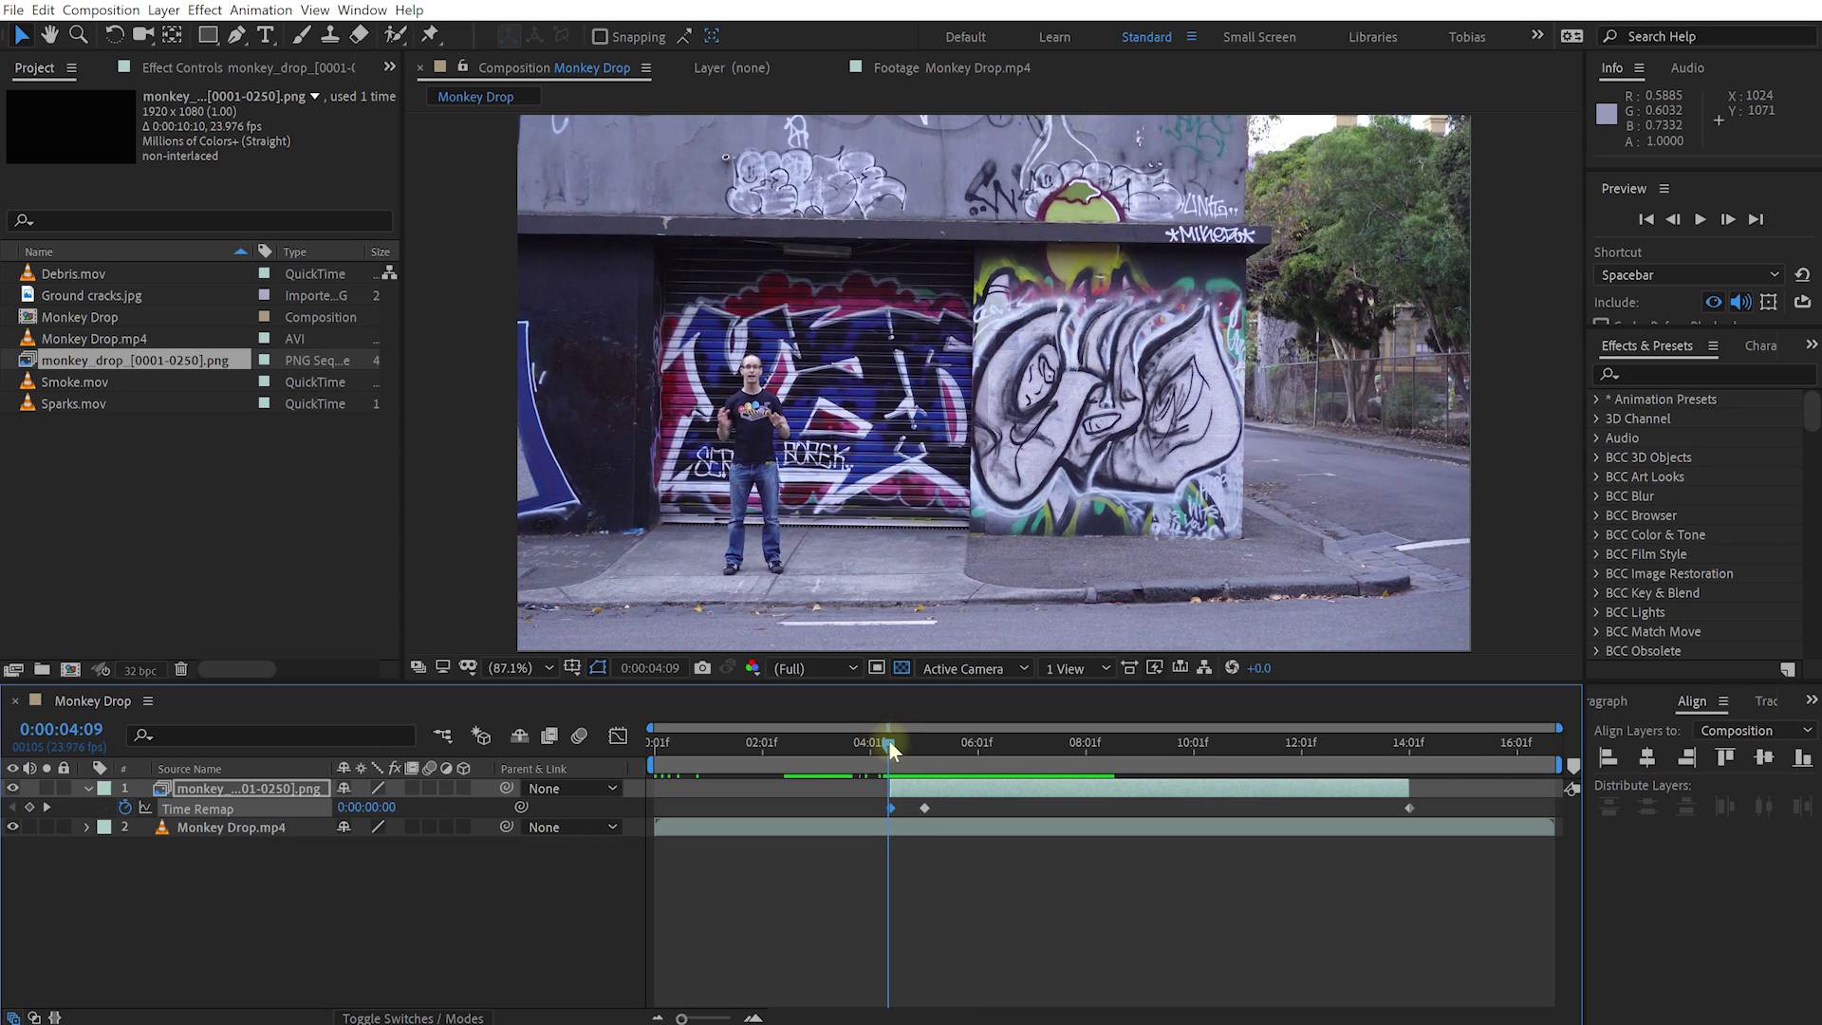
click(892, 740)
- Step through frames around 4:10–4:11 and reveal the monkey layer's Opacity property
scroll(1192, 186, up, 1)
key(space)
drag(1193, 186, 1156, 439)
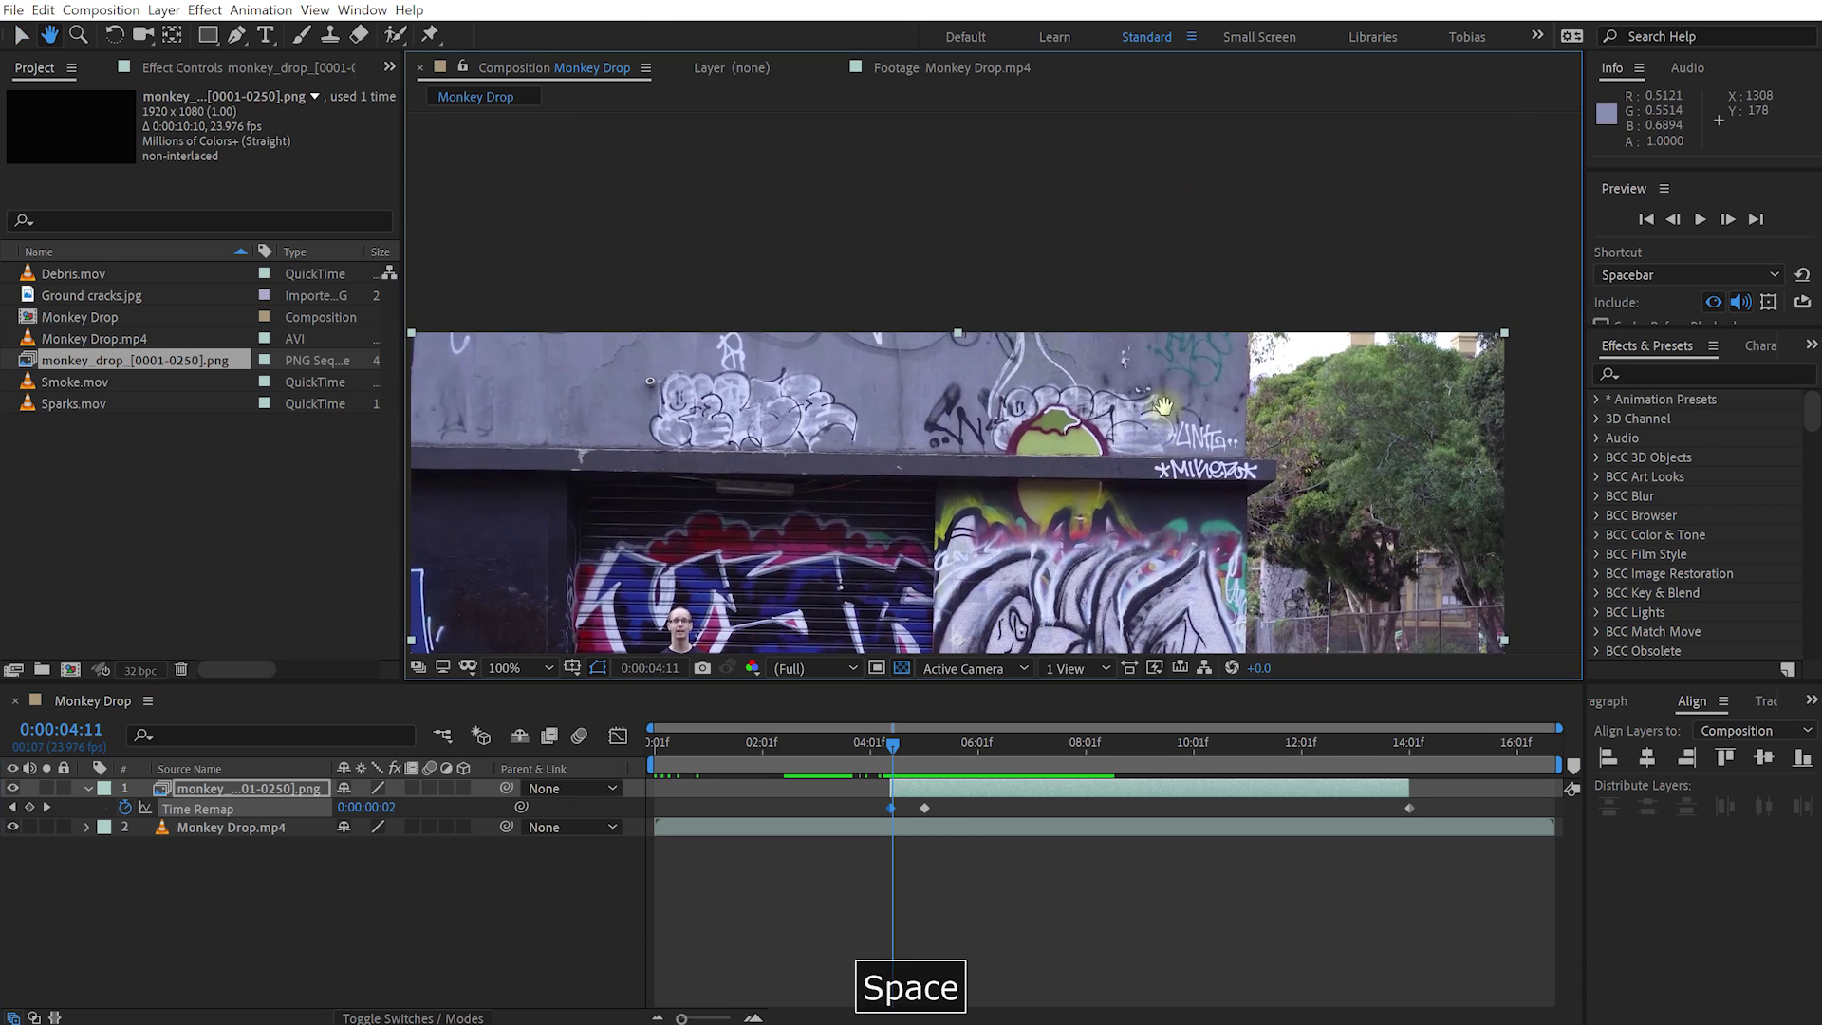
scroll(1082, 428, up, 2)
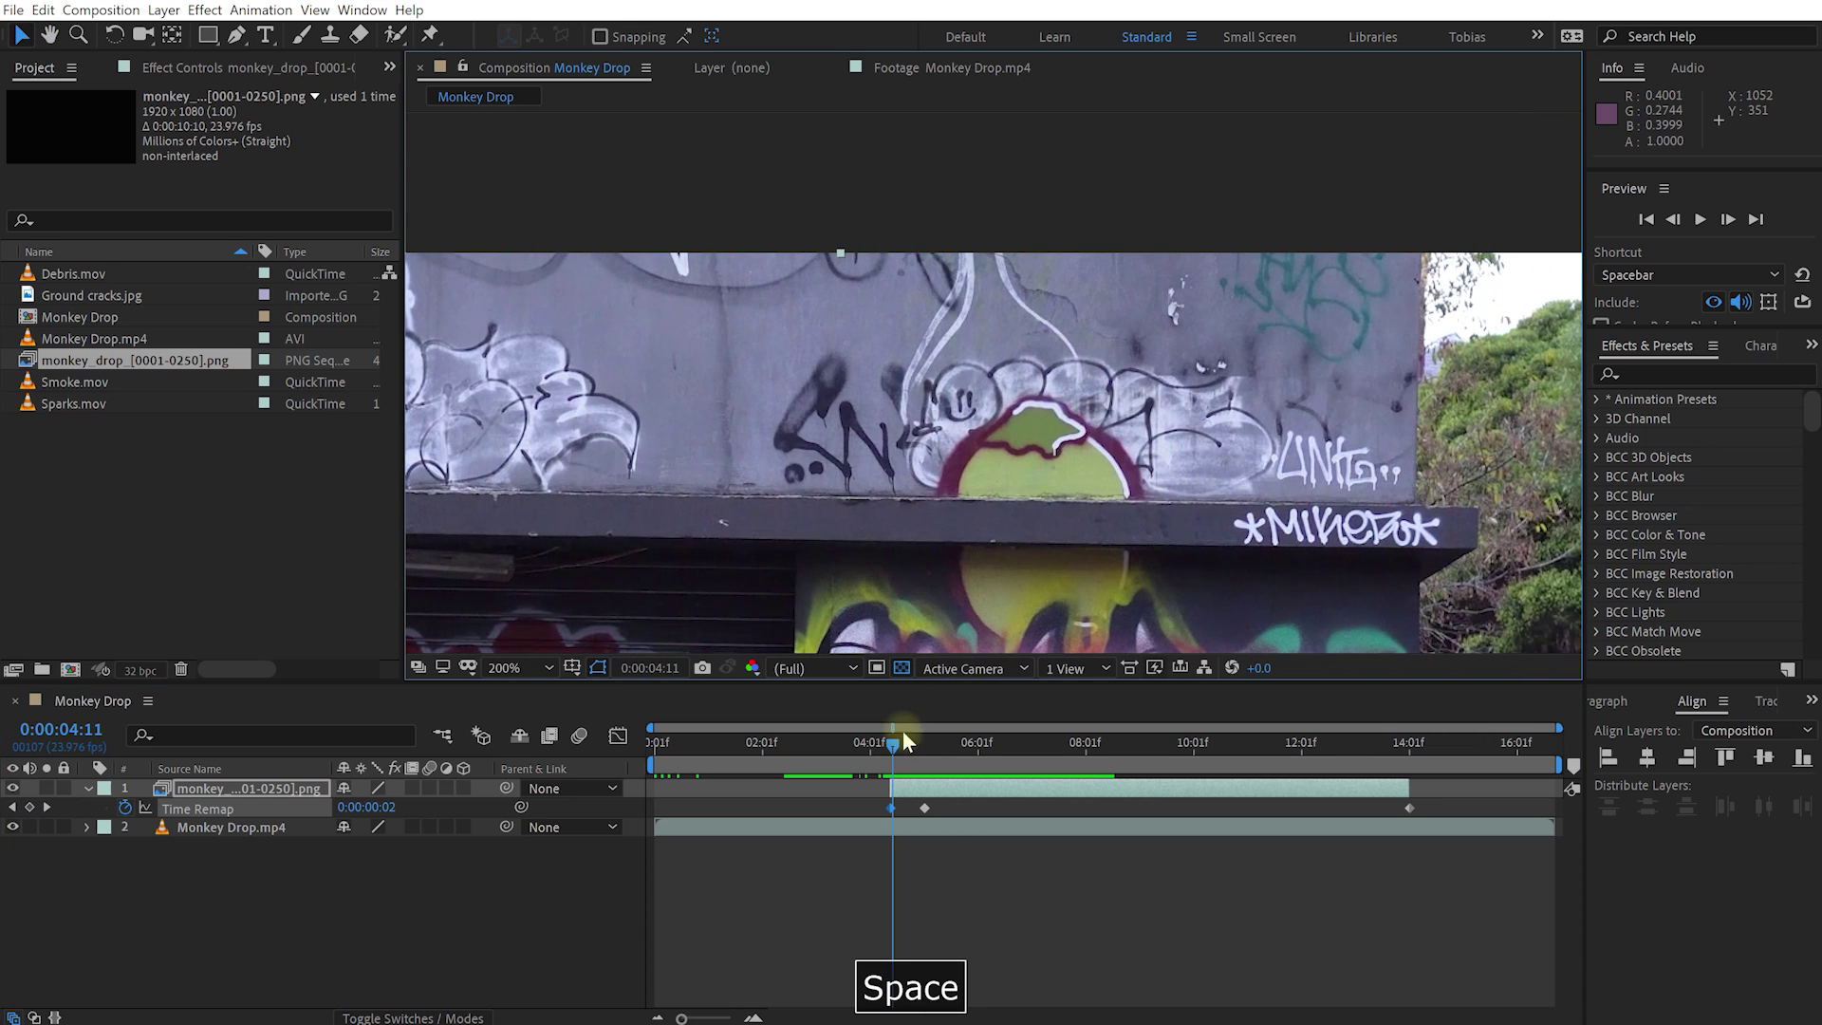
click(888, 742)
drag(890, 742, 891, 749)
click(904, 793)
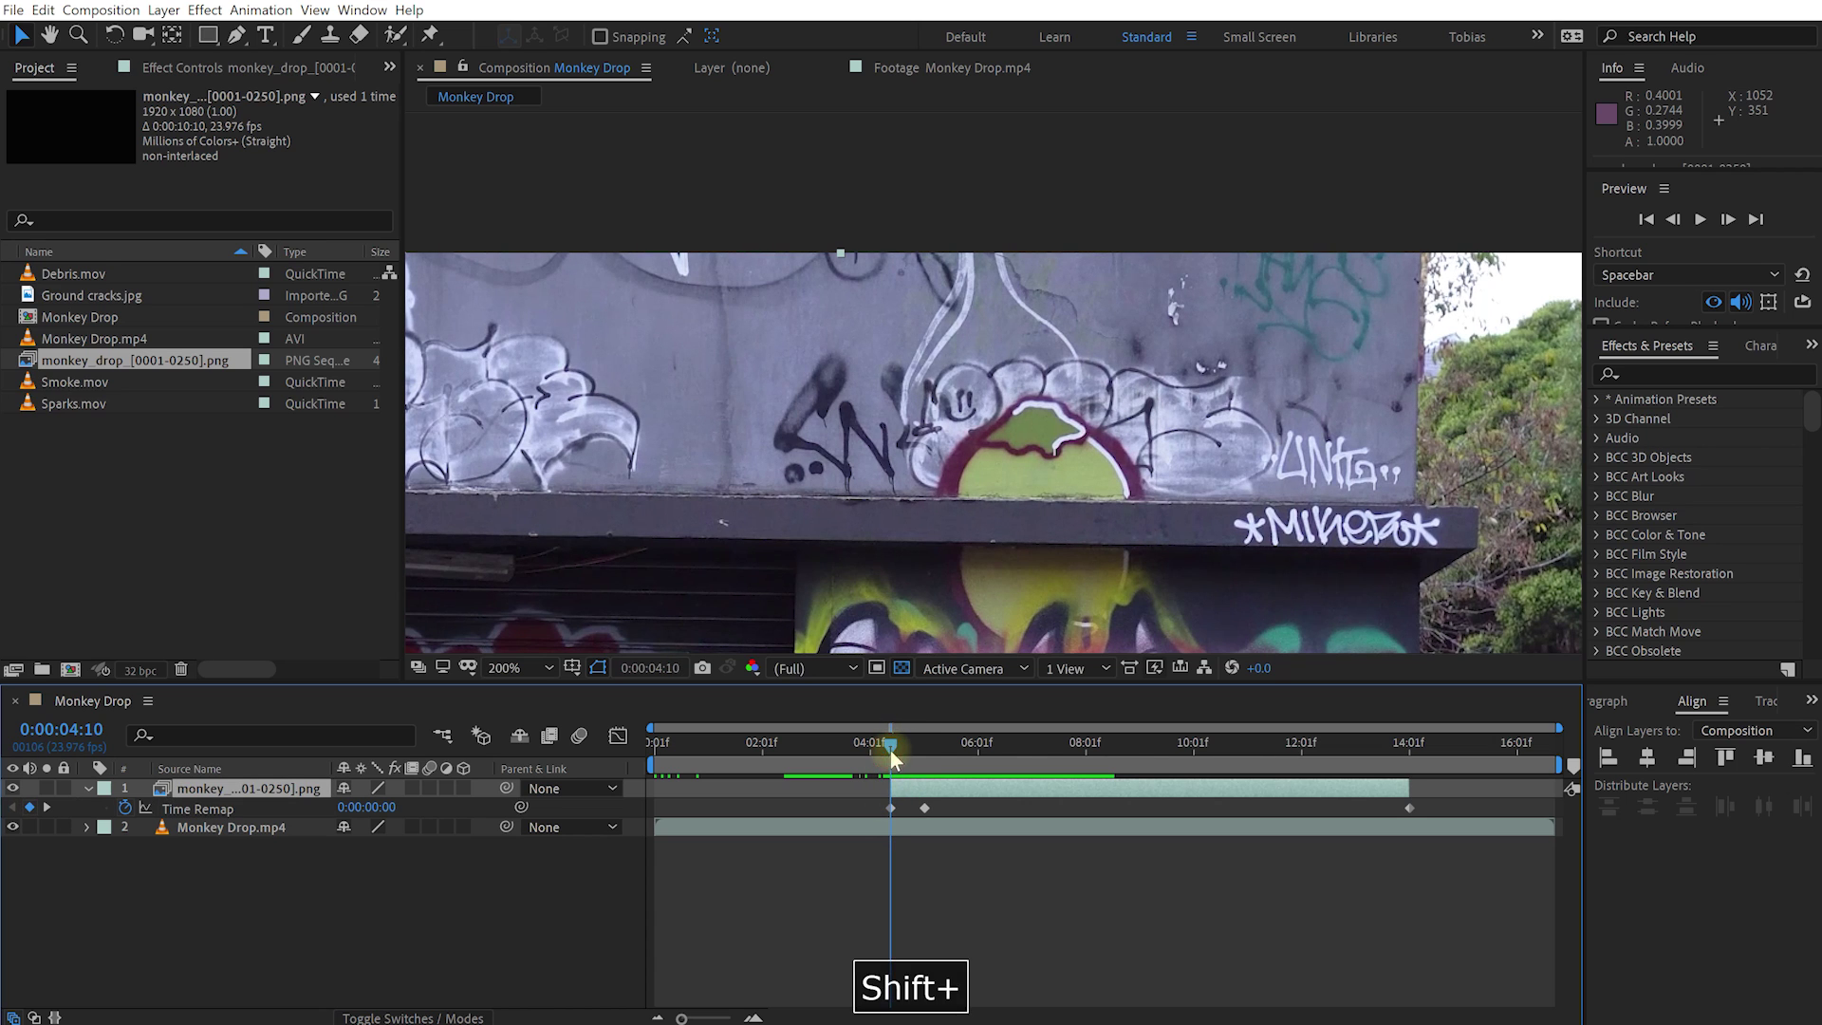
key(t)
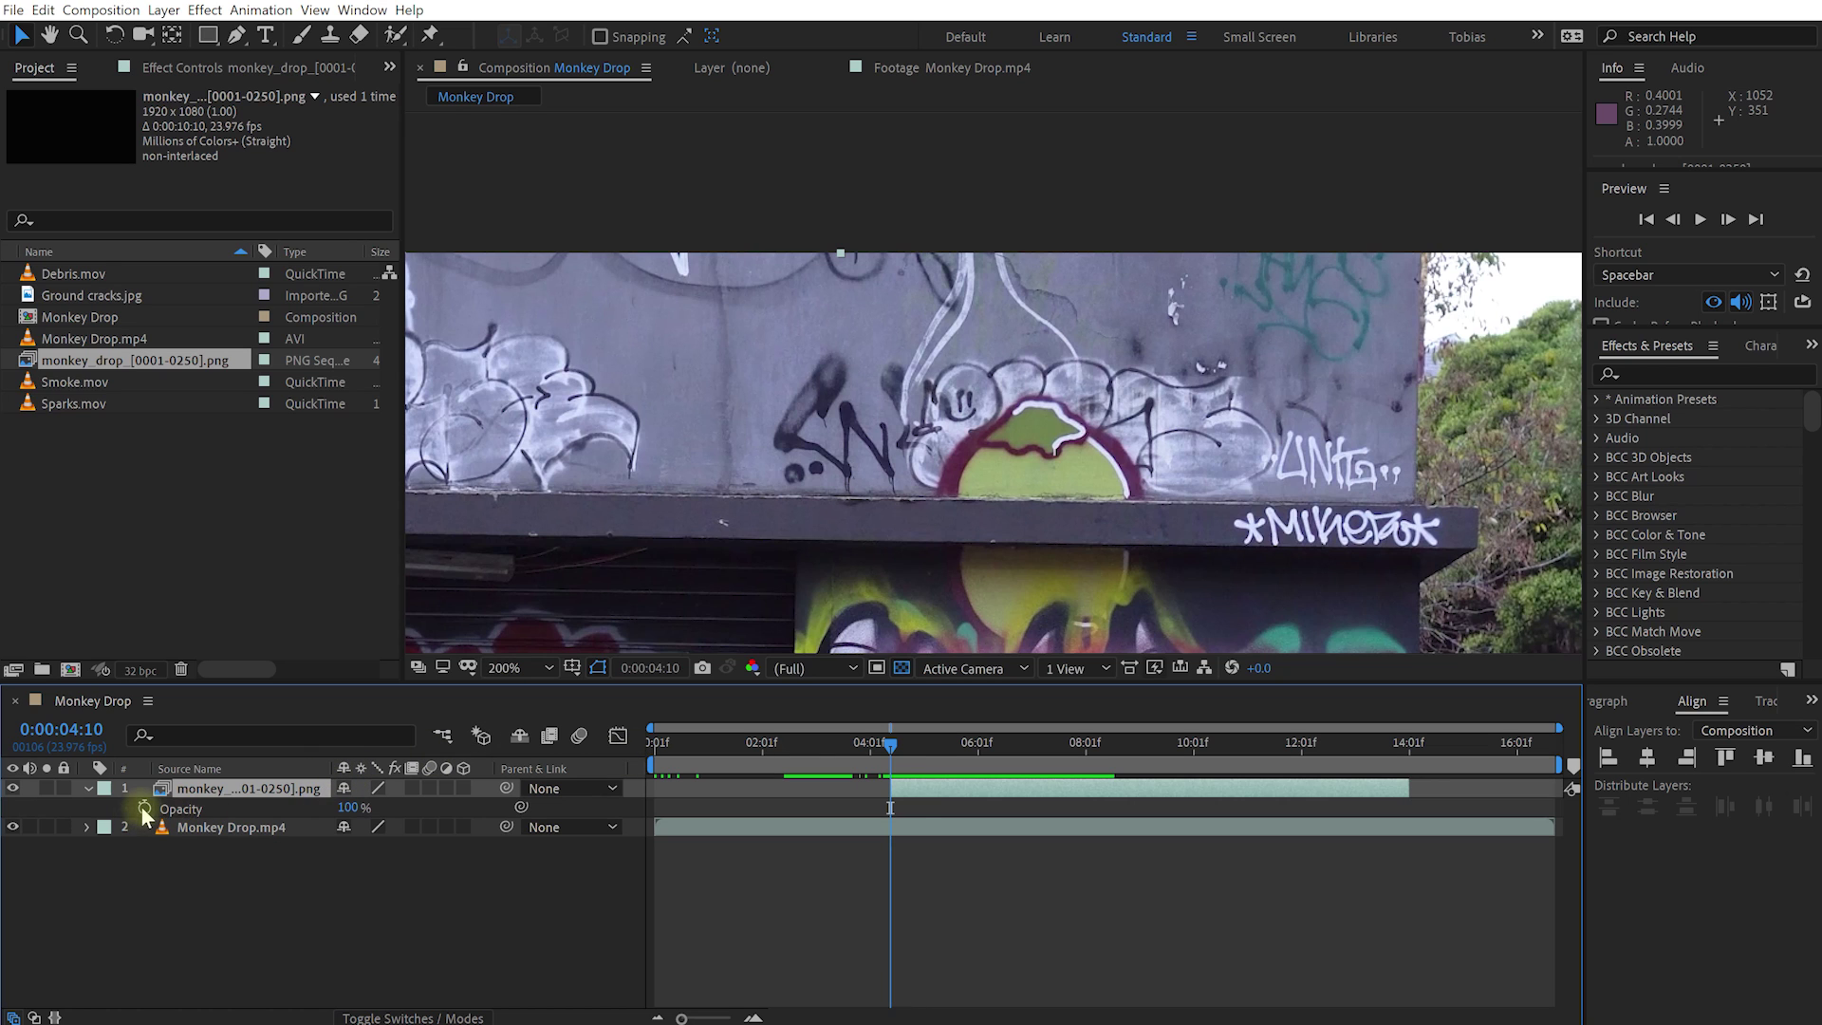
- Key the monkey's Opacity at 0% on 4:10 and 100% on 4:15
click(143, 809)
drag(890, 744, 900, 744)
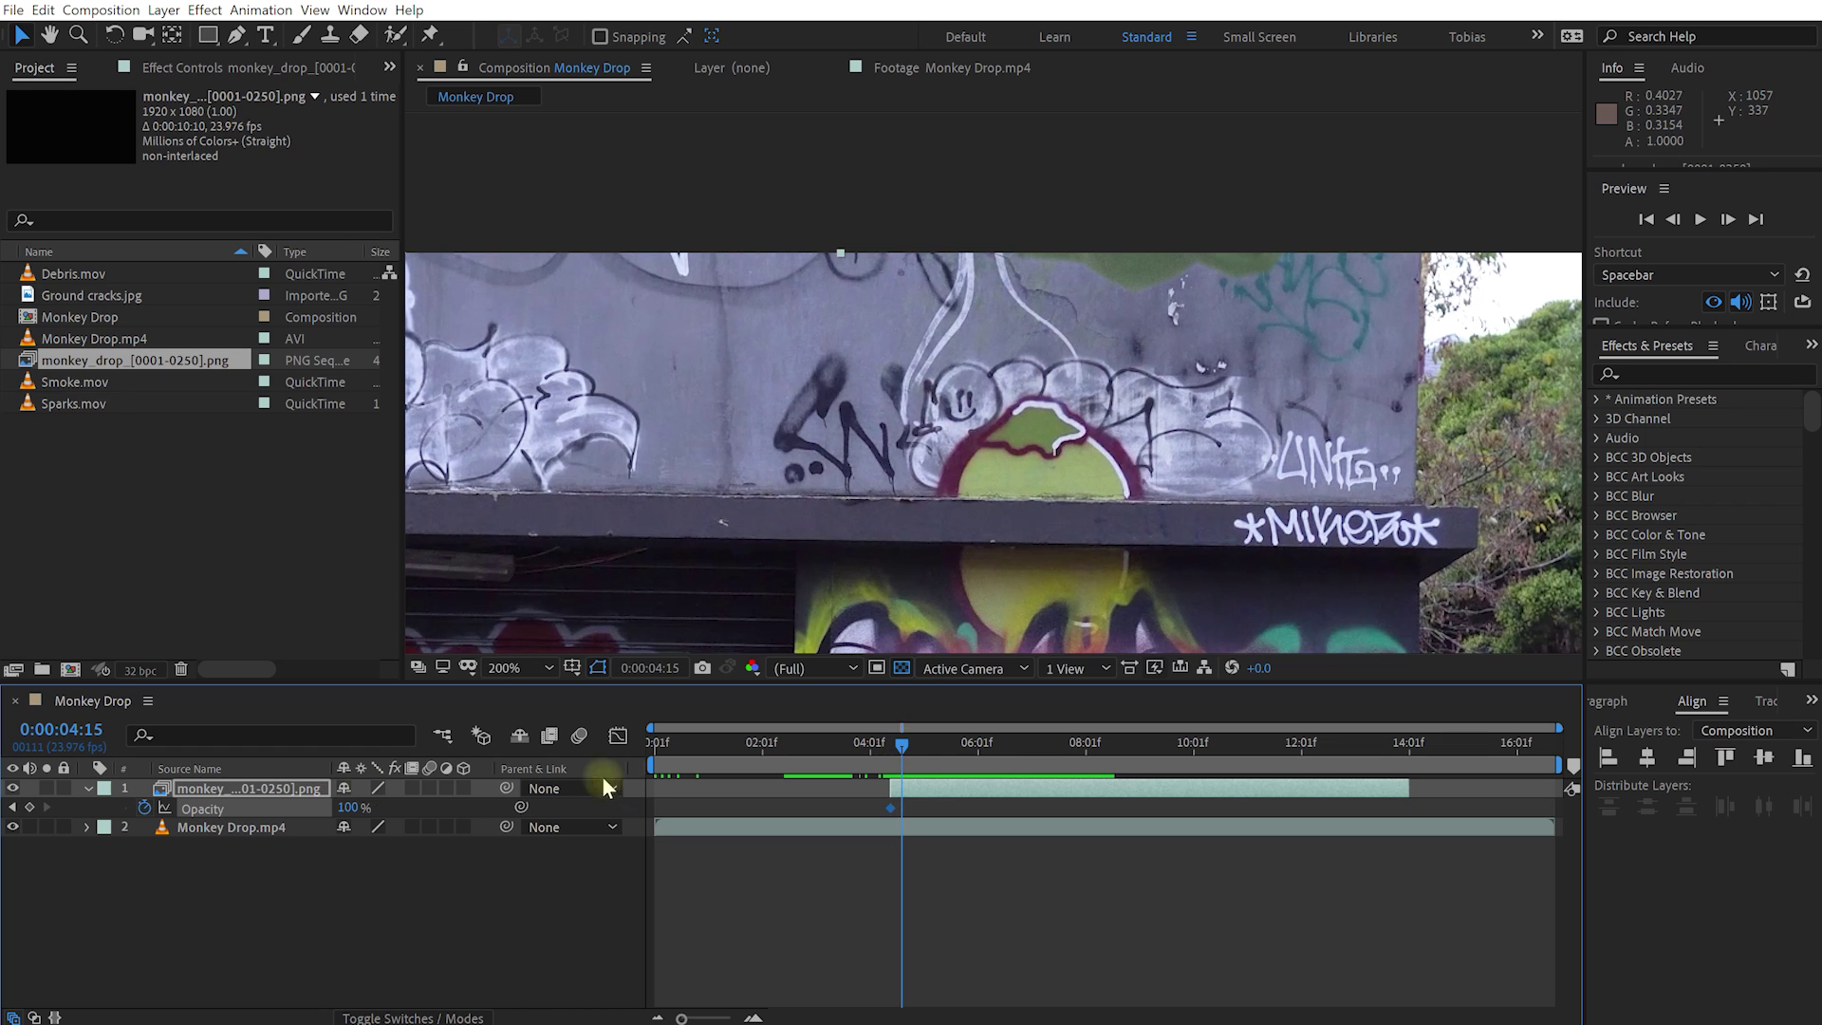
drag(347, 807, 366, 809)
drag(900, 748, 891, 748)
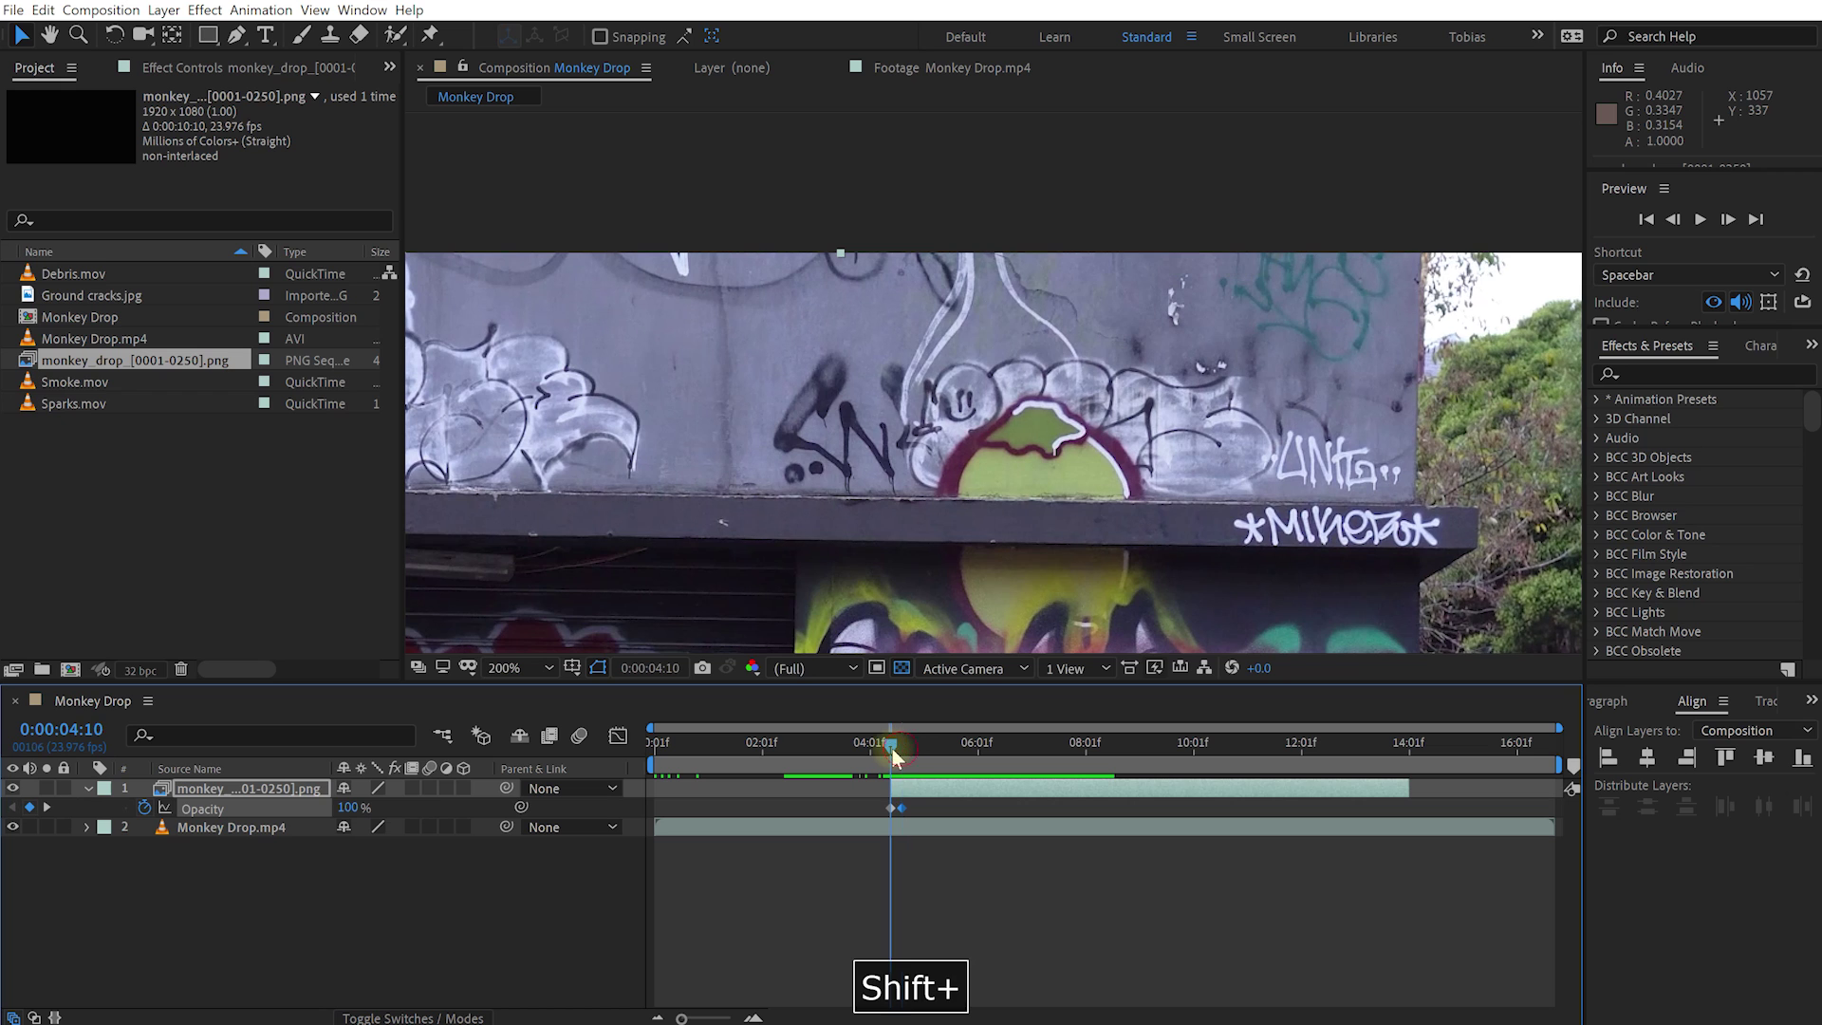
drag(347, 807, 38, 826)
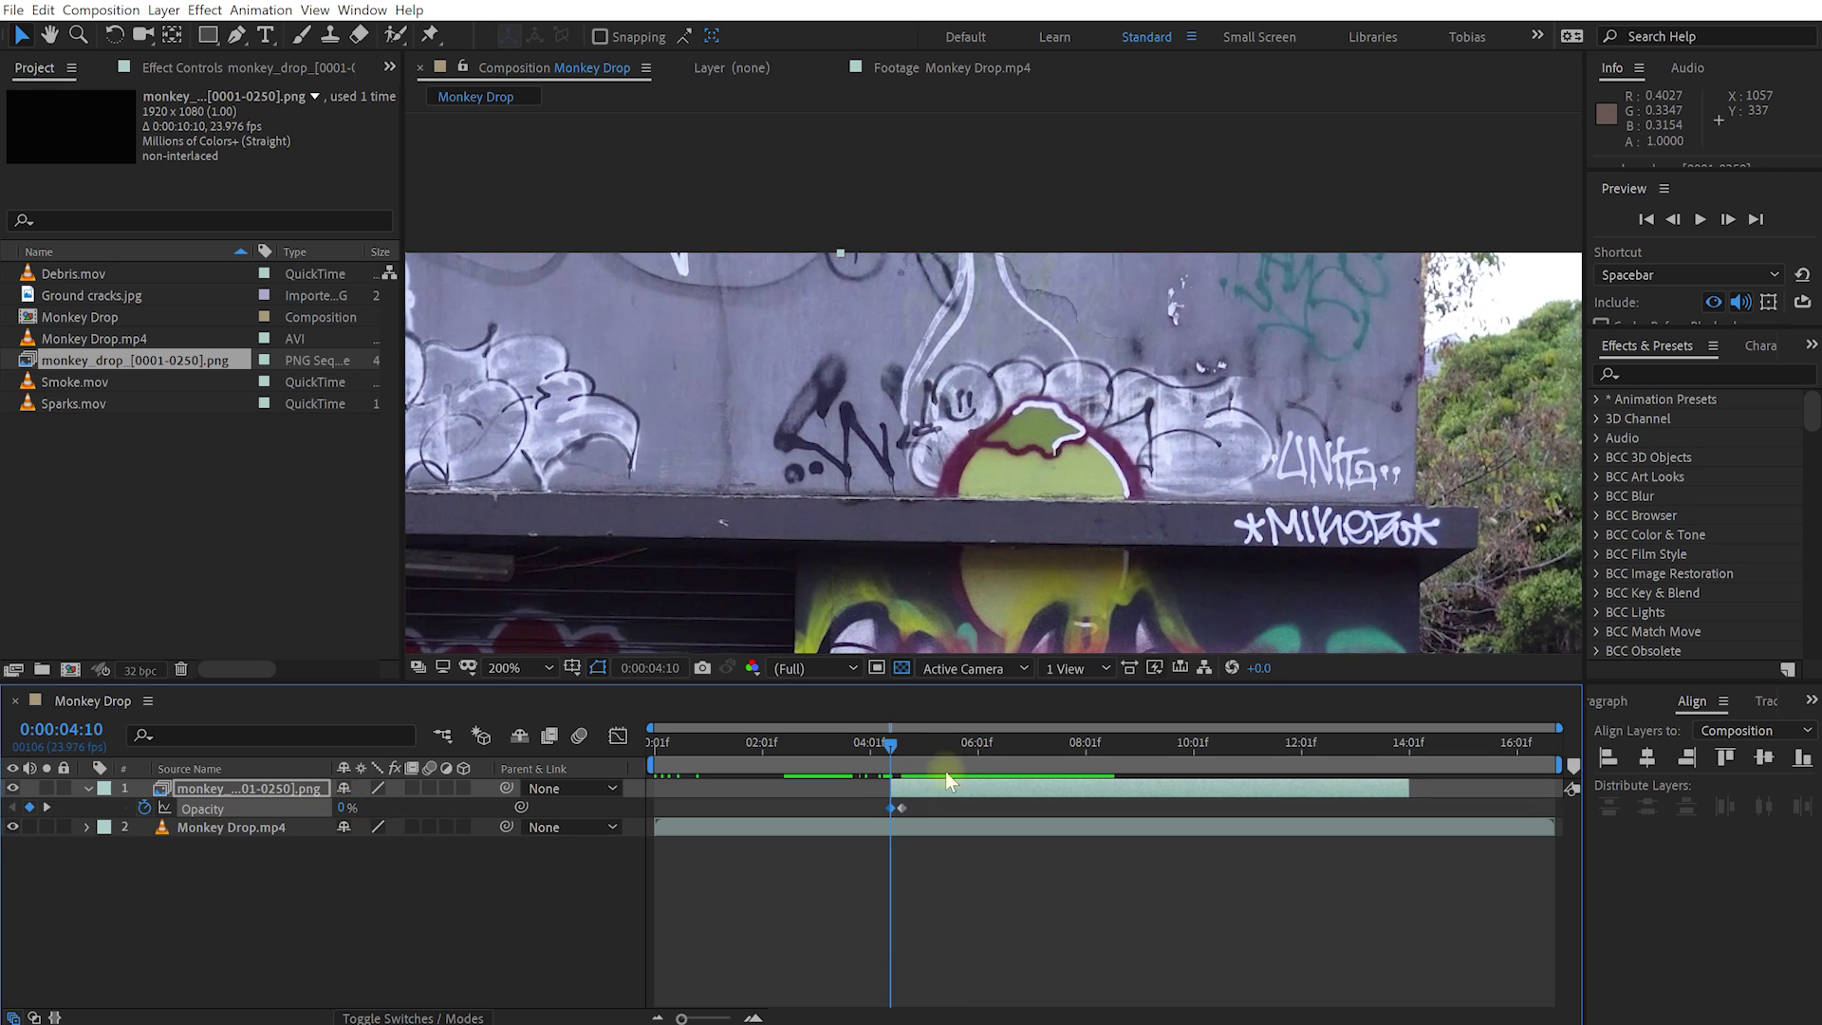
mouse_move(892, 745)
mouse_down()
mouse_move(914, 746)
mouse_move(898, 748)
mouse_up()
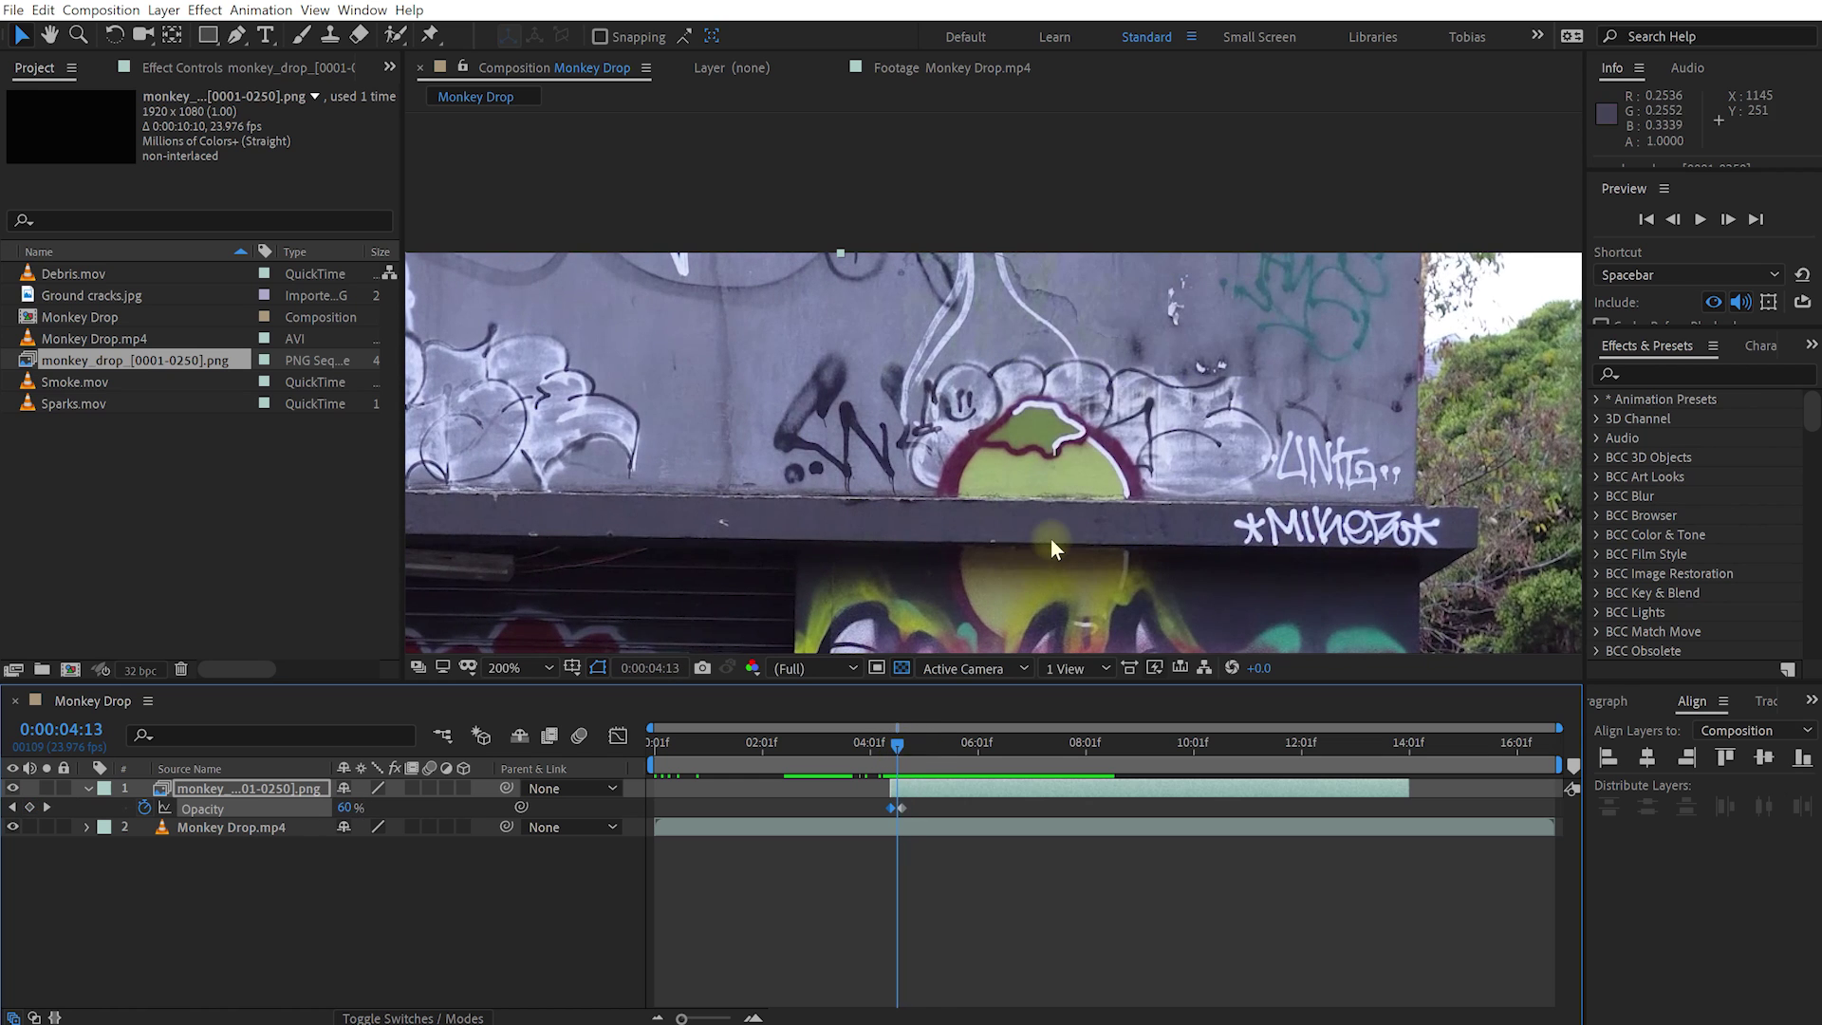
- Fit the composition and toggle the street footage off and on to check the monkey alone
key(alt+slash)
drag(898, 741, 932, 759)
click(13, 826)
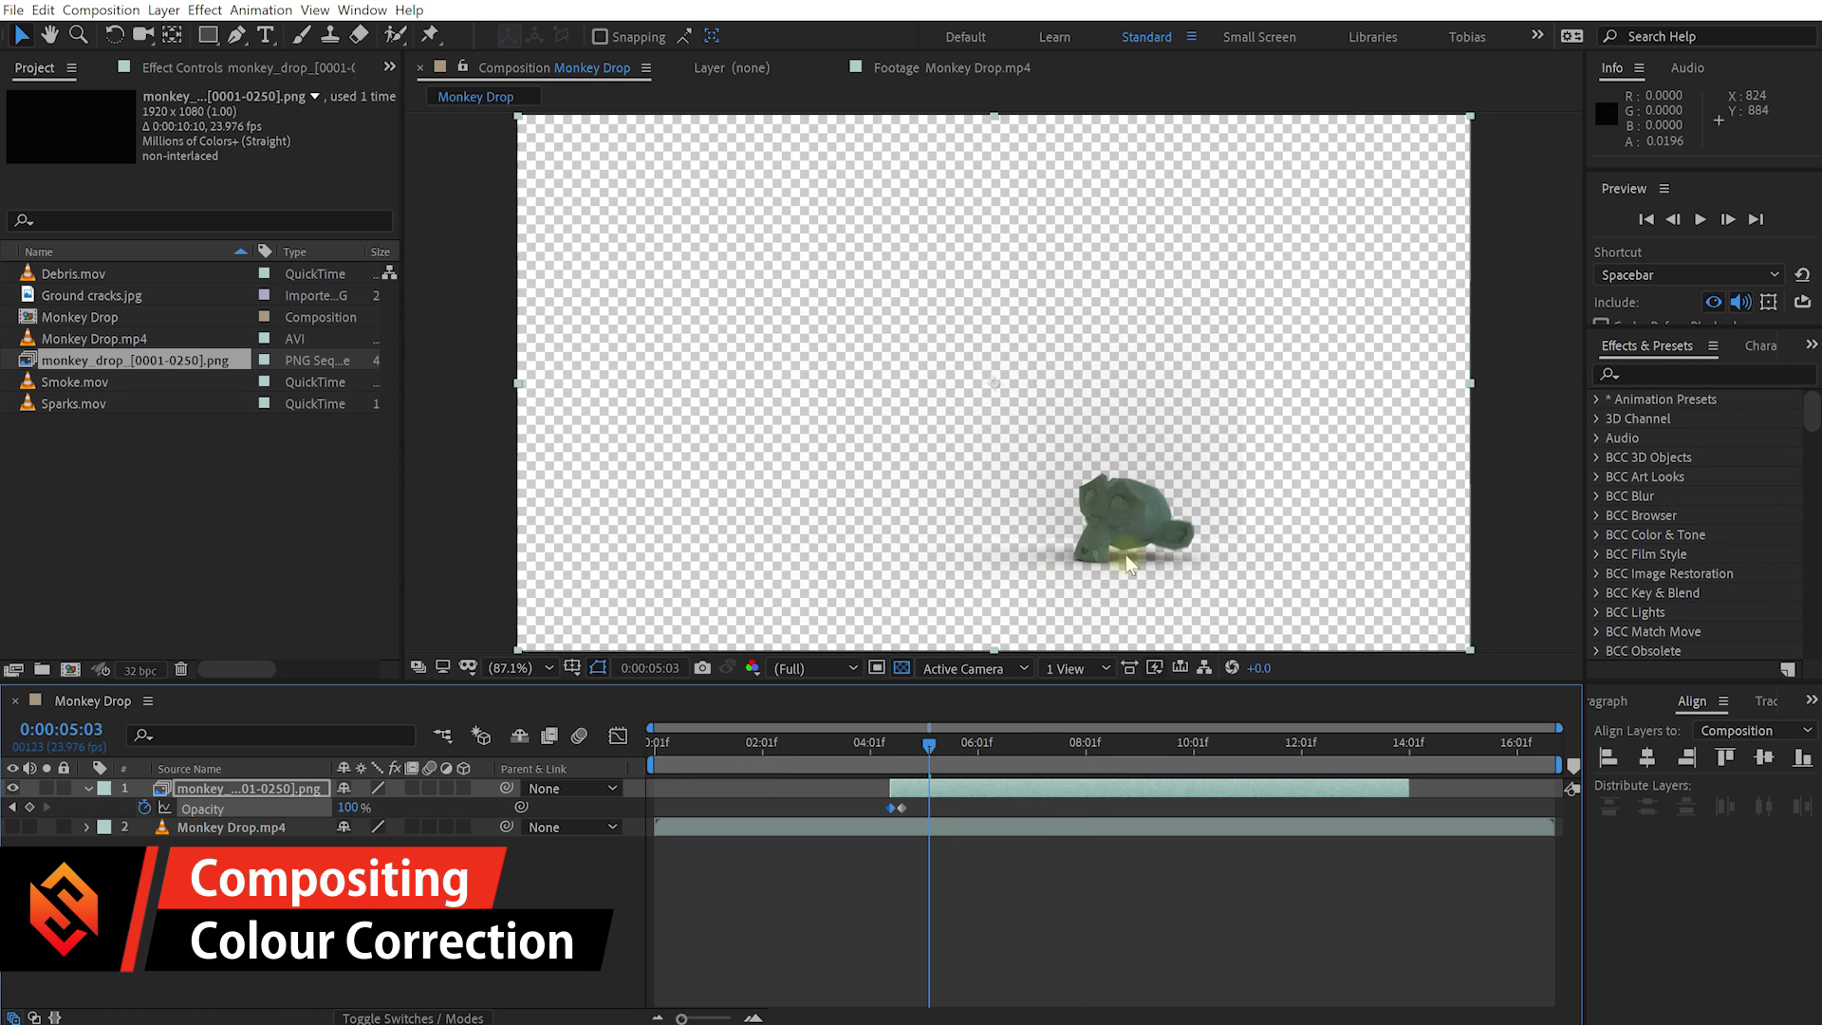
click(12, 827)
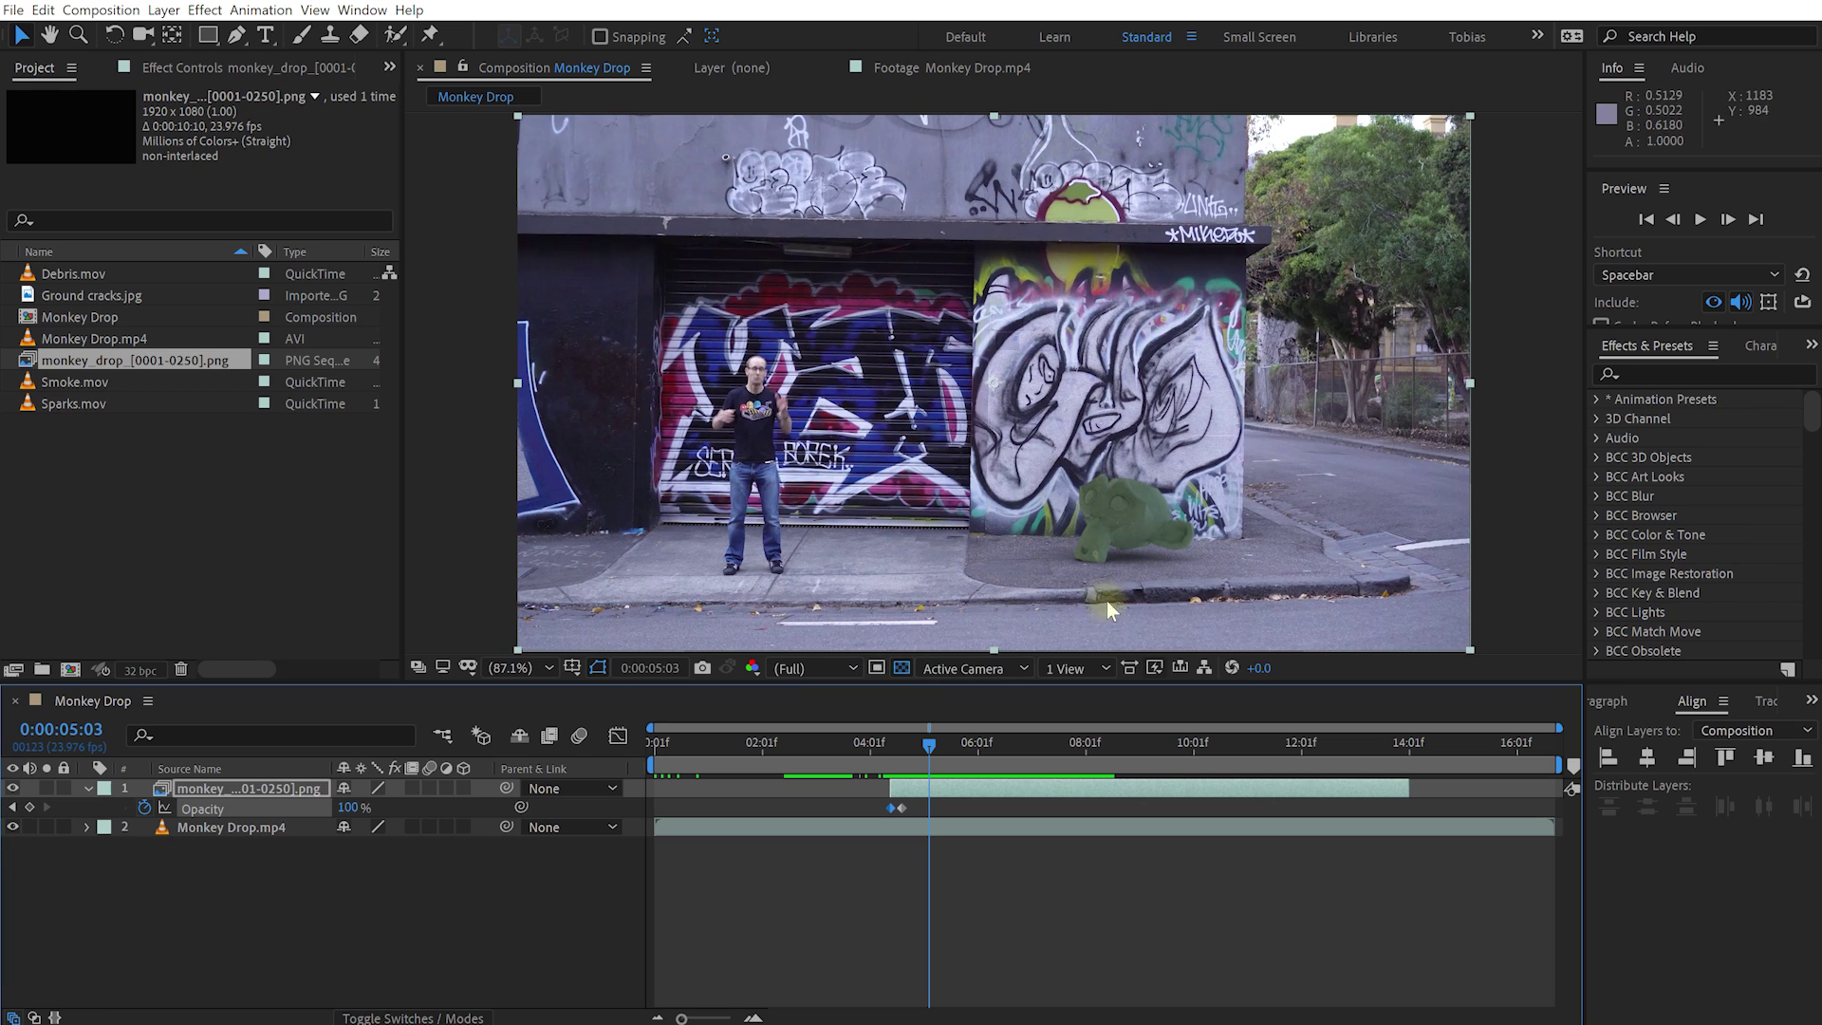
- Review the landing around 5:07, then apply Curves to the monkey and show Effect Controls
drag(913, 750, 967, 750)
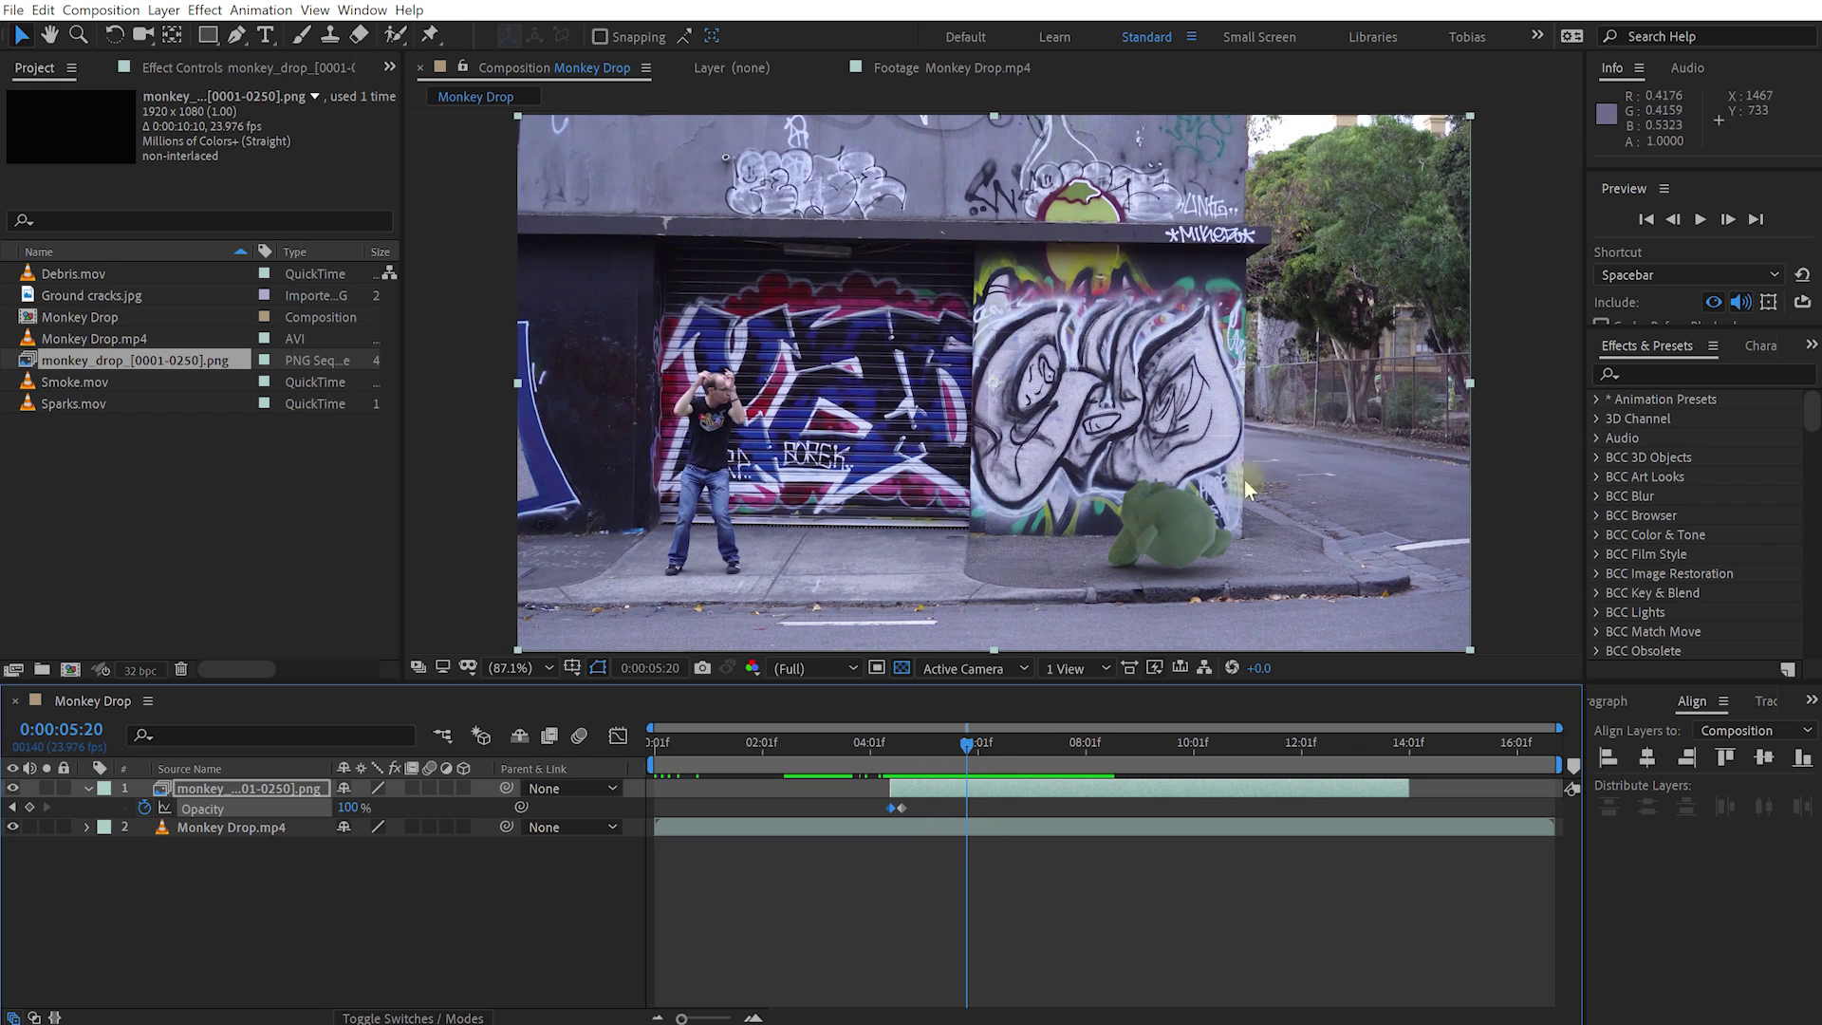
drag(964, 755, 1039, 755)
click(1652, 376)
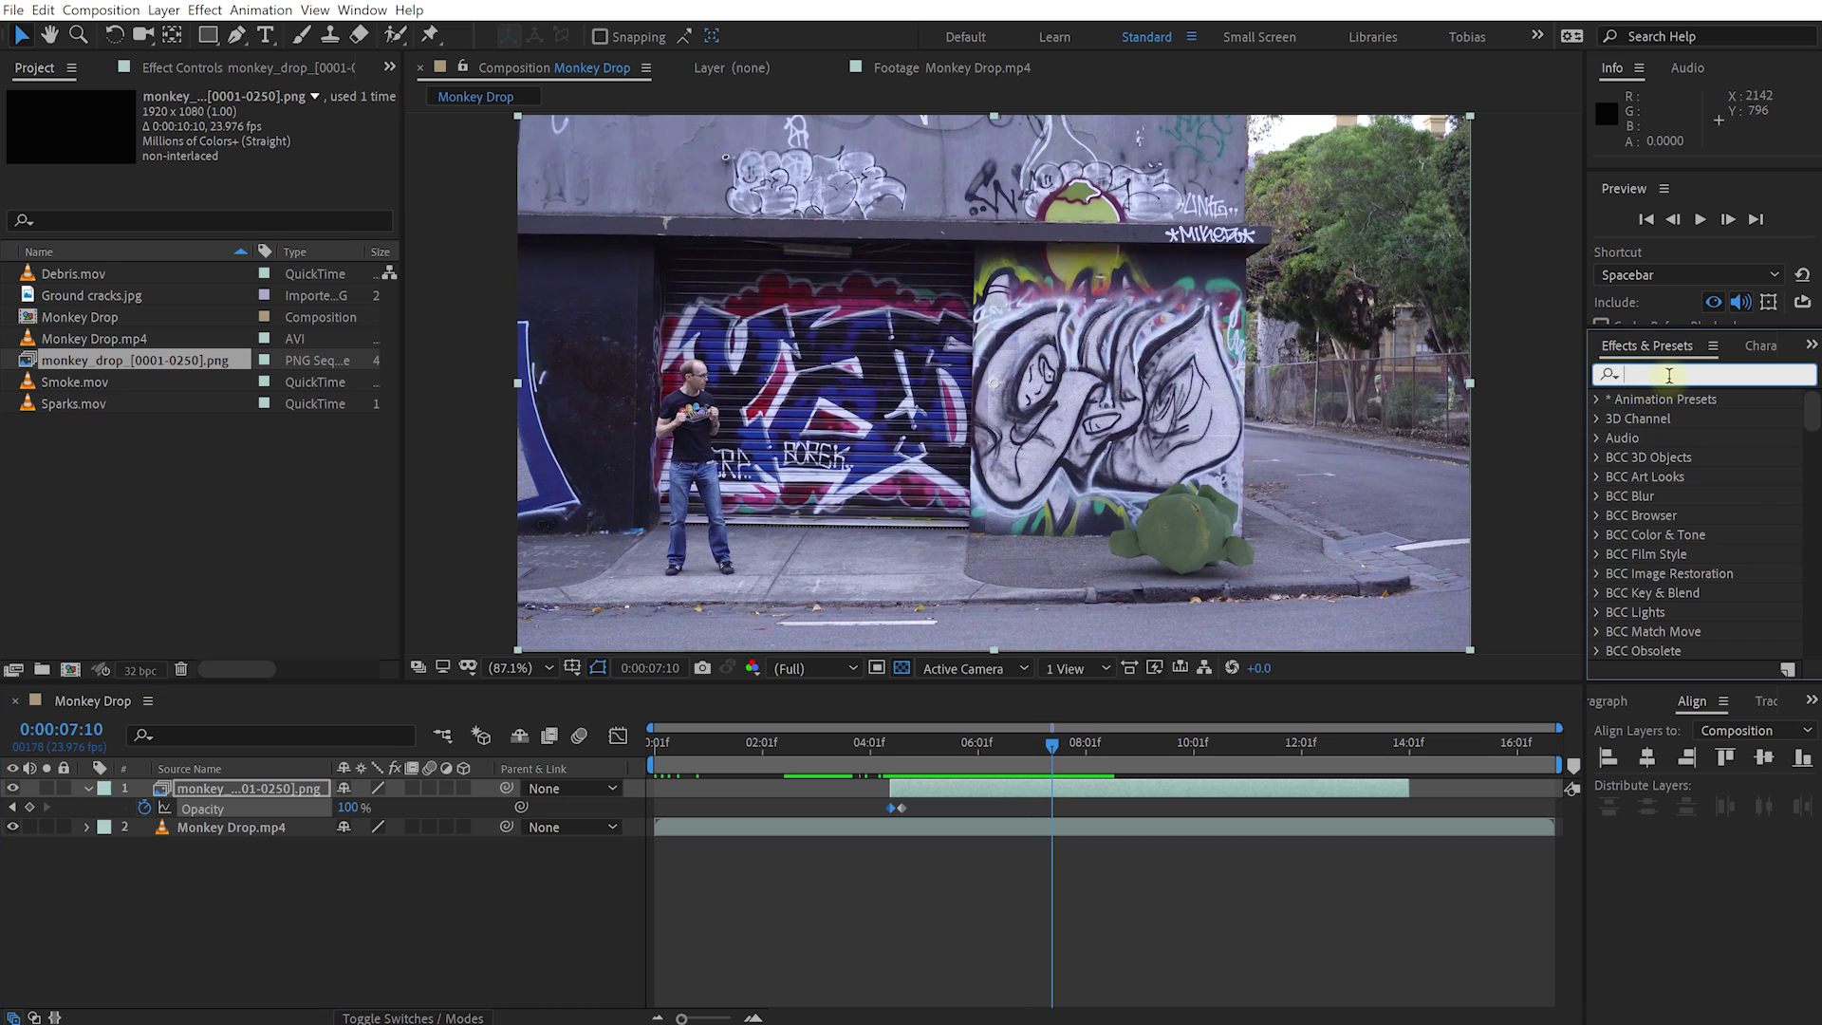
text(curves)
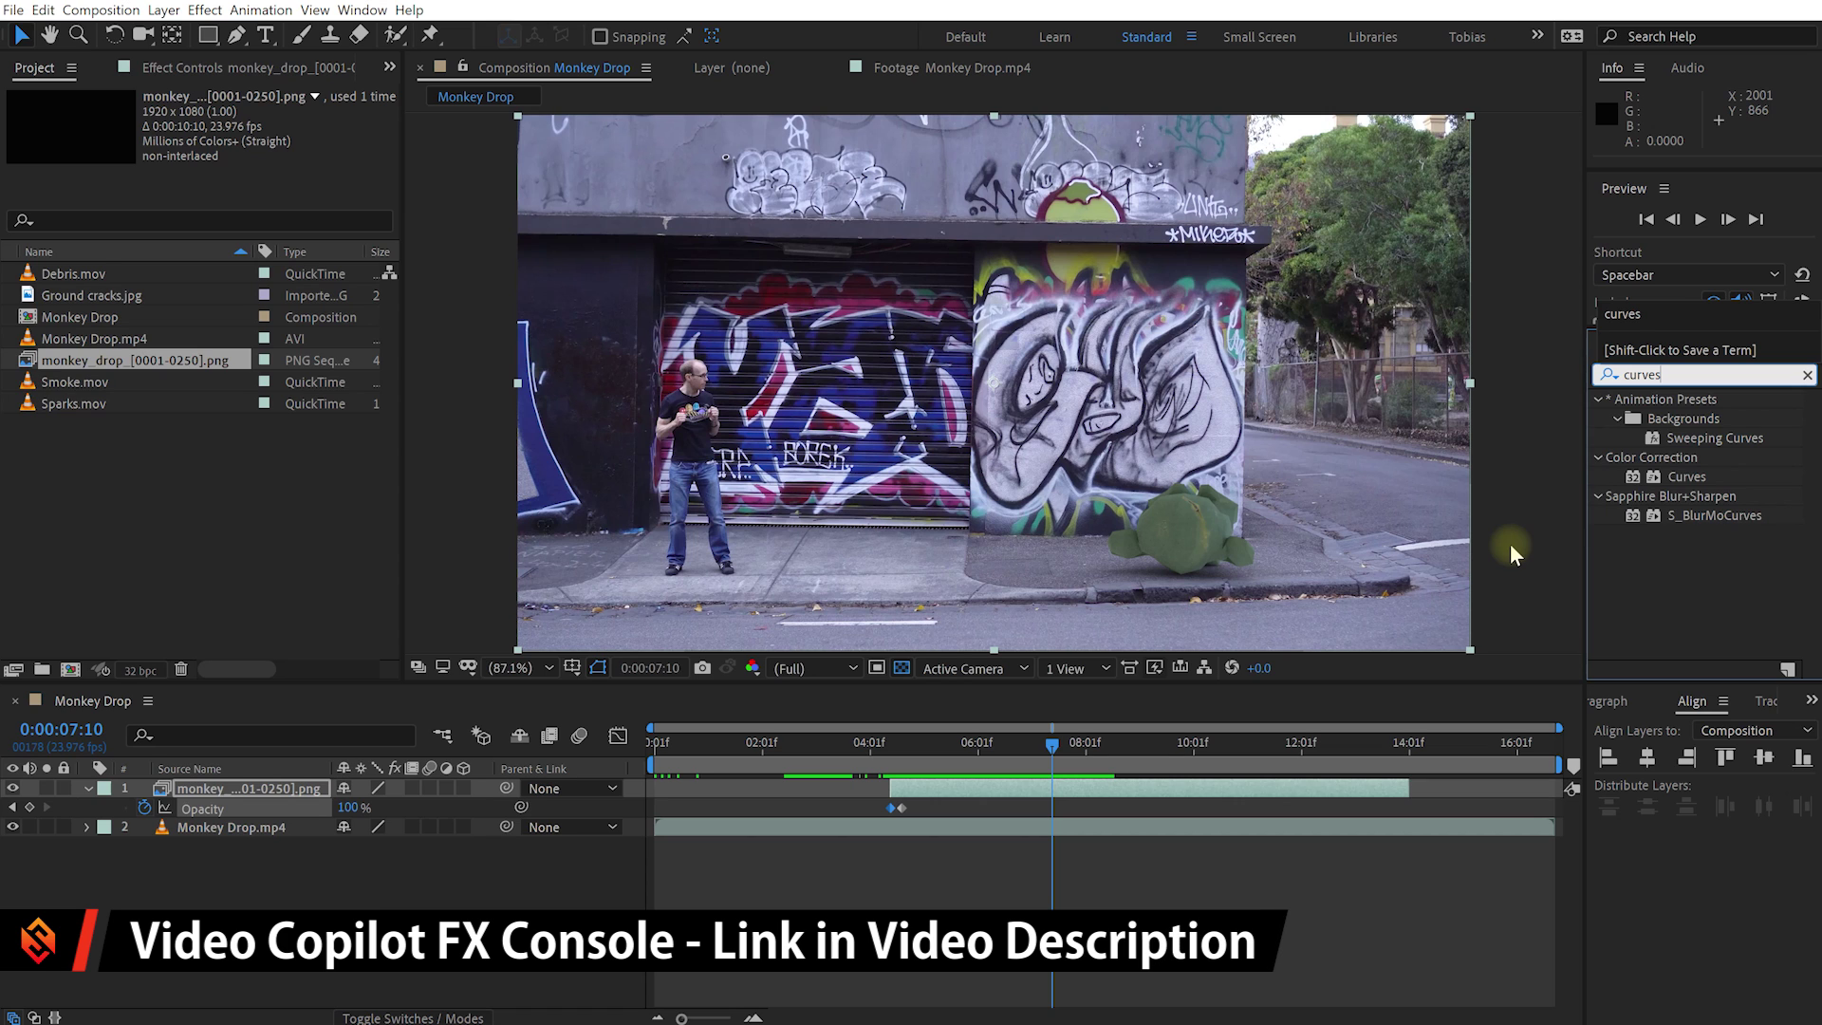
key(ctrl+space)
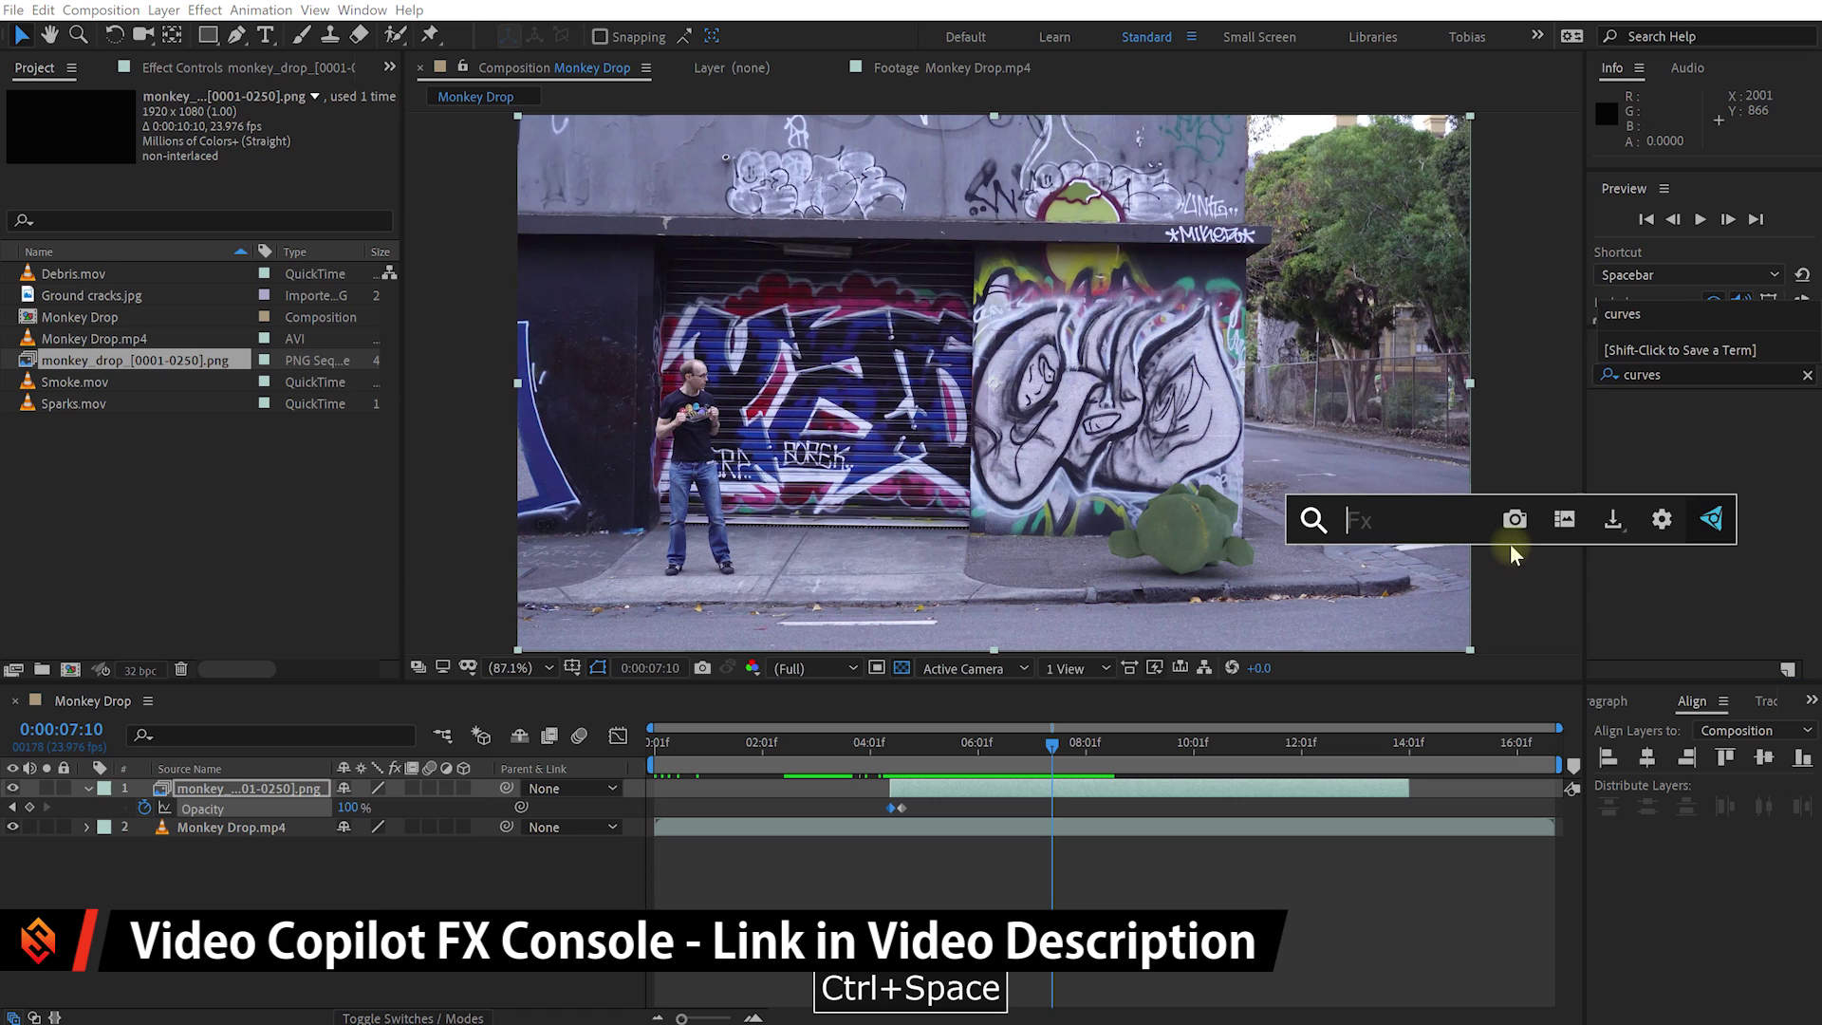
text(curves)
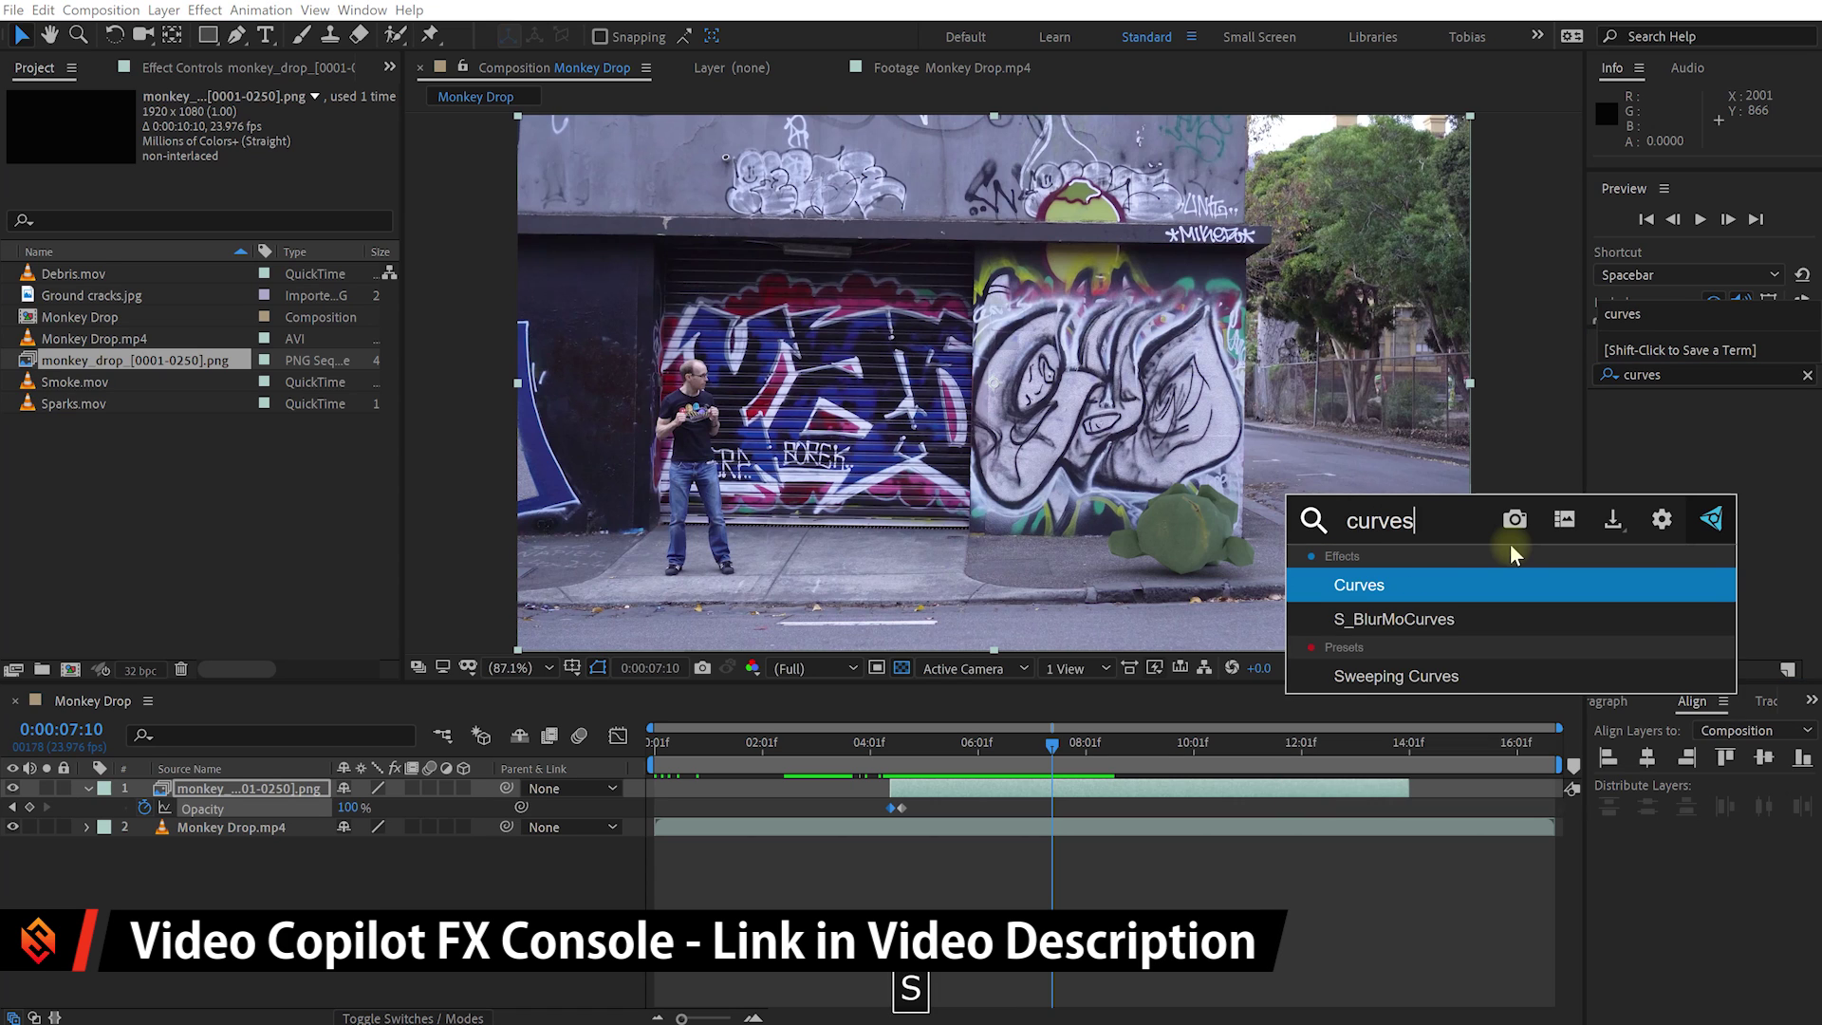
click(1382, 582)
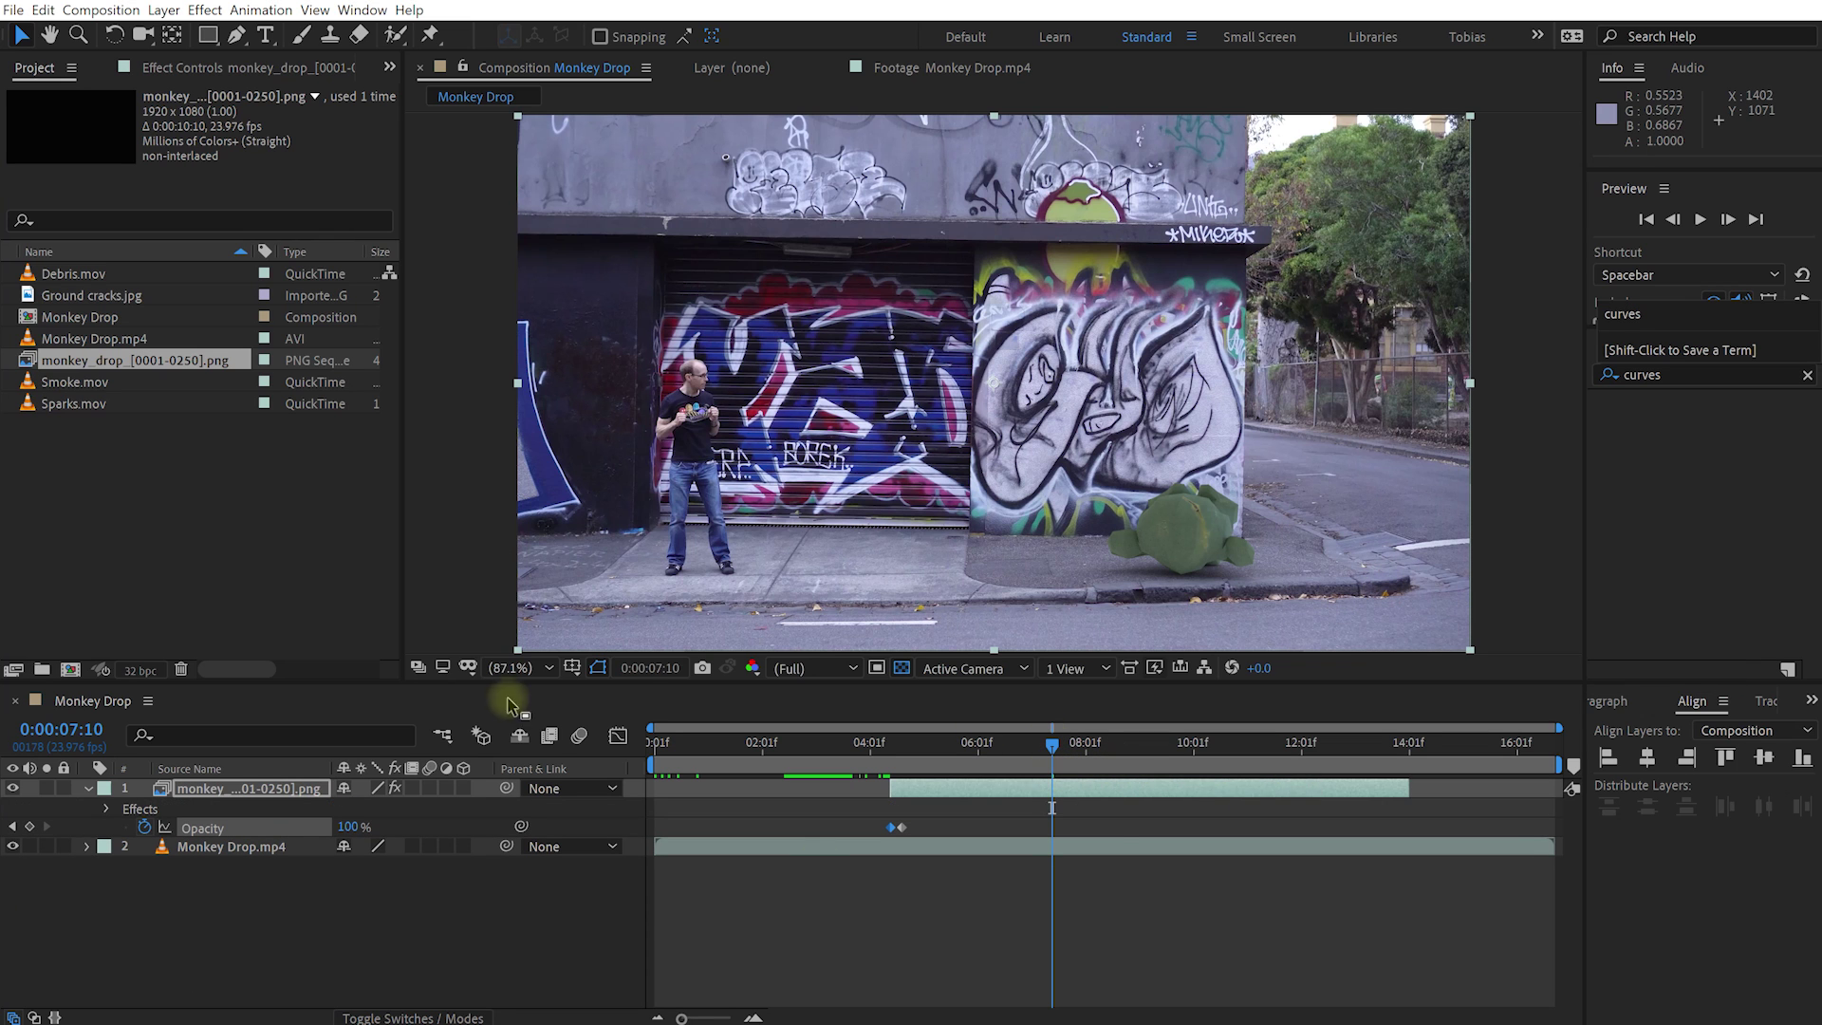
click(242, 68)
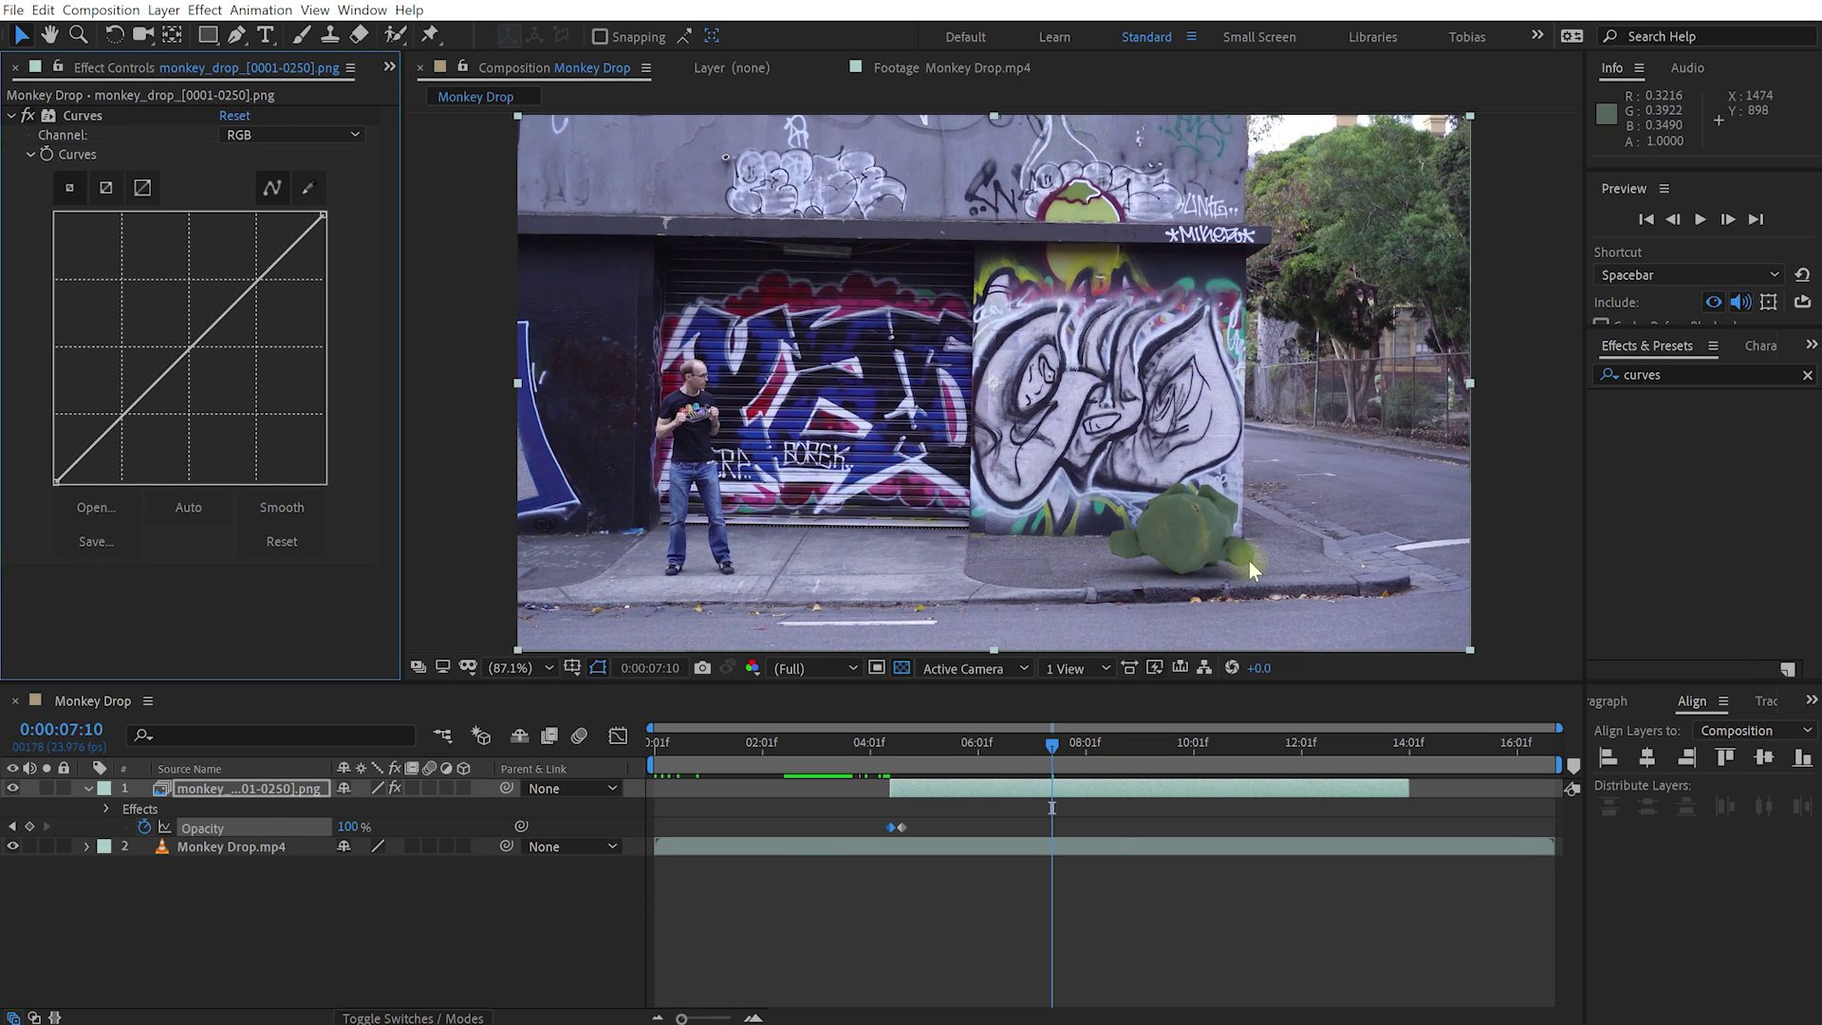
- At frame 5:02, nudge the monkey's RGB curve up slightly
scroll(1249, 561, up, 1)
key(space)
drag(1218, 559, 947, 467)
scroll(1253, 435, up, 1)
drag(1044, 757, 927, 746)
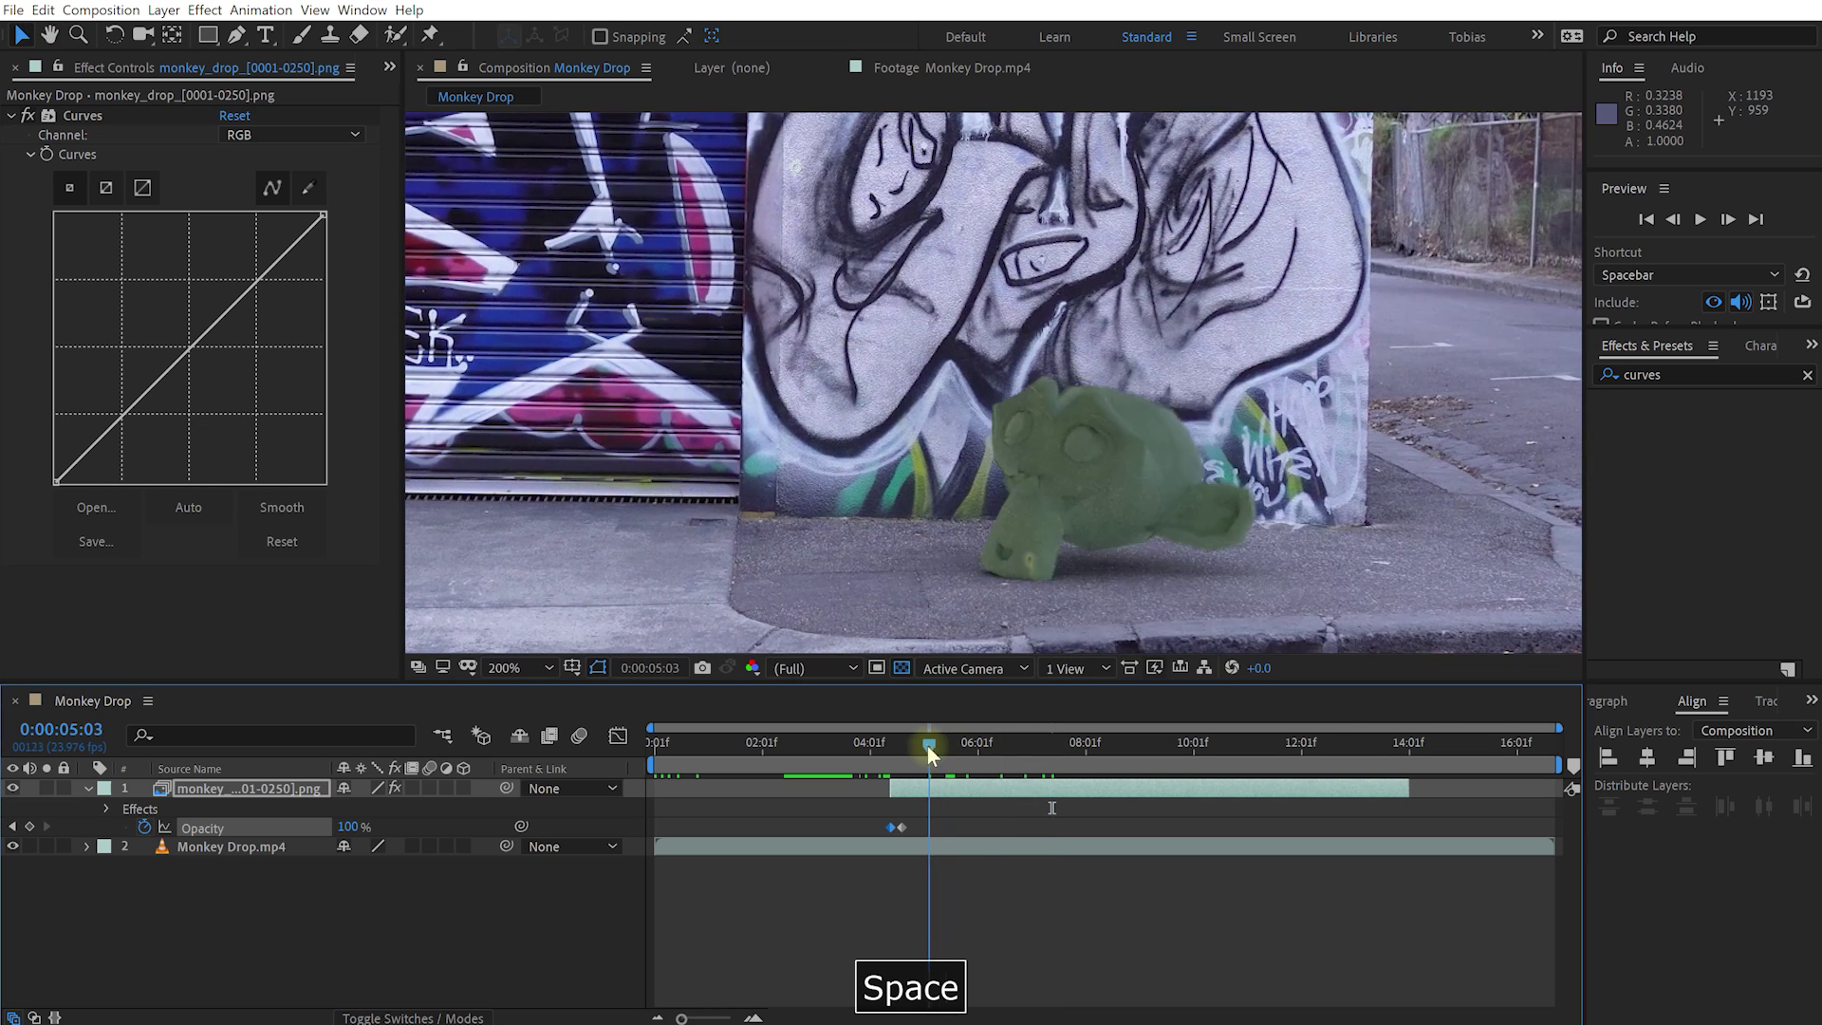
click(211, 326)
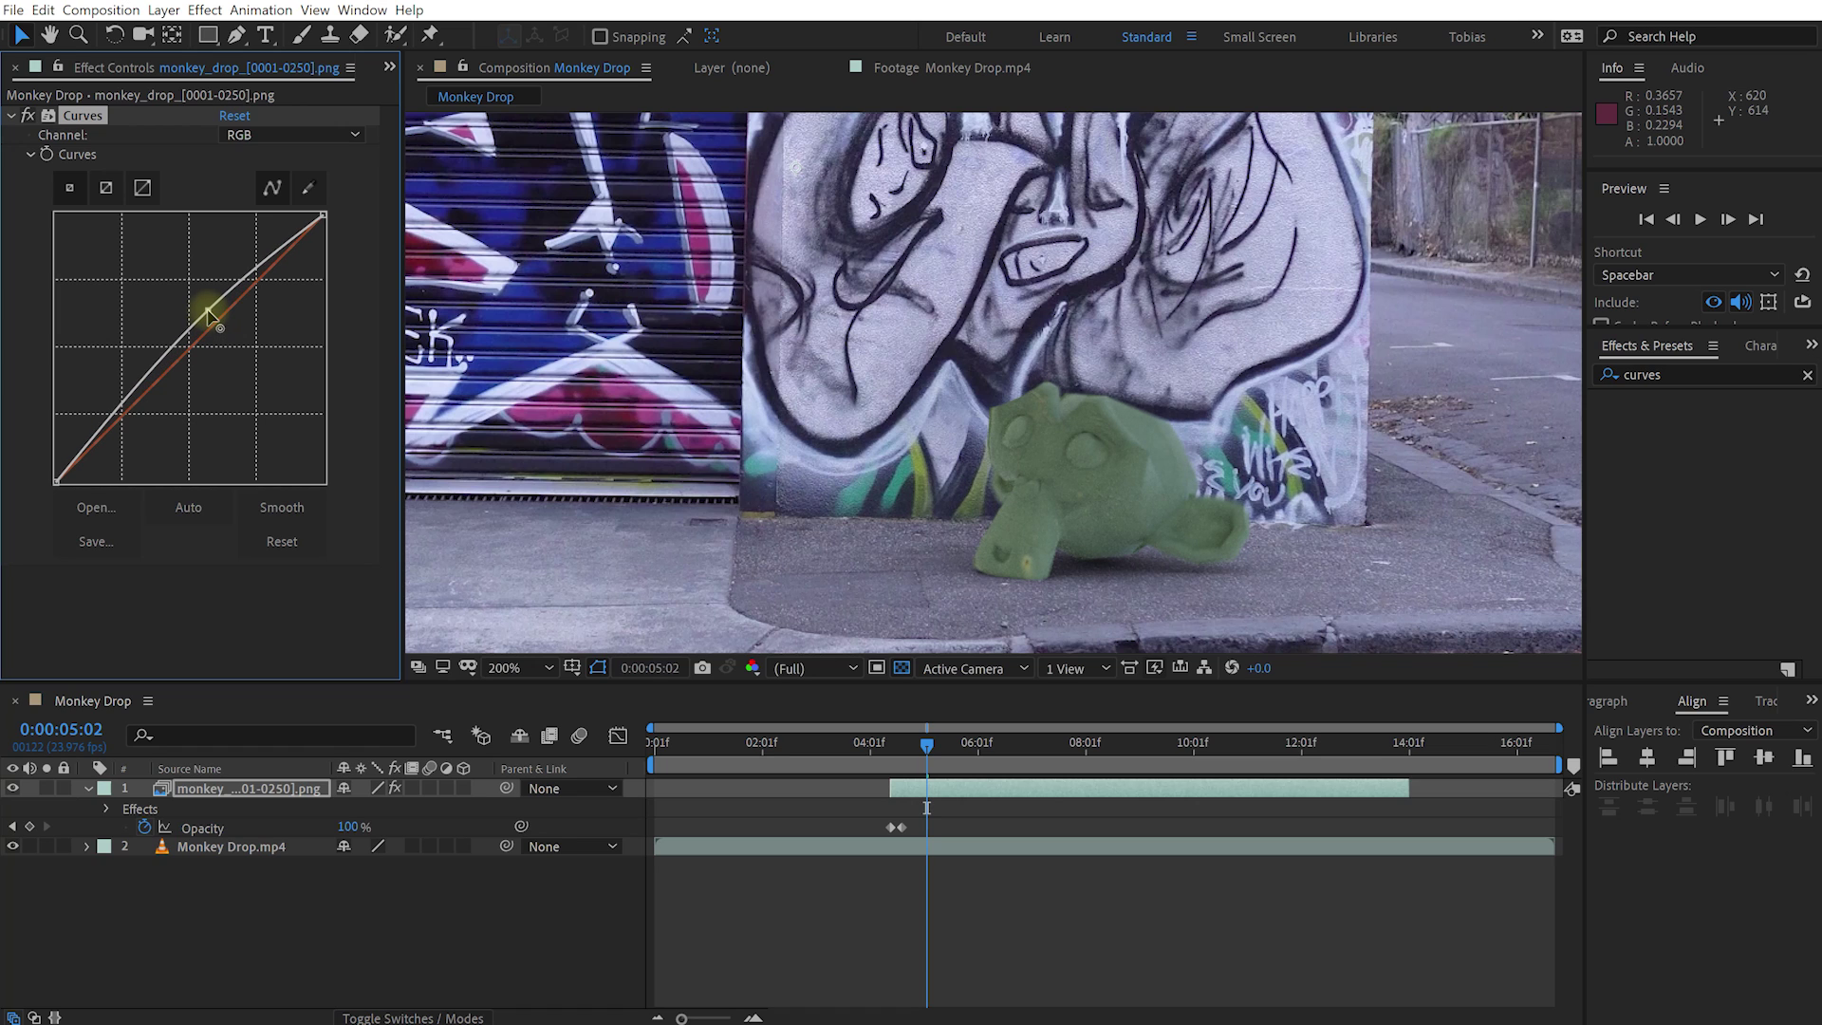
drag(211, 310, 206, 305)
- Lift the Blue channel curve and toggle the effect off and on to compare
click(309, 136)
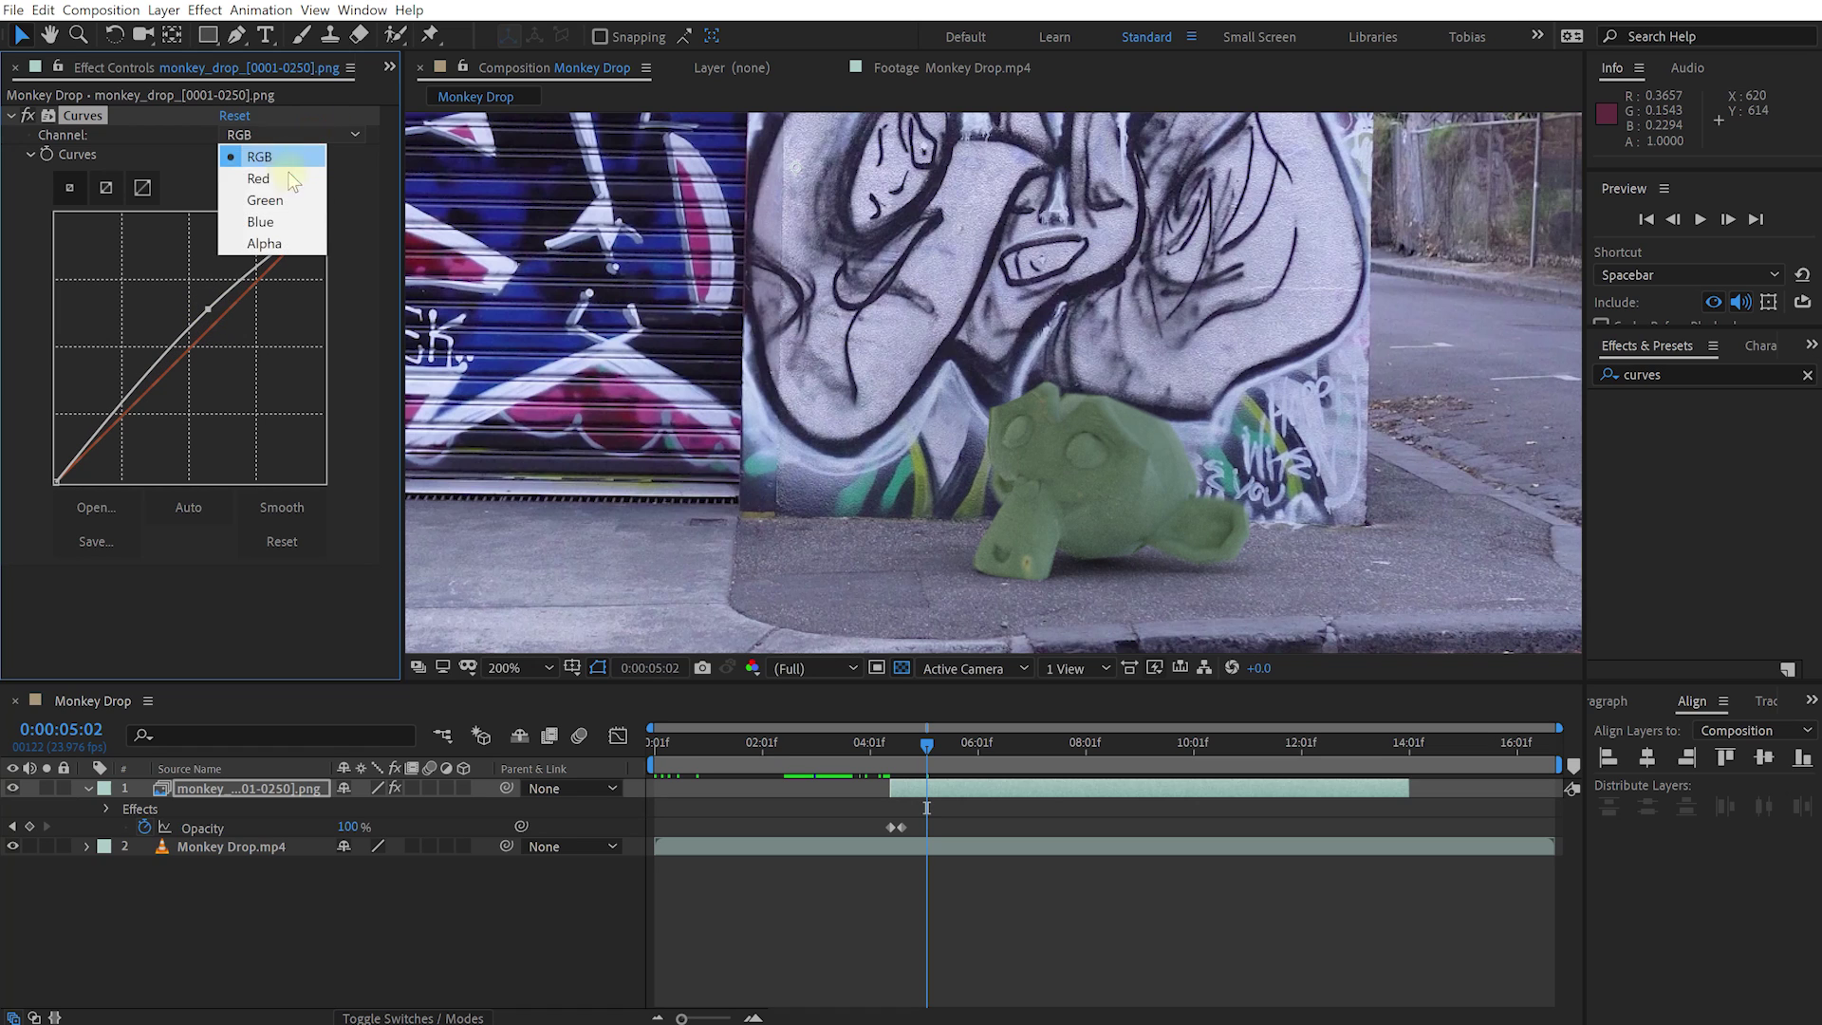
click(277, 221)
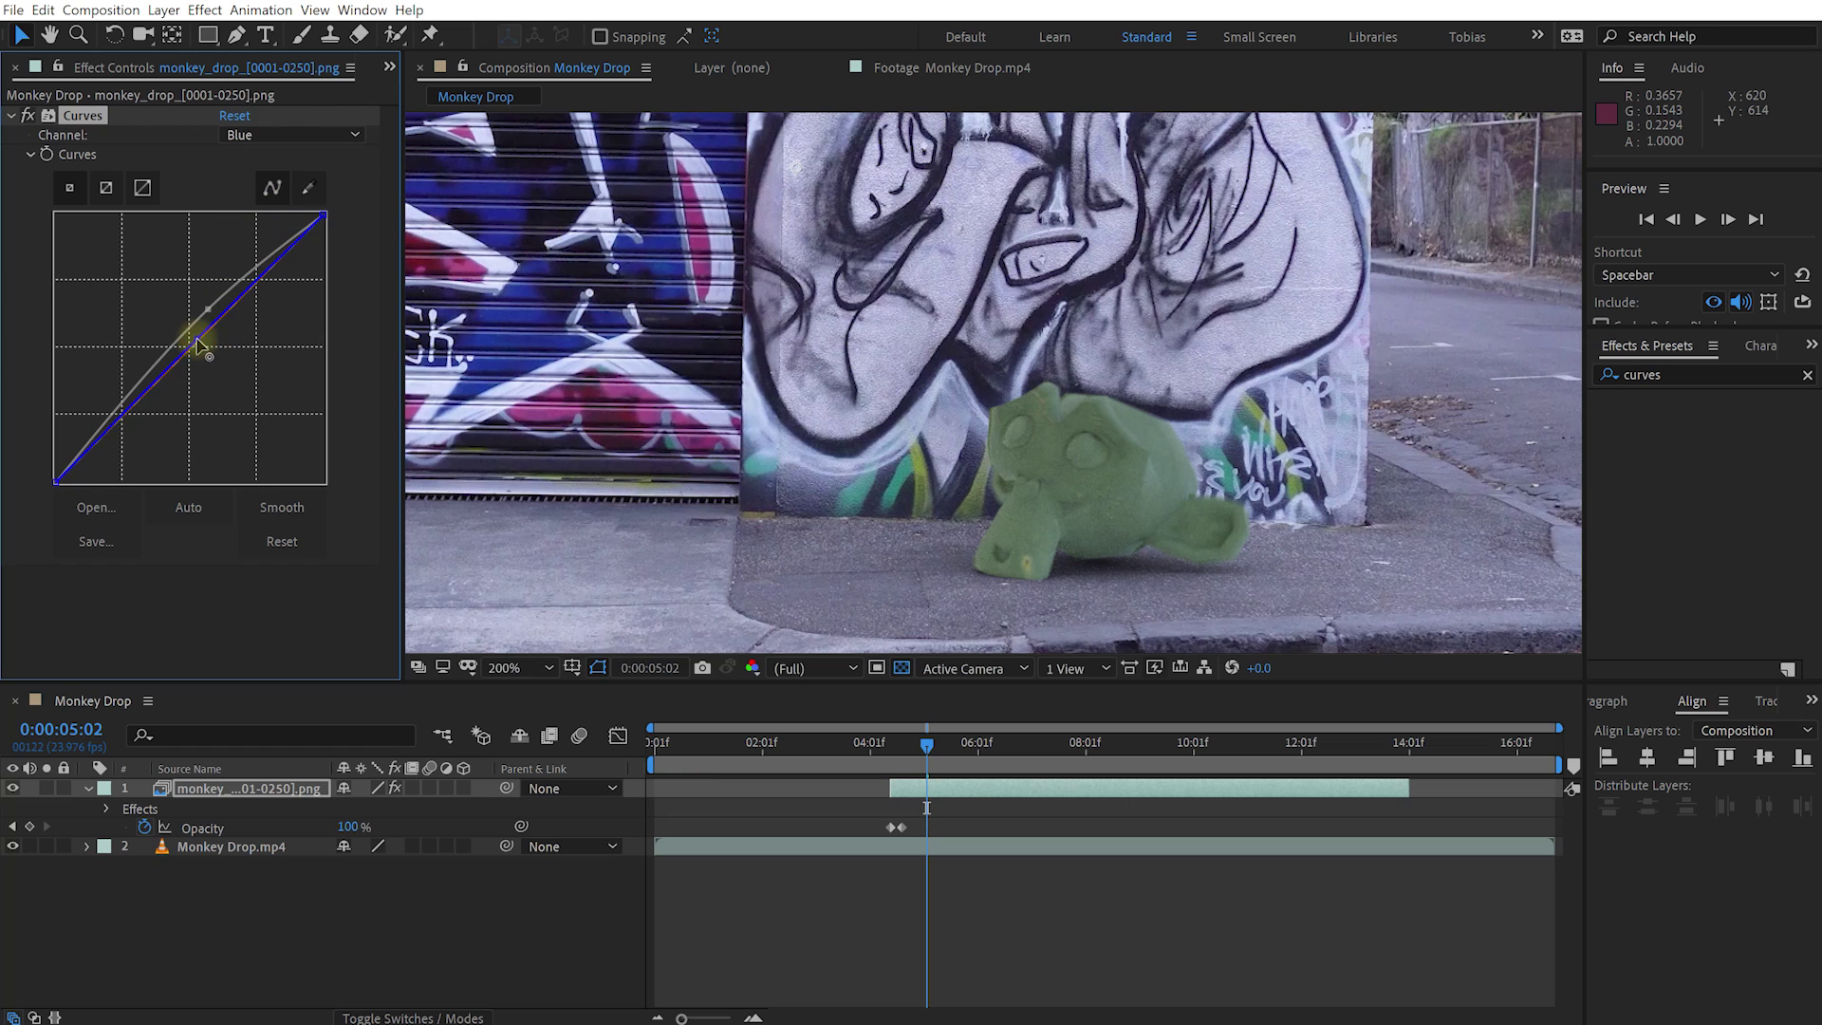
mouse_move(196, 340)
mouse_down()
mouse_move(176, 327)
mouse_move(202, 337)
mouse_up()
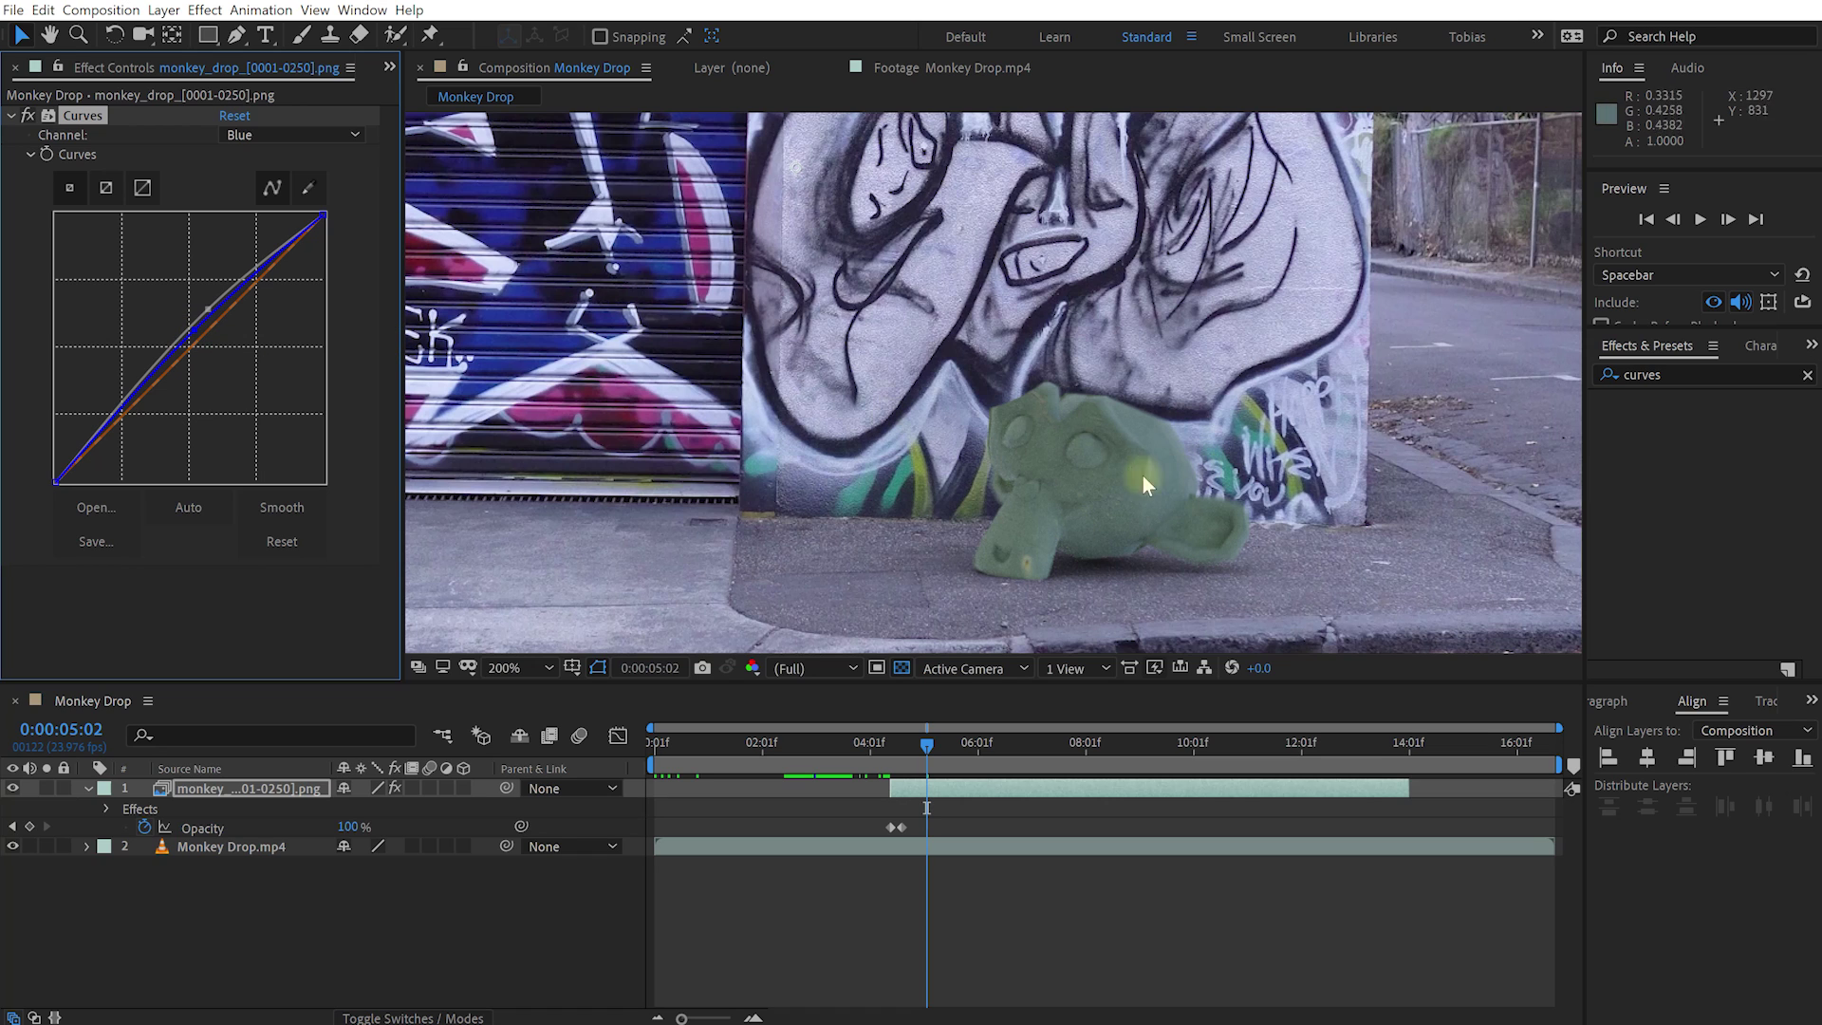
click(28, 116)
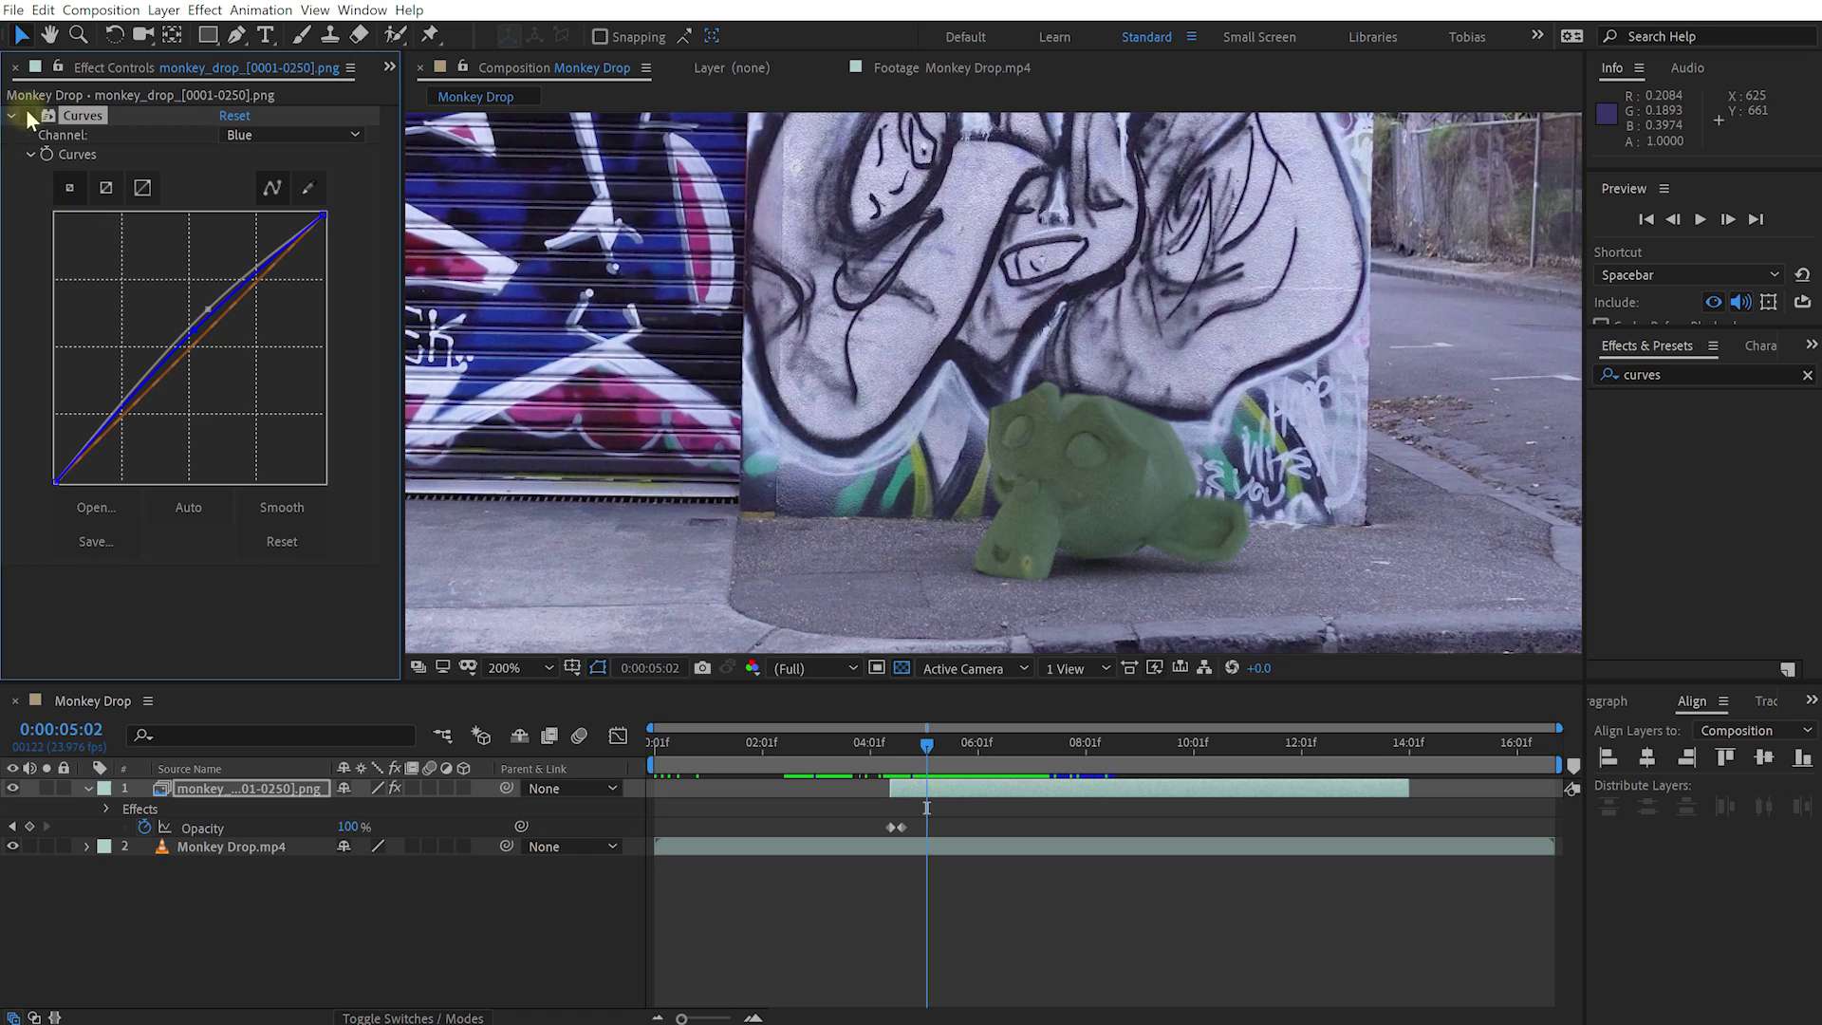
click(28, 115)
- Switch Curves back to RGB and preview the monkey's colour across nearby frames
scroll(1348, 621, down, 2)
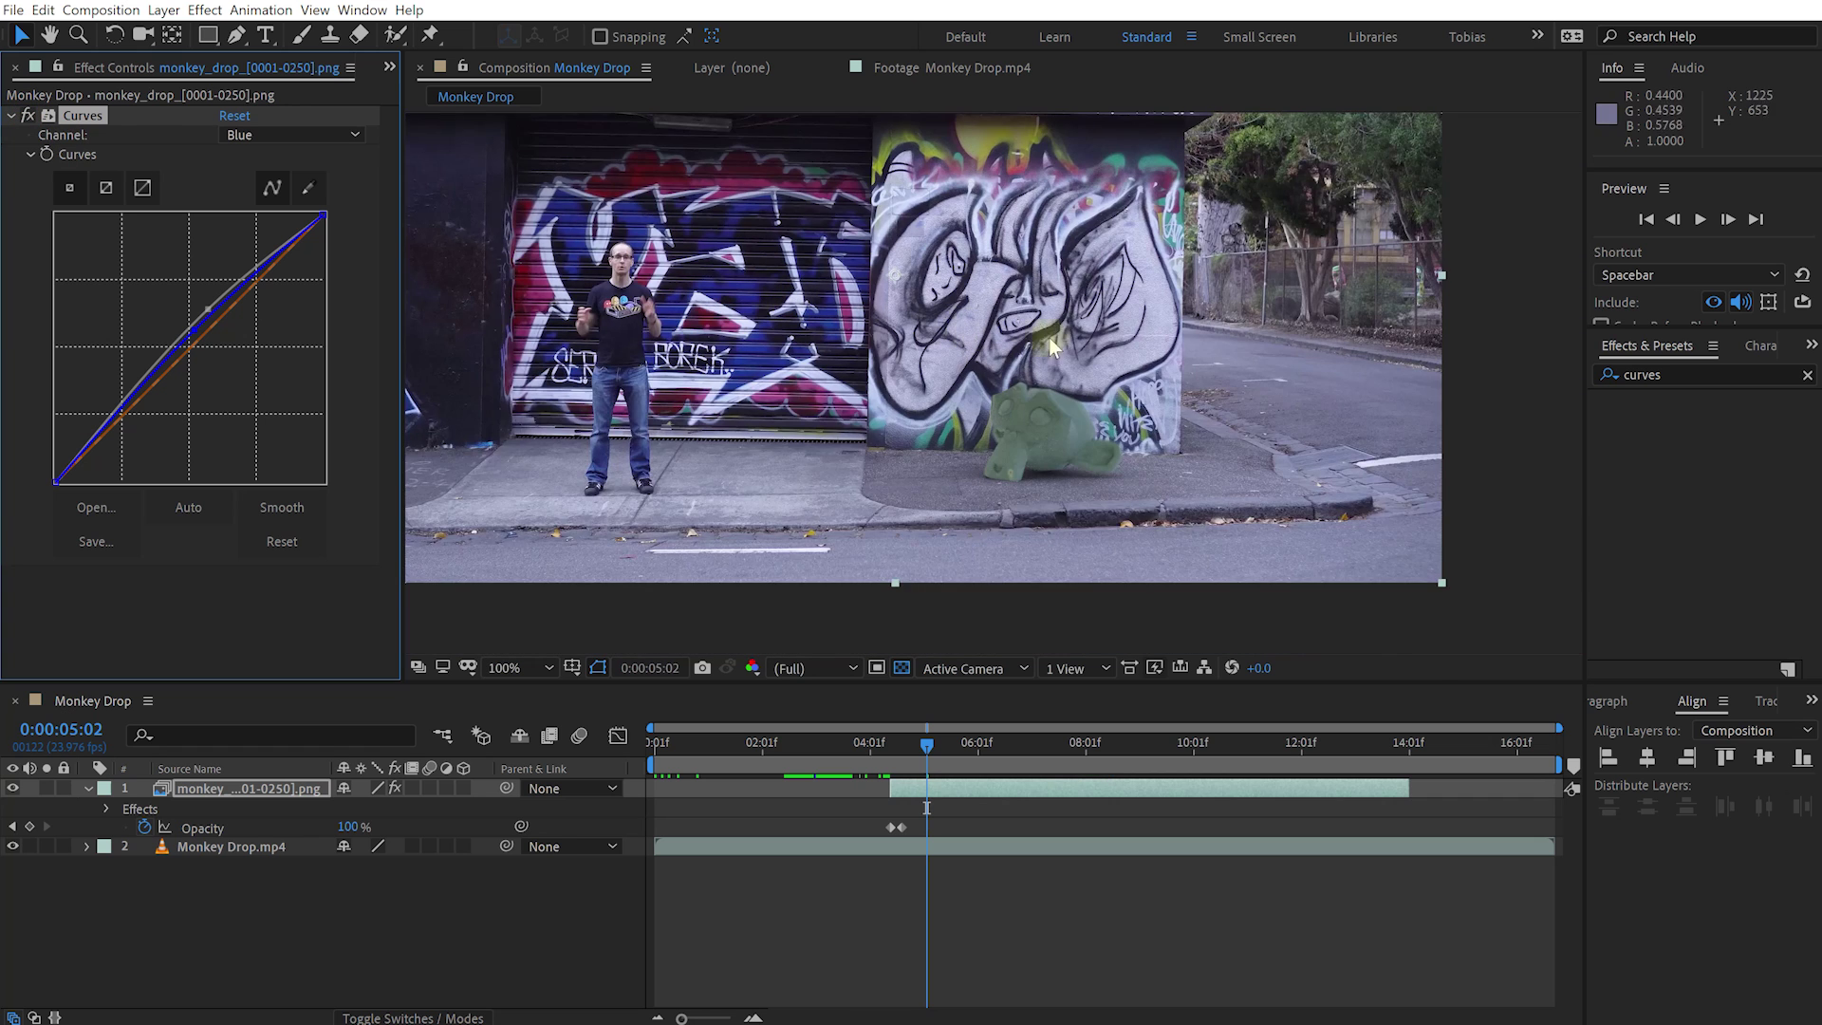
key(space)
mouse_move(928, 745)
mouse_down()
mouse_move(959, 745)
mouse_move(887, 743)
mouse_move(942, 746)
mouse_move(929, 755)
mouse_up()
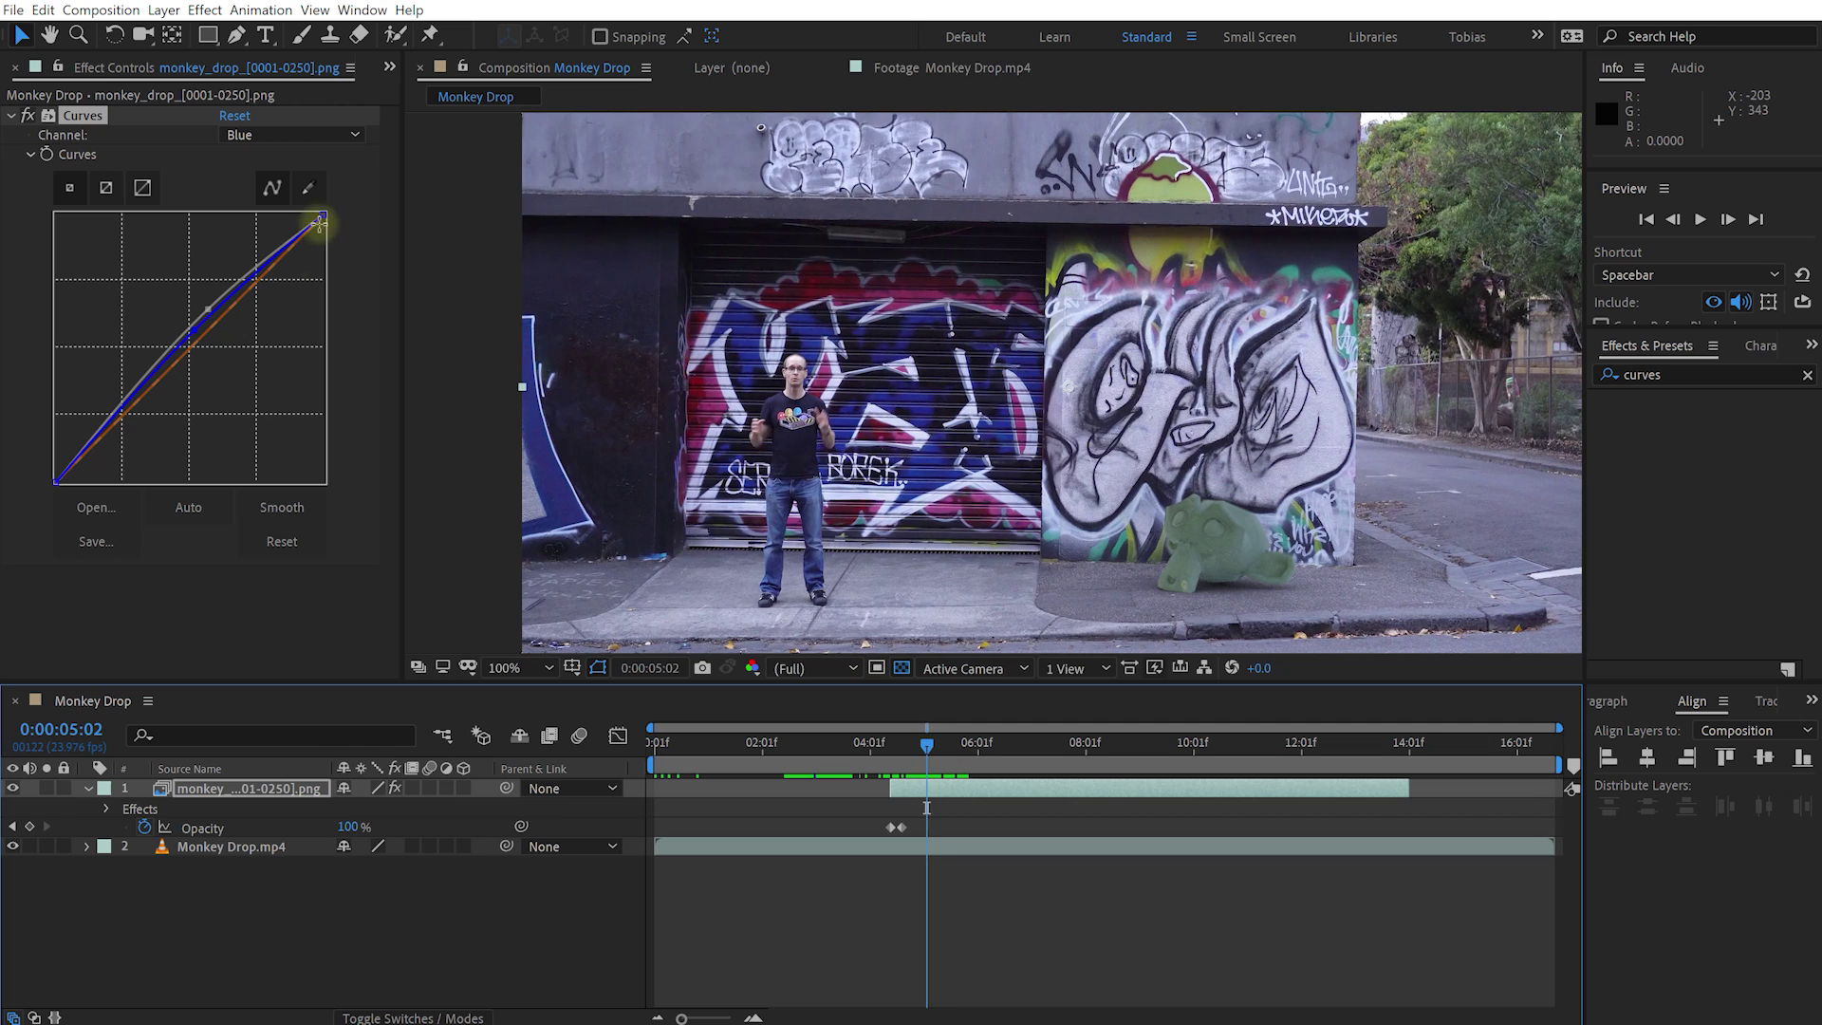
click(208, 306)
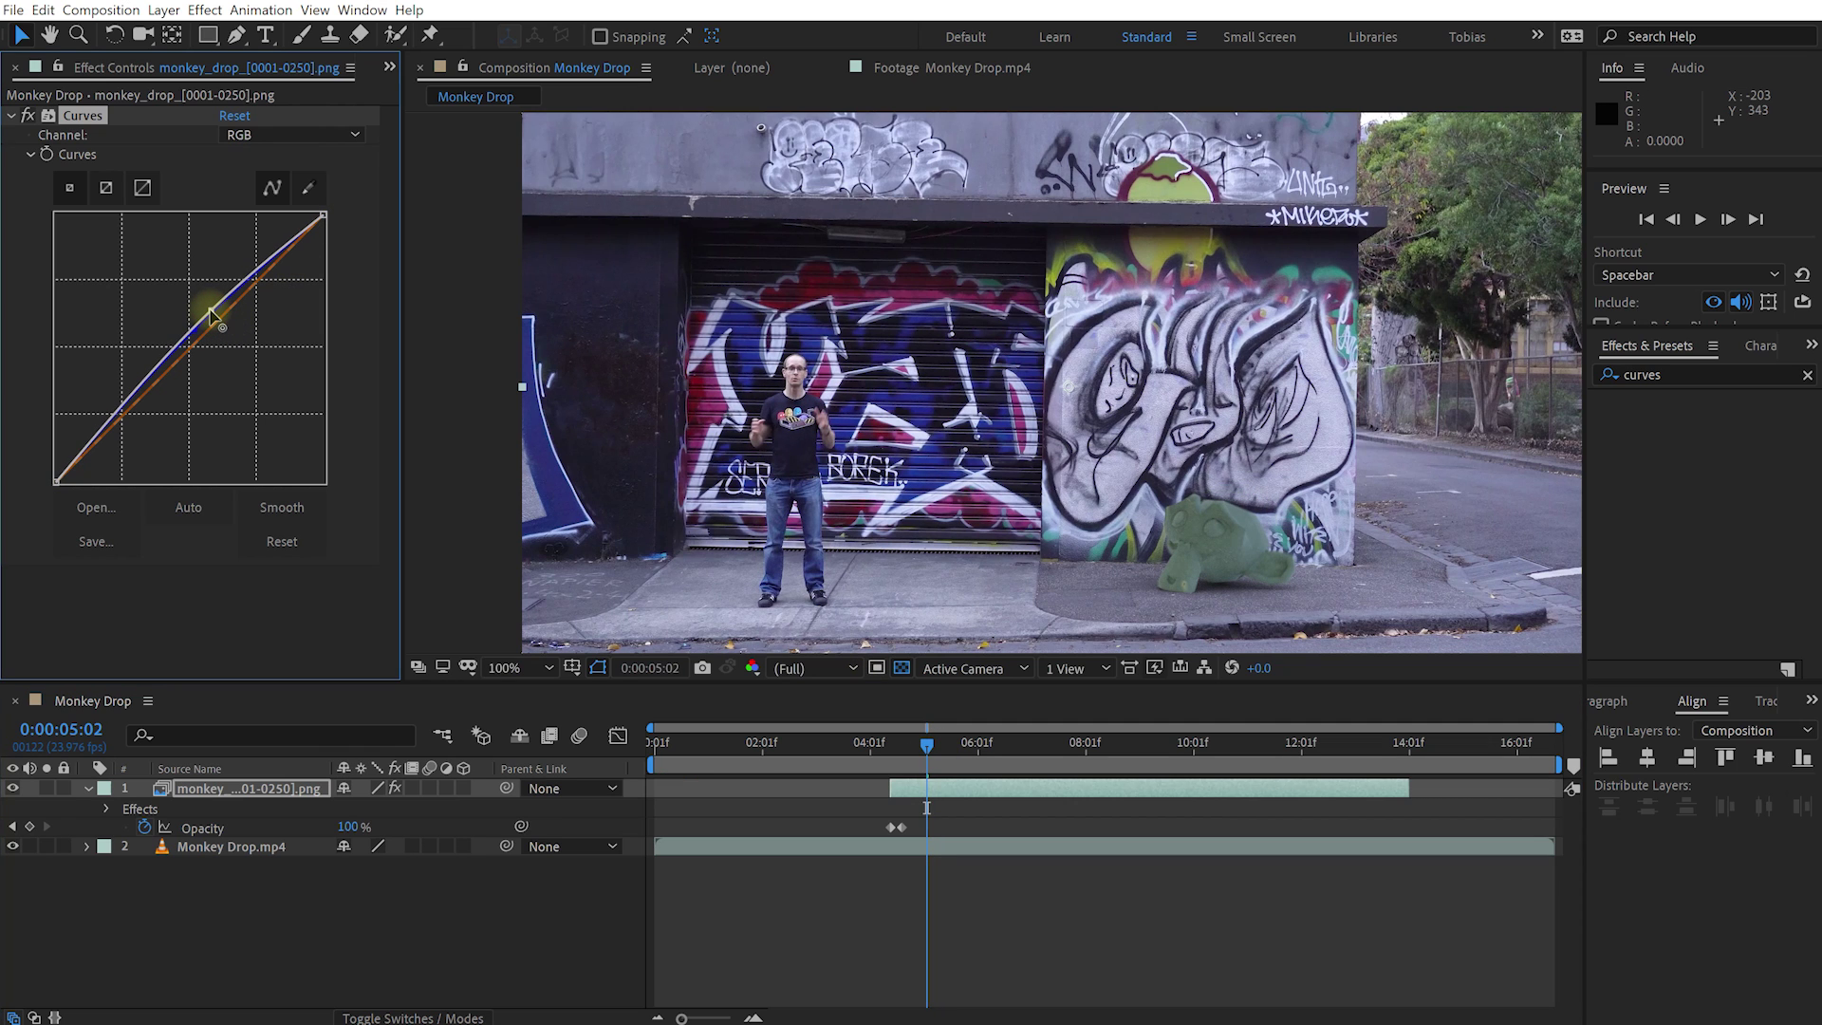
mouse_move(898, 733)
mouse_down()
mouse_move(944, 747)
mouse_move(903, 750)
mouse_move(925, 750)
mouse_up()
key(space)
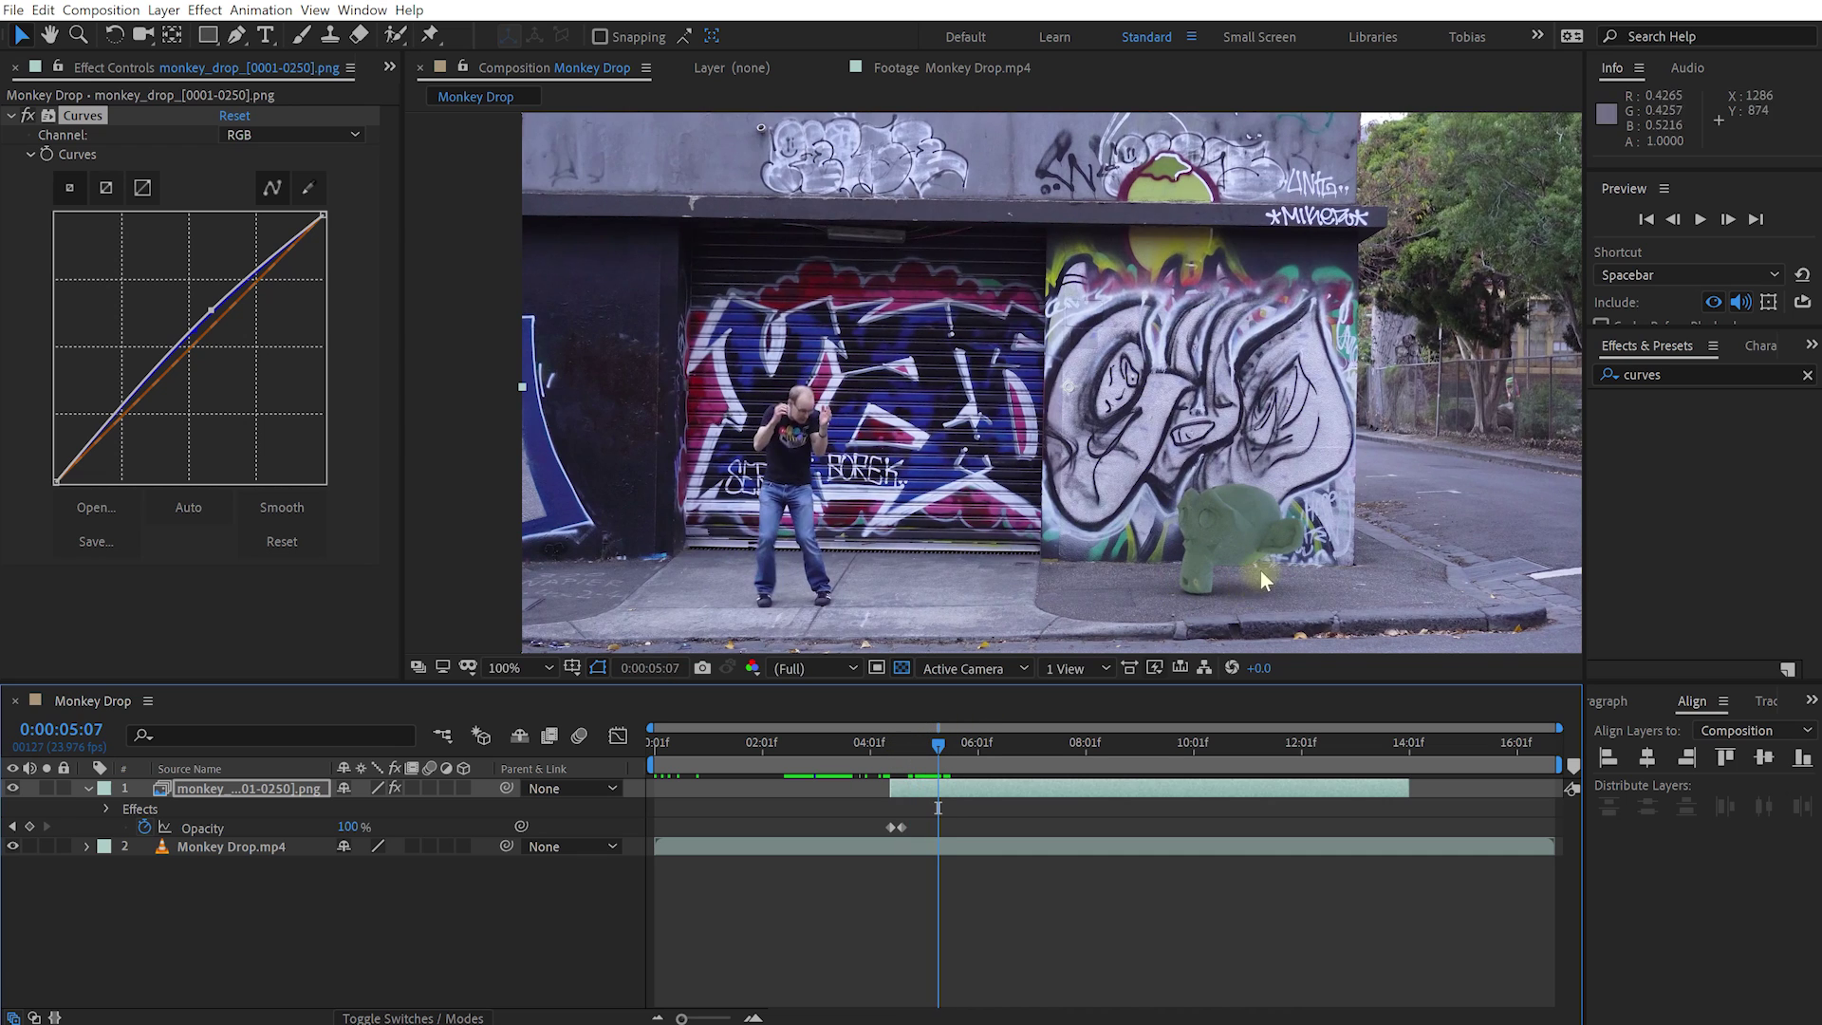
- Zoom onto the monkey and scrub through its fall to a frame after landing
scroll(1260, 571, up, 1)
drag(1289, 562, 945, 227)
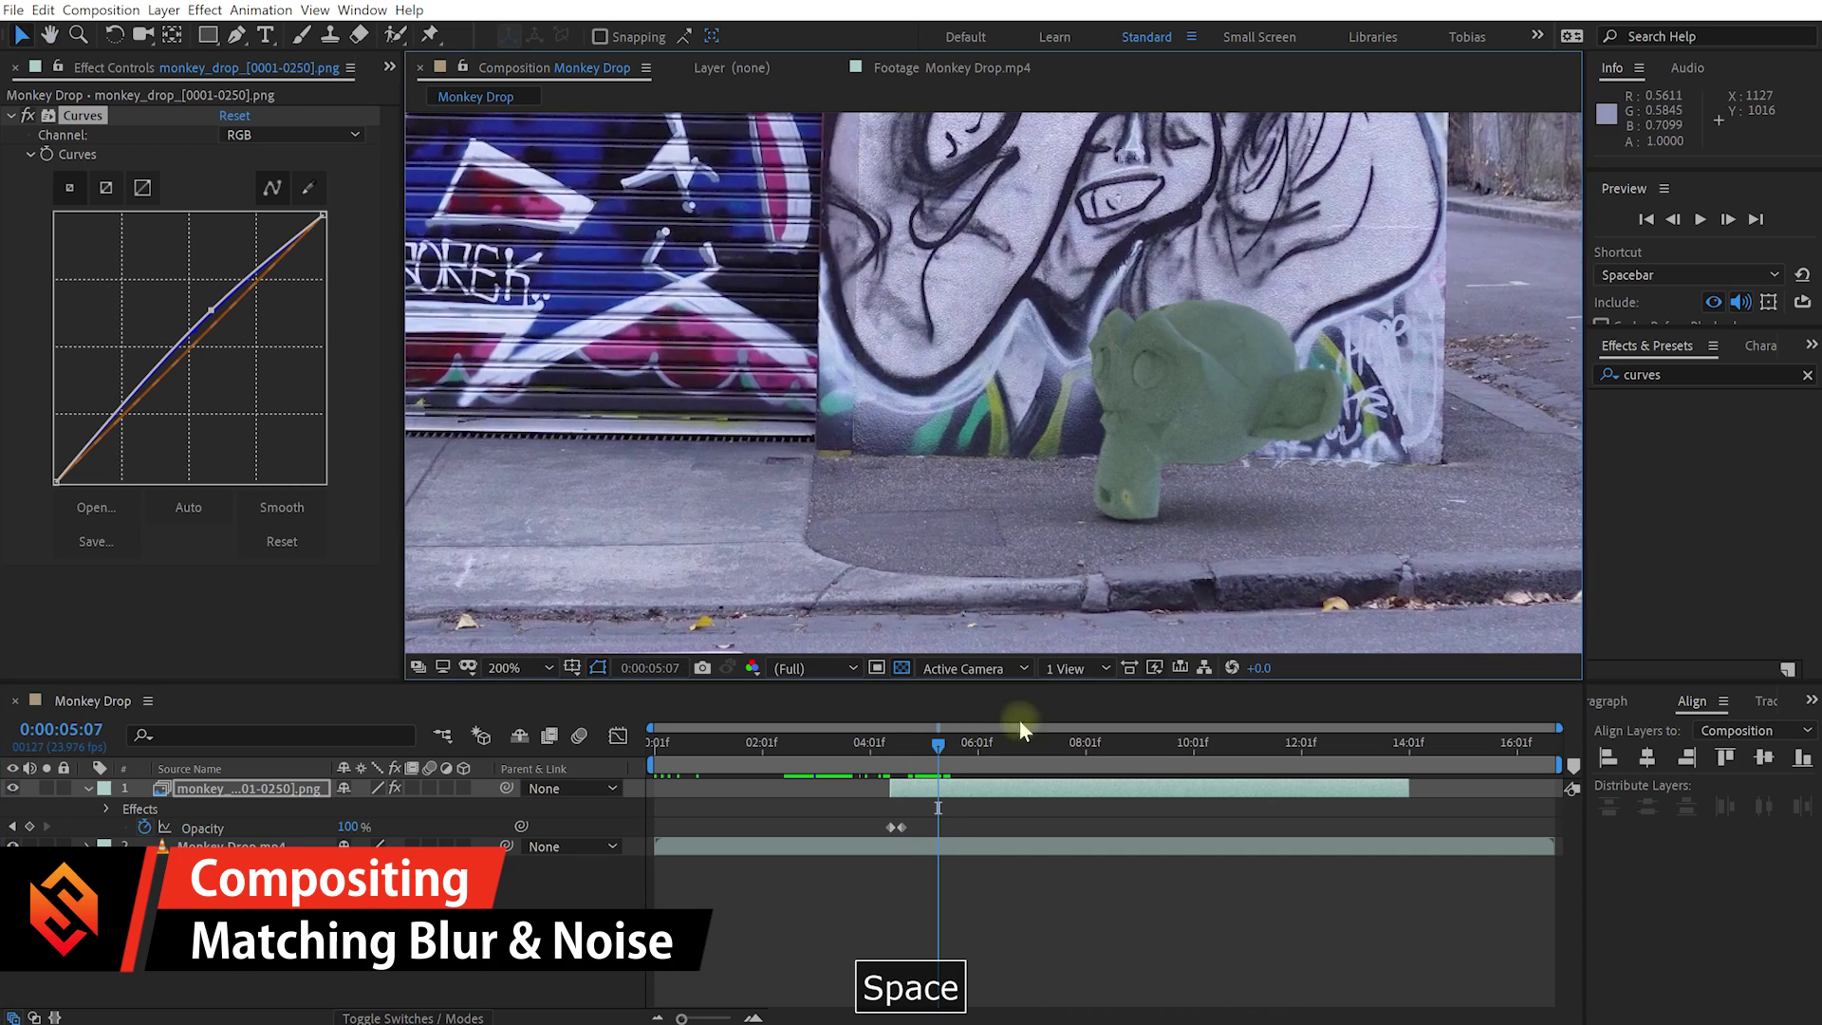
mouse_move(948, 749)
mouse_down()
mouse_move(1064, 748)
mouse_move(907, 733)
mouse_move(926, 739)
mouse_up()
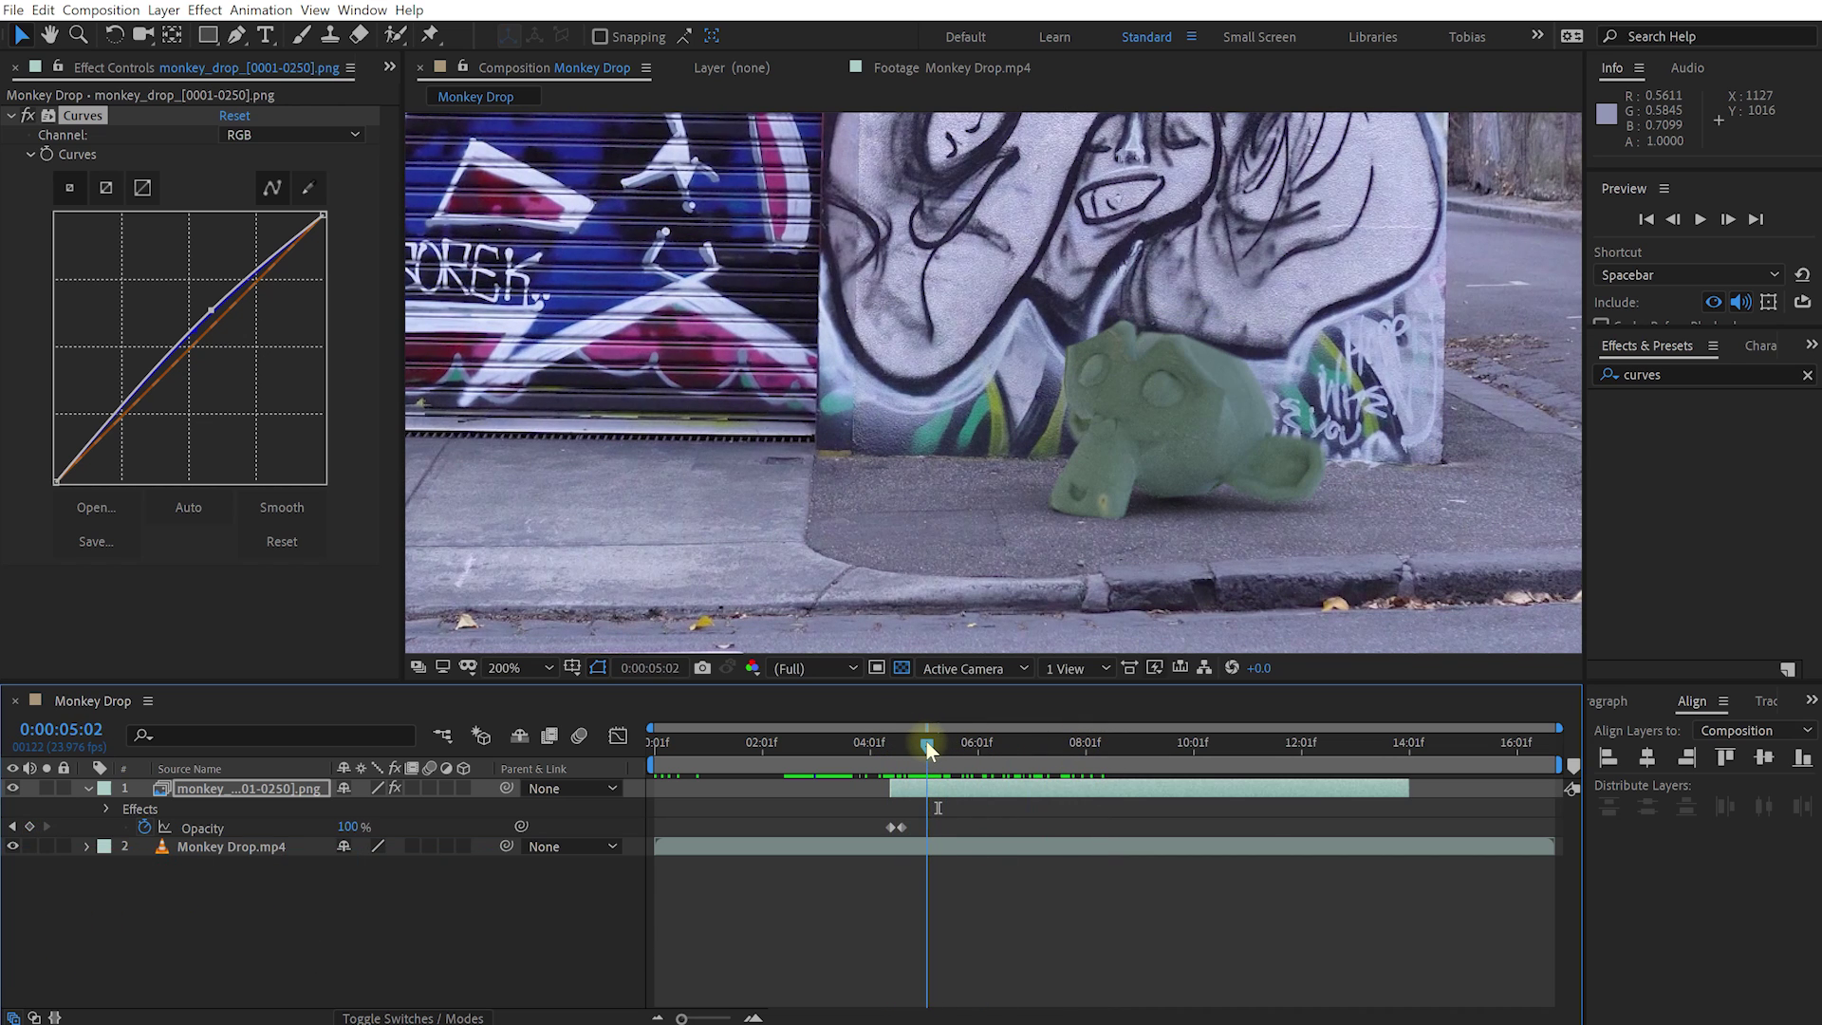
drag(927, 740, 1124, 765)
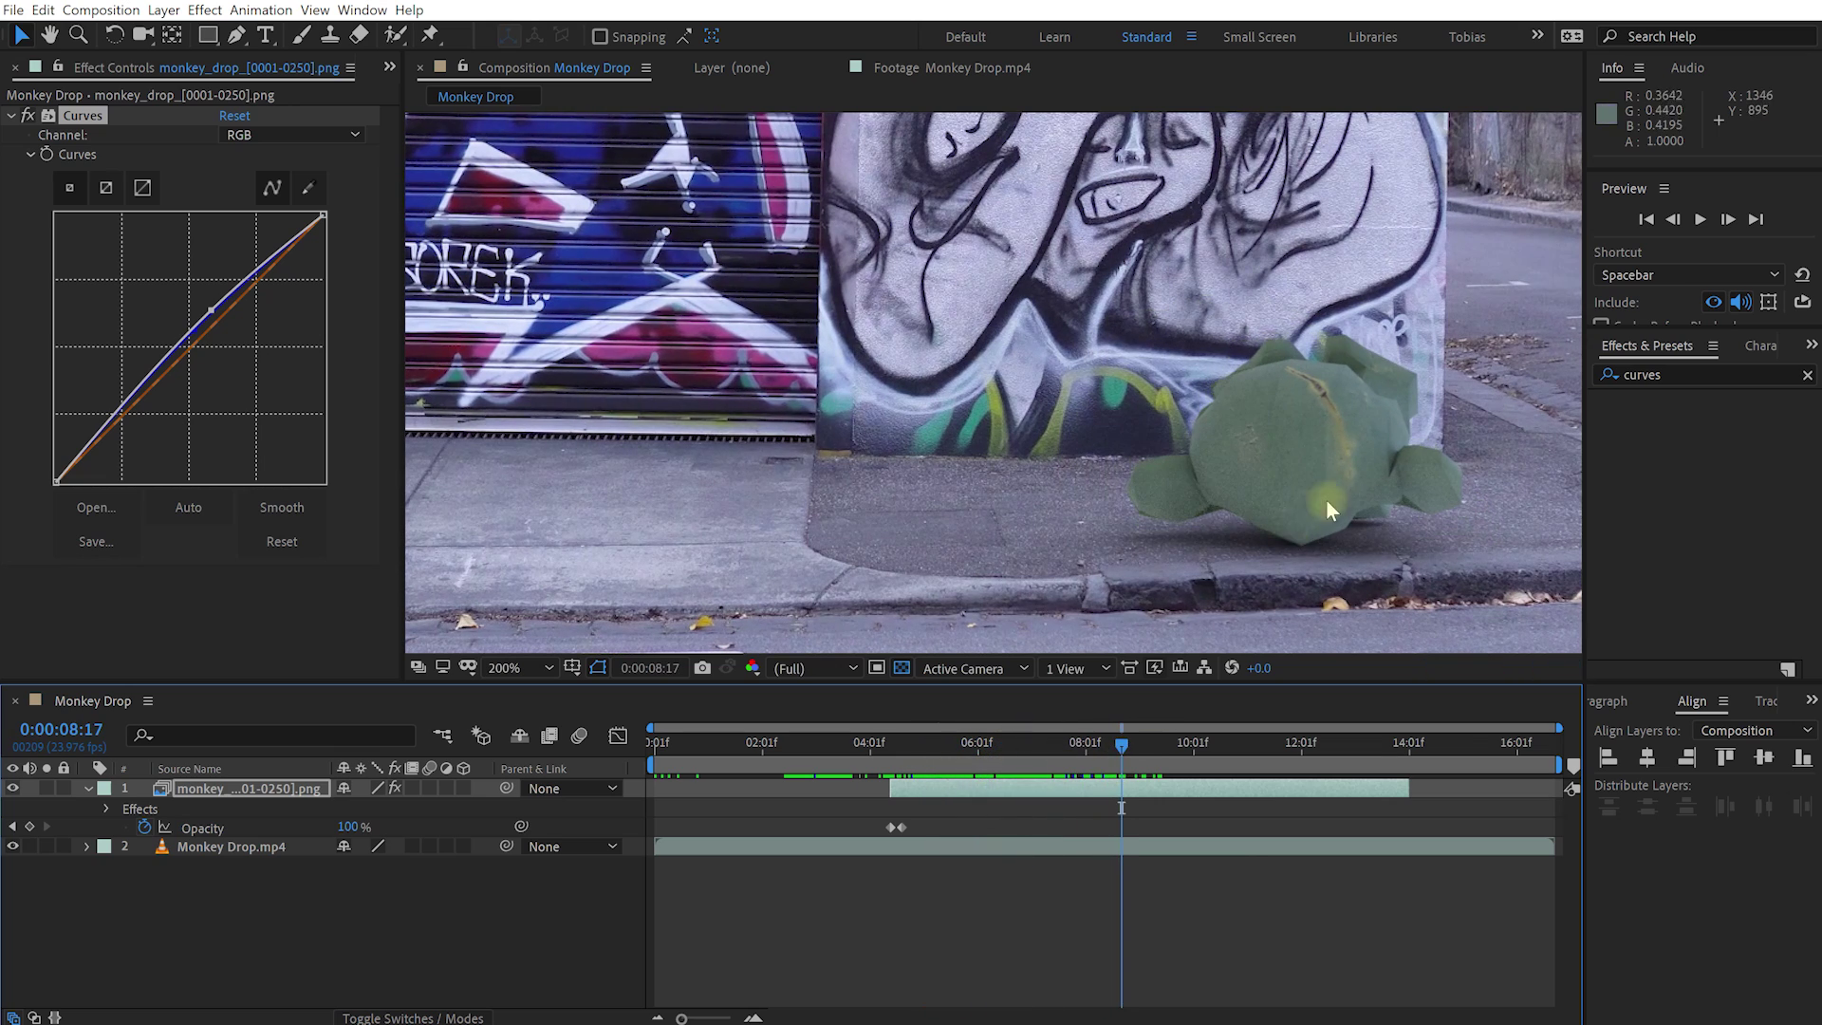
- Magnify the view over the monkey and search Effects & Presets for 'fast box'
scroll(1314, 509, up, 2)
key(space)
drag(862, 435, 927, 337)
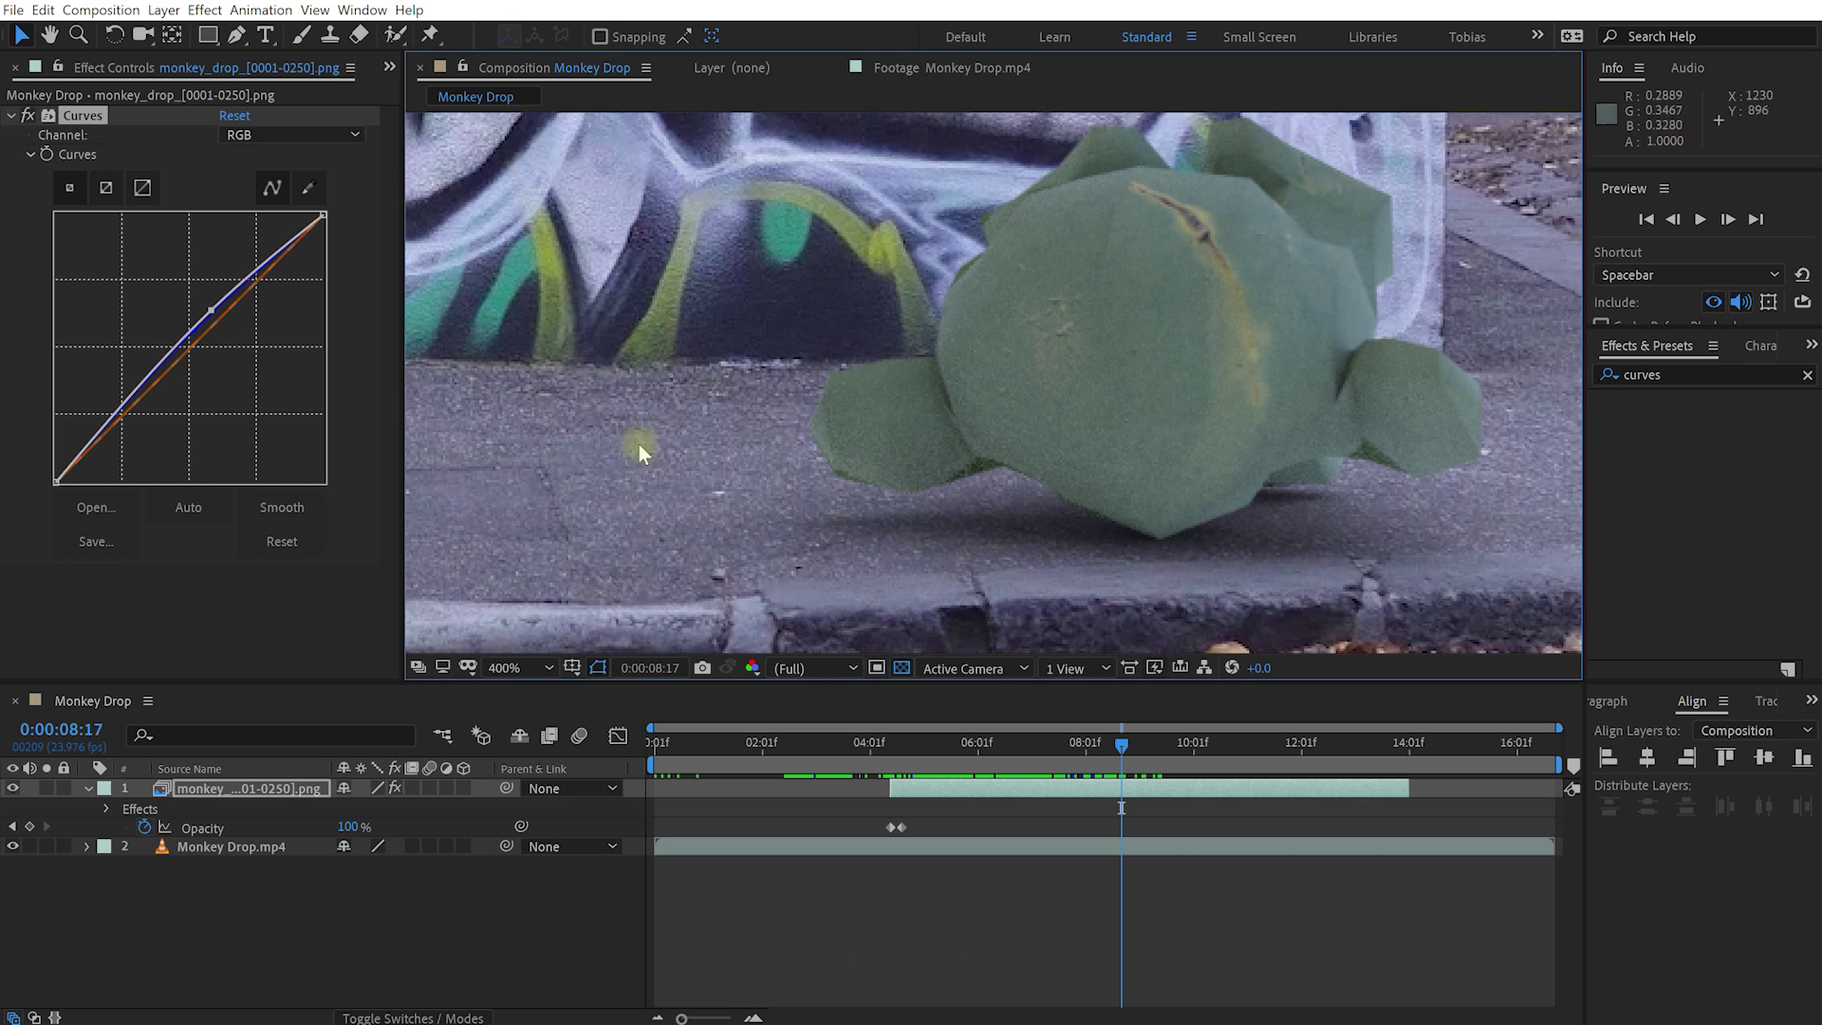
click(1596, 374)
text(fast box)
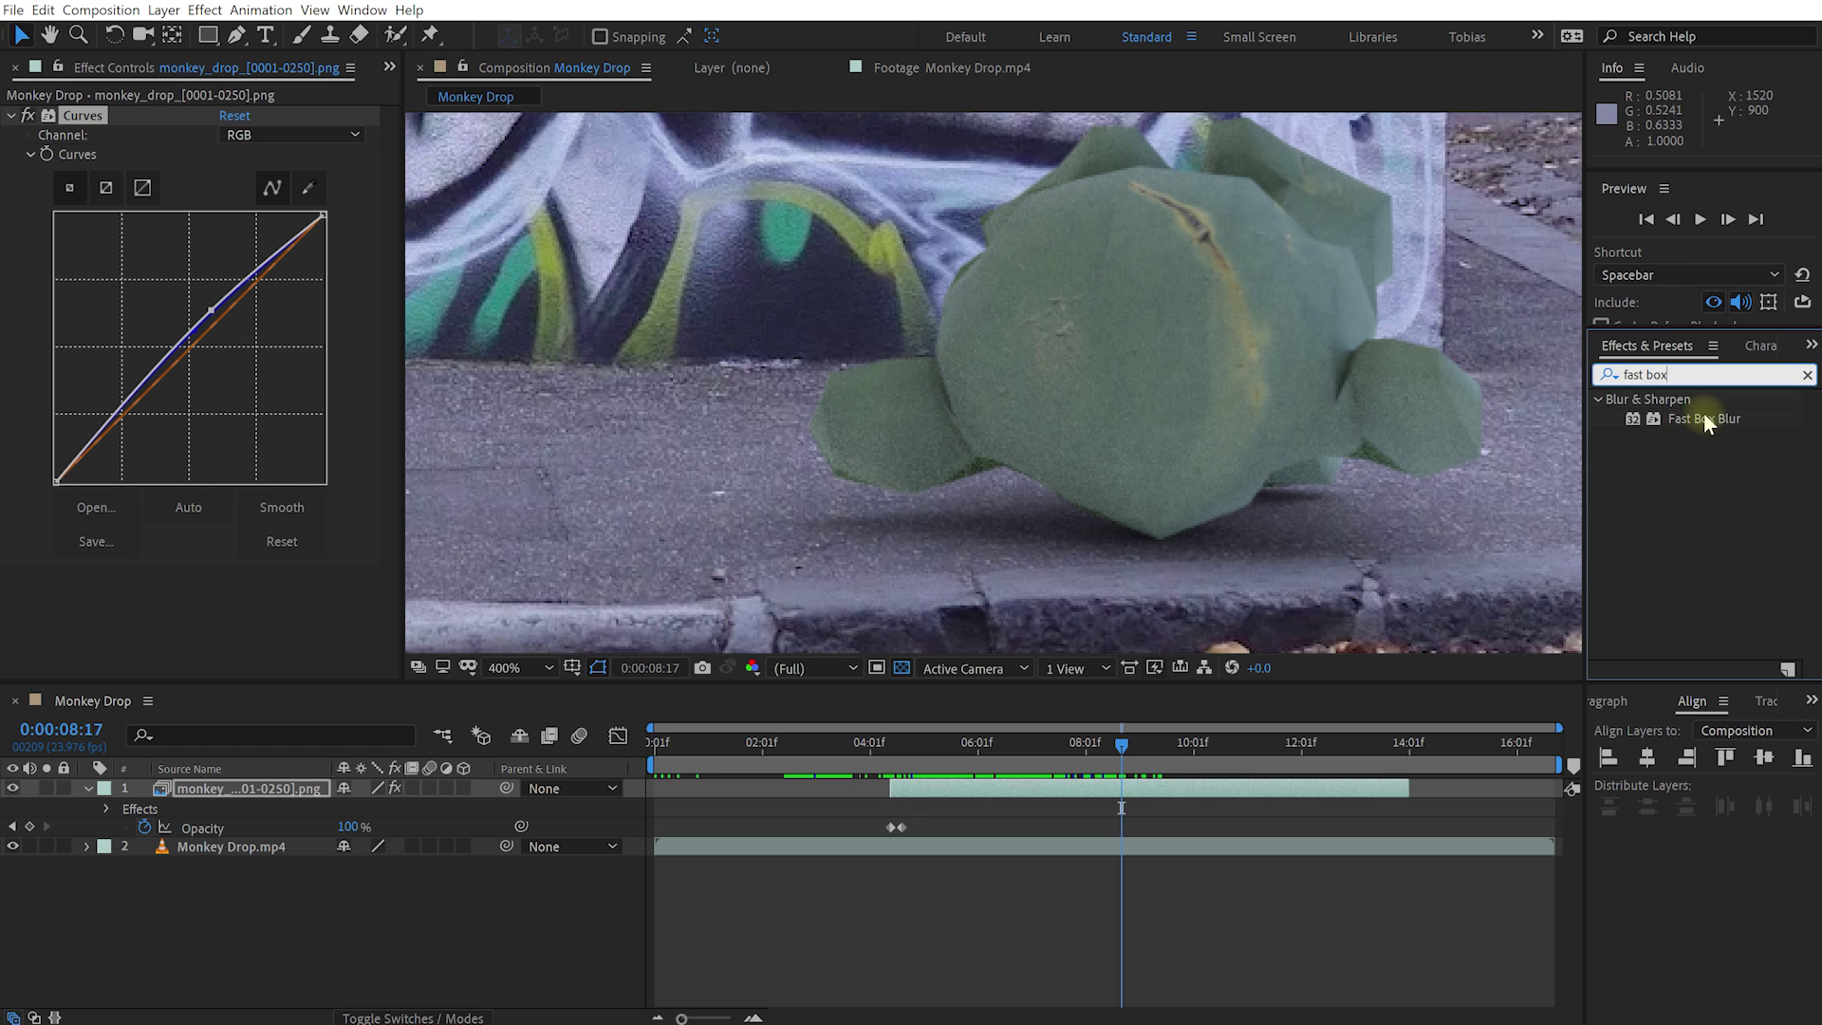
- Apply Fast Box Blur to the monkey, trying Blur Radius 3, 1 and 0.1 before settling on 0.005
double_click(1705, 418)
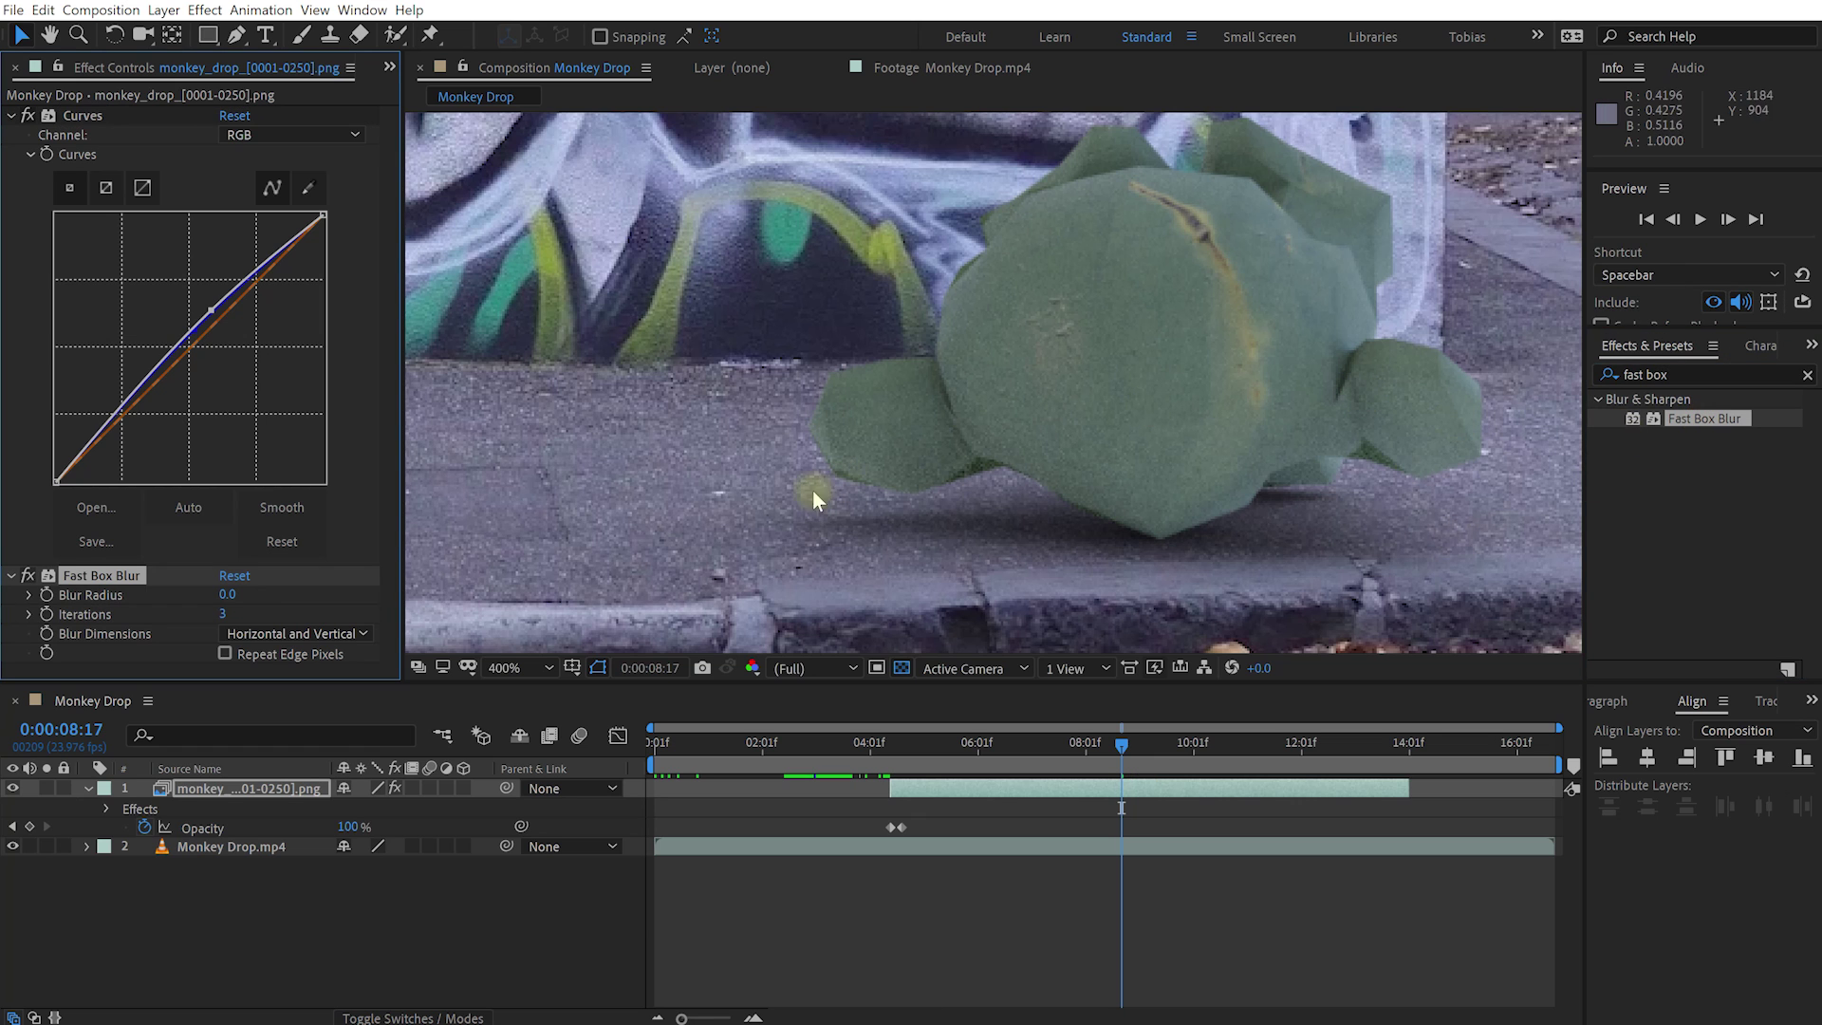
drag(232, 594, 240, 595)
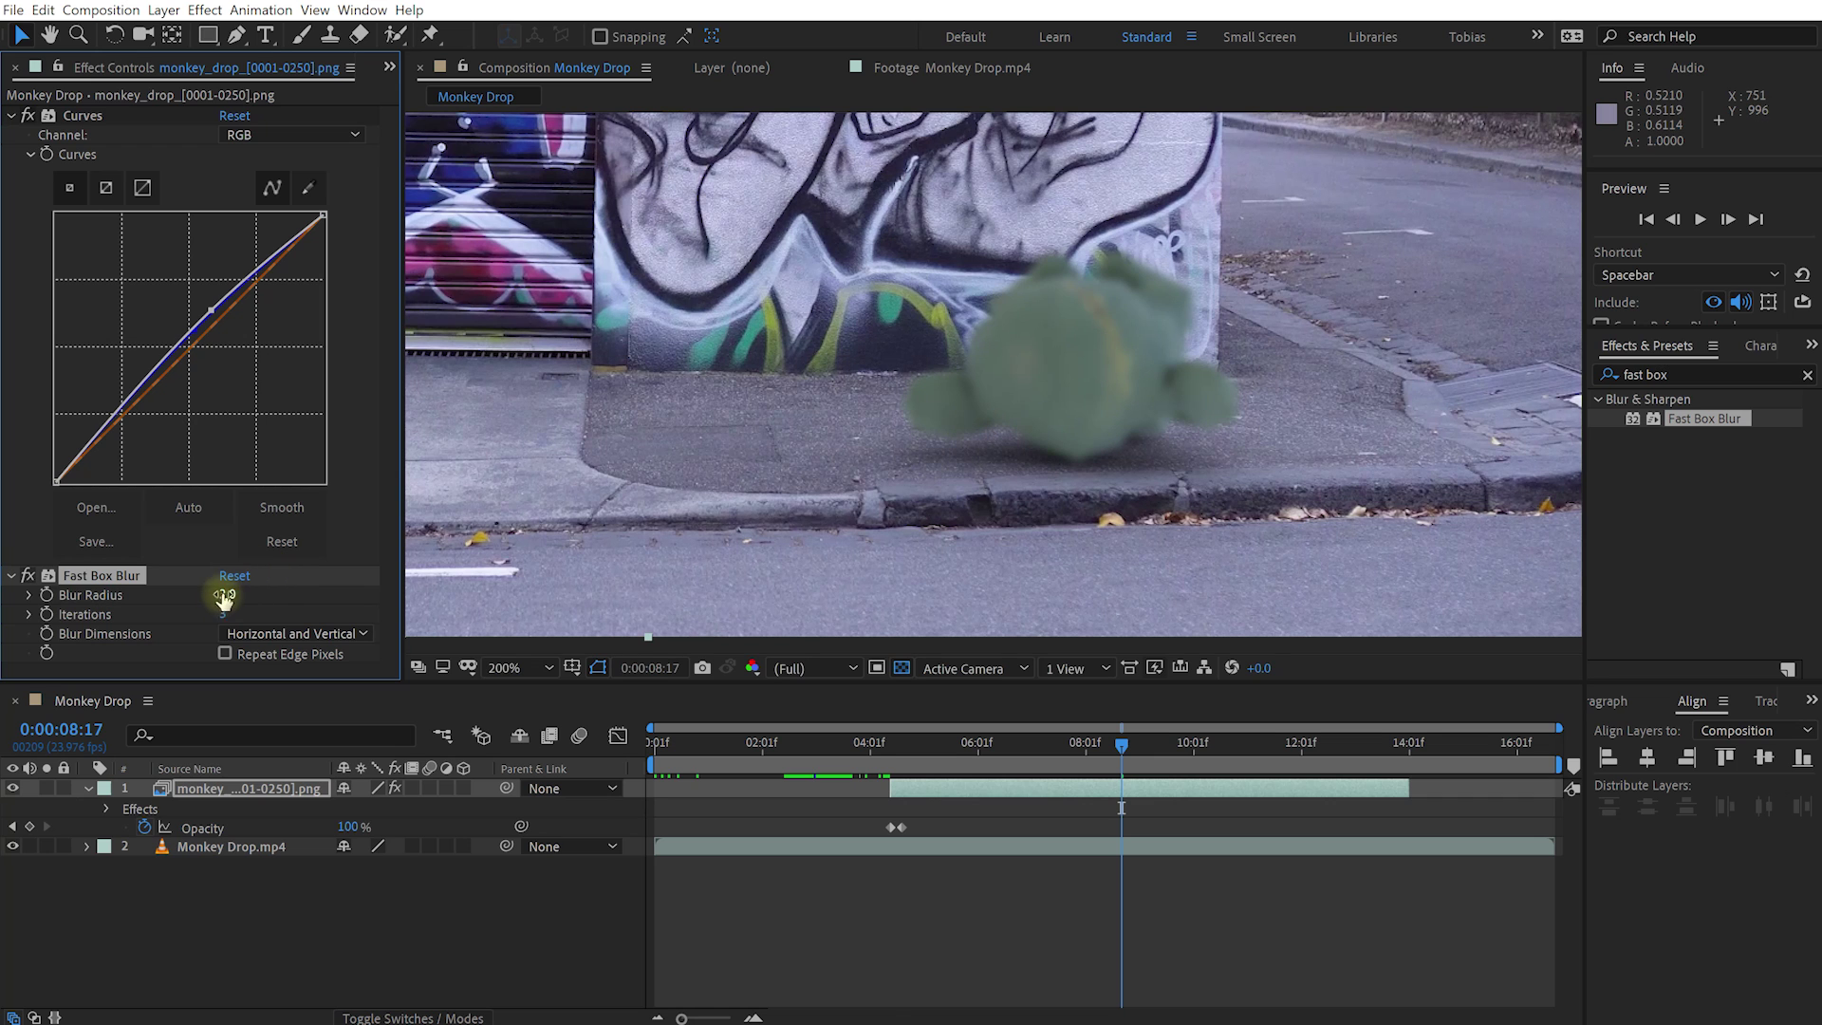
click(224, 596)
text(1)
key(Return)
scroll(968, 443, up, 2)
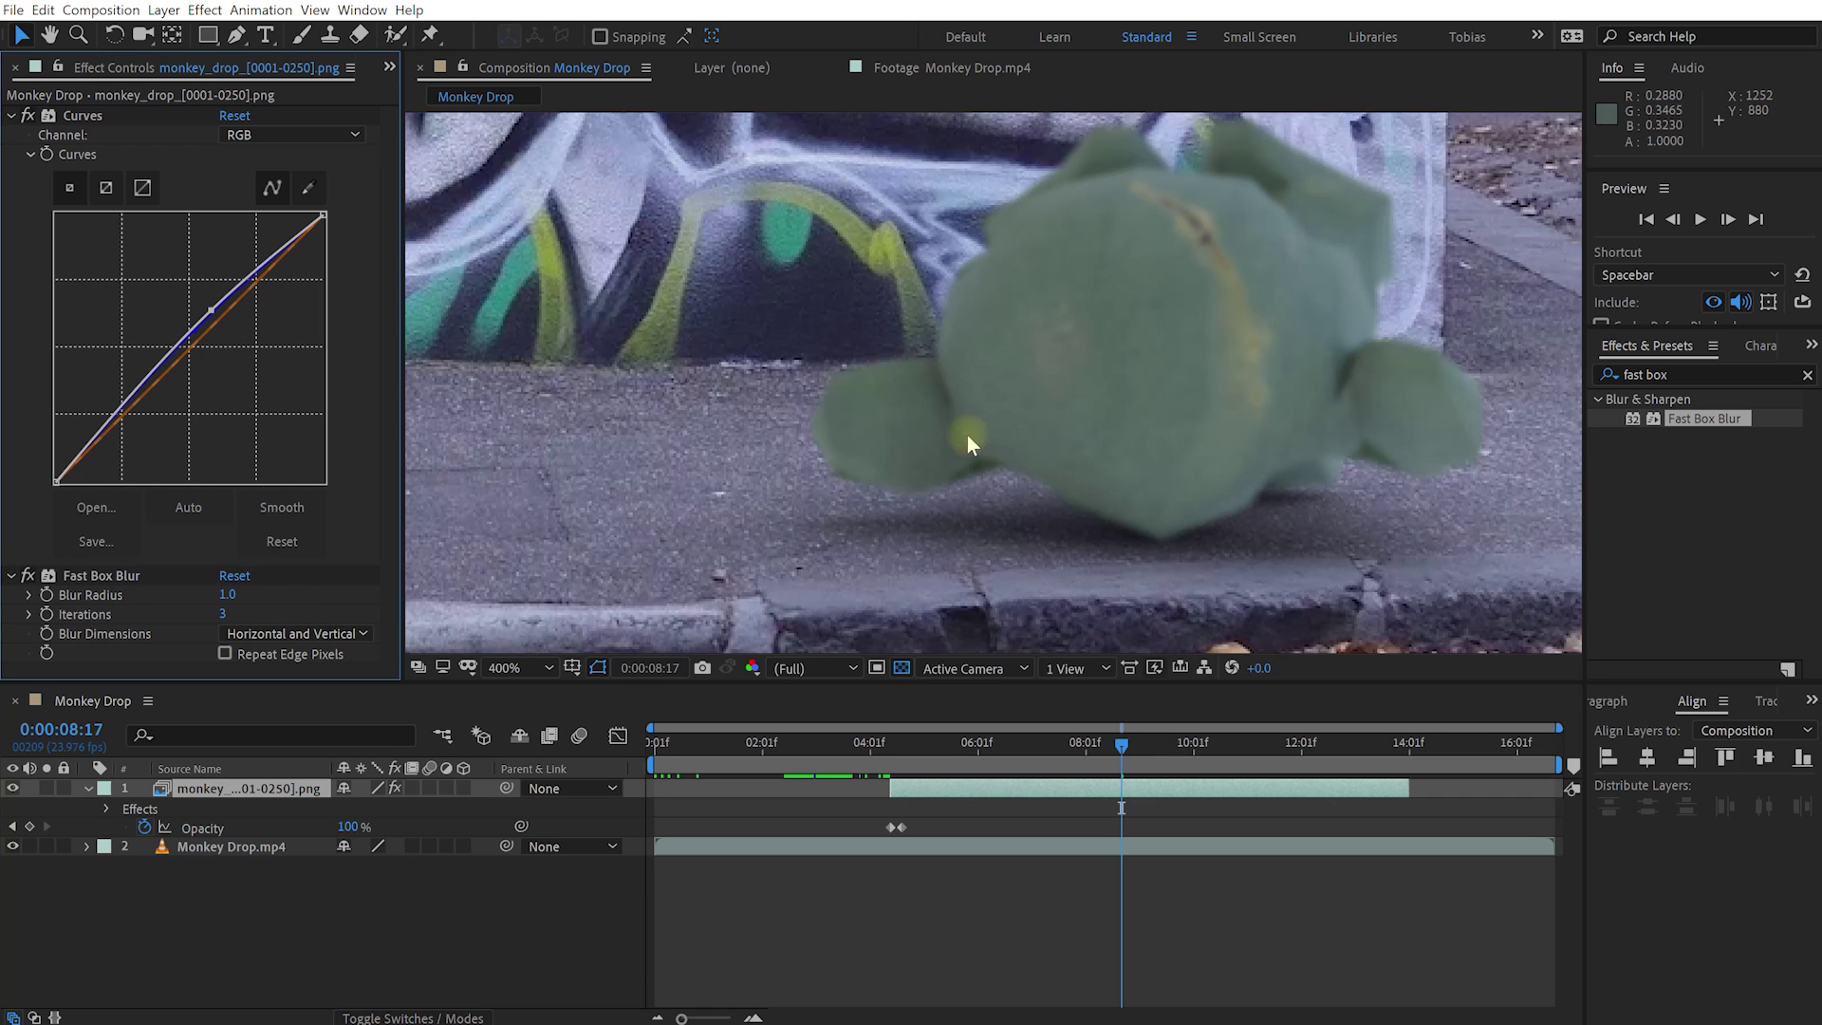
text(0.1)
key(Return)
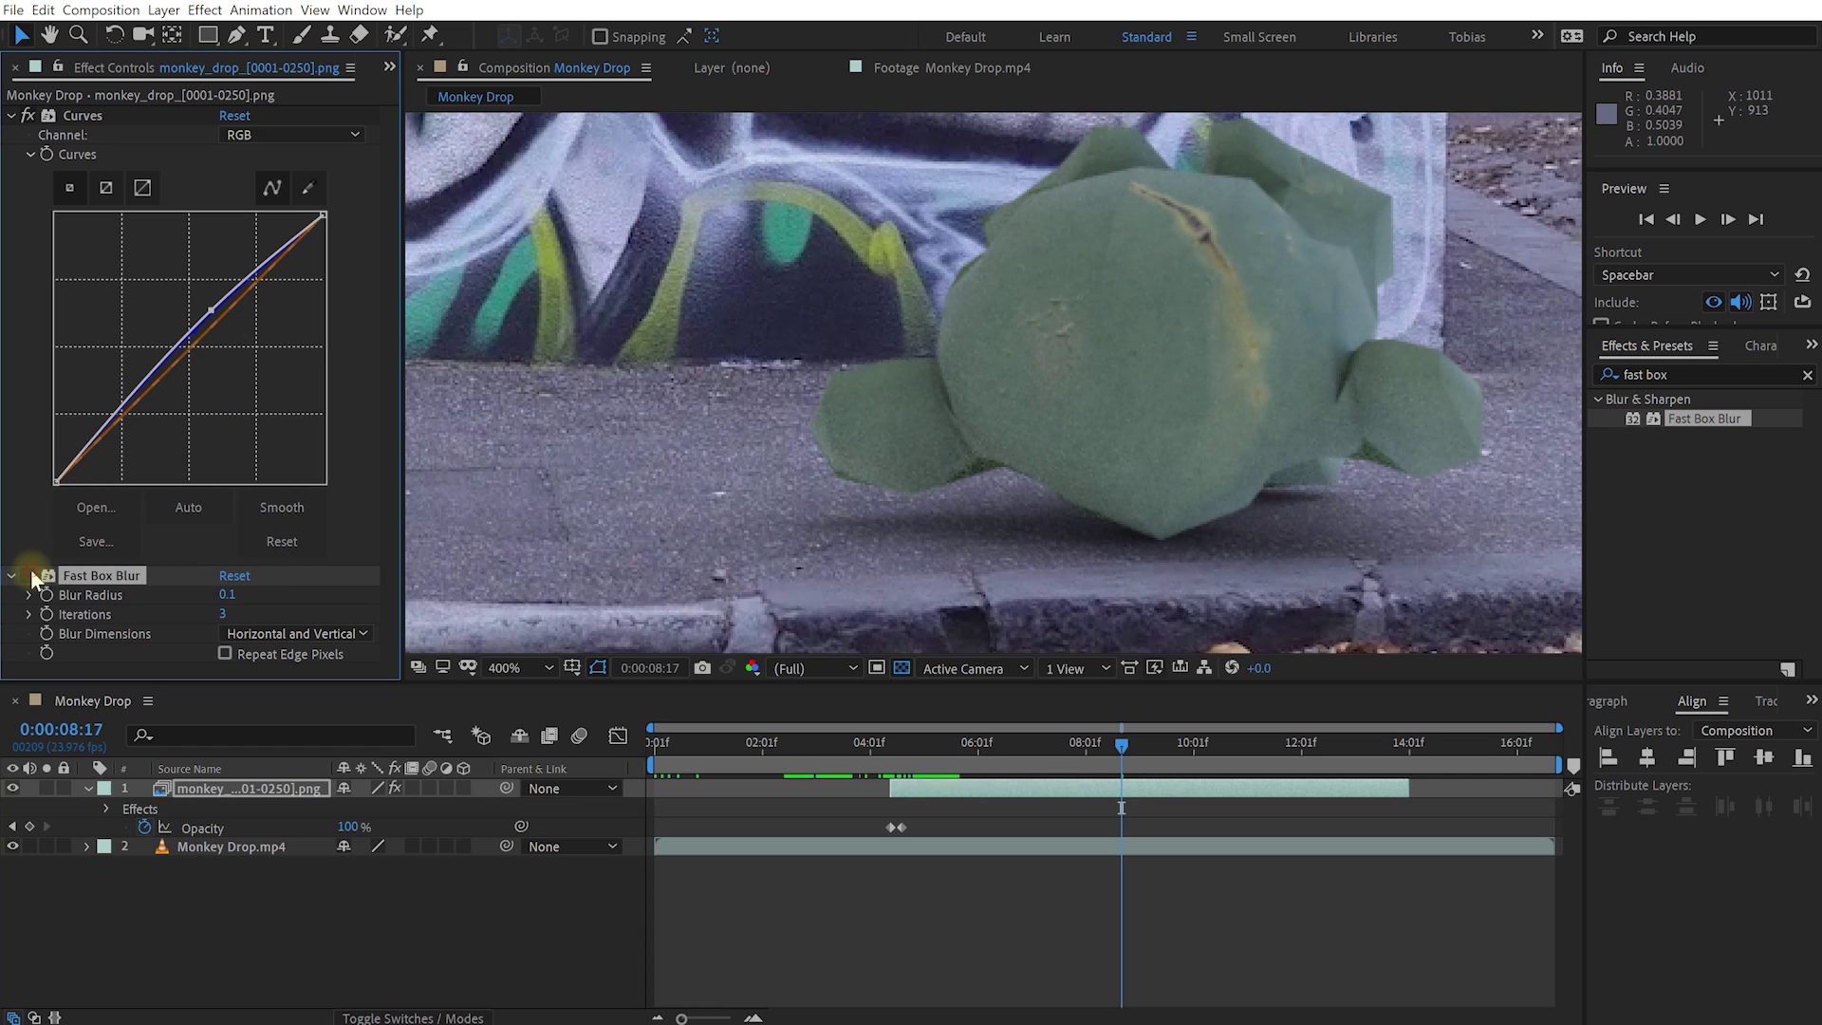
text(0)
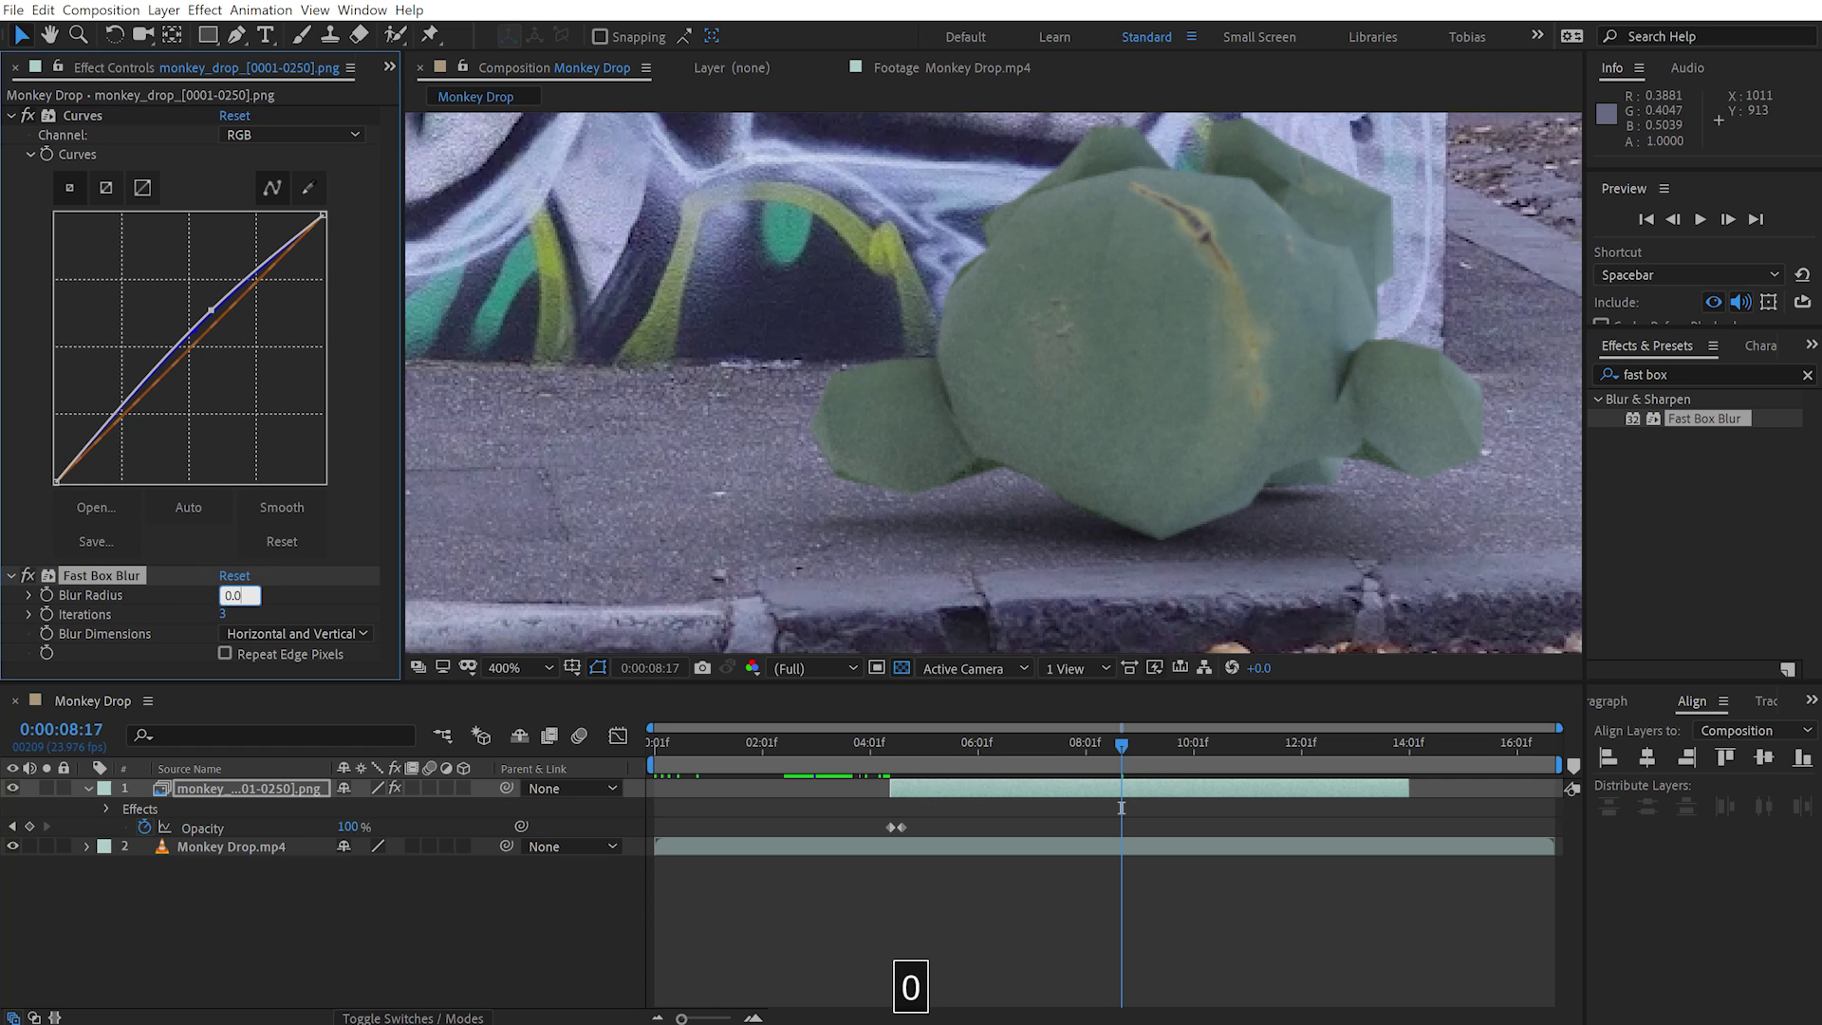
text(.005)
key(Return)
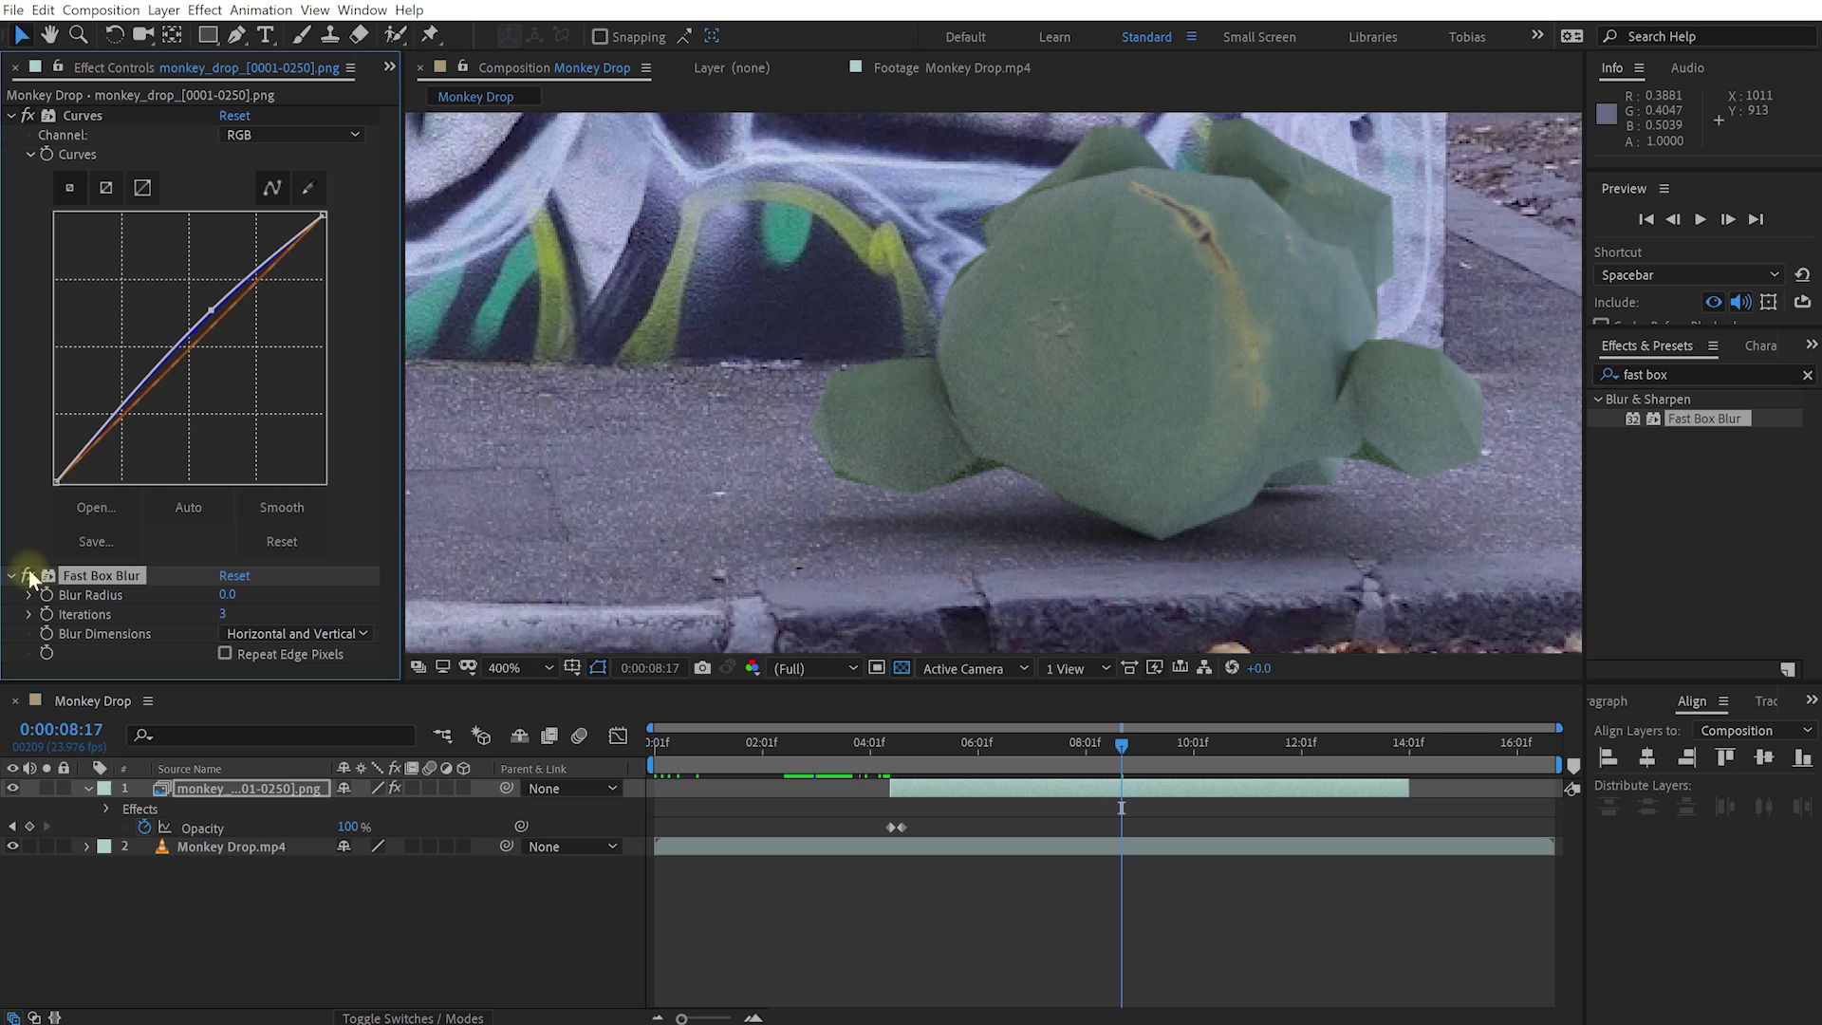
mouse_move(1120, 746)
mouse_down()
mouse_move(1198, 750)
mouse_move(1015, 744)
mouse_move(1123, 737)
mouse_up()
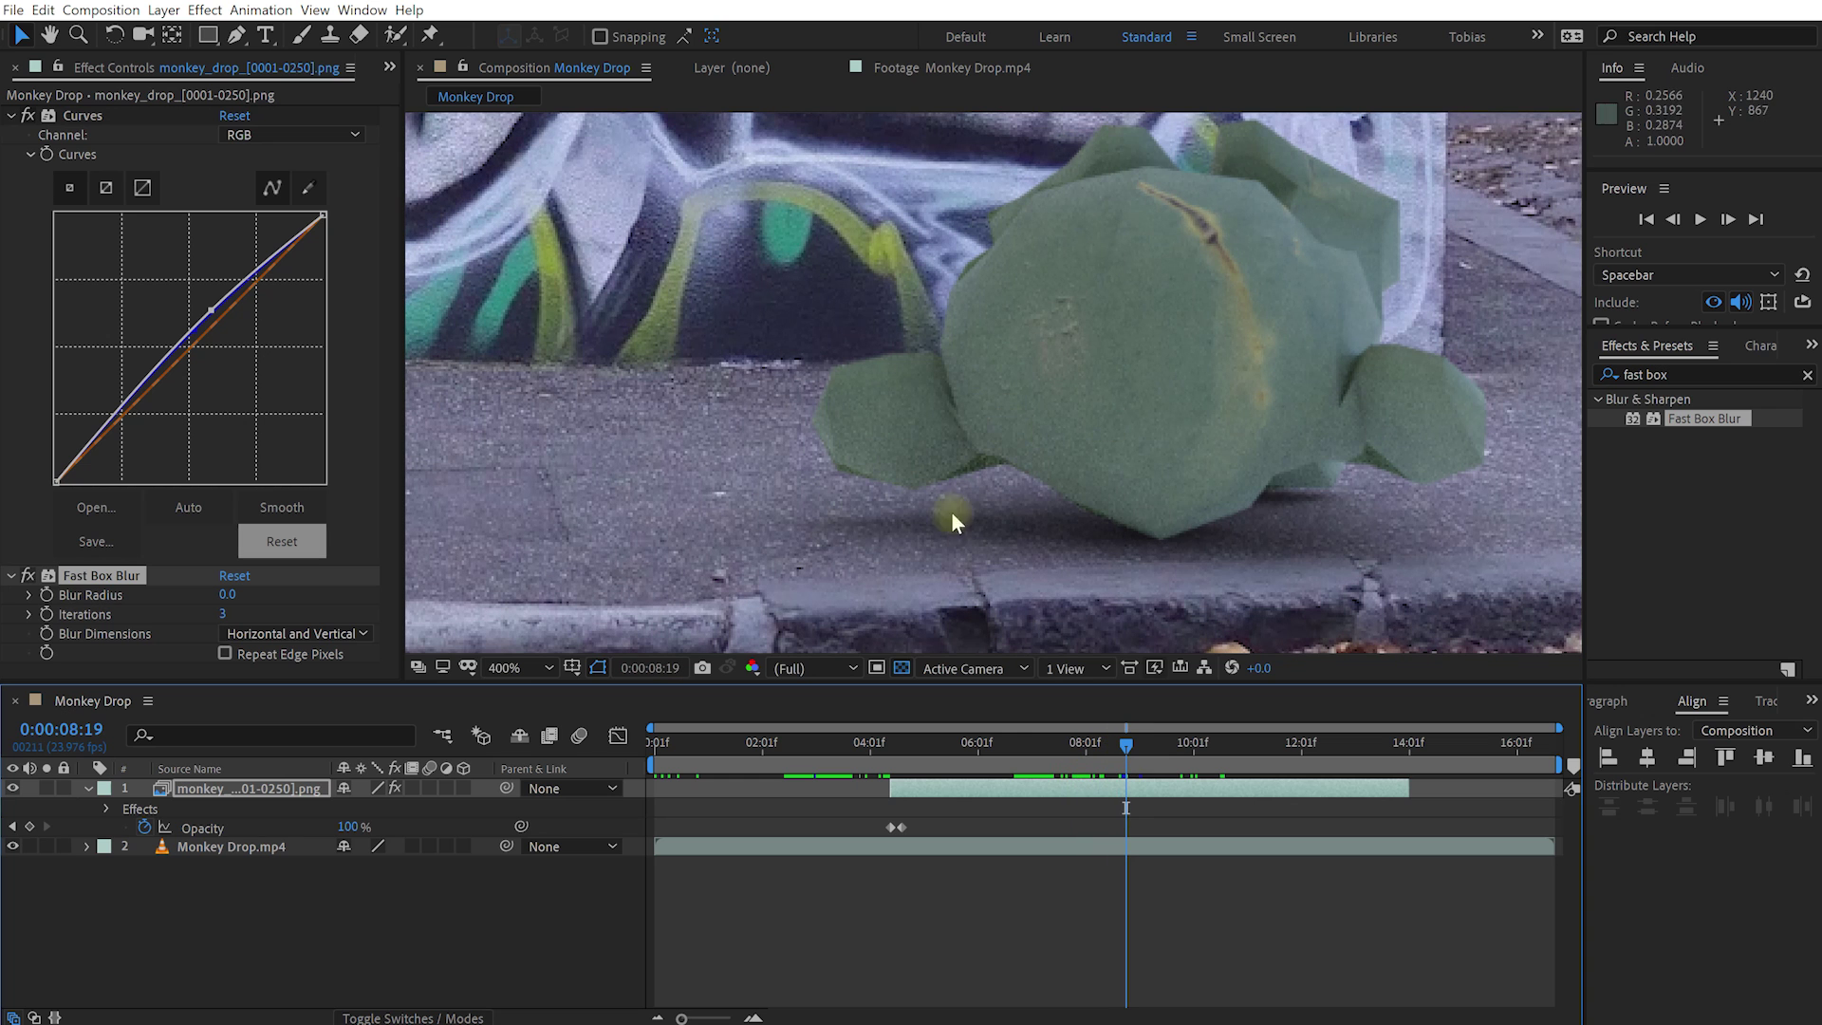
drag(1137, 746, 1083, 726)
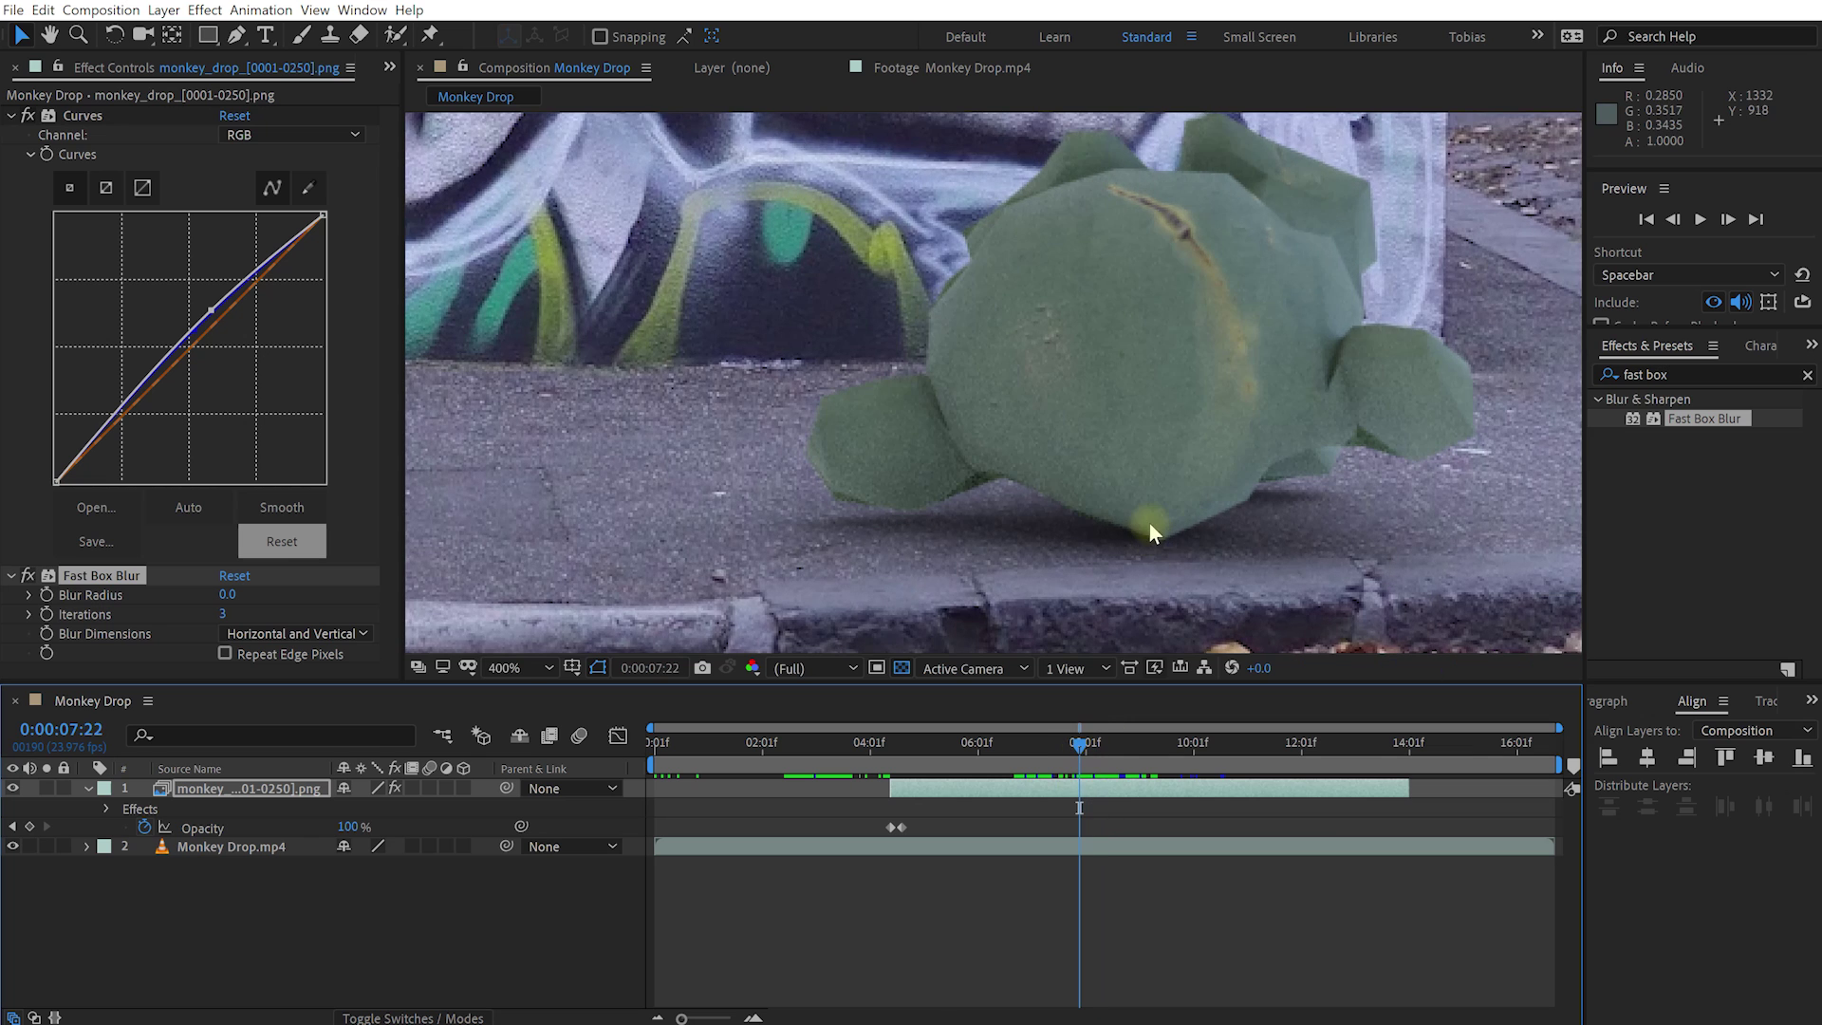
key(alt+slash)
drag(1087, 750, 1134, 739)
click(851, 558)
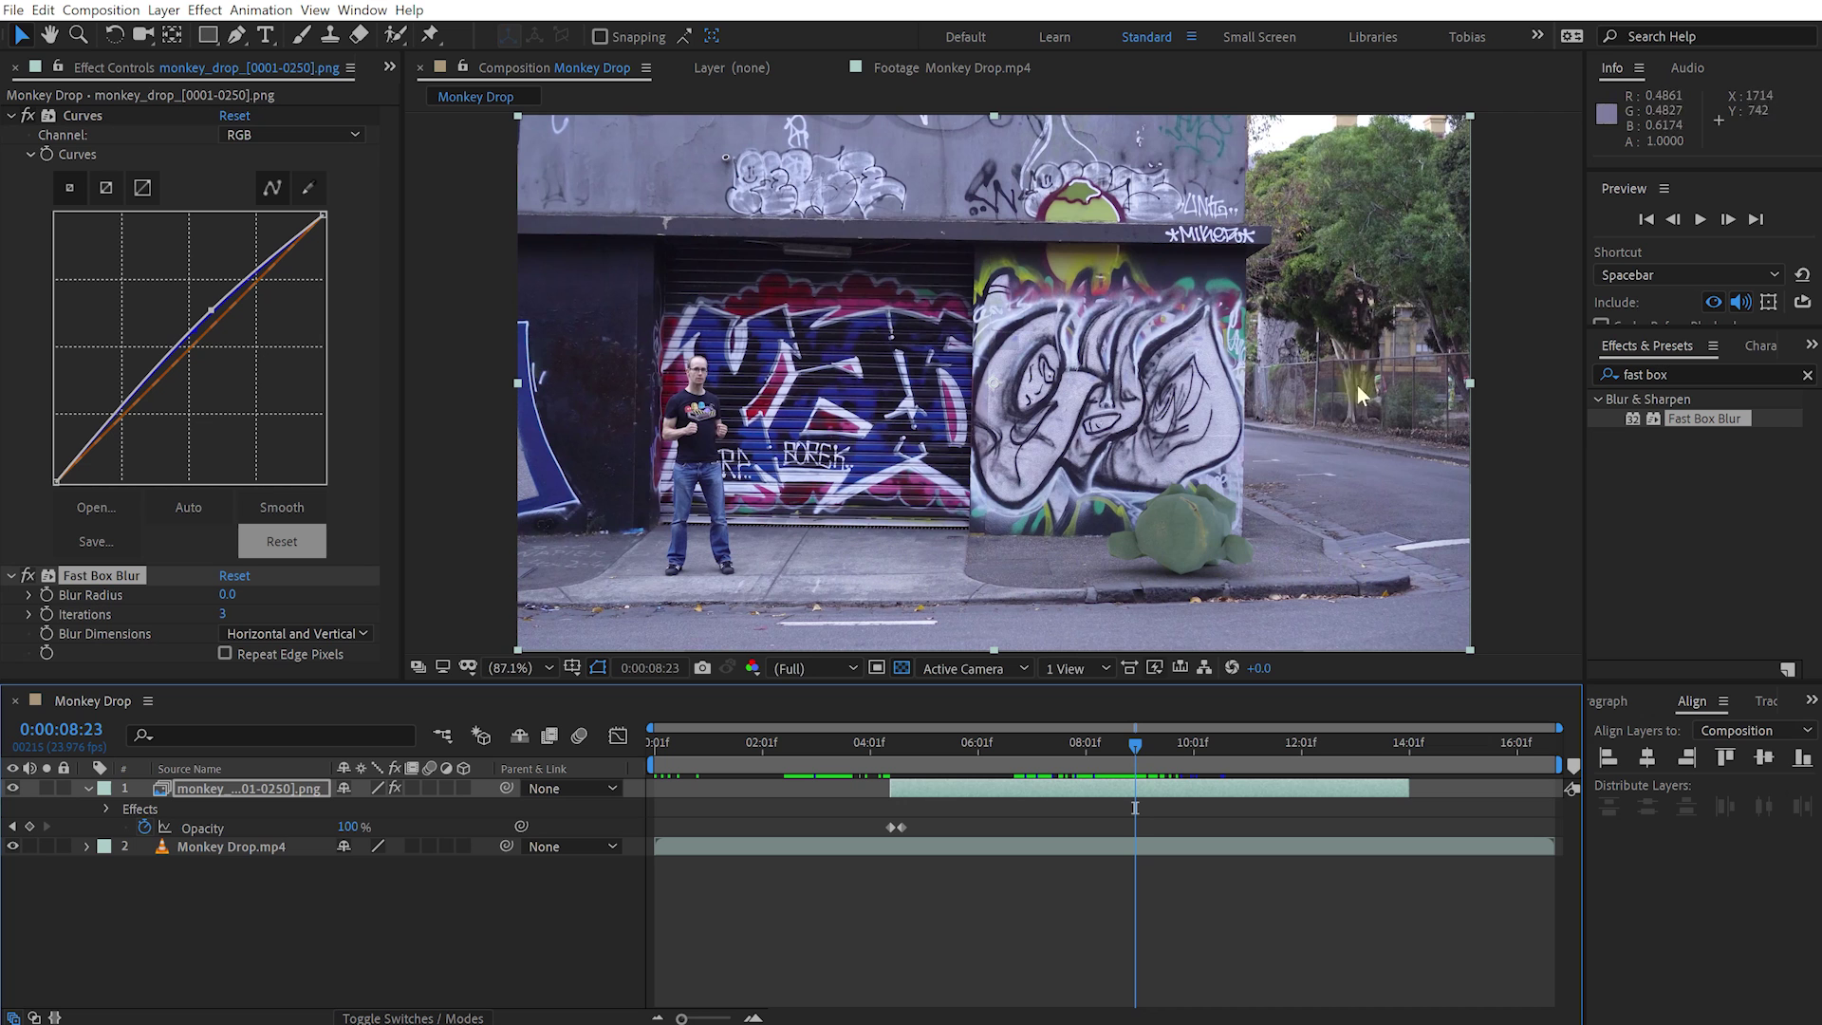
drag(1078, 750, 871, 759)
key(shift+space)
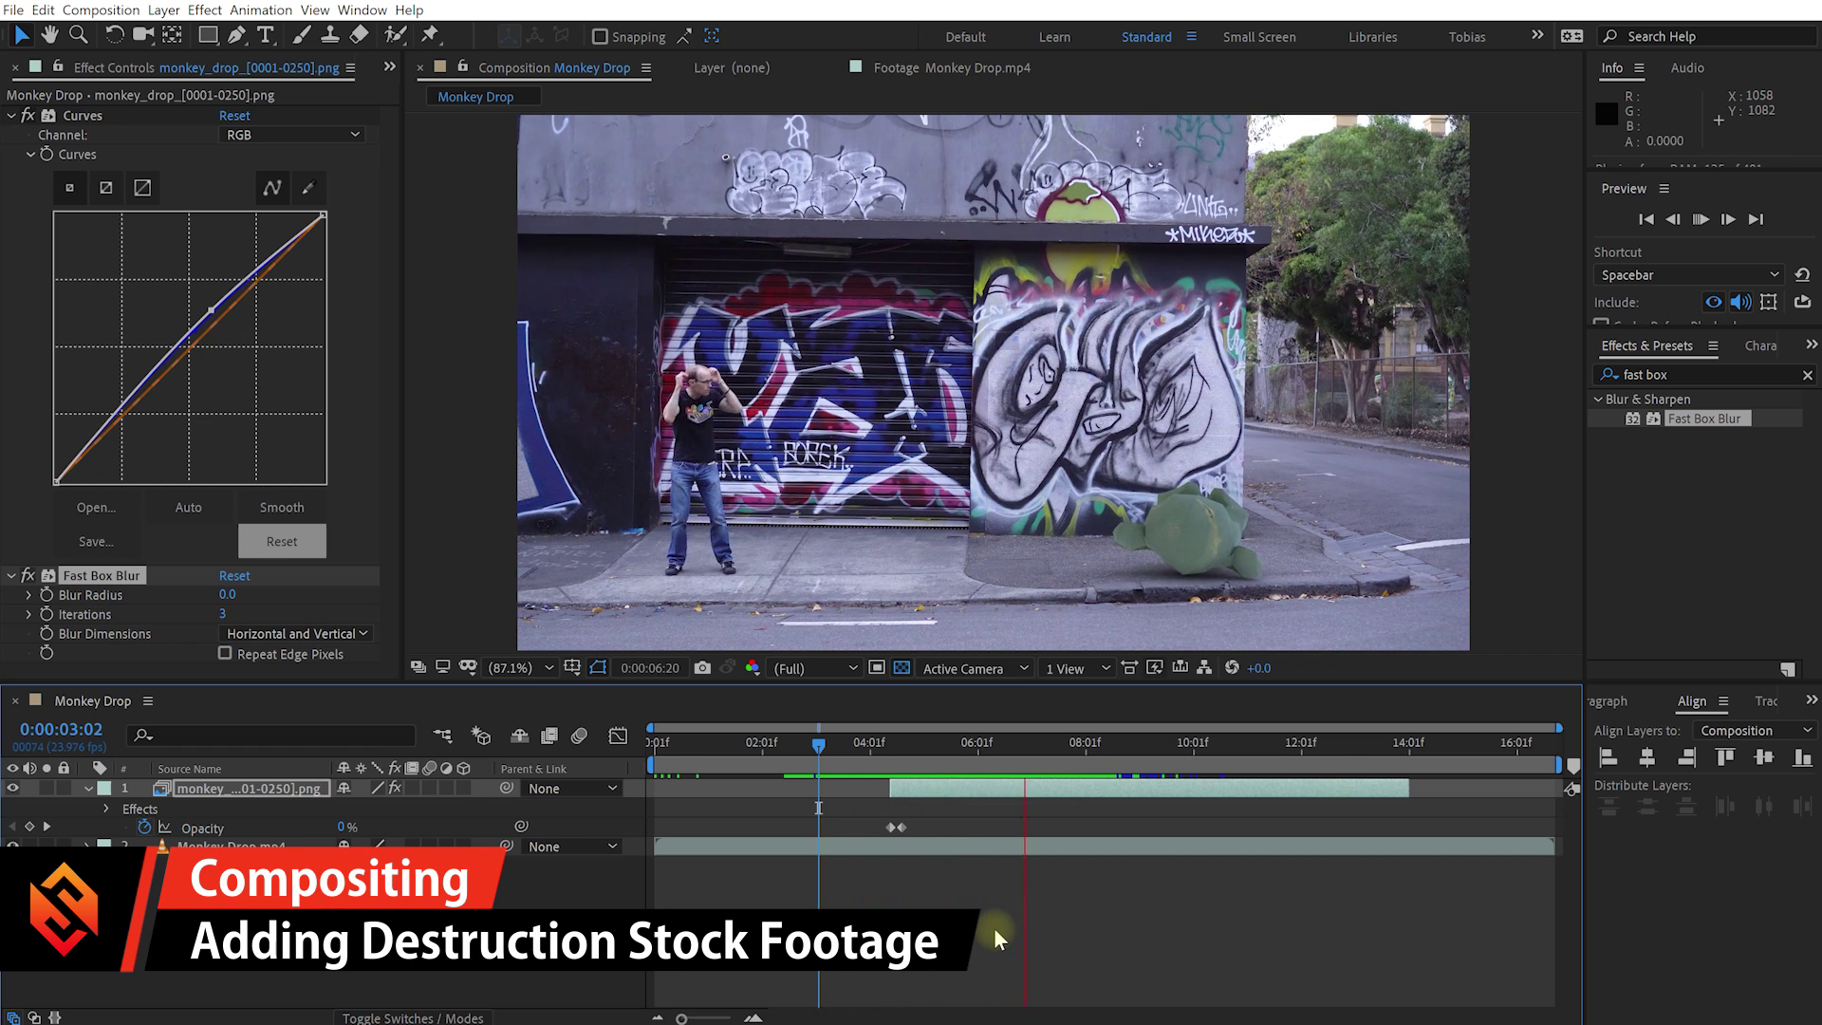
- Scrub the playhead back and forth through the monkey's impact frames
drag(1147, 744, 985, 765)
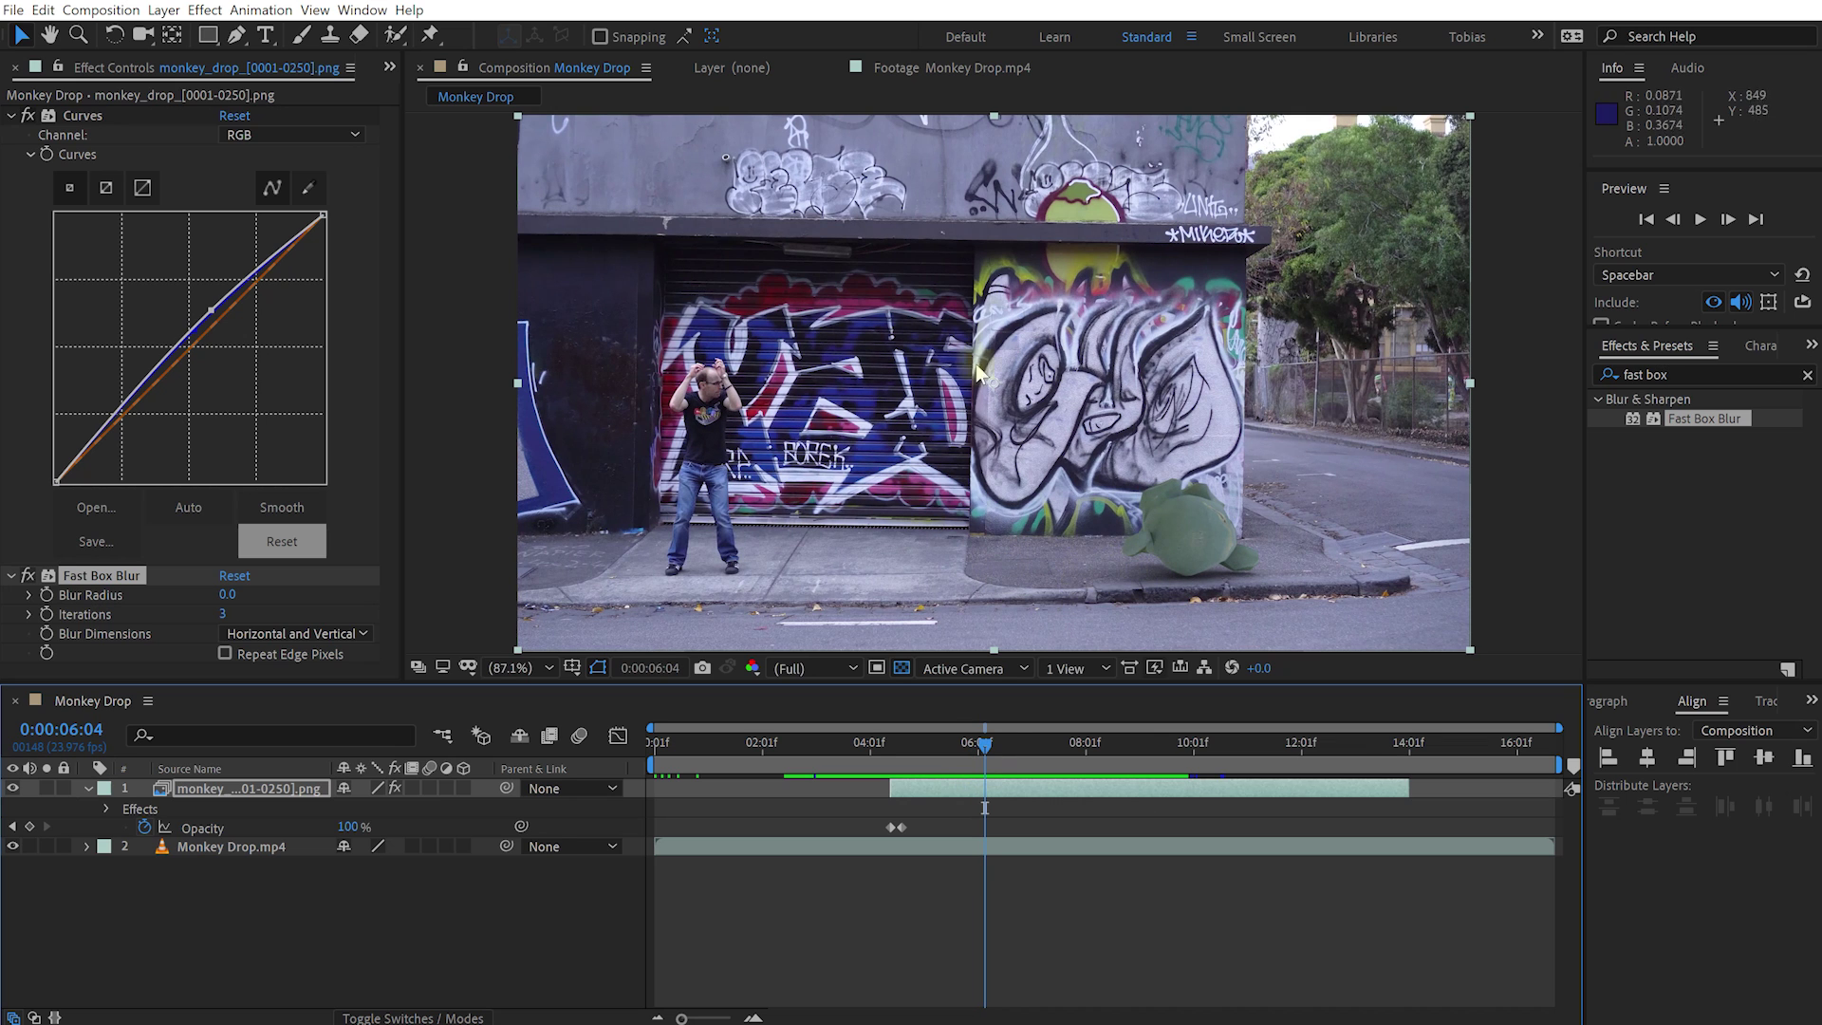
drag(1000, 746, 1018, 743)
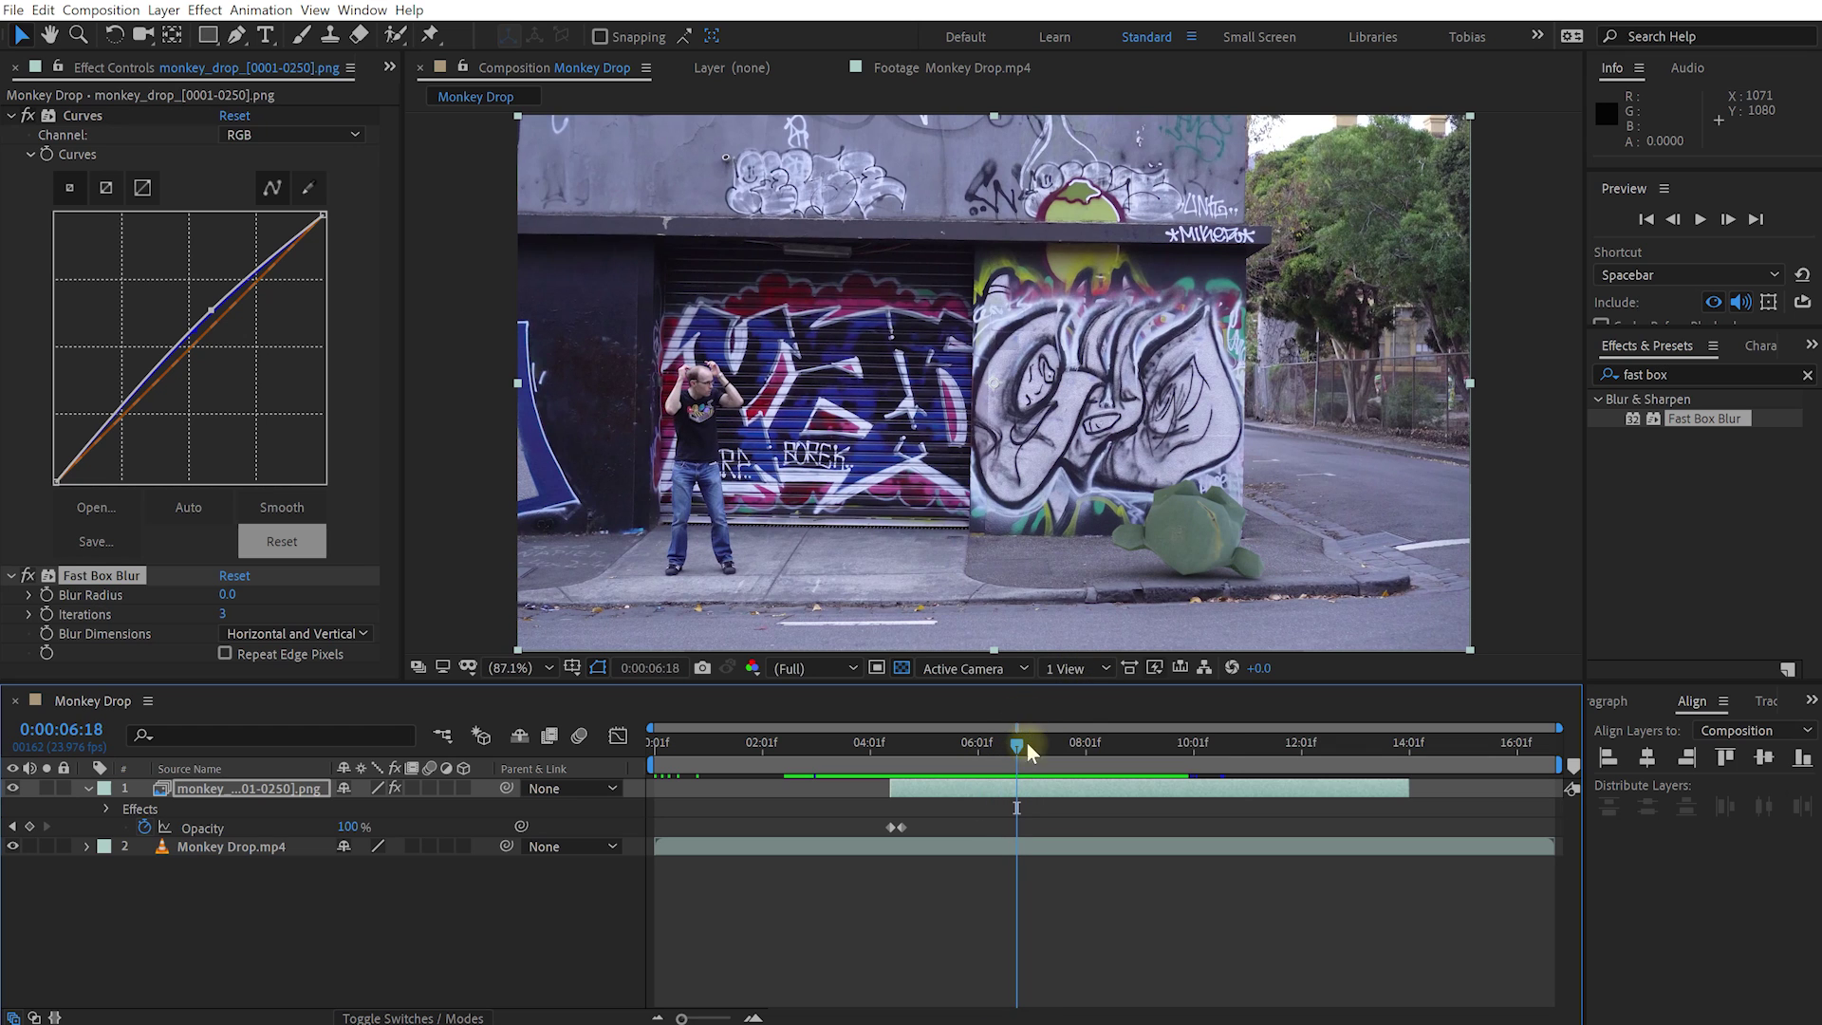
drag(1024, 742, 918, 761)
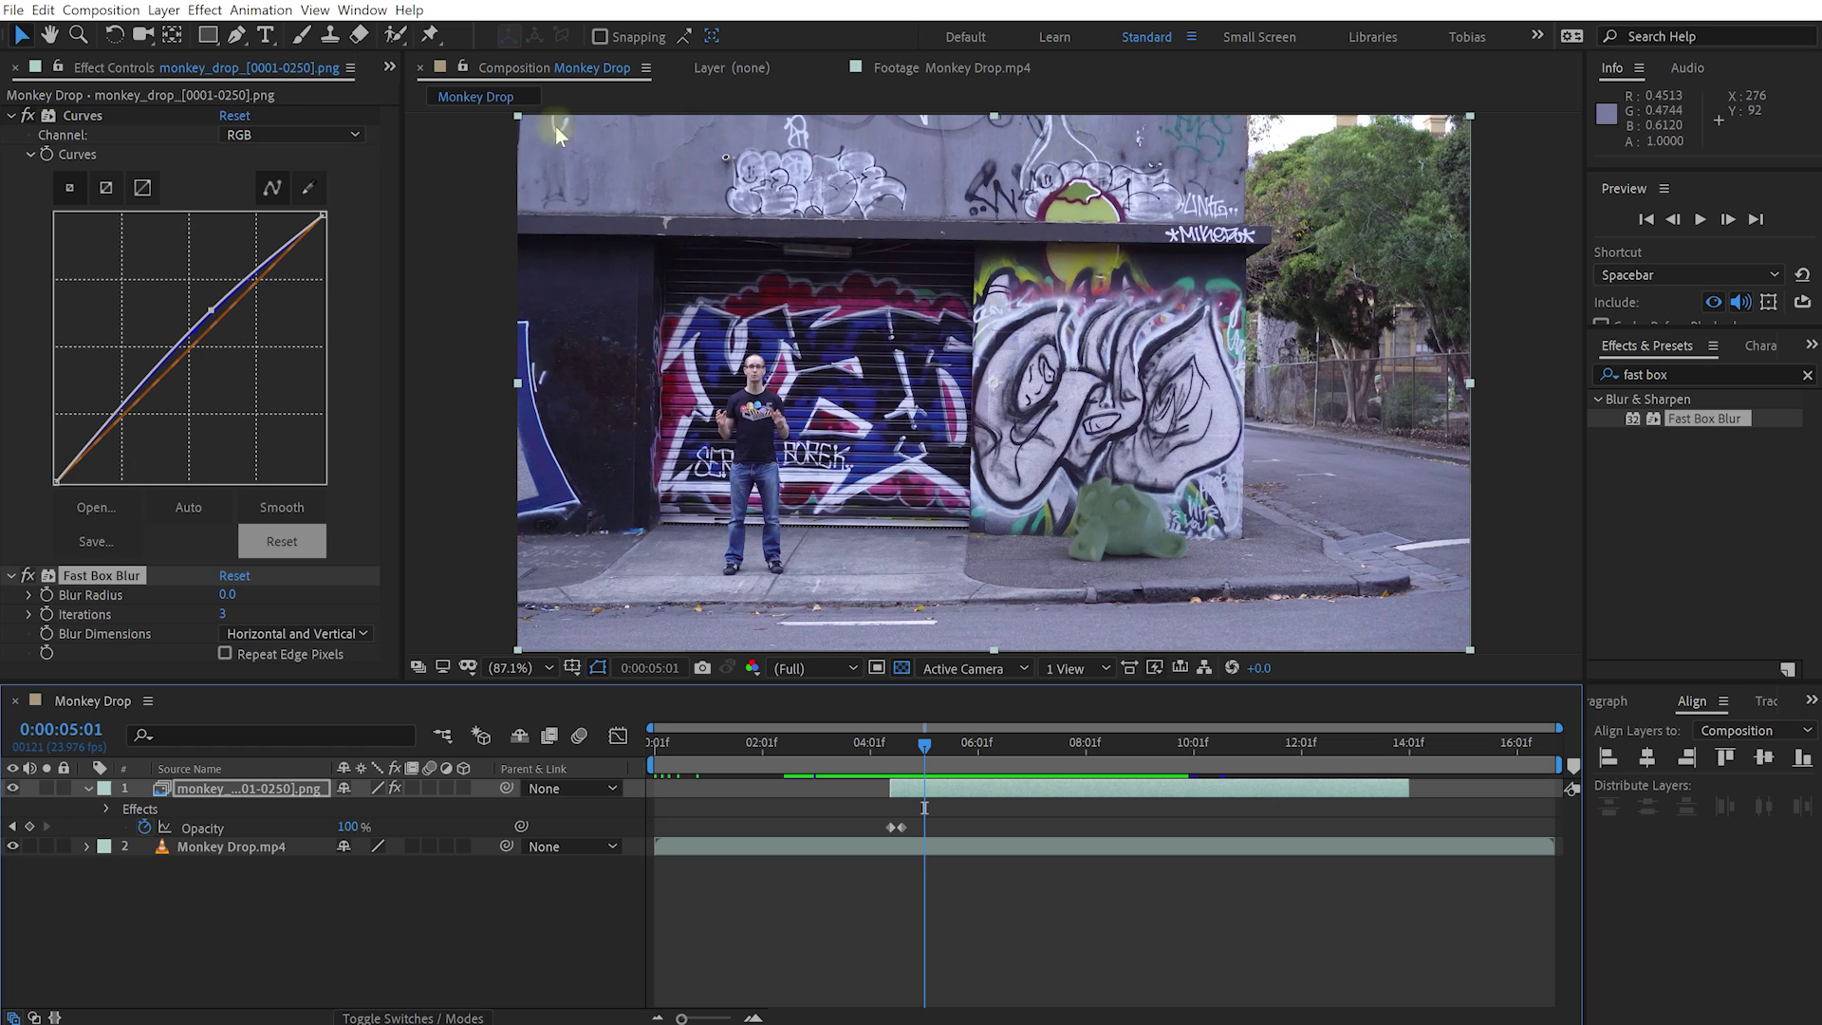
- Bring up the Project panel and select Ground cracks.jpg
click(389, 67)
click(443, 96)
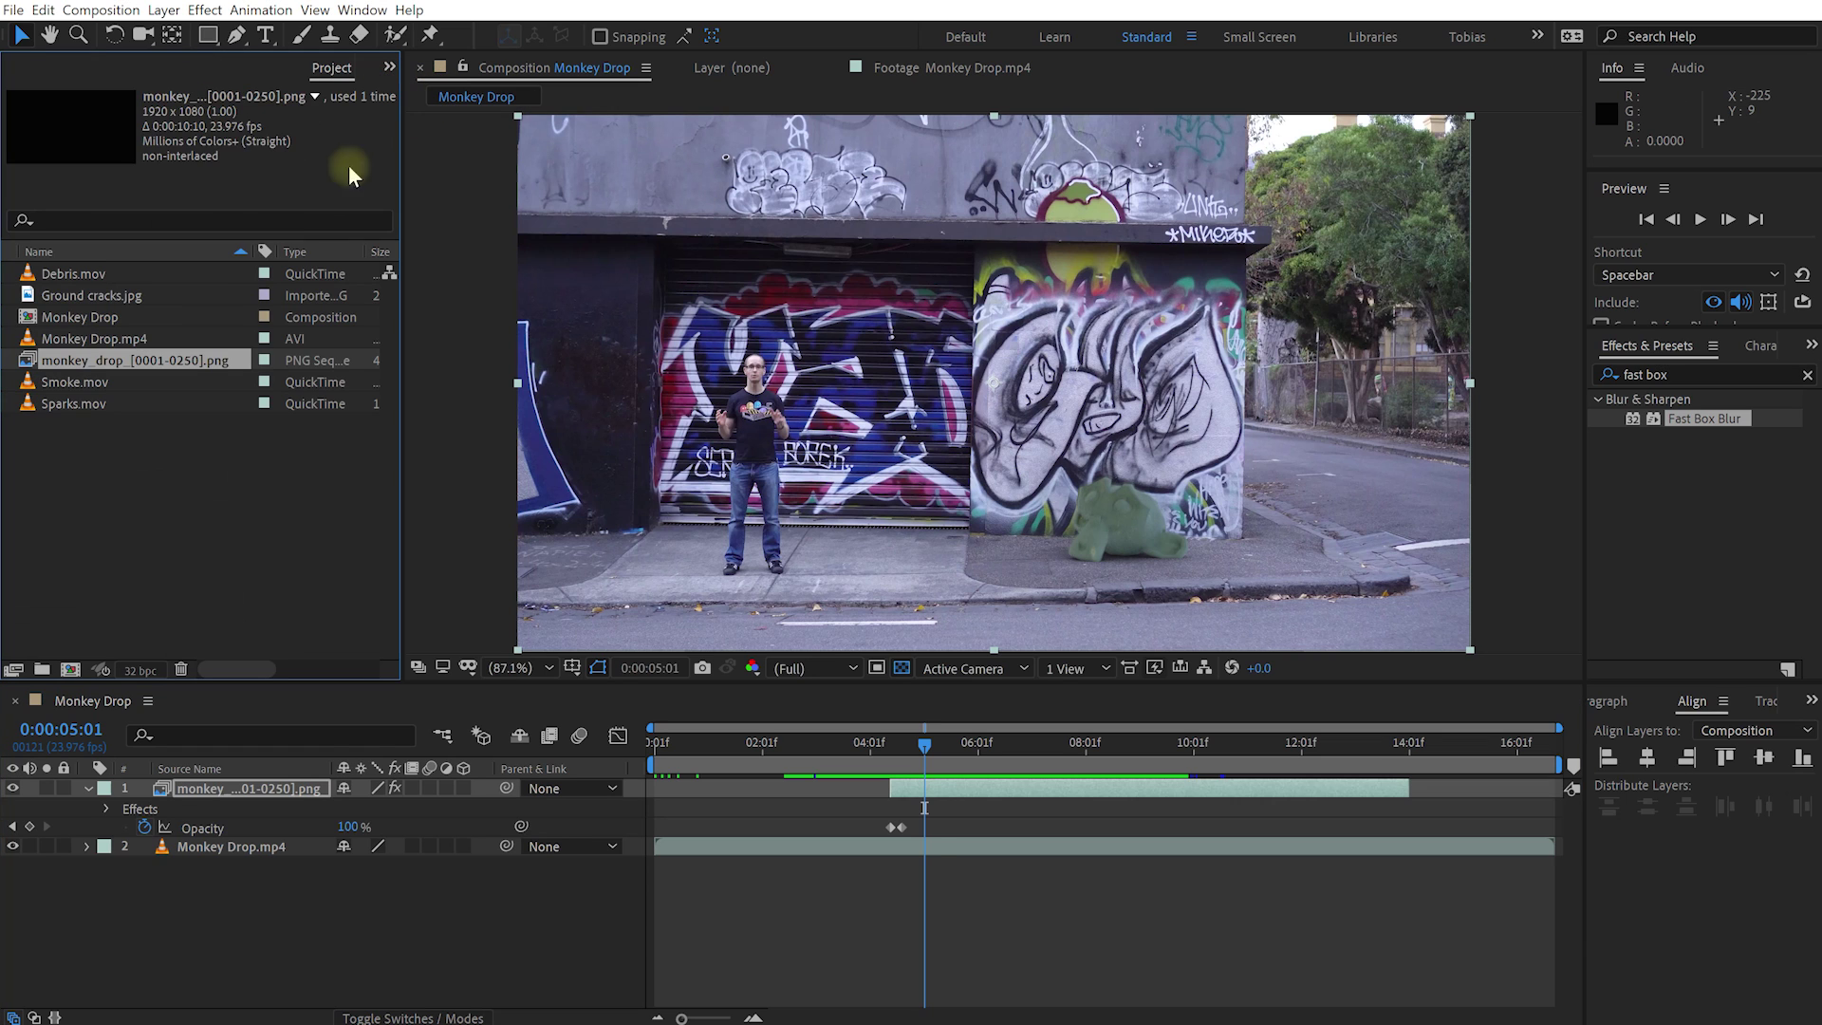
click(176, 489)
click(81, 295)
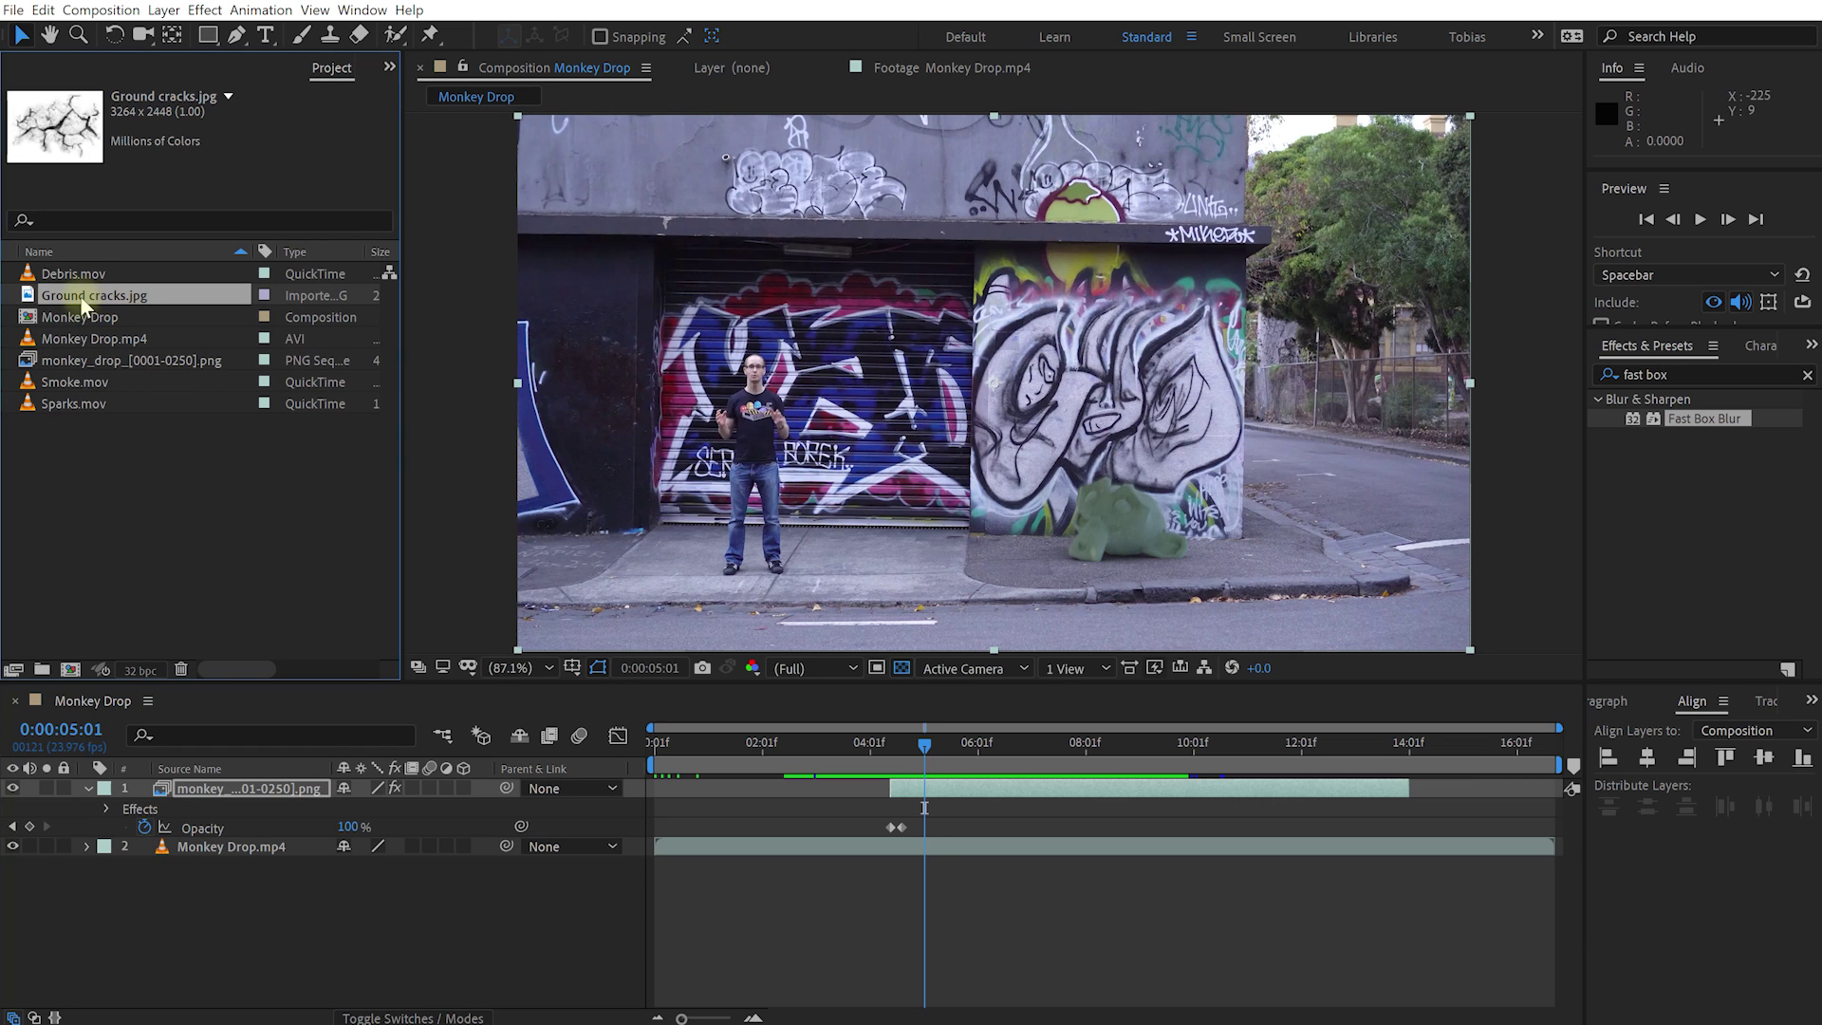
- Place Ground cracks.jpg below the monkey layer, scale it down evenly, and make it 3D
drag(79, 294, 230, 828)
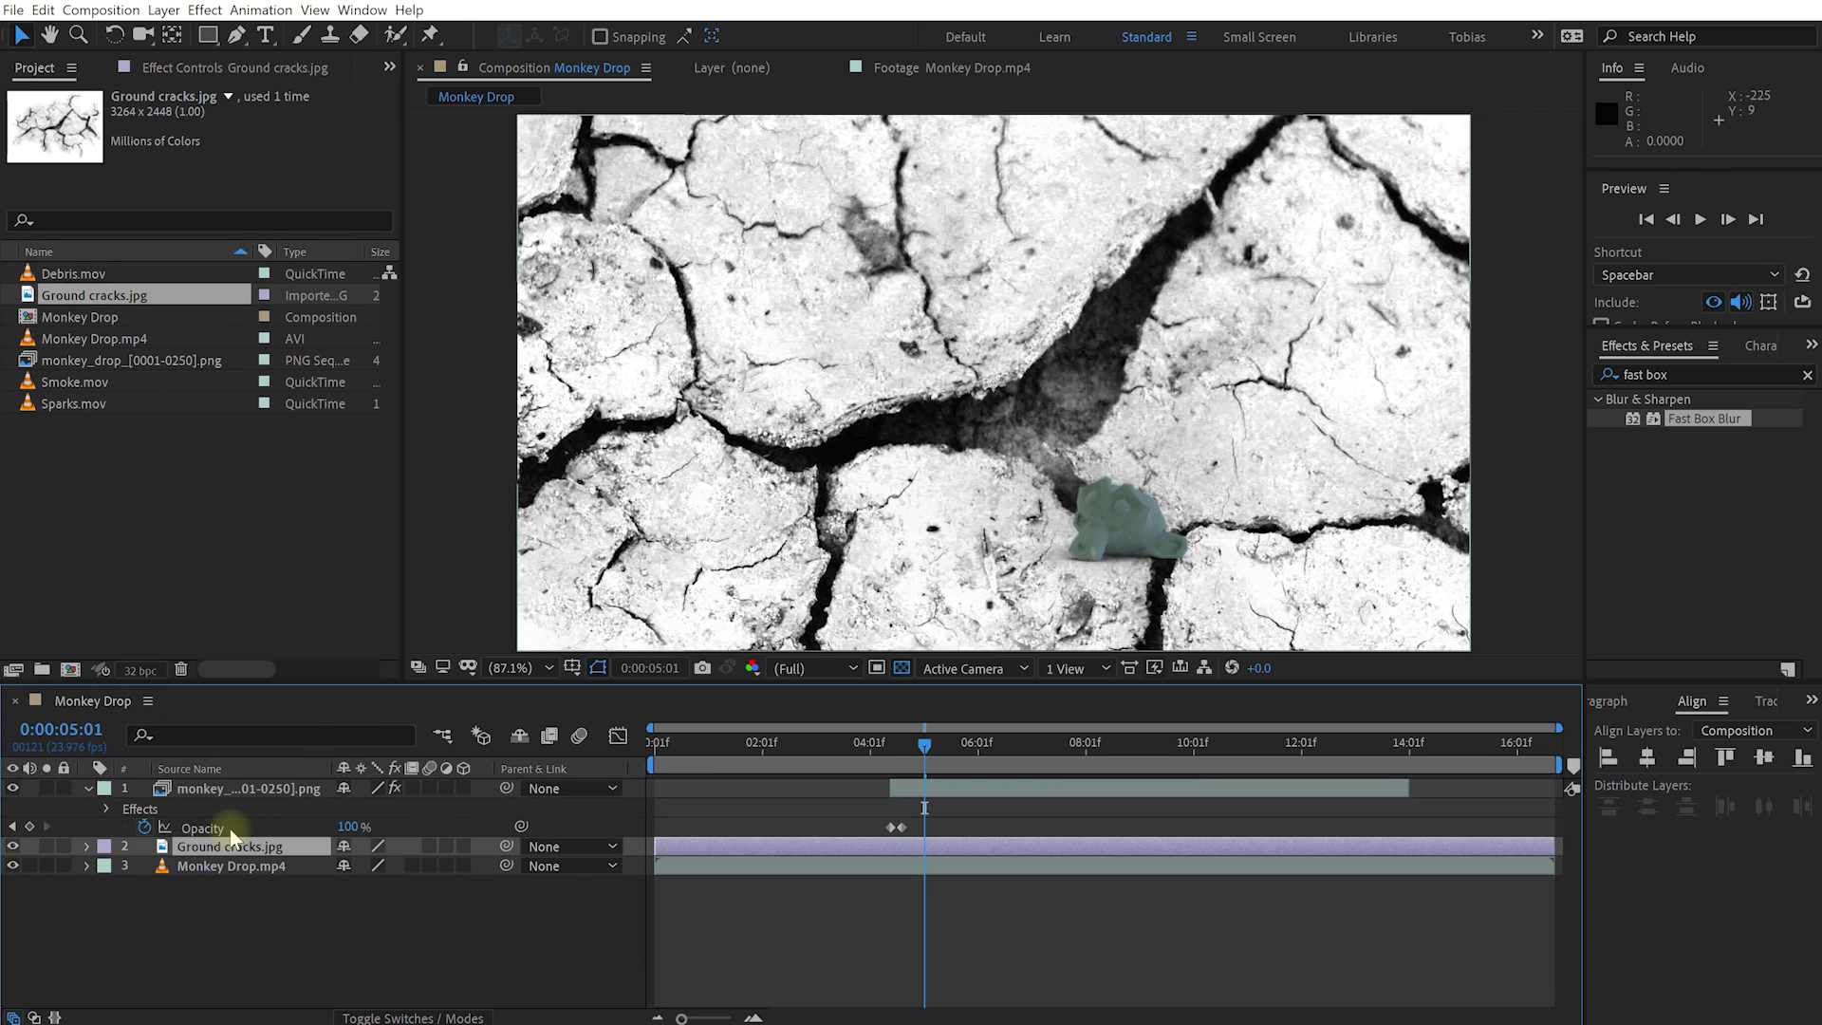
scroll(1210, 379, down, 2)
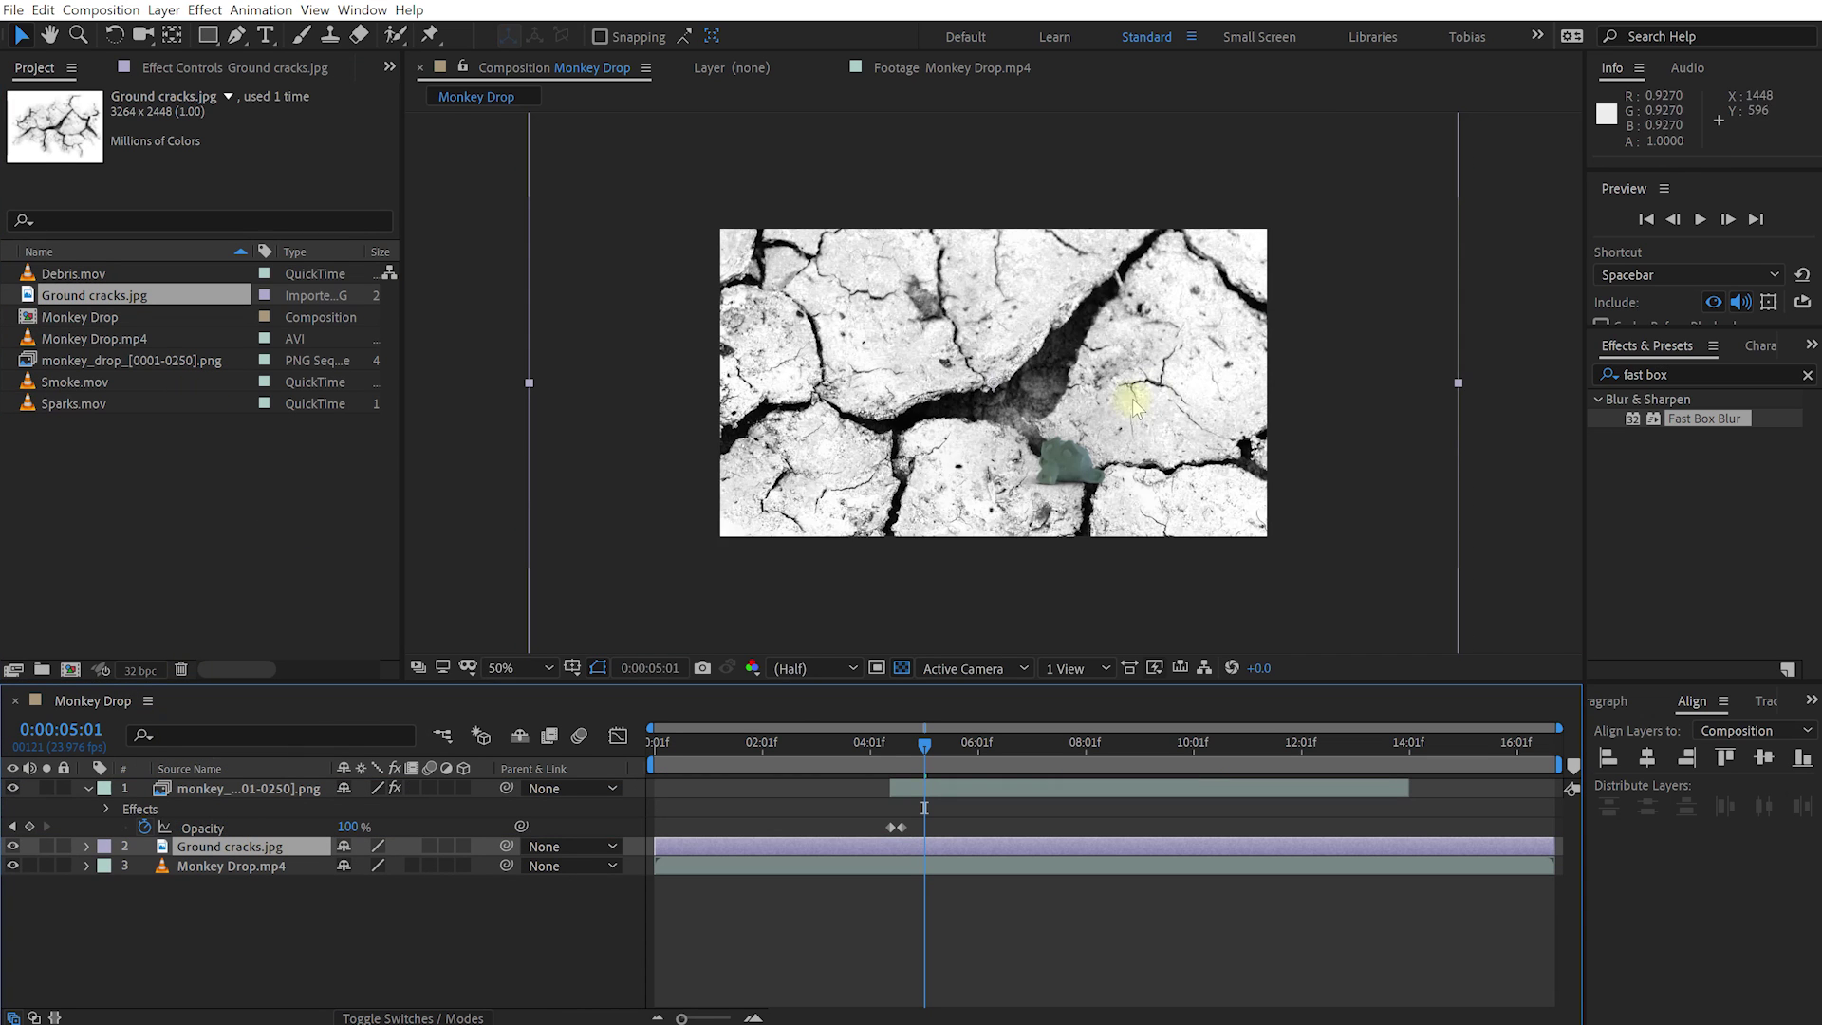
scroll(1229, 468, down, 2)
drag(1225, 556, 1086, 448)
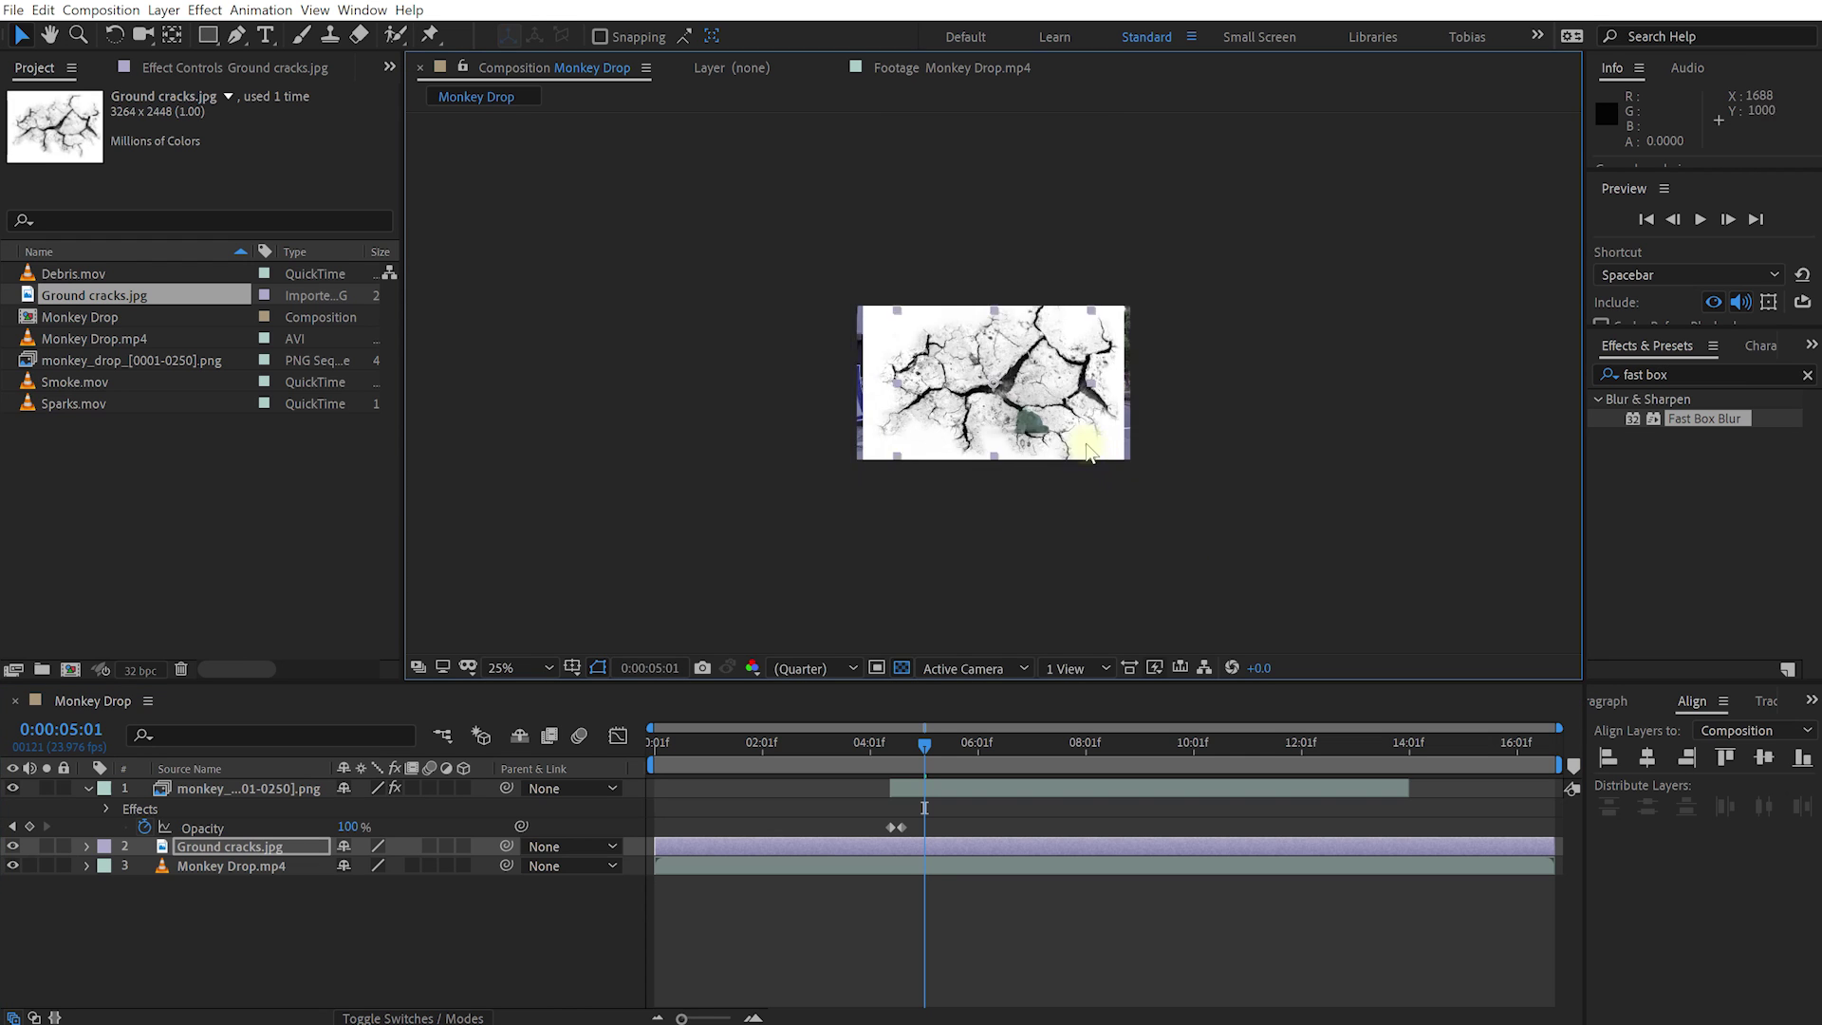
key(alt+slash)
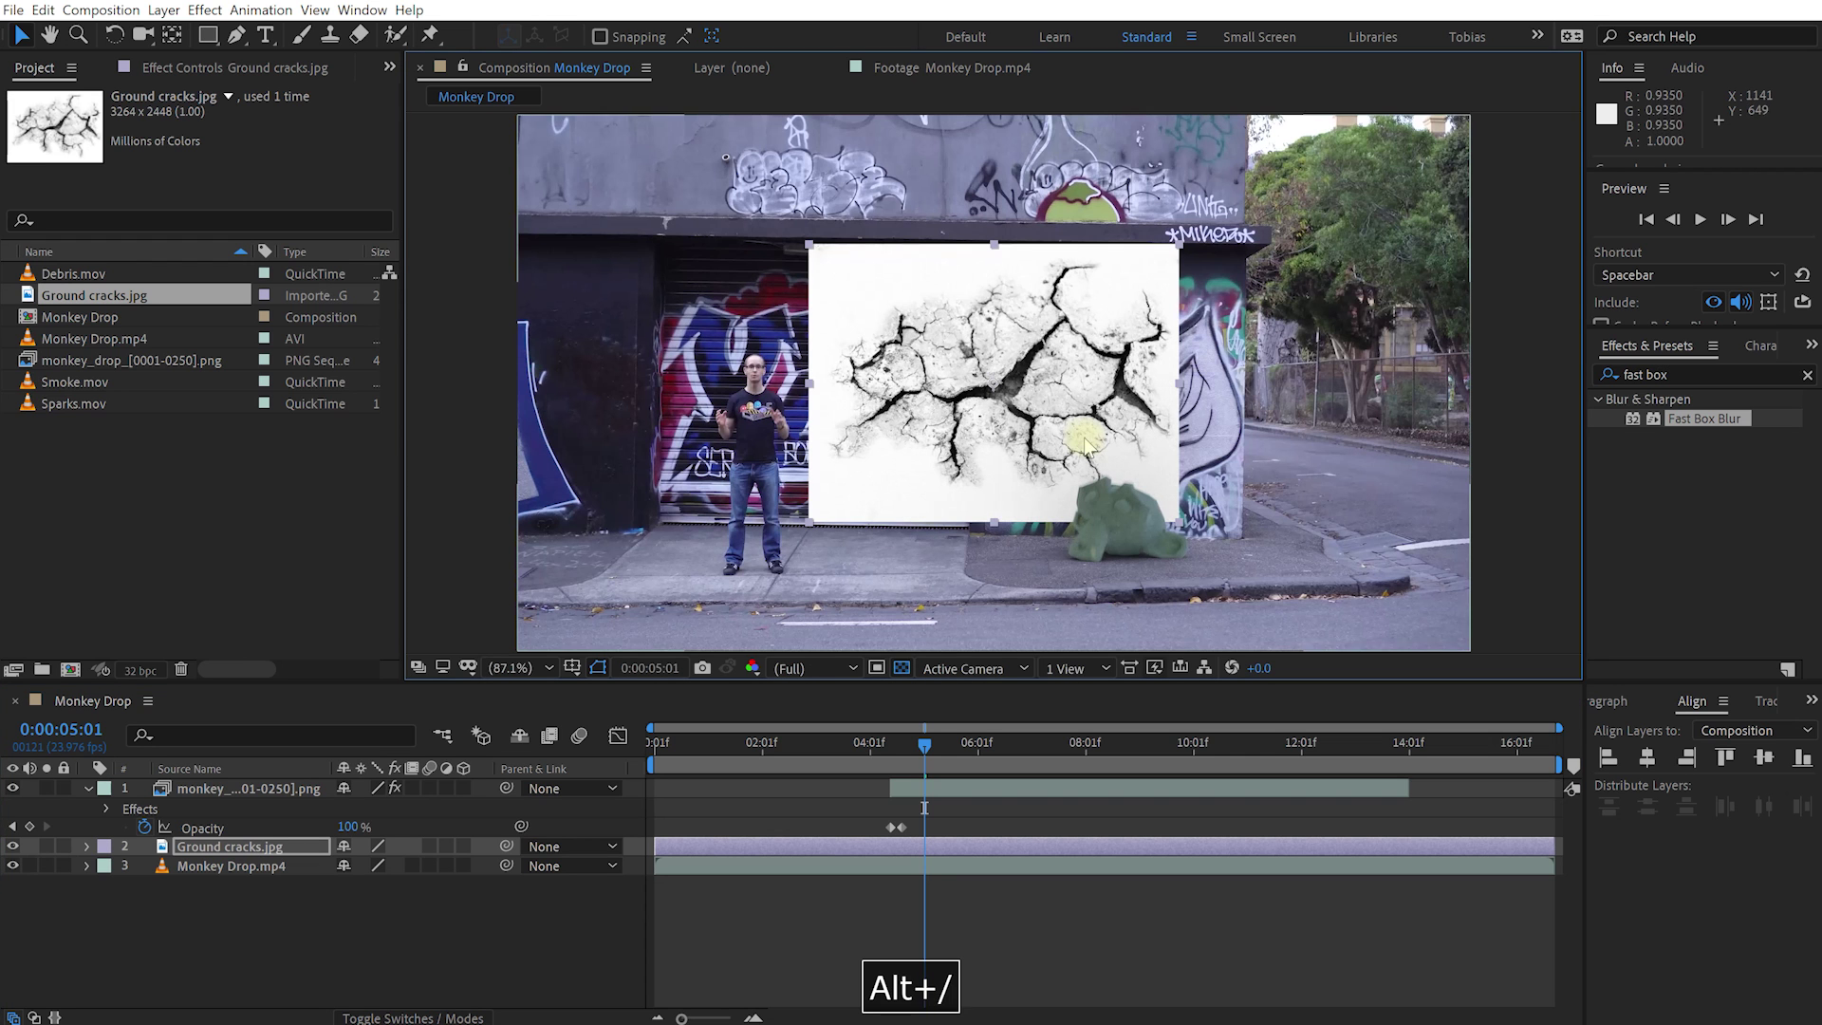
drag(1180, 522, 1156, 583)
click(463, 847)
- Tilt the cracks layer flat onto the pavement and nudge it slightly lower
key(w)
drag(1160, 539, 1160, 499)
key(v)
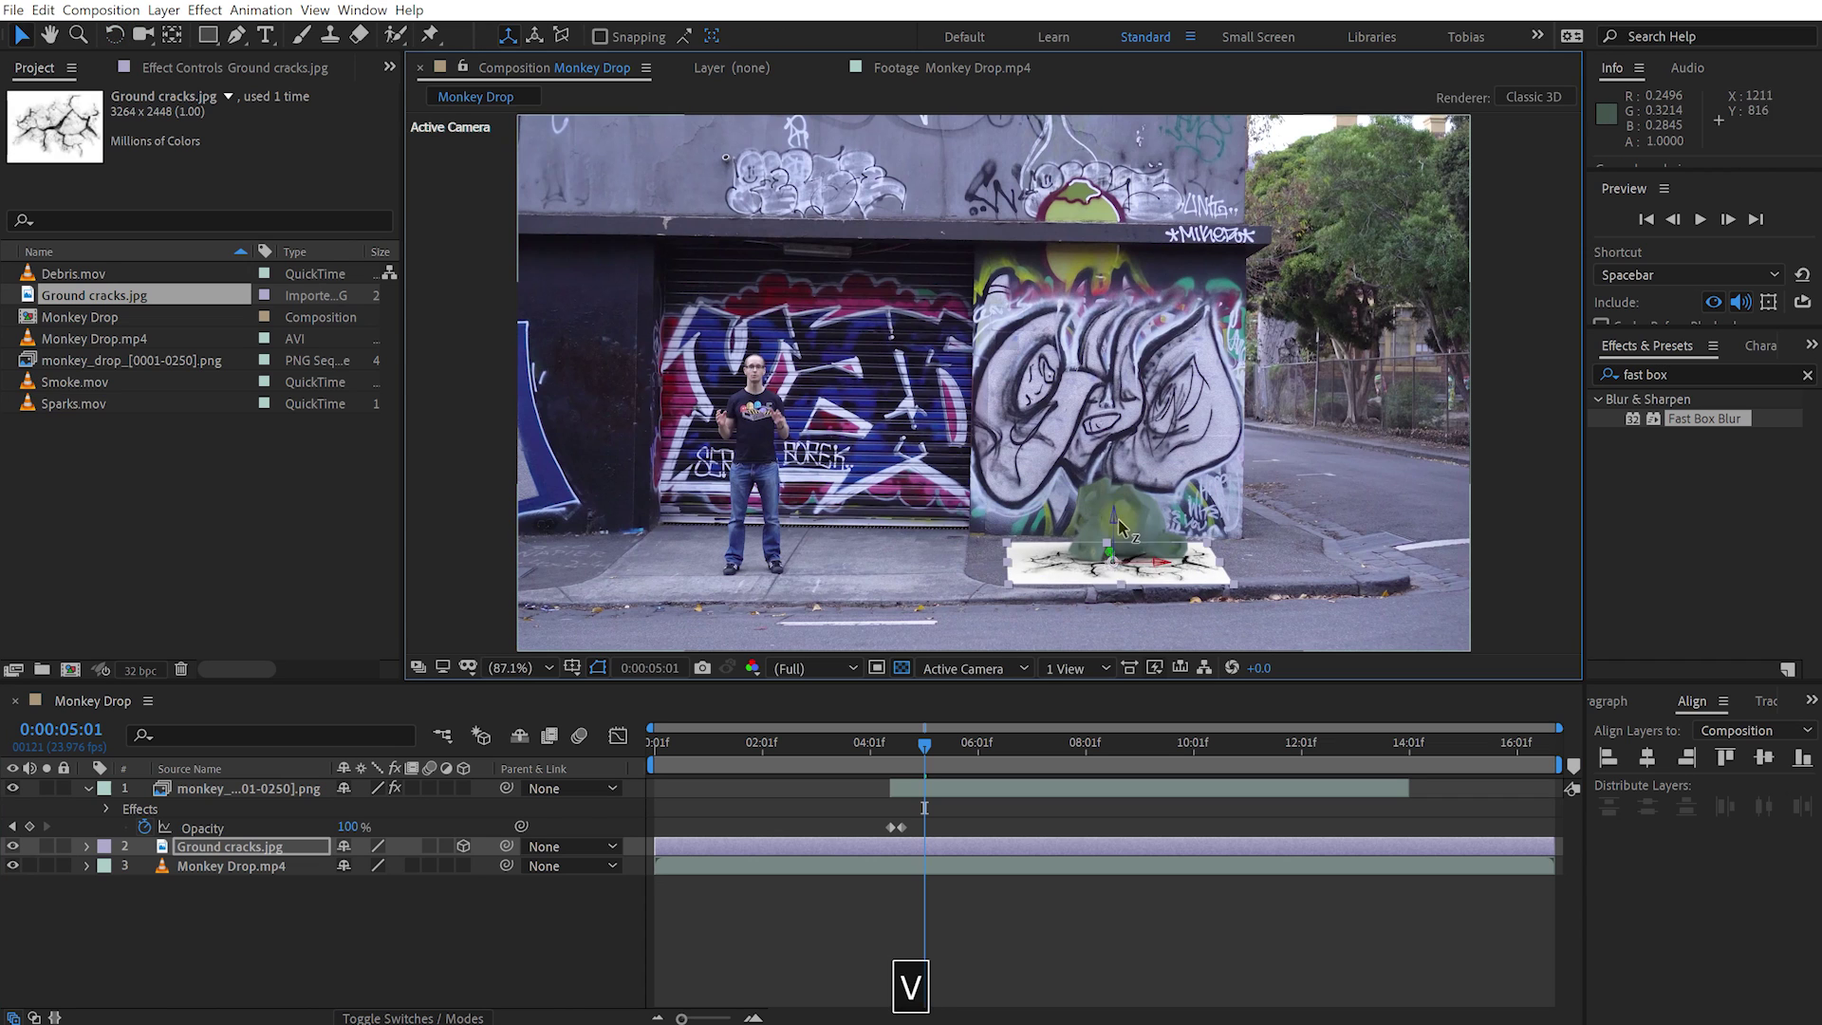
key(w)
key(v)
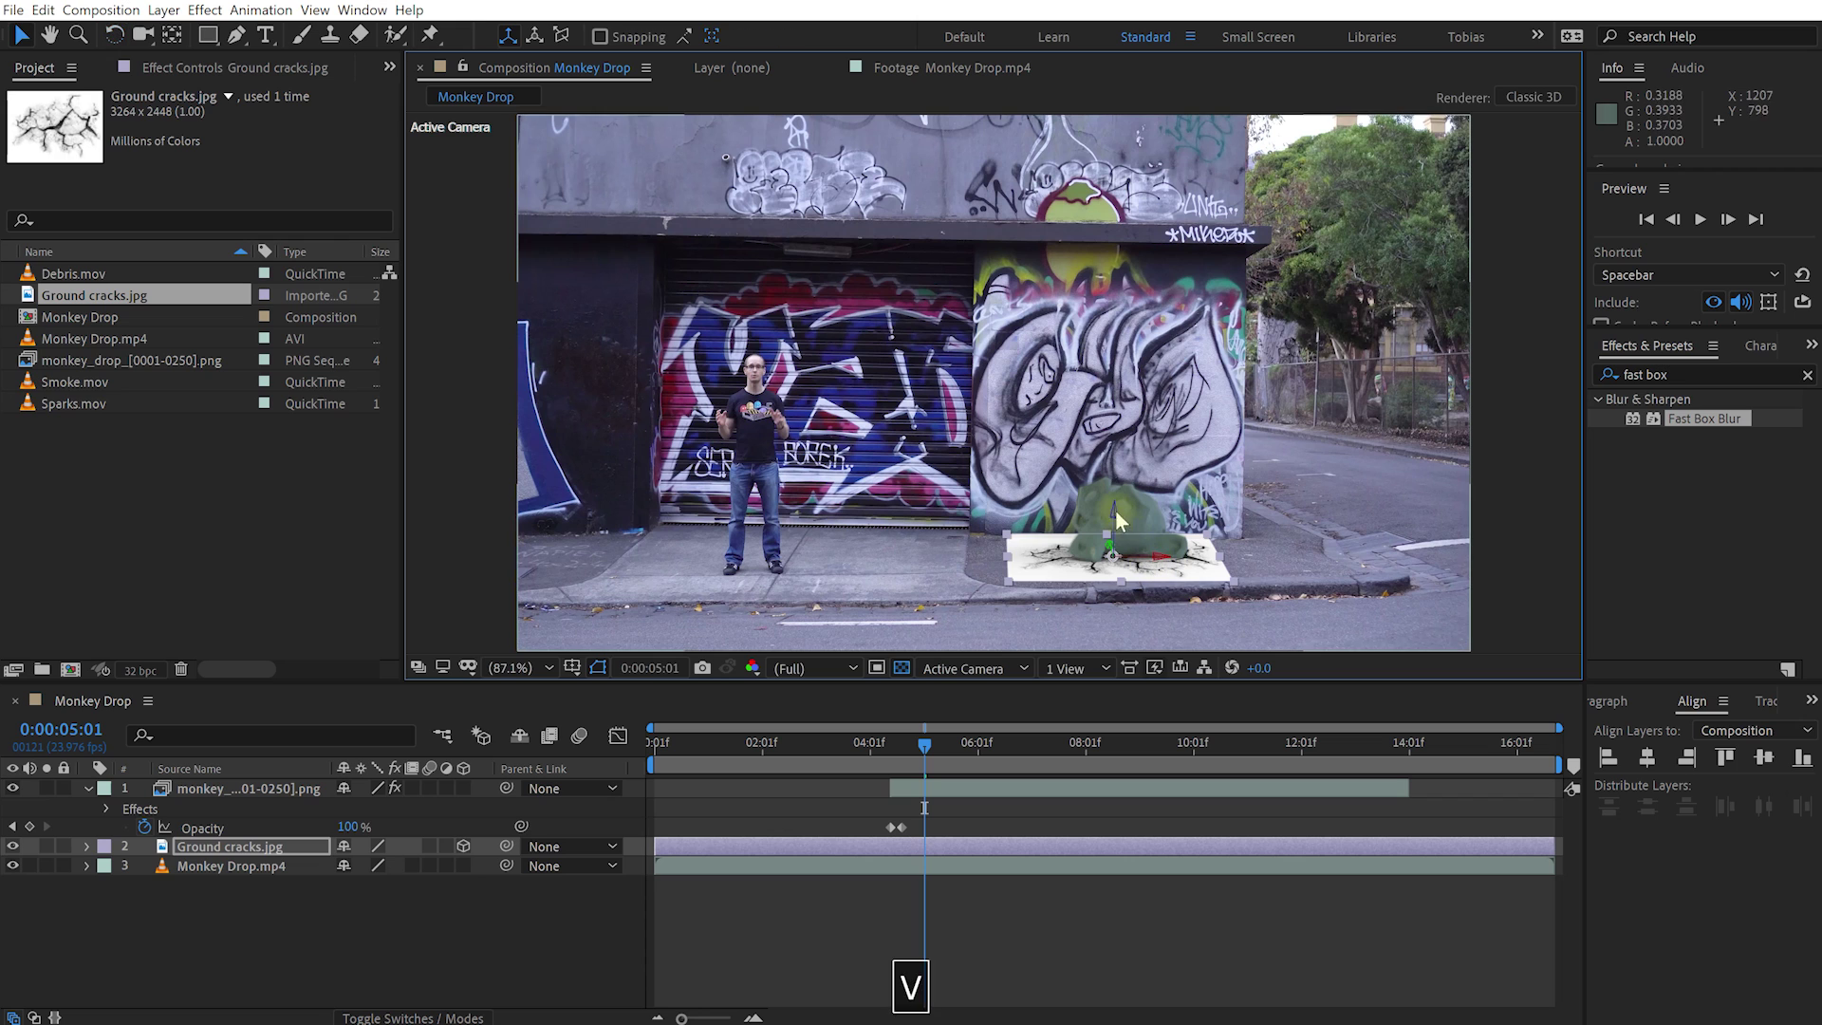
drag(1116, 518, 1116, 520)
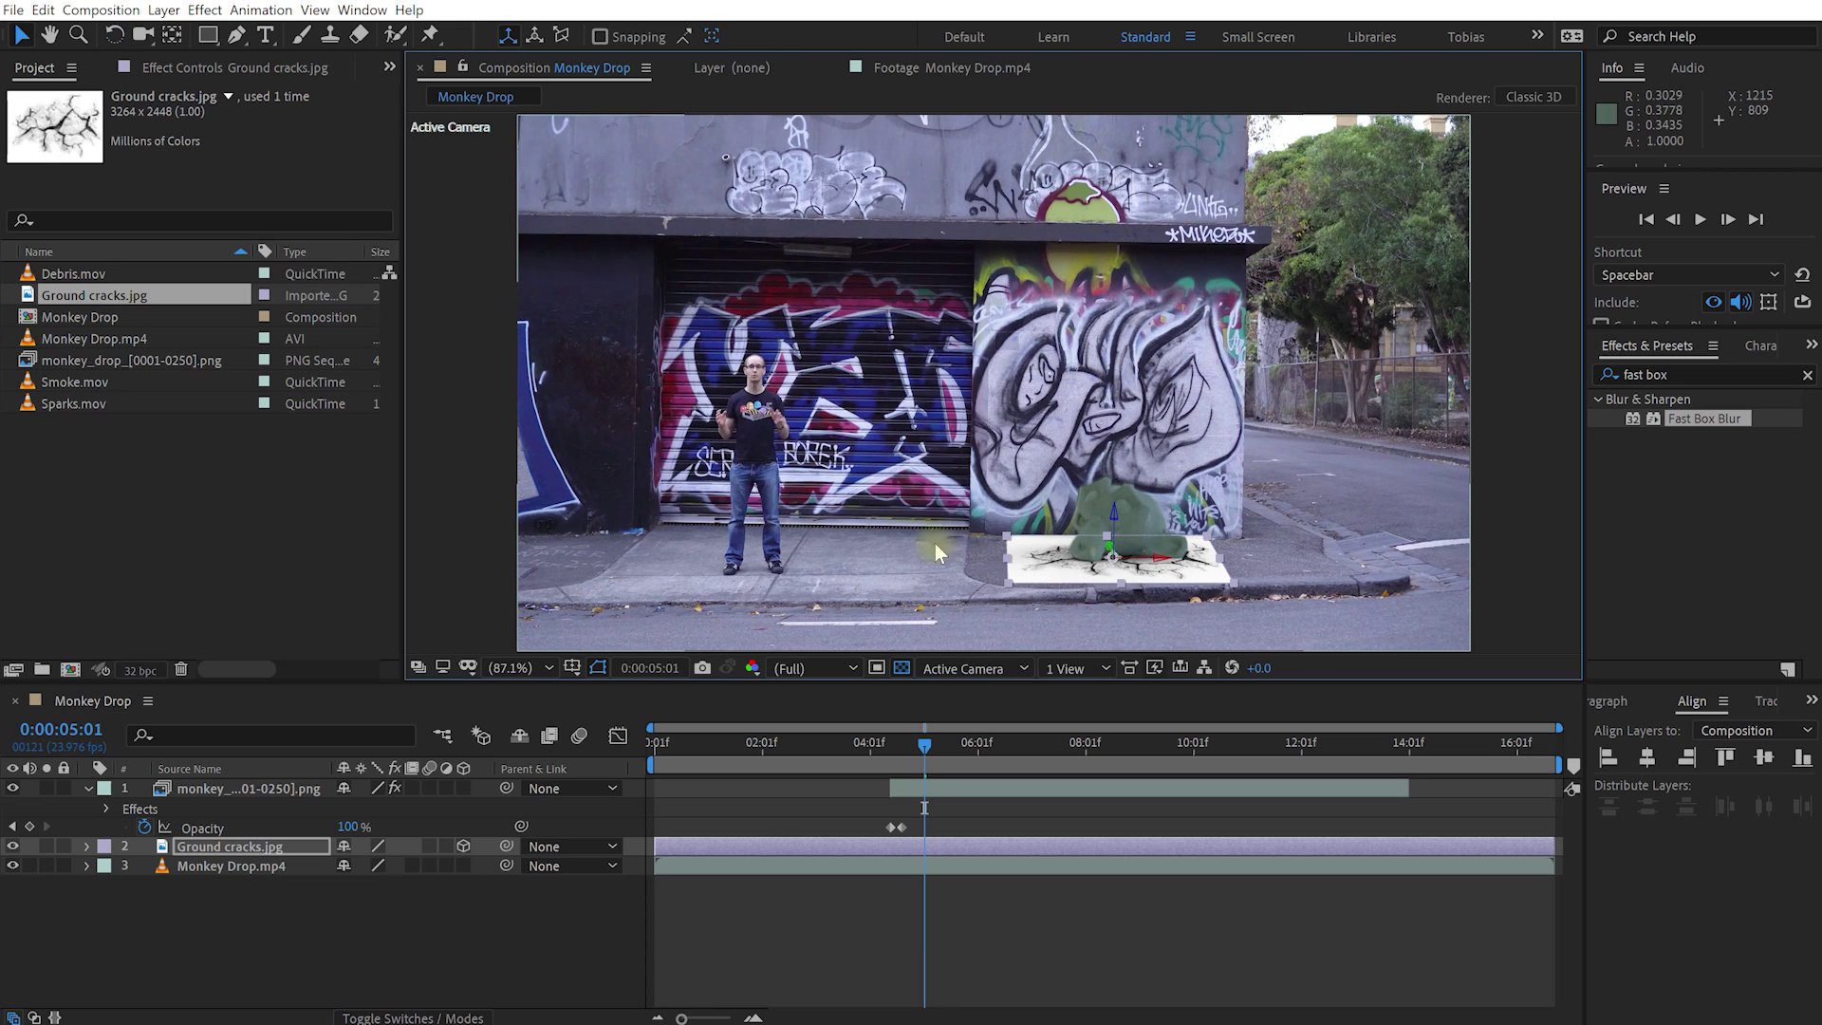
- Set the Ground cracks layer's blend mode to Multiply
key(F4)
click(385, 841)
click(458, 93)
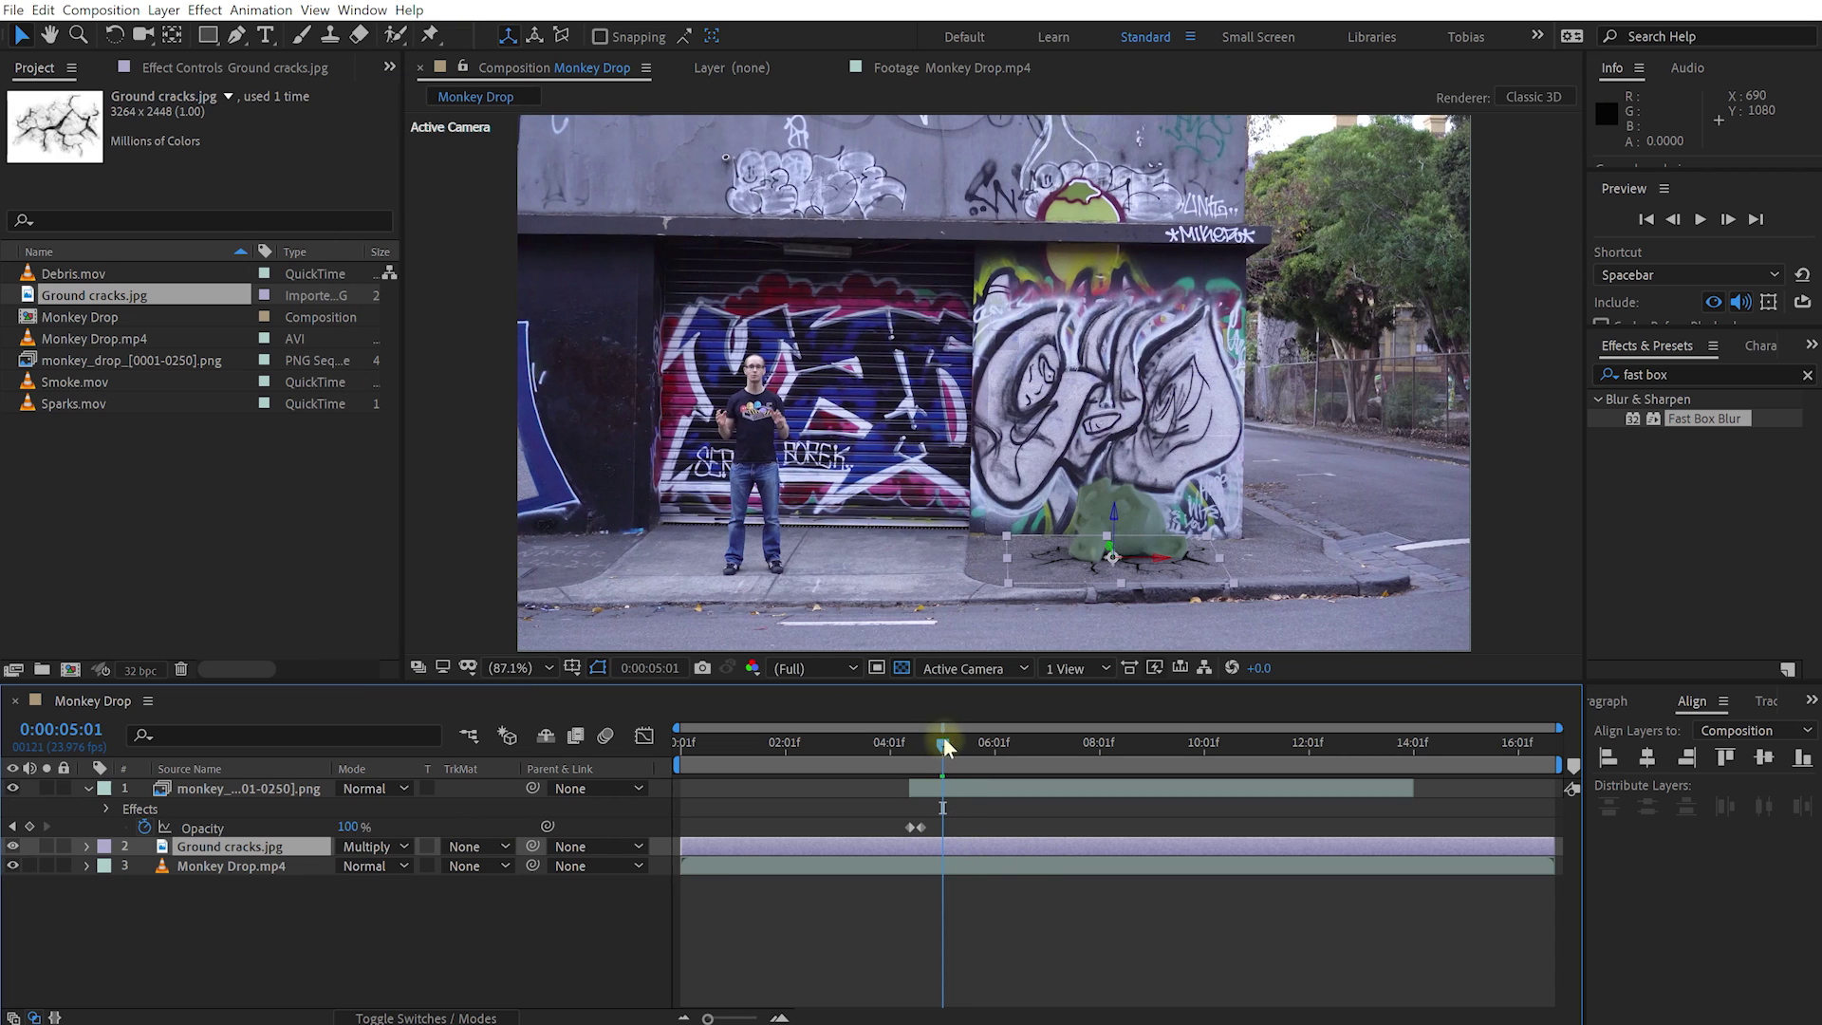
- Trim the Ground cracks layer to start at 0:00:05:01 and scrub to check the fall
key(alt+bracketleft)
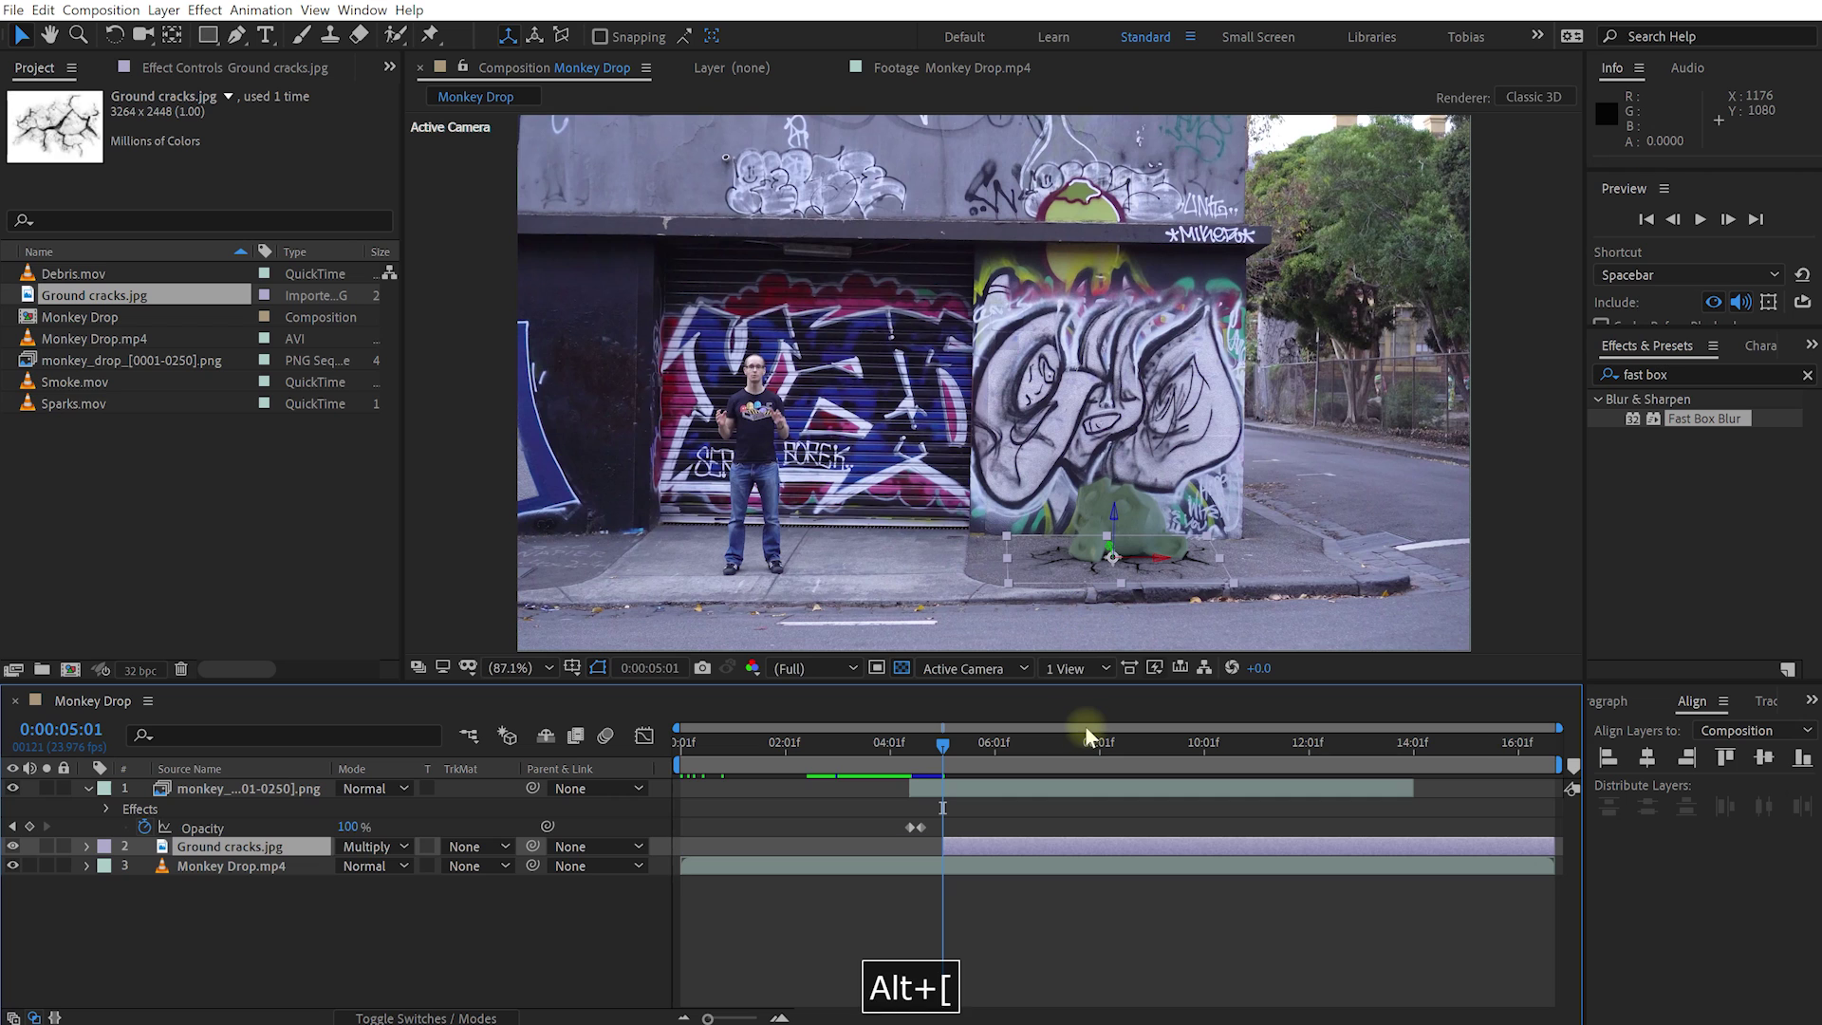
click(940, 745)
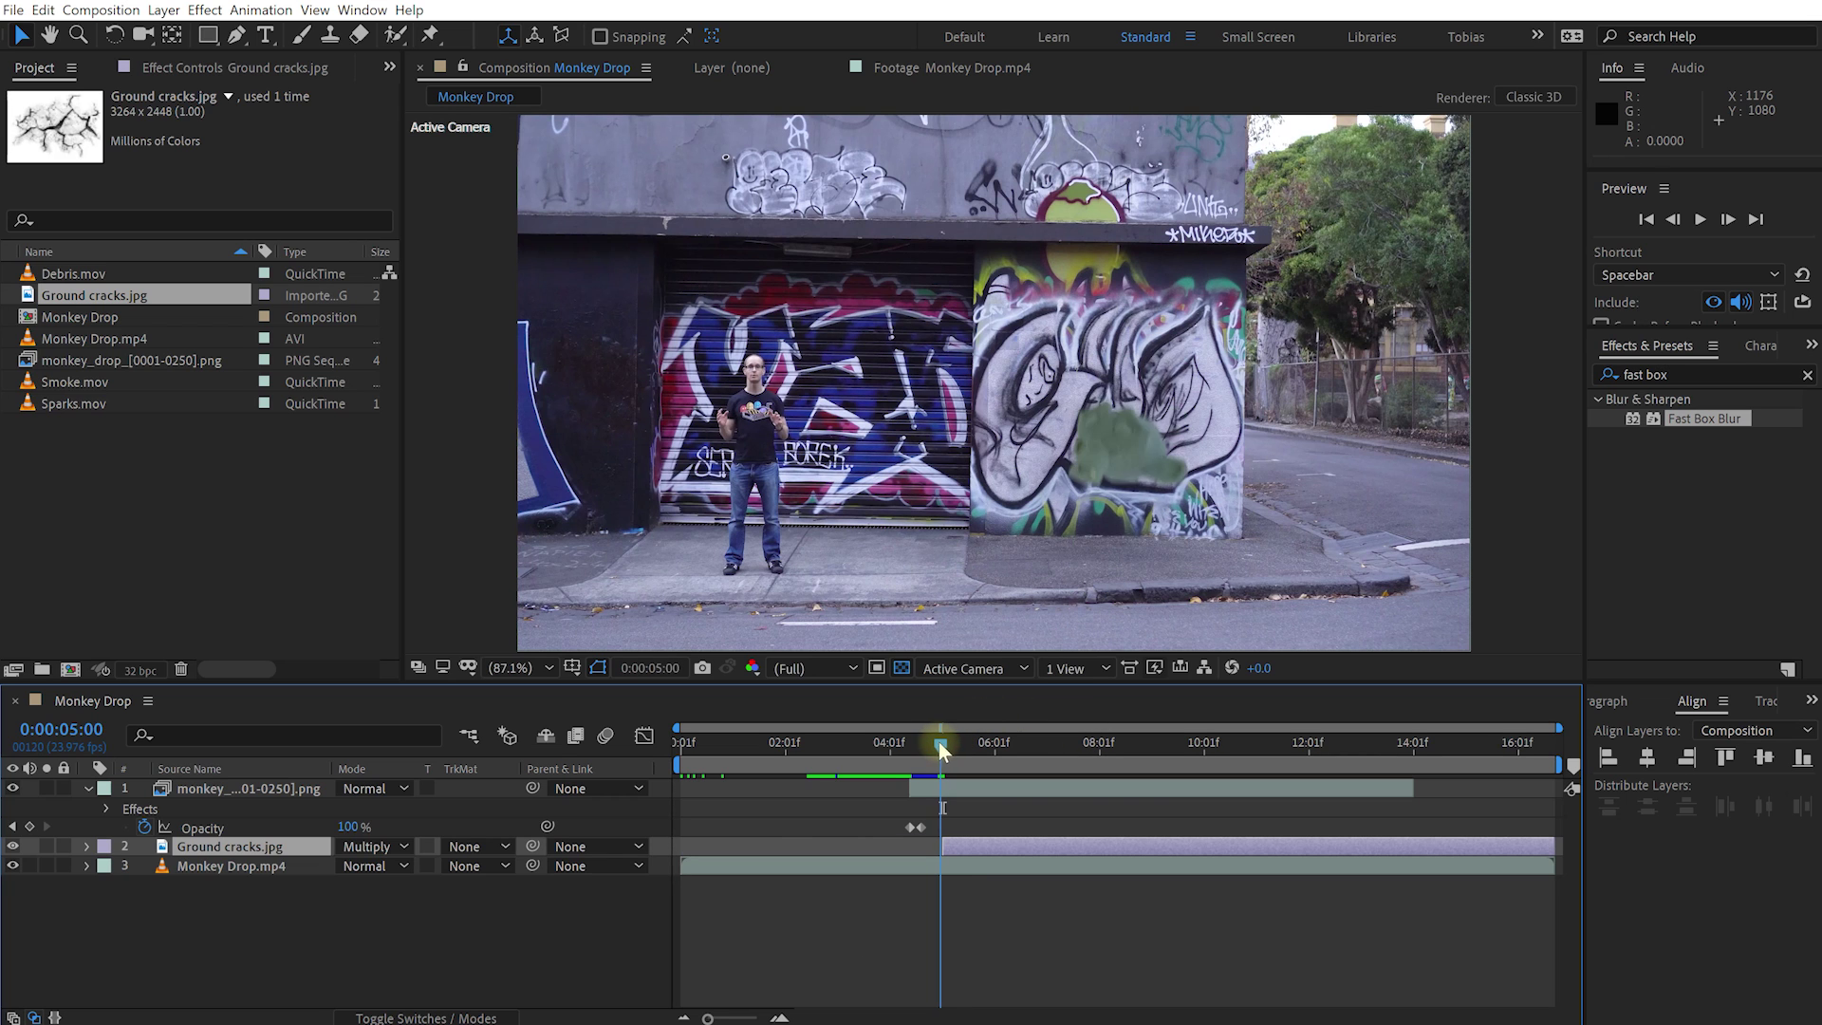
drag(940, 745, 942, 750)
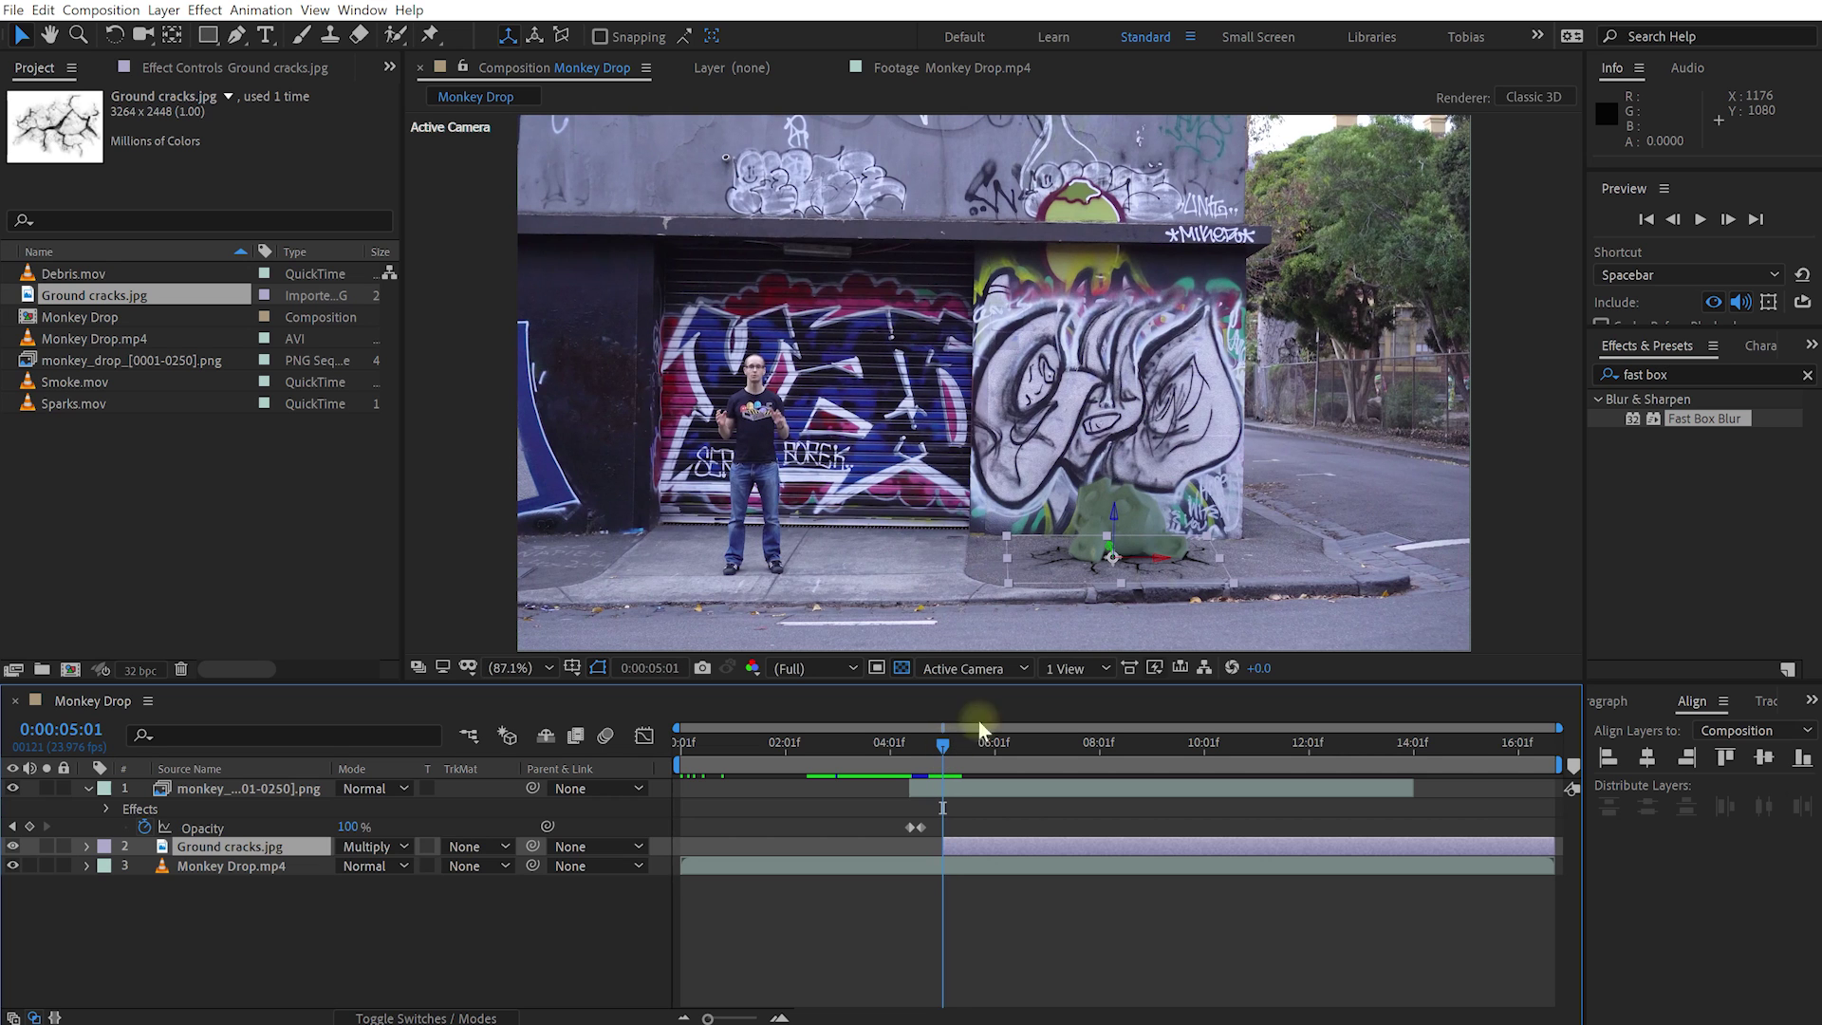
- Zoom in and centre the viewer on the cracks at the impact frame
scroll(1154, 572, up, 1)
key(space)
drag(1153, 572, 1144, 445)
scroll(1142, 438, up, 4)
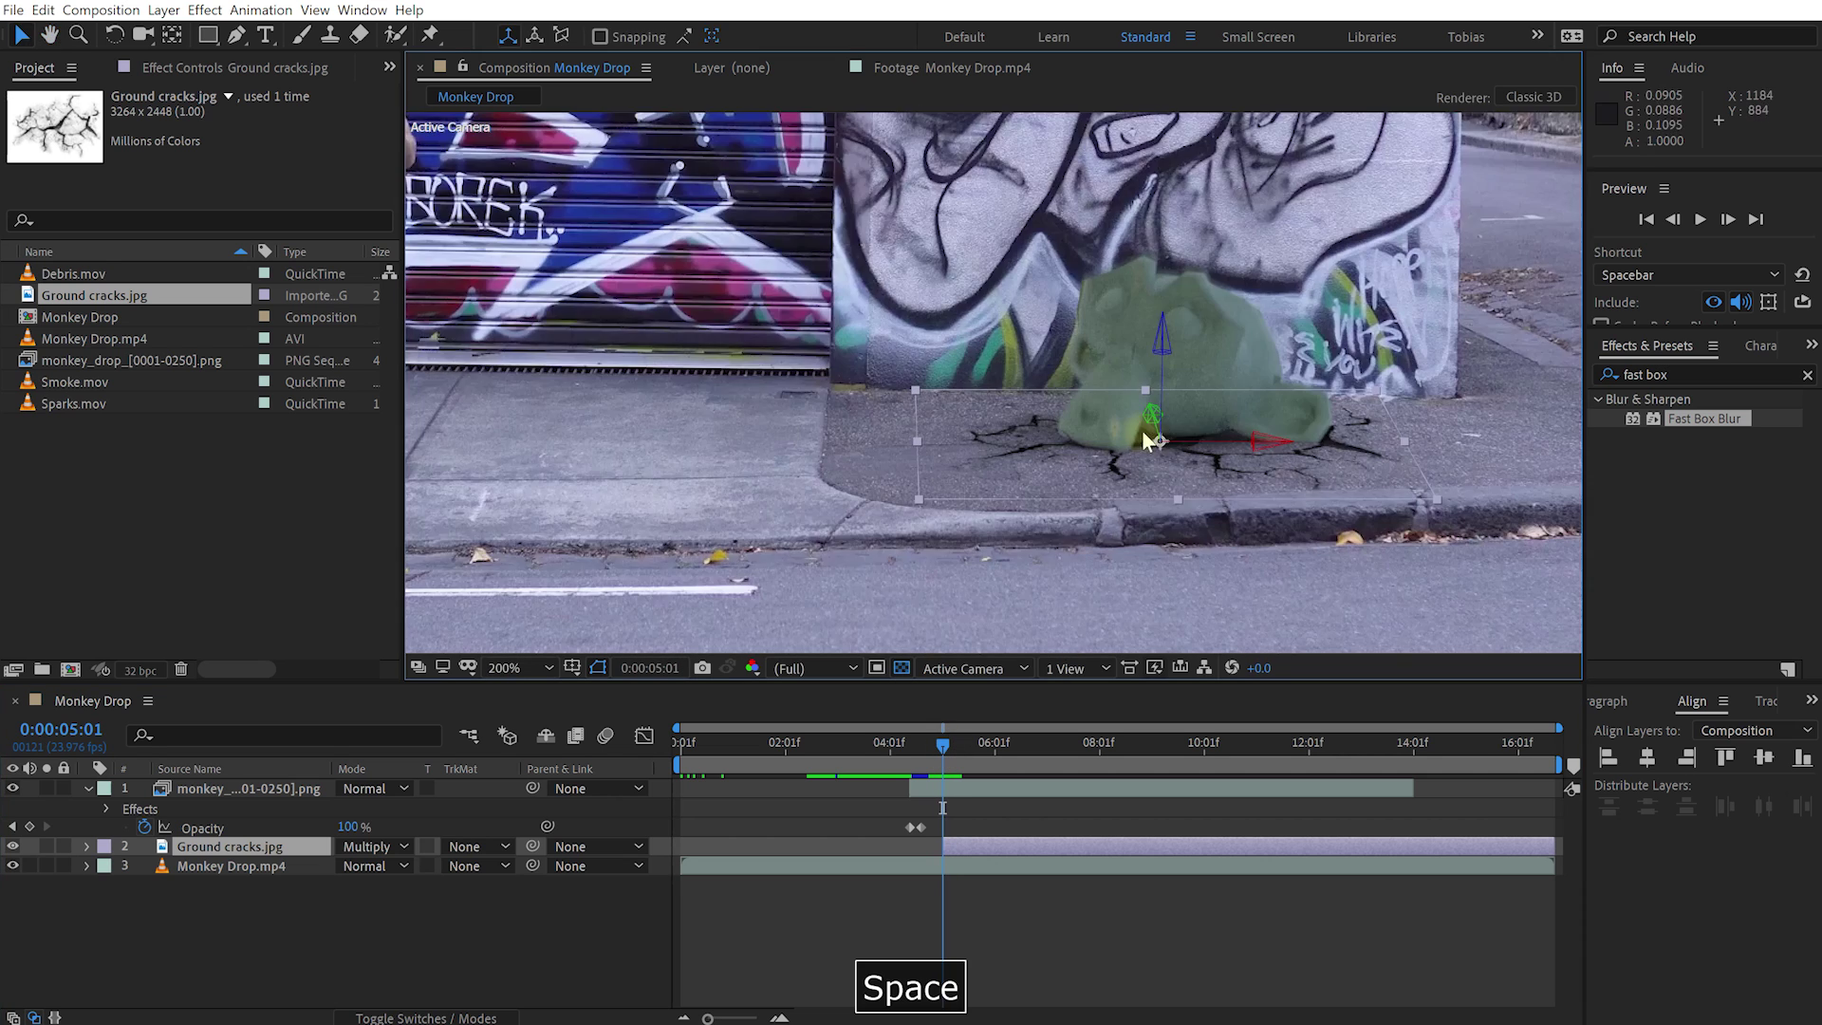
drag(1249, 571, 965, 515)
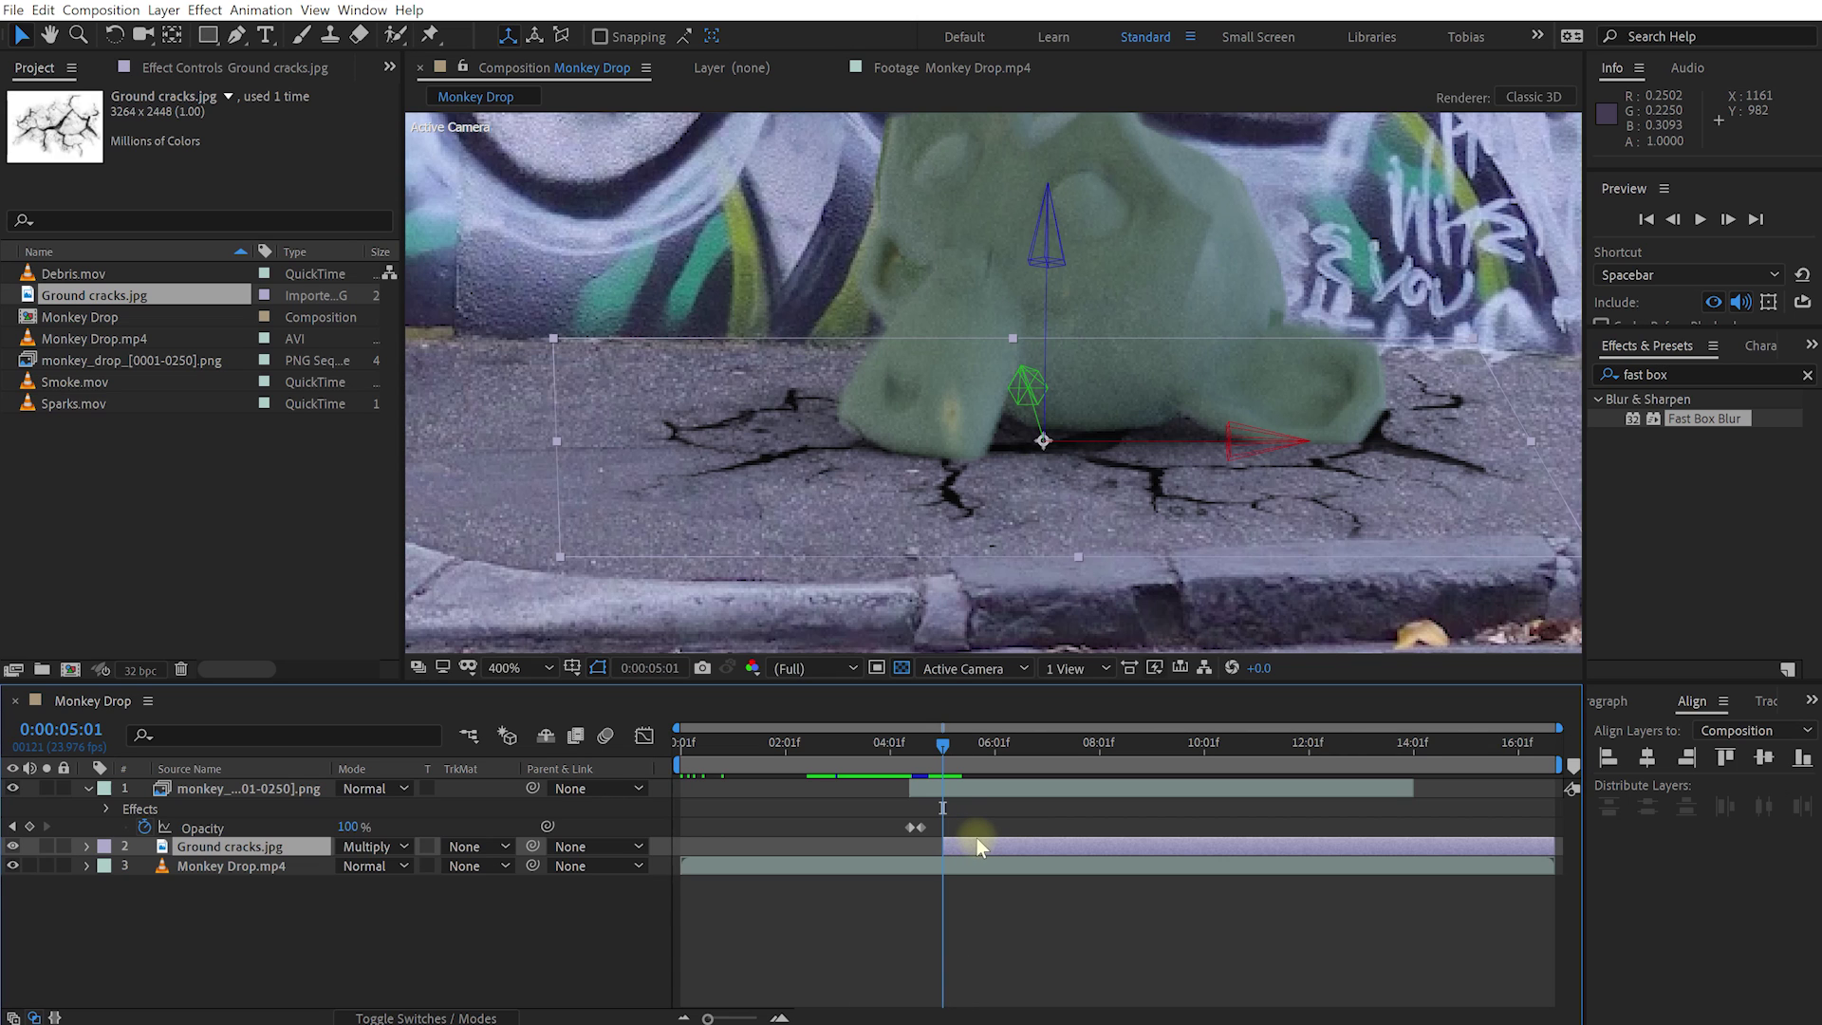
click(238, 38)
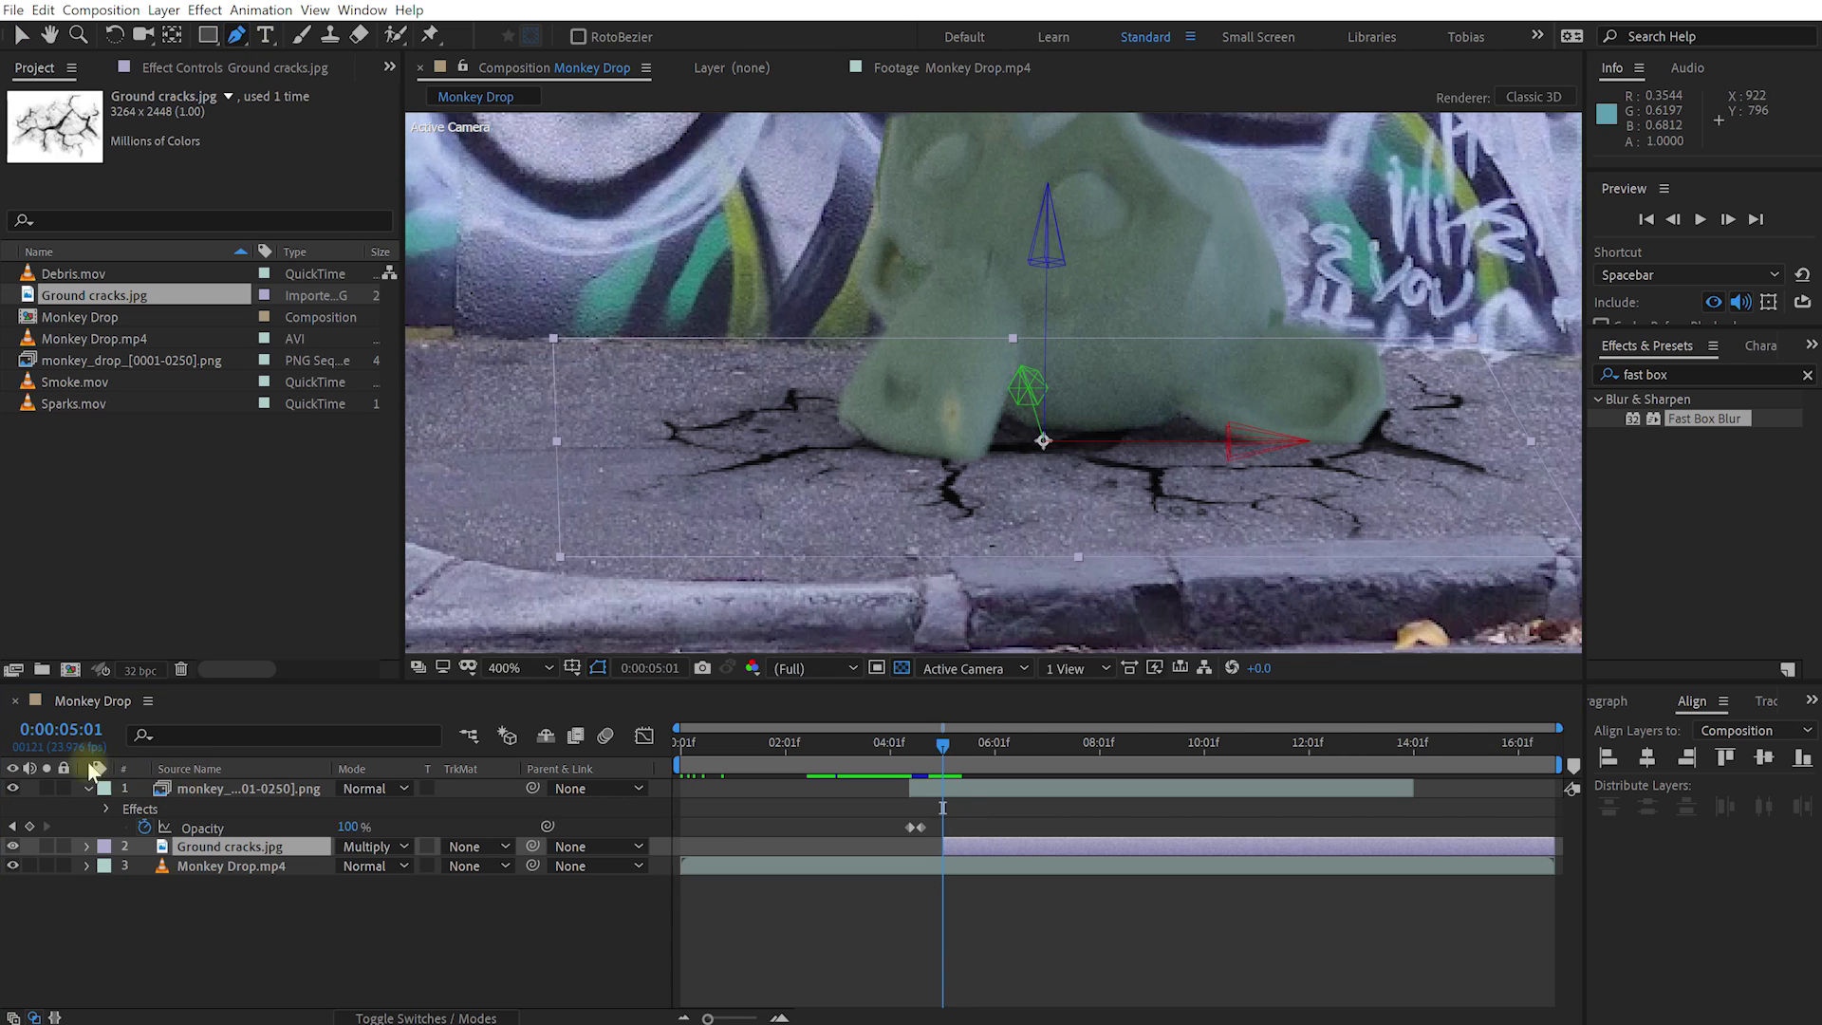
- Hide the monkey layer and draw a Pen mask around the central crack
click(12, 789)
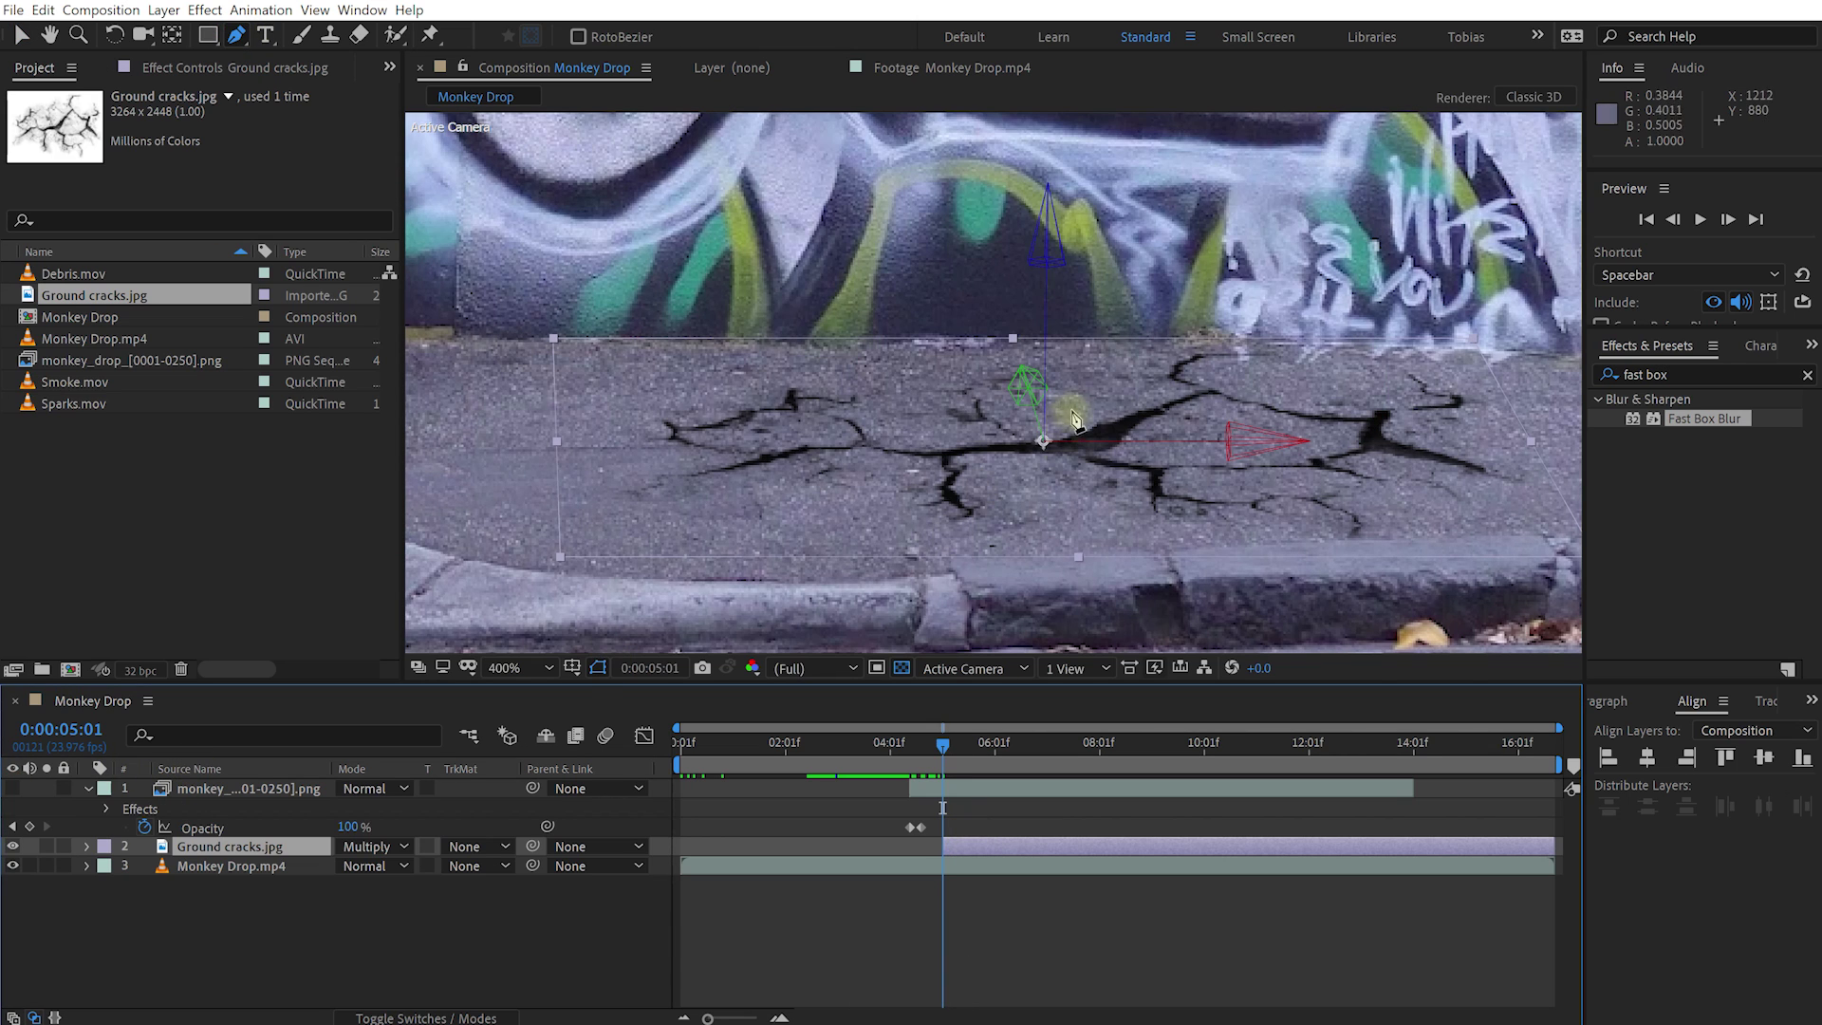
click(1082, 395)
click(1032, 423)
click(991, 398)
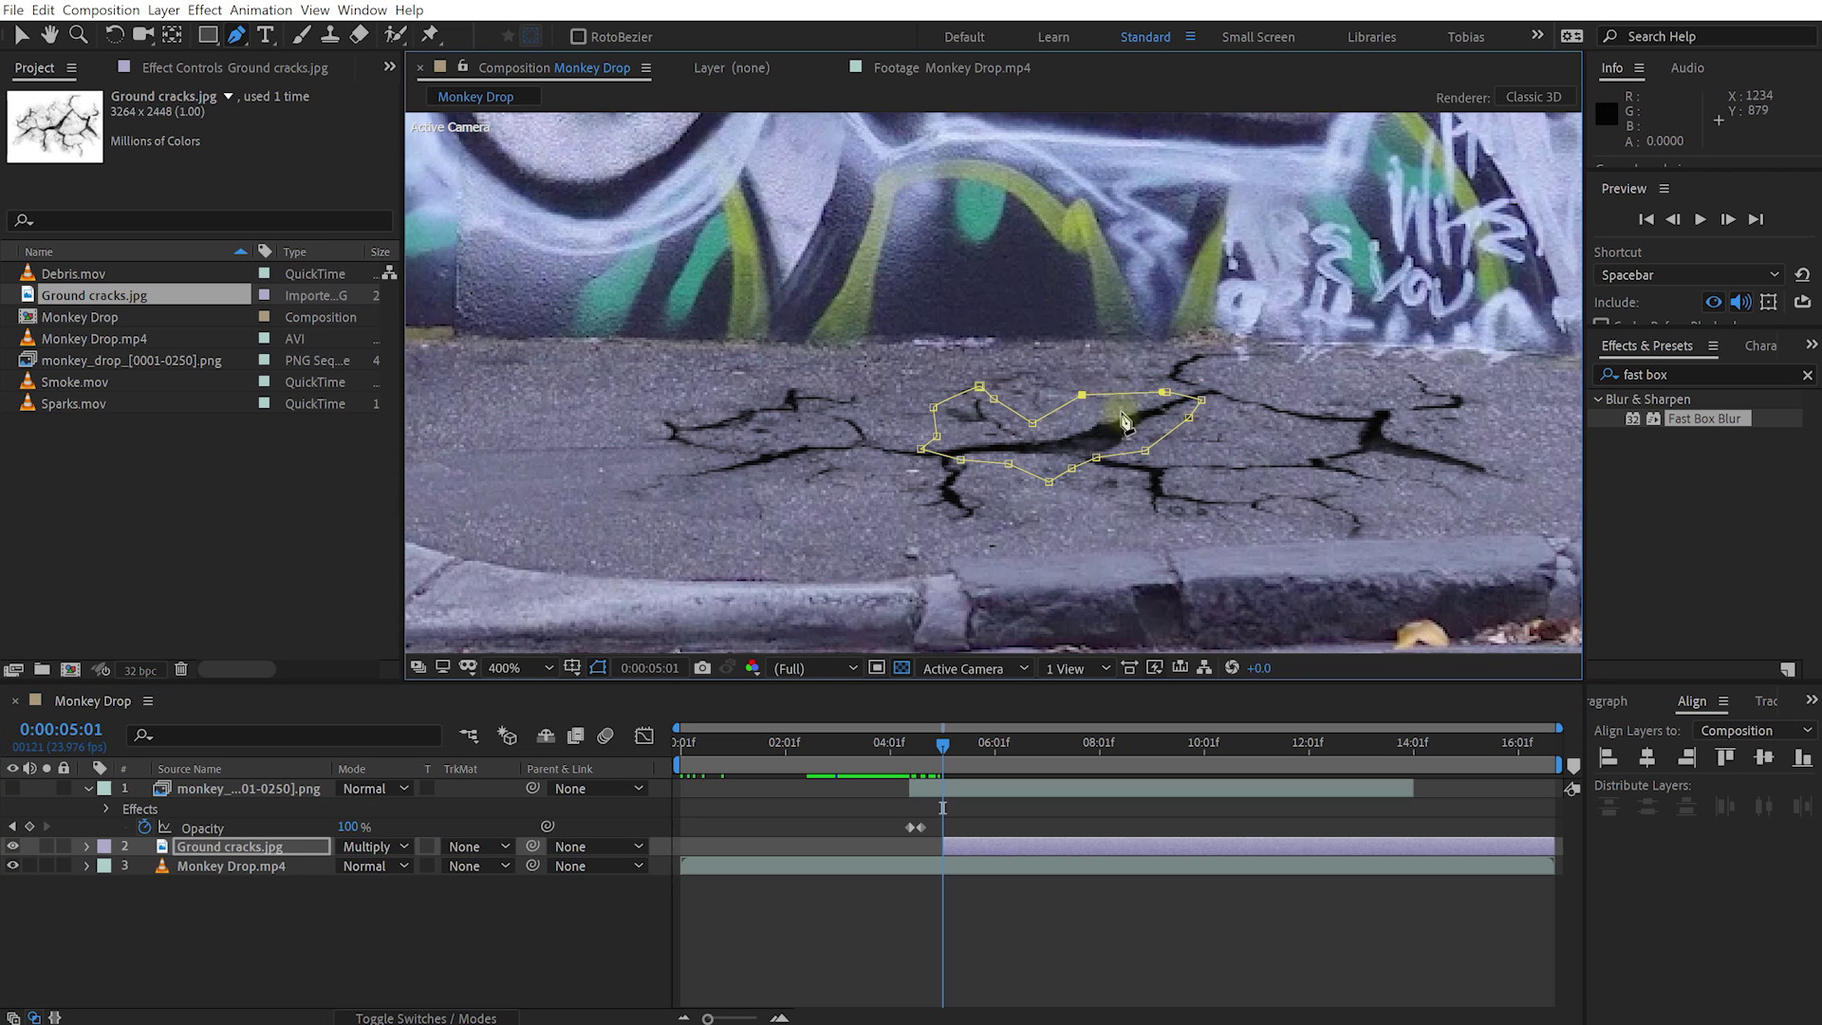
- Feather the cracks mask to 40 px and keyframe its Mask Path at 0:00:05:01
click(264, 845)
key(m)
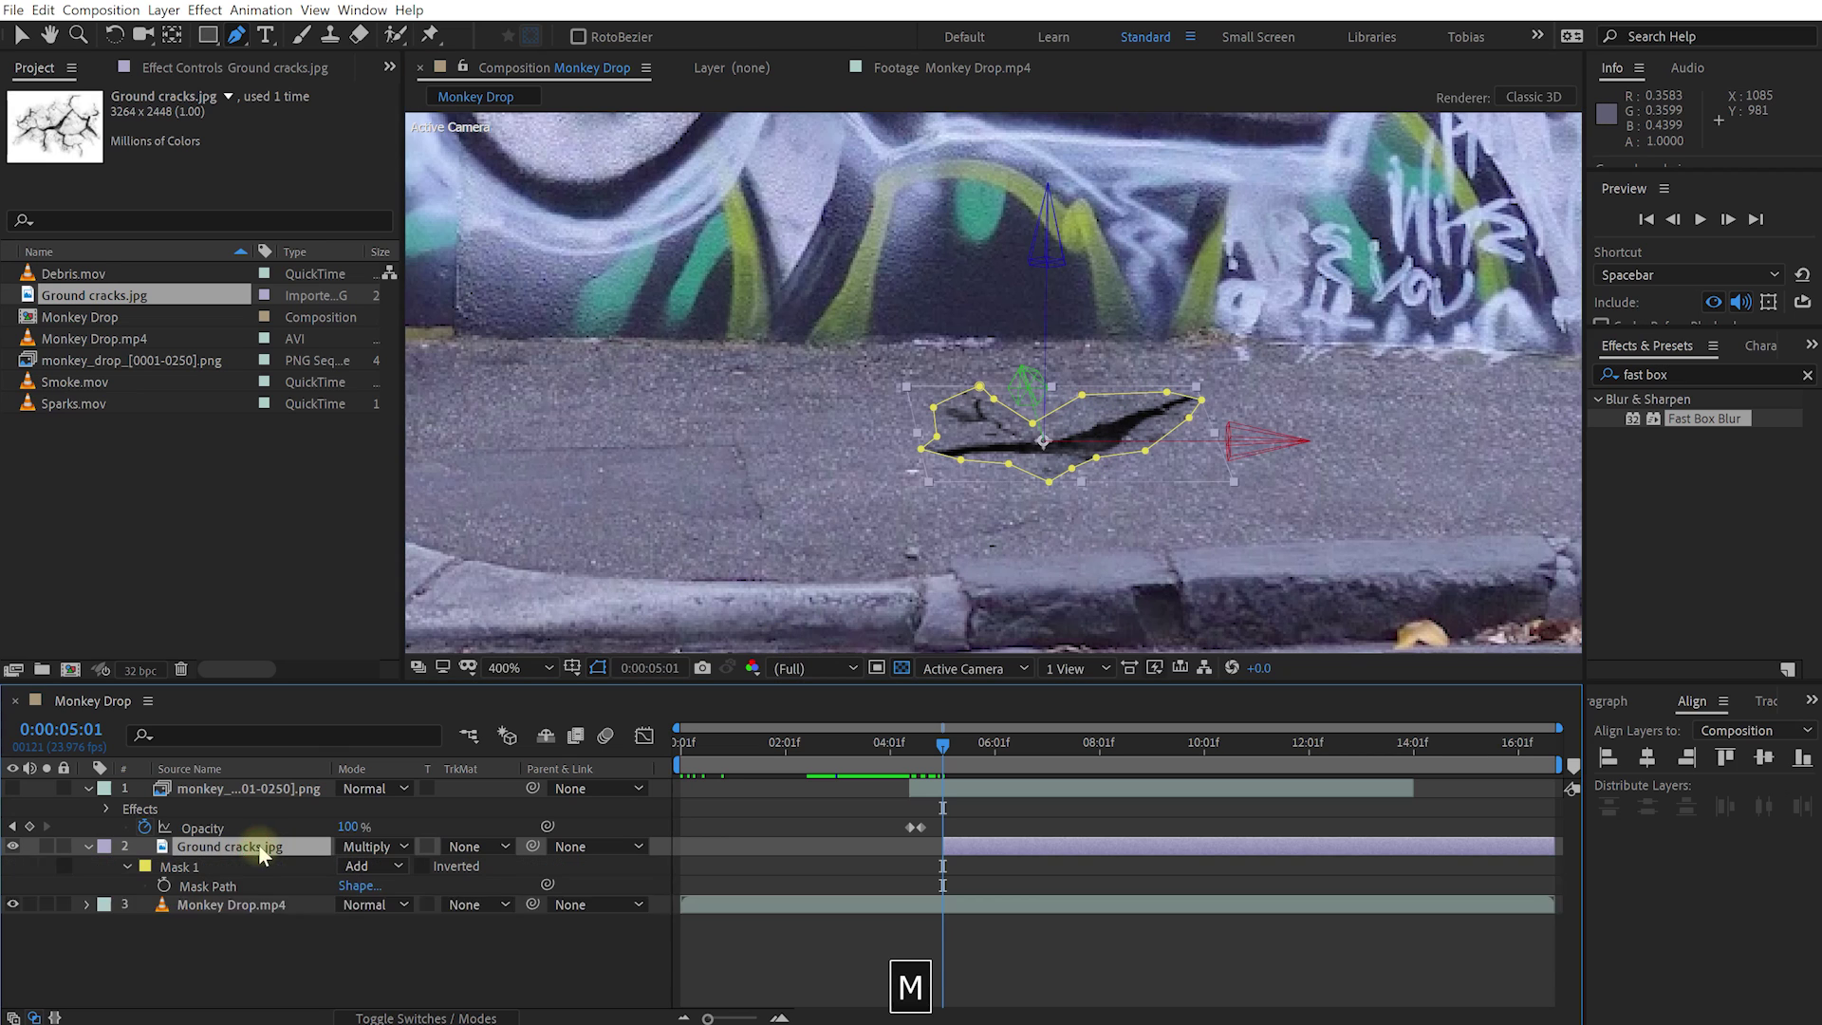
drag(383, 906, 397, 907)
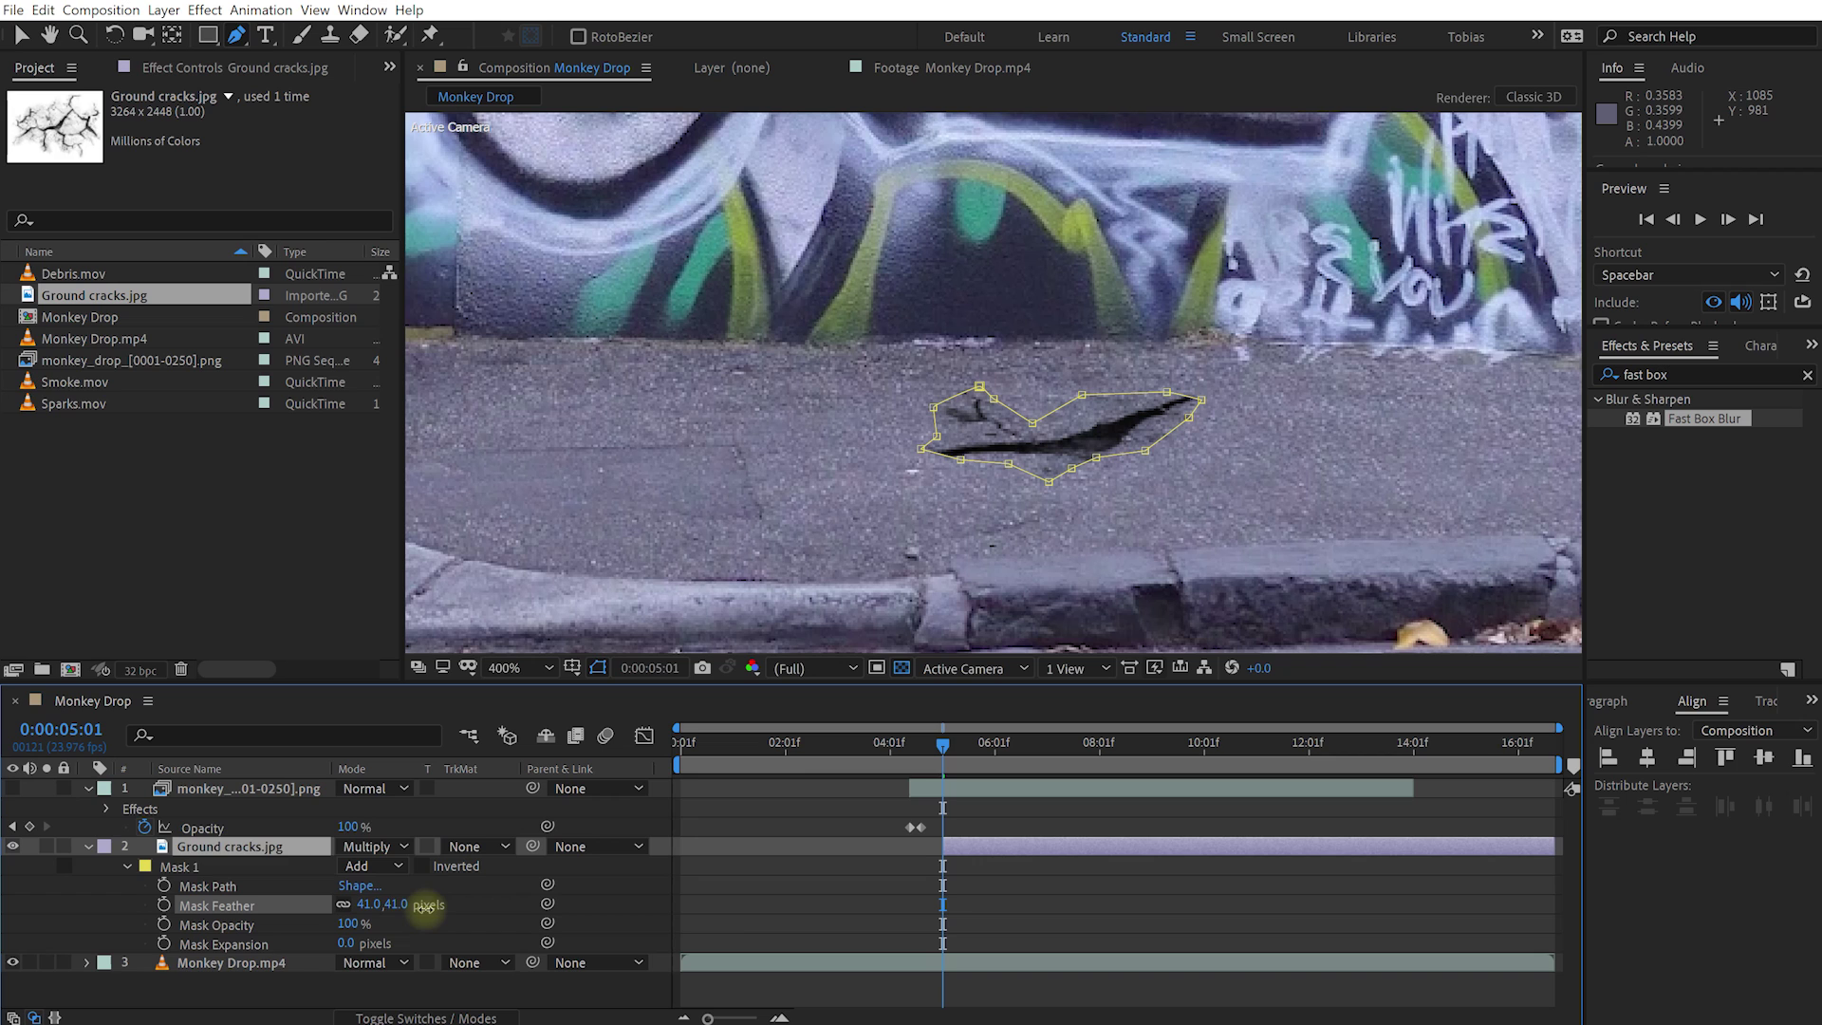
drag(424, 906, 425, 909)
click(165, 885)
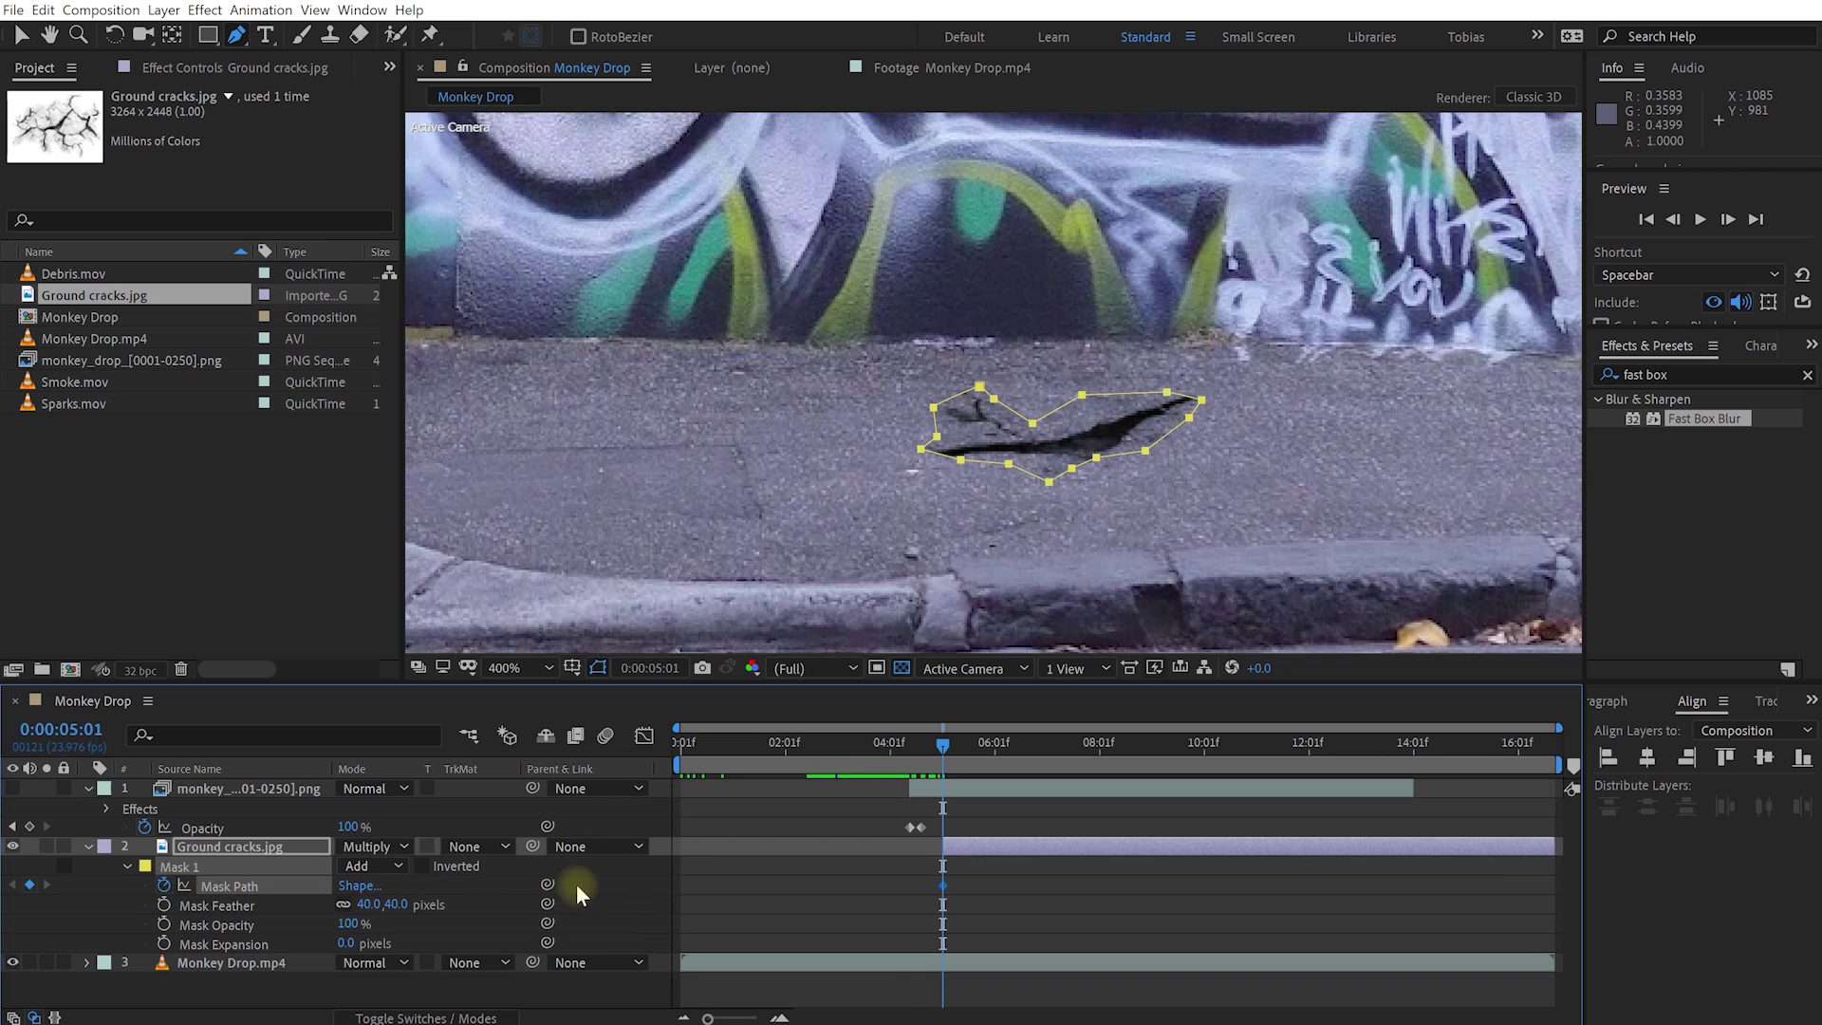
key(v)
key(Page_Down)
key(Page_Down)
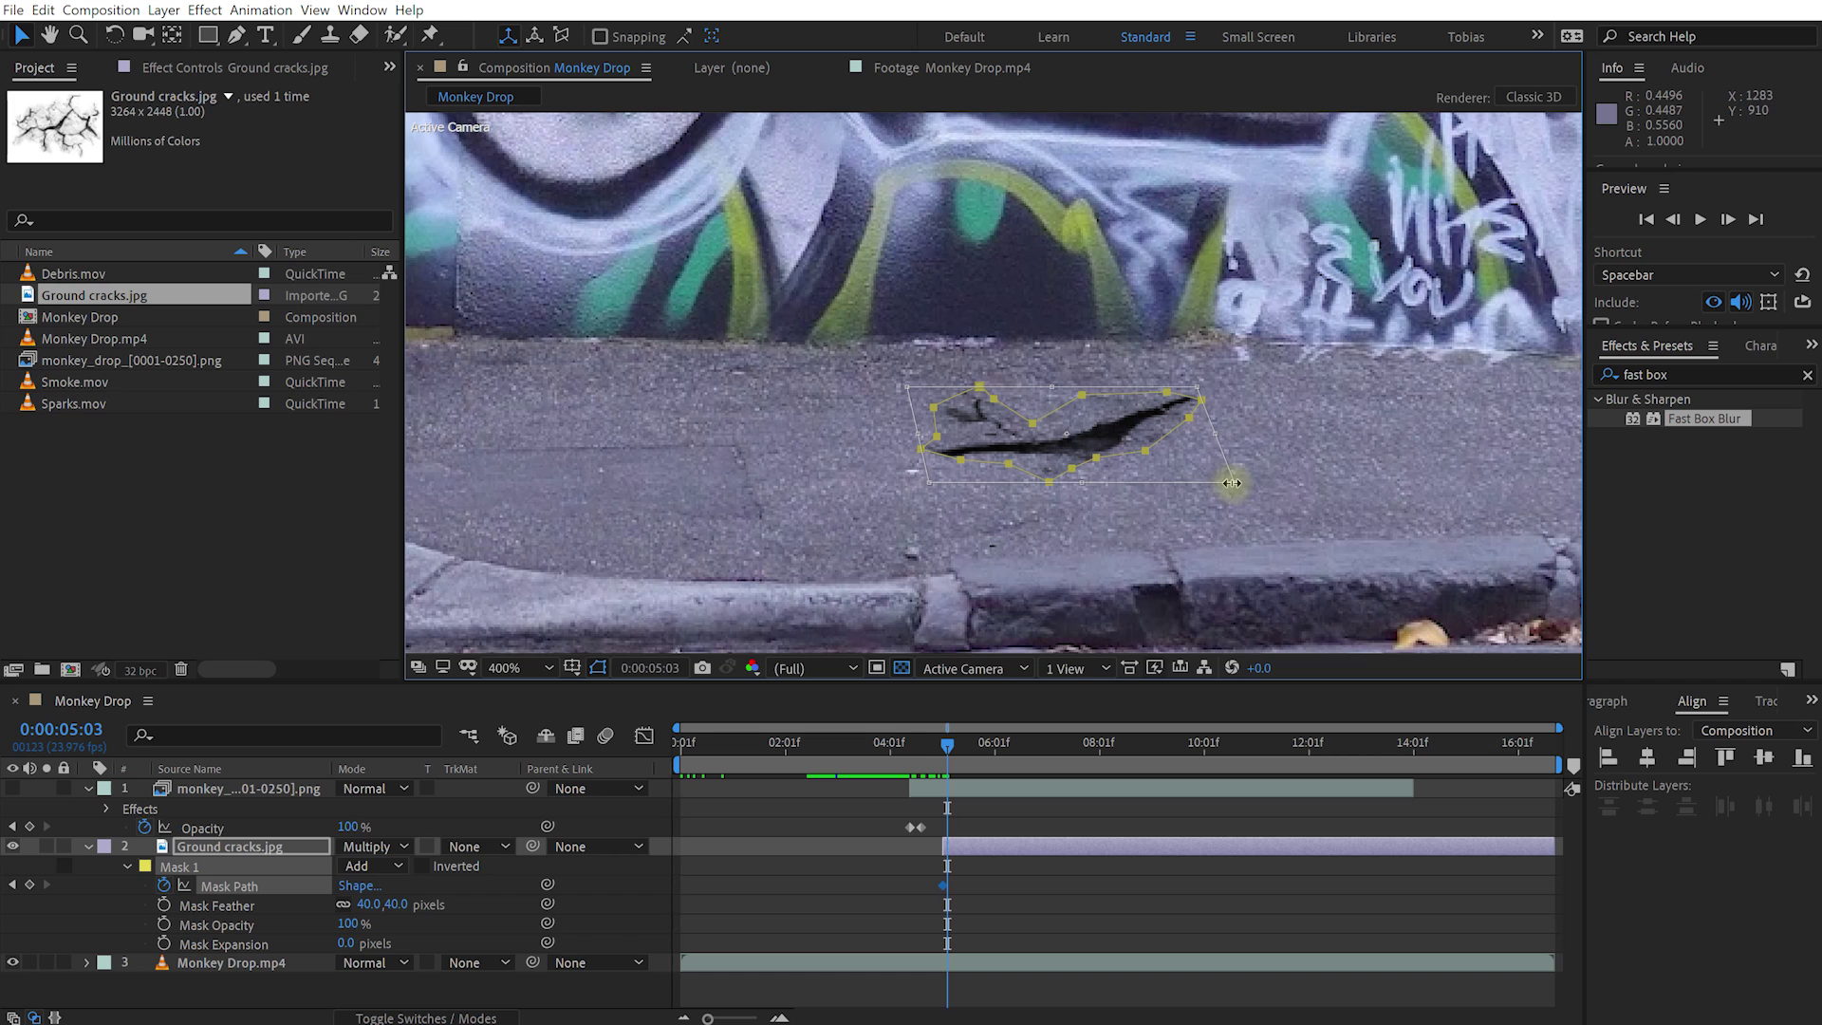
- At 0:00:05:03, enlarge the cracks layer and its mask toward the lower right
drag(1232, 480, 1511, 649)
scroll(1500, 641, down, 5)
scroll(1500, 641, right, 5)
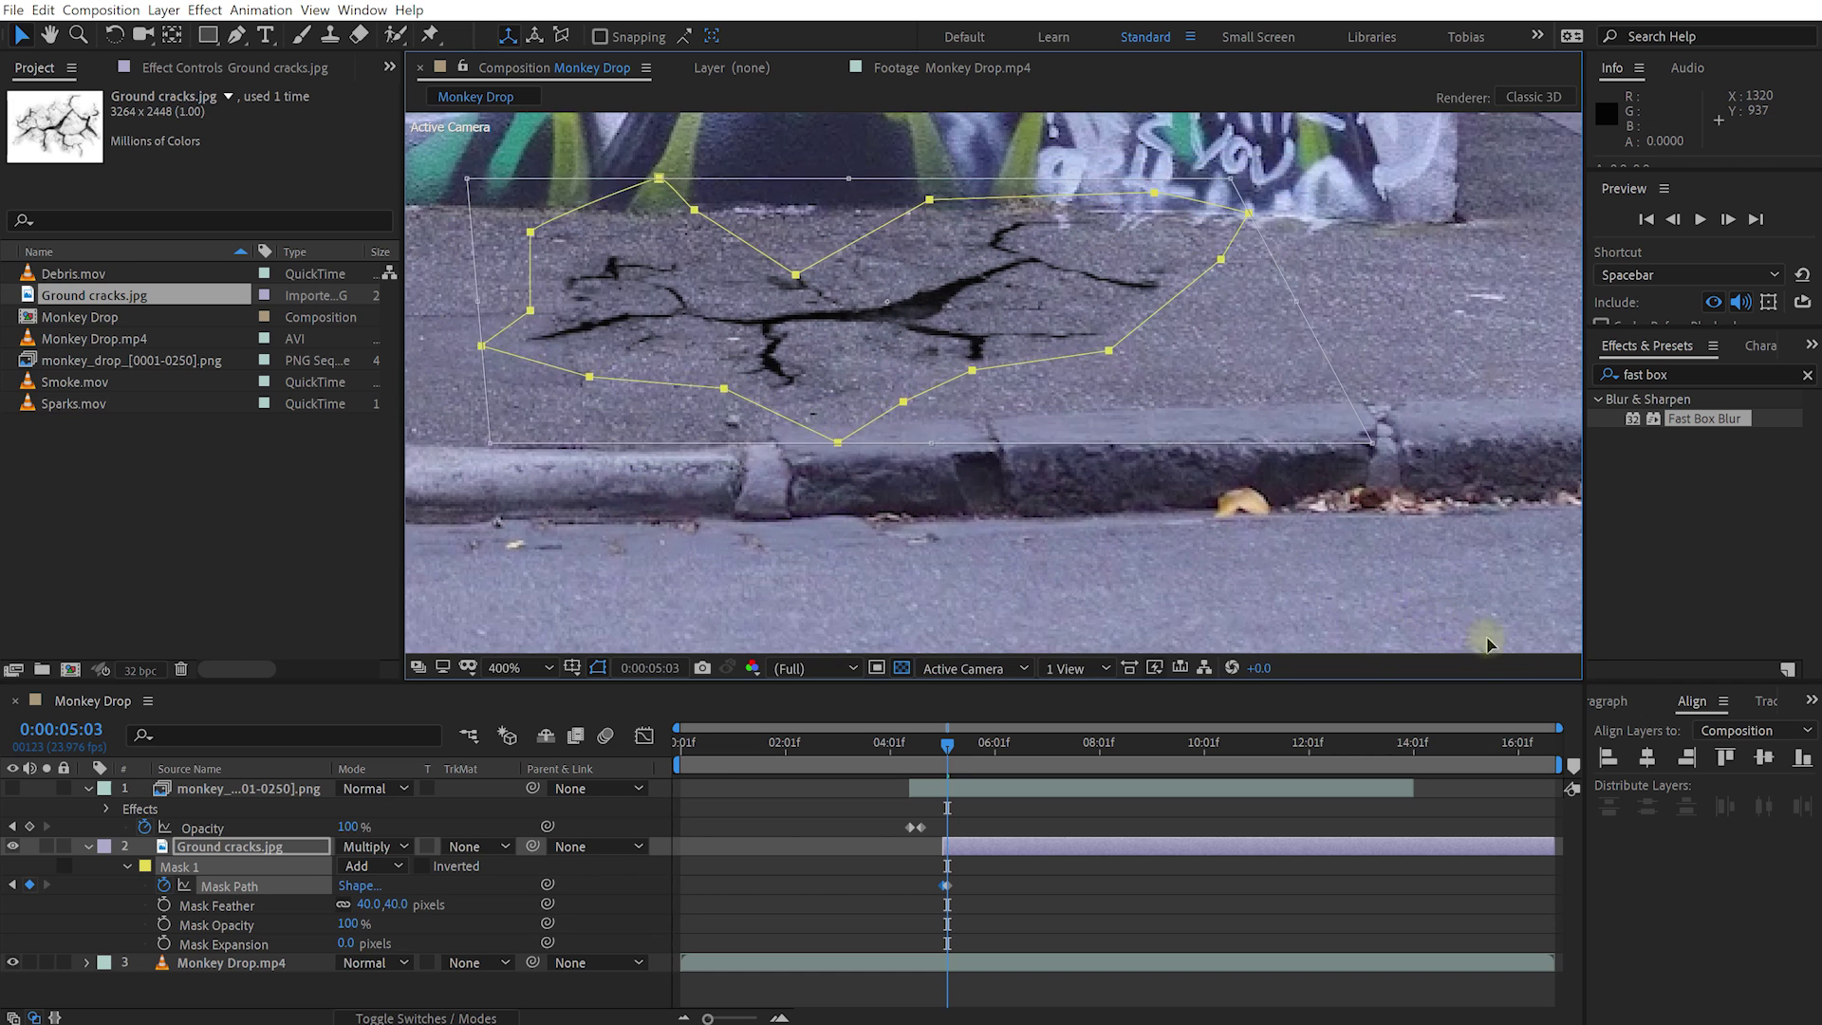
drag(1474, 644, 1533, 639)
scroll(987, 337, down, 3)
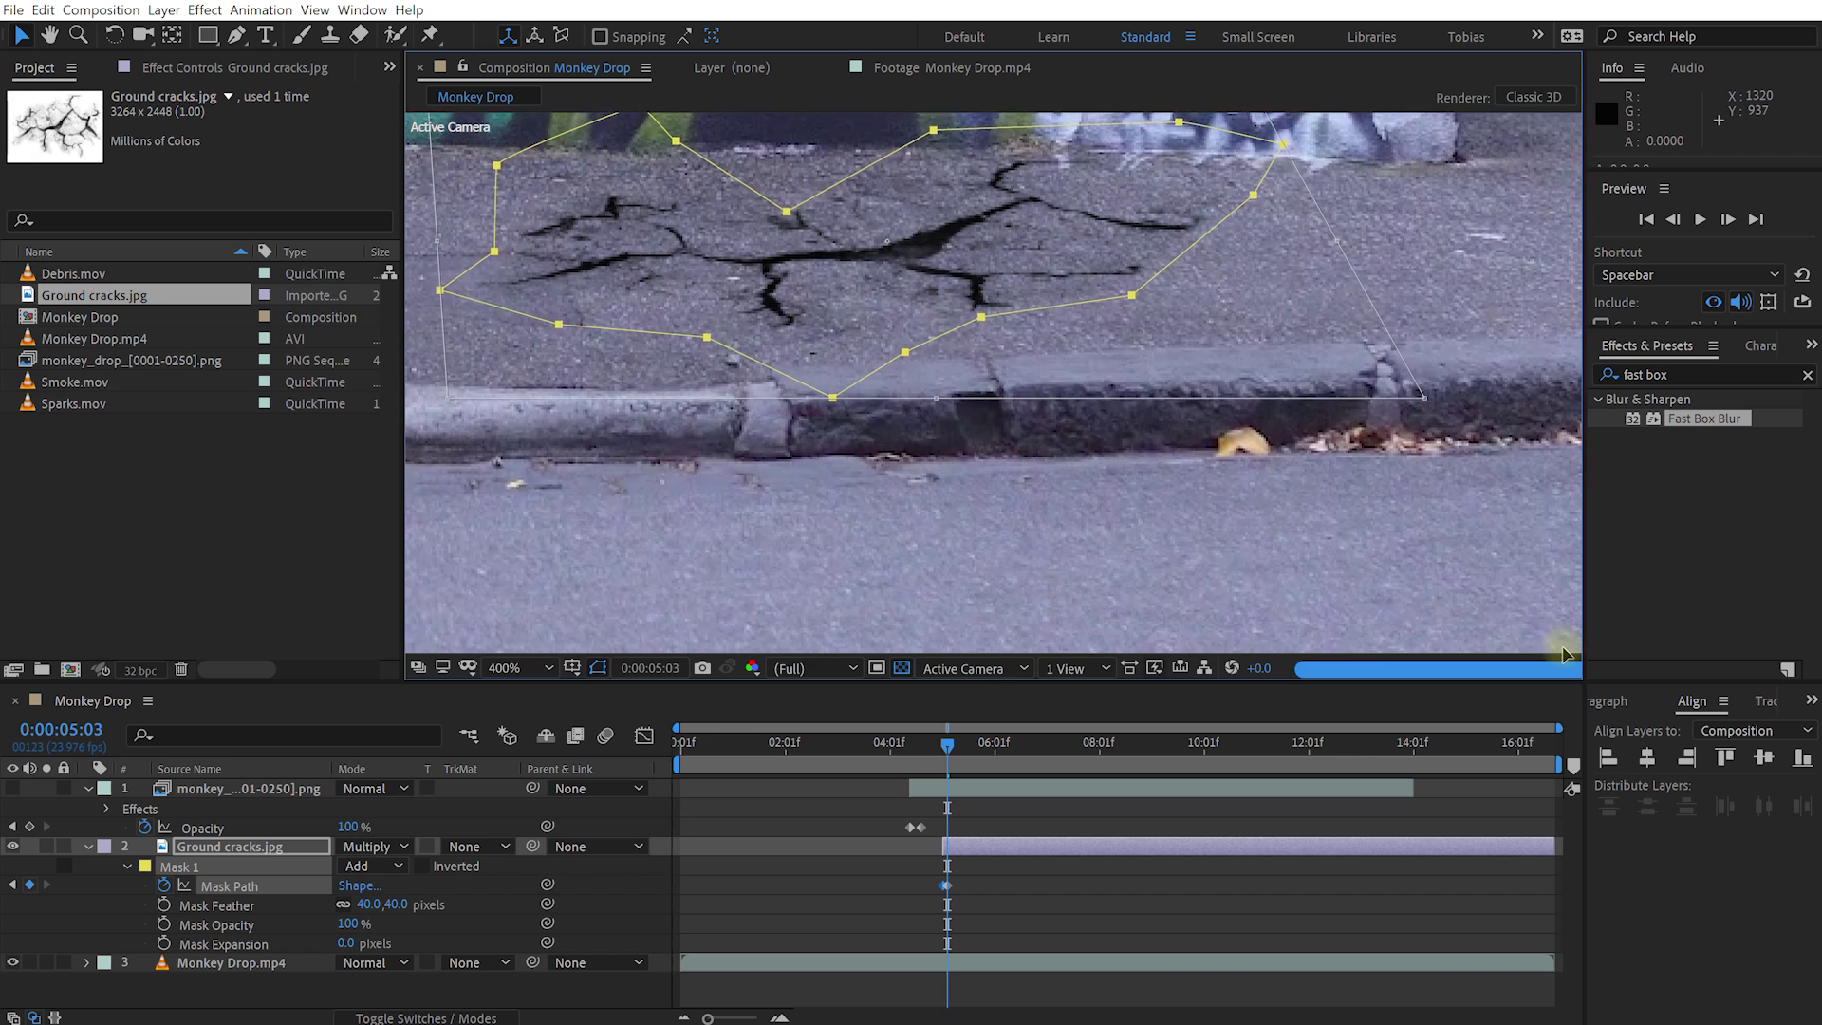
drag(986, 336, 884, 401)
scroll(1234, 432, down, 1)
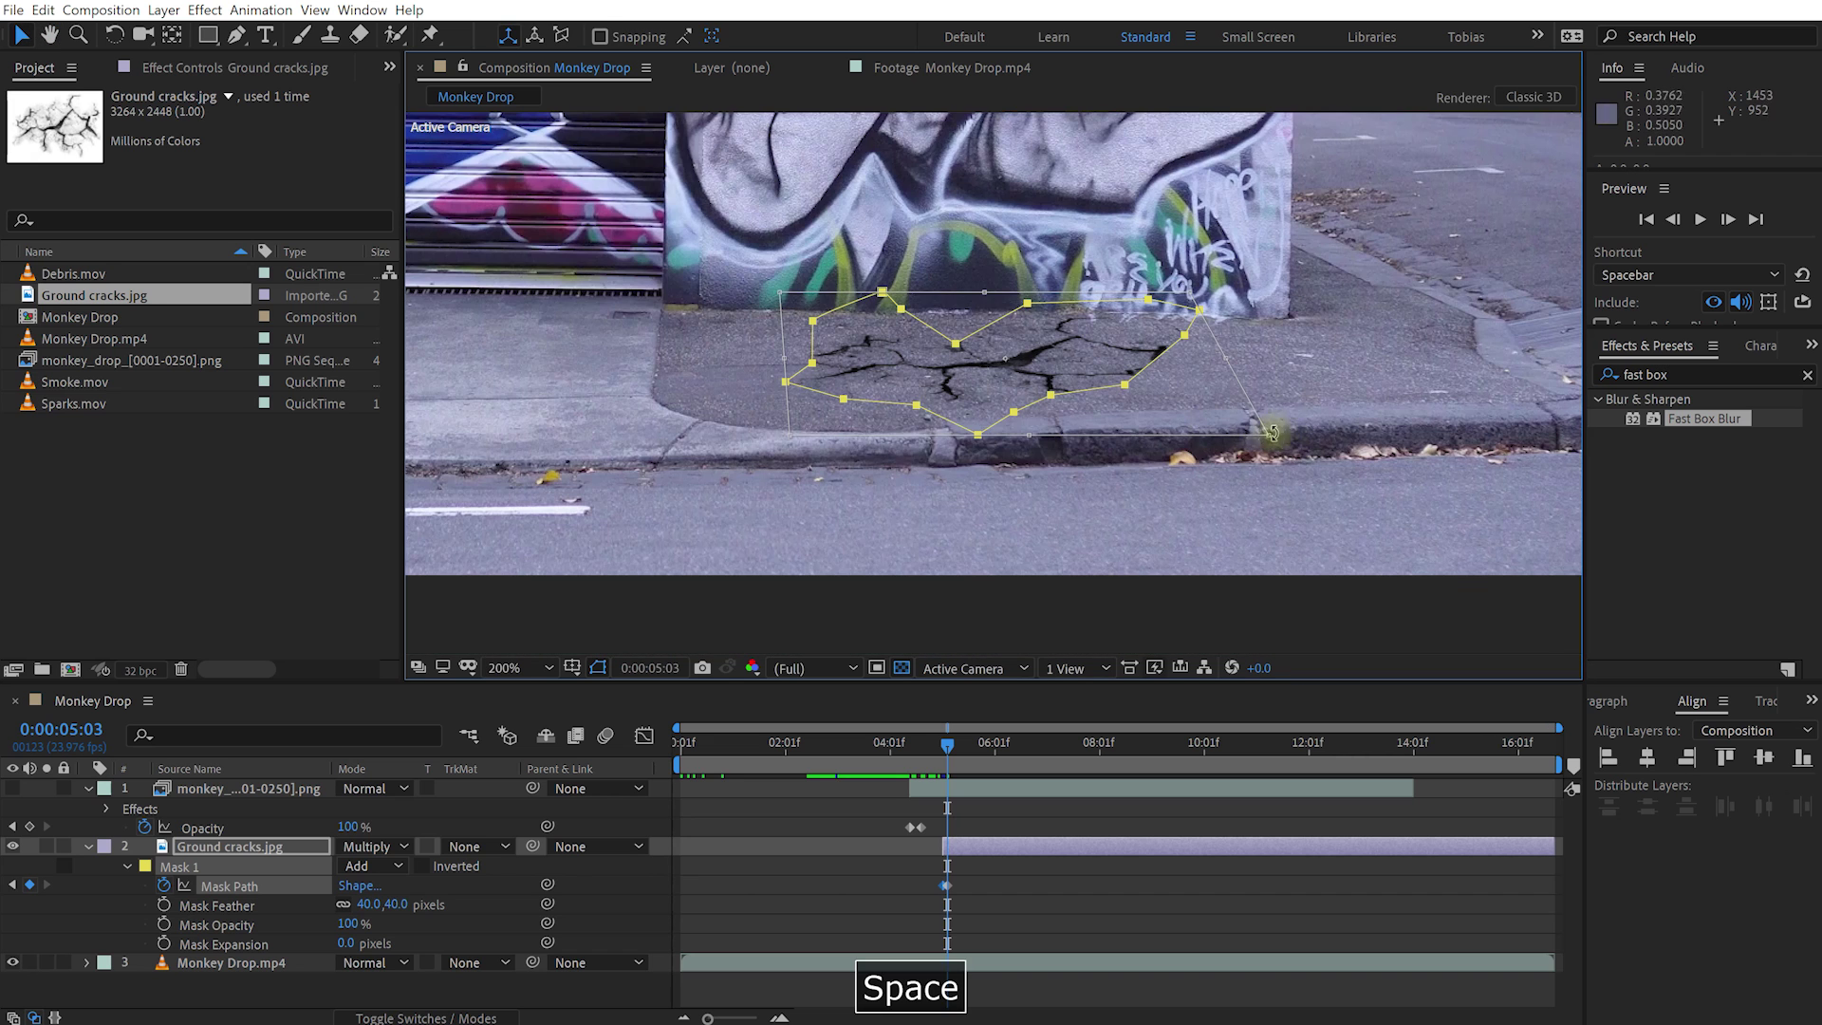
drag(1272, 438, 1428, 484)
scroll(1359, 577, right, 3)
drag(1360, 577, 1460, 600)
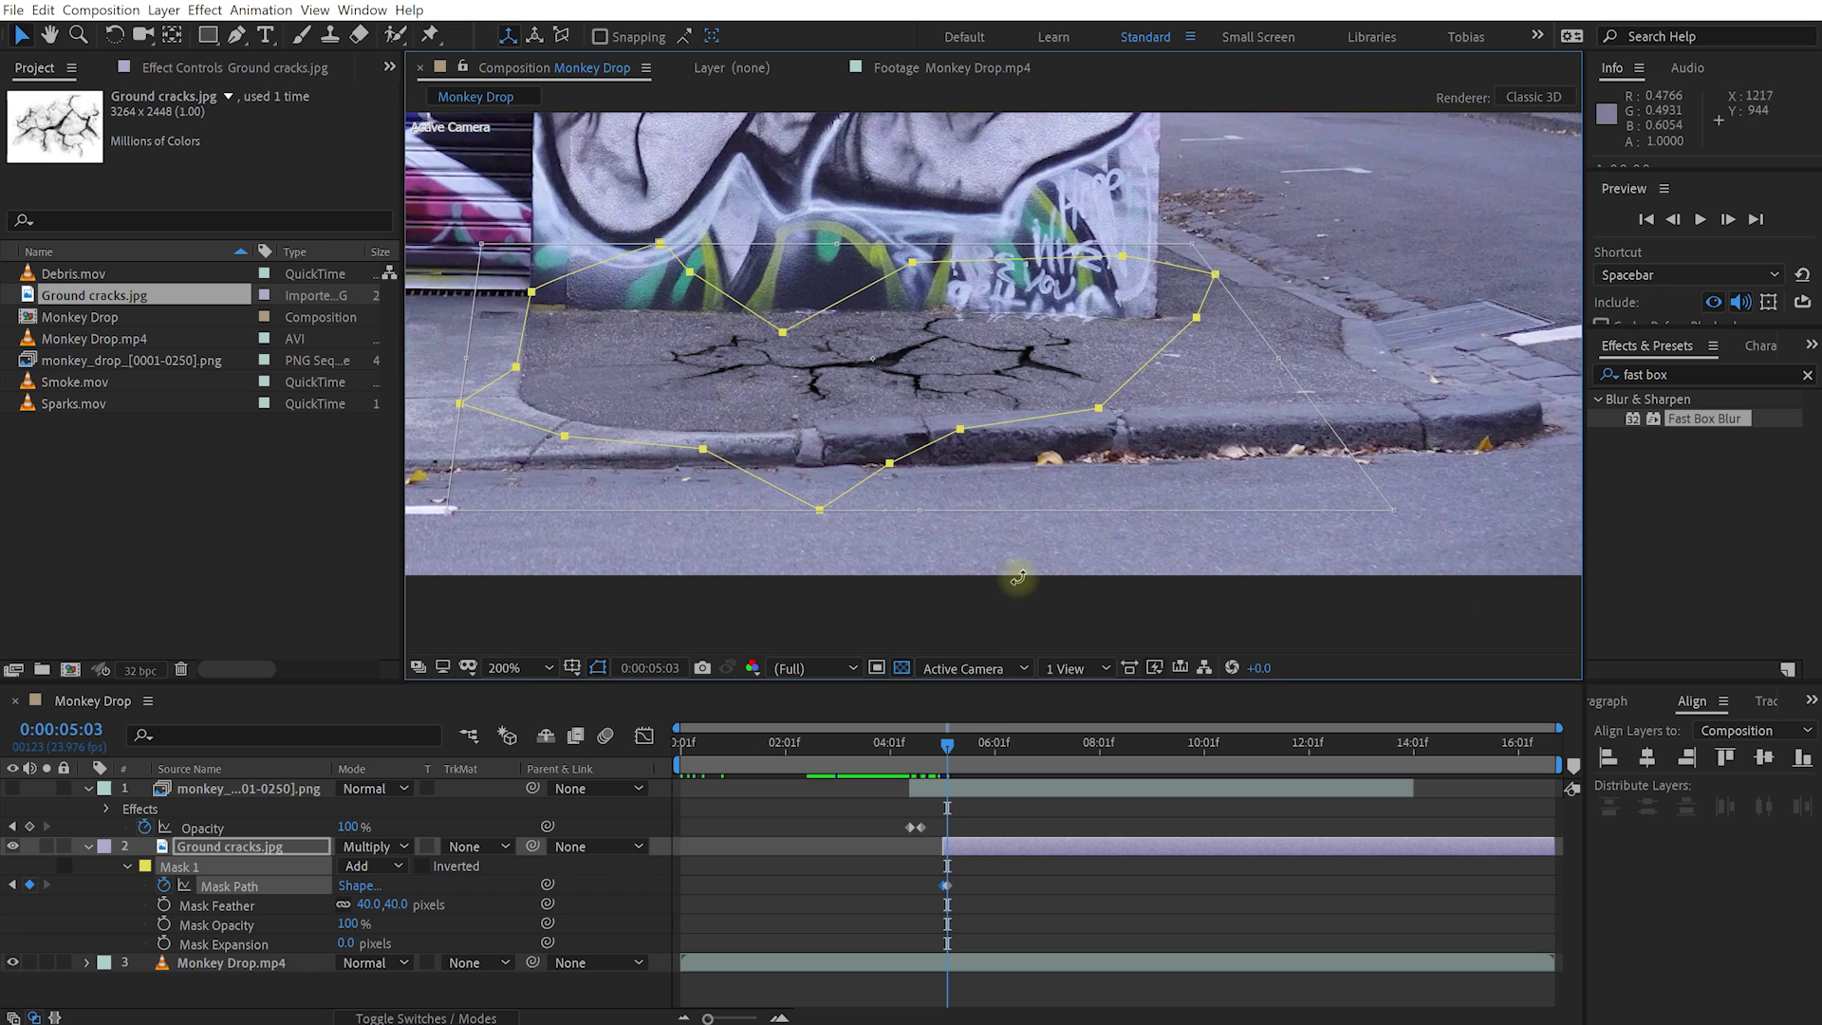
- Compare the two mask keyframes back and forth, then fit the whole frame in view
key(Page_Up)
key(Page_Up)
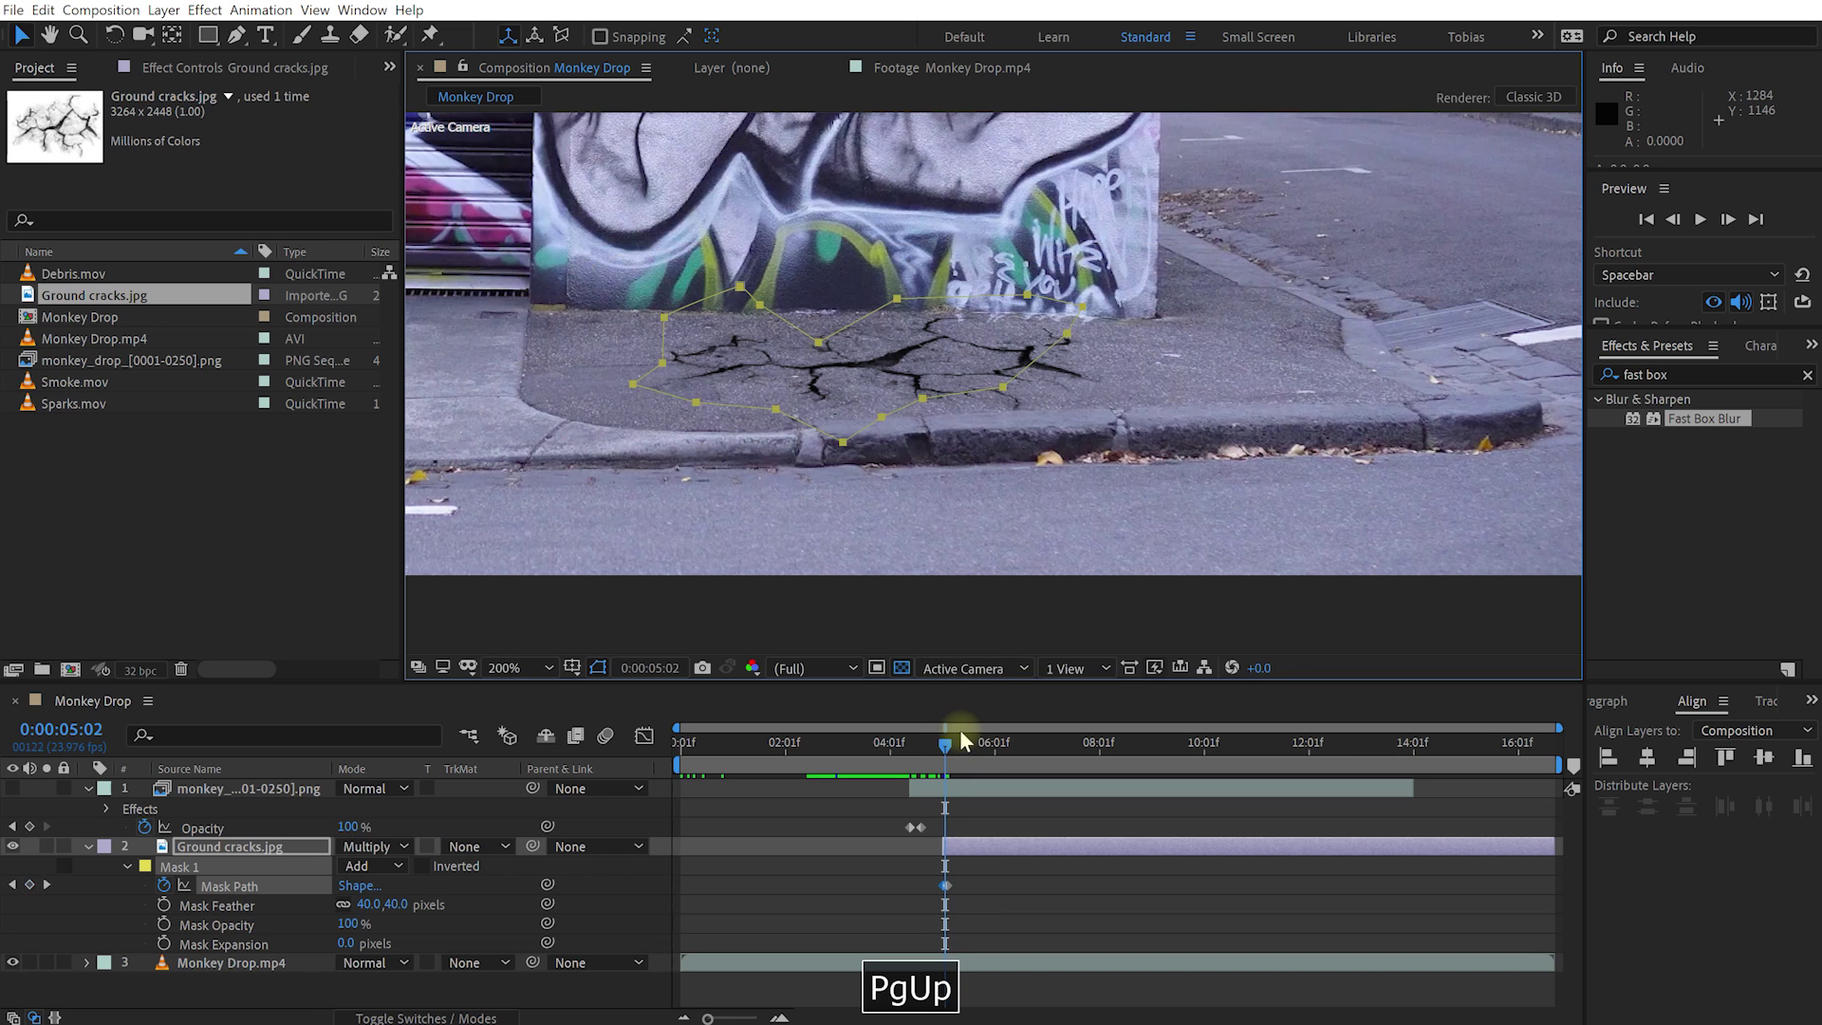
key(Page_Down)
key(Page_Down)
key(Page_Up)
key(Page_Down)
key(Page_Up)
key(Page_Down)
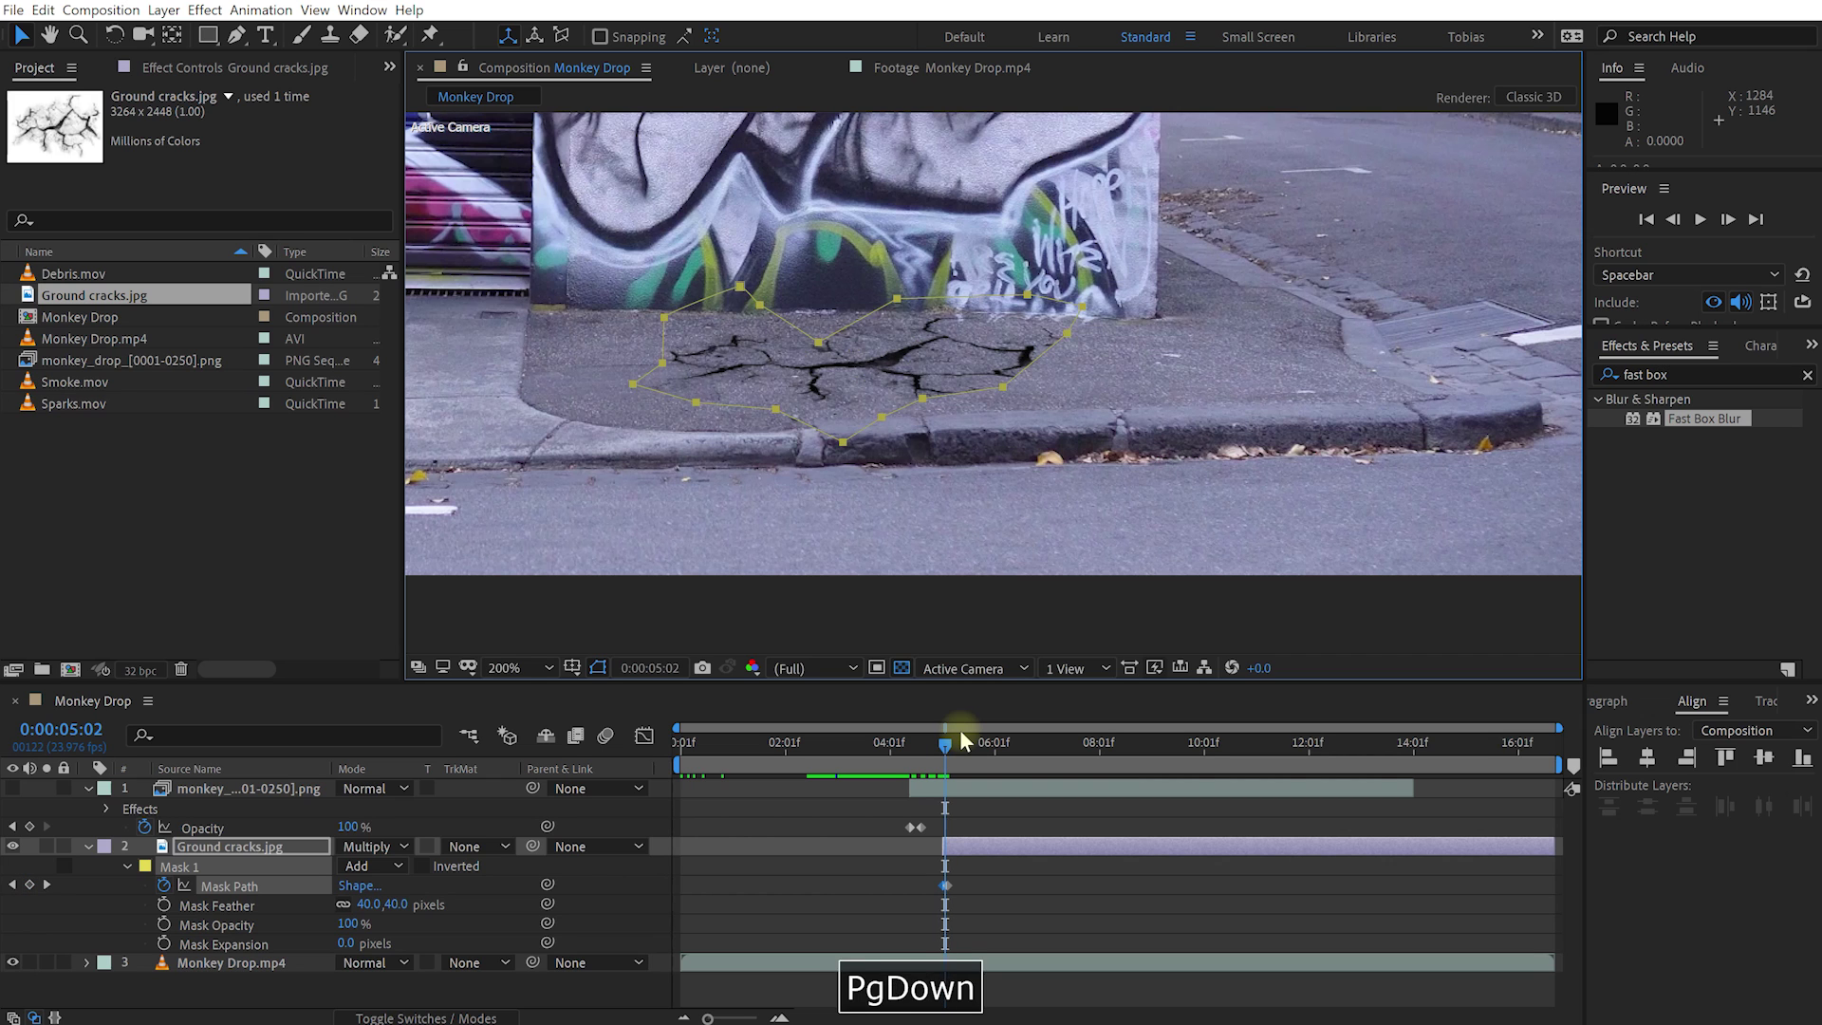
key(alt+slash)
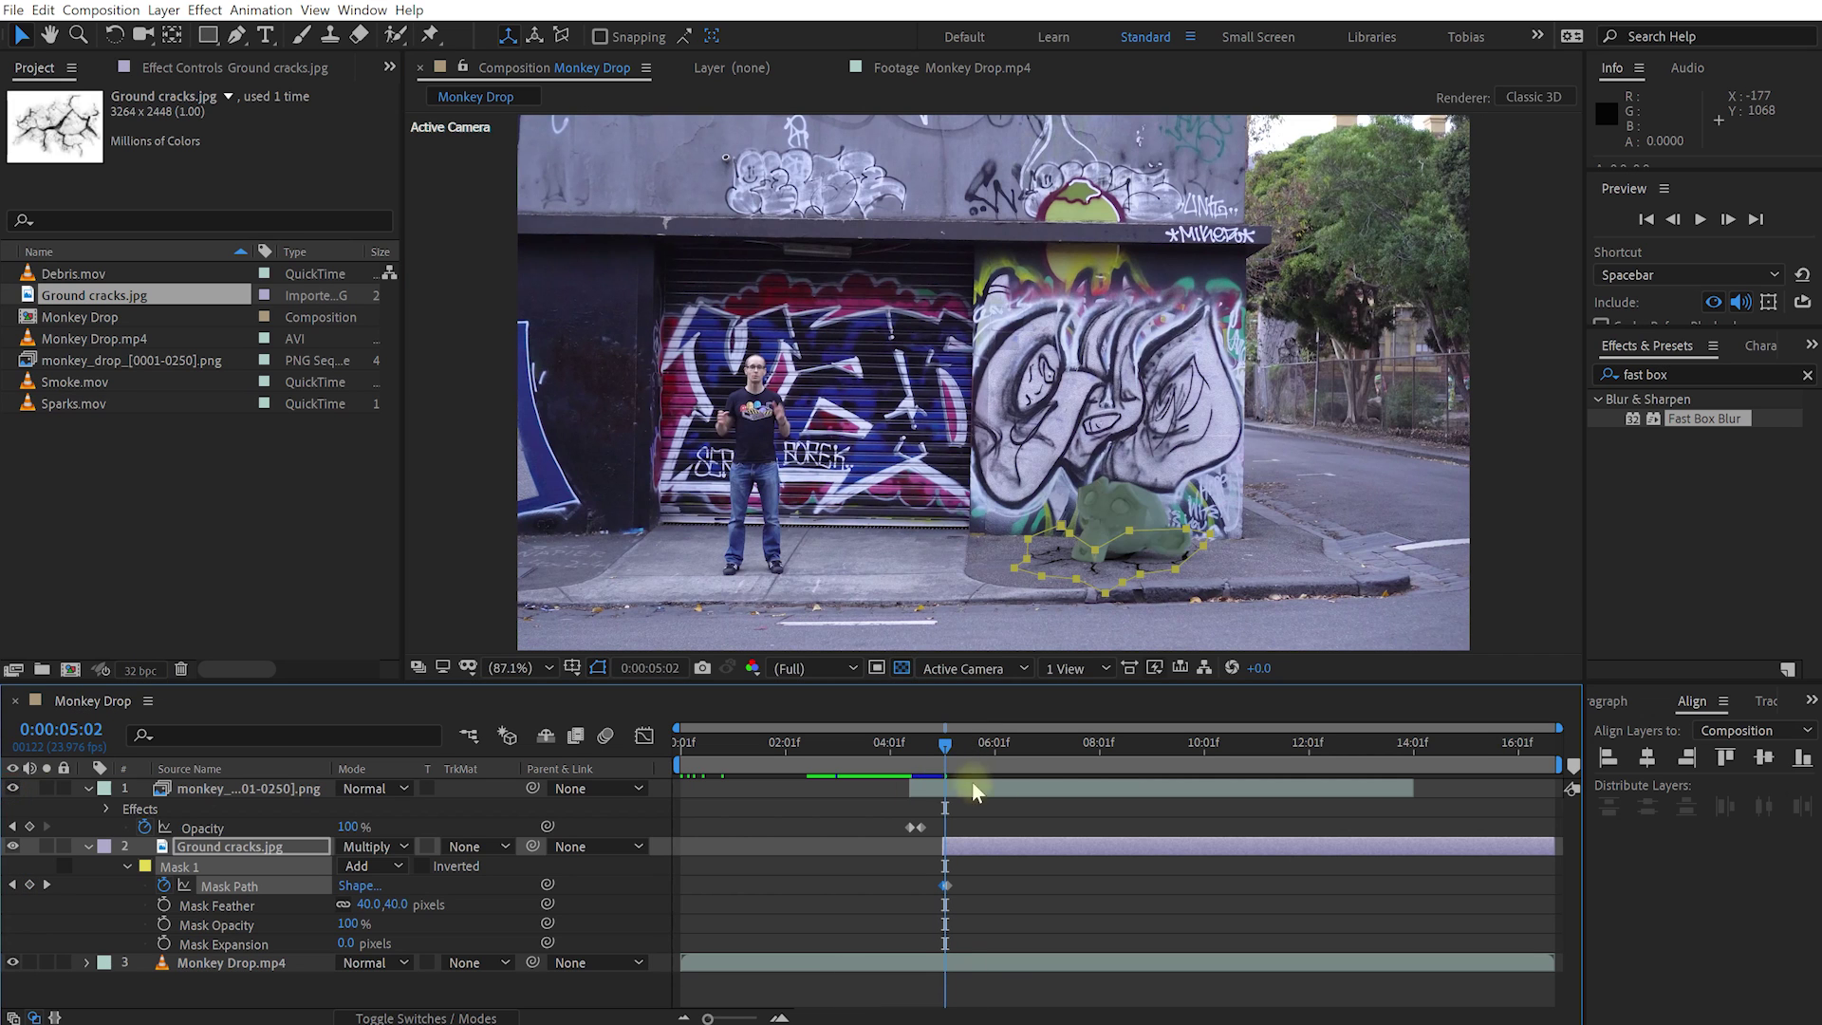
- Preview the monkey's drop with the cracks, then zoom in near the impact
drag(933, 757, 918, 756)
click(1097, 824)
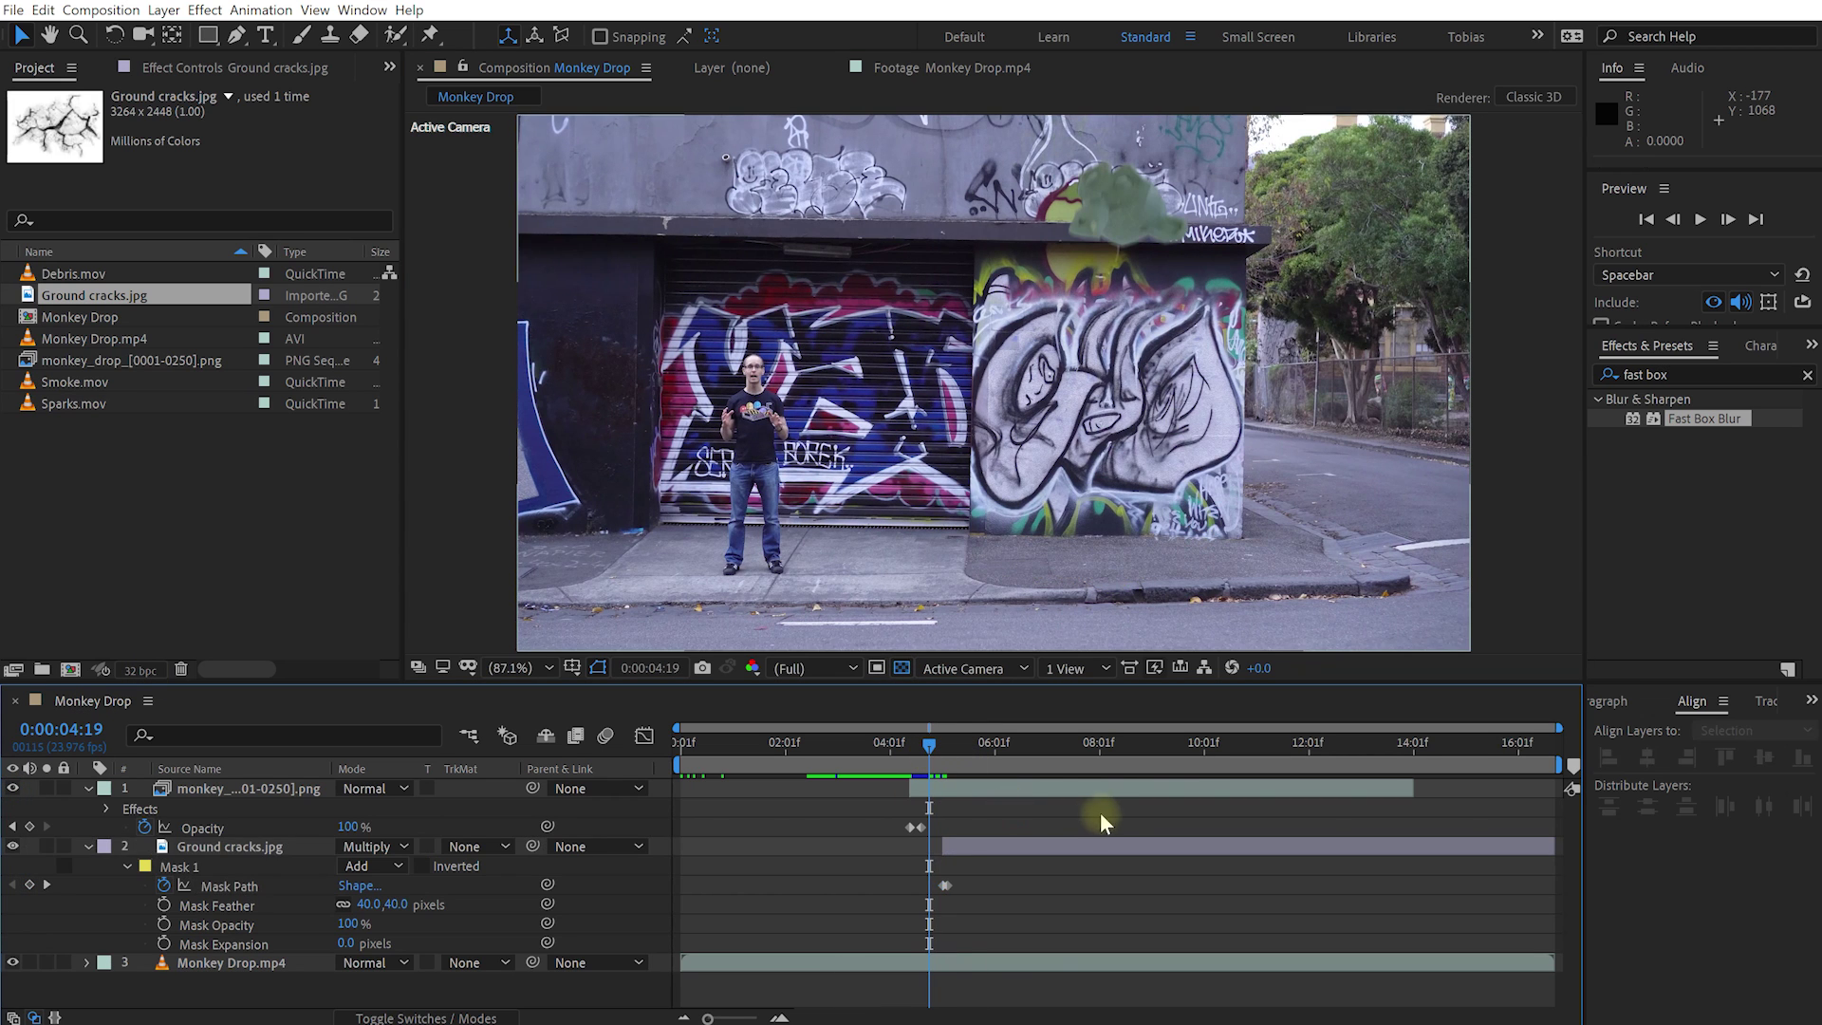
key(space)
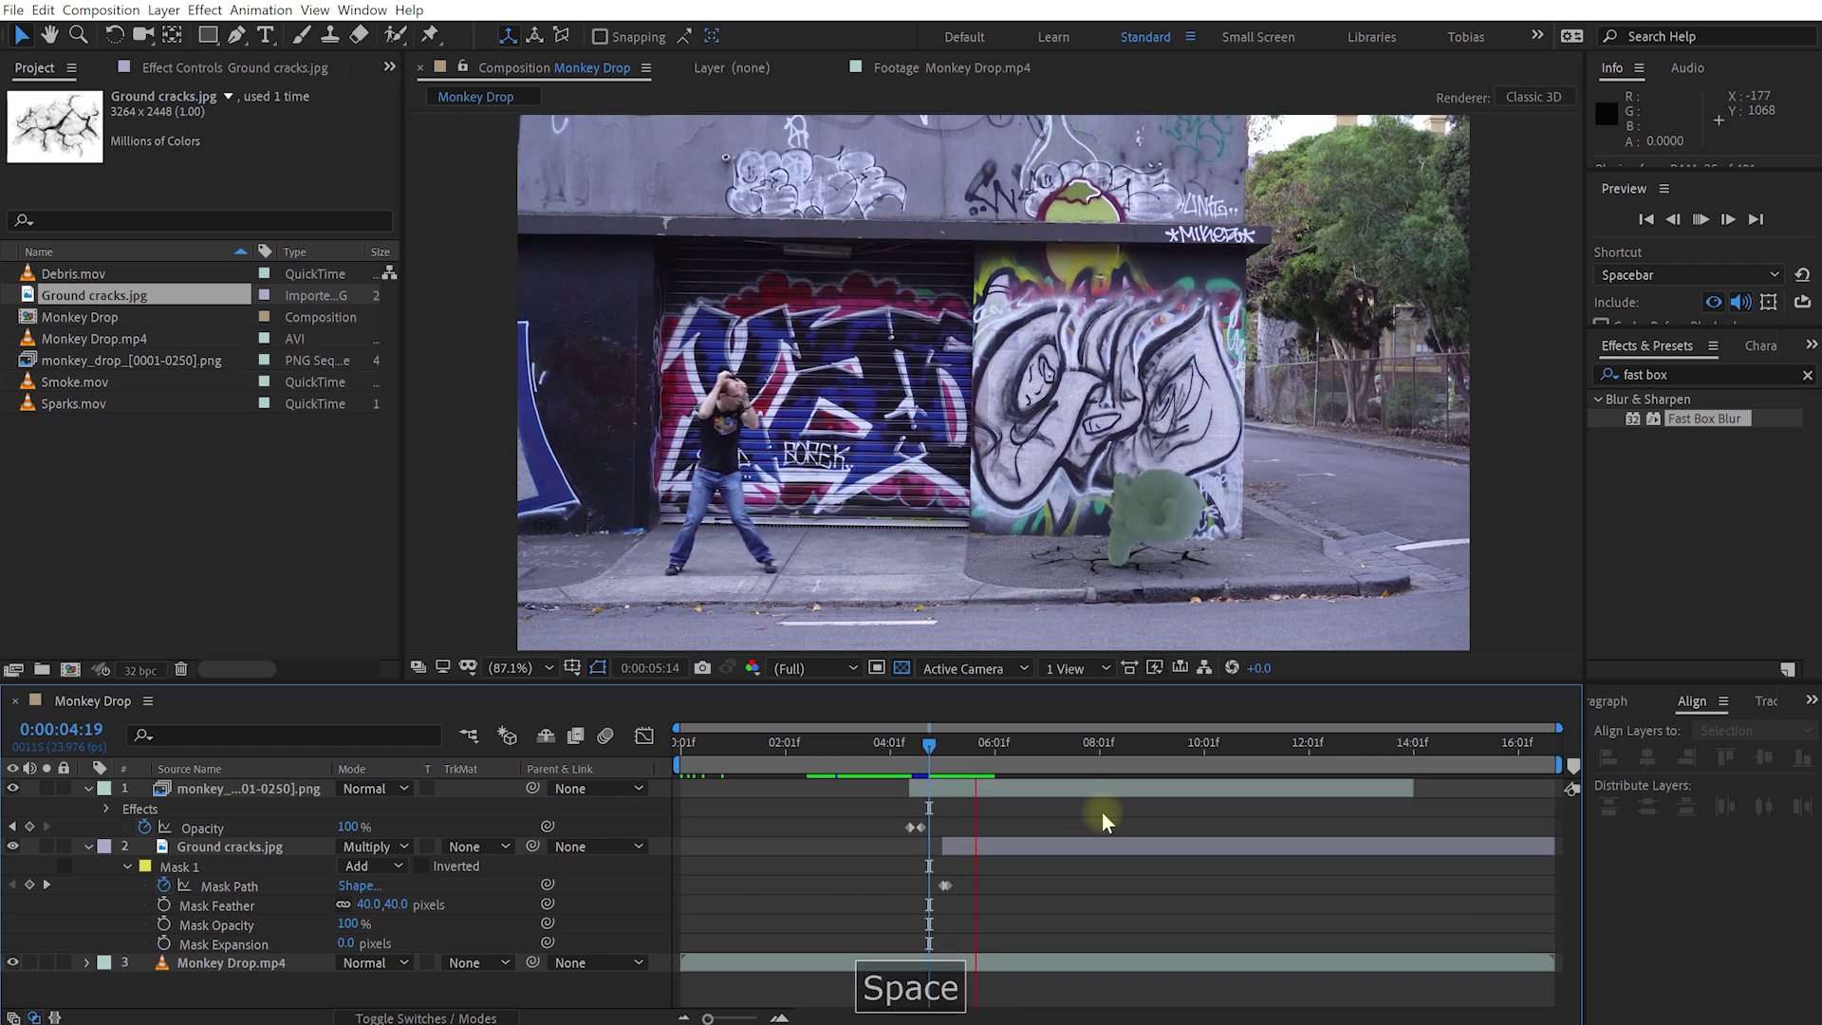
drag(942, 745, 949, 752)
key(space)
scroll(1216, 465, up, 3)
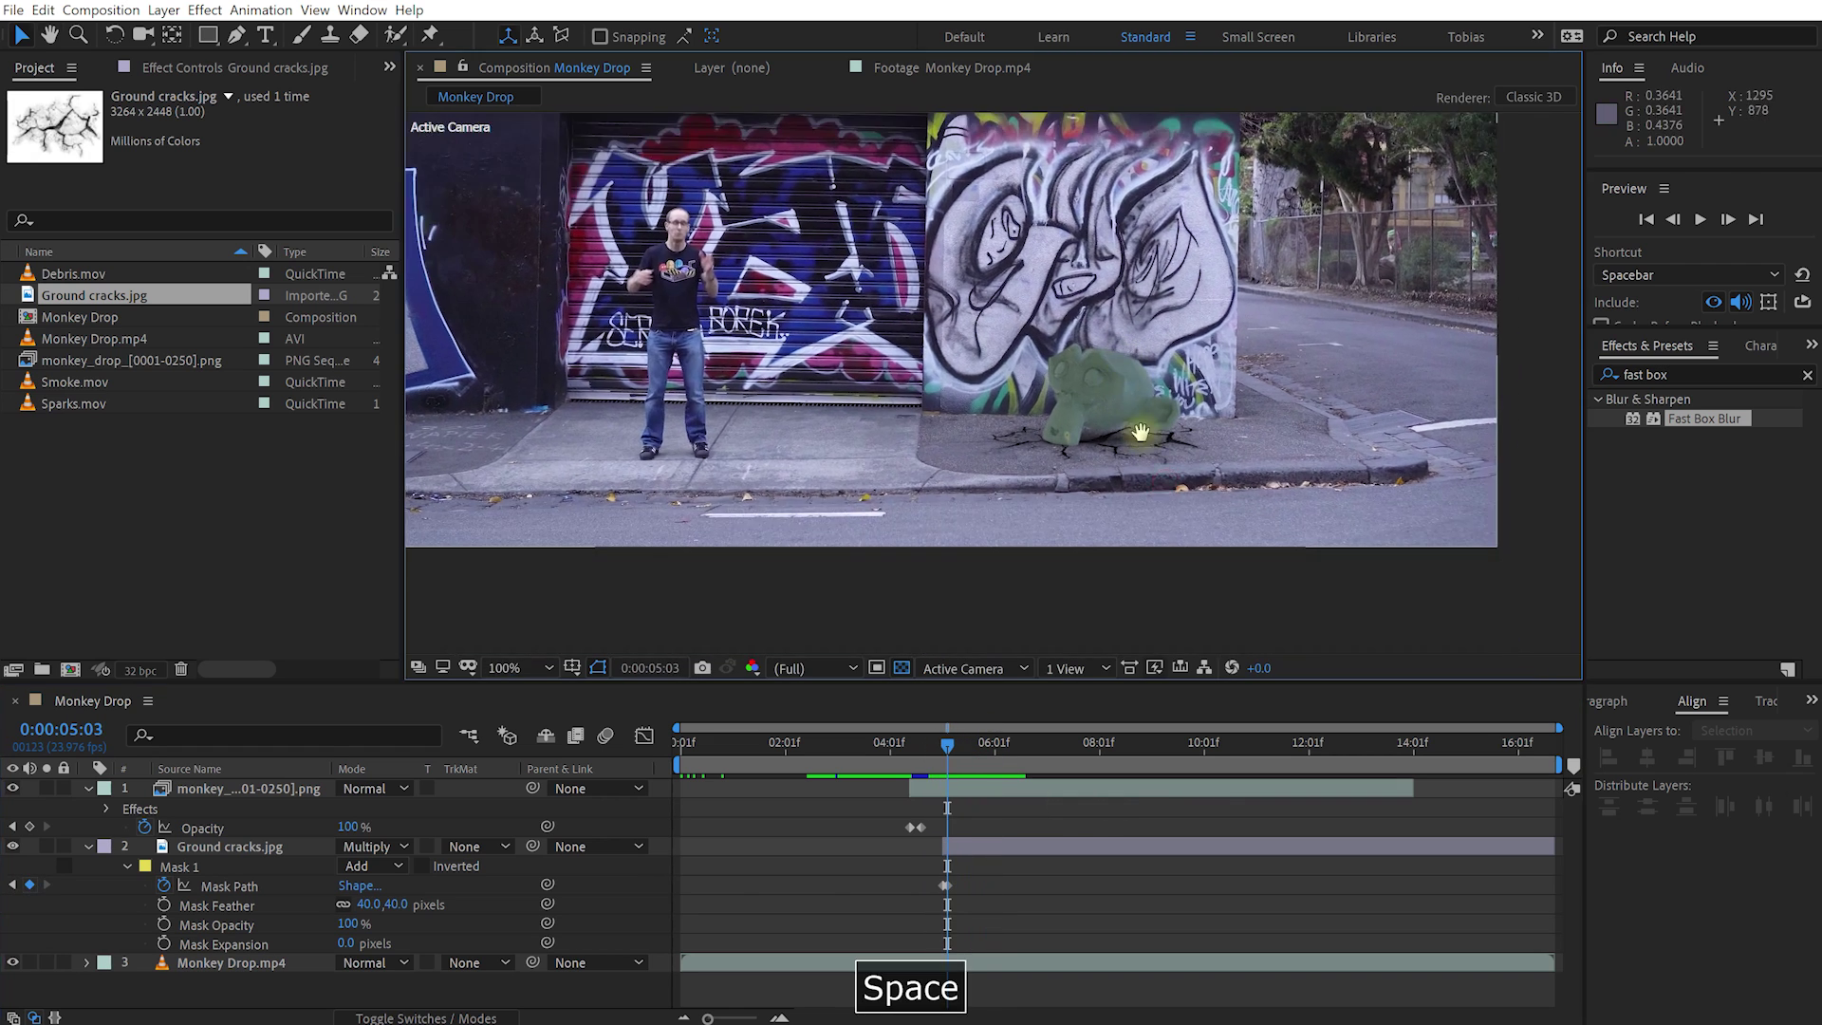
drag(1216, 466, 1181, 454)
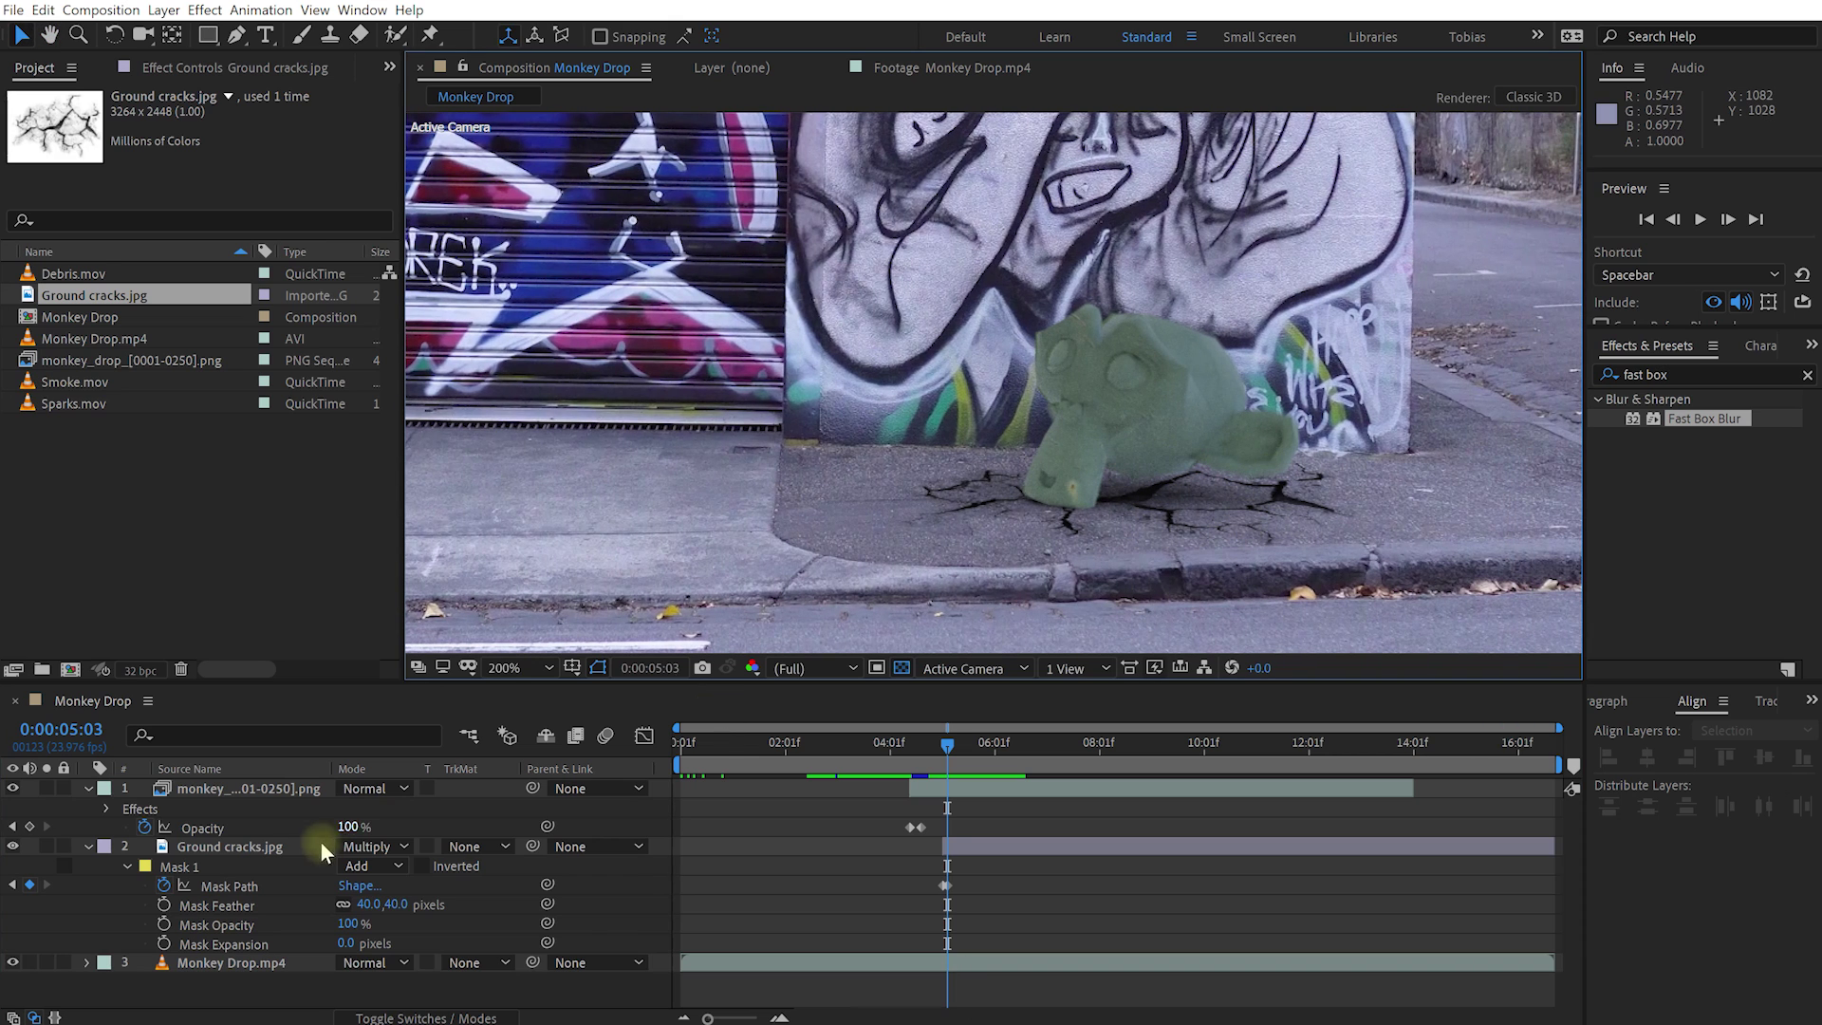
- Lower the Ground cracks layer's Opacity to about 81%
click(266, 847)
key(t)
drag(347, 867, 276, 867)
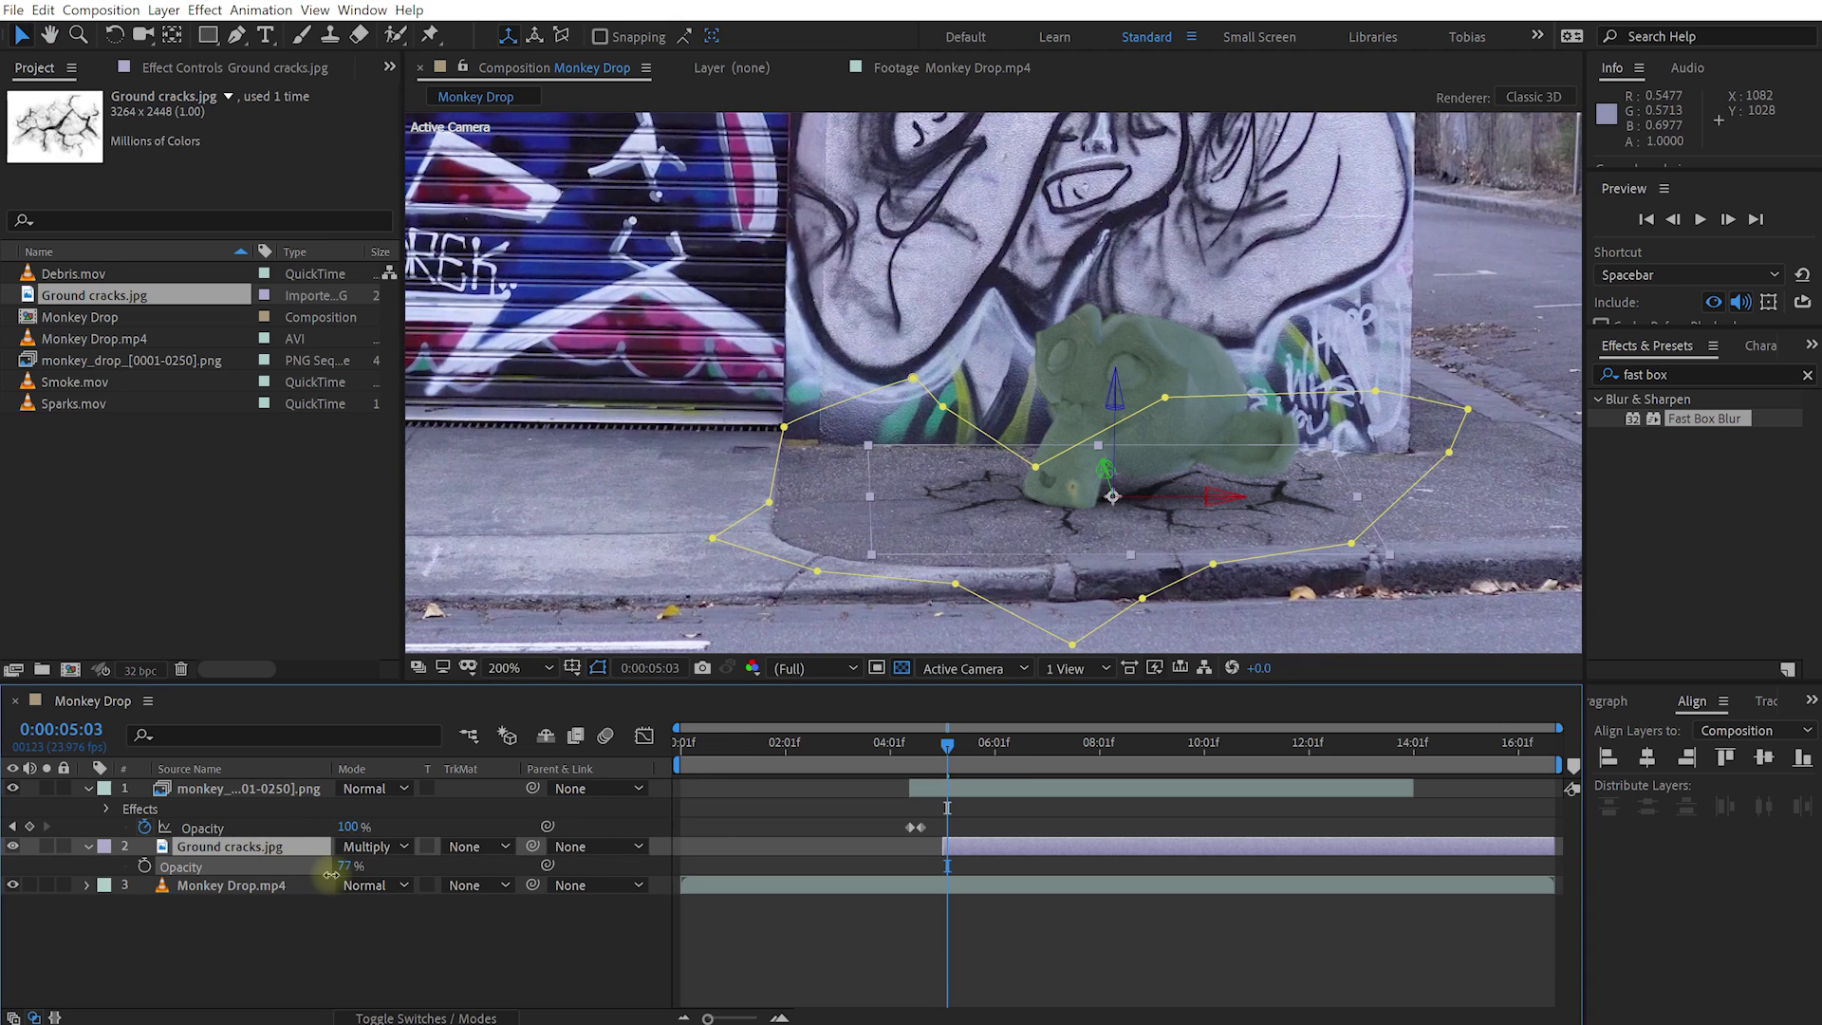
drag(343, 867, 344, 866)
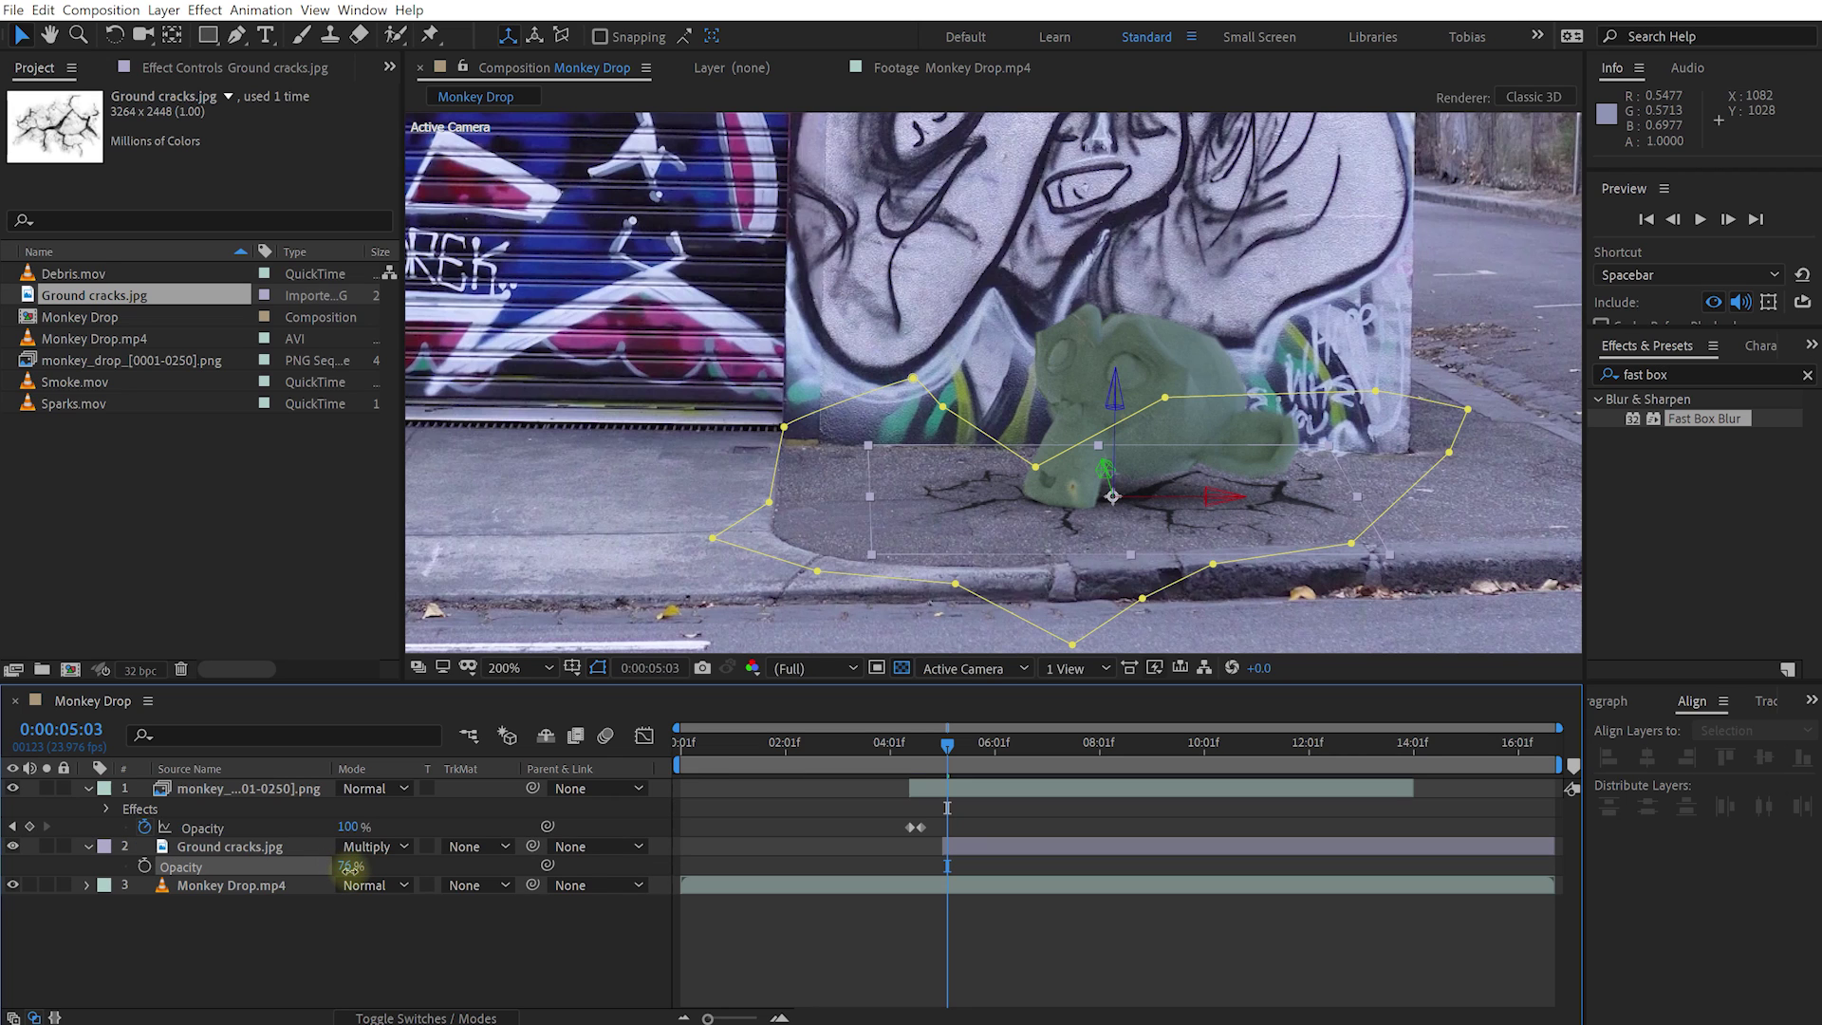
- Keep the cracks at 81% opacity and add Curves, raising the Blue channel slightly
click(759, 917)
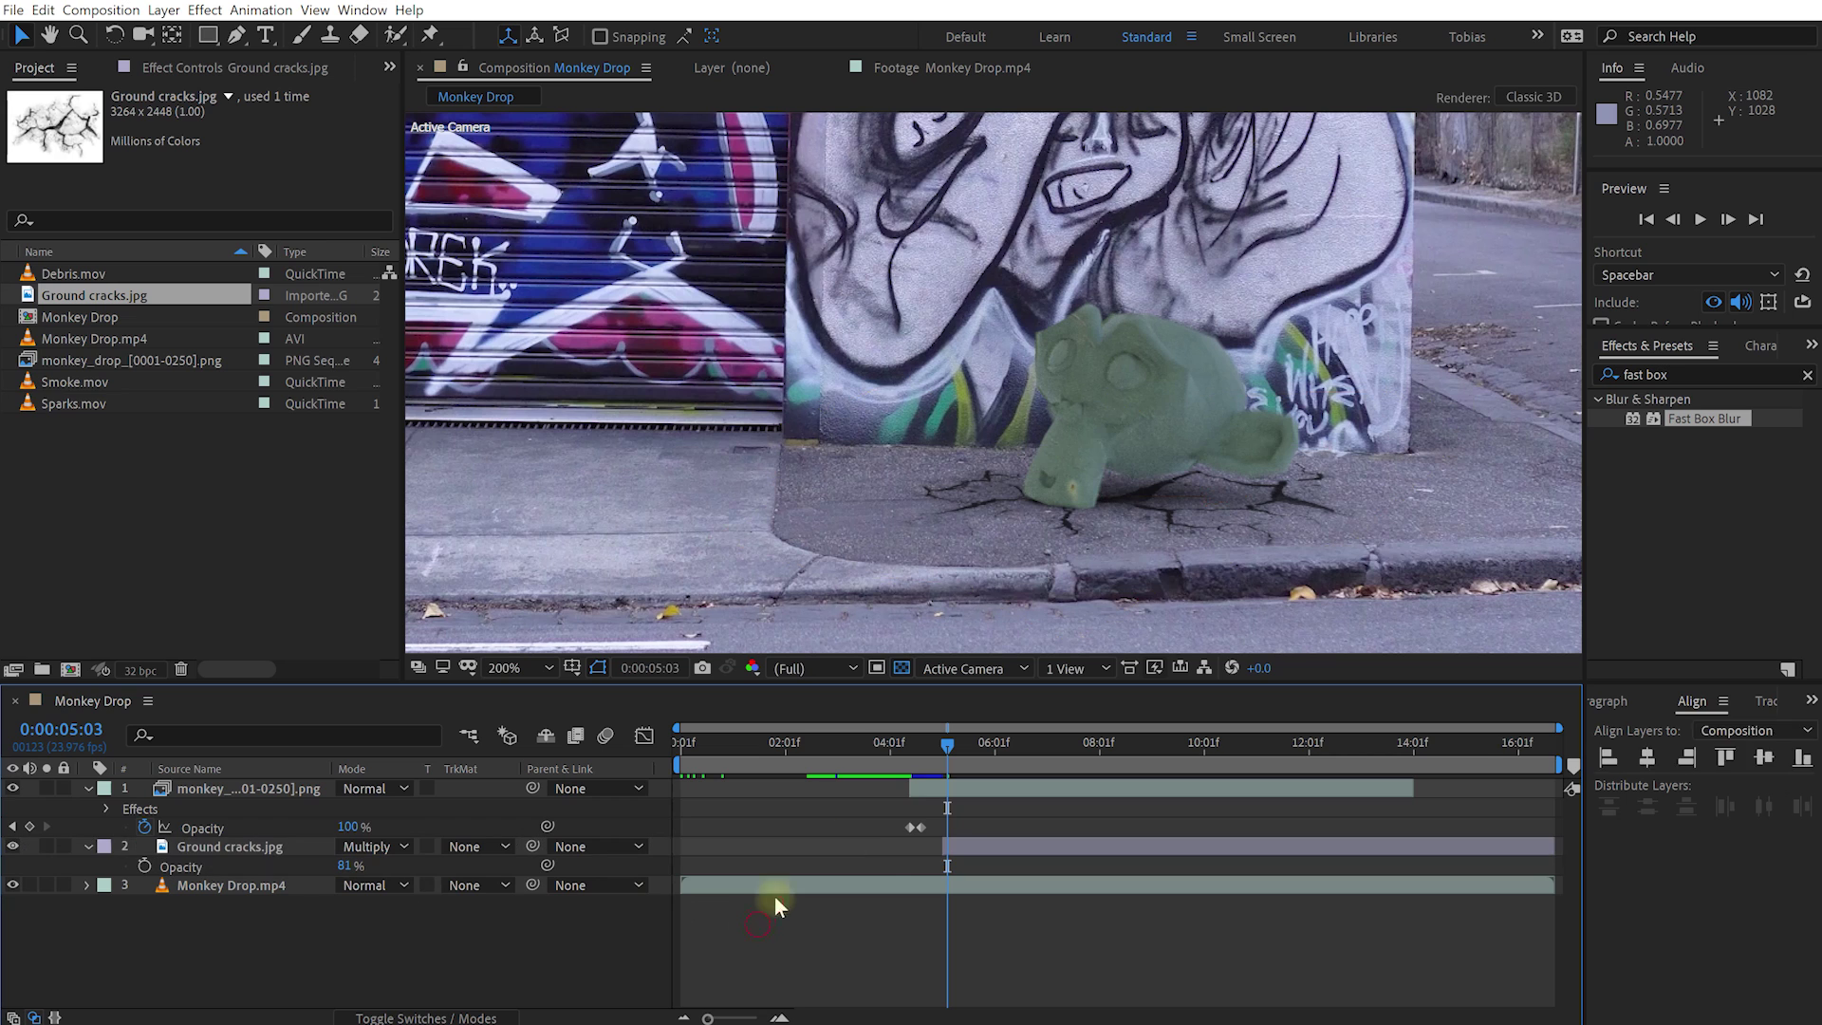
click(886, 846)
key(ctrl+space)
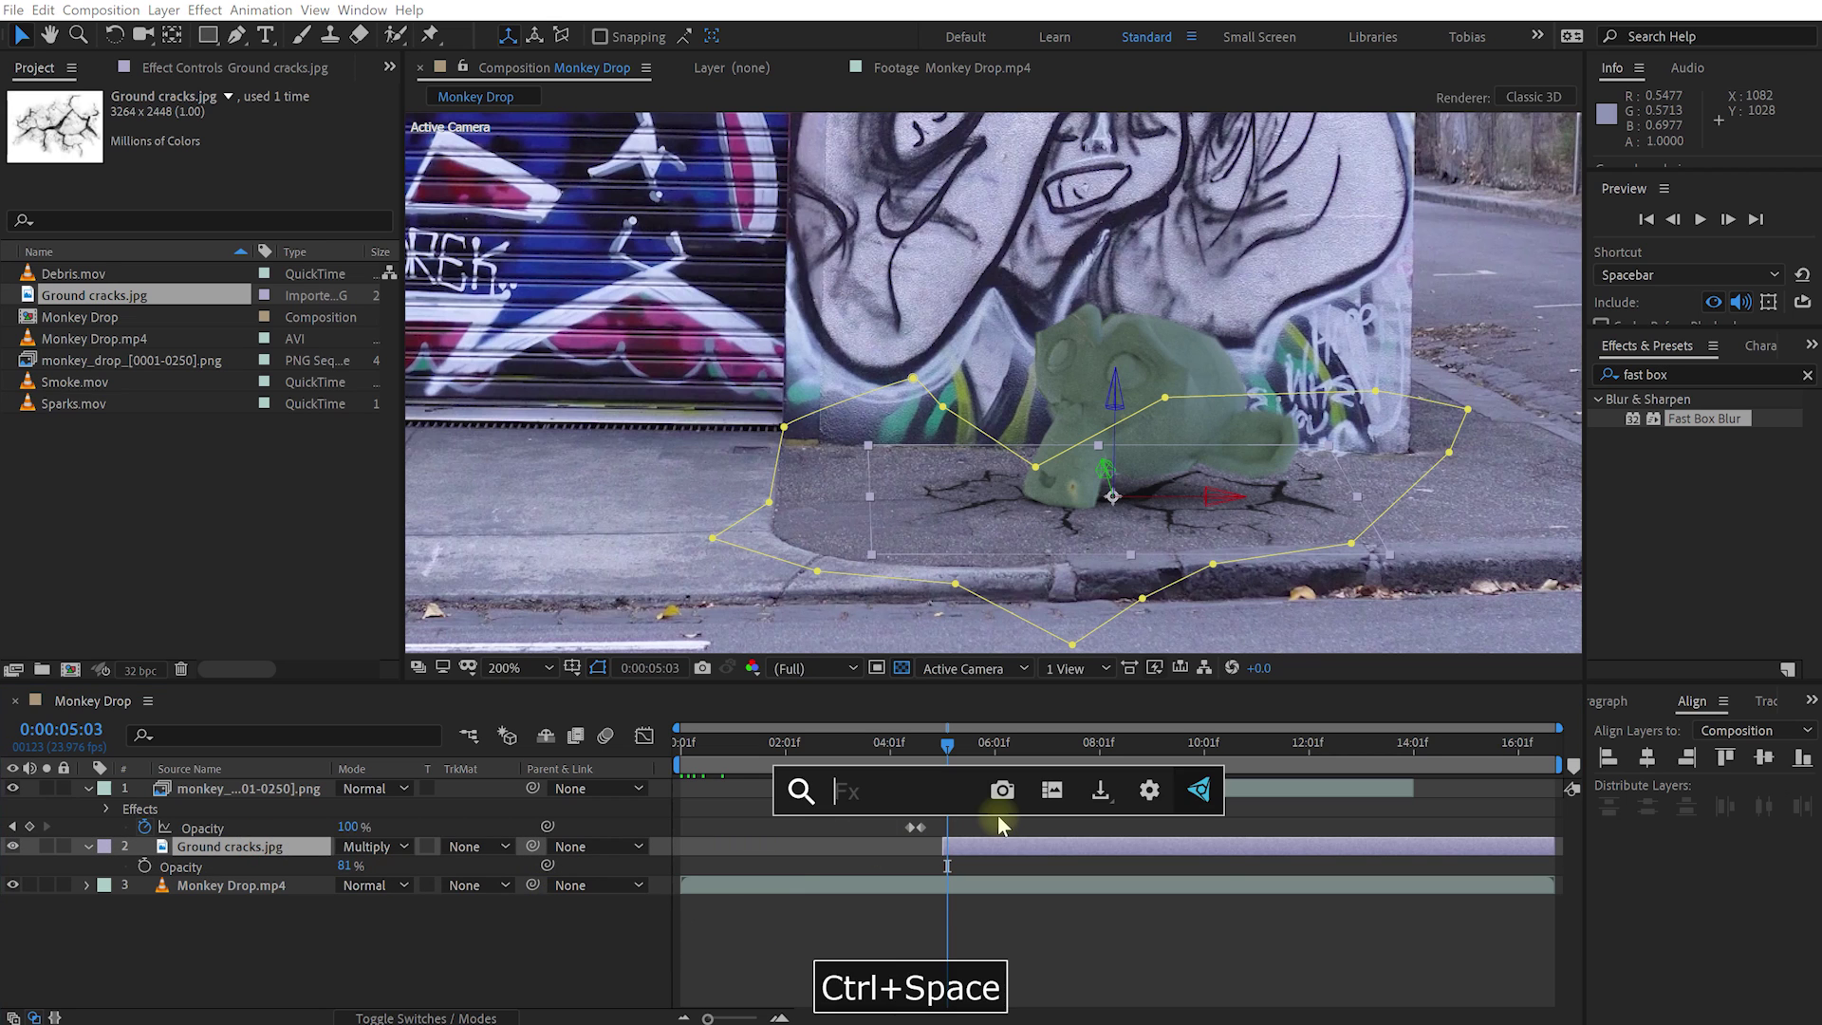
text(cur)
key(Return)
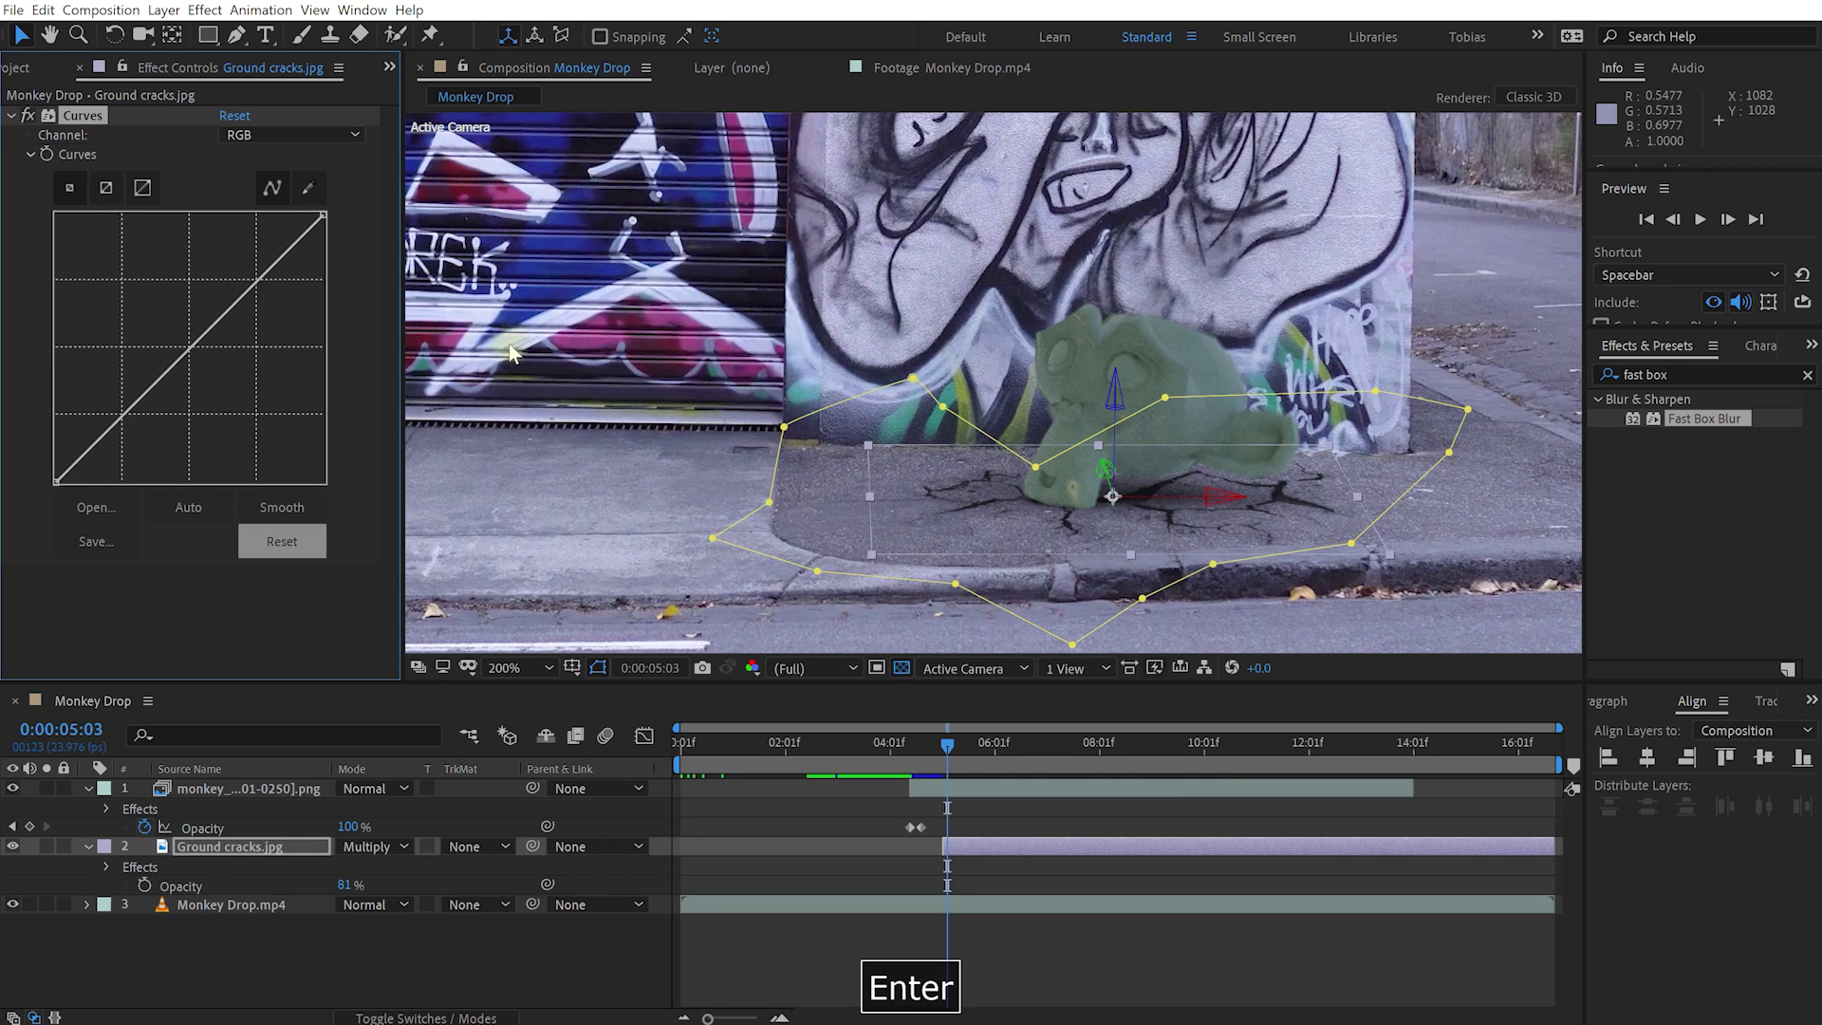
click(300, 136)
click(249, 219)
drag(198, 342, 192, 336)
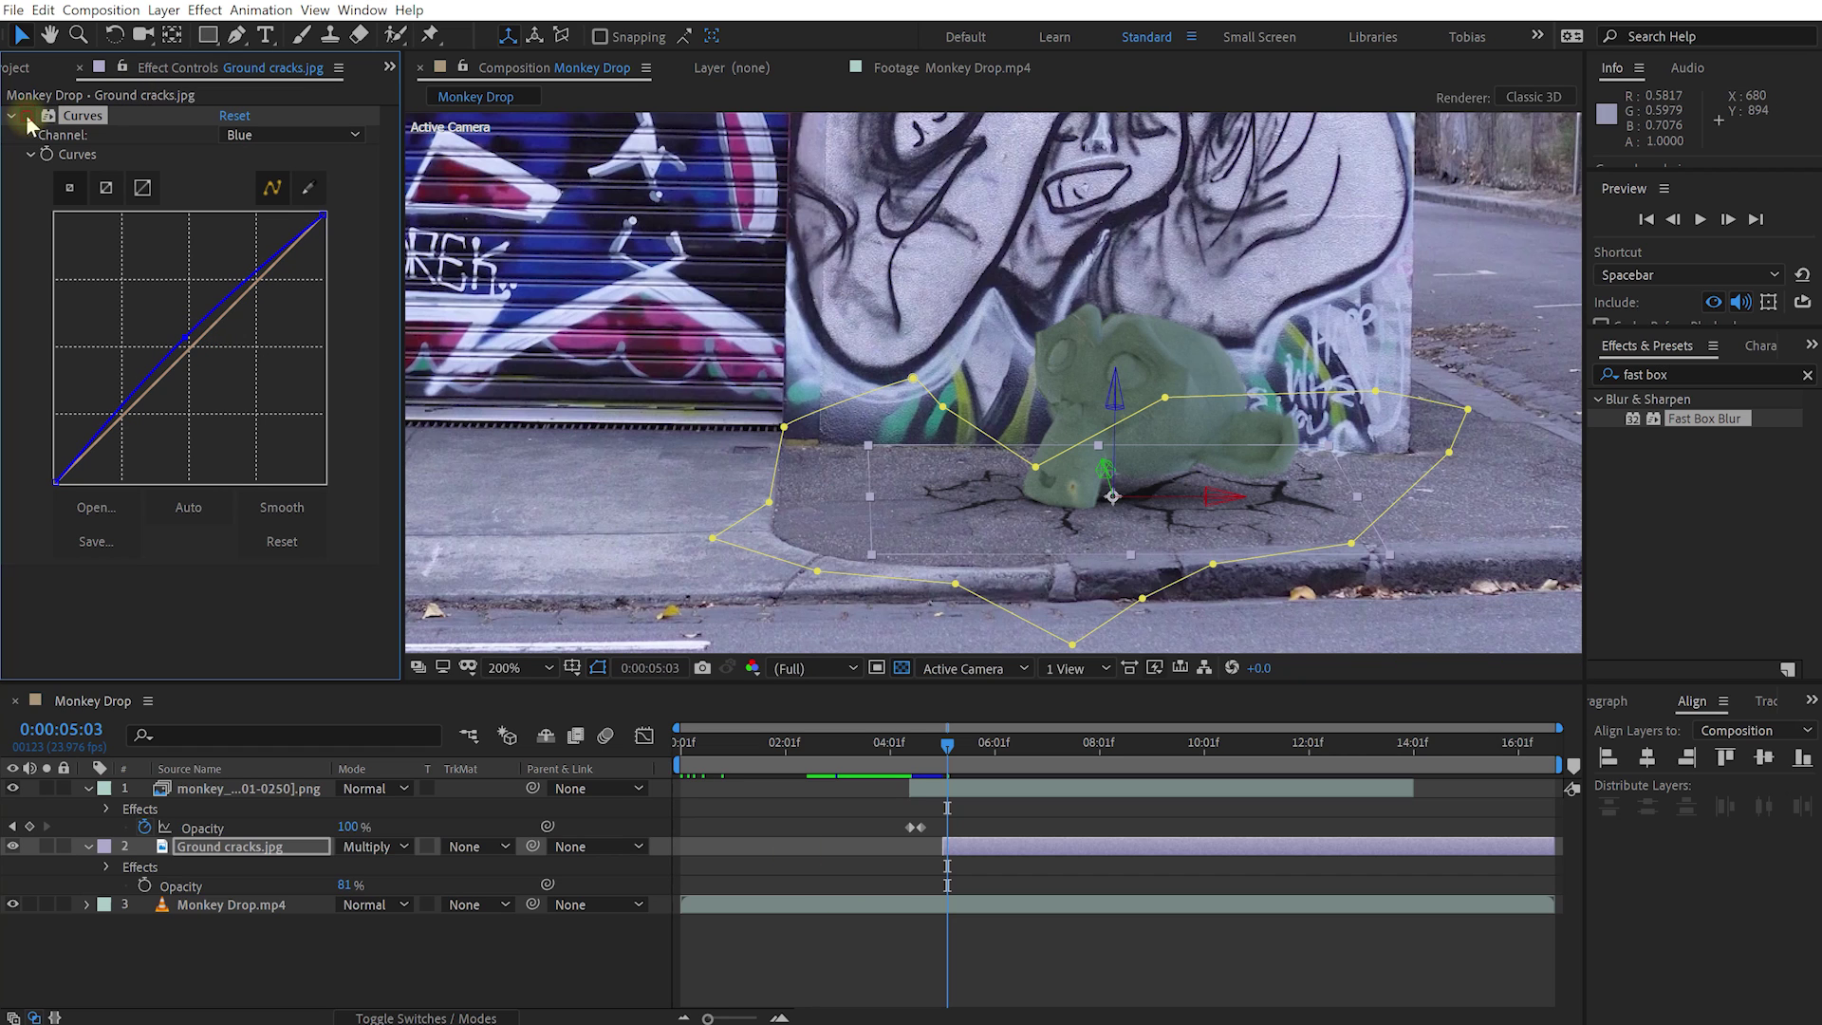
- Fit the full street shot in view, return to 0:00:05:01, and select Ground cracks.jpg
click(946, 887)
scroll(1212, 399, down, 2)
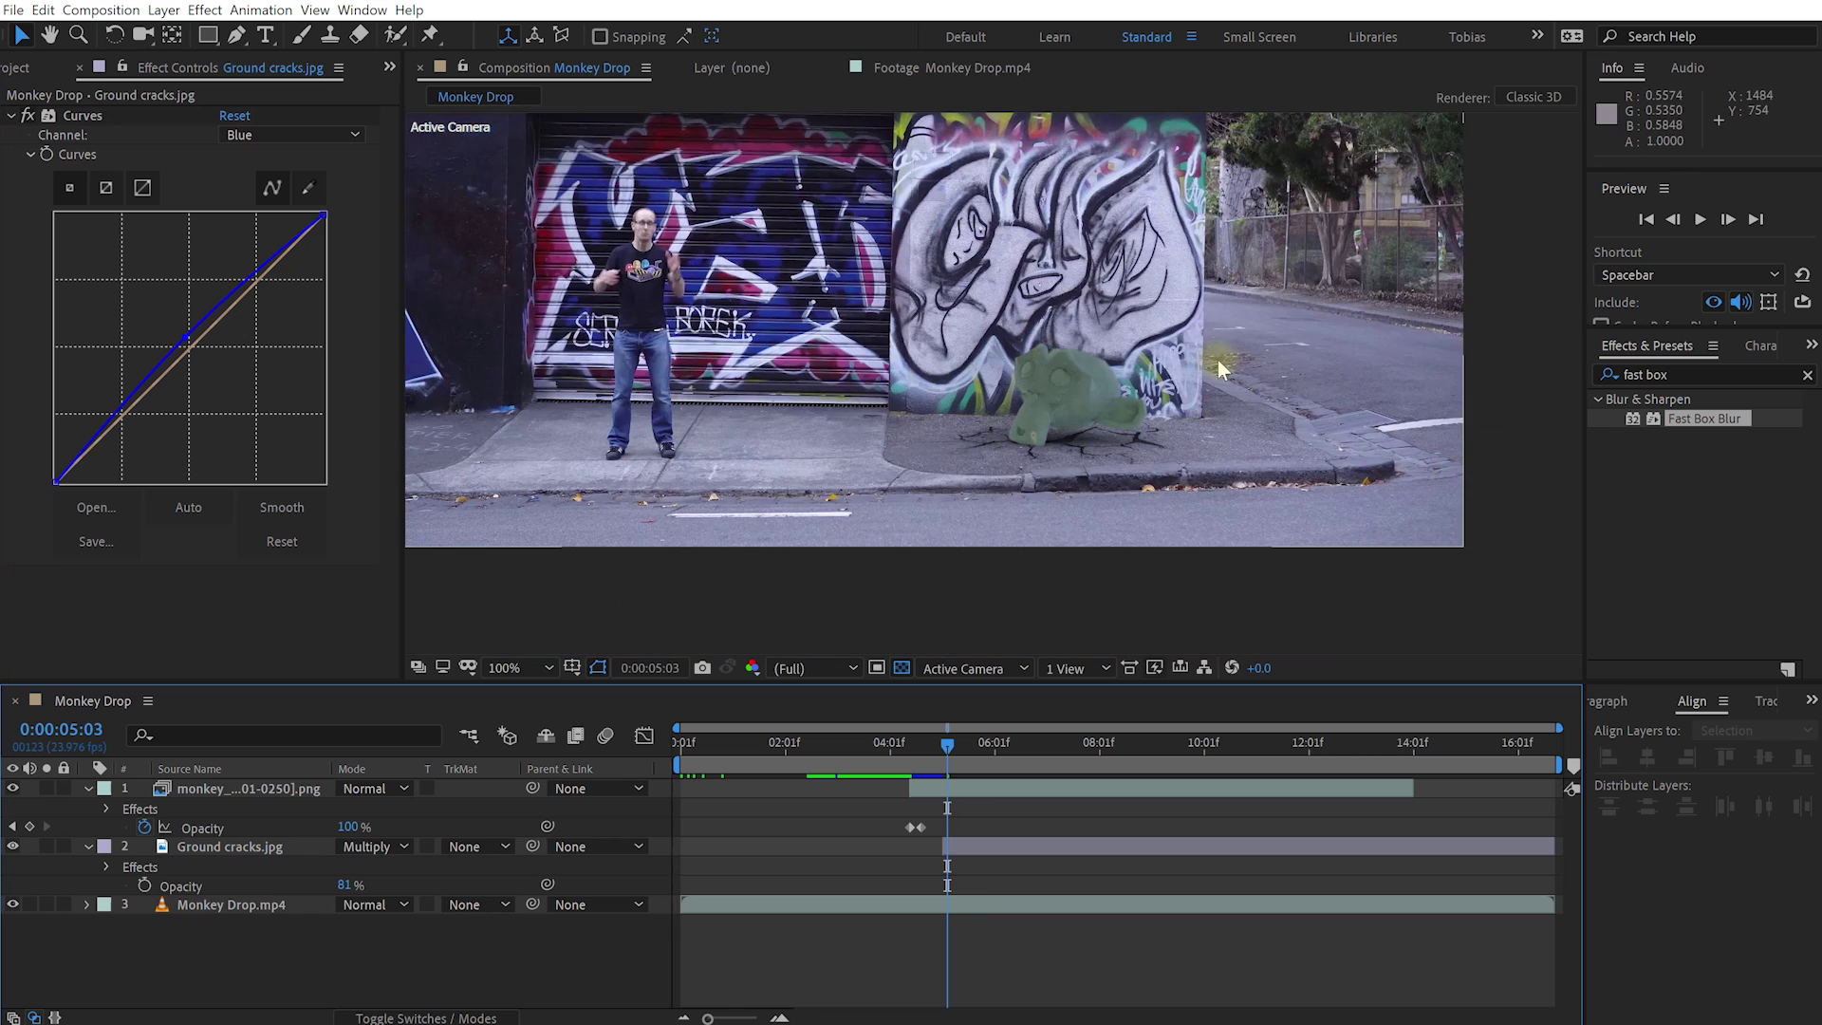
drag(1131, 358, 1280, 471)
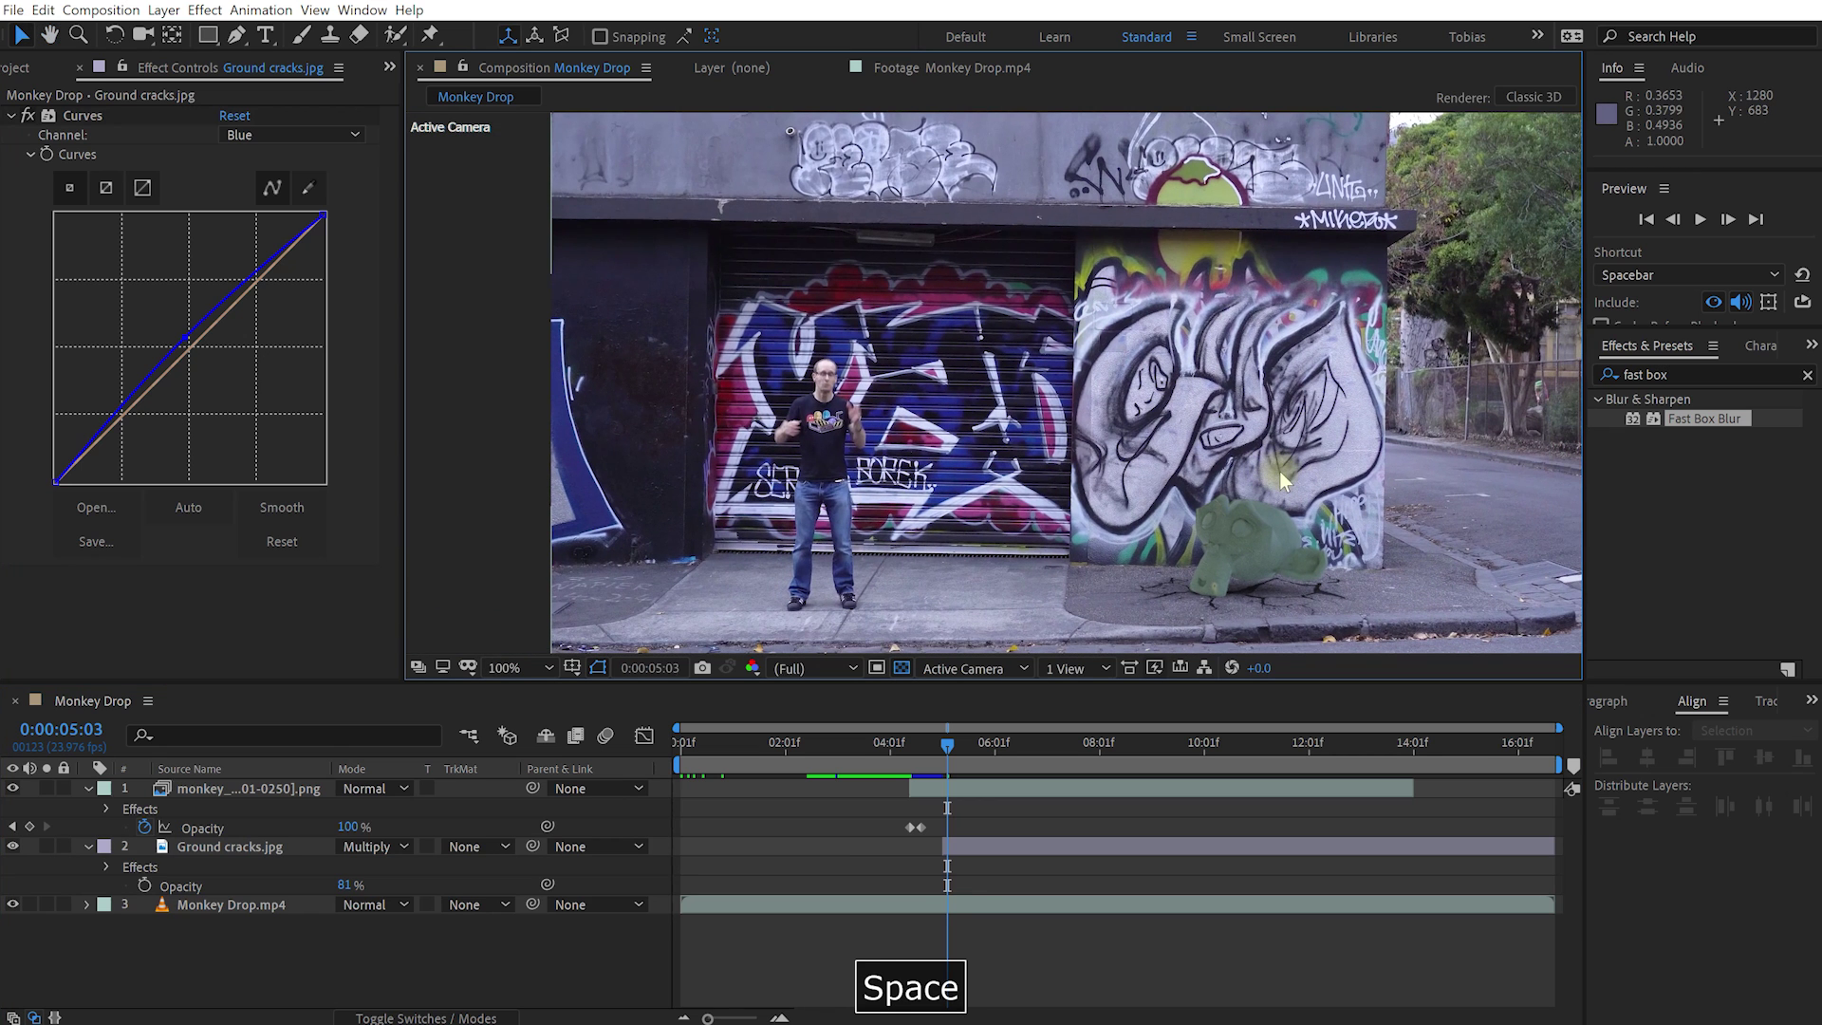
key(alt+slash)
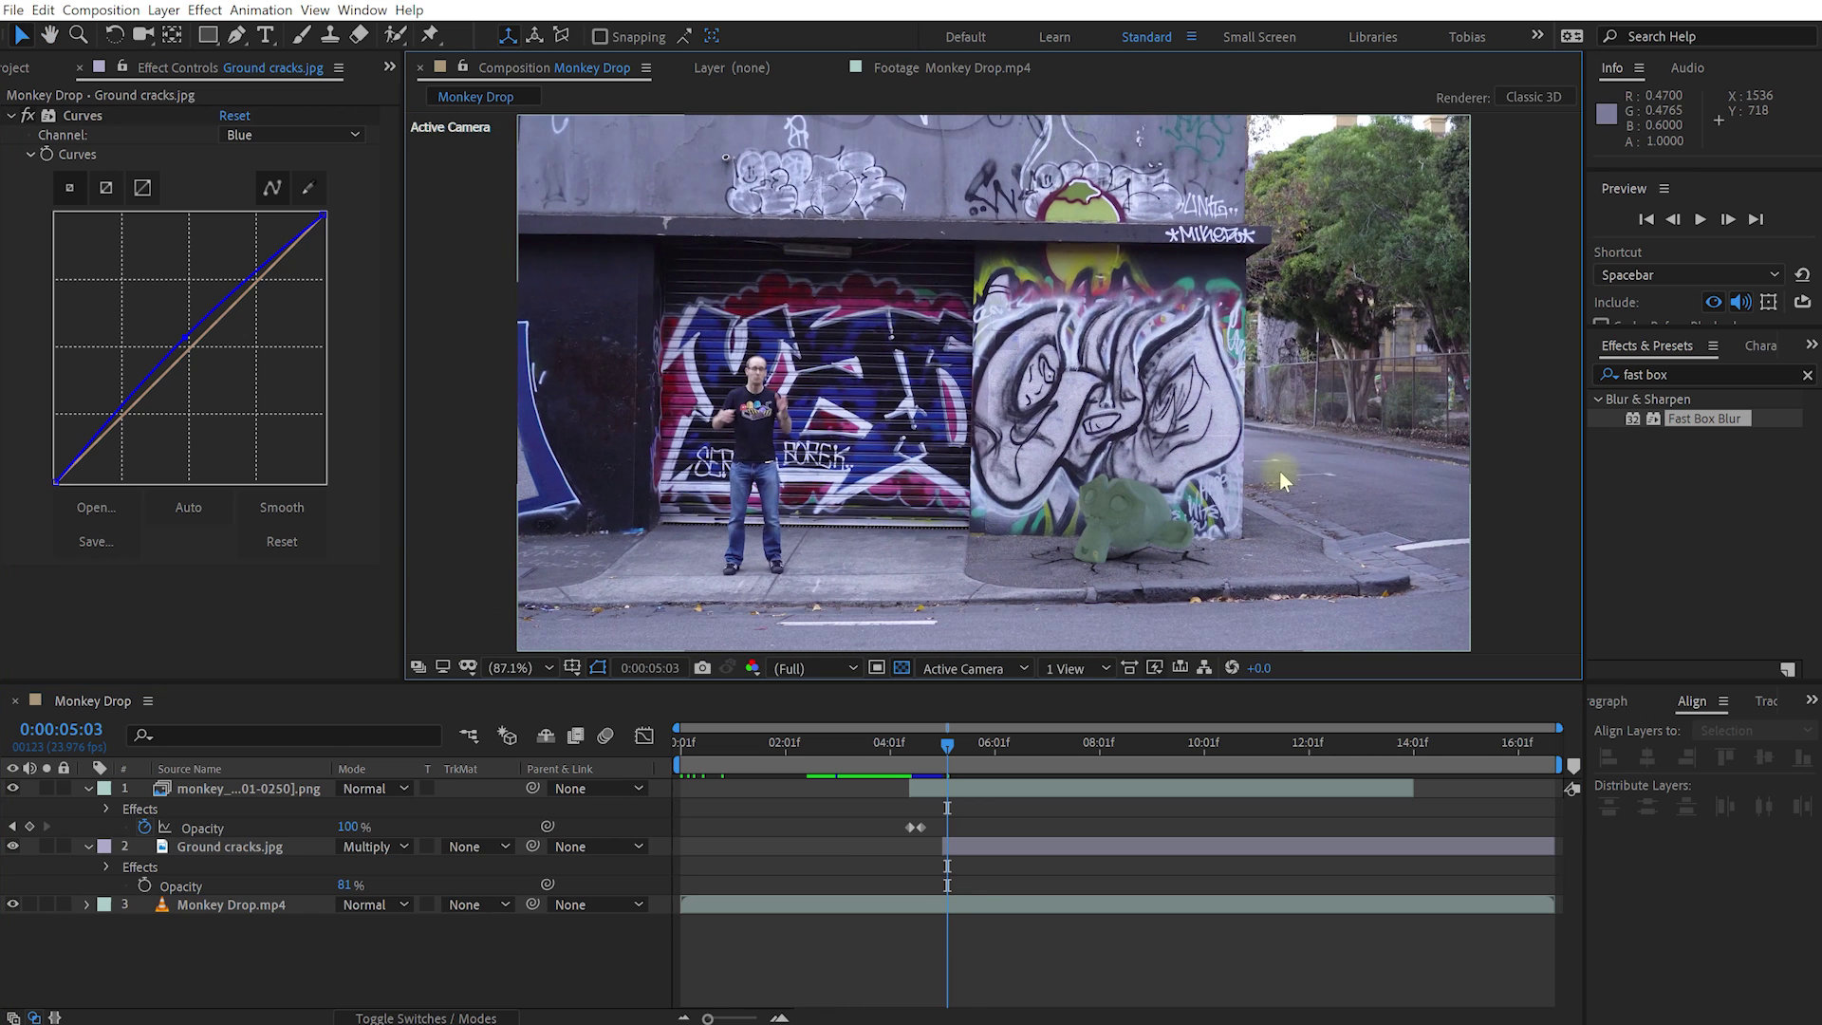
drag(954, 757, 942, 757)
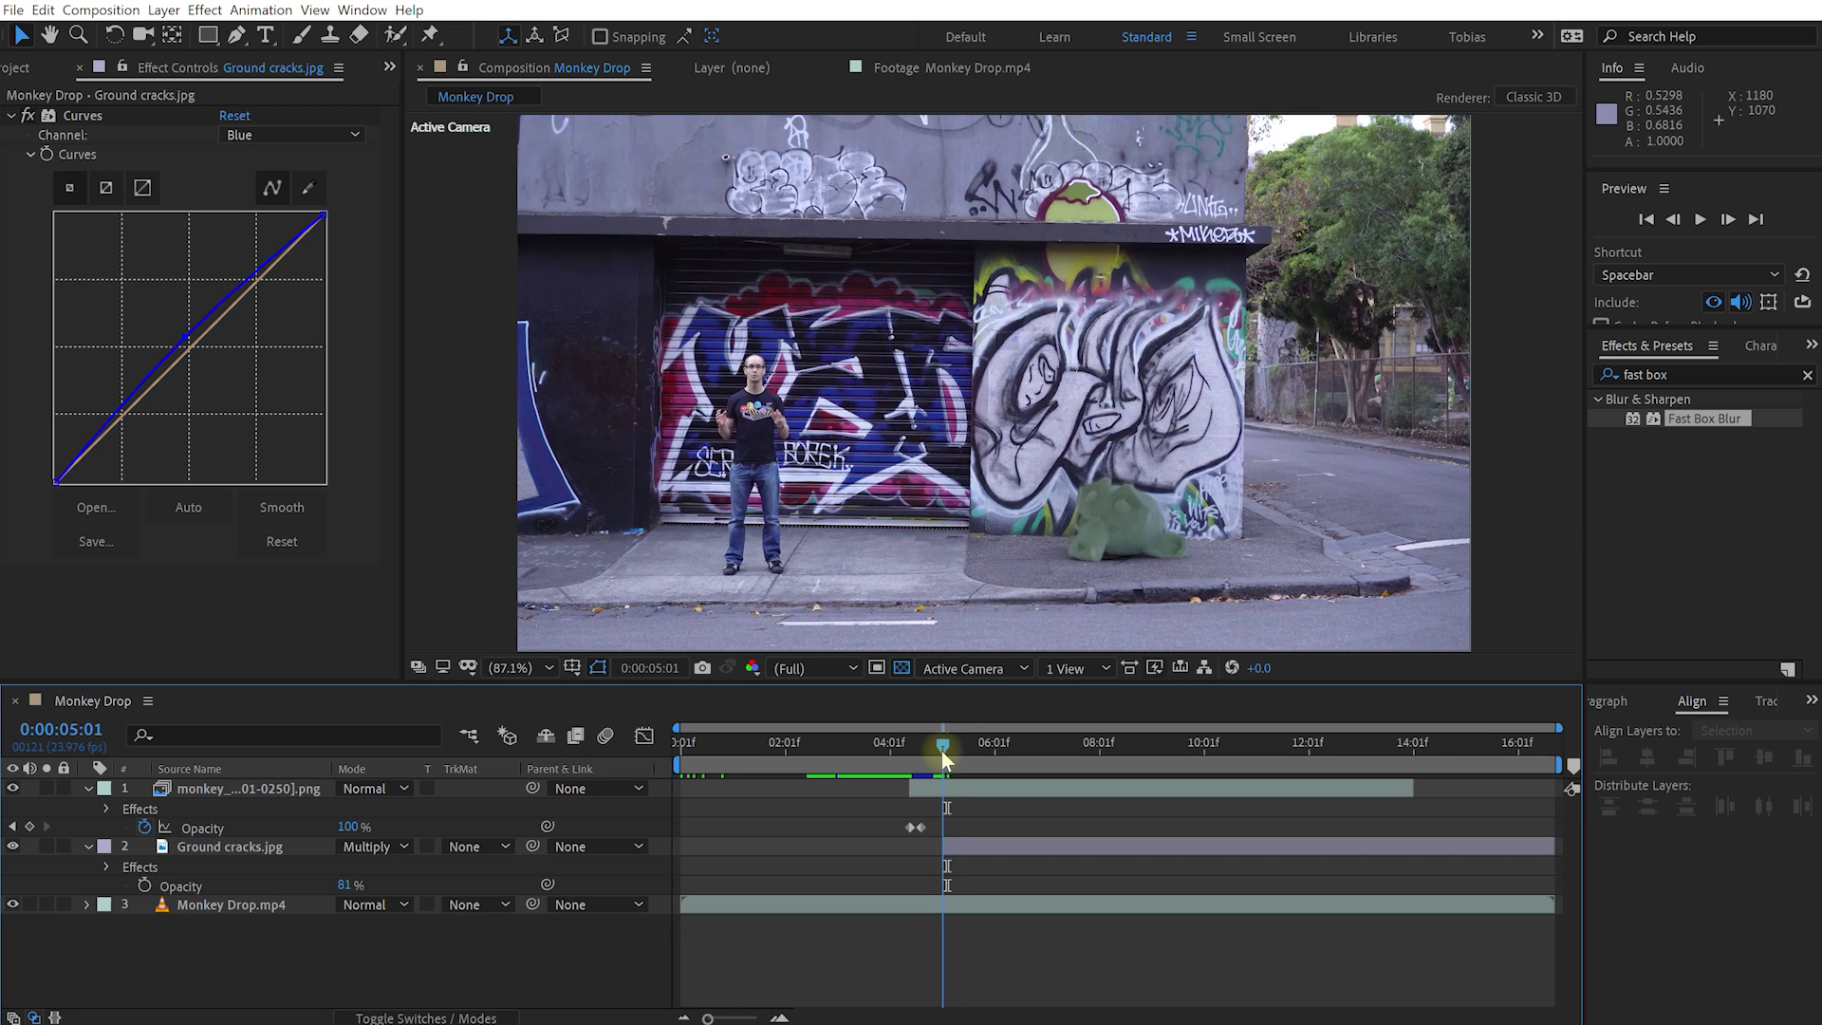
click(233, 850)
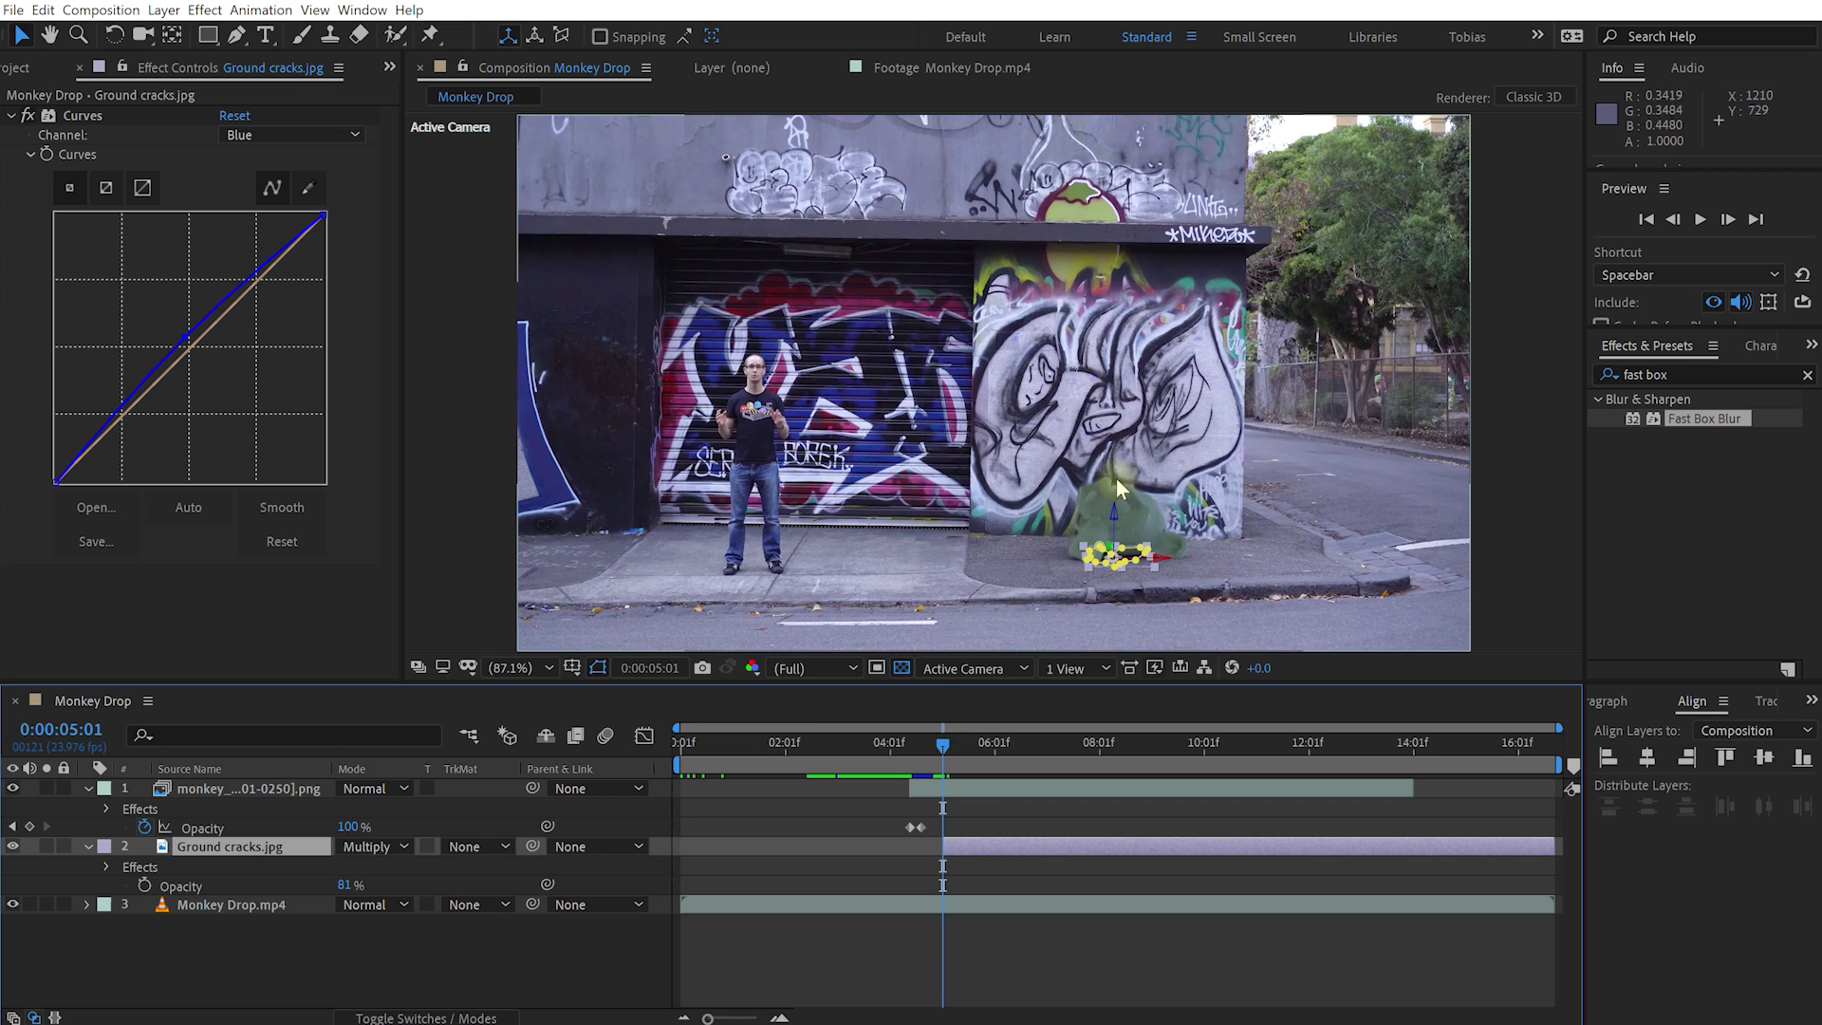
- Review the Debris, Smoke and Sparks clips, then add Debris.mov to the Monkey Drop timeline
click(15, 69)
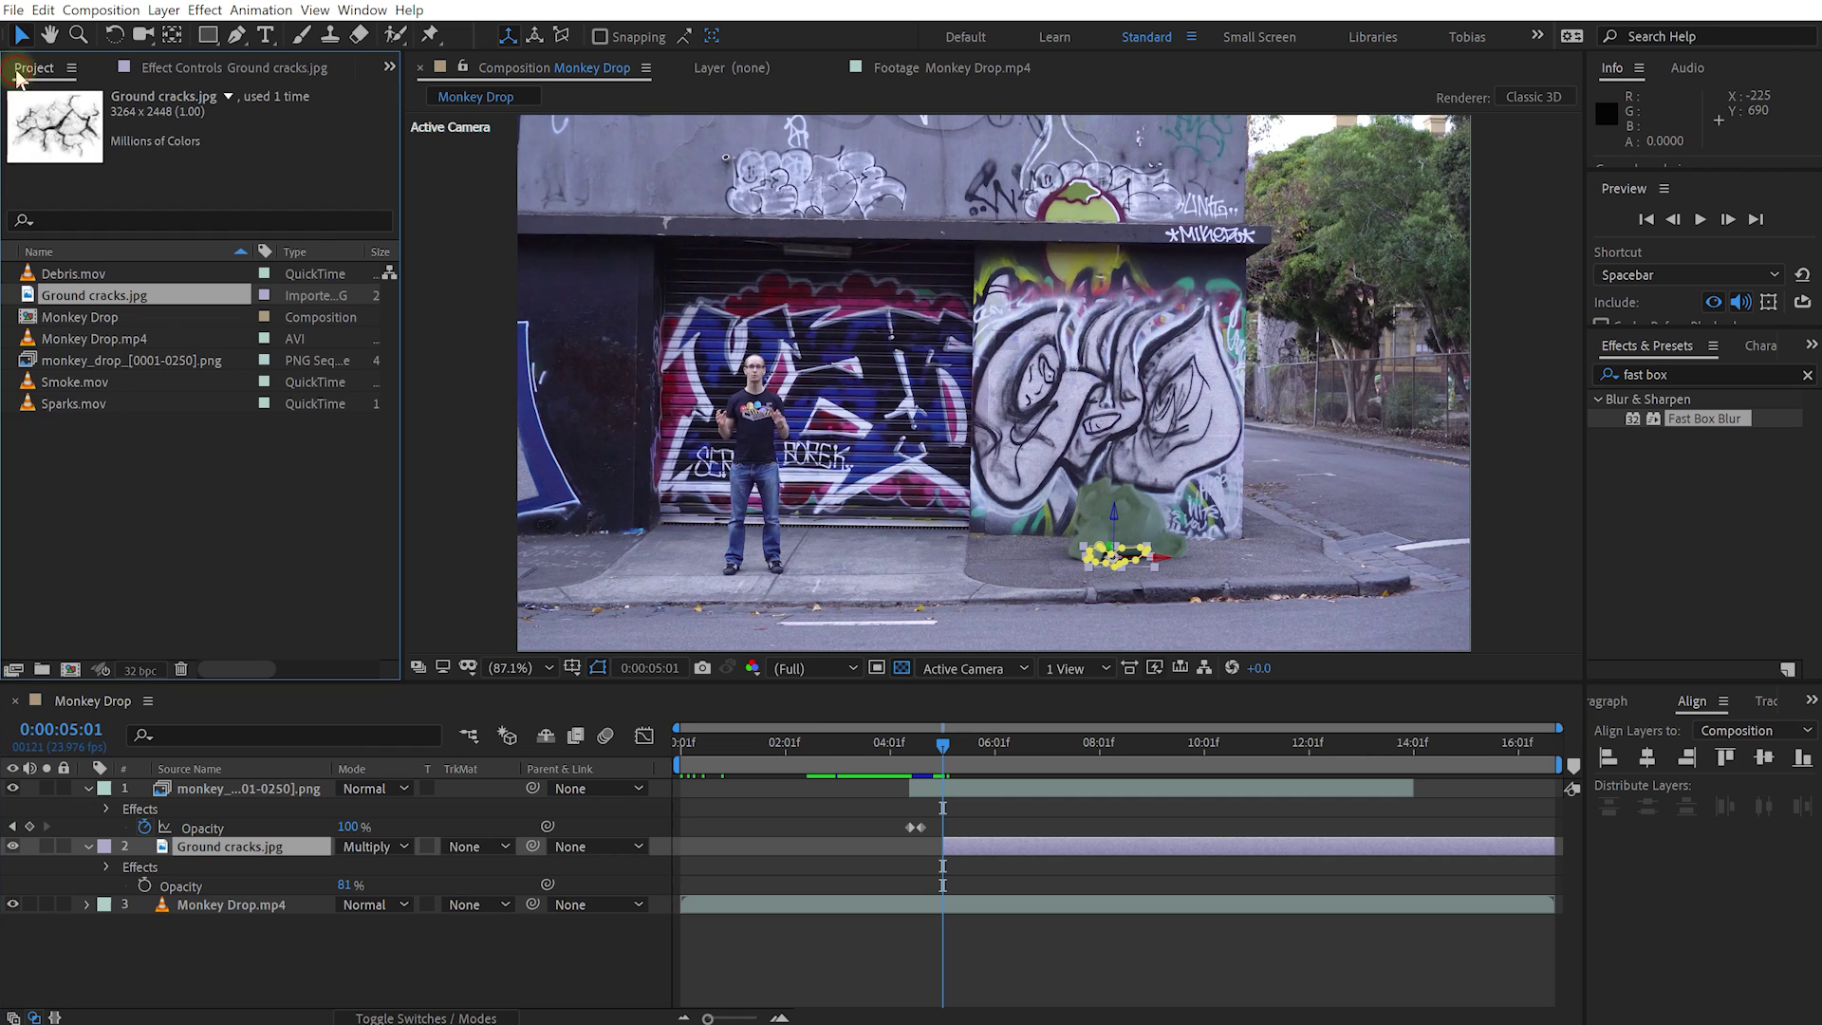
click(121, 470)
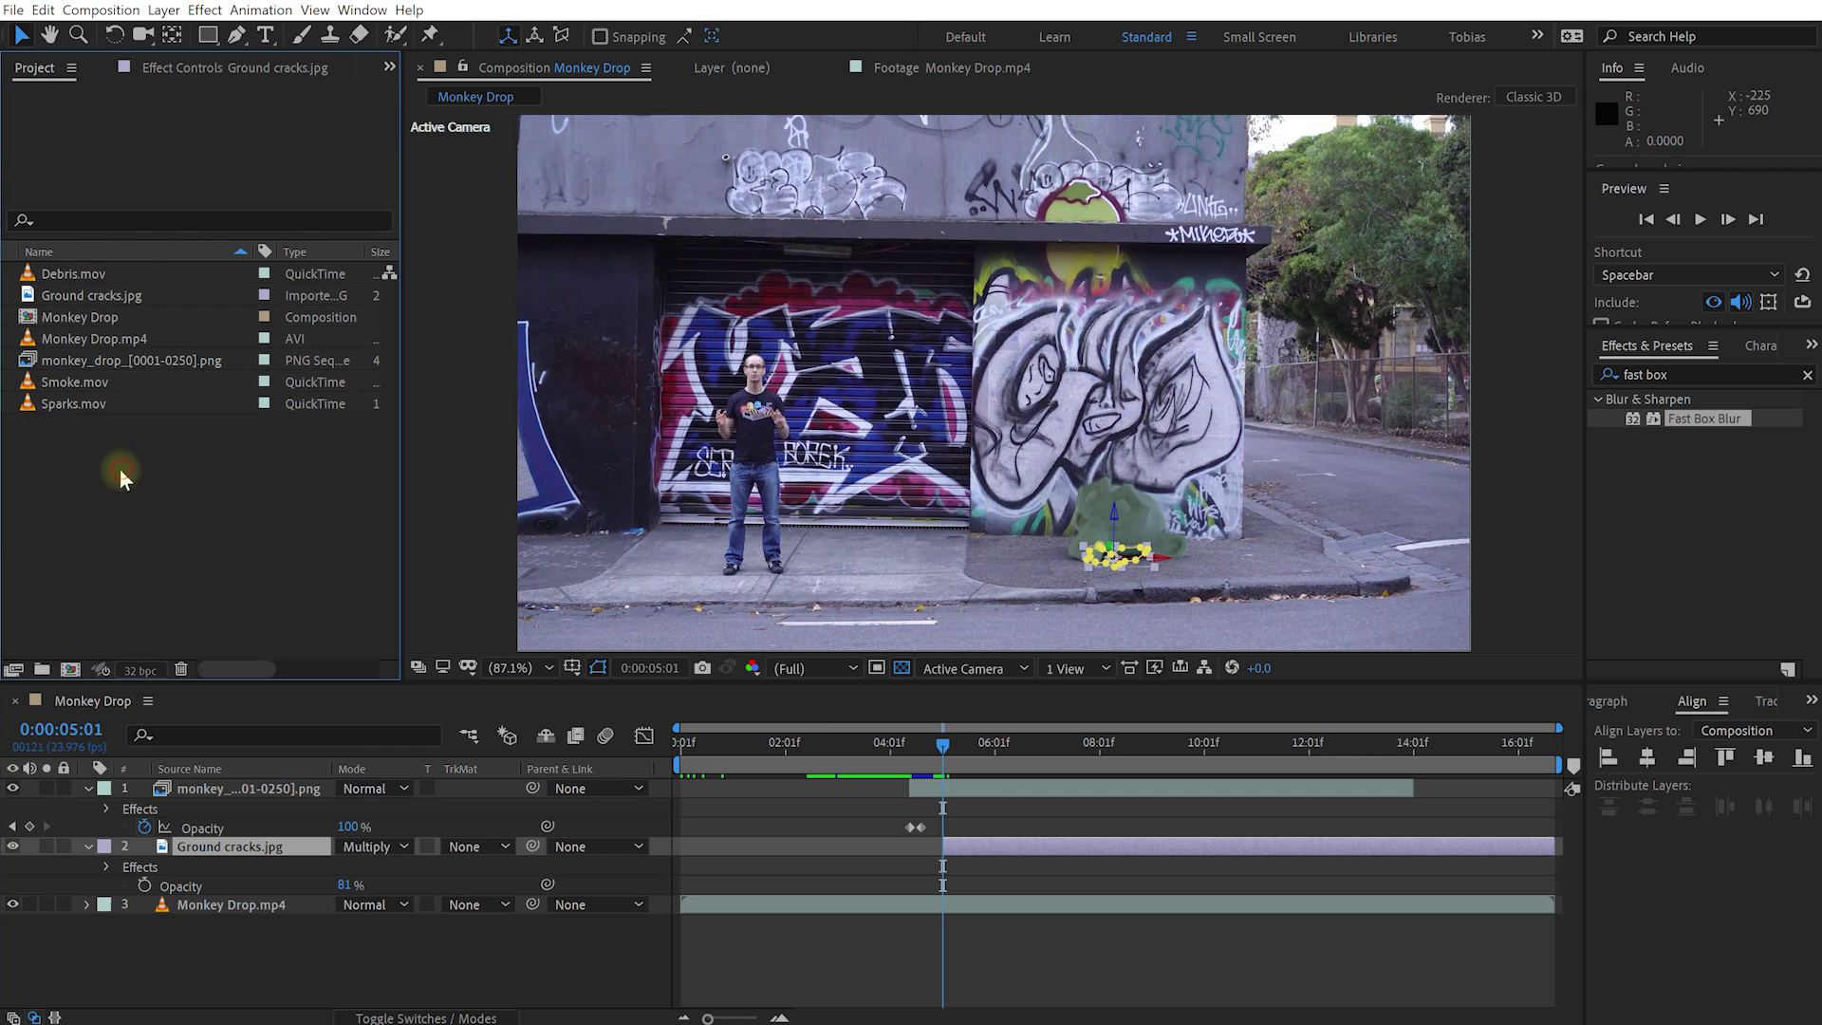
click(71, 271)
click(82, 383)
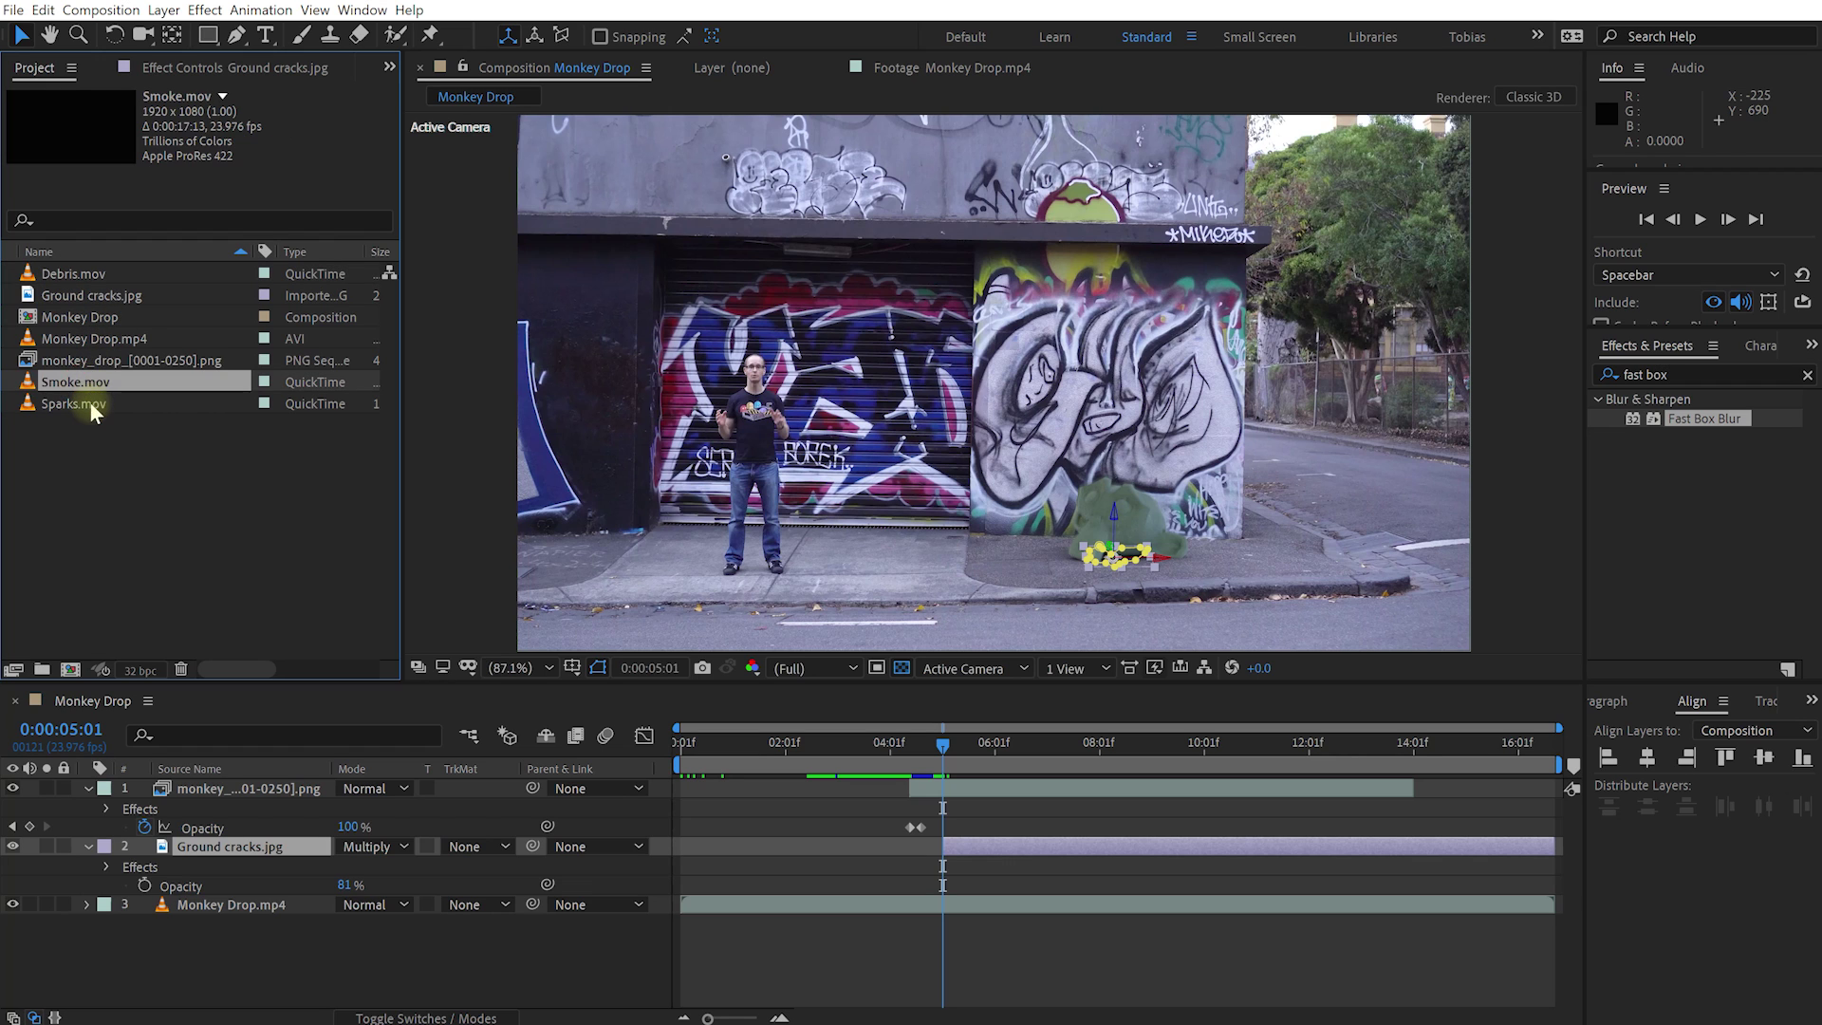
click(93, 402)
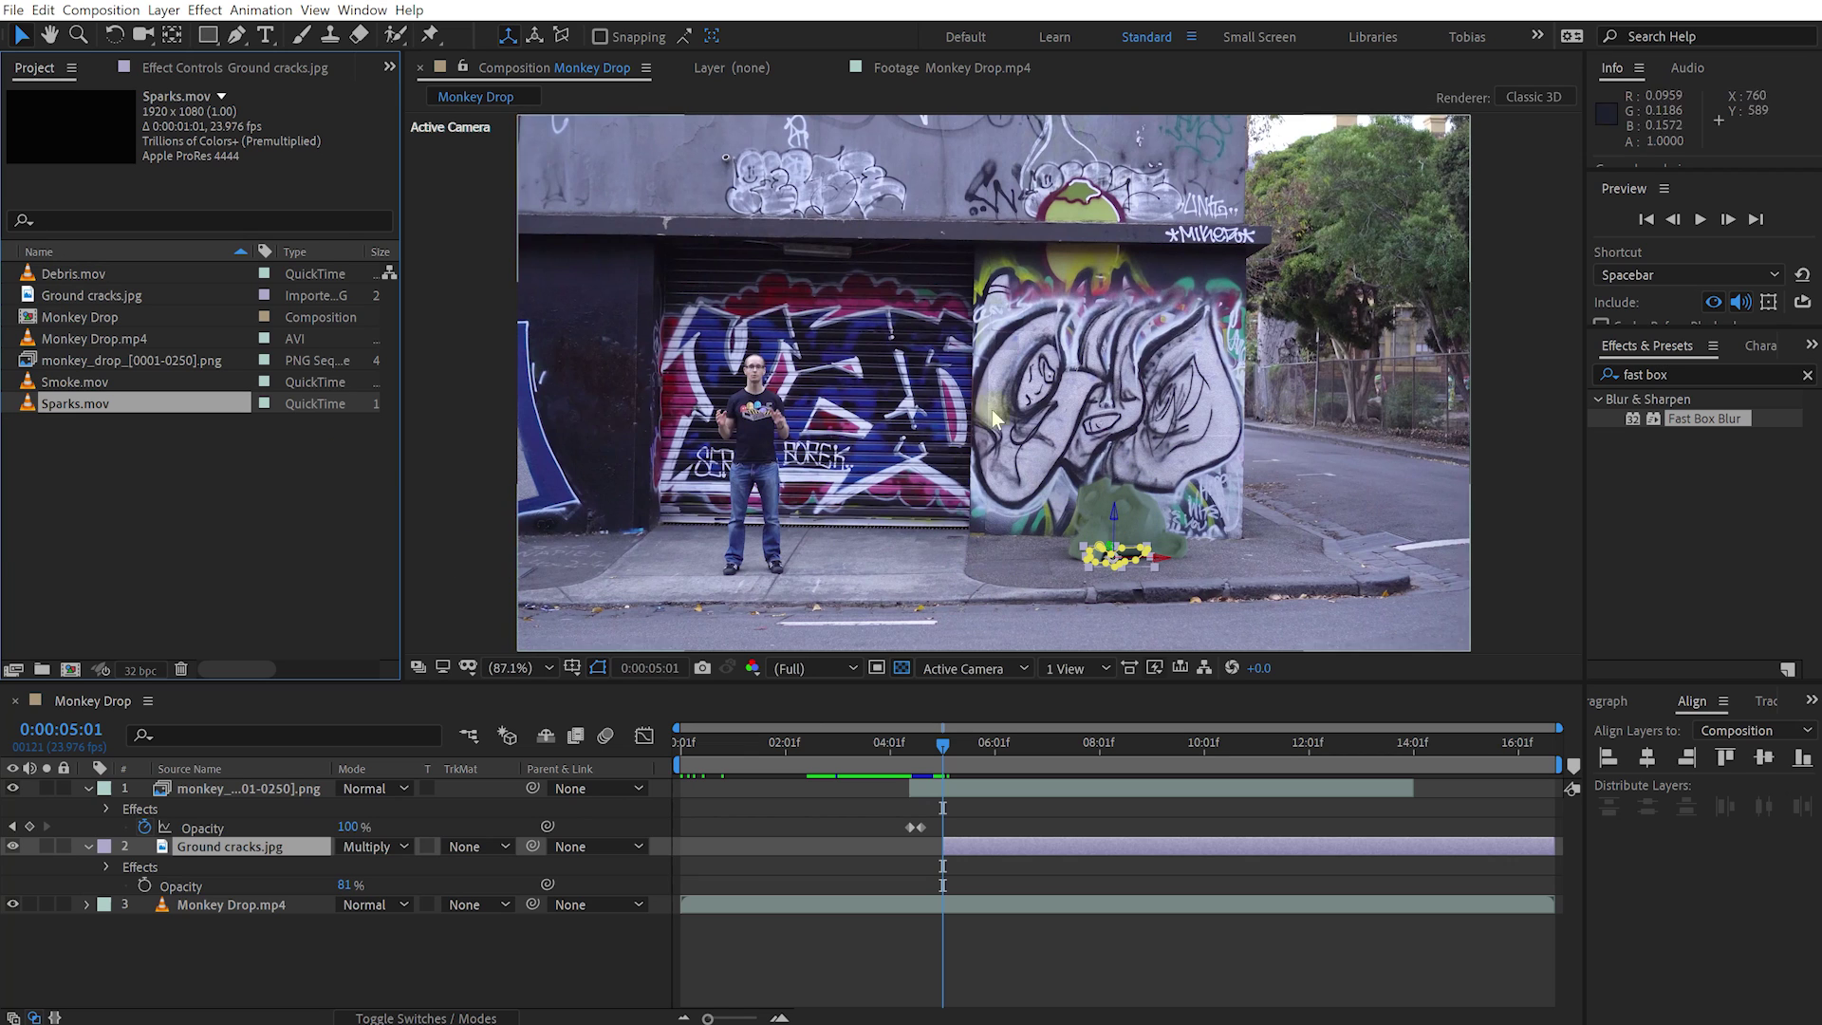
drag(76, 270, 224, 784)
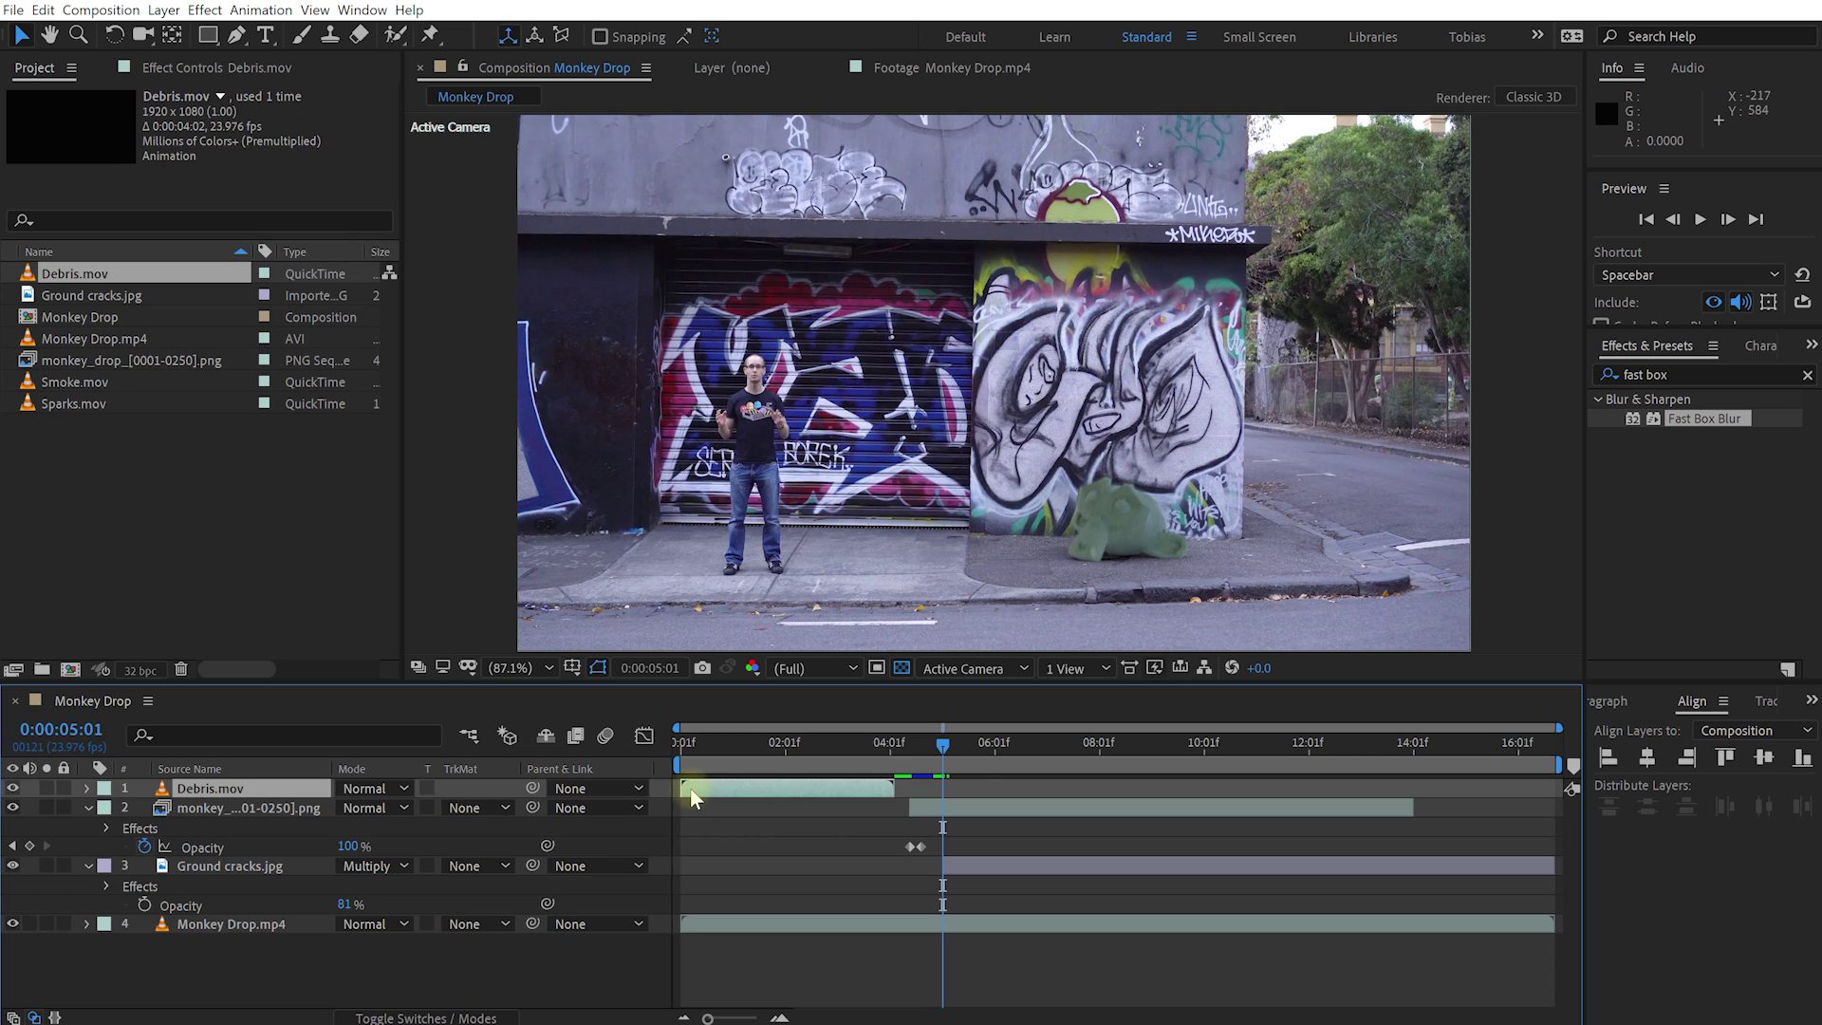
- Solo the debris layer over black and align its start exactly with the impact frame
drag(749, 793, 844, 795)
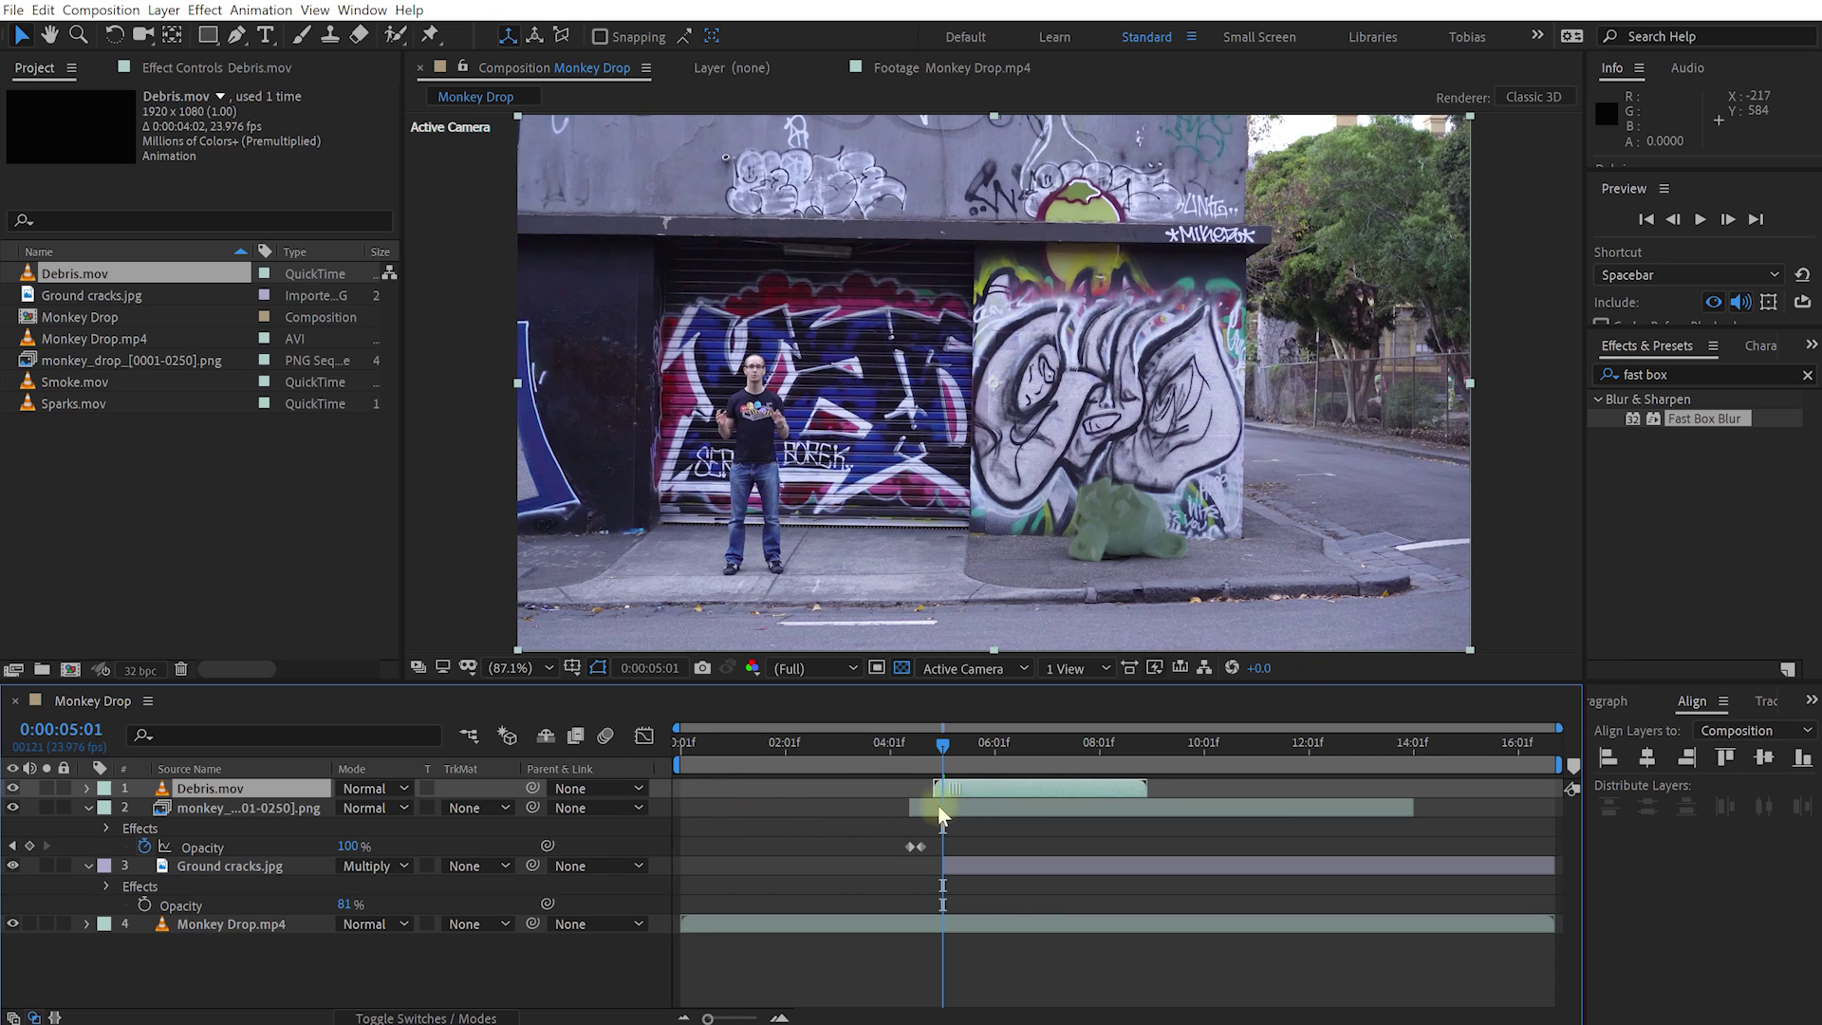
click(44, 787)
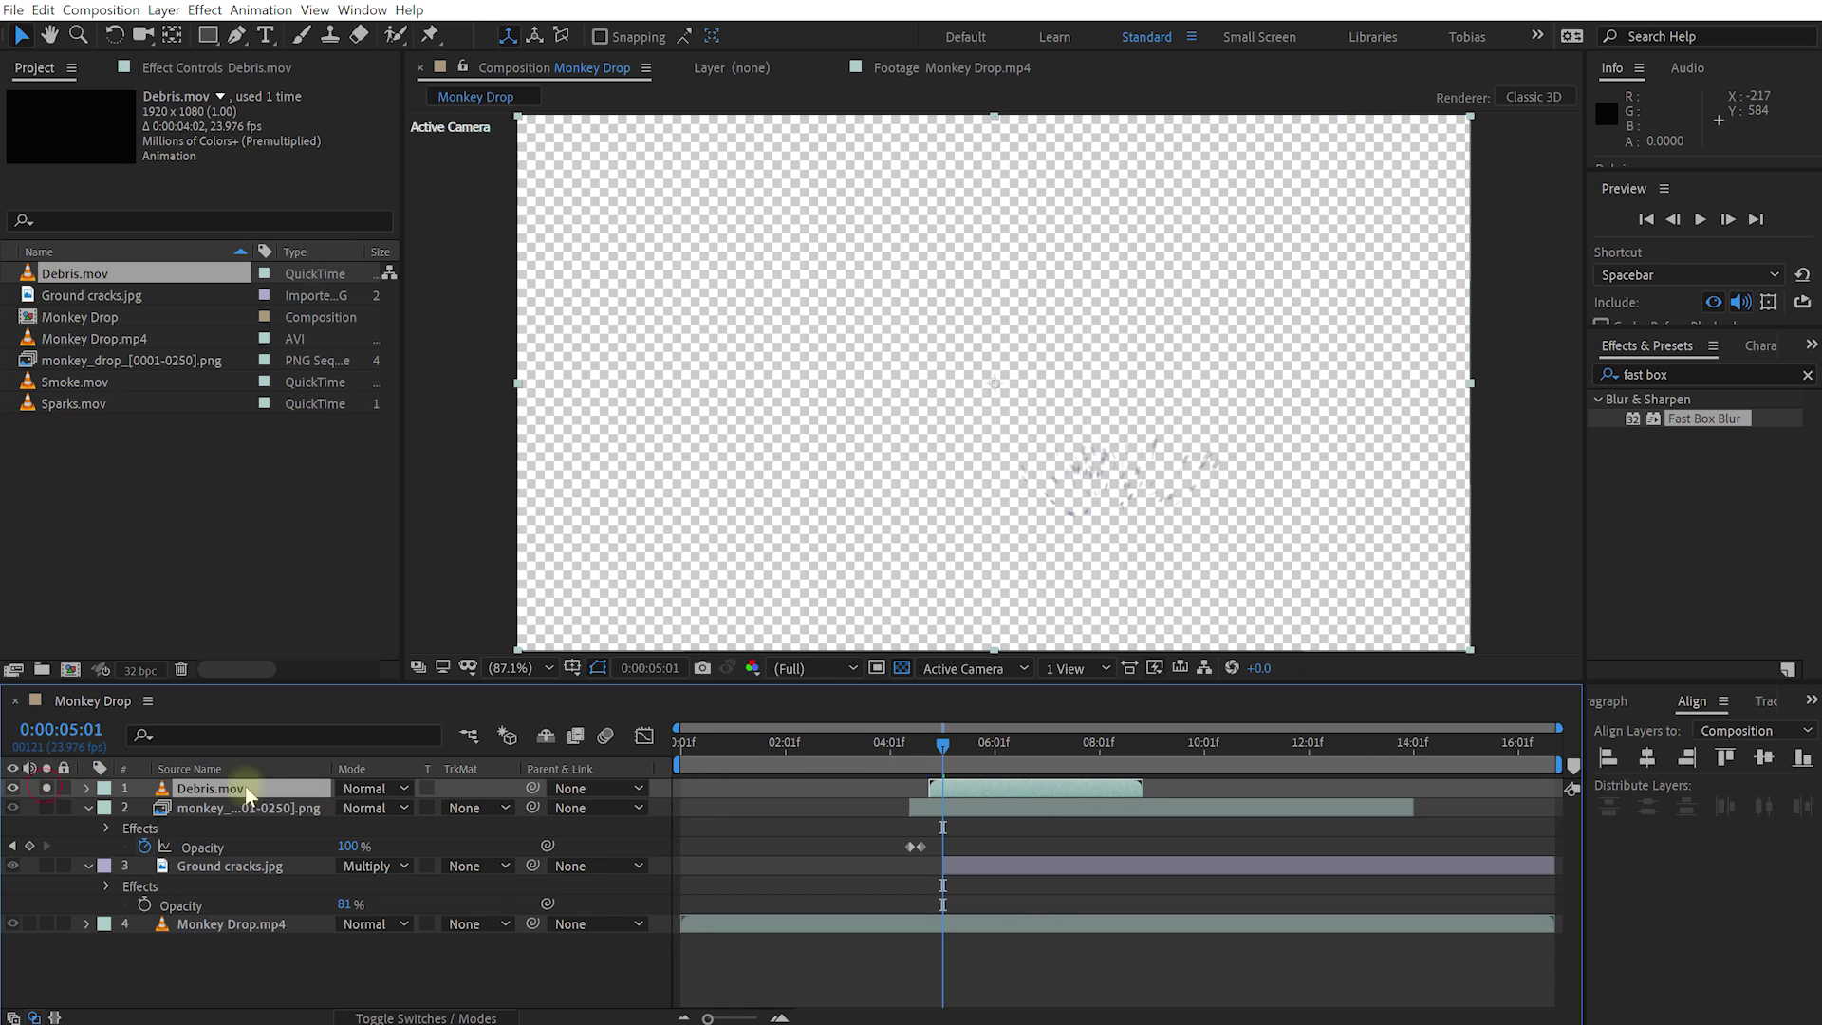
click(902, 669)
mouse_move(968, 786)
mouse_down()
mouse_move(999, 792)
mouse_move(866, 787)
mouse_move(960, 781)
mouse_up()
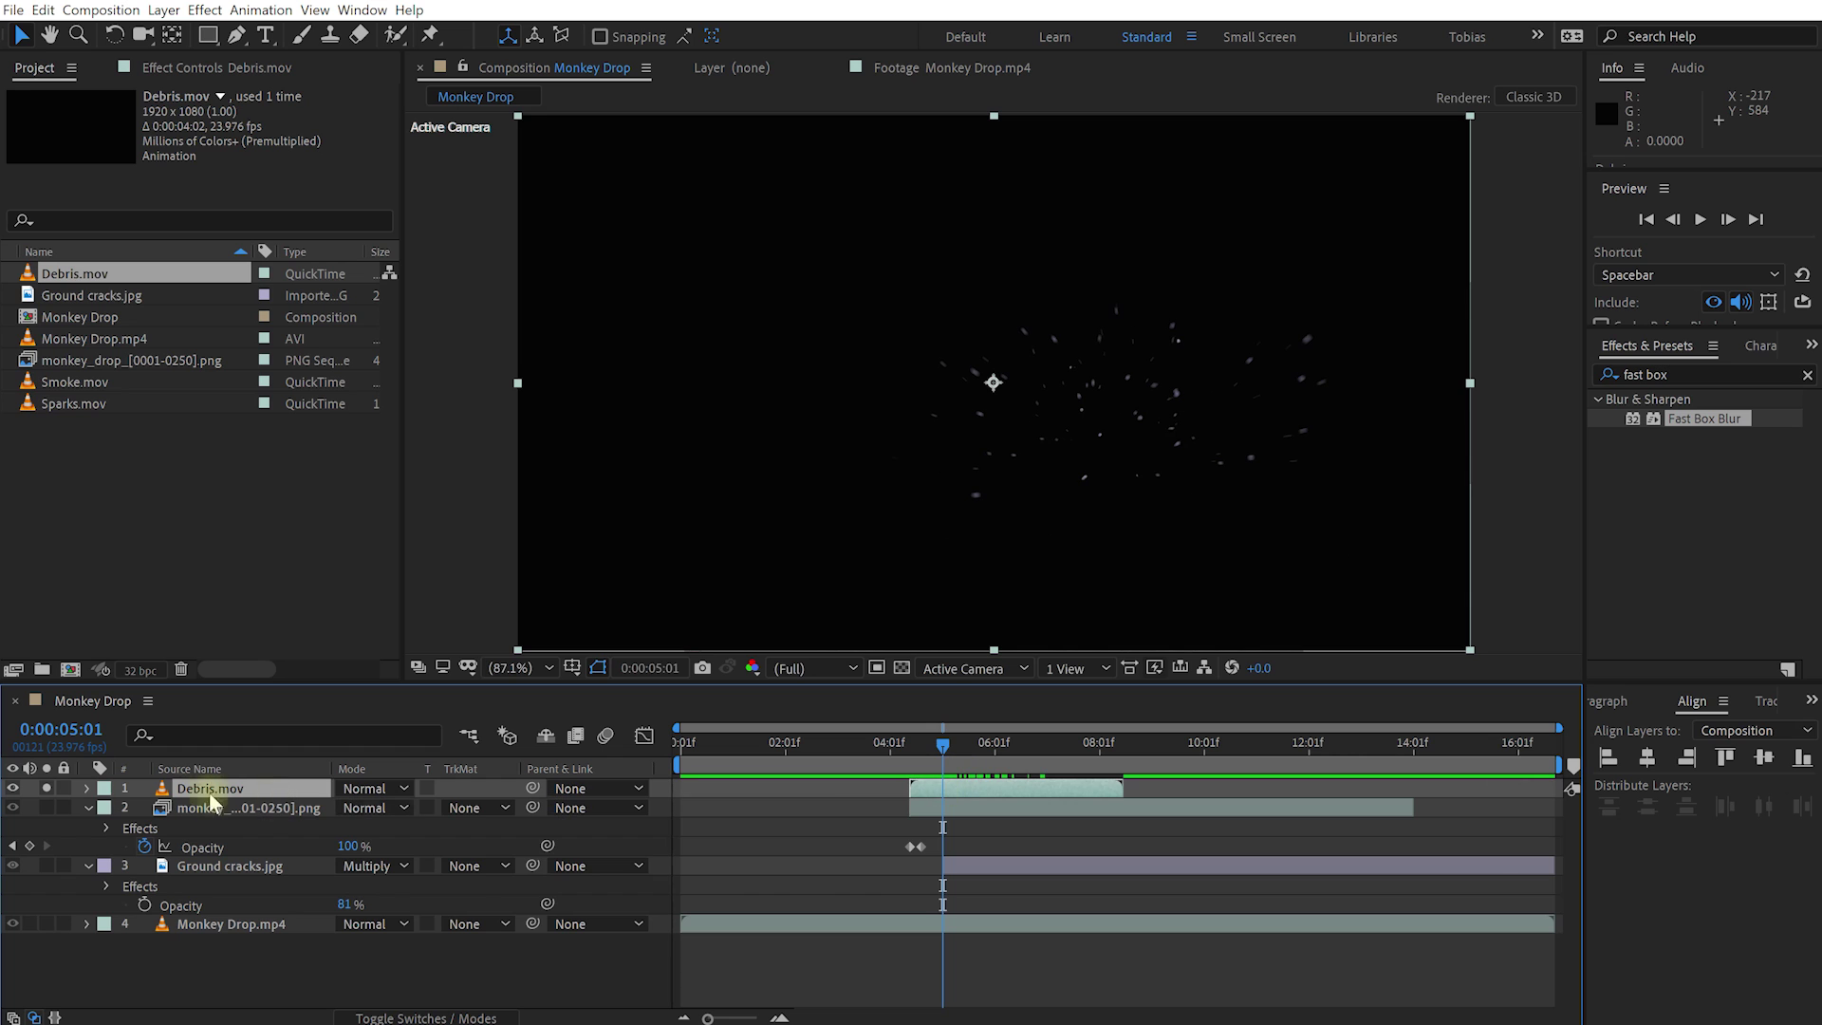
click(47, 788)
drag(961, 788, 983, 791)
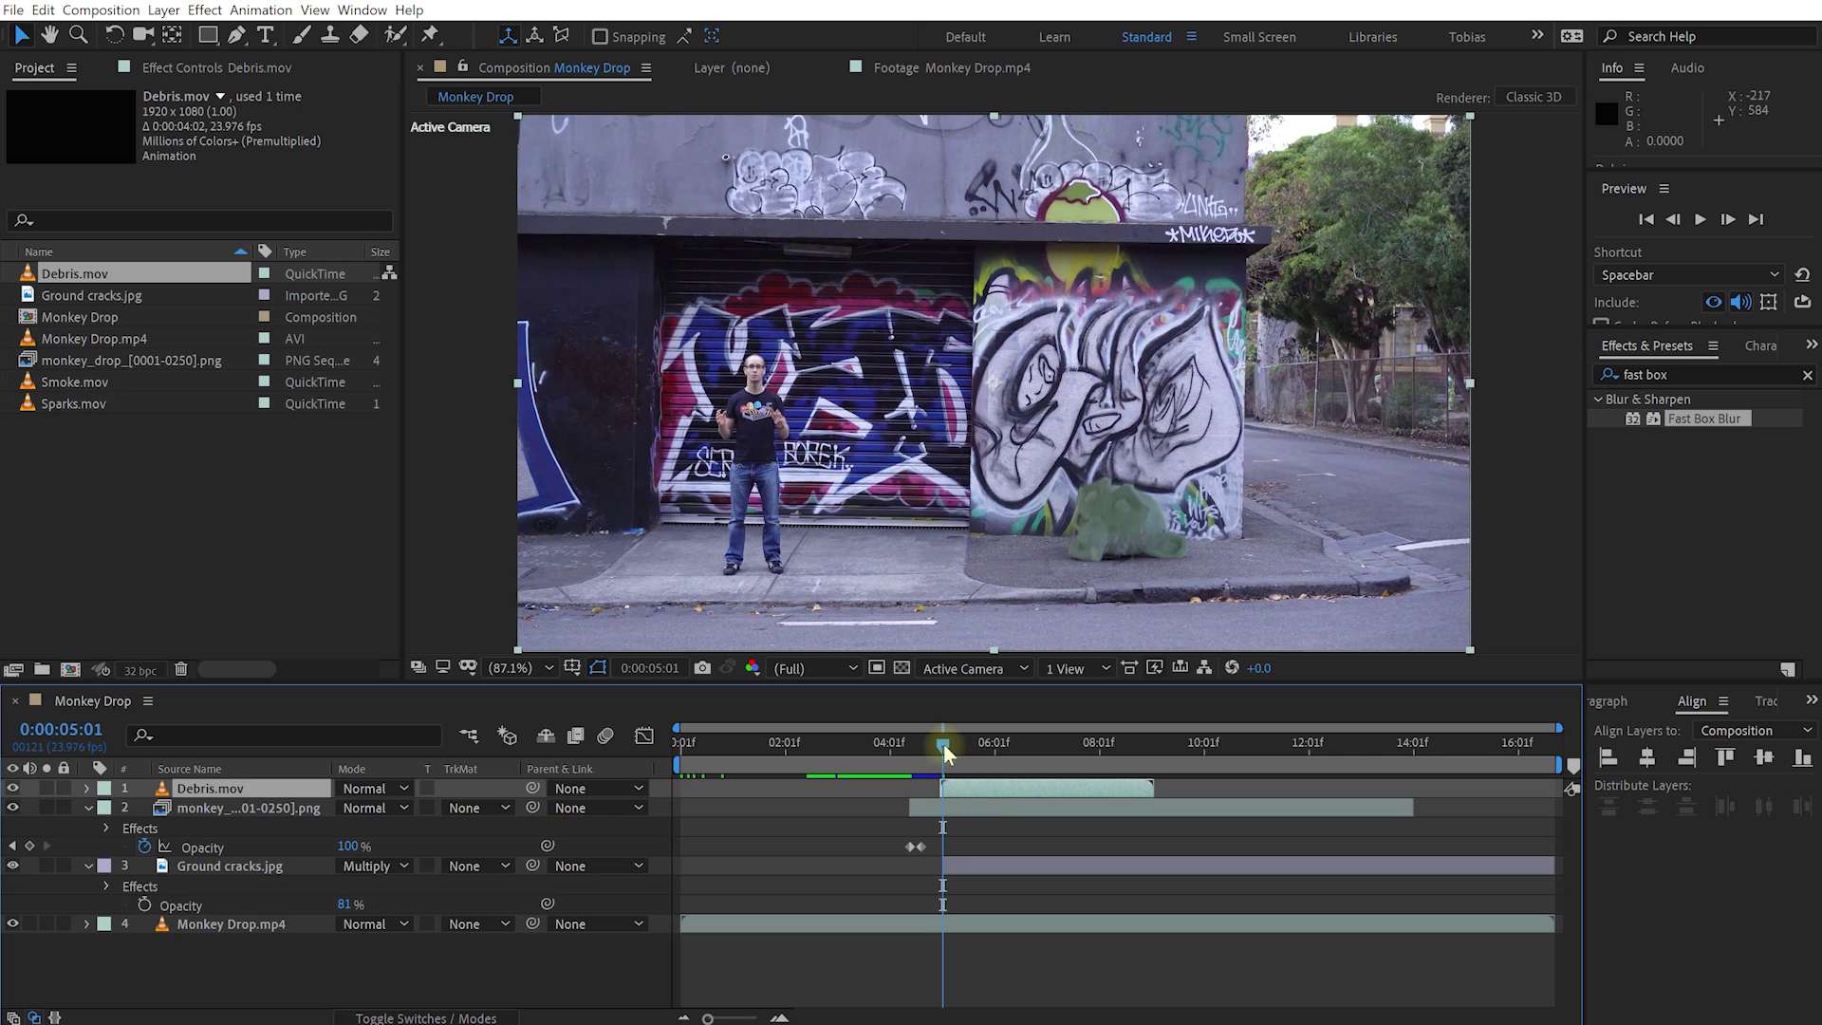
- Preview the landing and move the debris layer beneath the monkey layer
drag(943, 751, 862, 752)
key(shift+space)
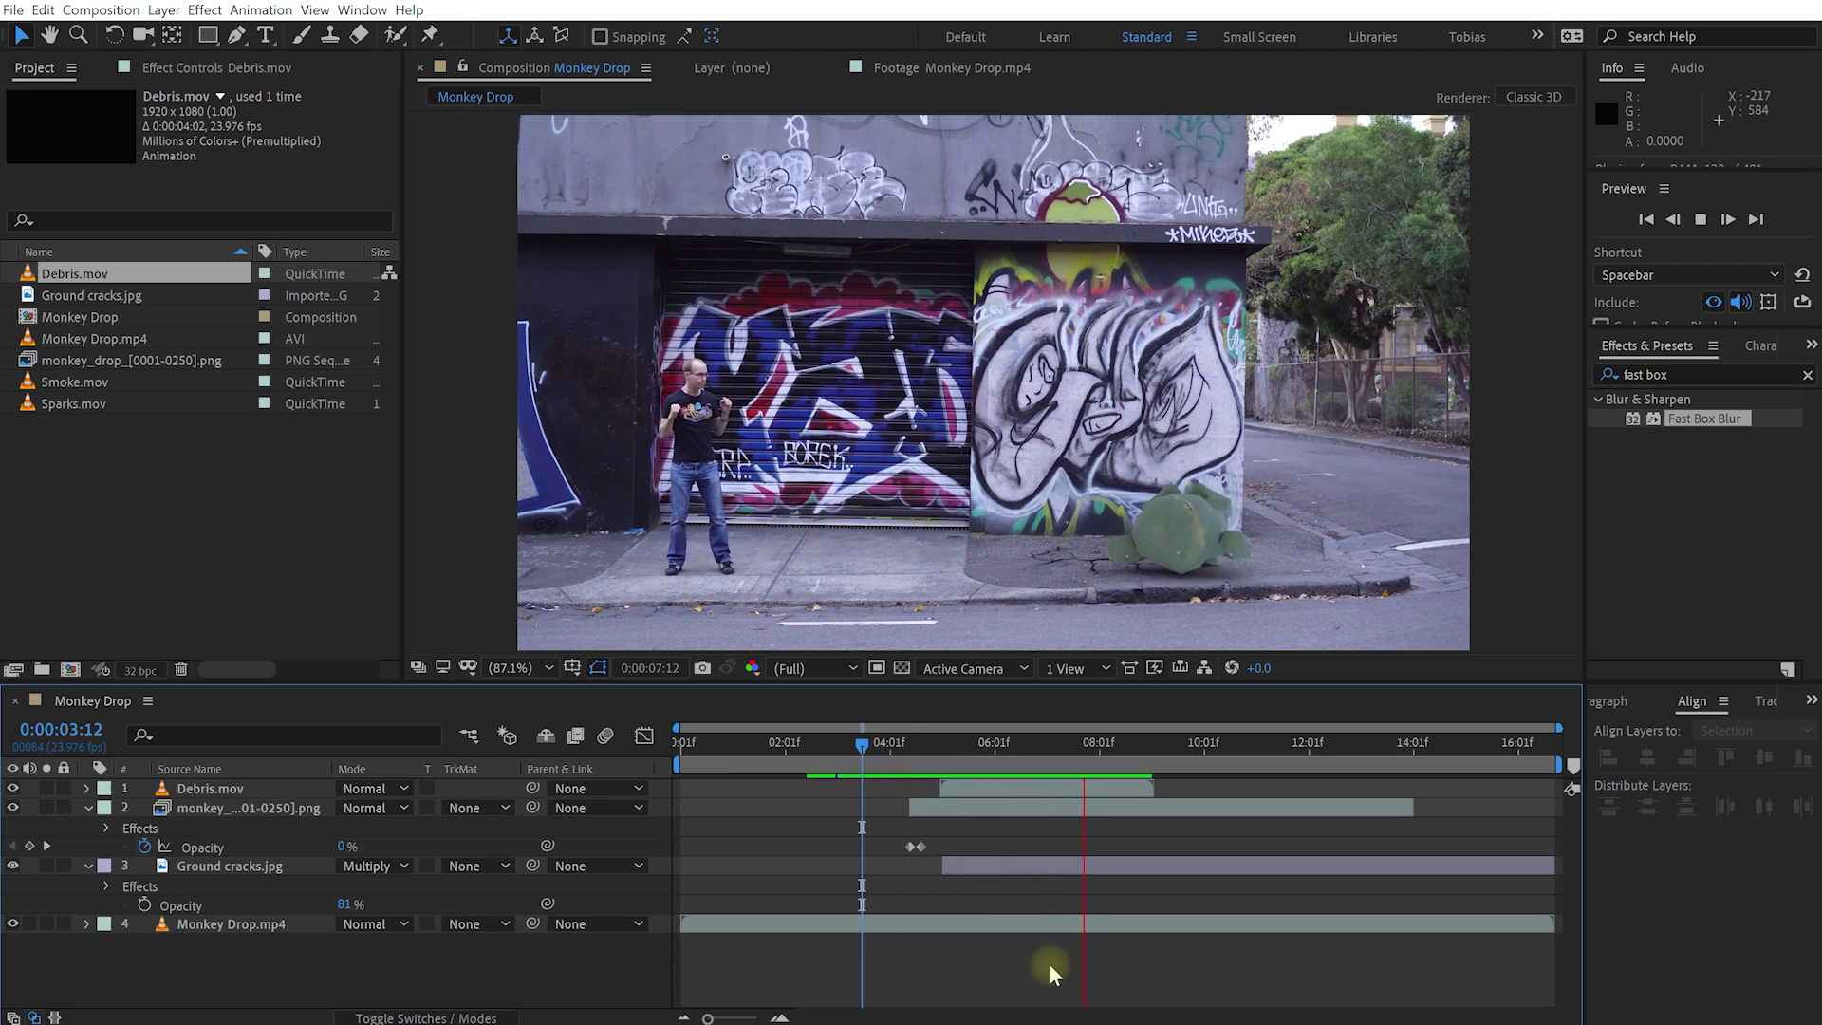
key(space)
mouse_move(1132, 745)
mouse_down()
mouse_move(1053, 748)
mouse_move(1109, 760)
mouse_up()
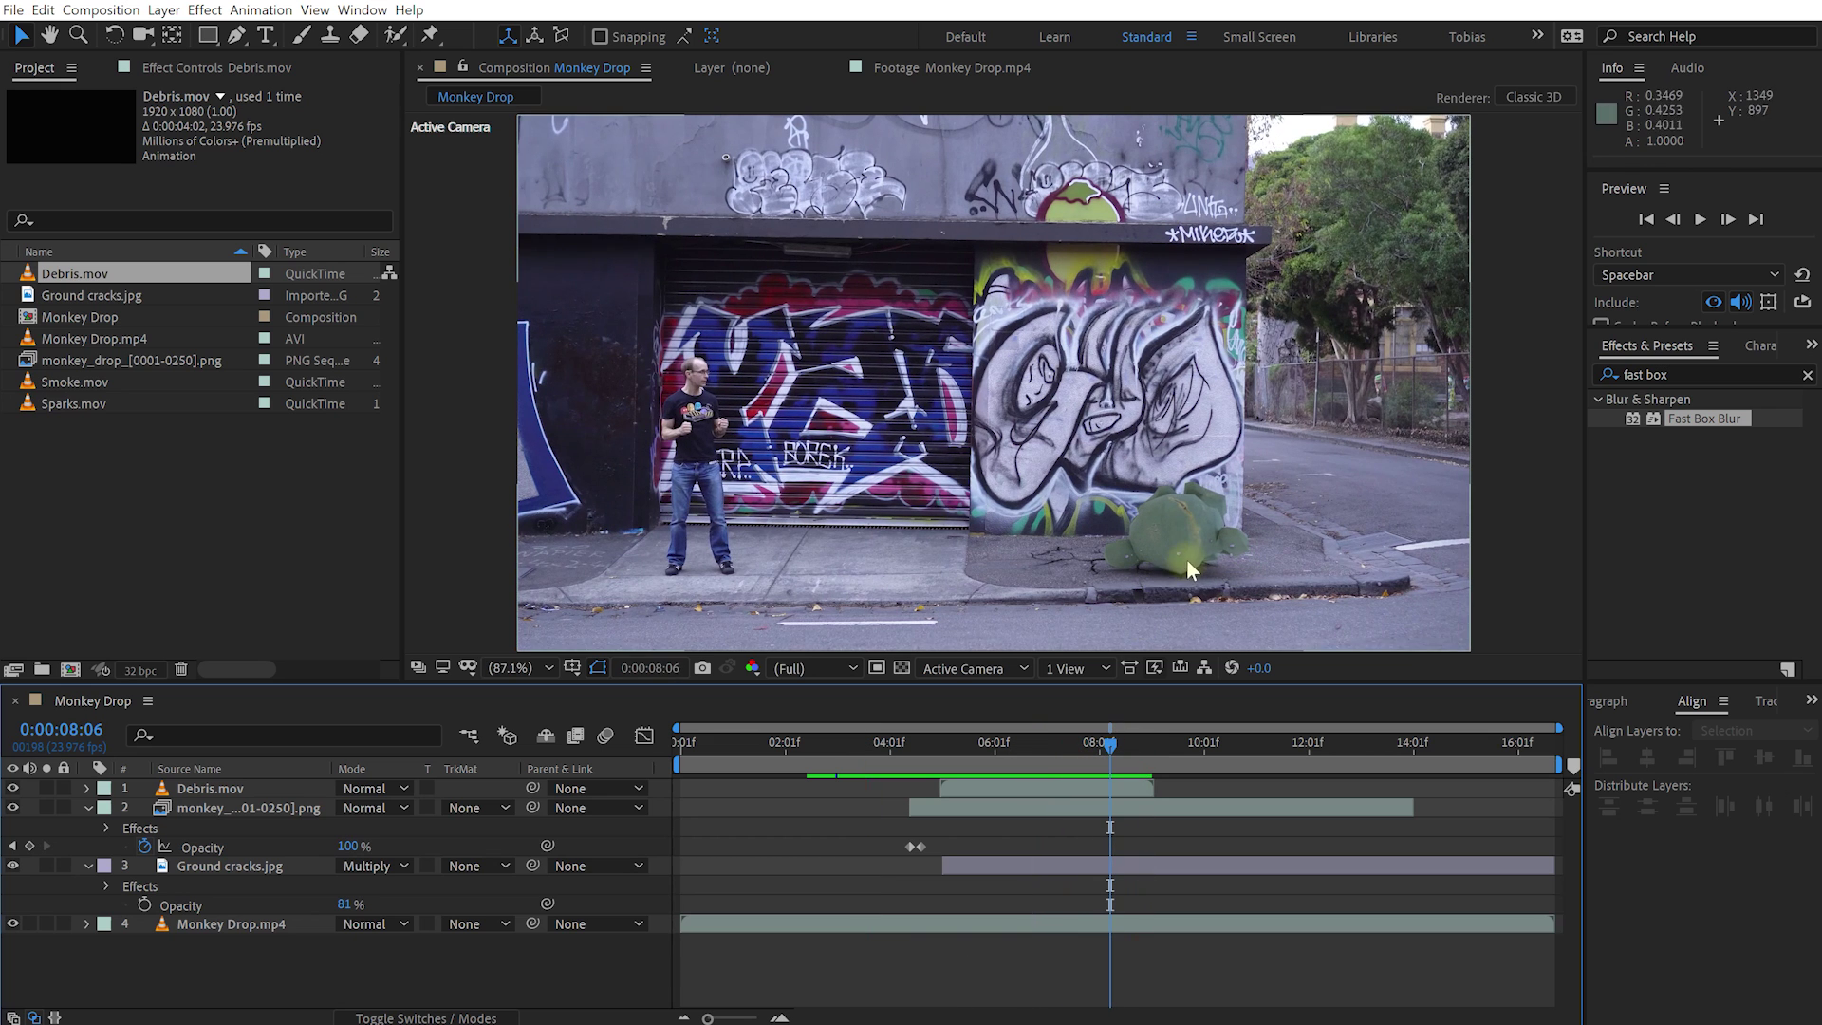
drag(256, 795, 258, 849)
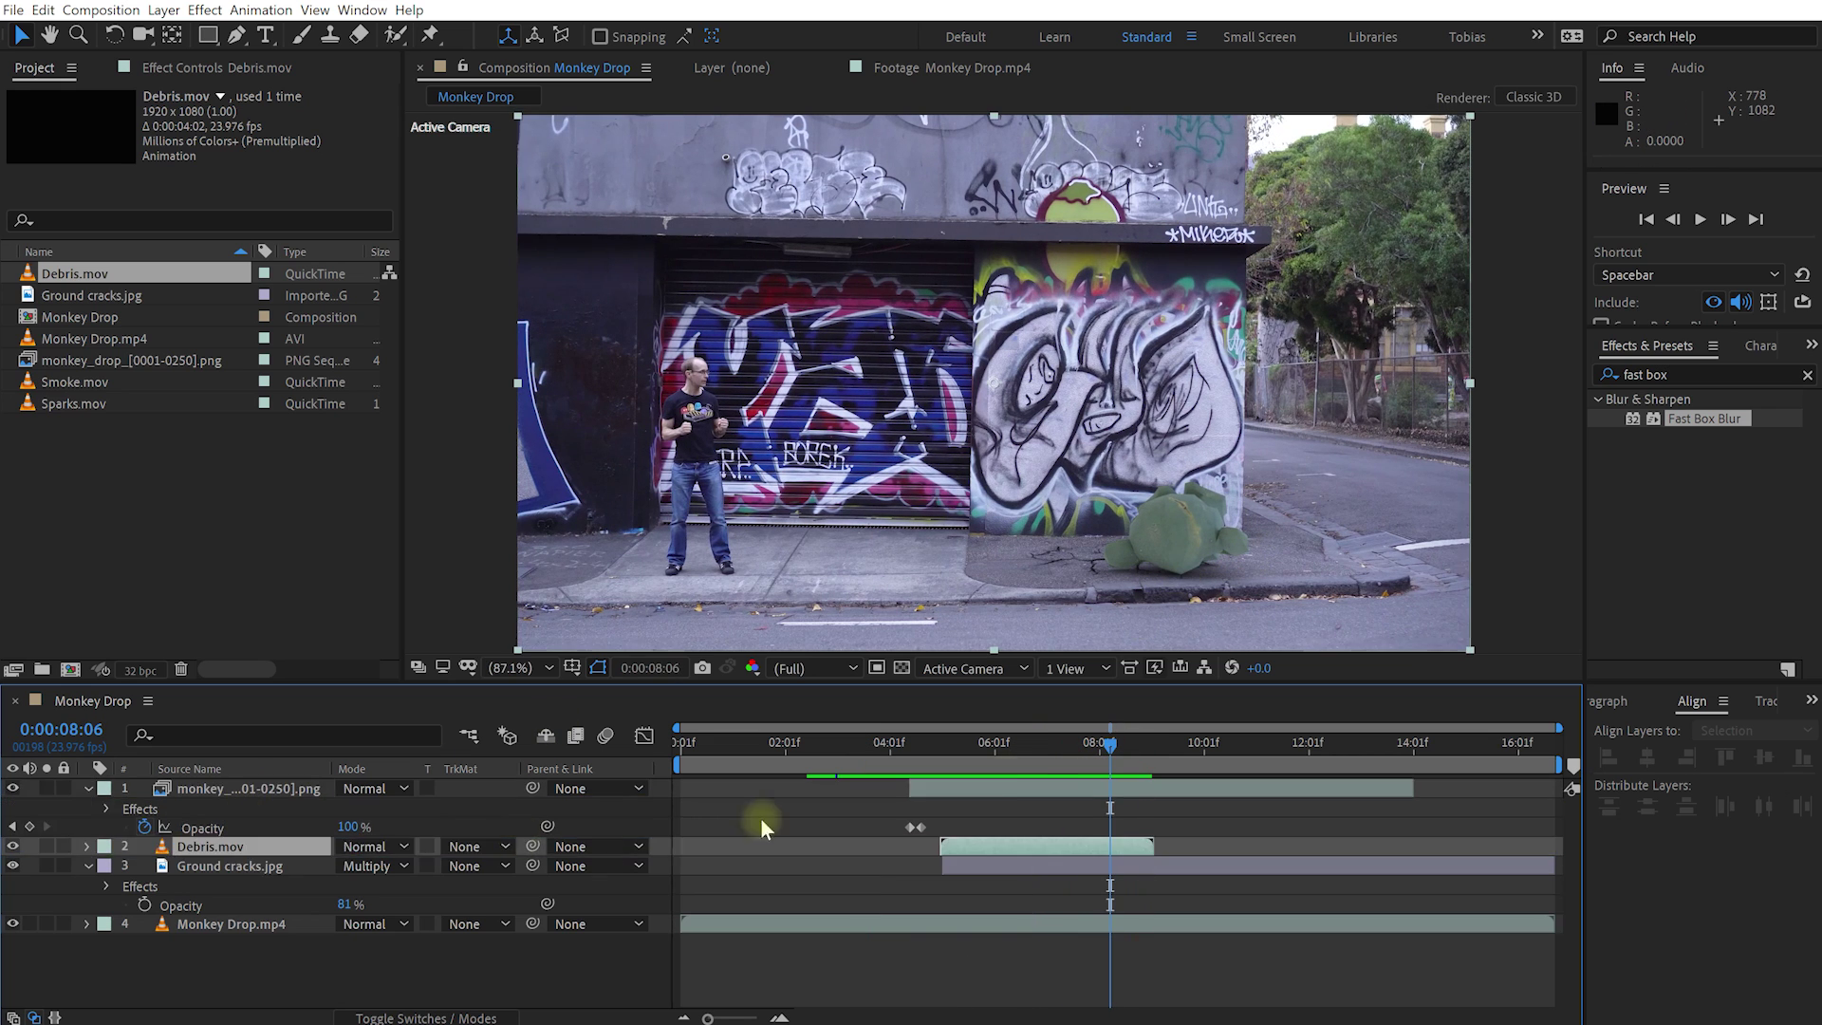
drag(1108, 750, 1142, 859)
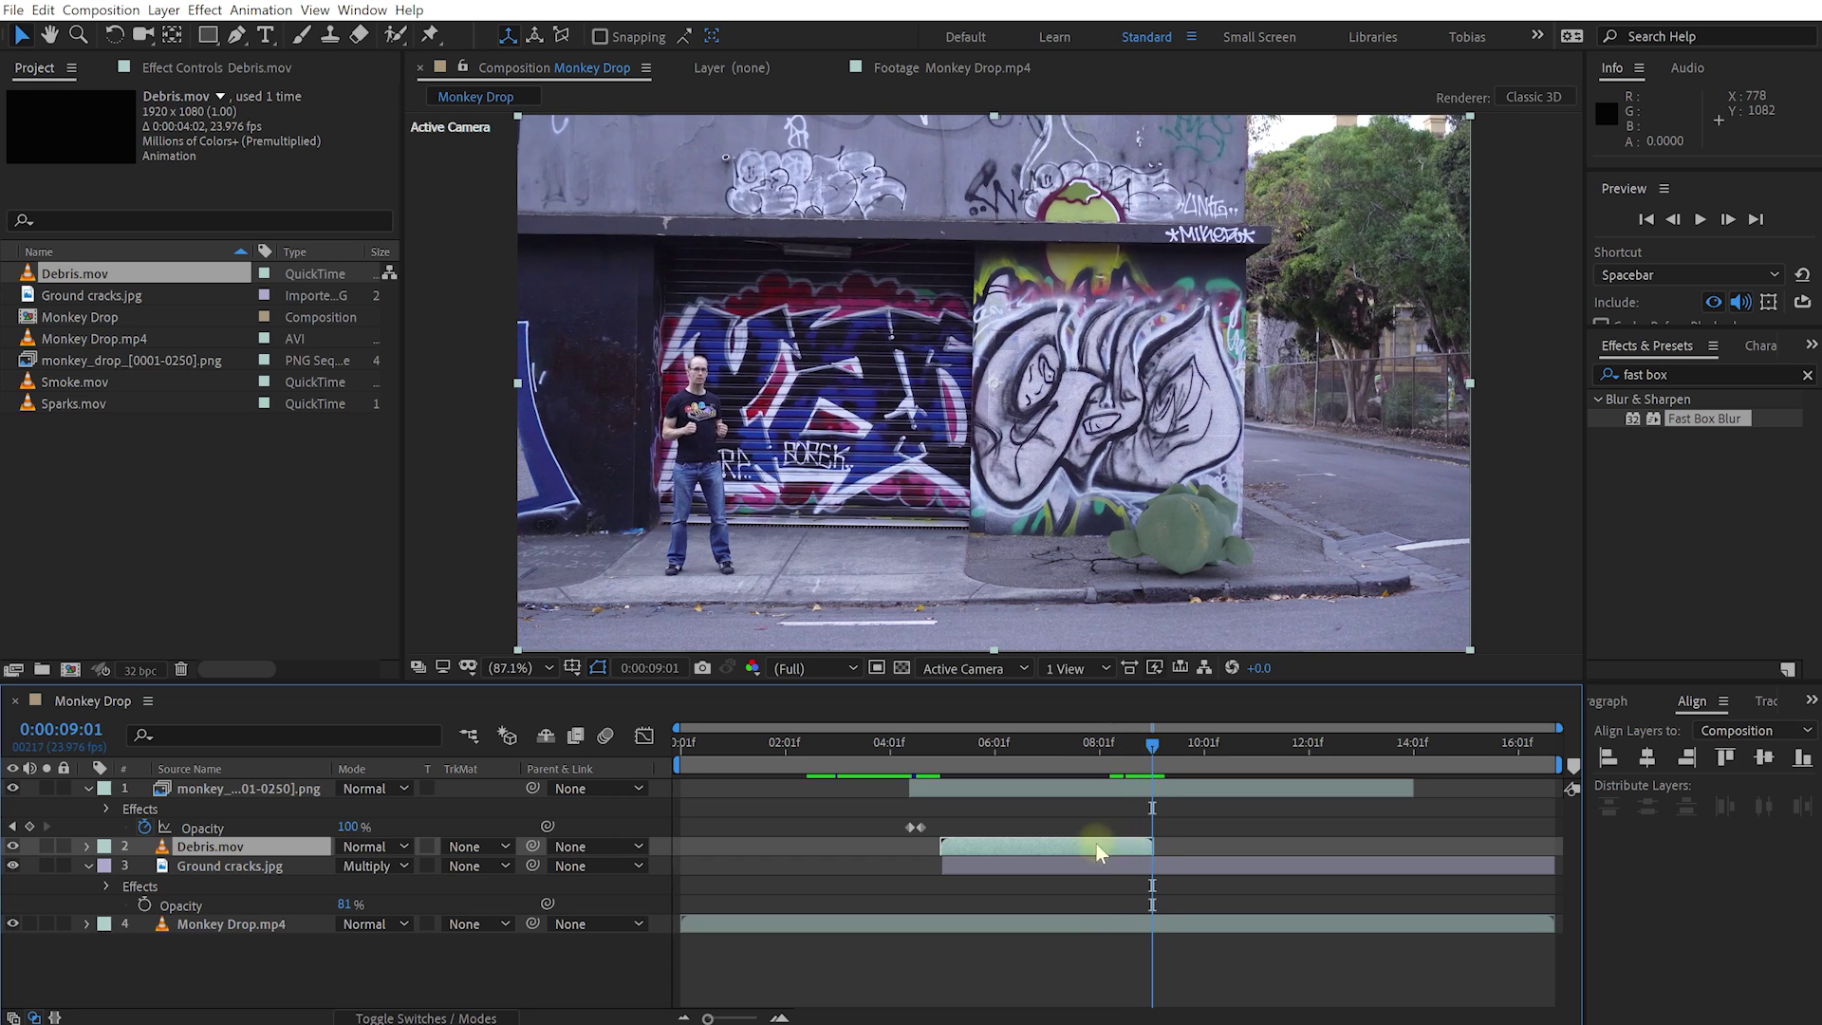
- Enable time remapping on the debris layer and extend it to about 16:00
right_click(1103, 848)
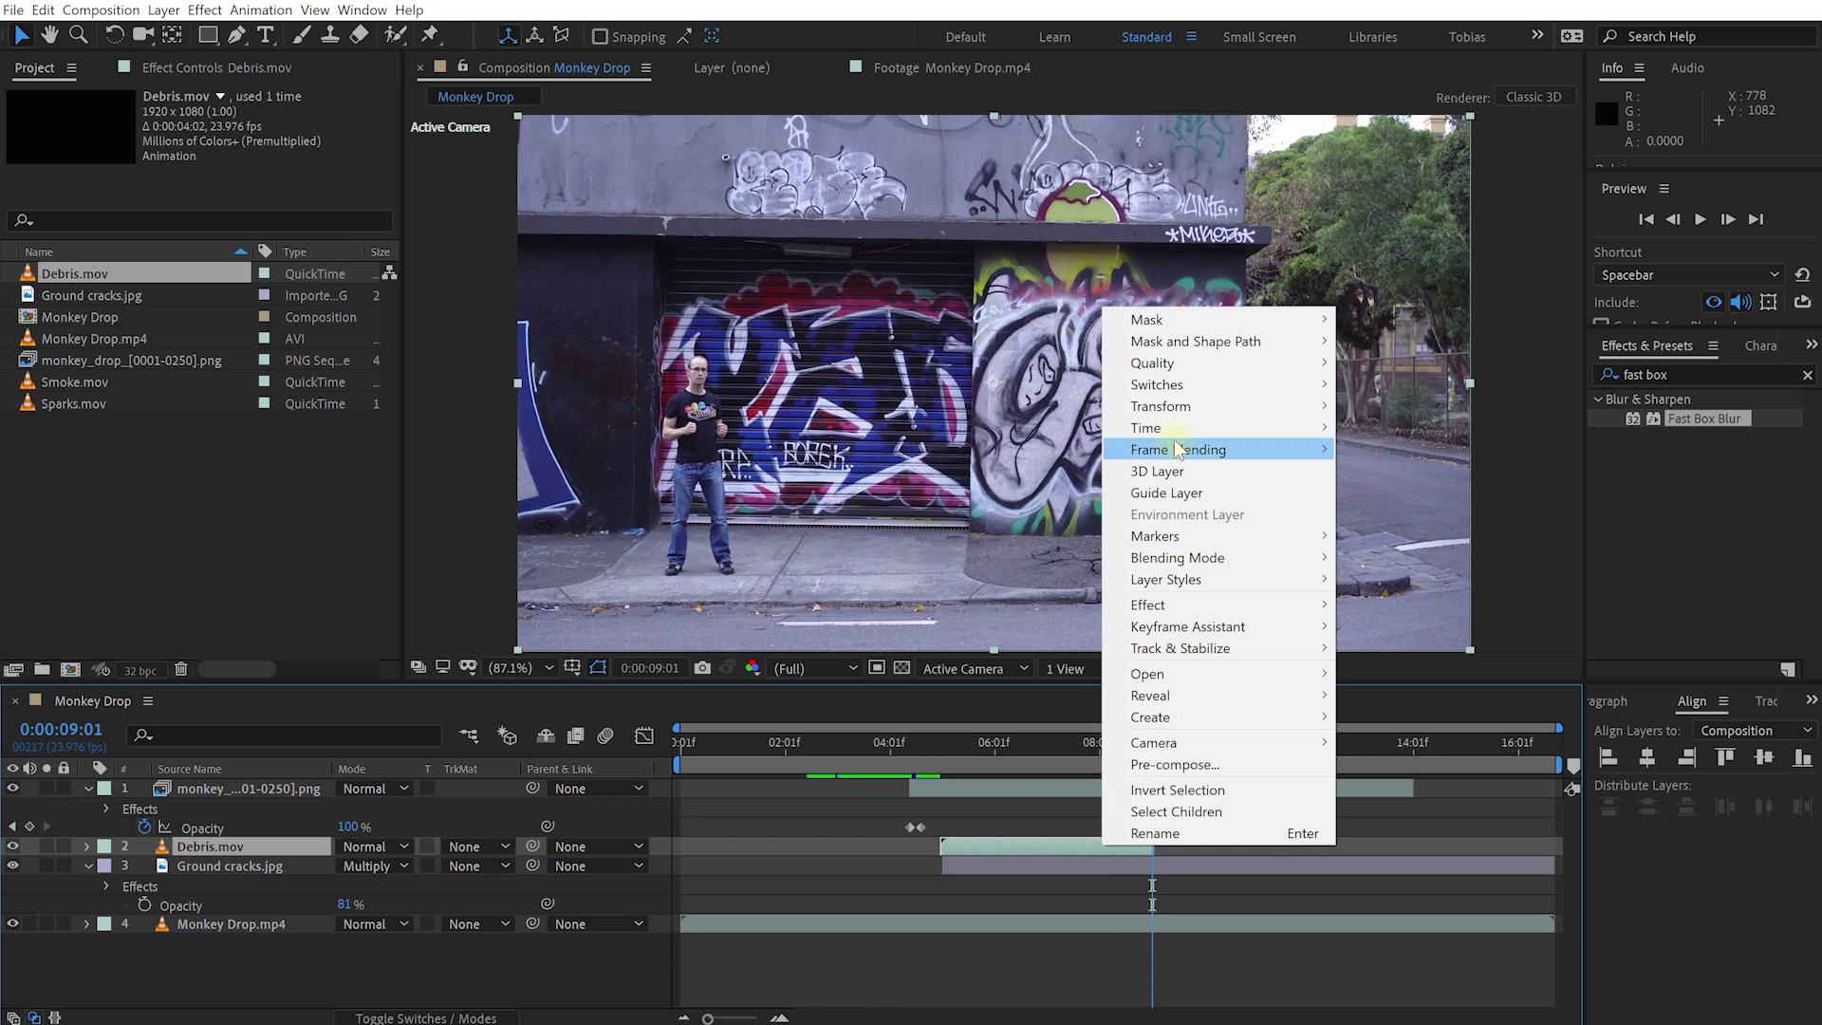
mouse_move(1310, 428)
click(1486, 429)
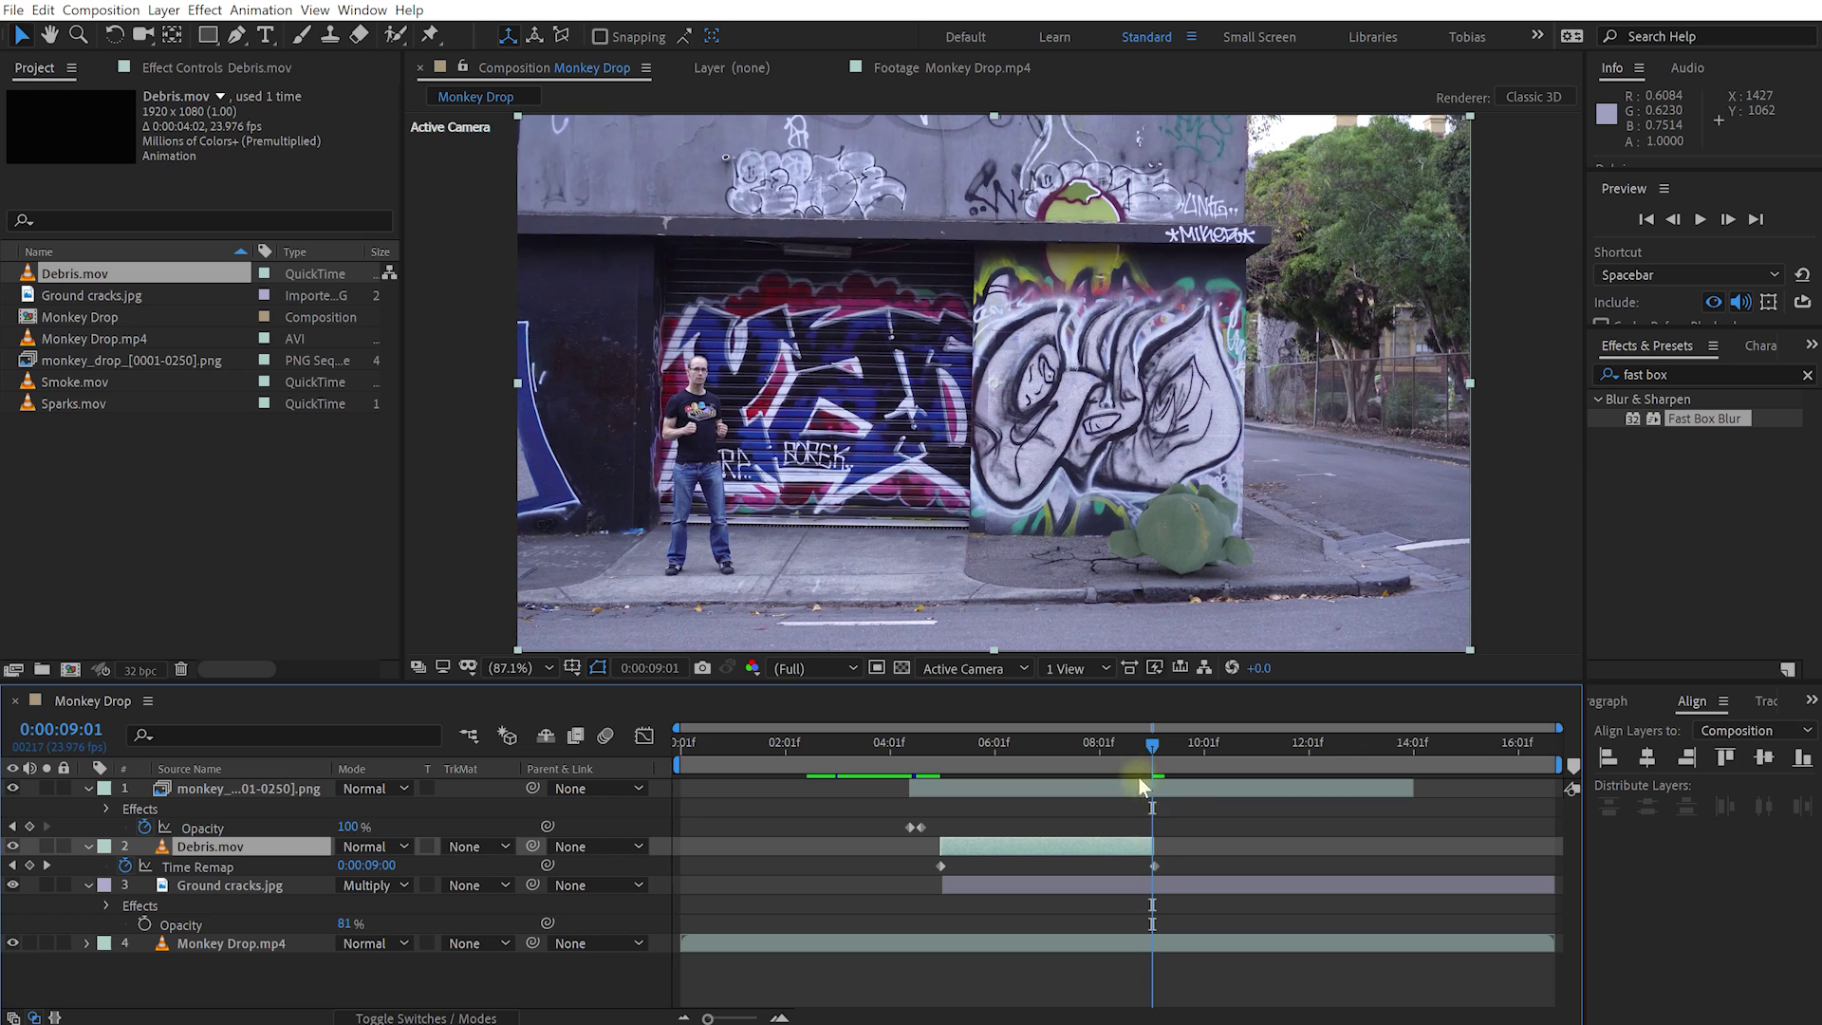
drag(1155, 846, 1520, 854)
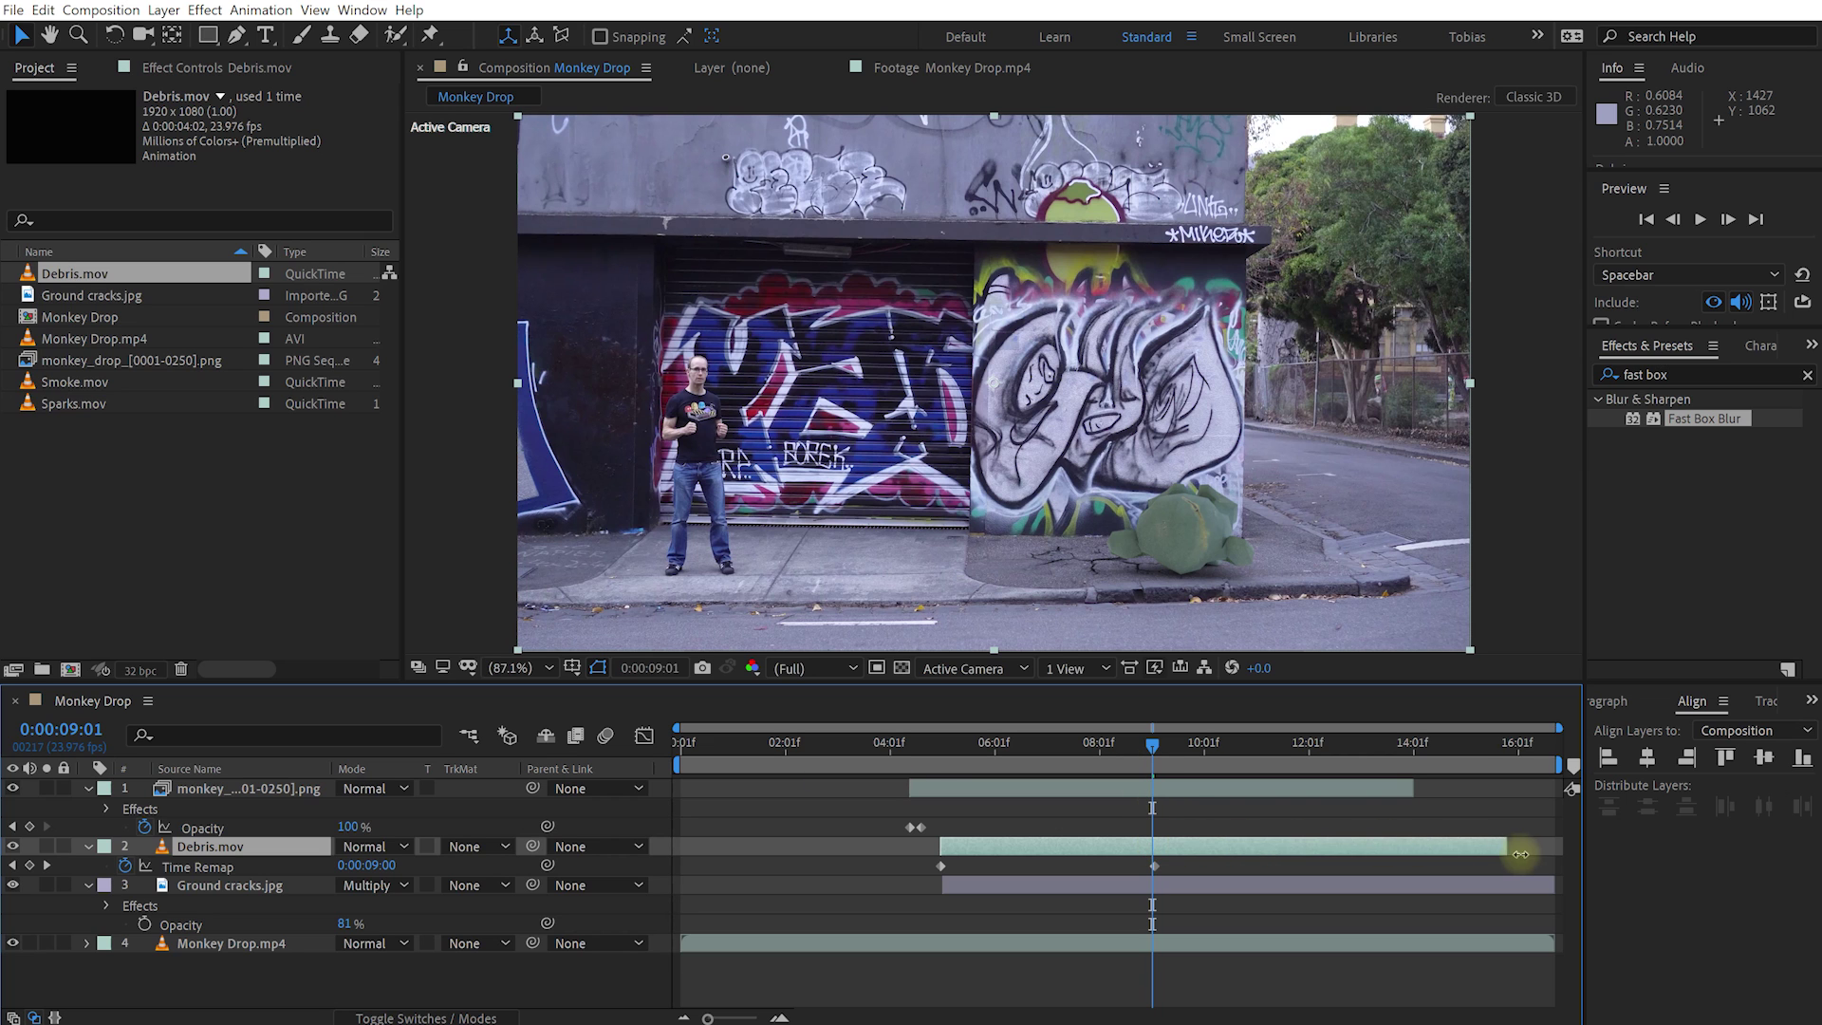
- Check the extended debris around 5:02, then add Smoke.mov as the top layer
drag(1157, 752, 944, 767)
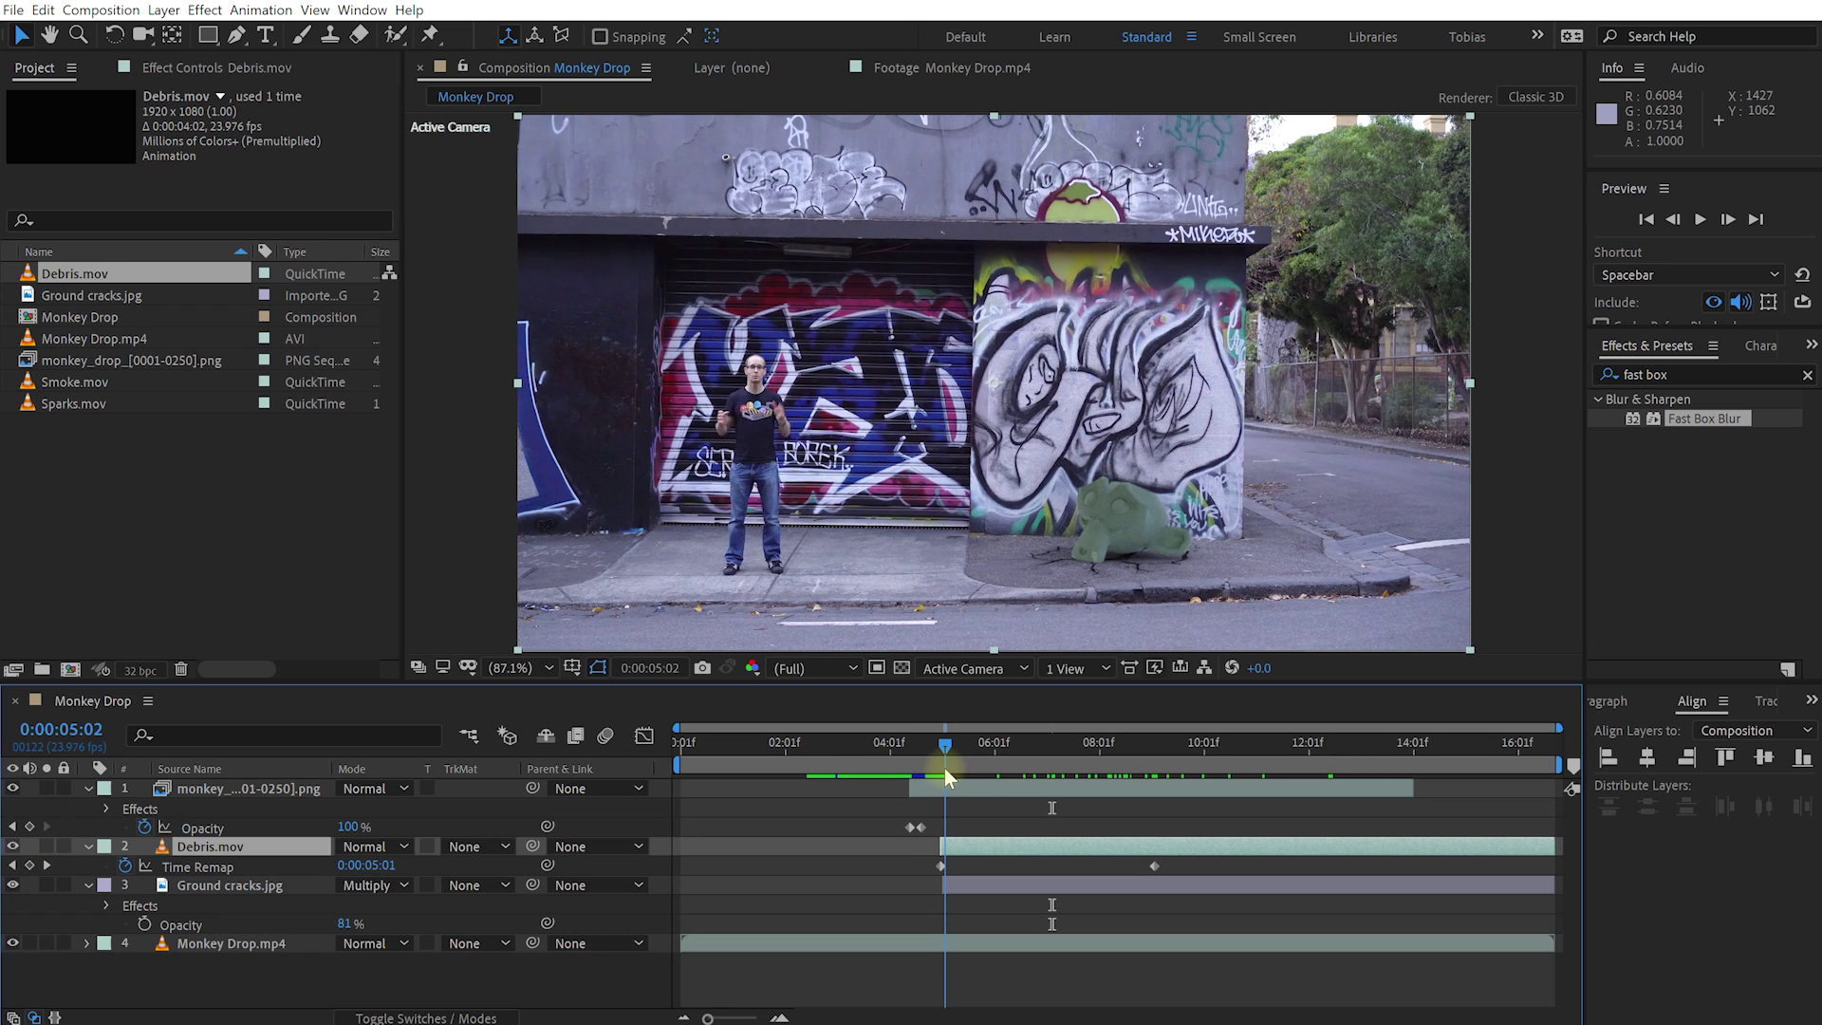
drag(944, 767, 946, 766)
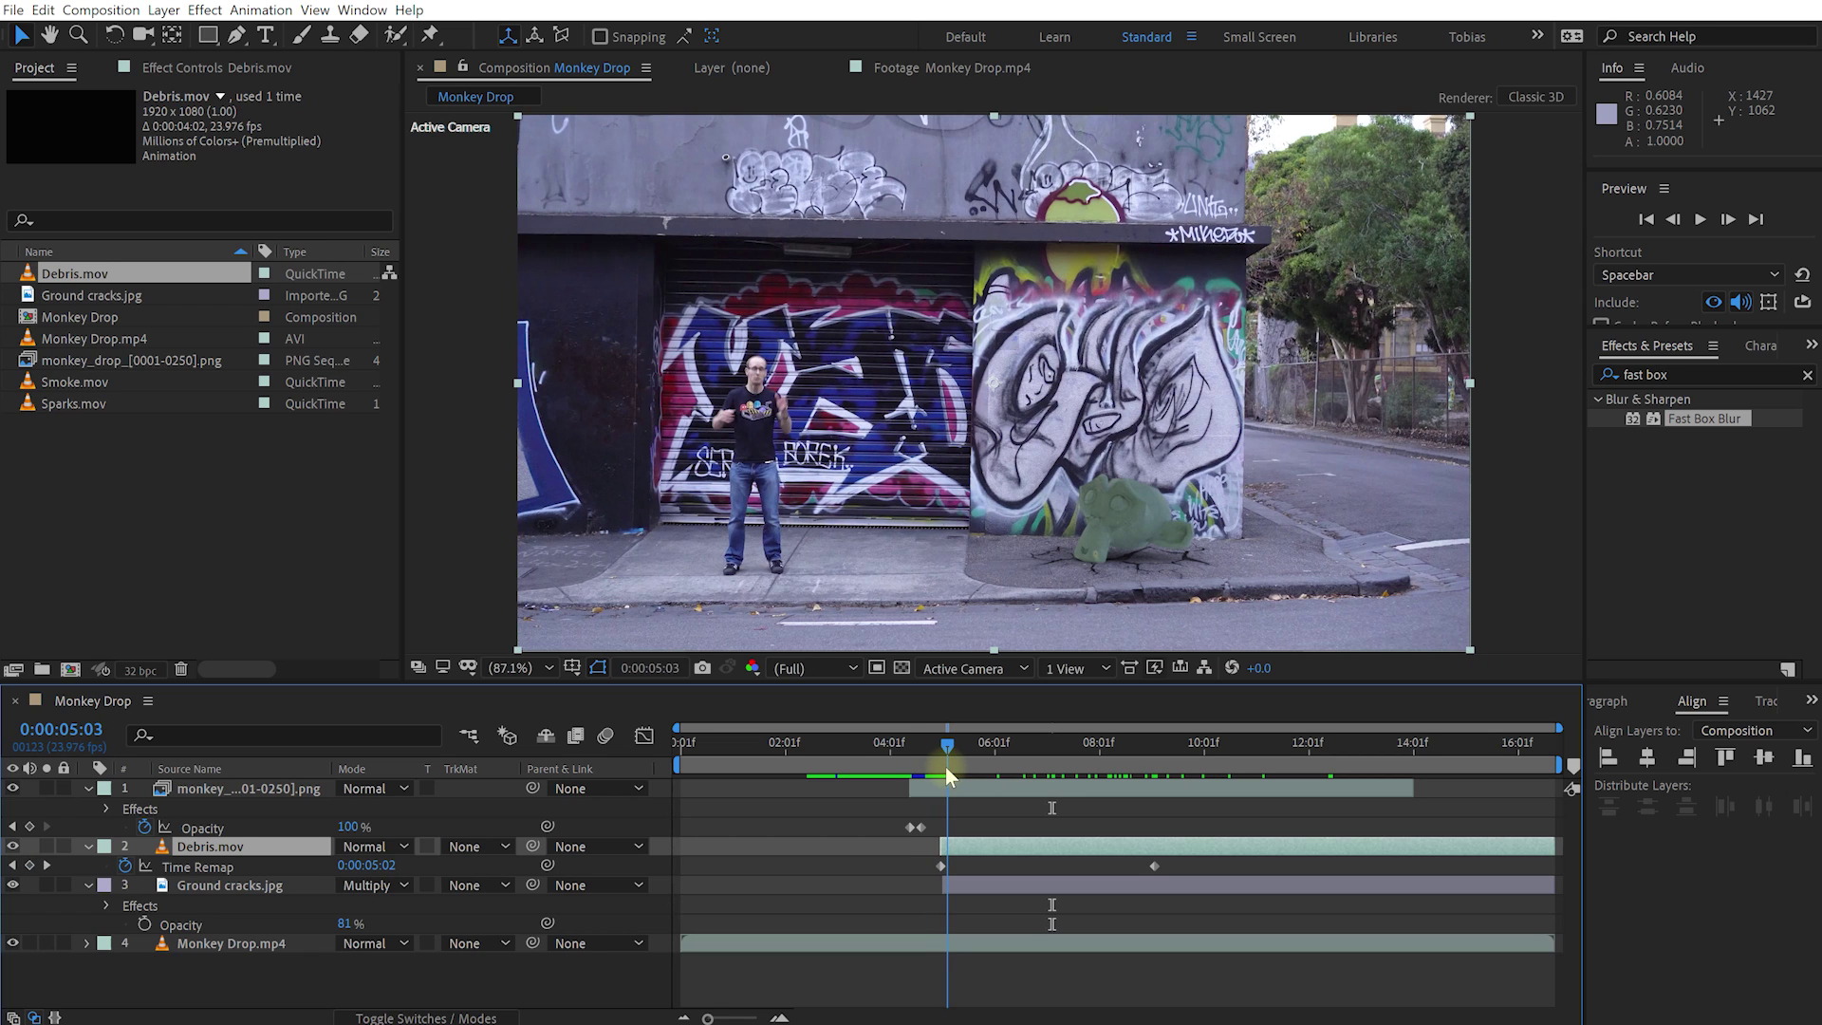
drag(945, 766, 942, 767)
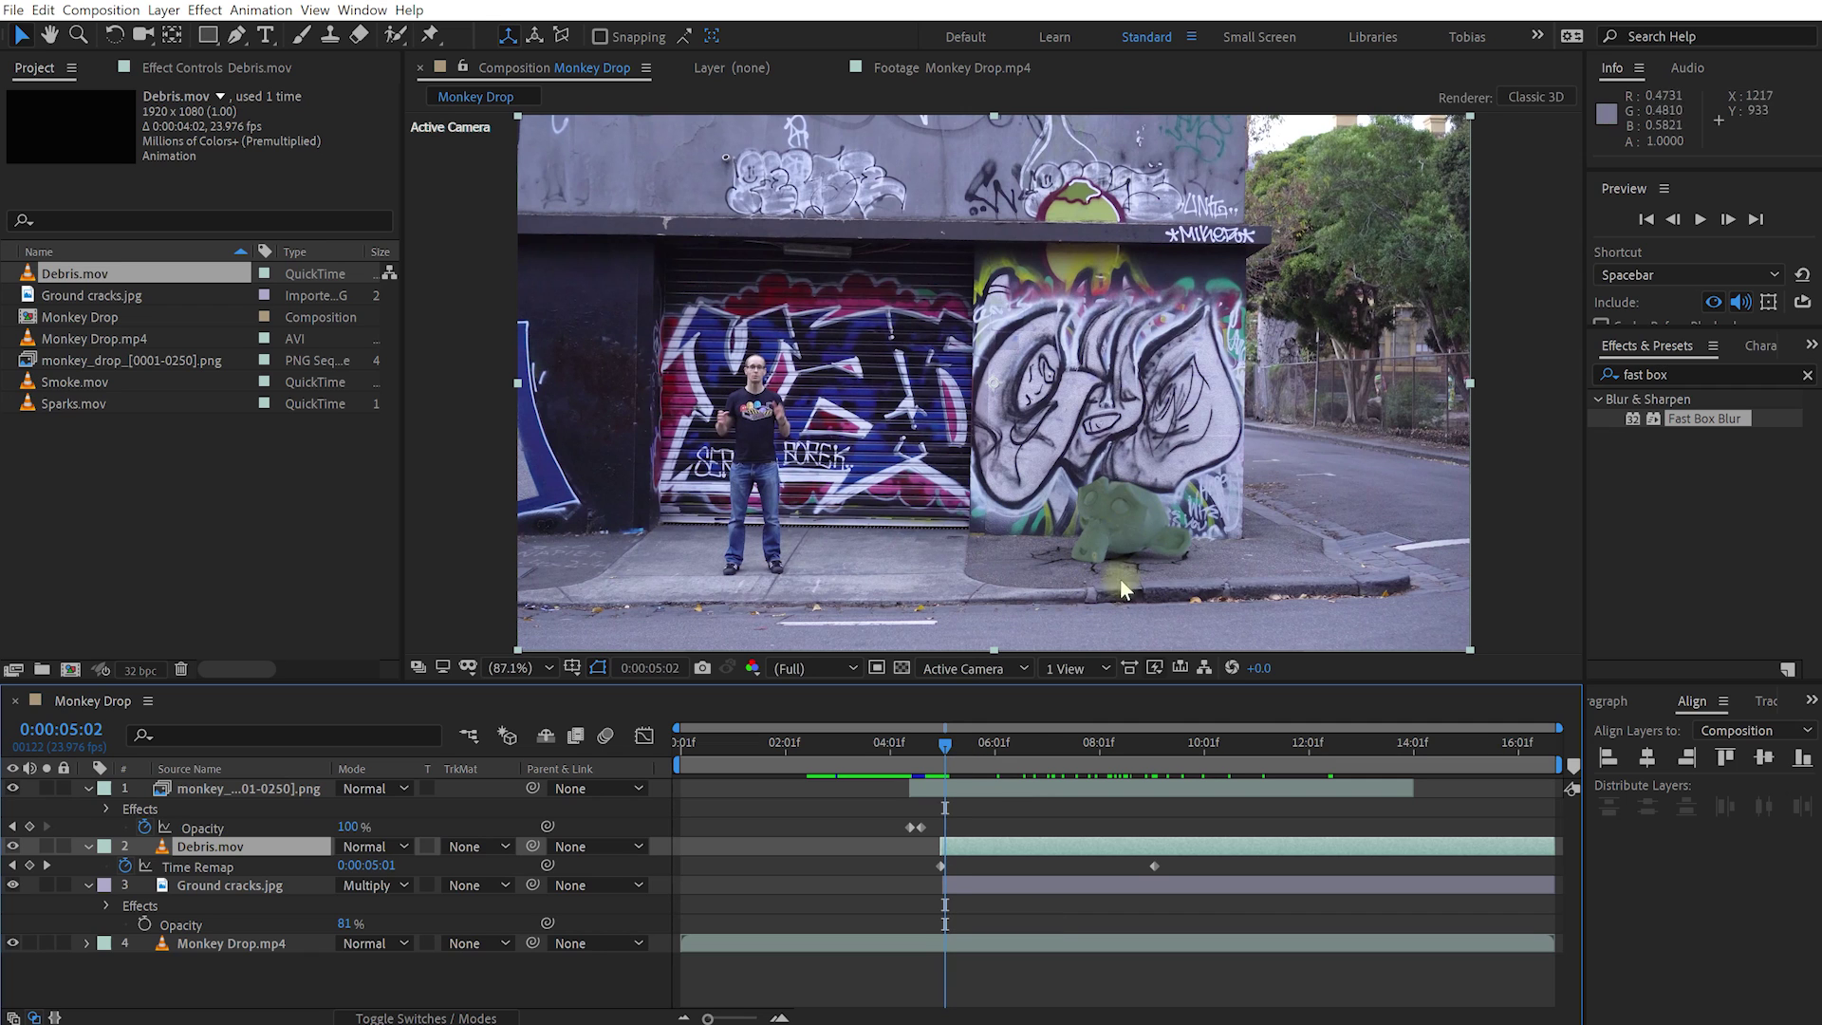
click(69, 383)
drag(80, 393, 221, 787)
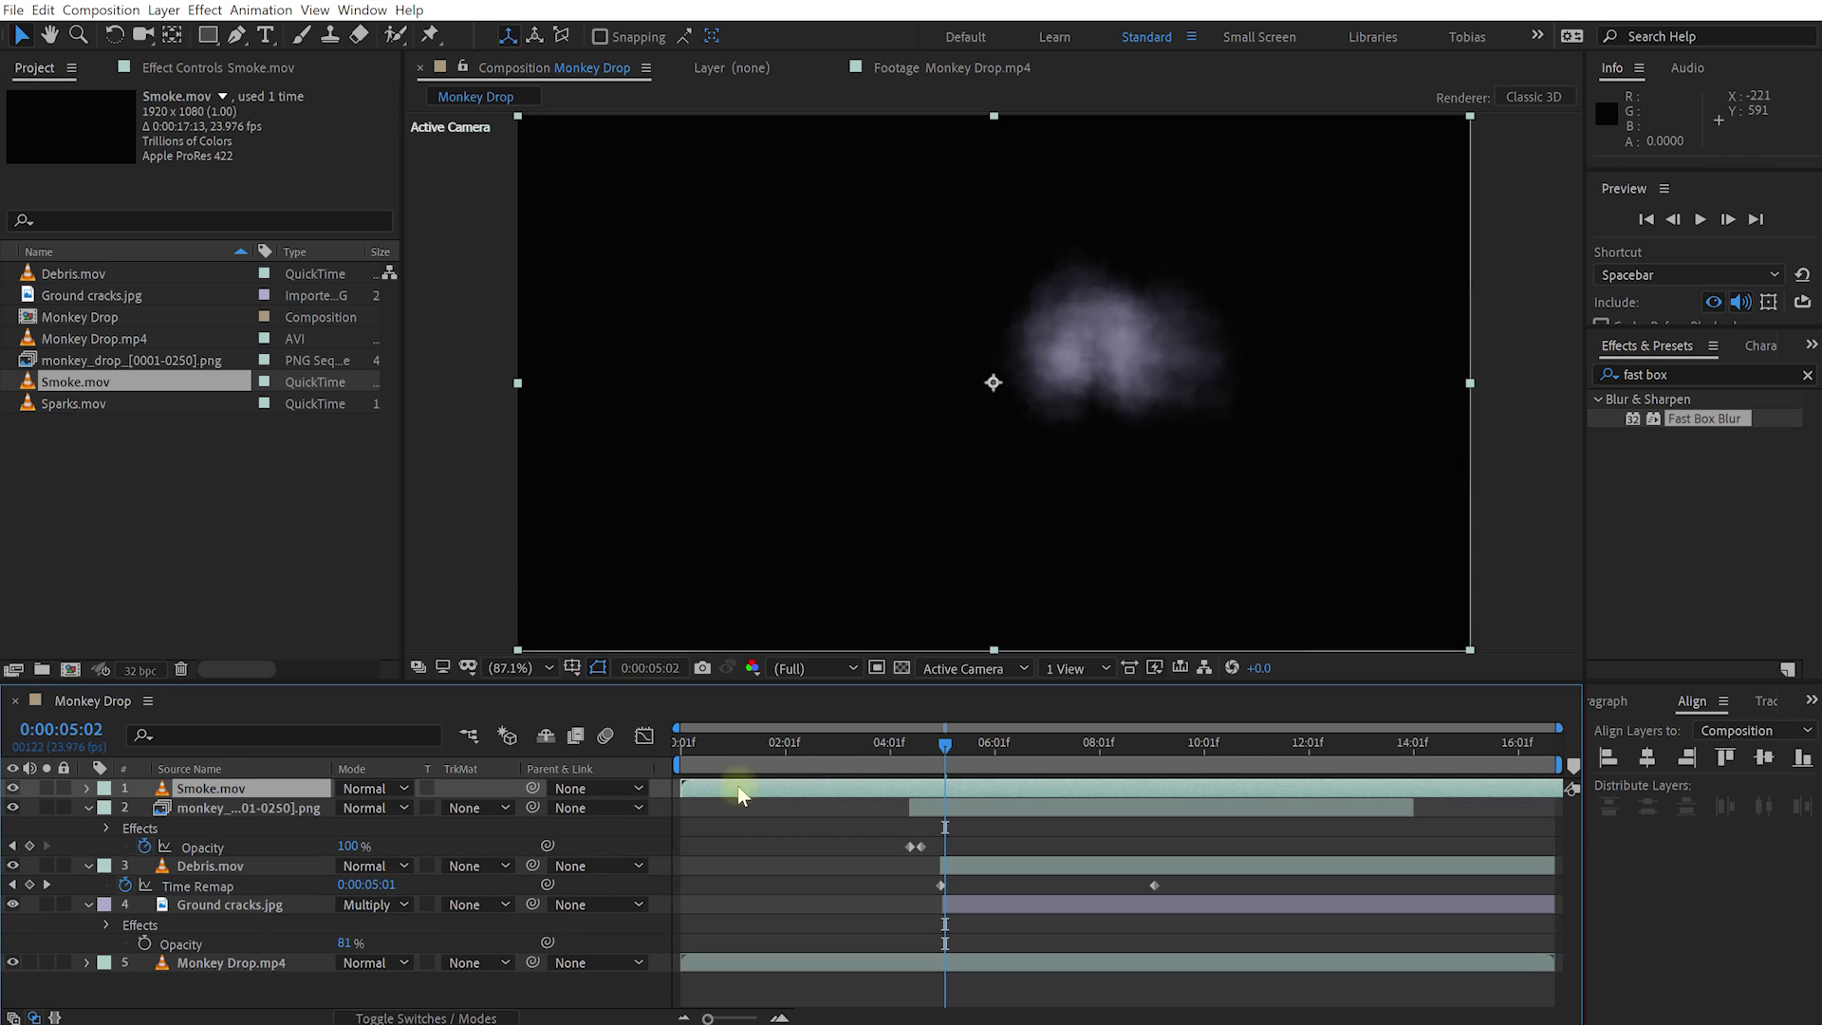
- Move the smoke clip to start at the impact and set its blend mode to Screen
drag(715, 790, 965, 805)
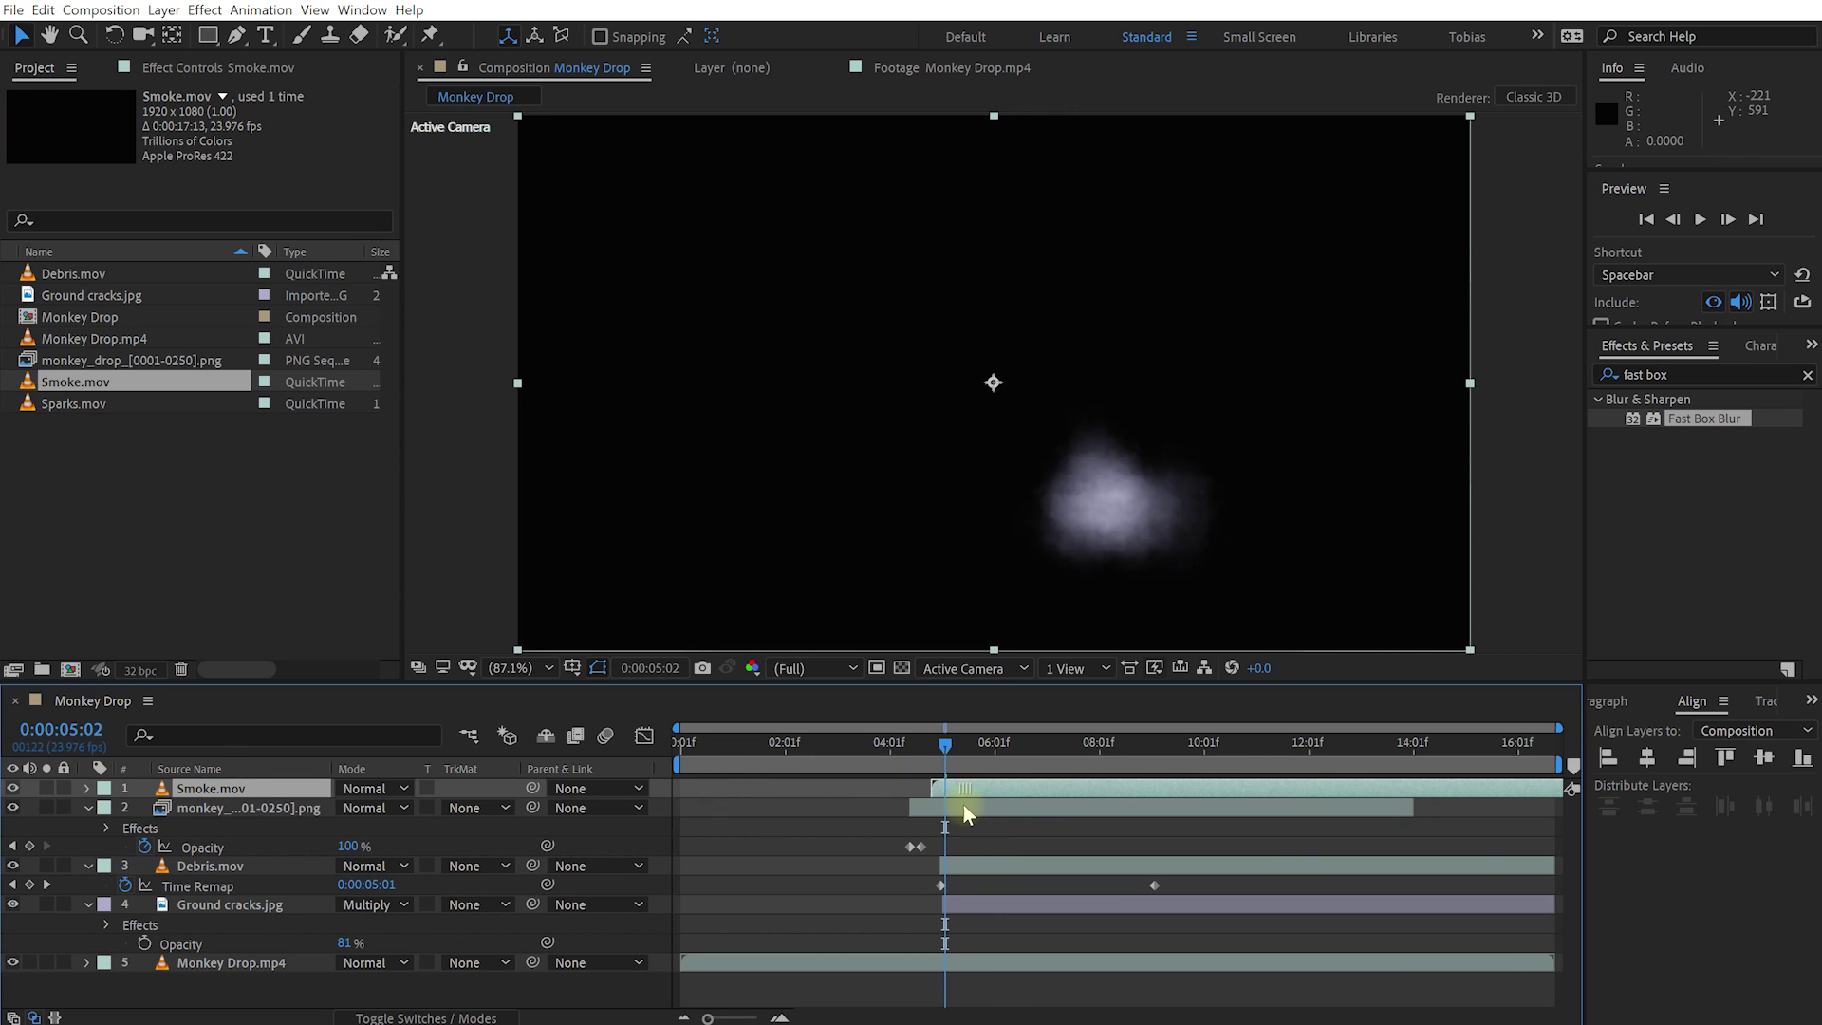
drag(965, 805, 971, 796)
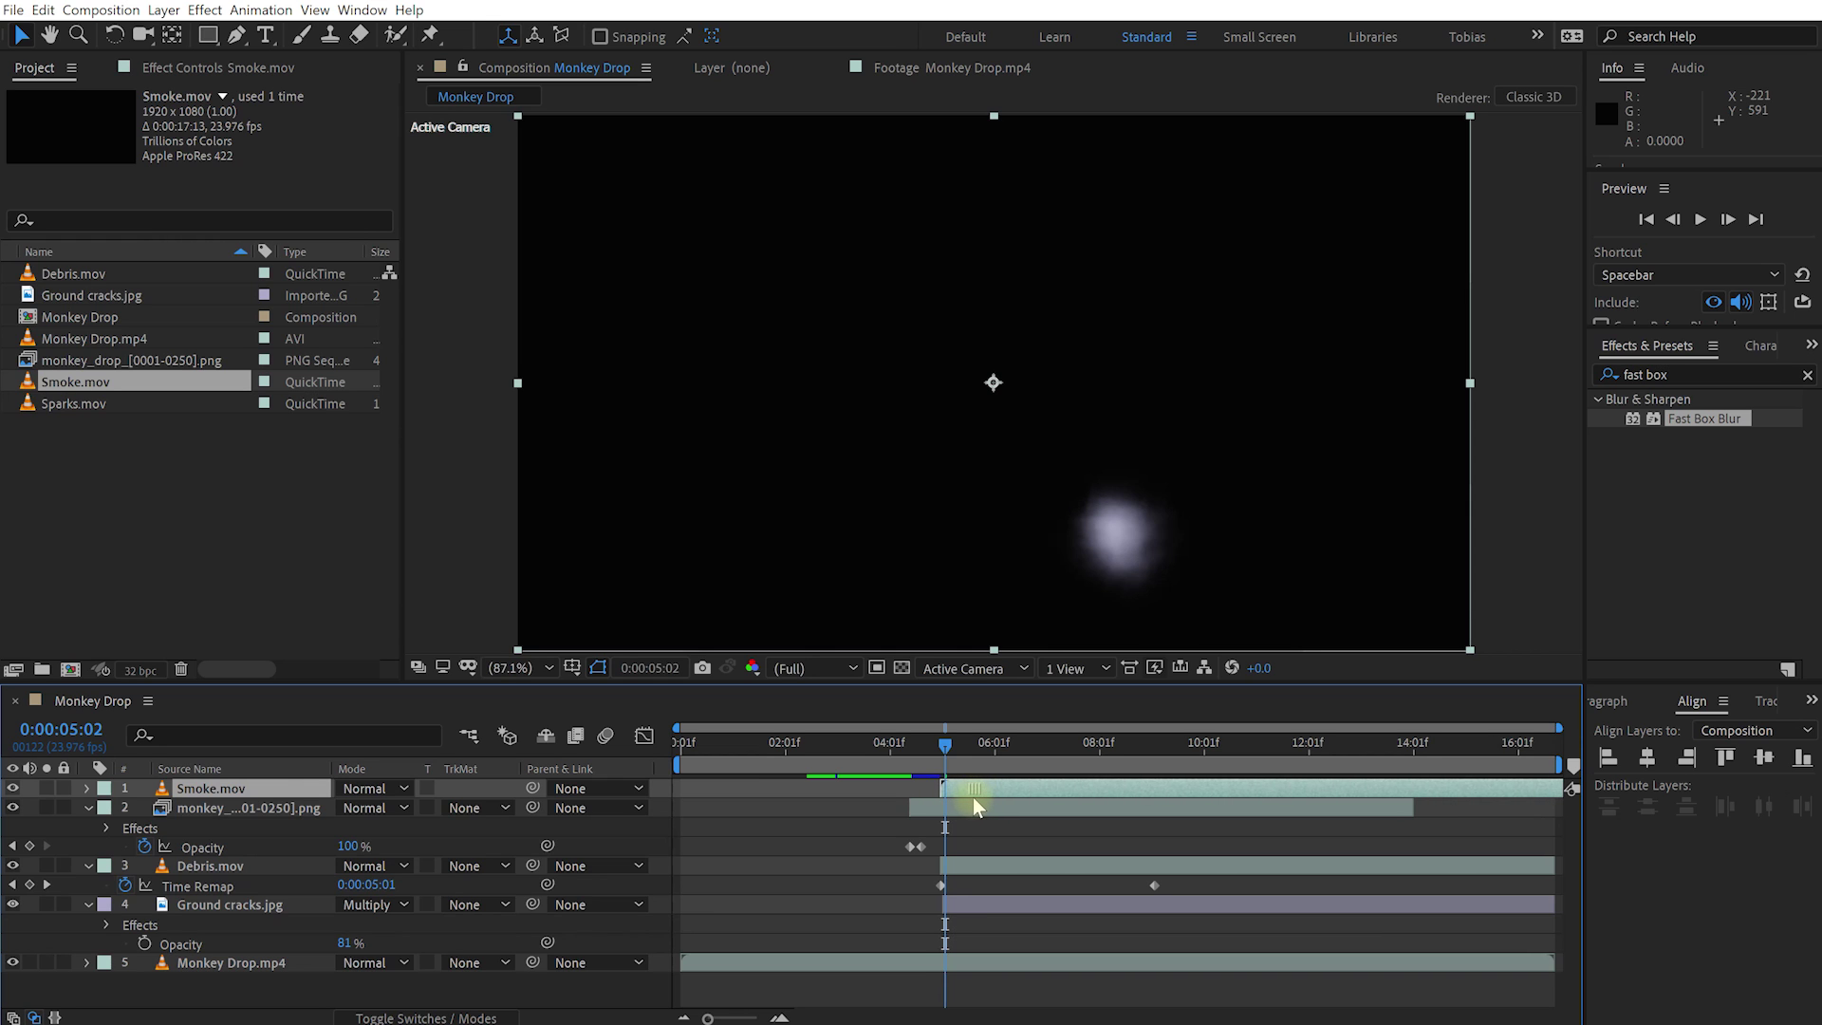
click(376, 789)
click(447, 182)
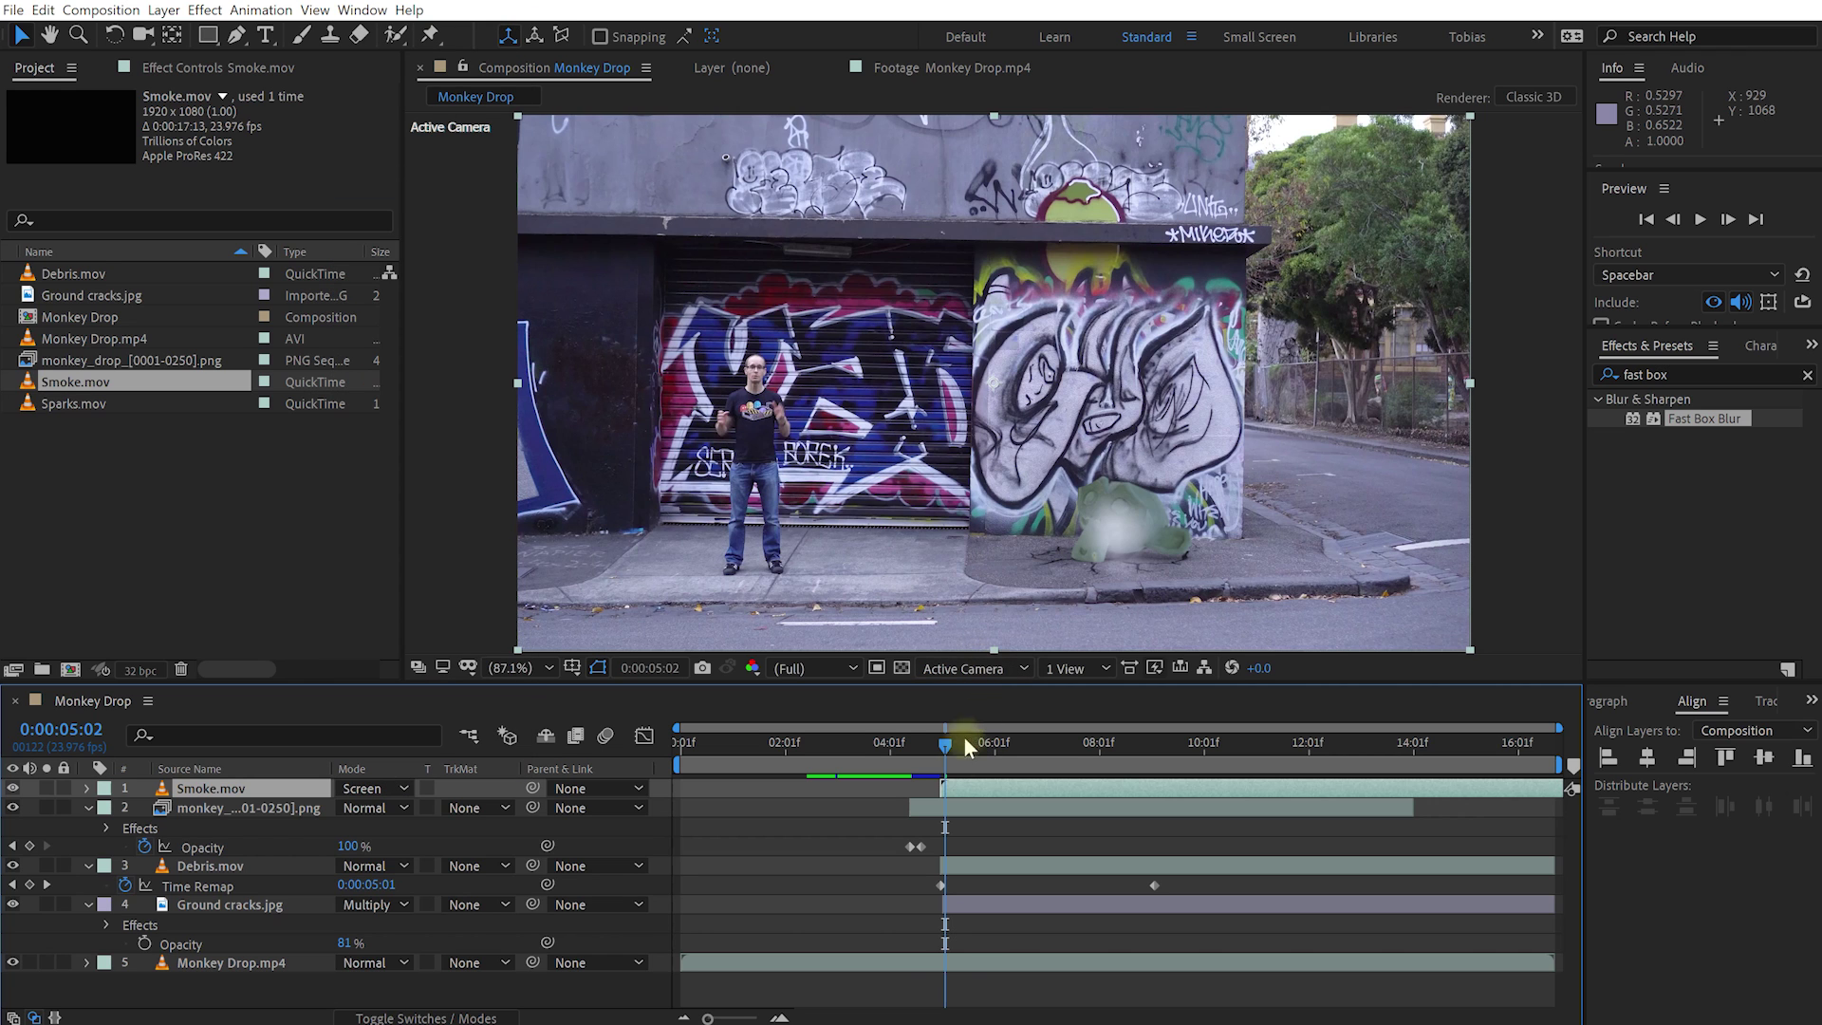
- Snap the smoke's start to the playhead and preview the impact
shift+click(940, 791)
drag(950, 773, 940, 750)
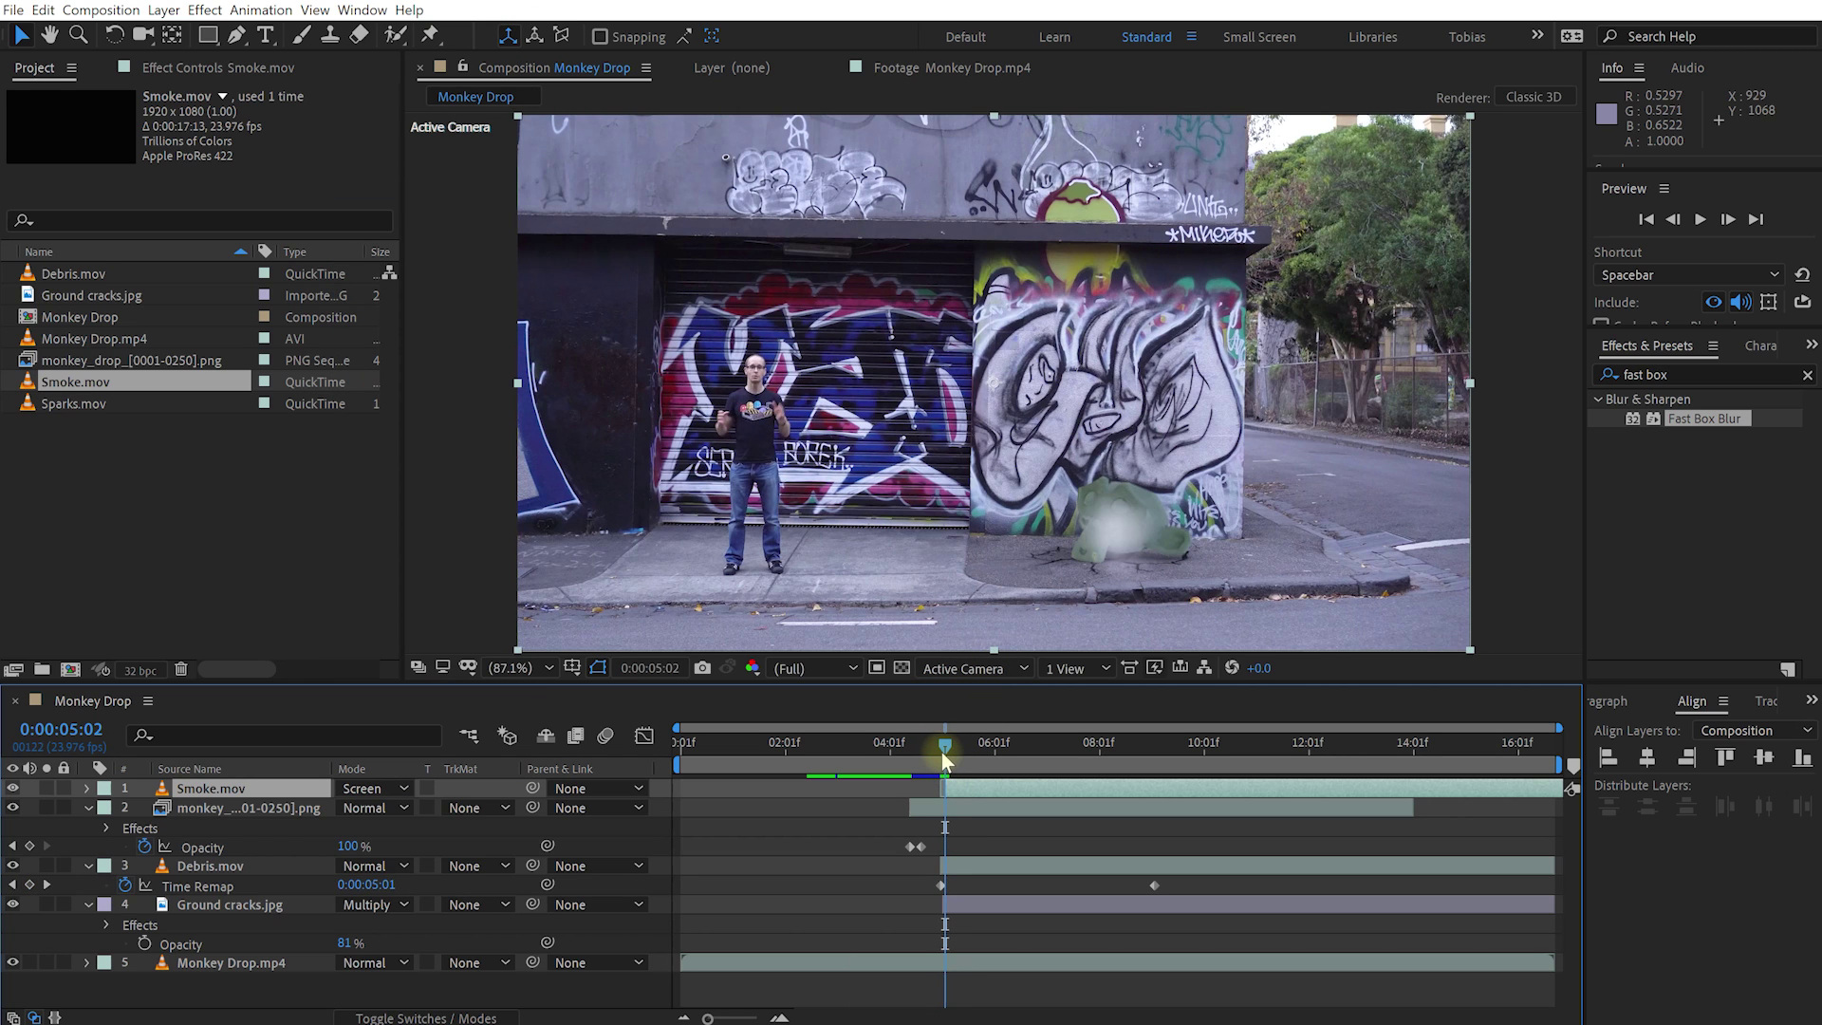
key(Page_Up)
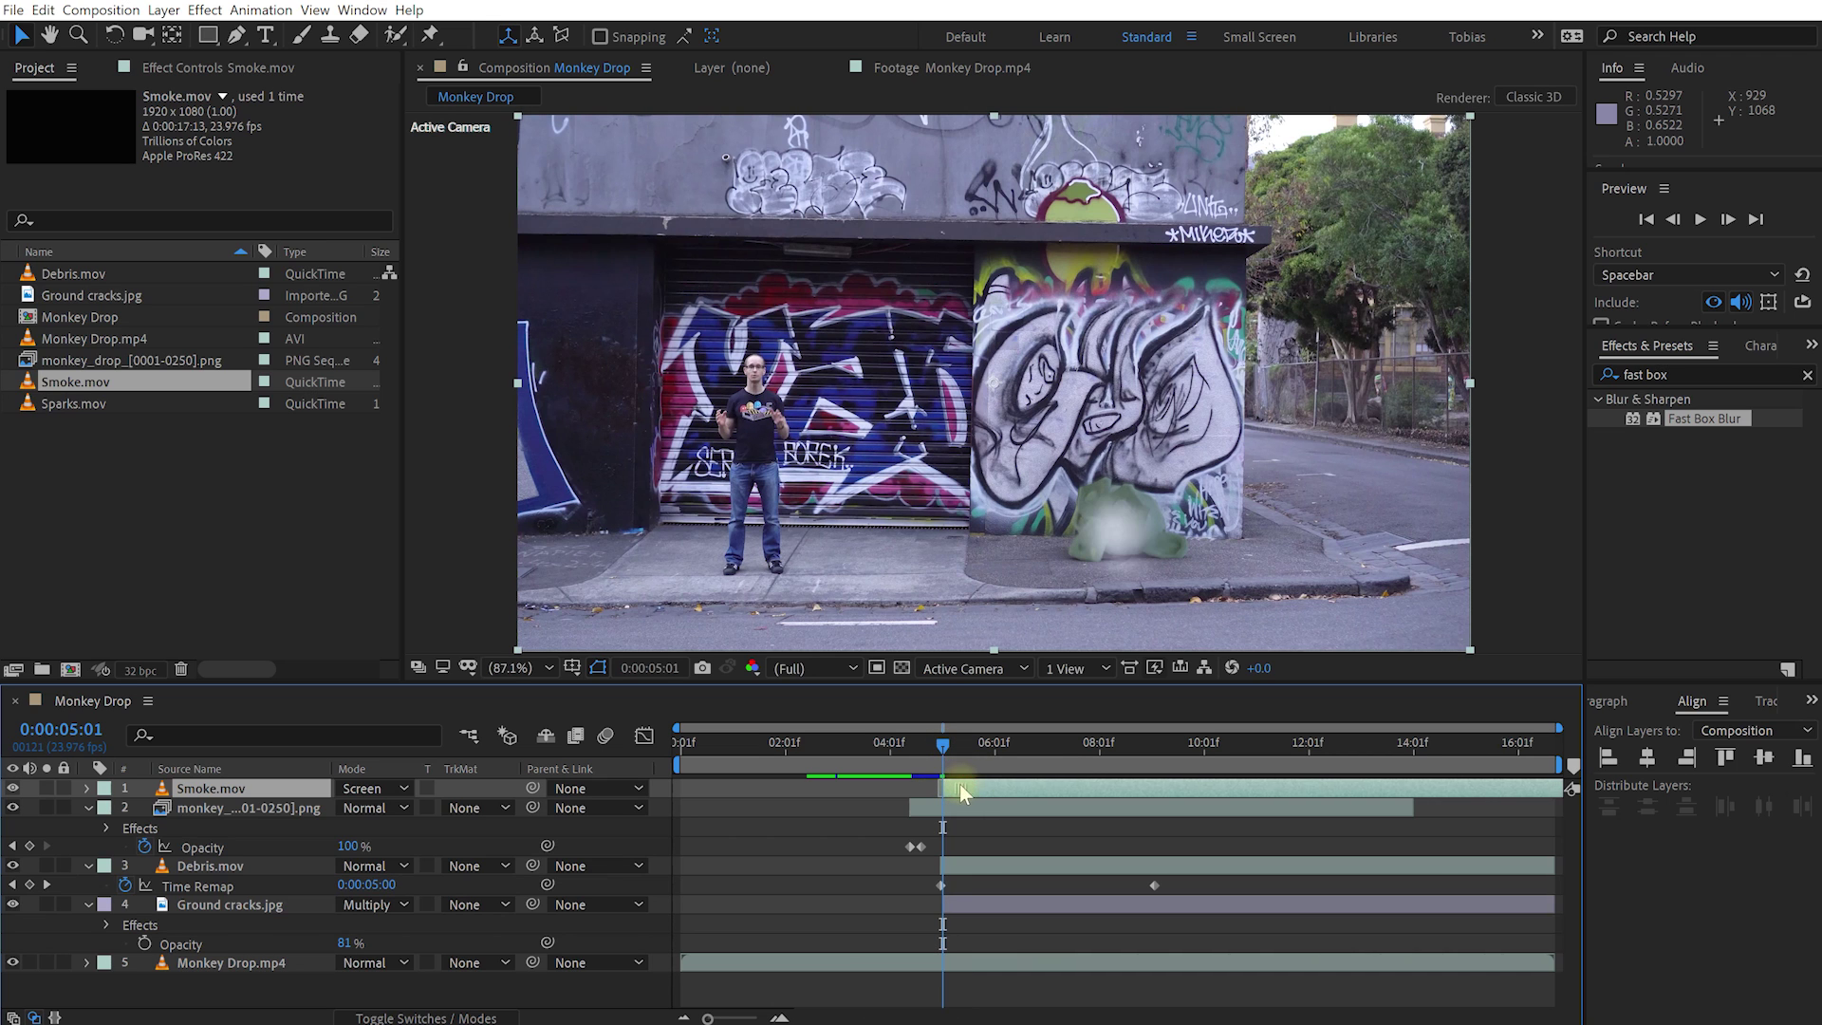
drag(943, 745, 970, 749)
key(space)
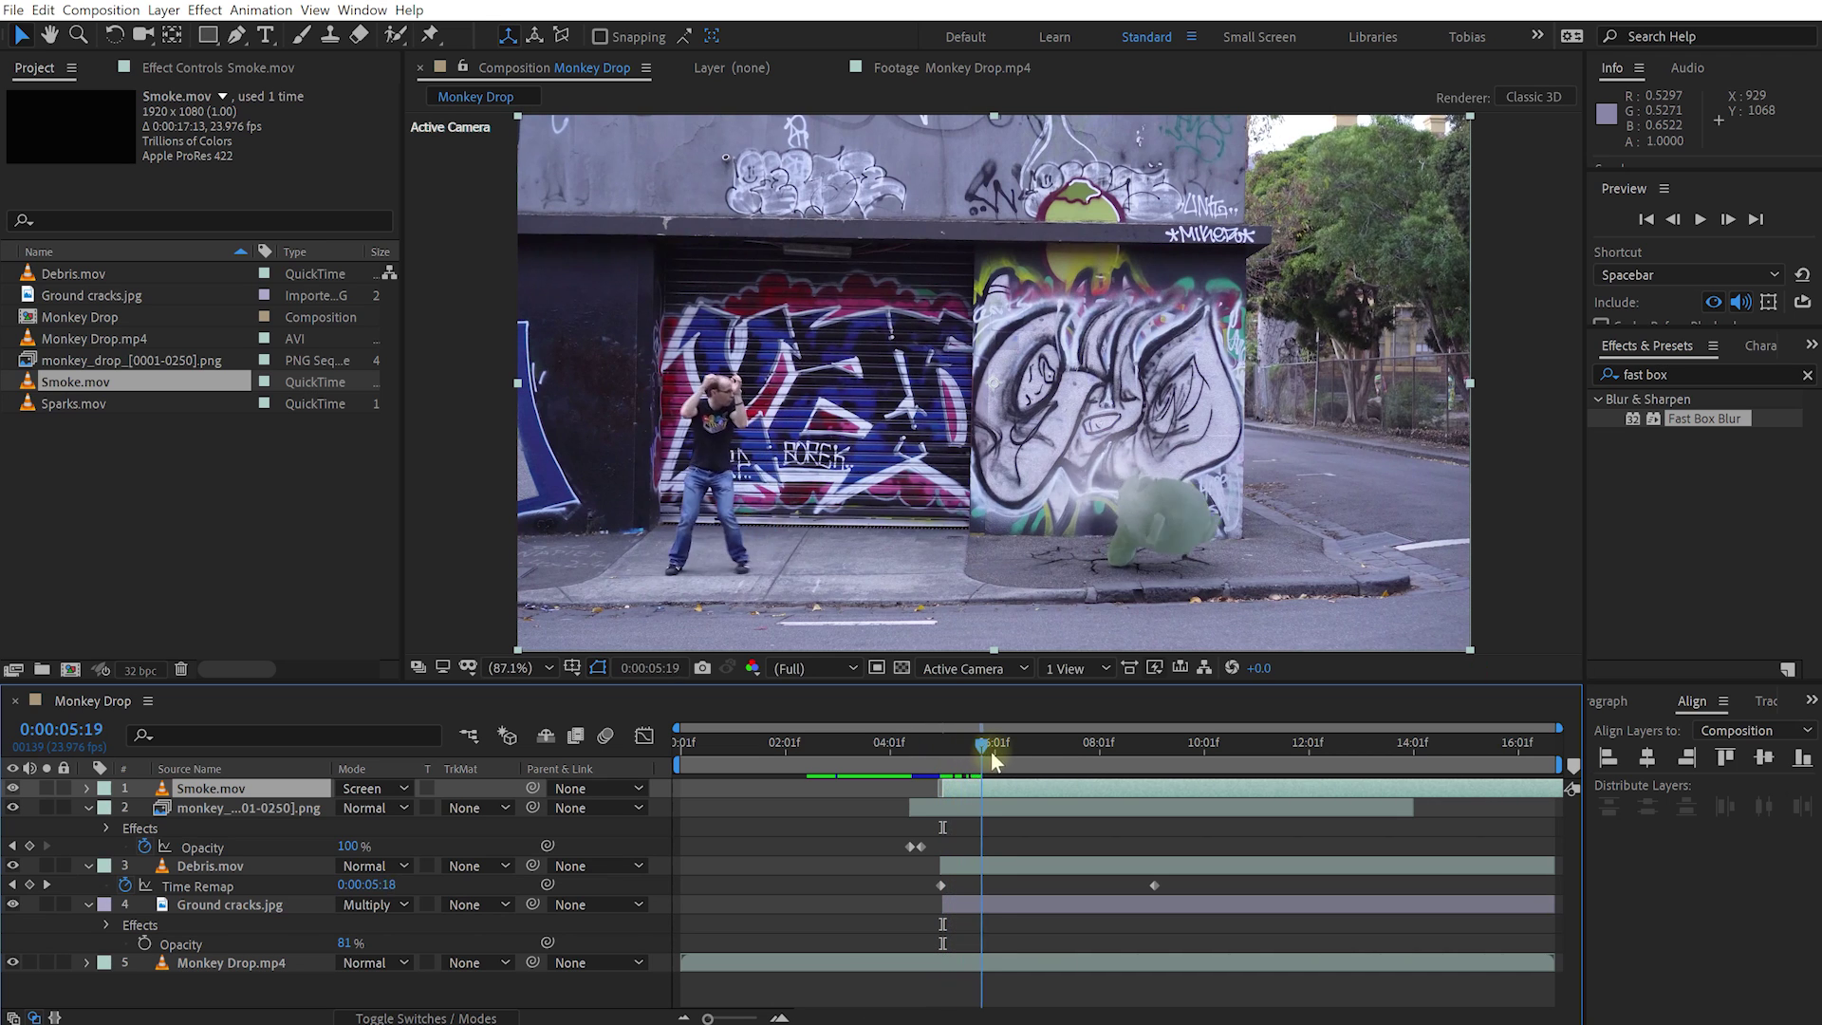
drag(973, 765, 835, 755)
key(space)
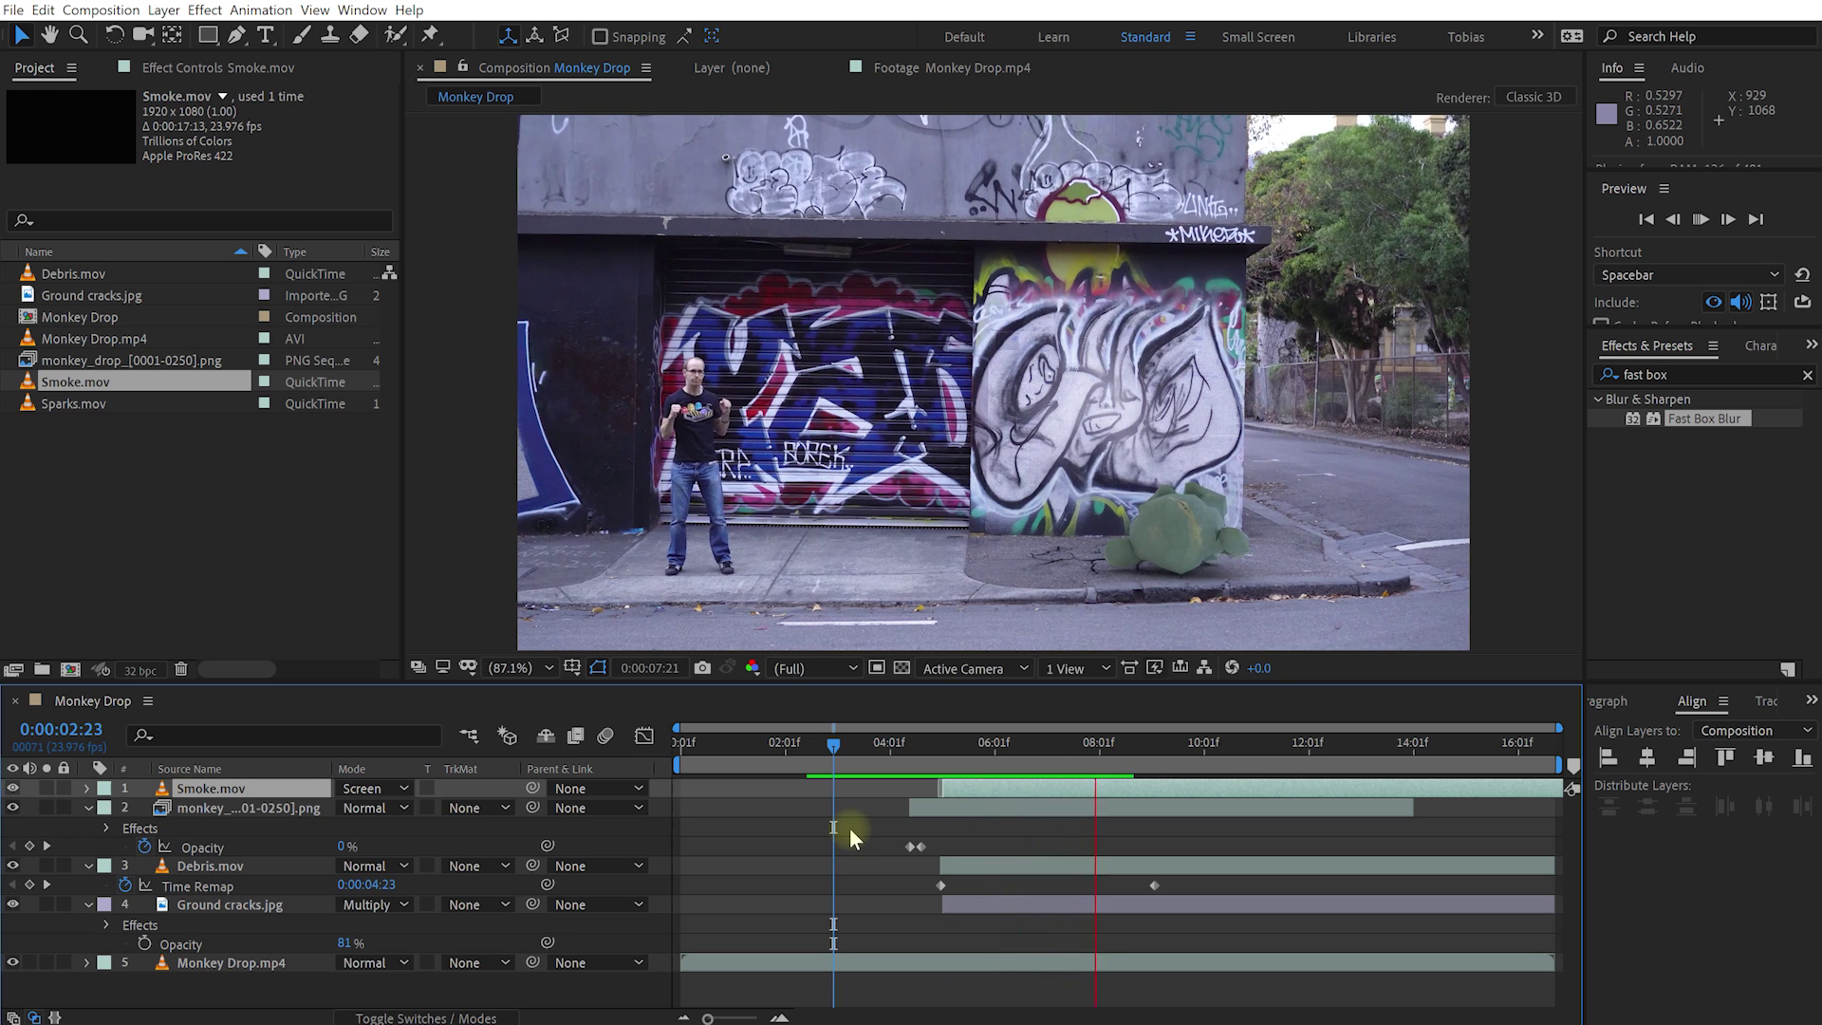
key(space)
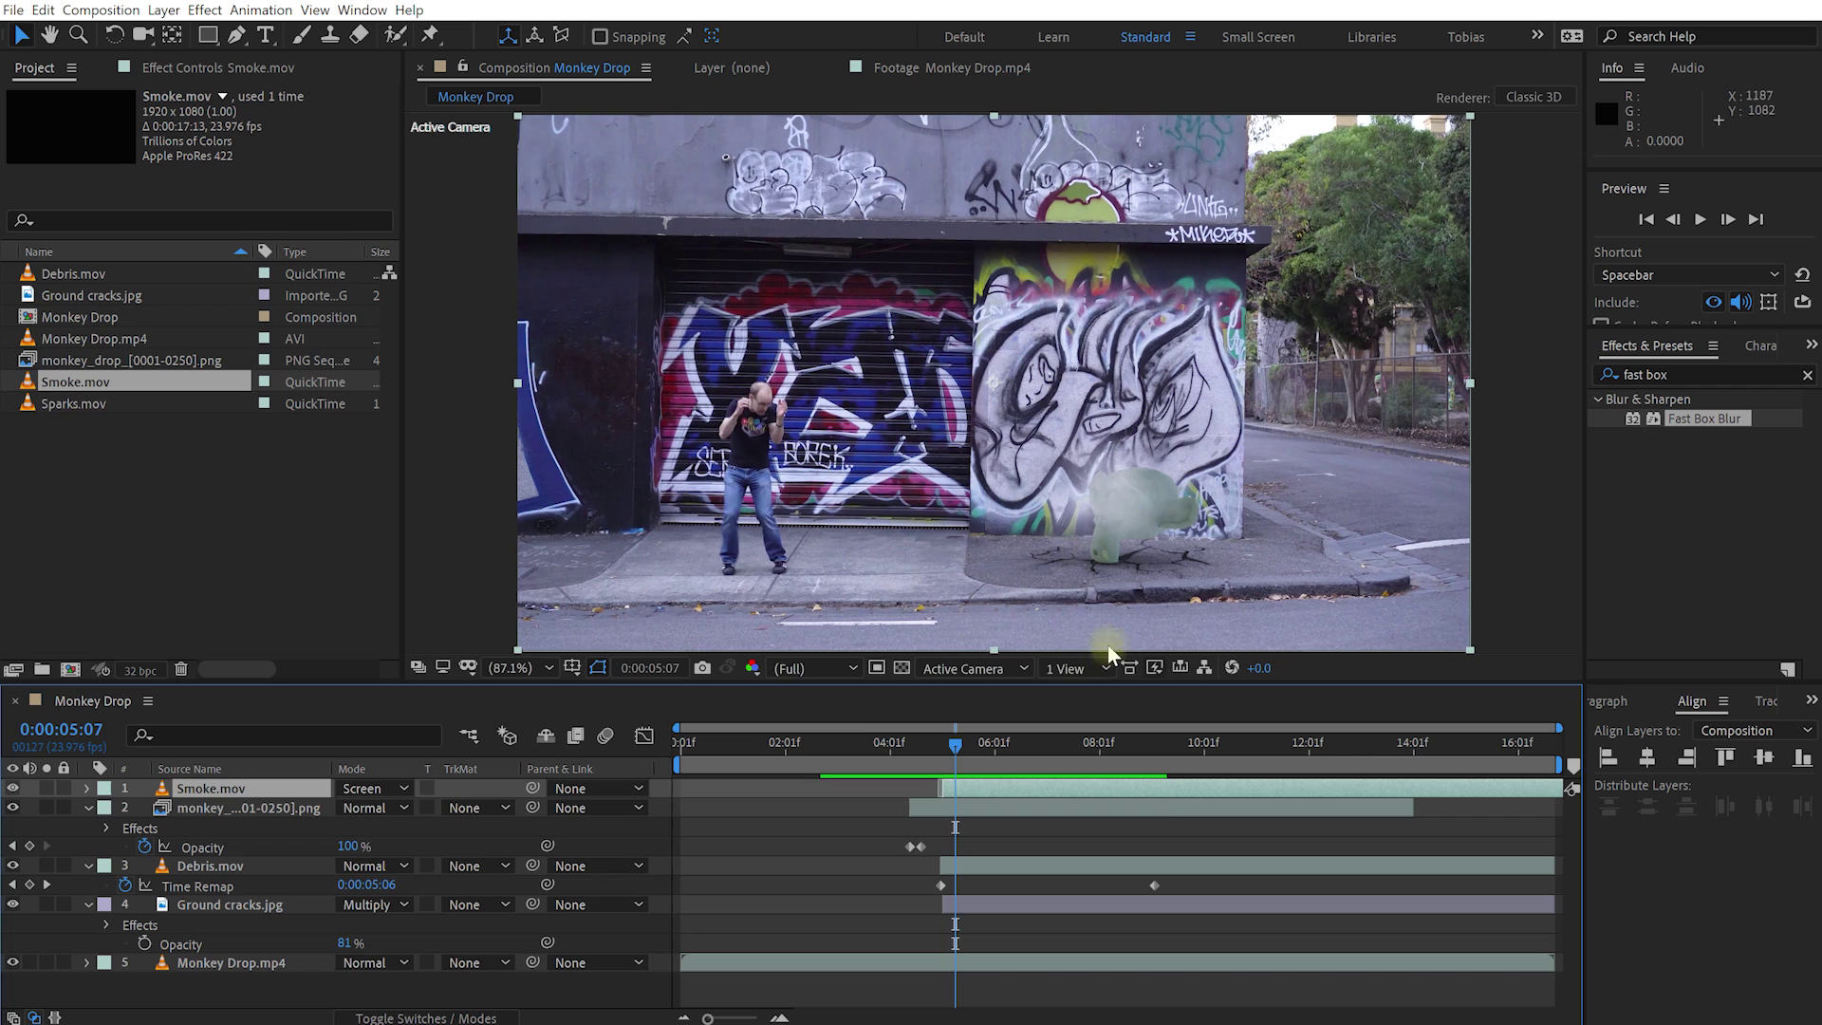
- Apply Curves to the smoke layer via quick search and lower the RGB curve slightly
key(ctrl+space)
text(curv)
key(Return)
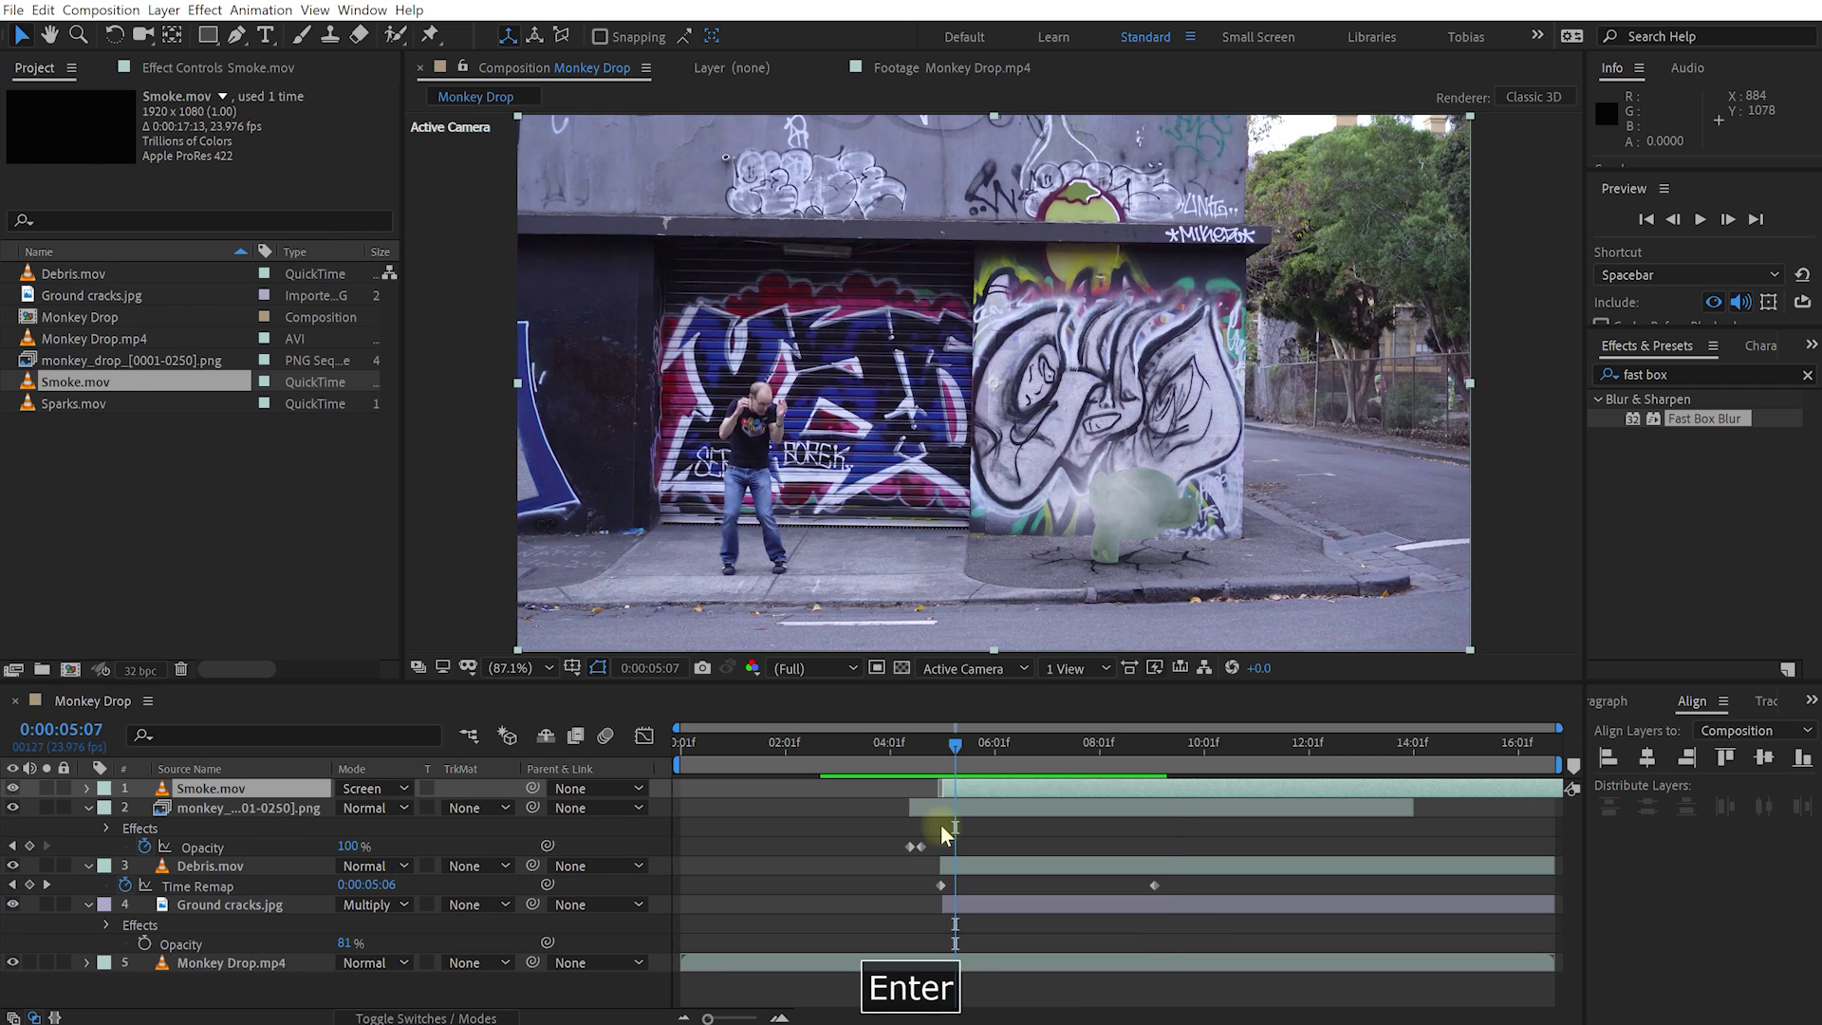
drag(207, 337, 213, 343)
- Switch the Curves channel to Blue and raise its curve to cool the smoke
click(276, 135)
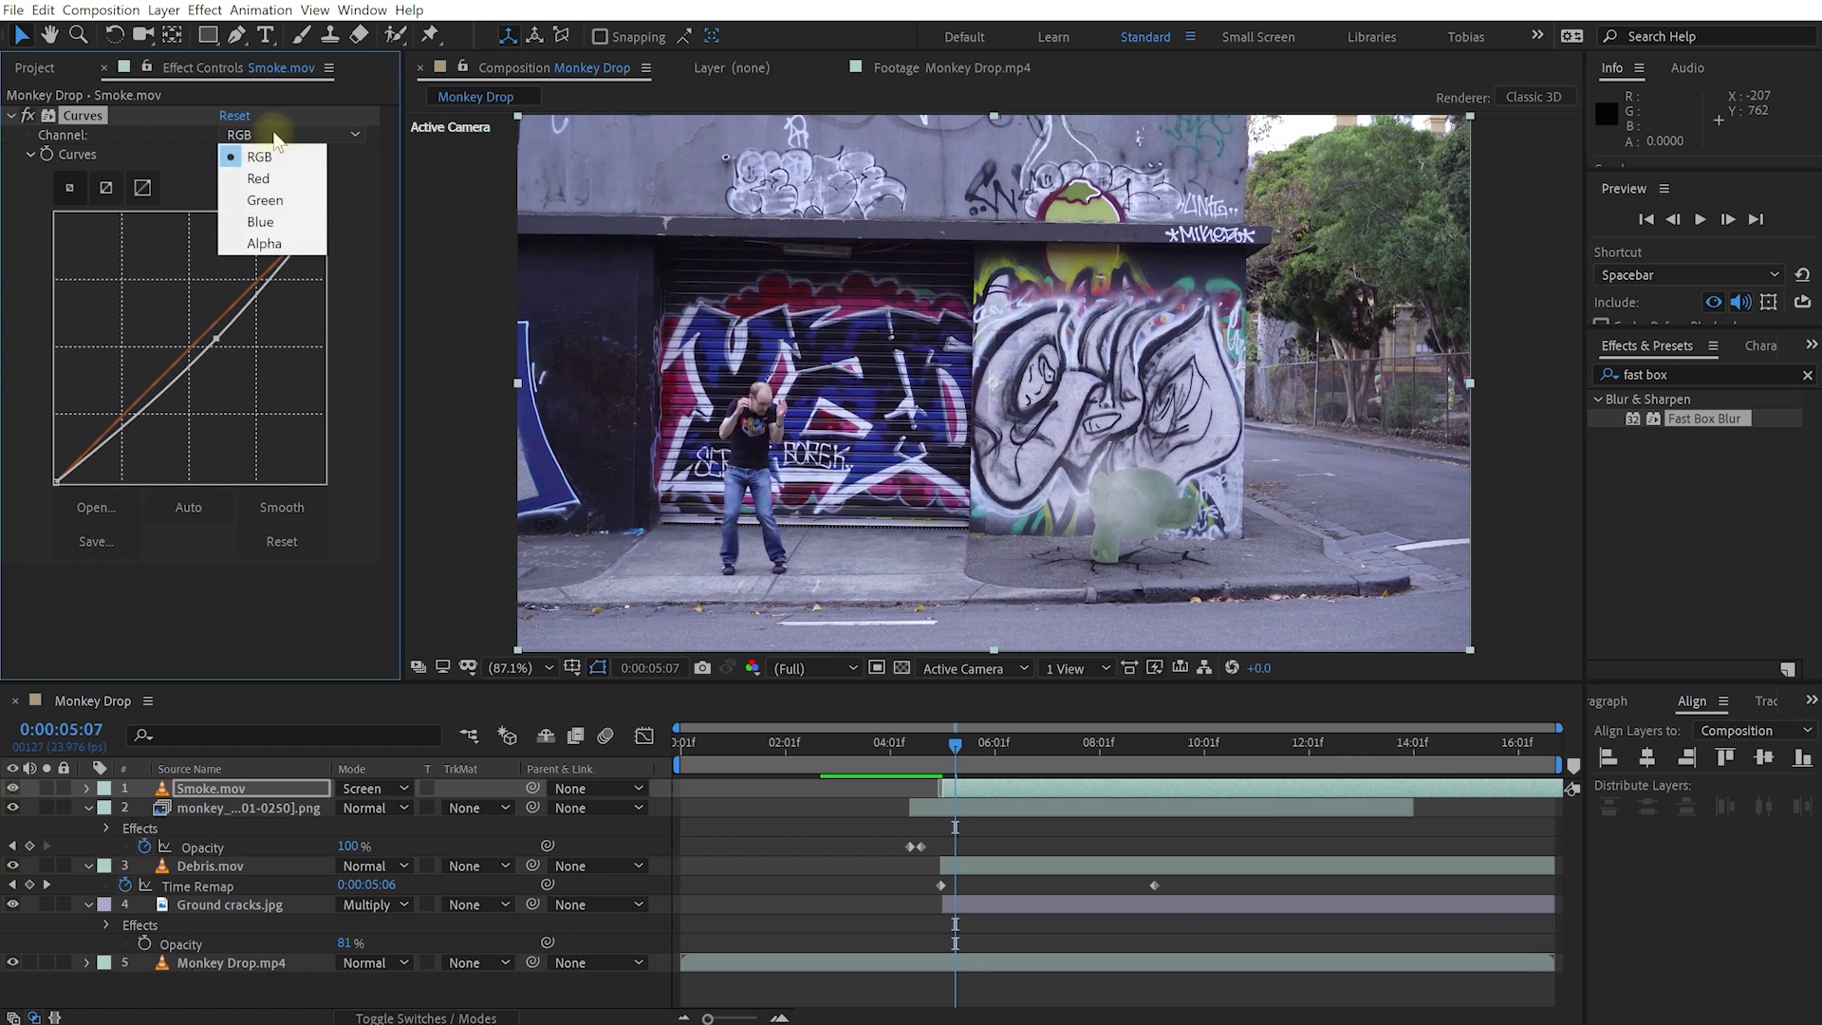
click(264, 220)
drag(193, 345, 190, 334)
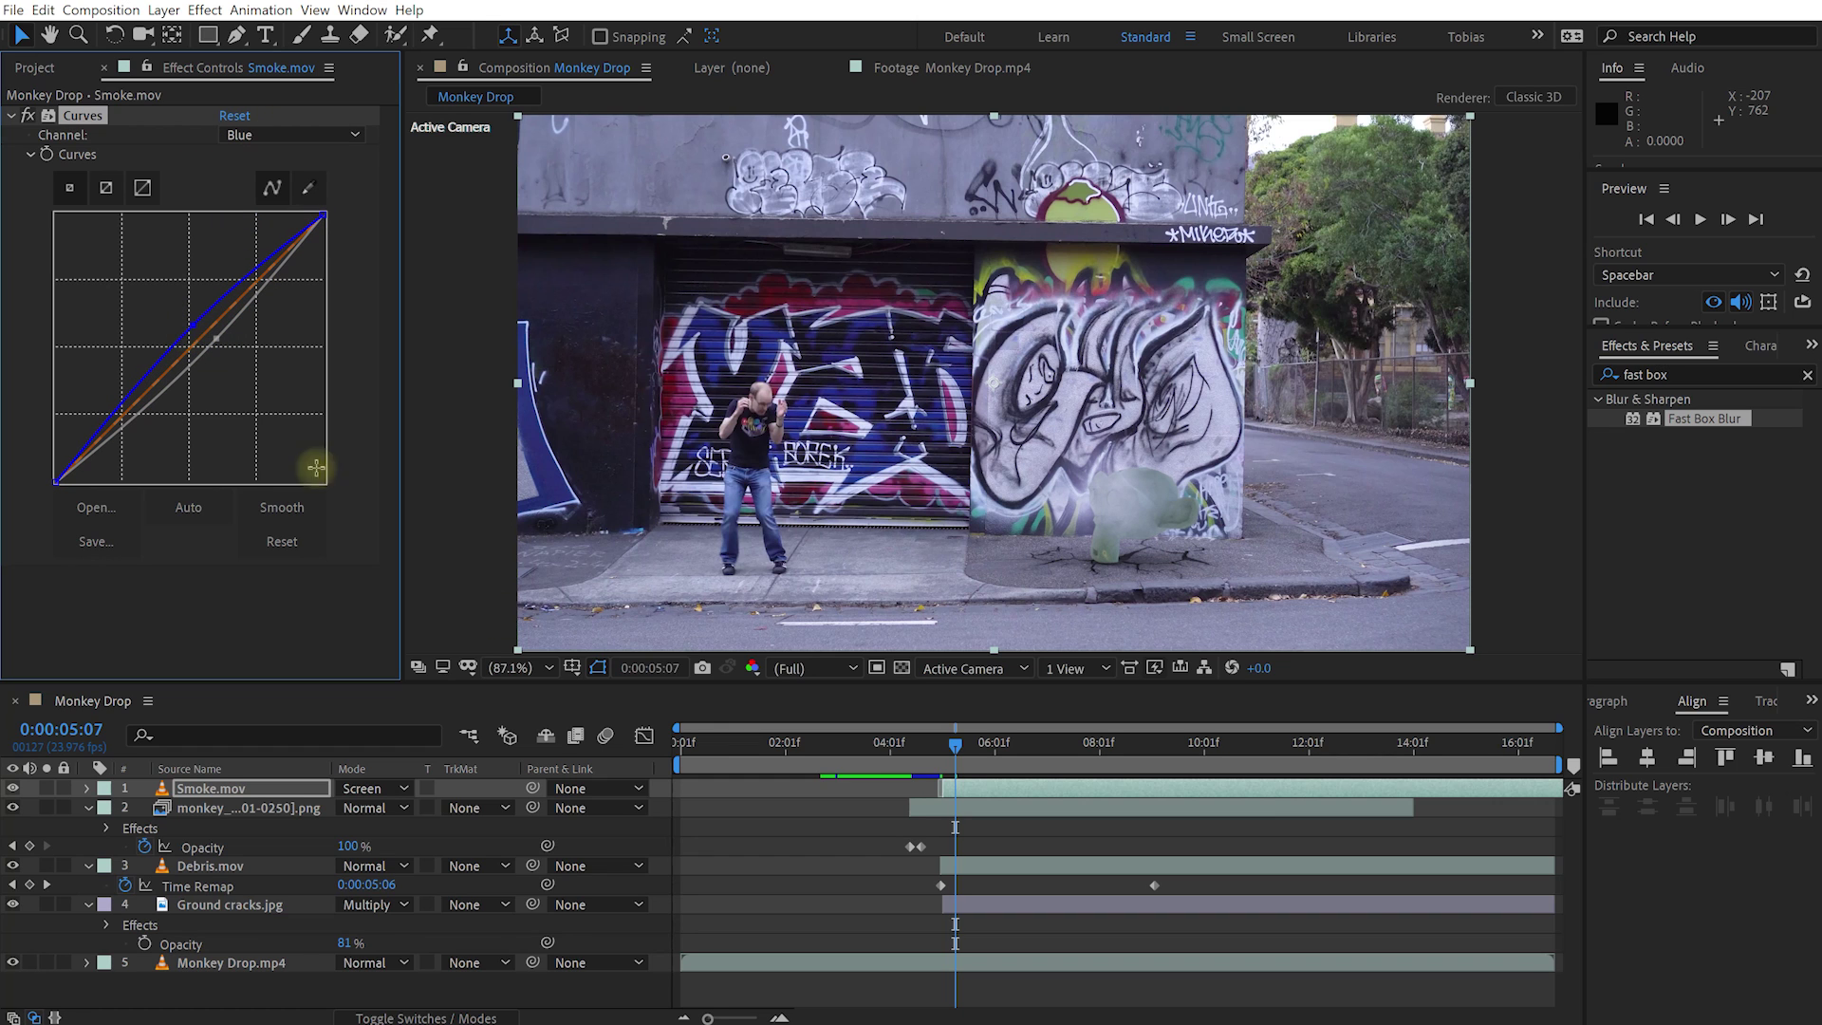
- Preview the graded smoke, return to 0:00:05:07, and show the Project panel again
click(903, 743)
key(space)
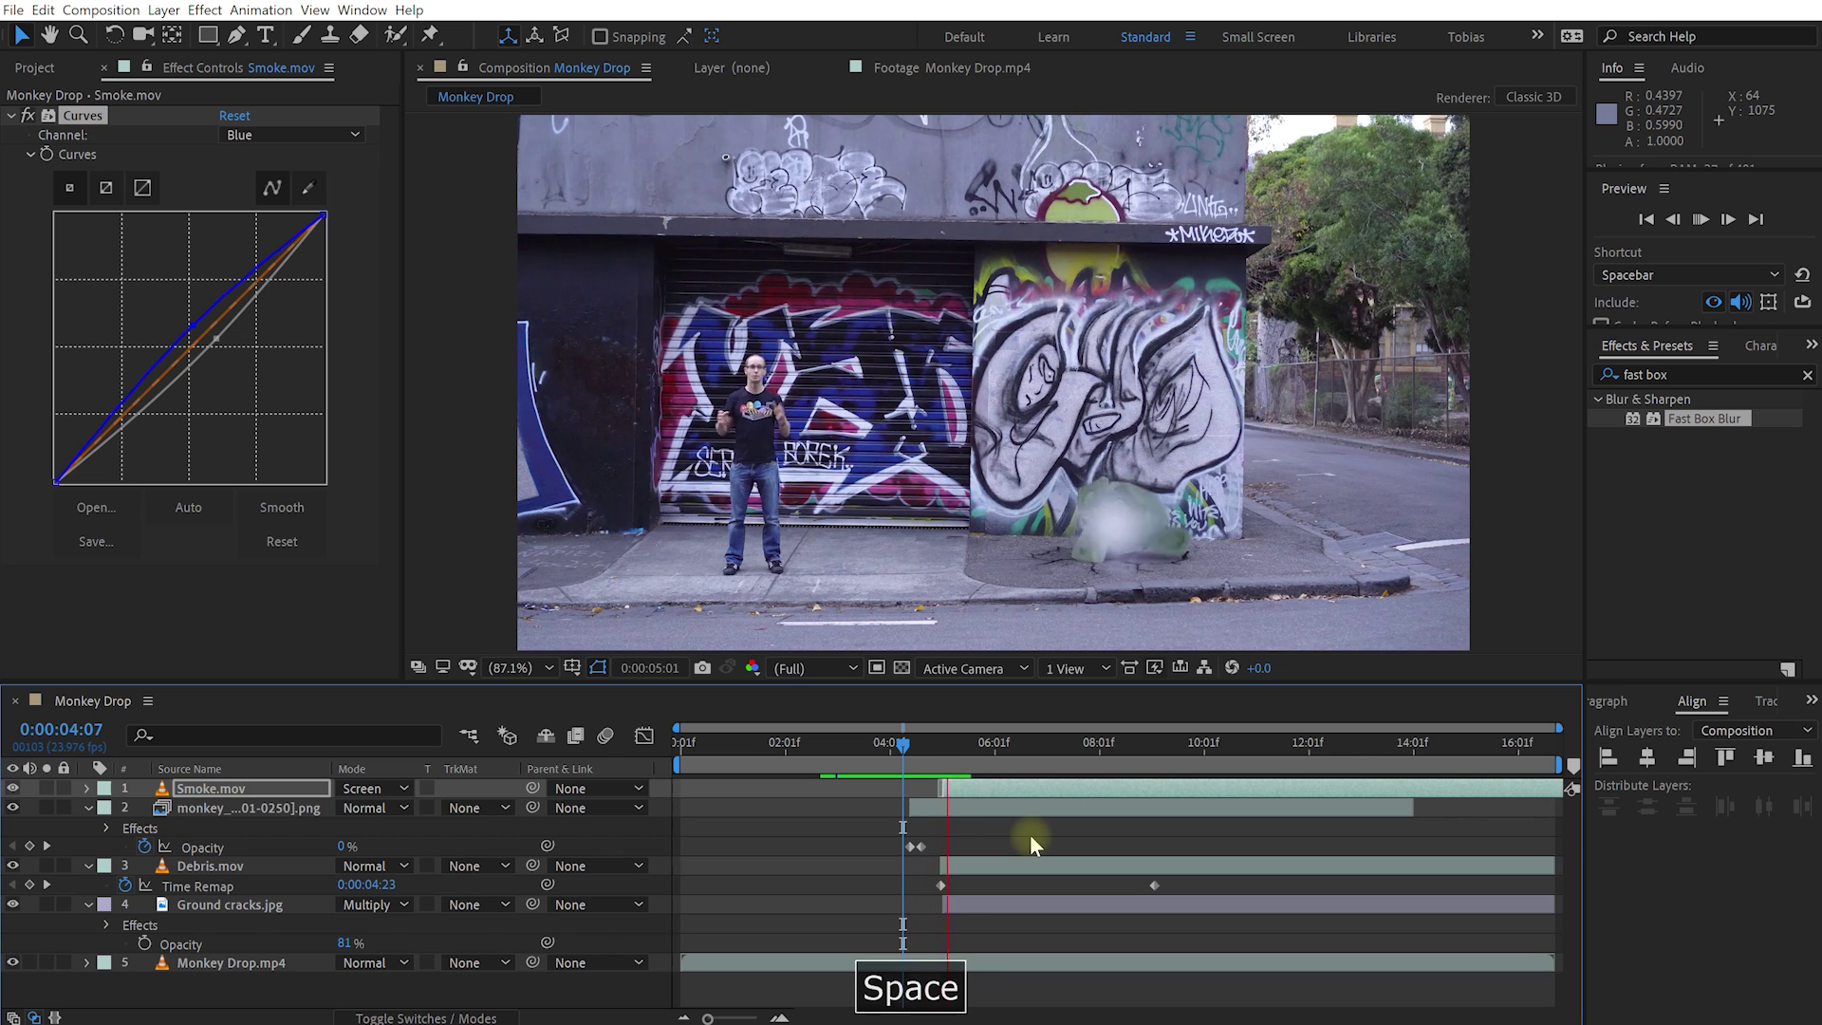
key(space)
mouse_move(959, 750)
mouse_down()
mouse_move(932, 752)
mouse_move(951, 760)
mouse_up()
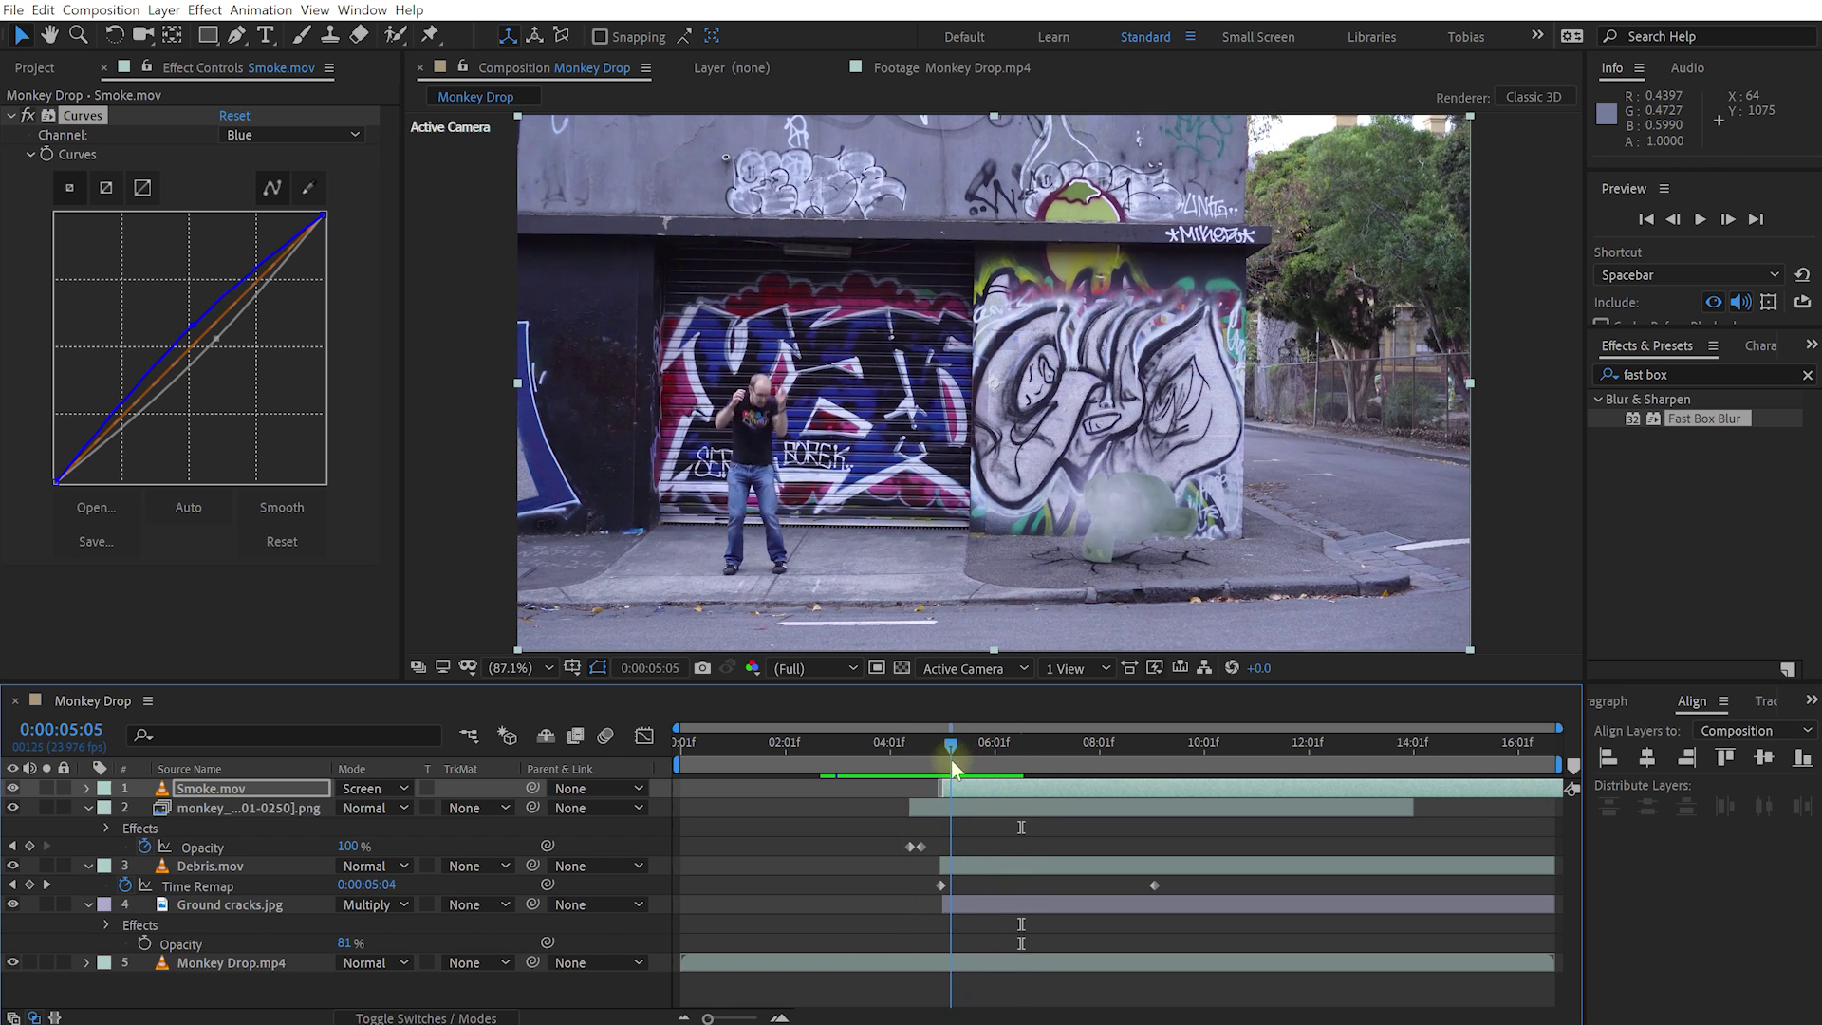
click(34, 67)
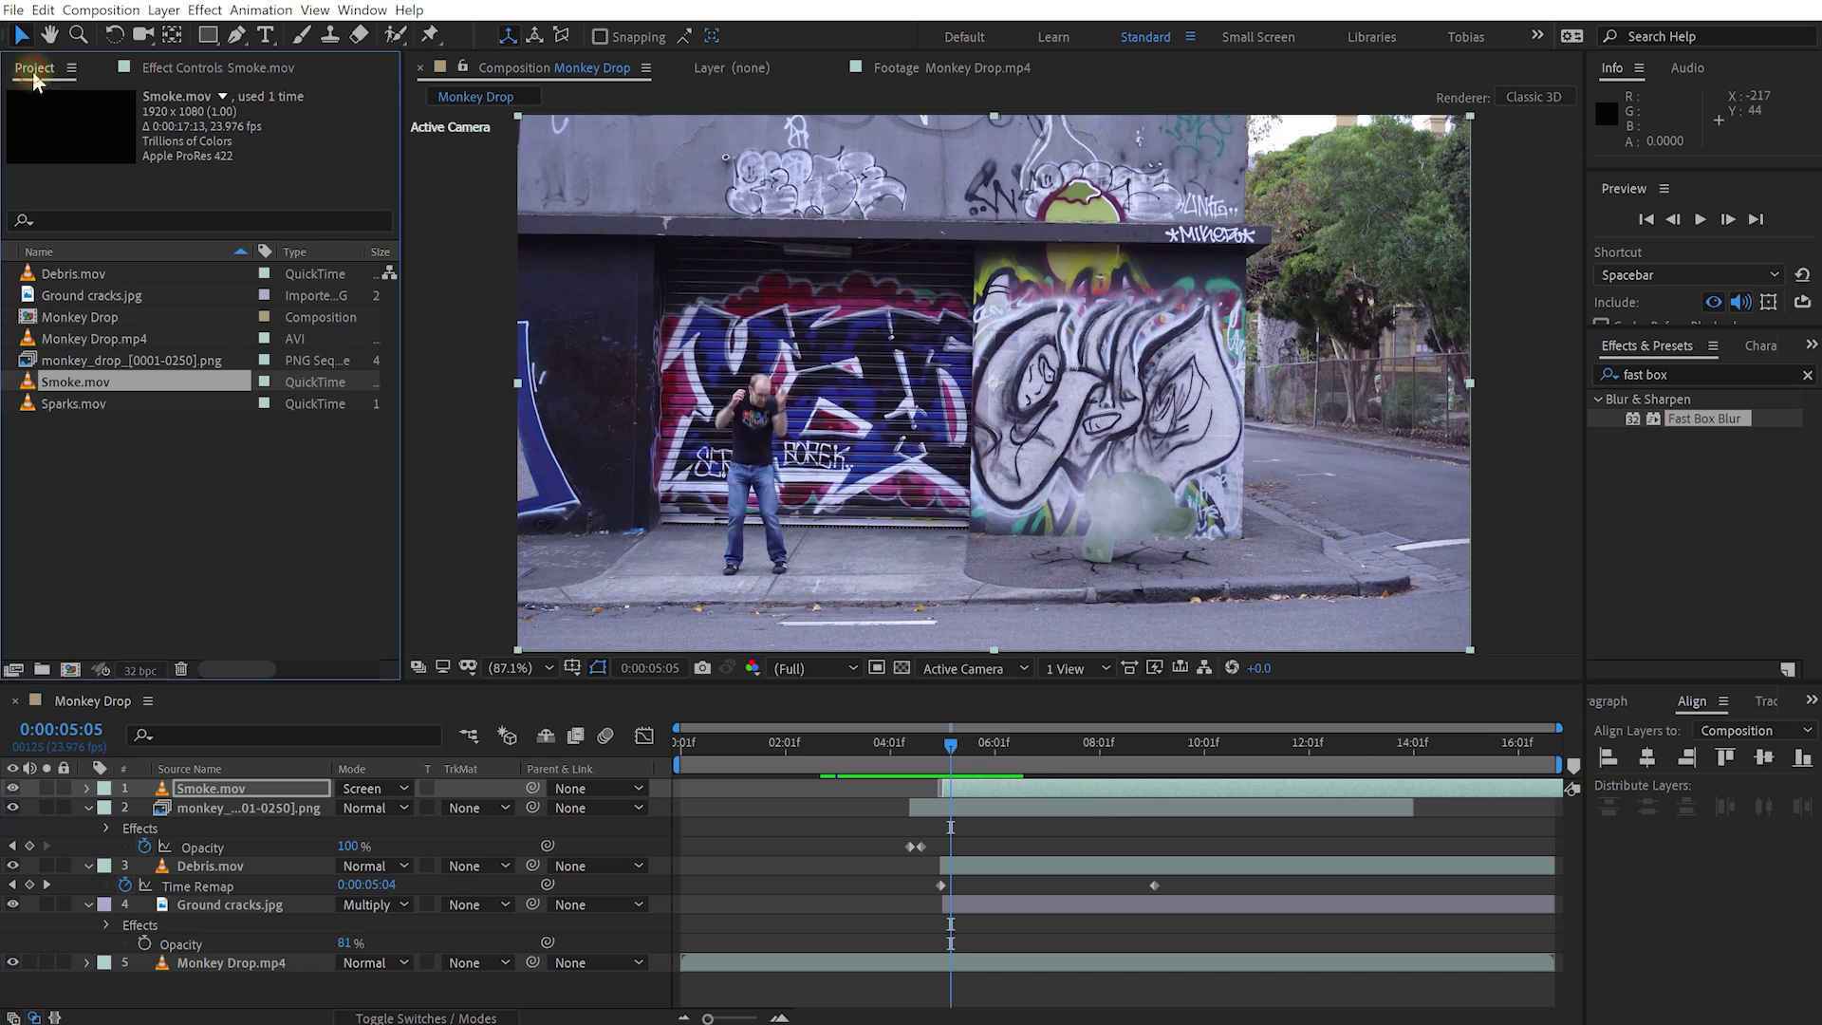
- Add Sparks.mov to the composition, starting at the debris start frame
click(71, 404)
drag(949, 743, 943, 744)
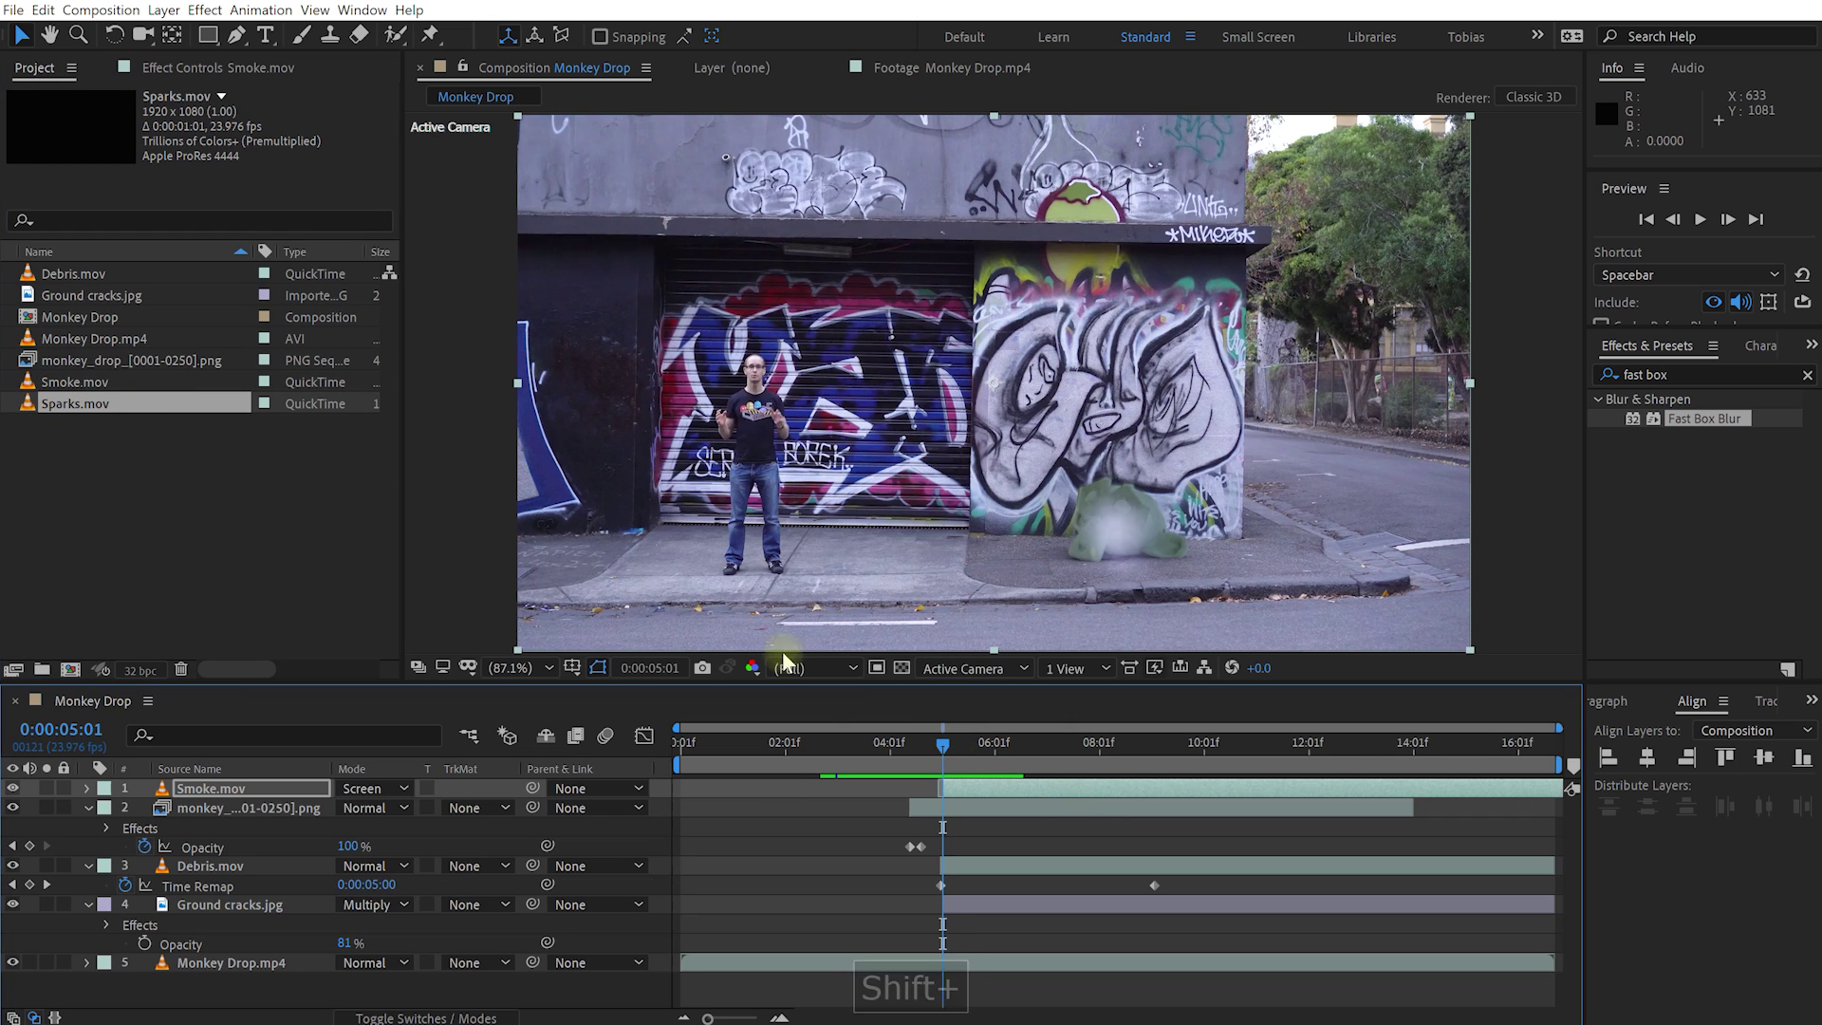
drag(71, 403, 216, 791)
drag(706, 790, 948, 790)
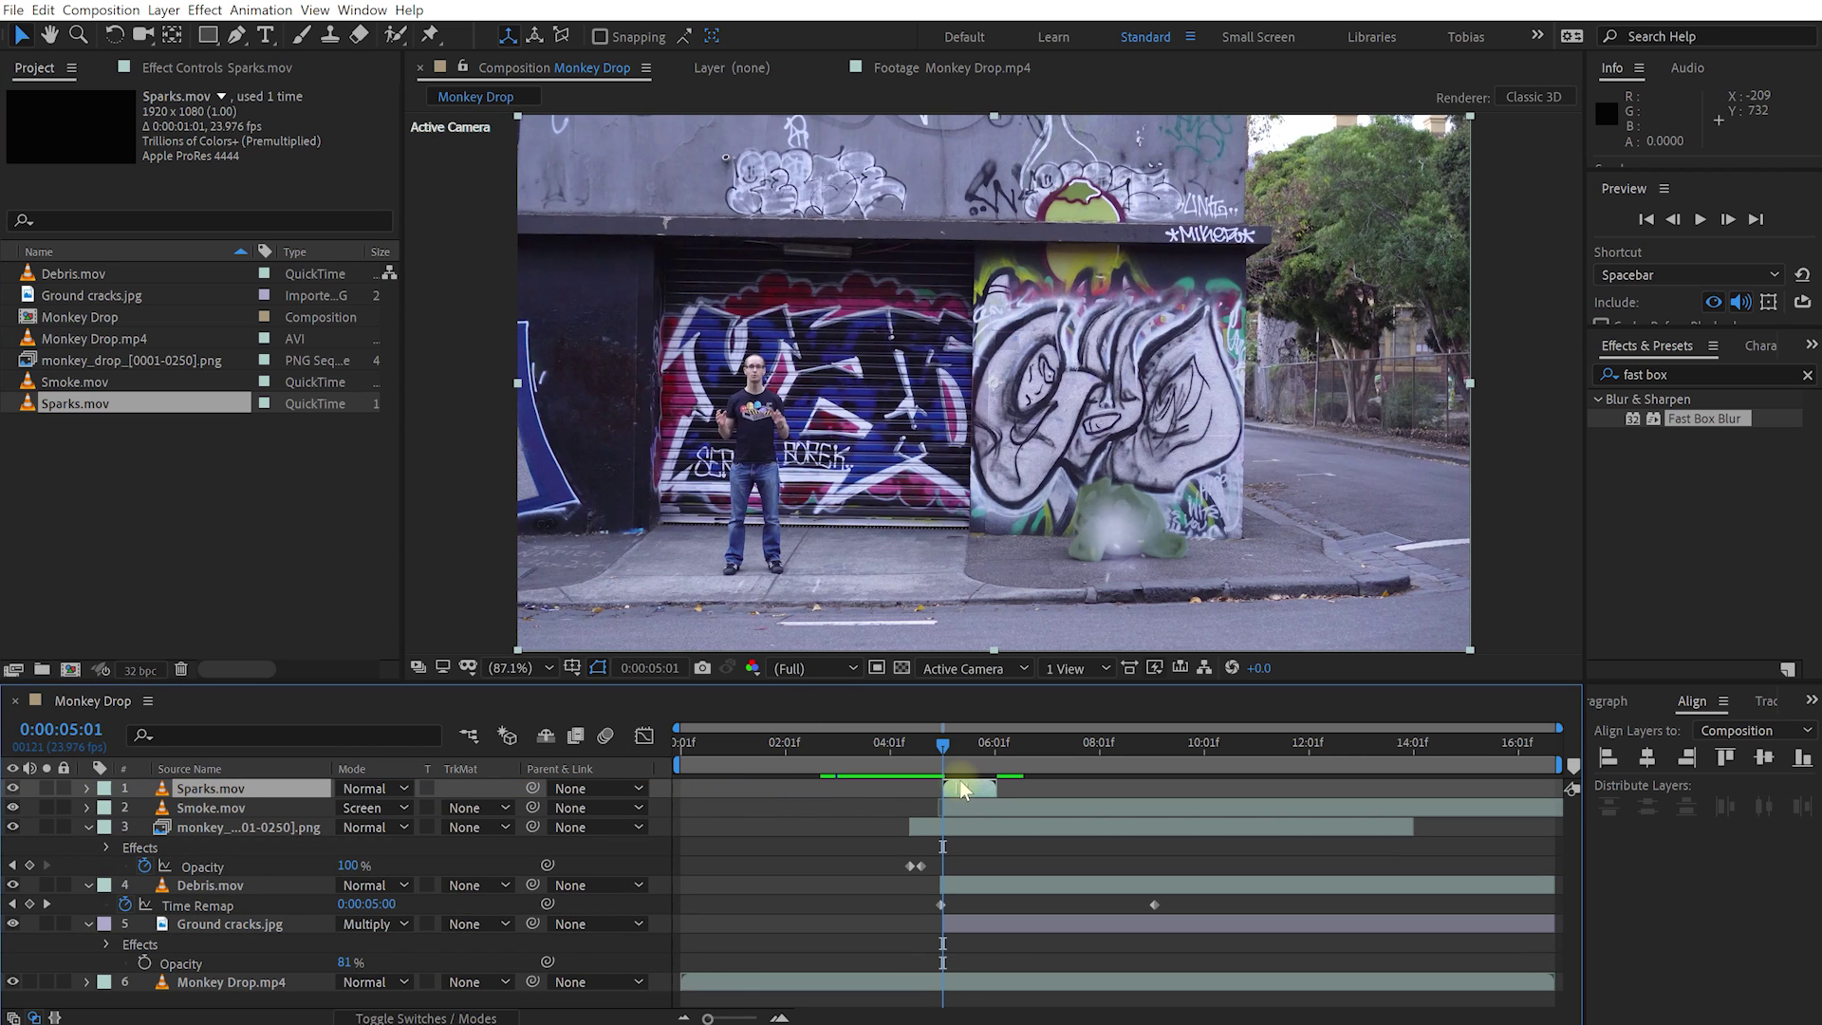
- Set the sparks layer to Add blend mode and review it through the impact
drag(944, 752, 949, 745)
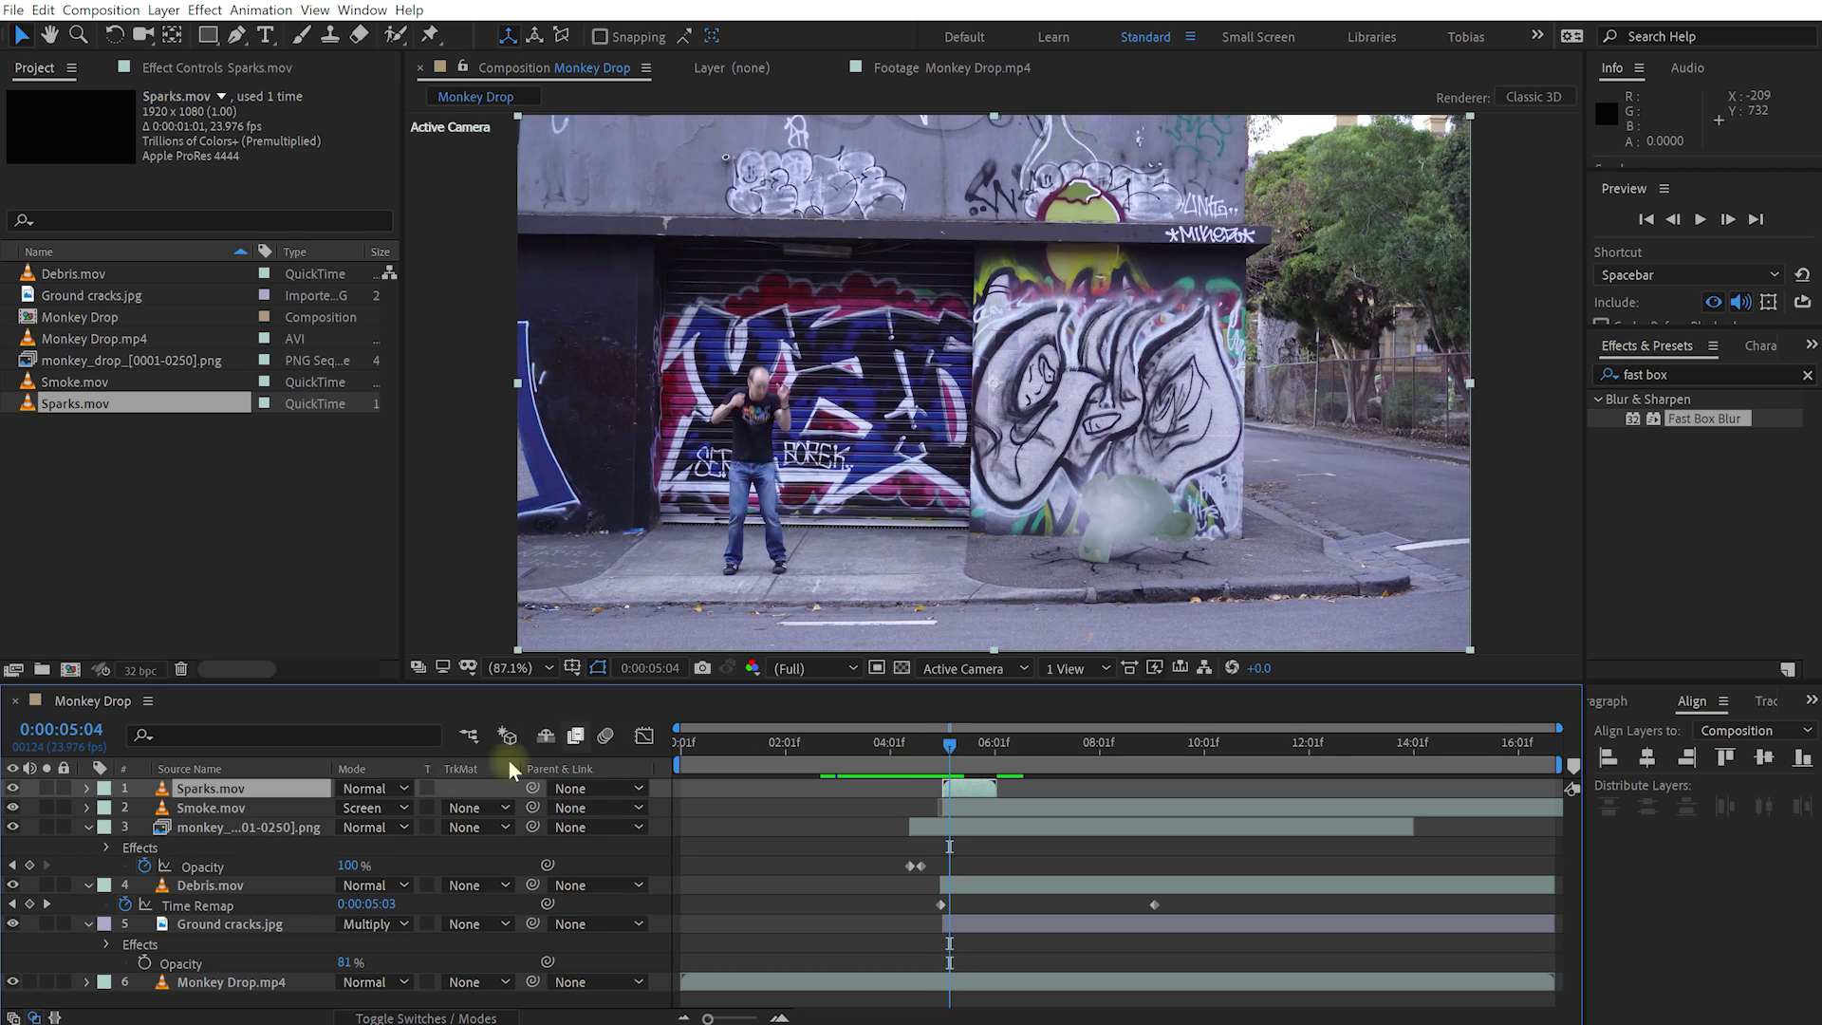
click(370, 788)
click(399, 140)
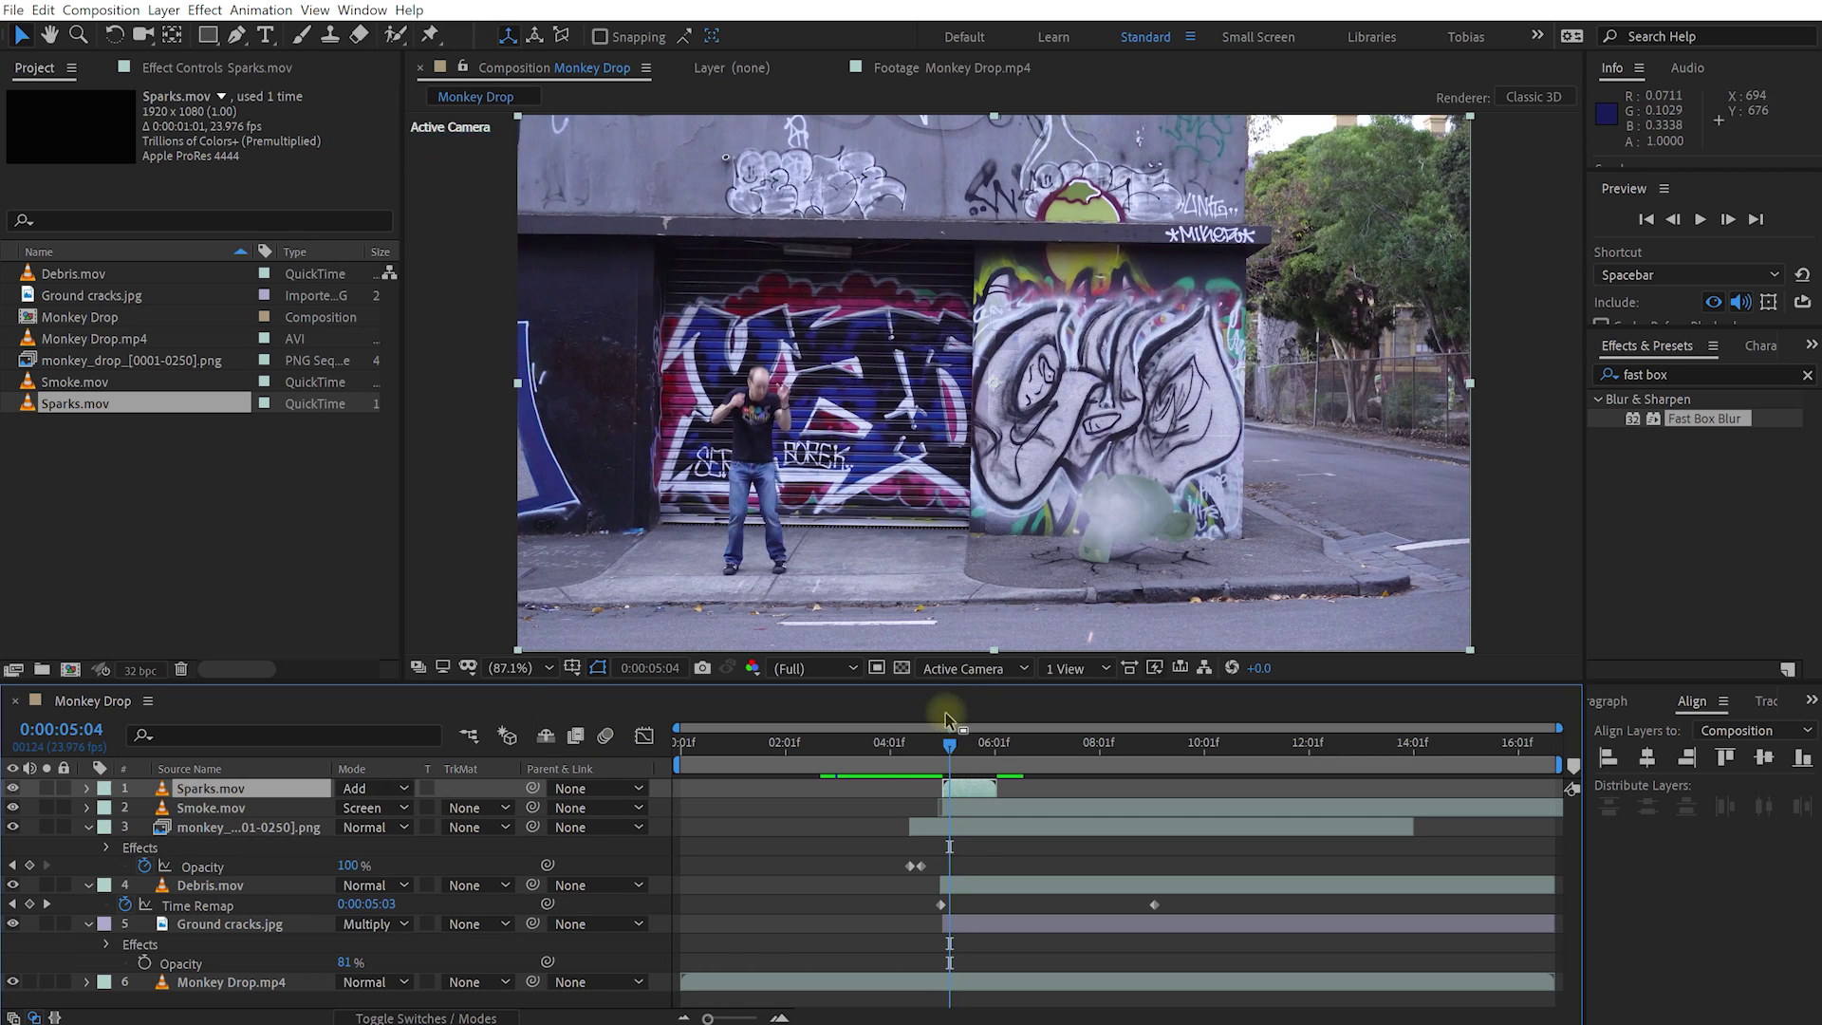
drag(951, 754, 1428, 765)
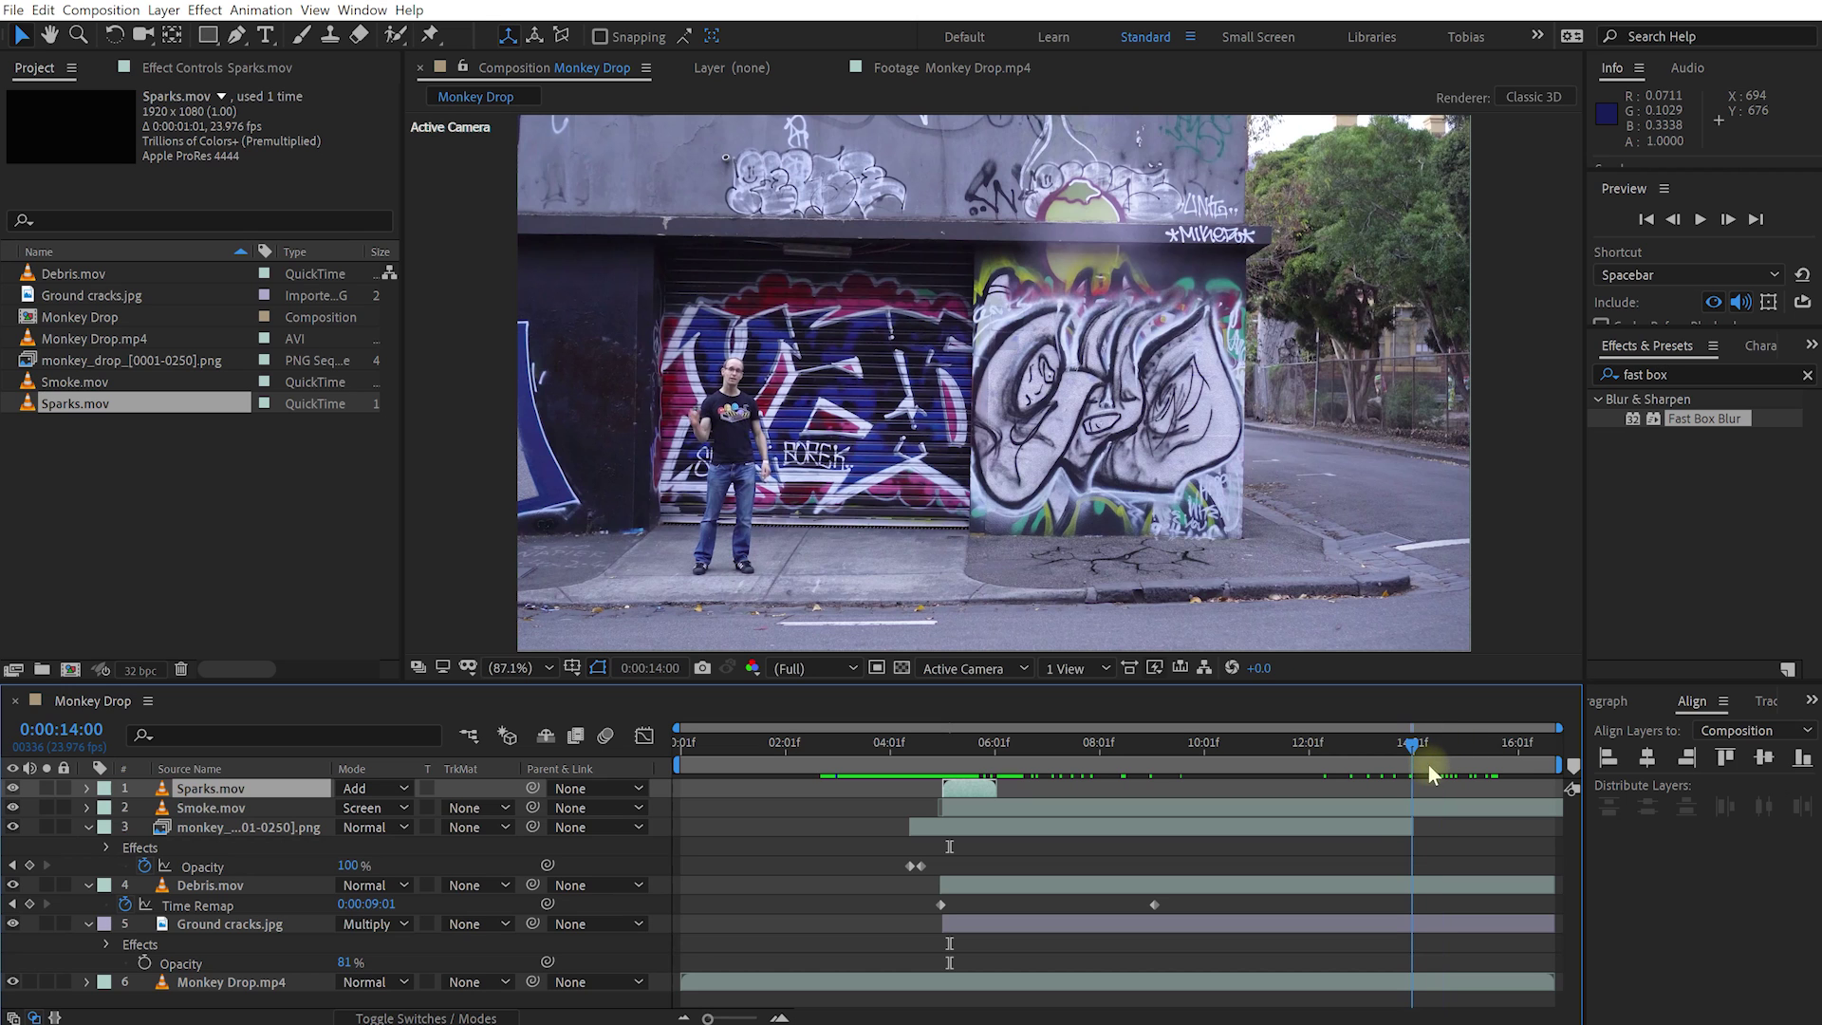
click(1372, 829)
- Drag the monkey PNG layer's out-point to the timeline end and collapse its properties
click(88, 827)
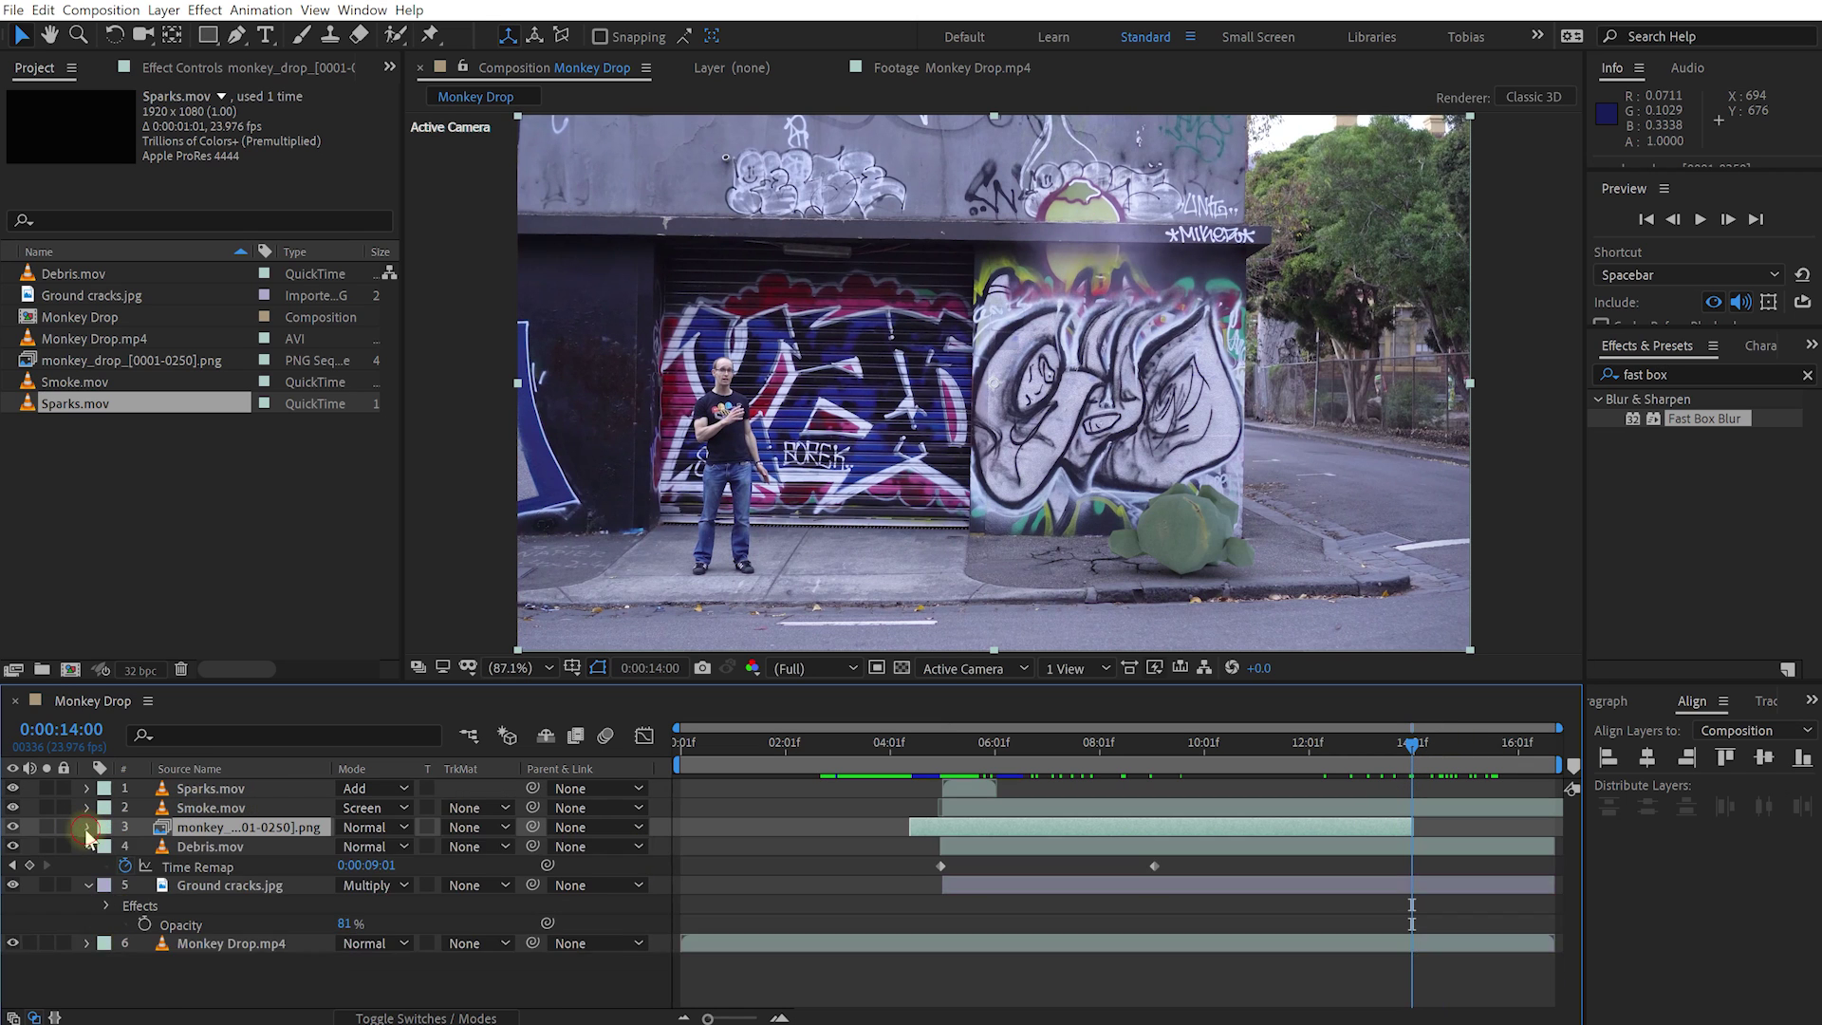
click(88, 827)
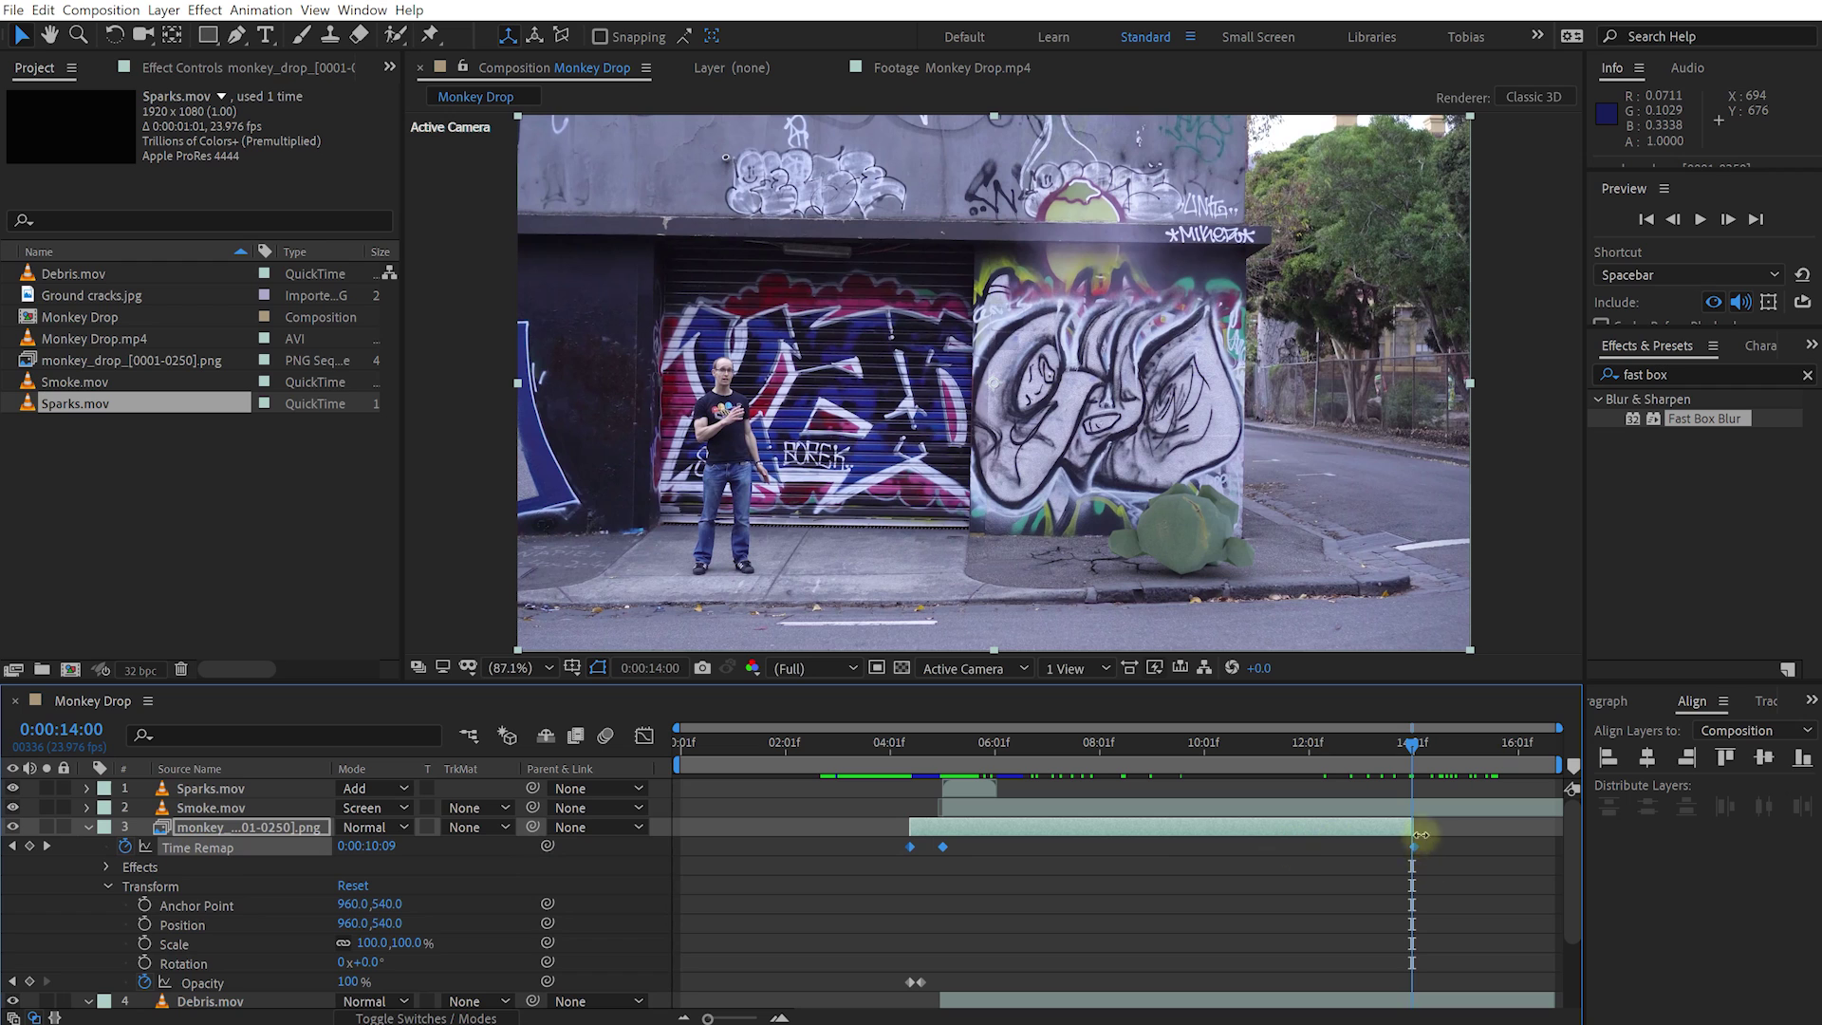
drag(1415, 833, 1546, 833)
drag(1414, 753, 973, 773)
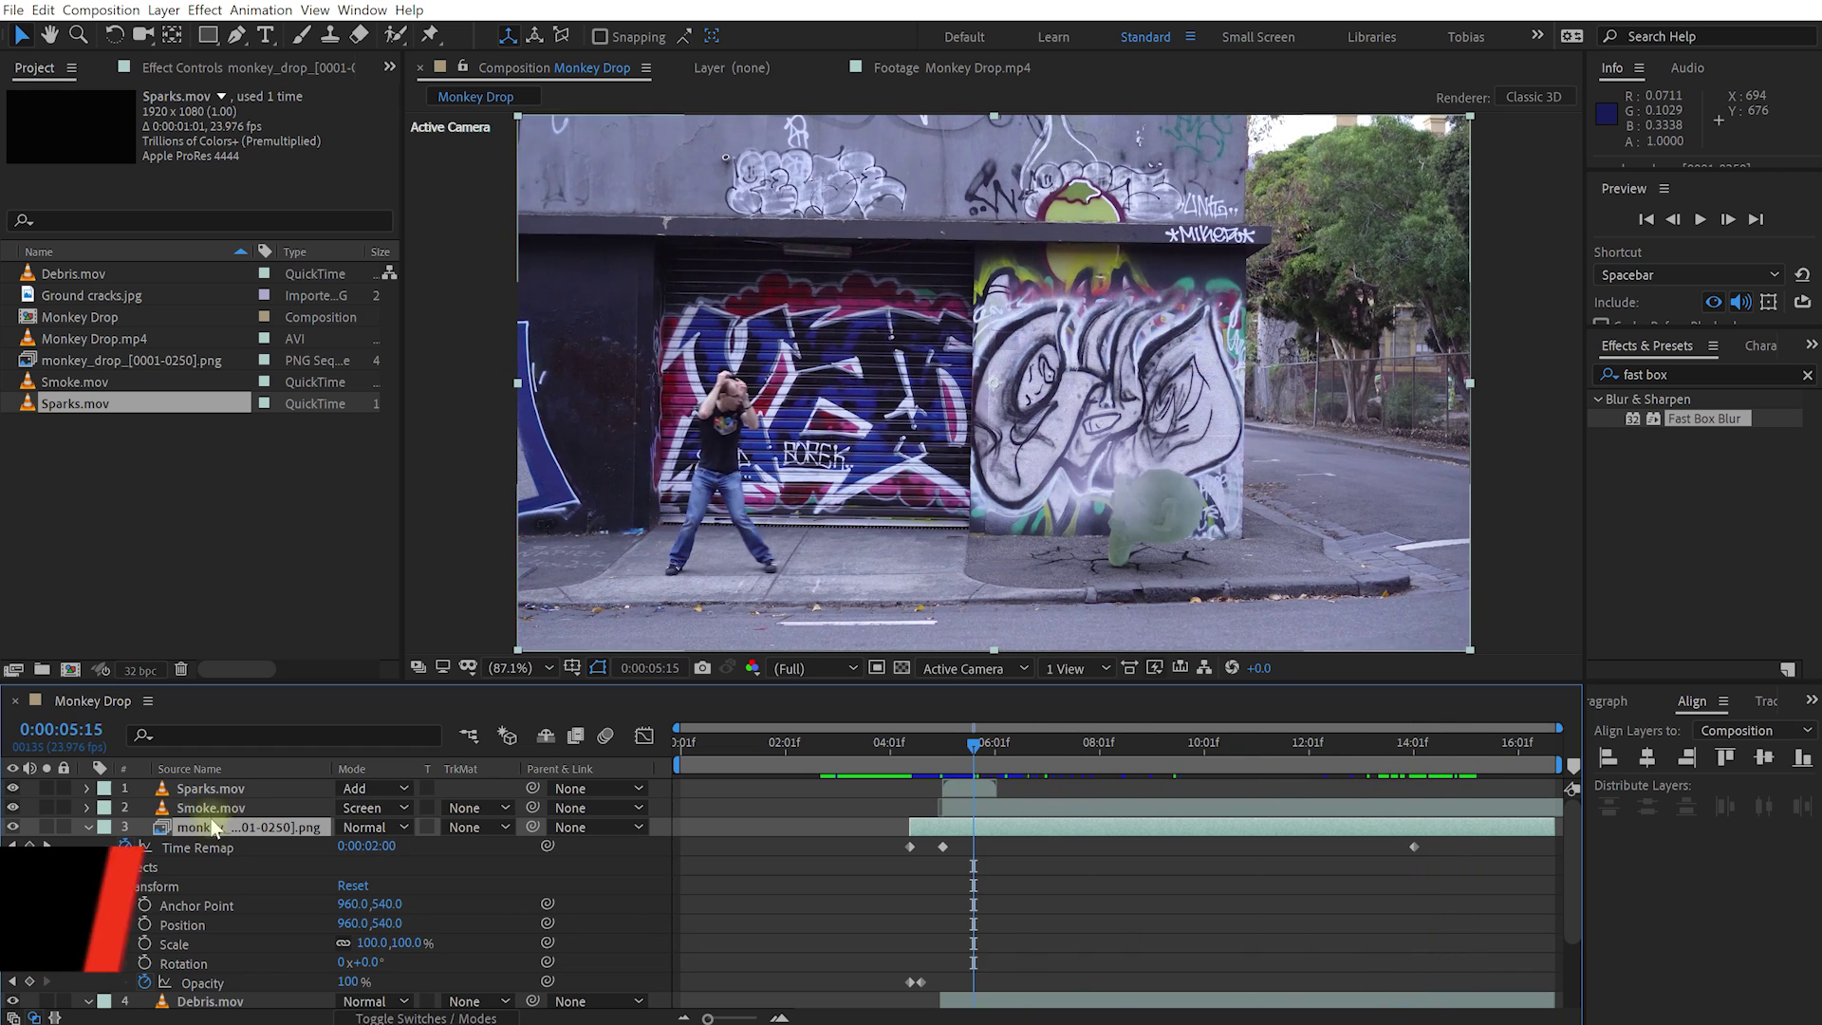
key(ctrl+grave)
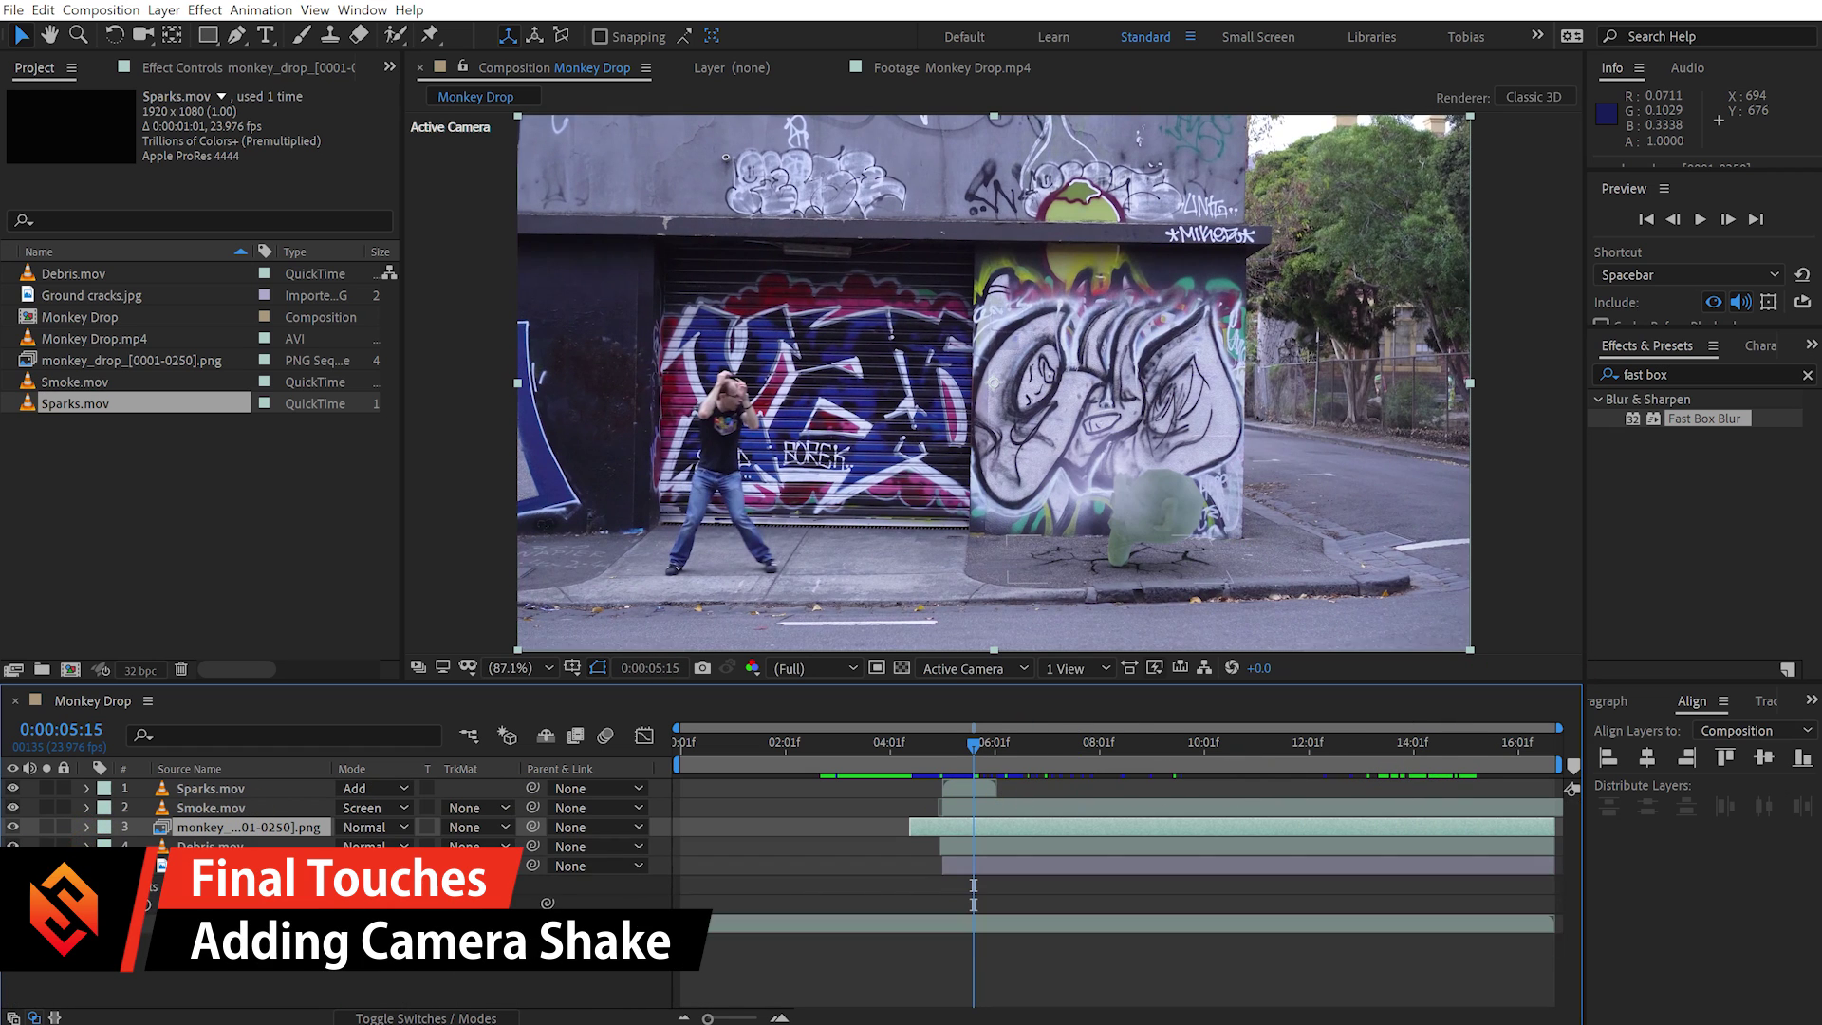
- Select all six layers and precompose them as 'Monkey Drop Comp'
click(973, 895)
mouse_move(973, 745)
mouse_down()
mouse_move(913, 753)
mouse_move(949, 766)
mouse_move(932, 772)
mouse_move(945, 744)
mouse_move(976, 760)
mouse_up()
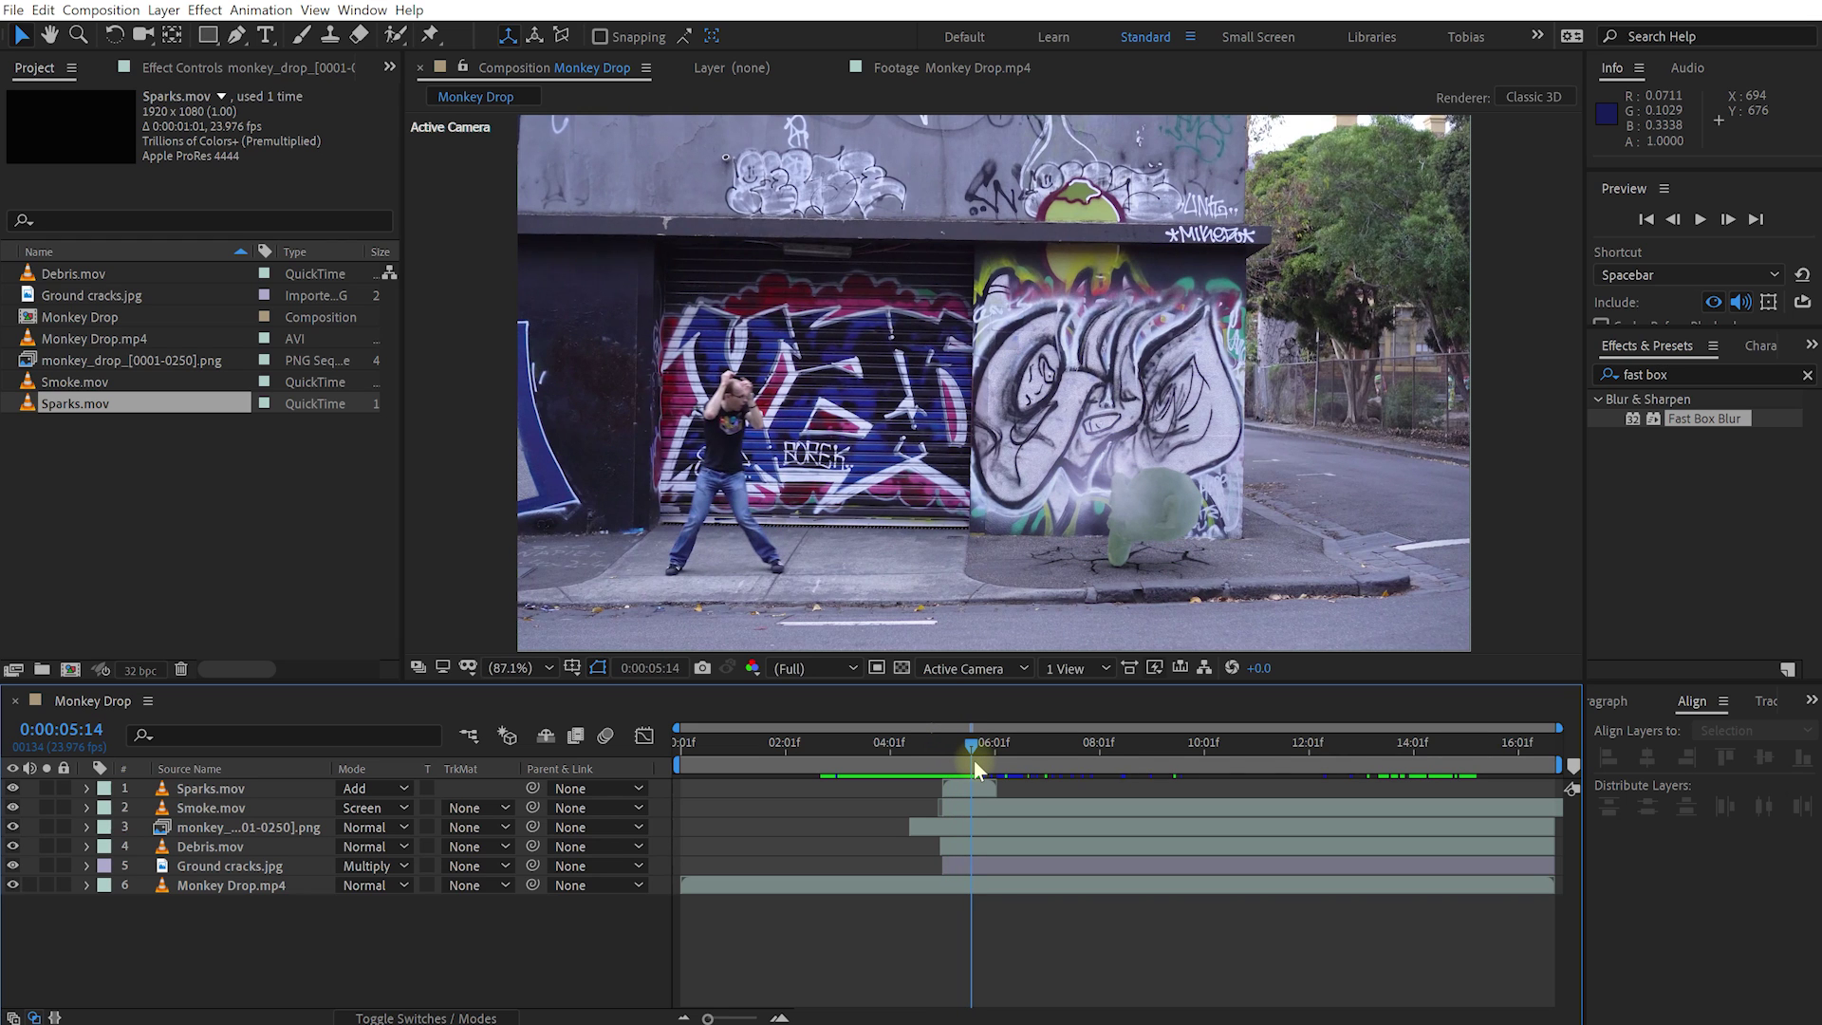
drag(974, 761, 962, 759)
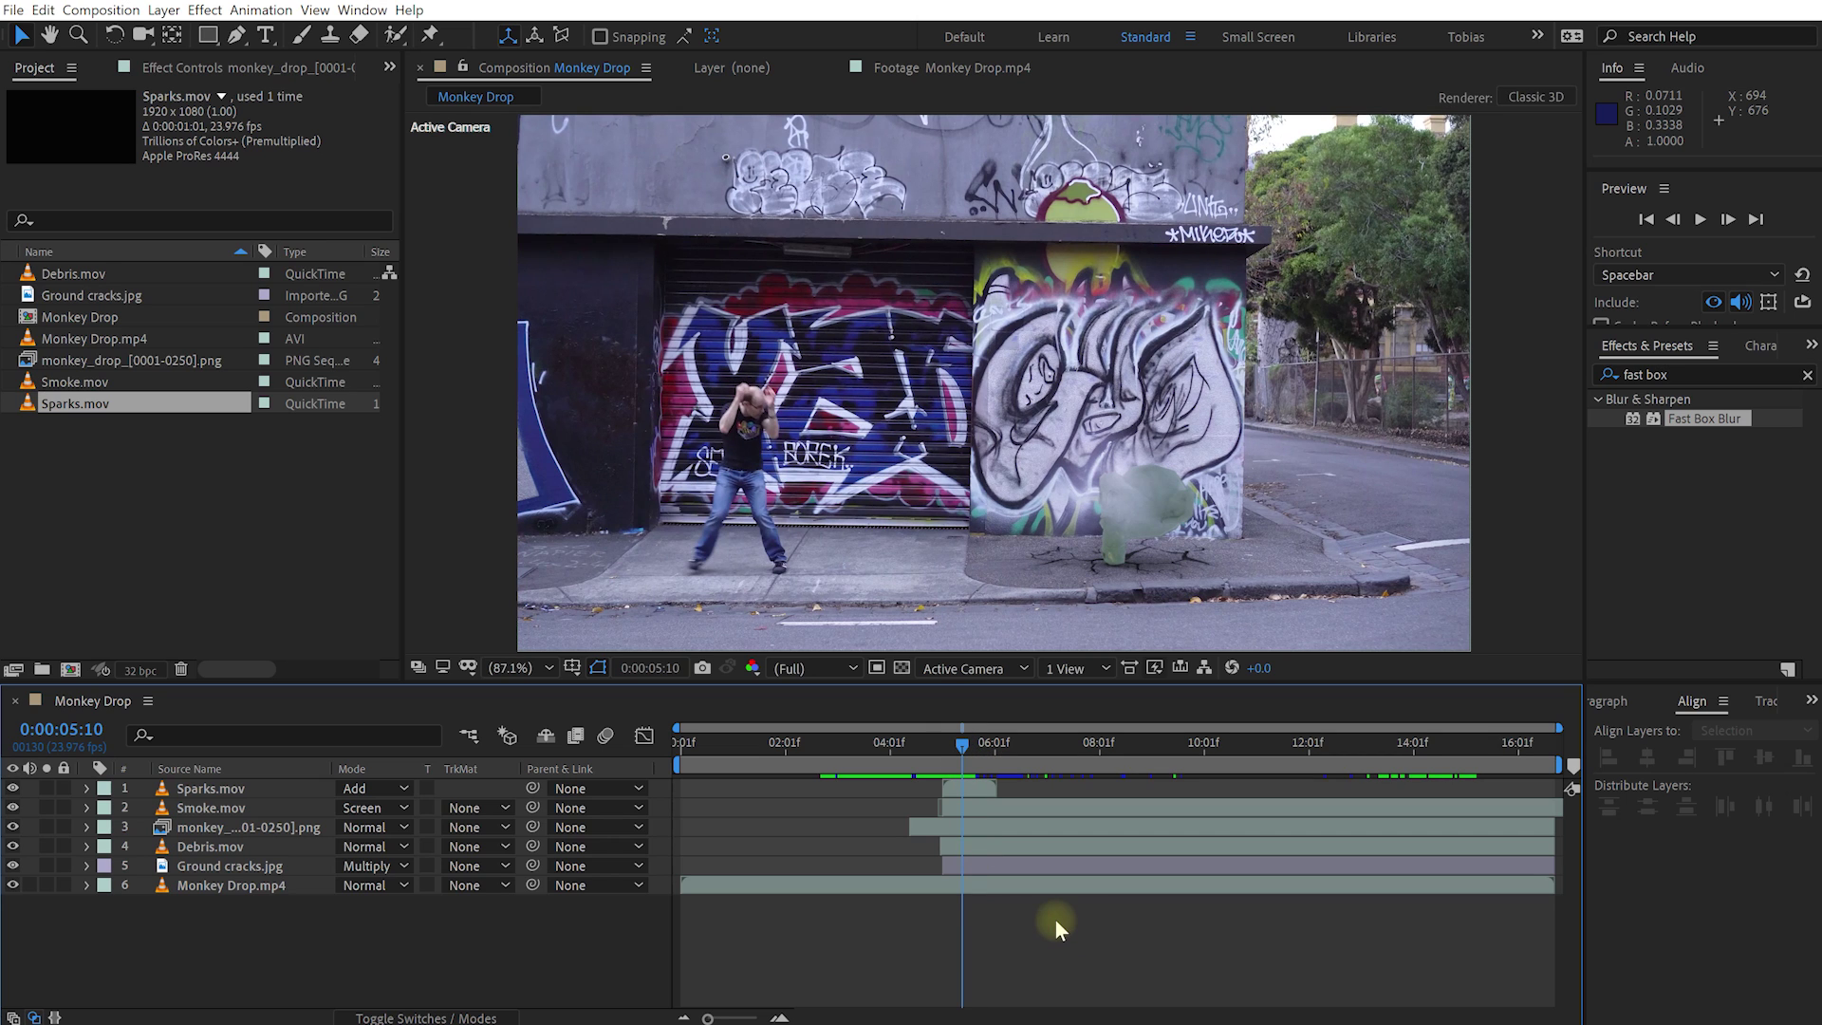
key(ctrl+a)
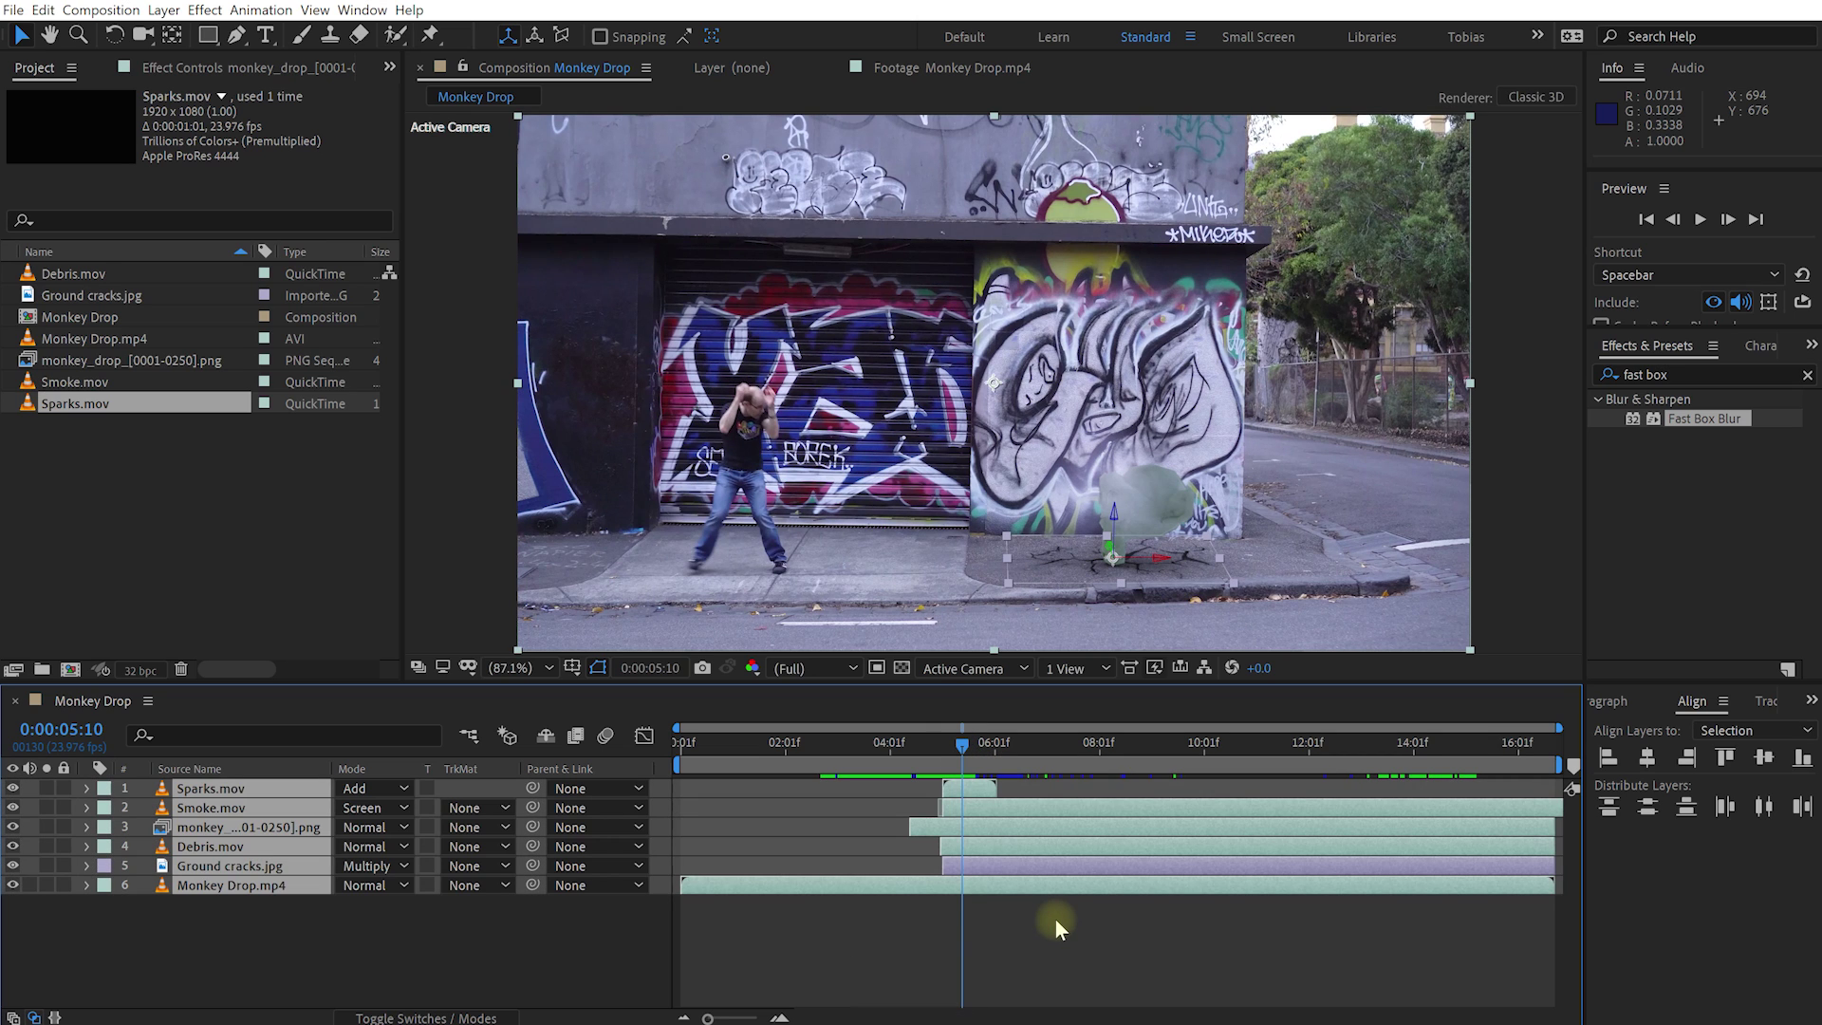
key(ctrl+shift+c)
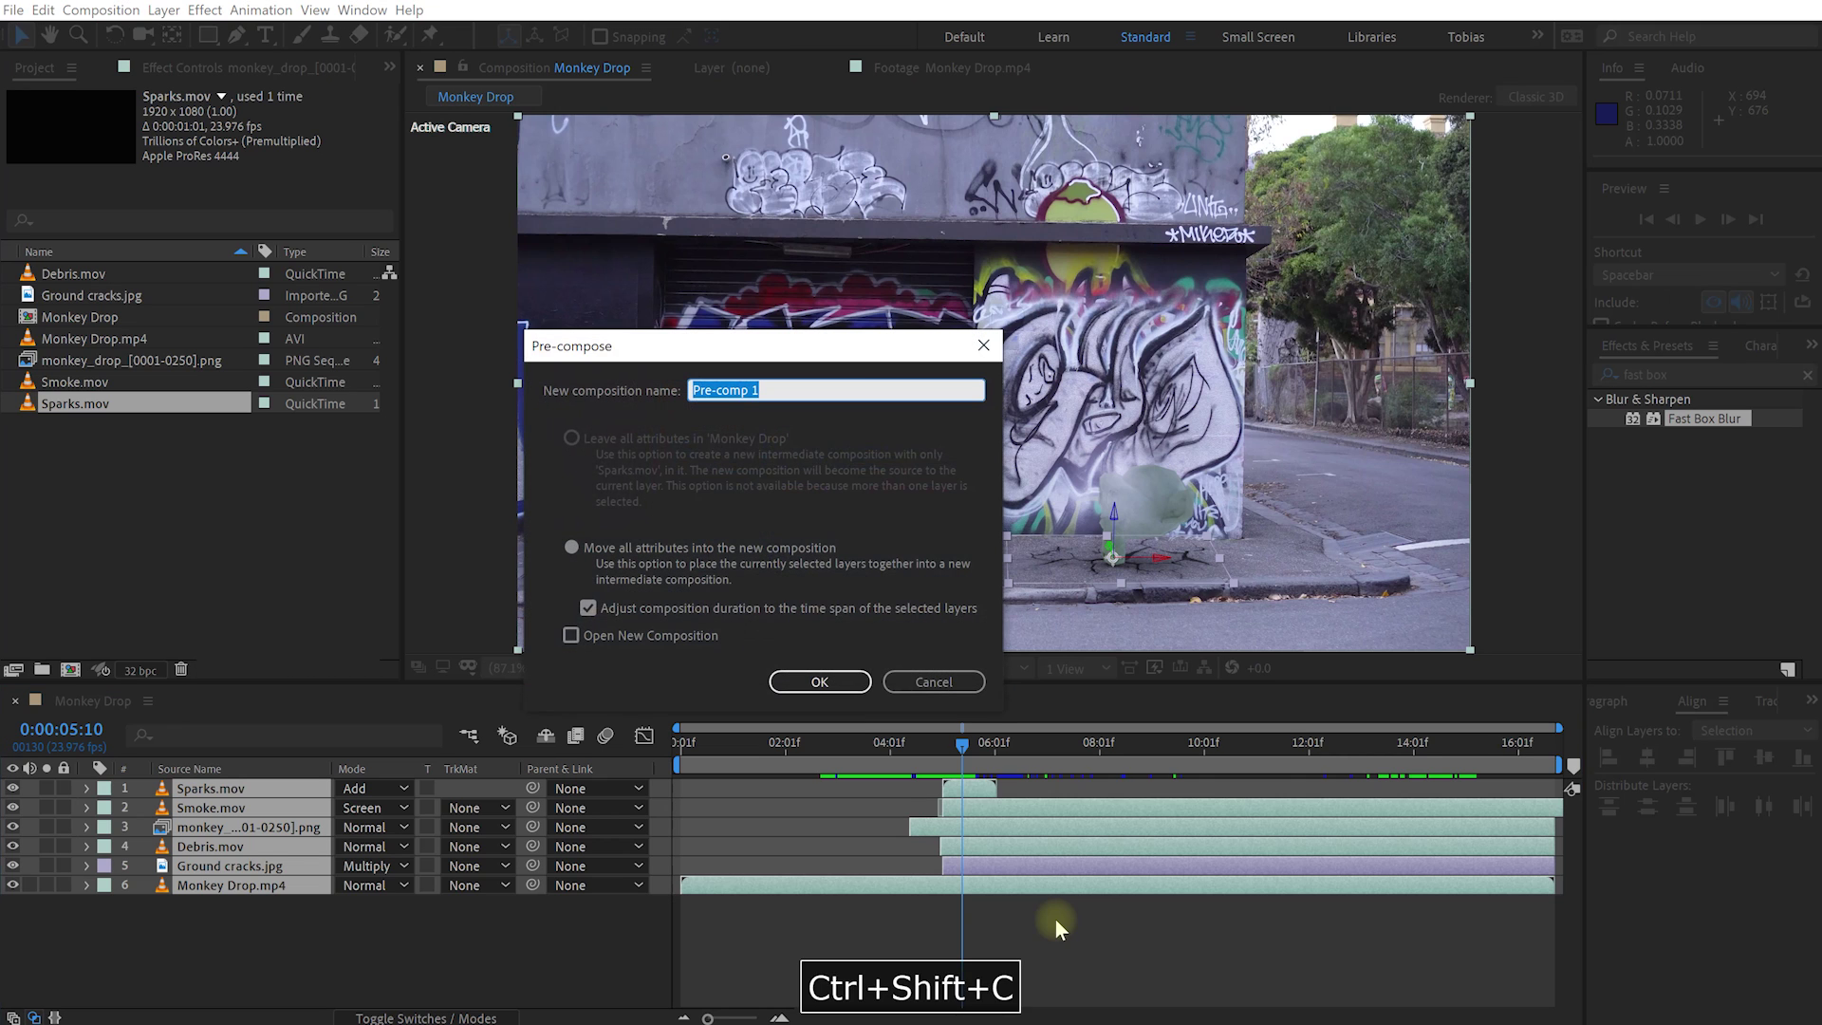
text(Monkey Drop Comp)
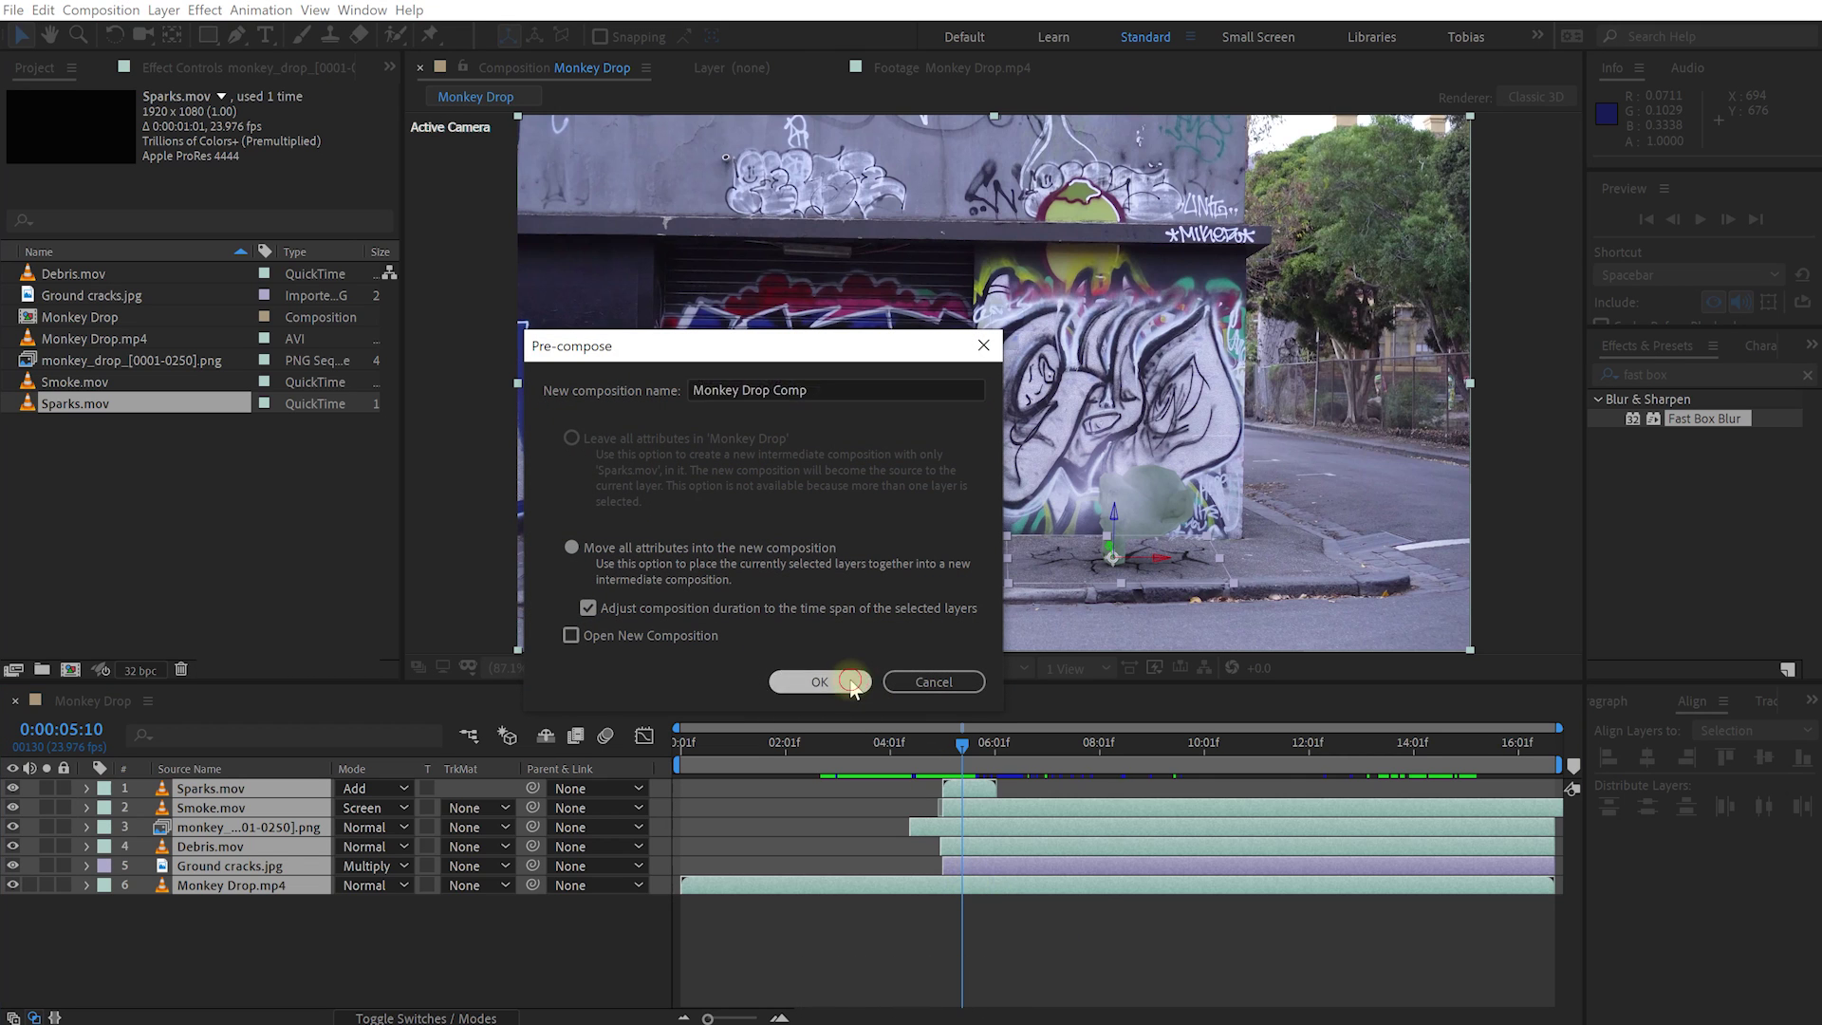
click(818, 682)
drag(977, 746, 937, 749)
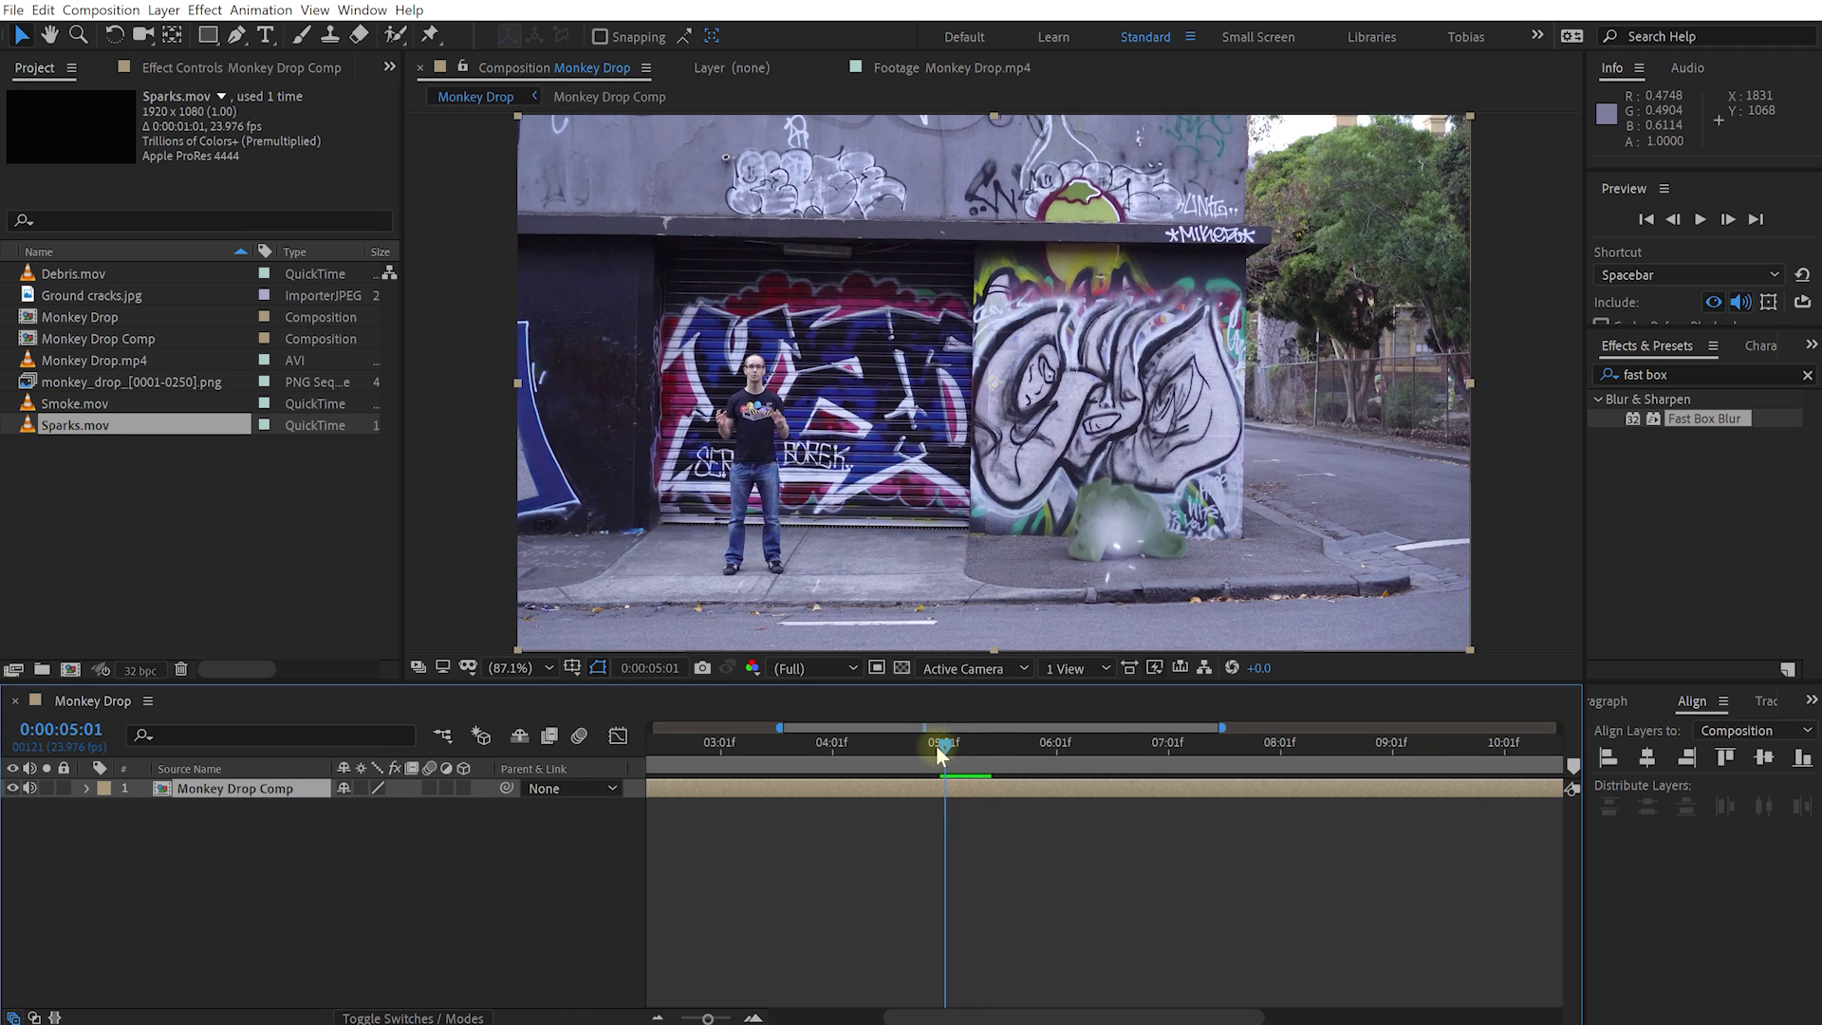
- Apply Slider Control to the Monkey Drop Comp layer from the Effects search
click(1684, 375)
text(s)
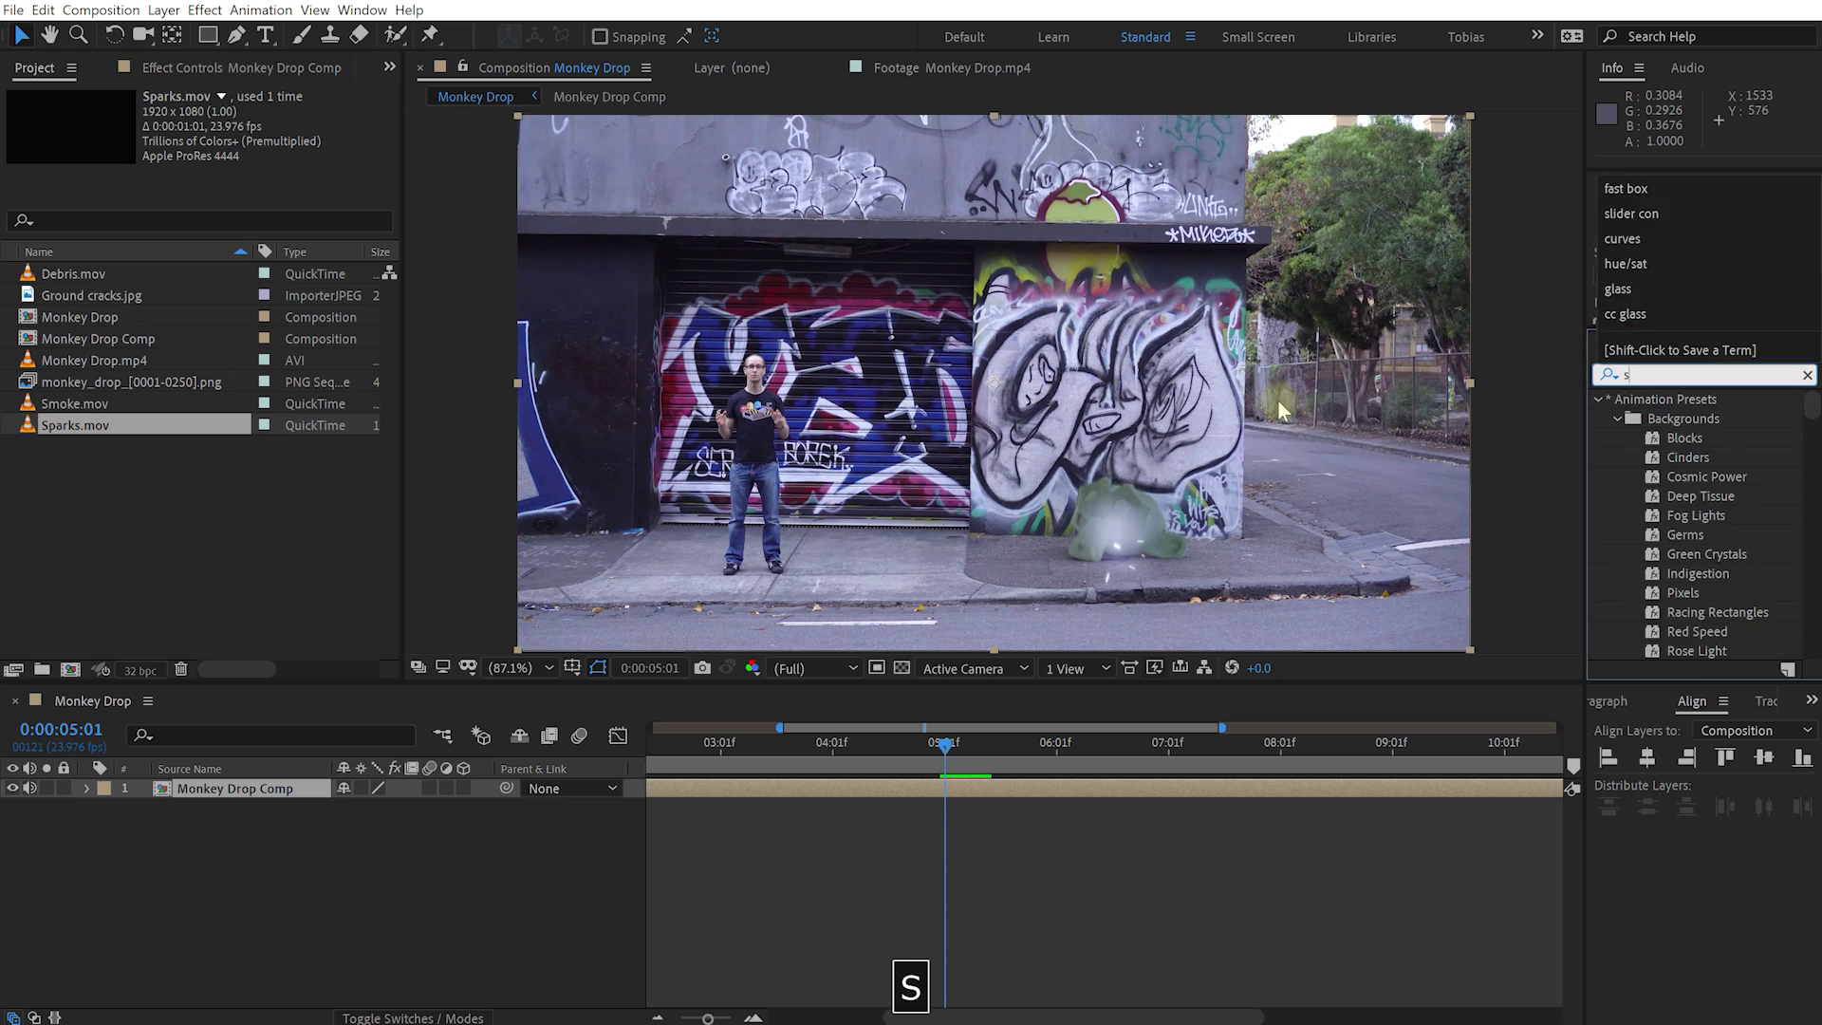
text(lider)
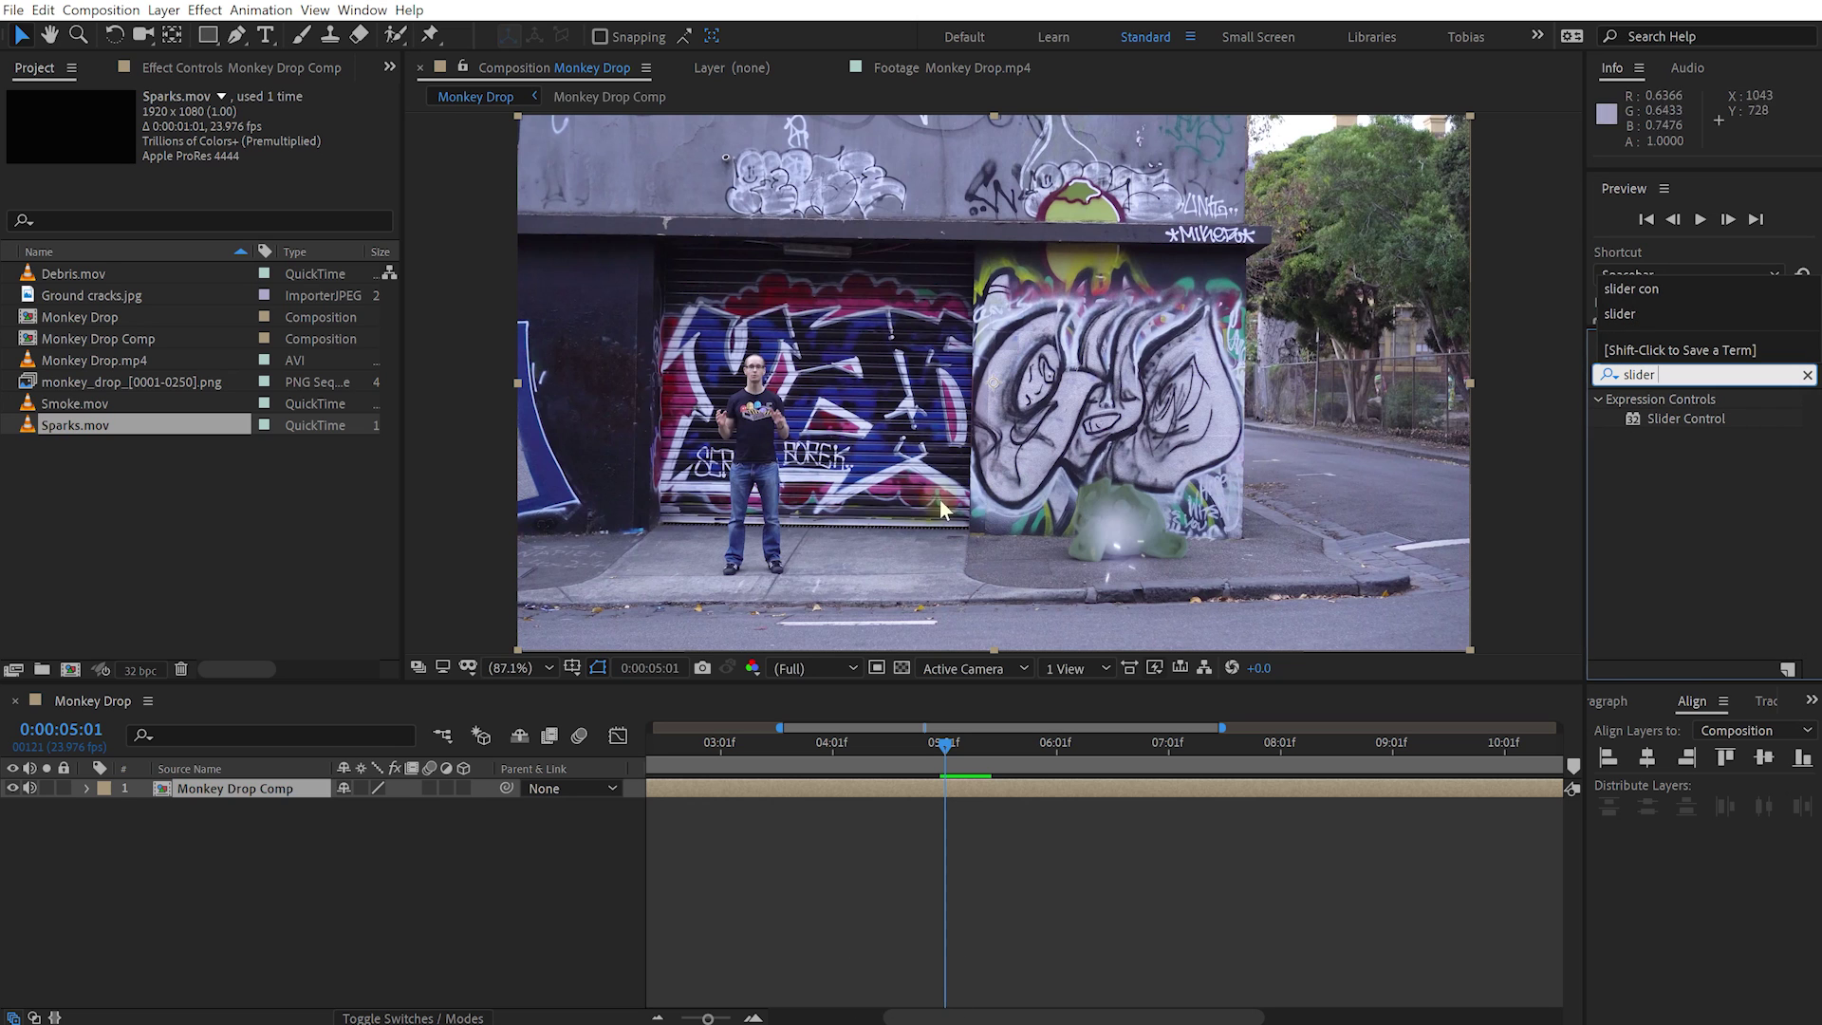
key(ctrl+space)
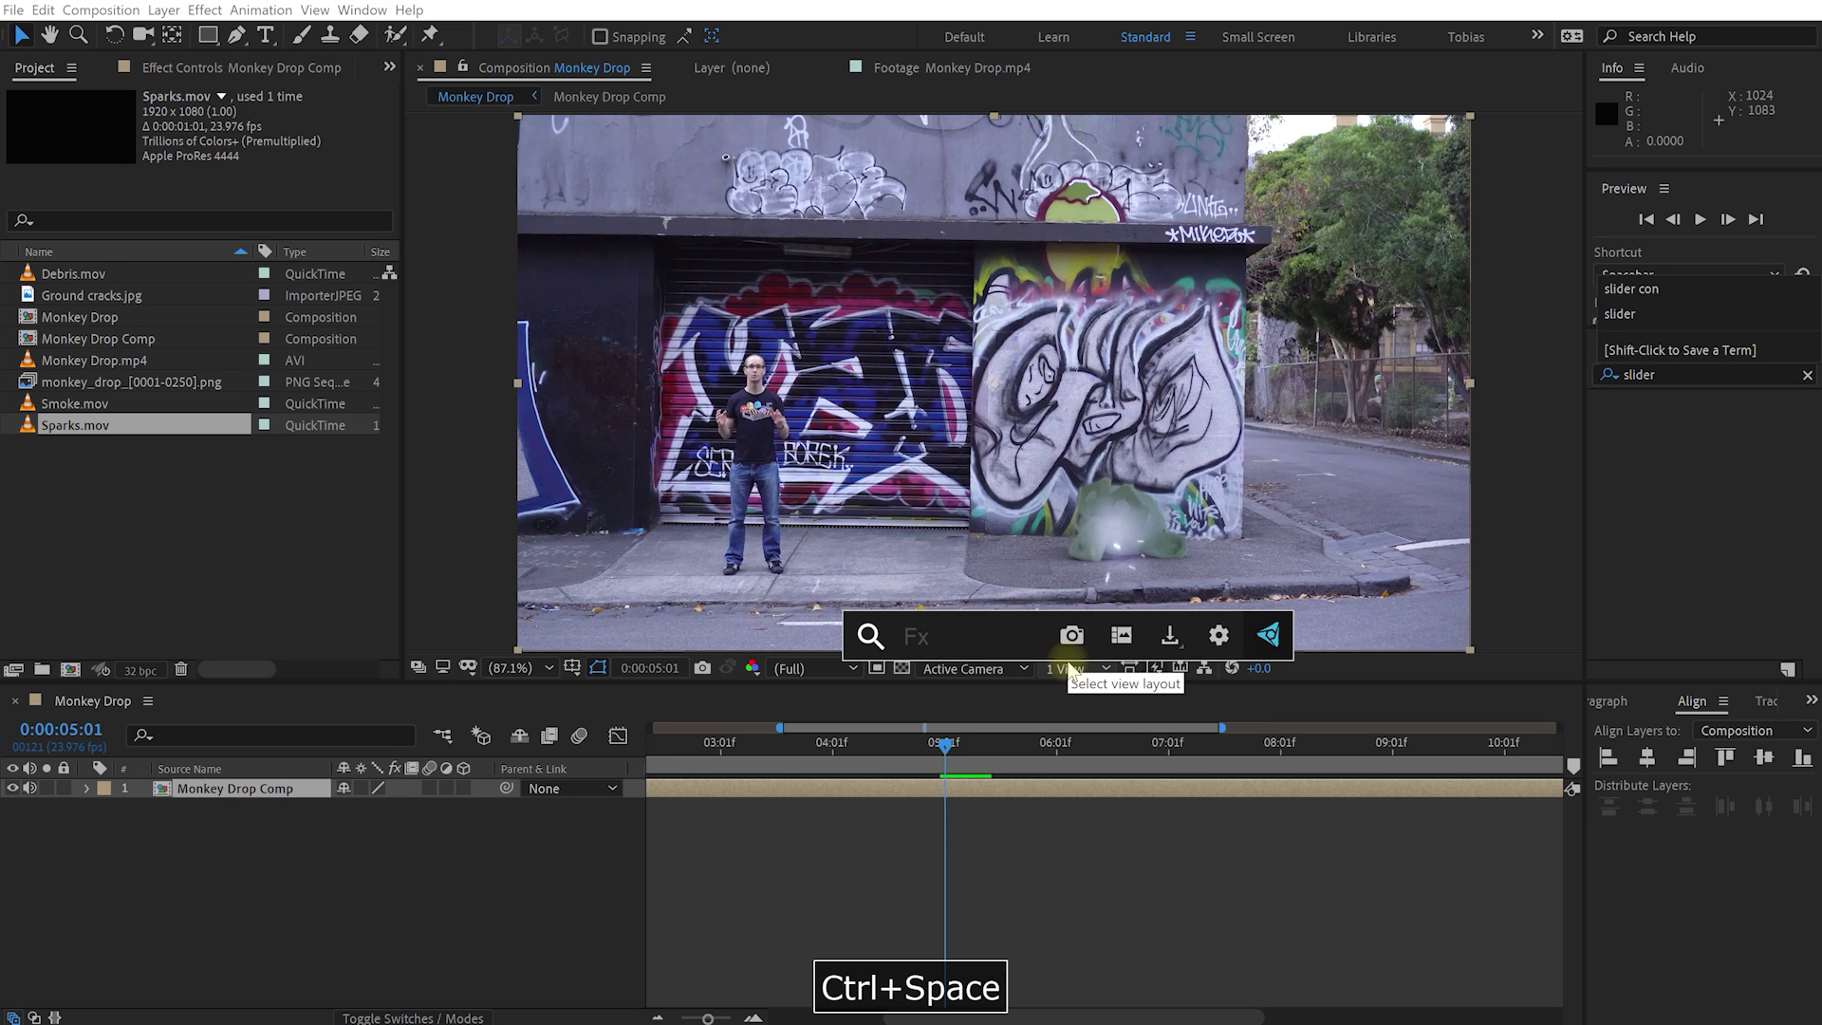
key(Escape)
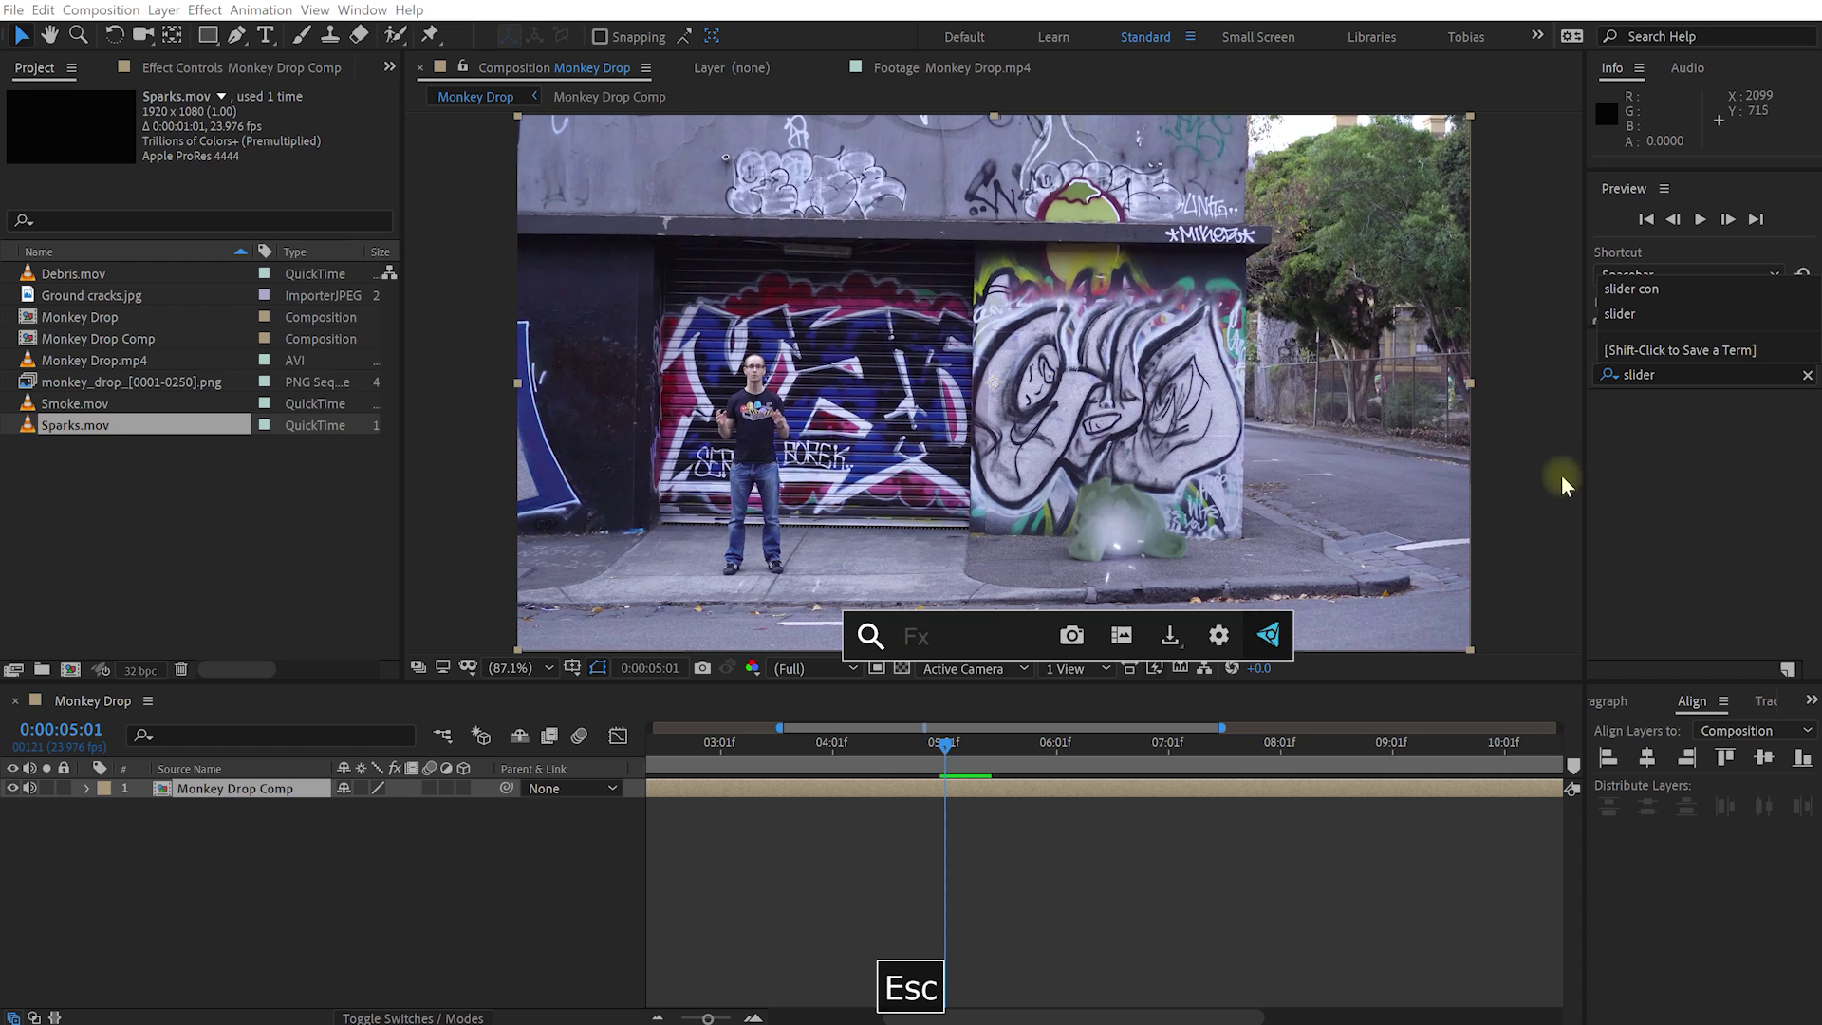
click(1699, 375)
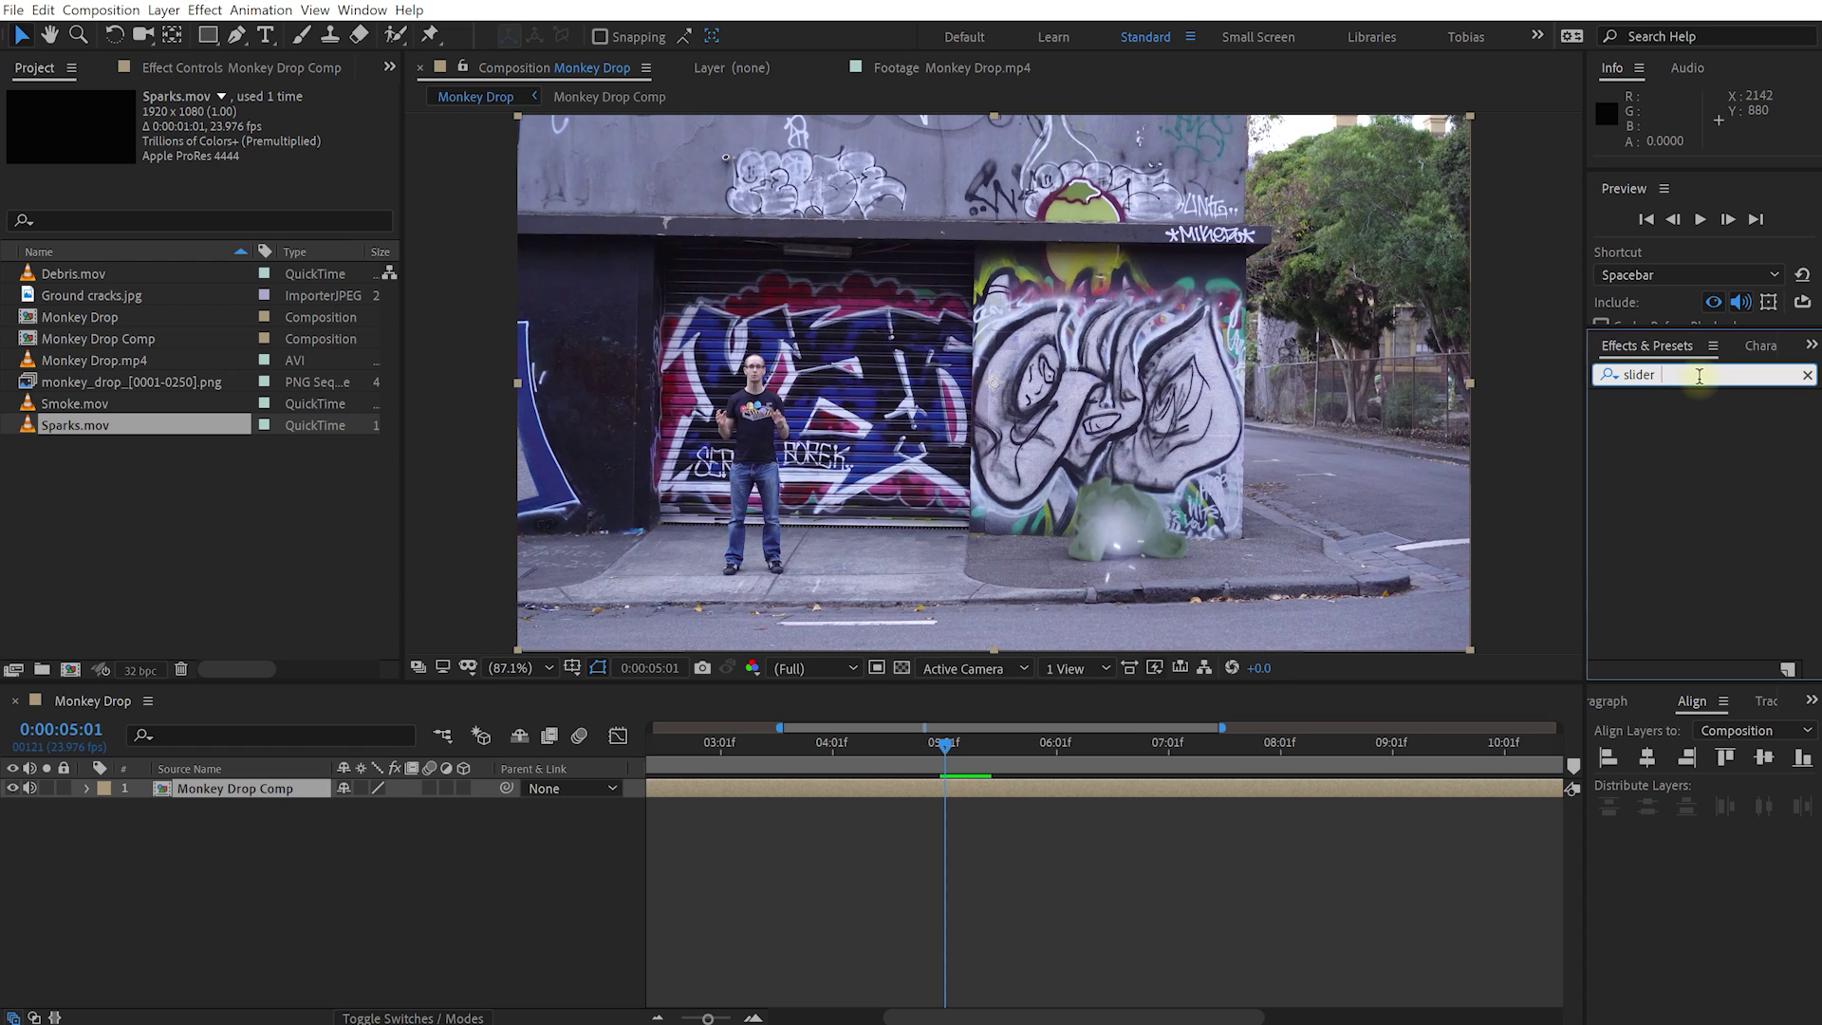
key(BackSpace)
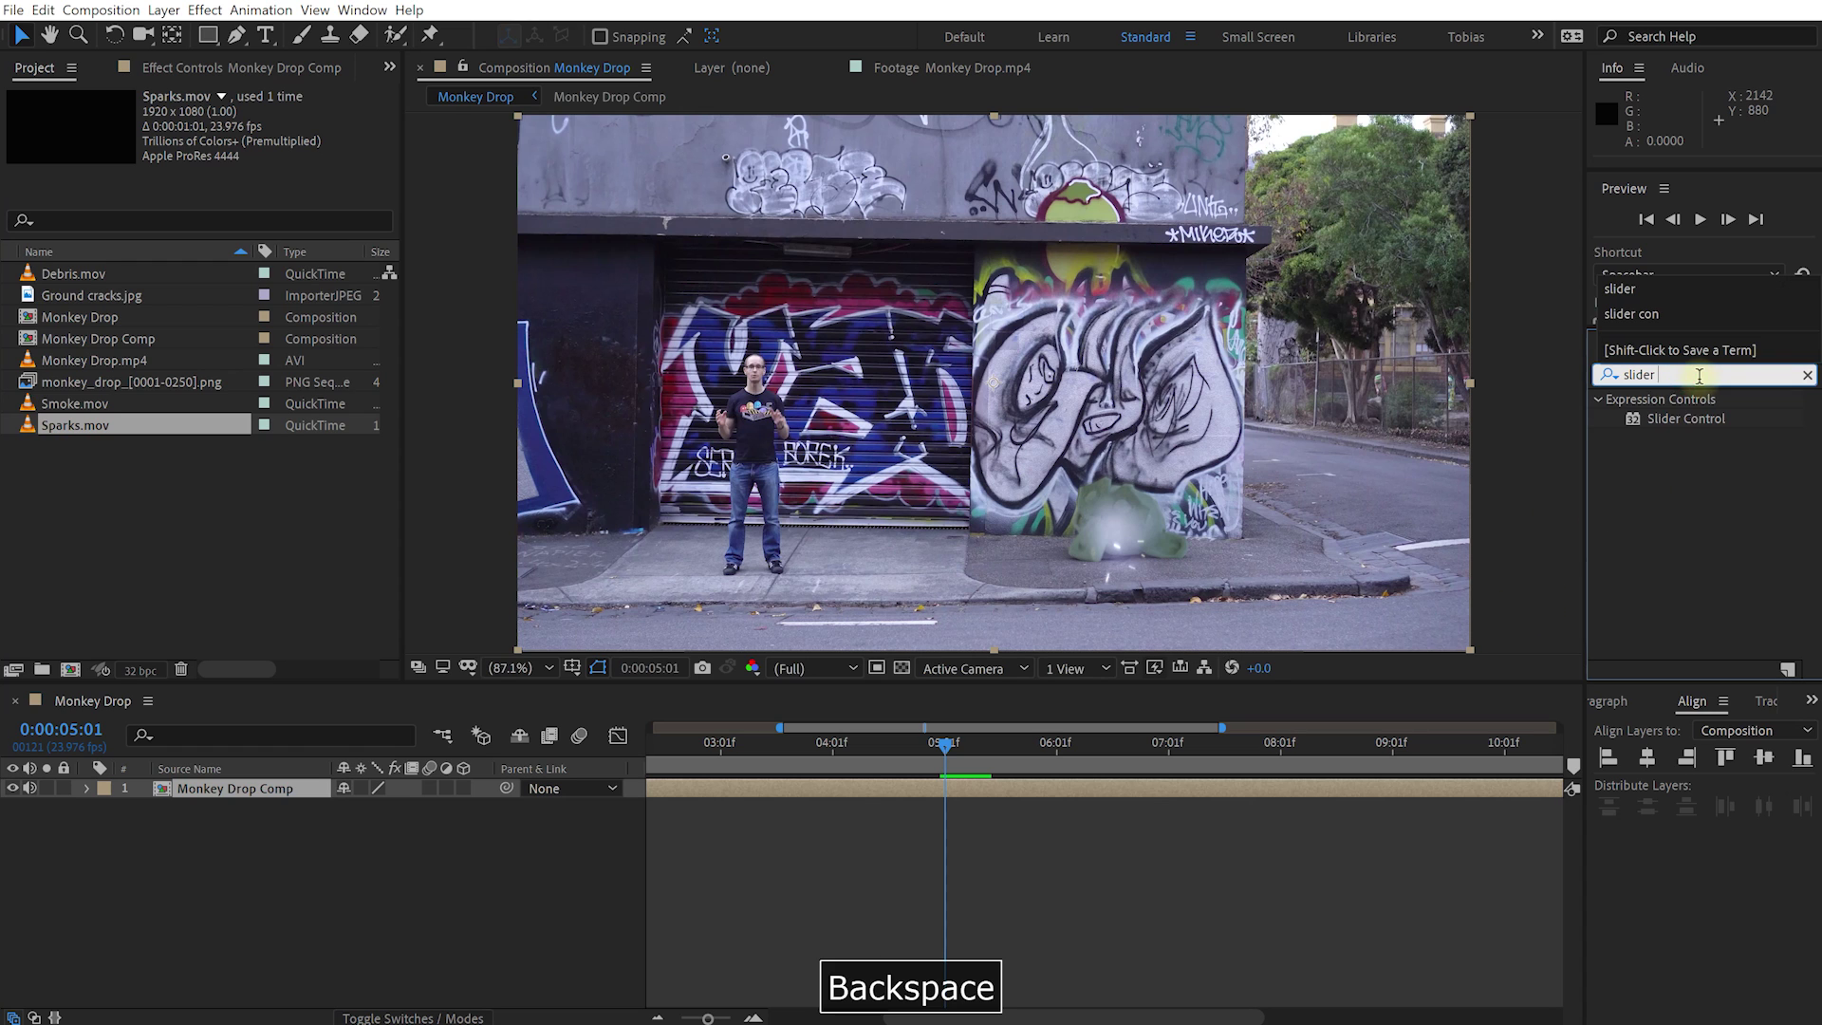
double_click(1676, 418)
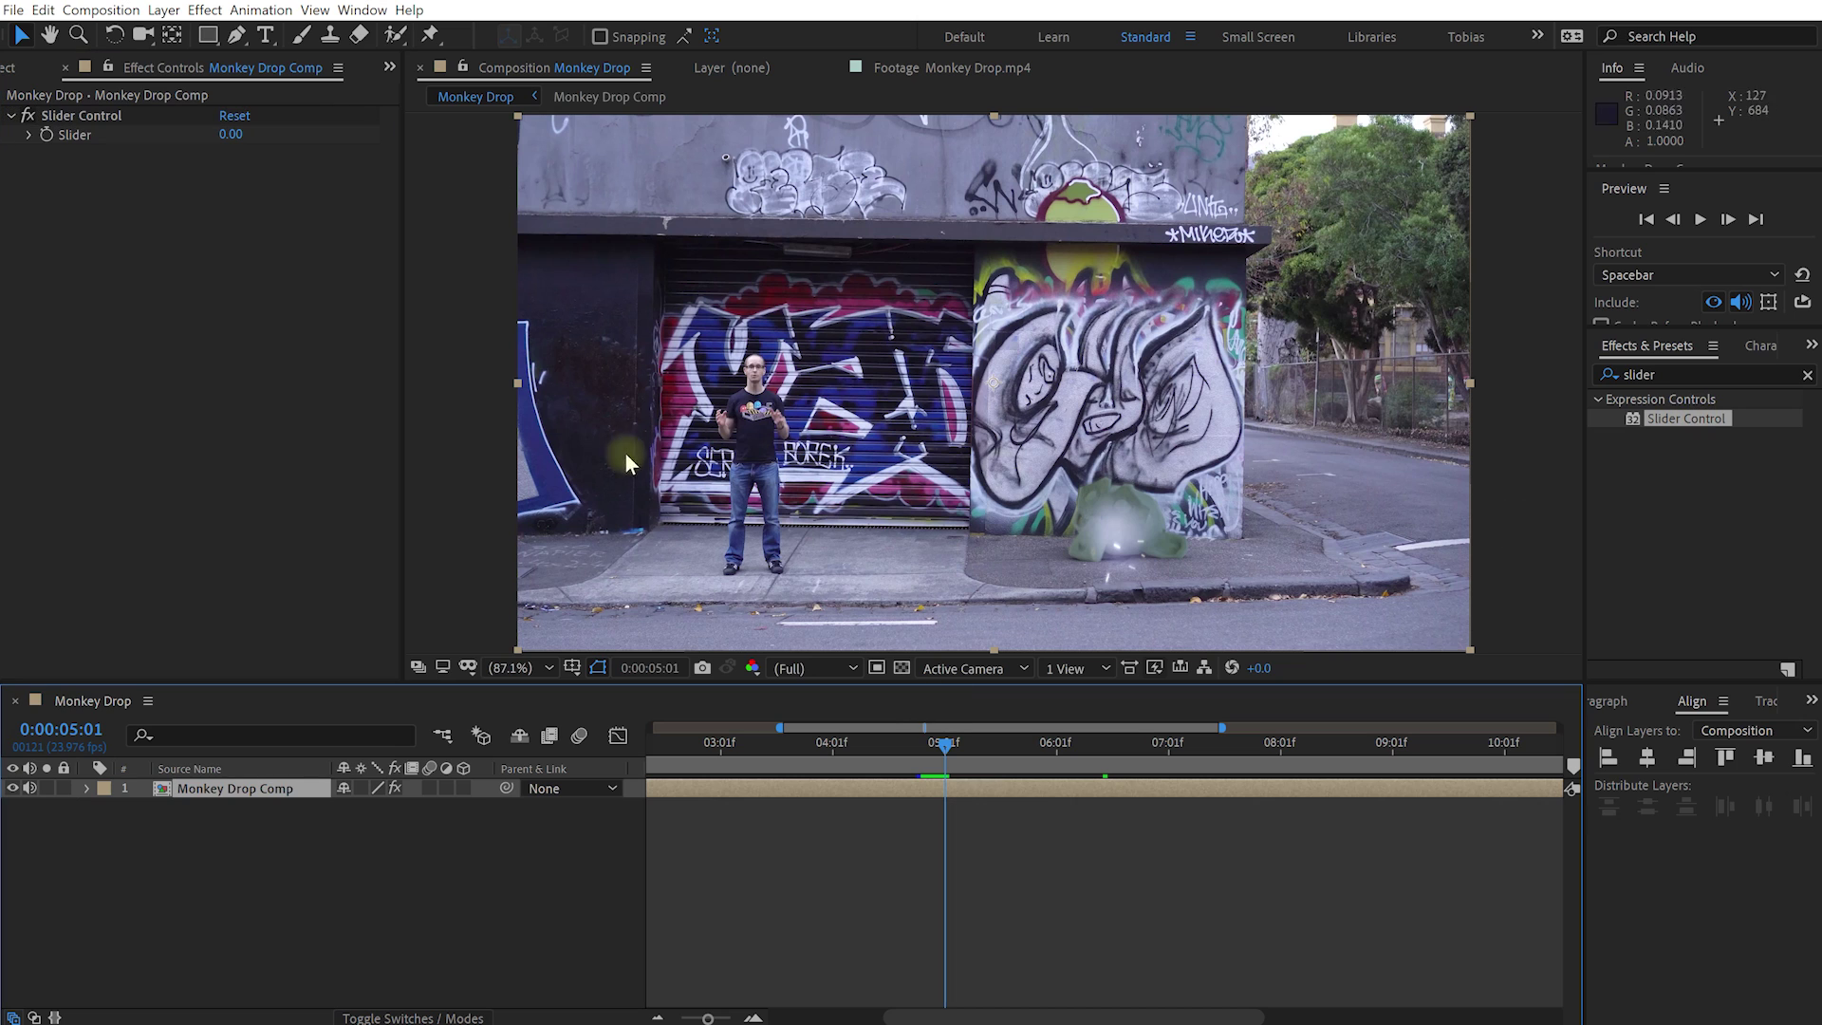
- Keyframe the Slider, setting it to 5 at 0:00:05:01
key(Page_Up)
click(46, 134)
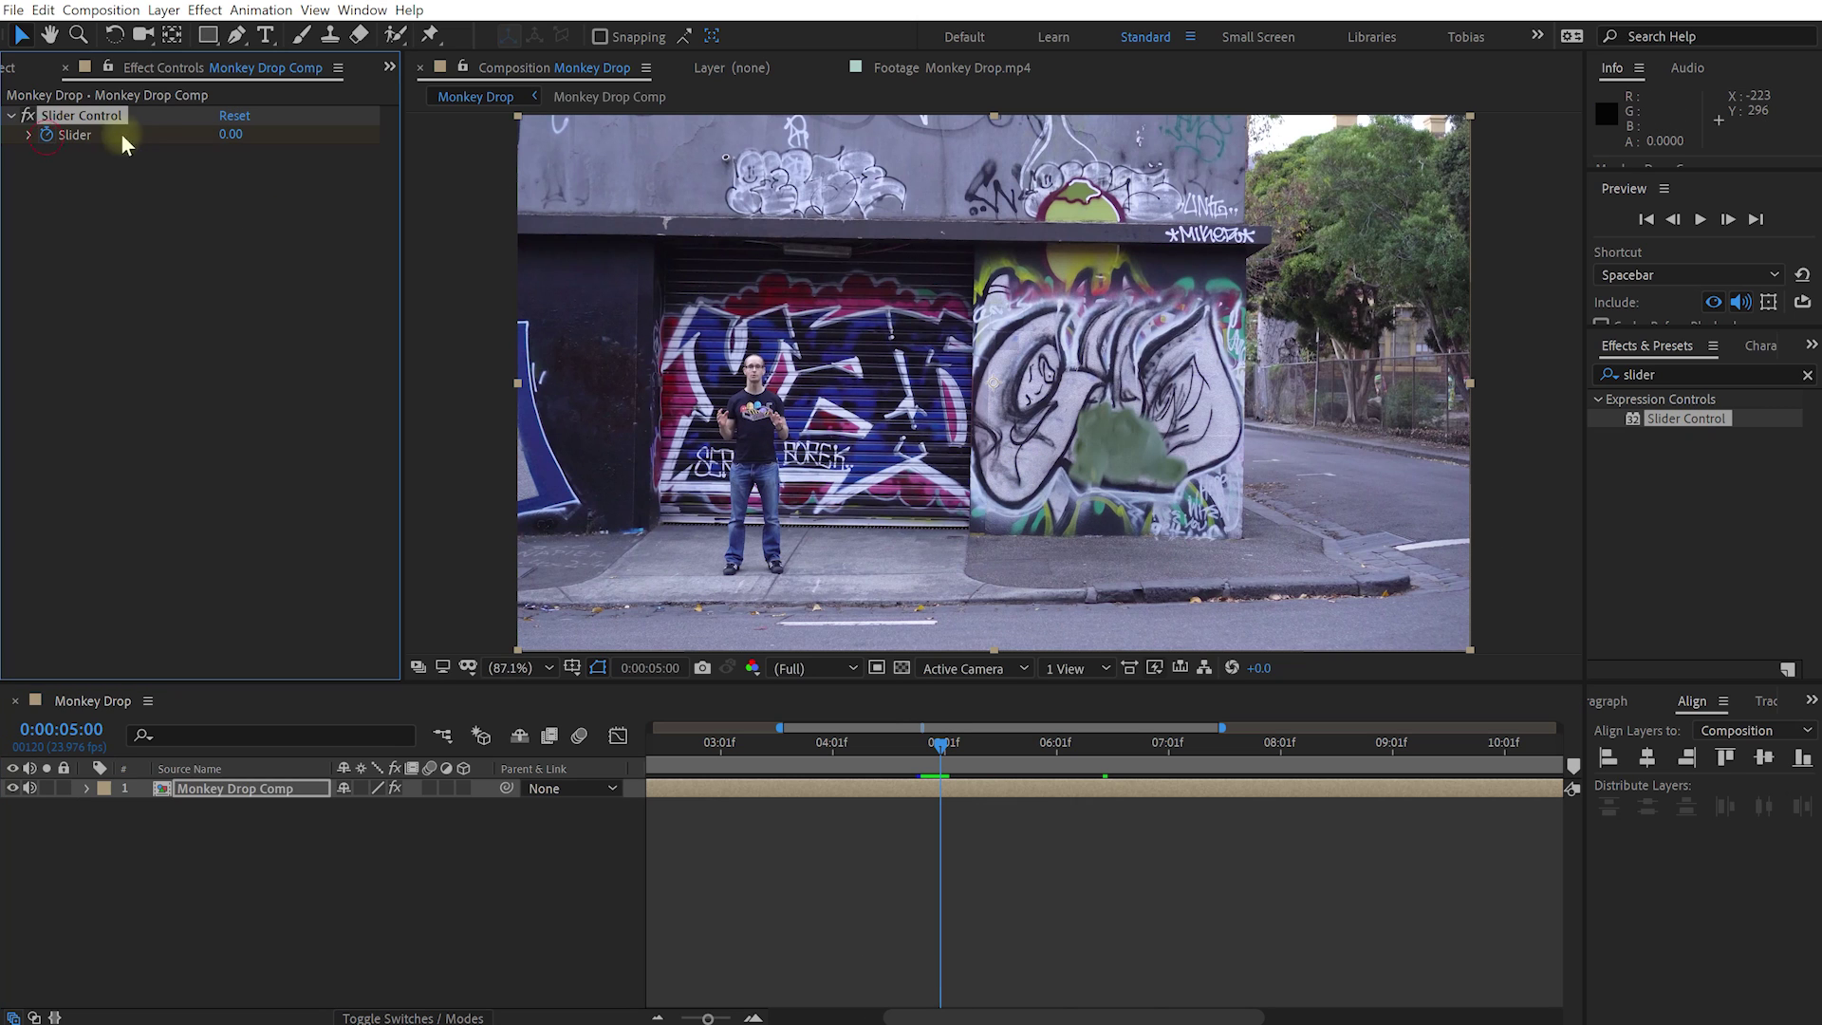
key(Page_Down)
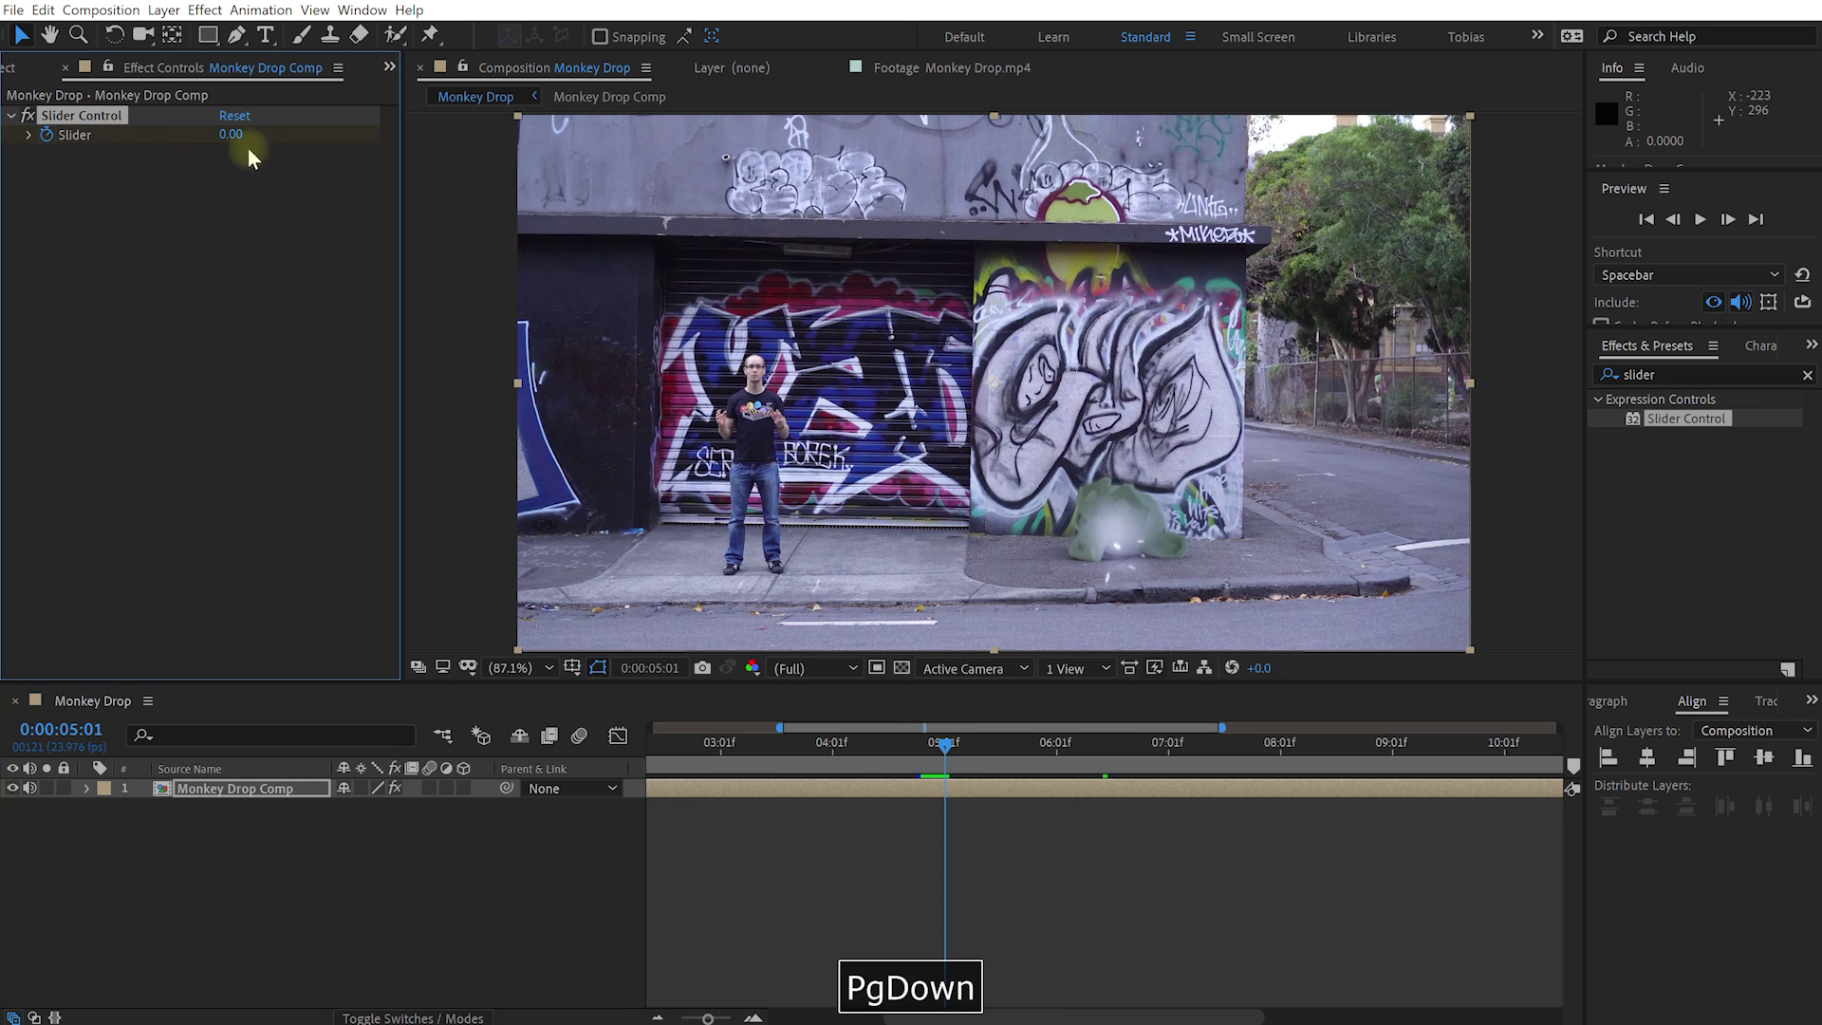
click(233, 135)
text(5)
key(Return)
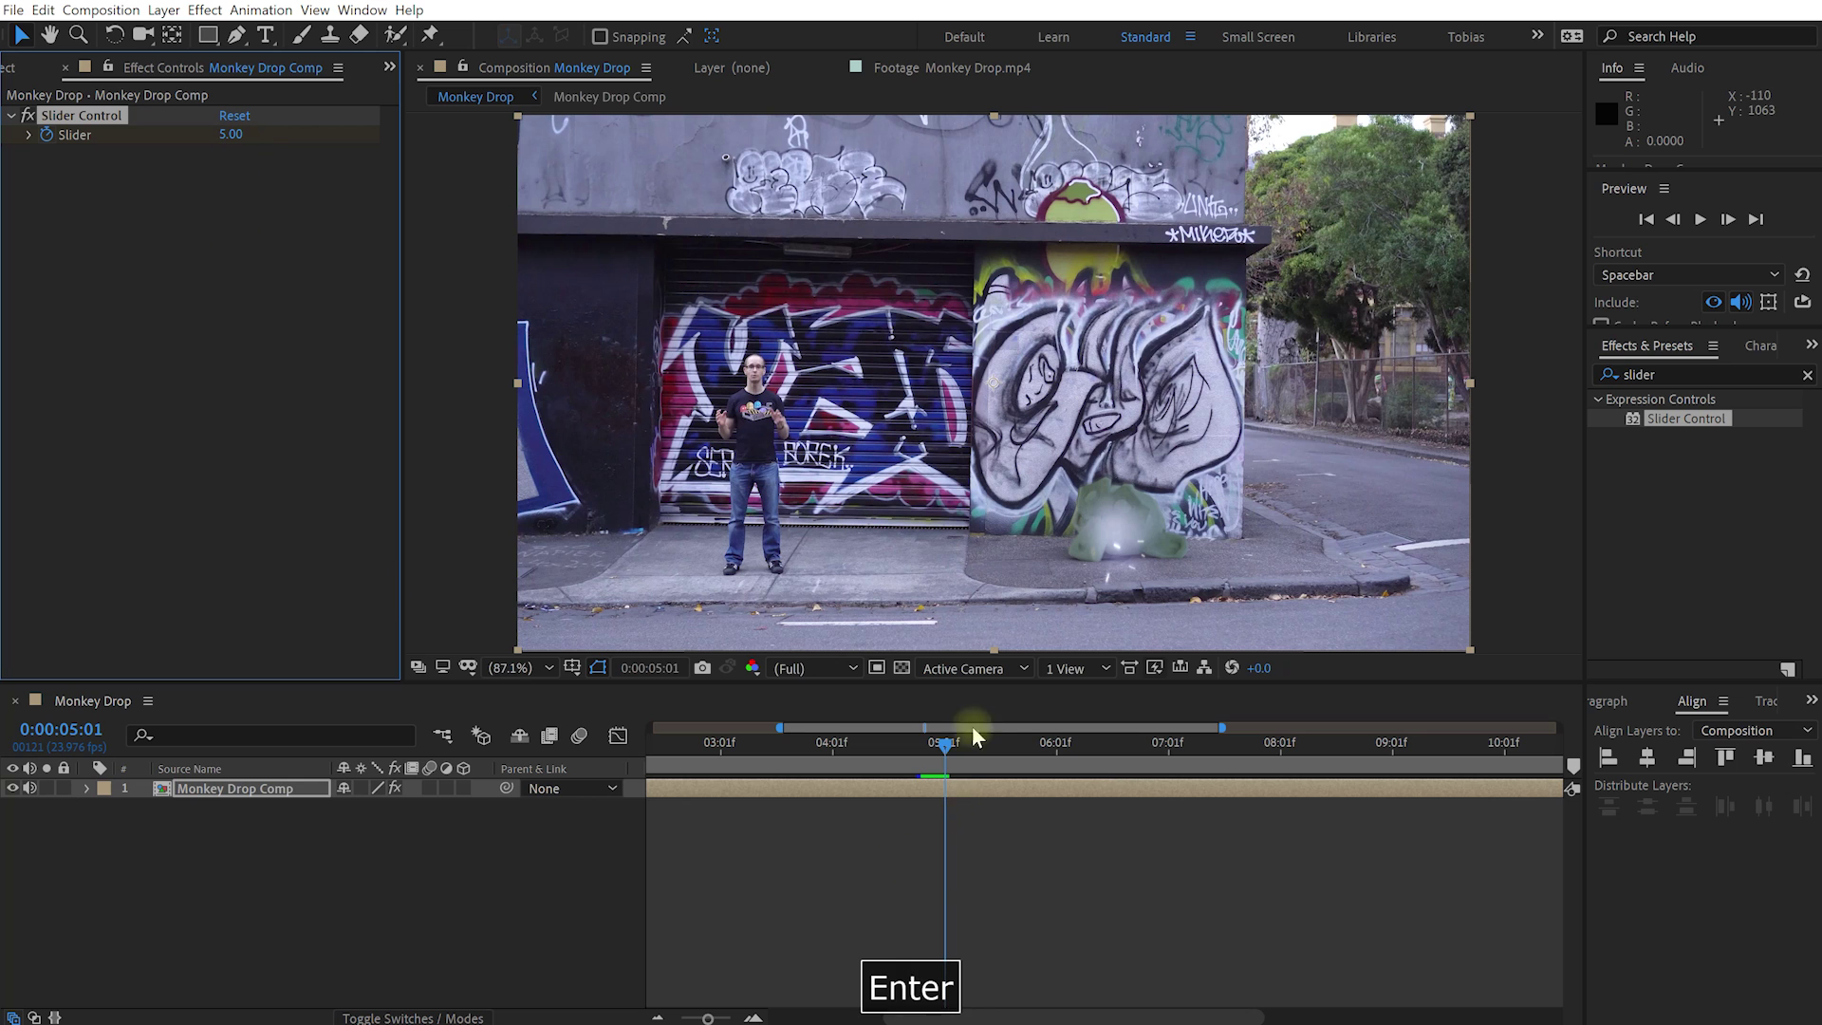
drag(944, 745, 1051, 755)
- Set the Slider to 0 at 0:00:06:00, check the keyframes, and reveal Position
click(231, 134)
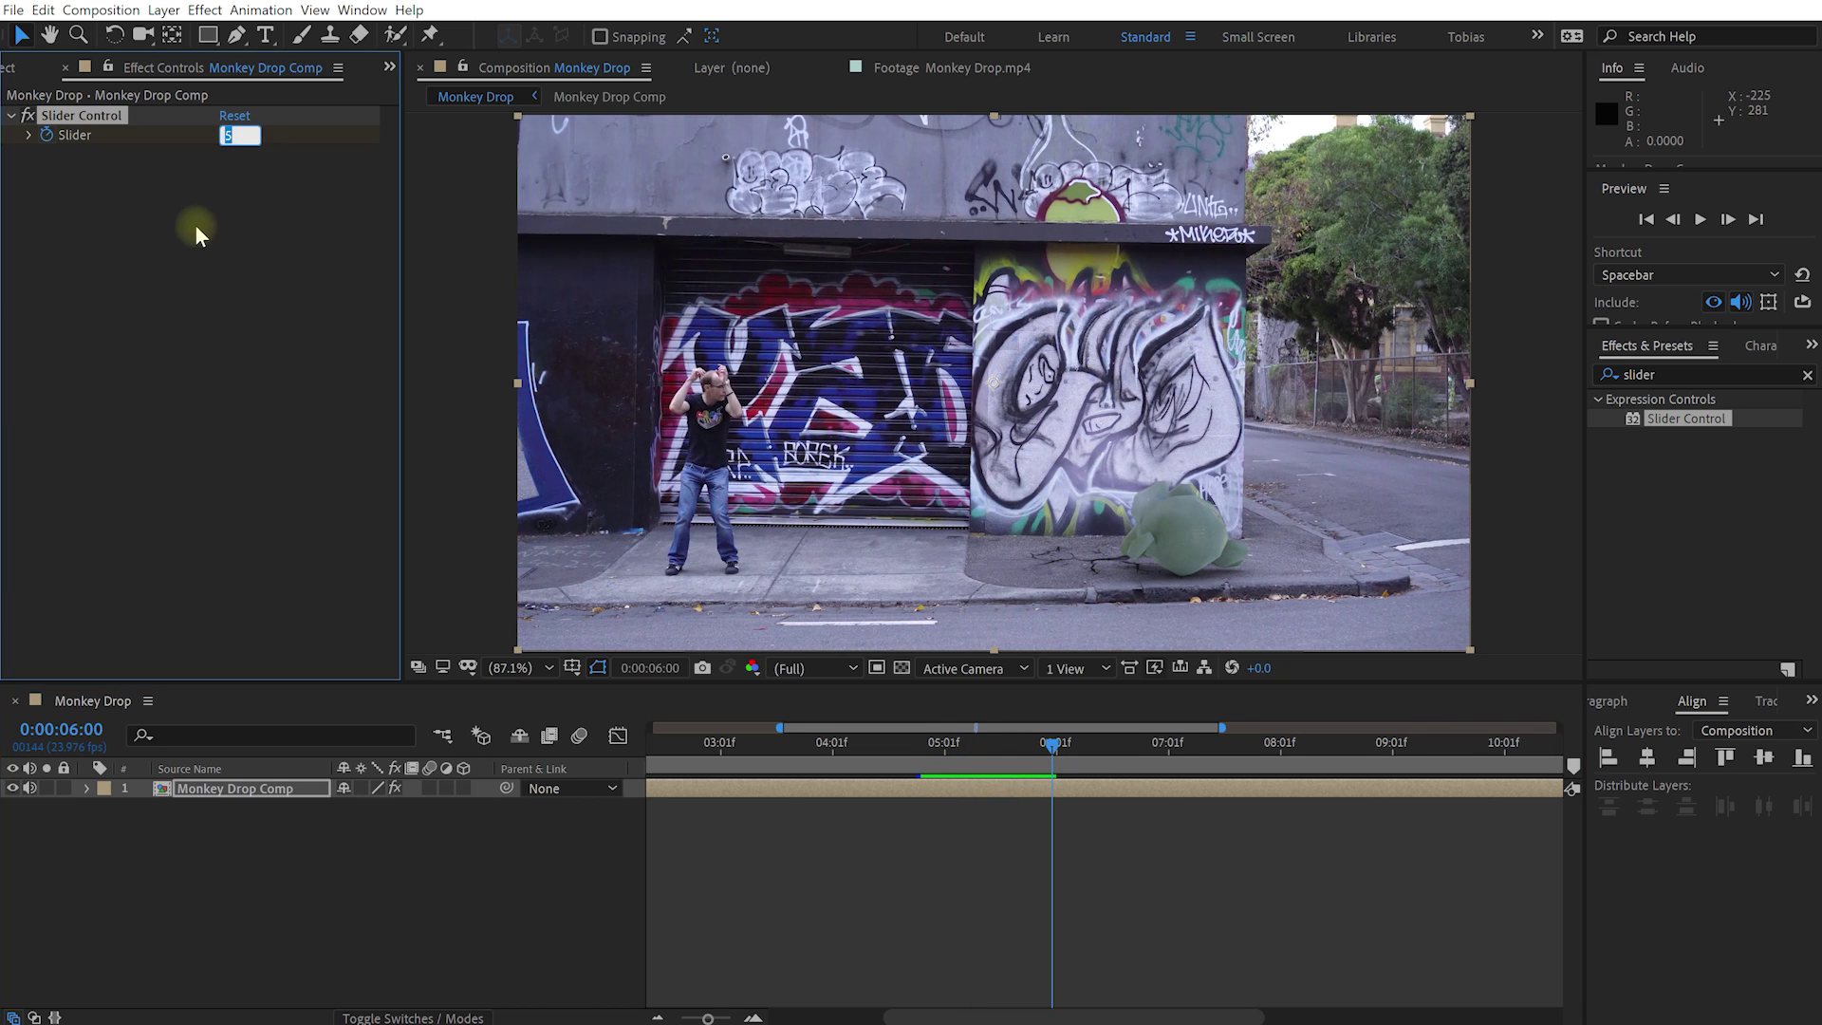
text(0)
key(Return)
click(1039, 794)
key(u)
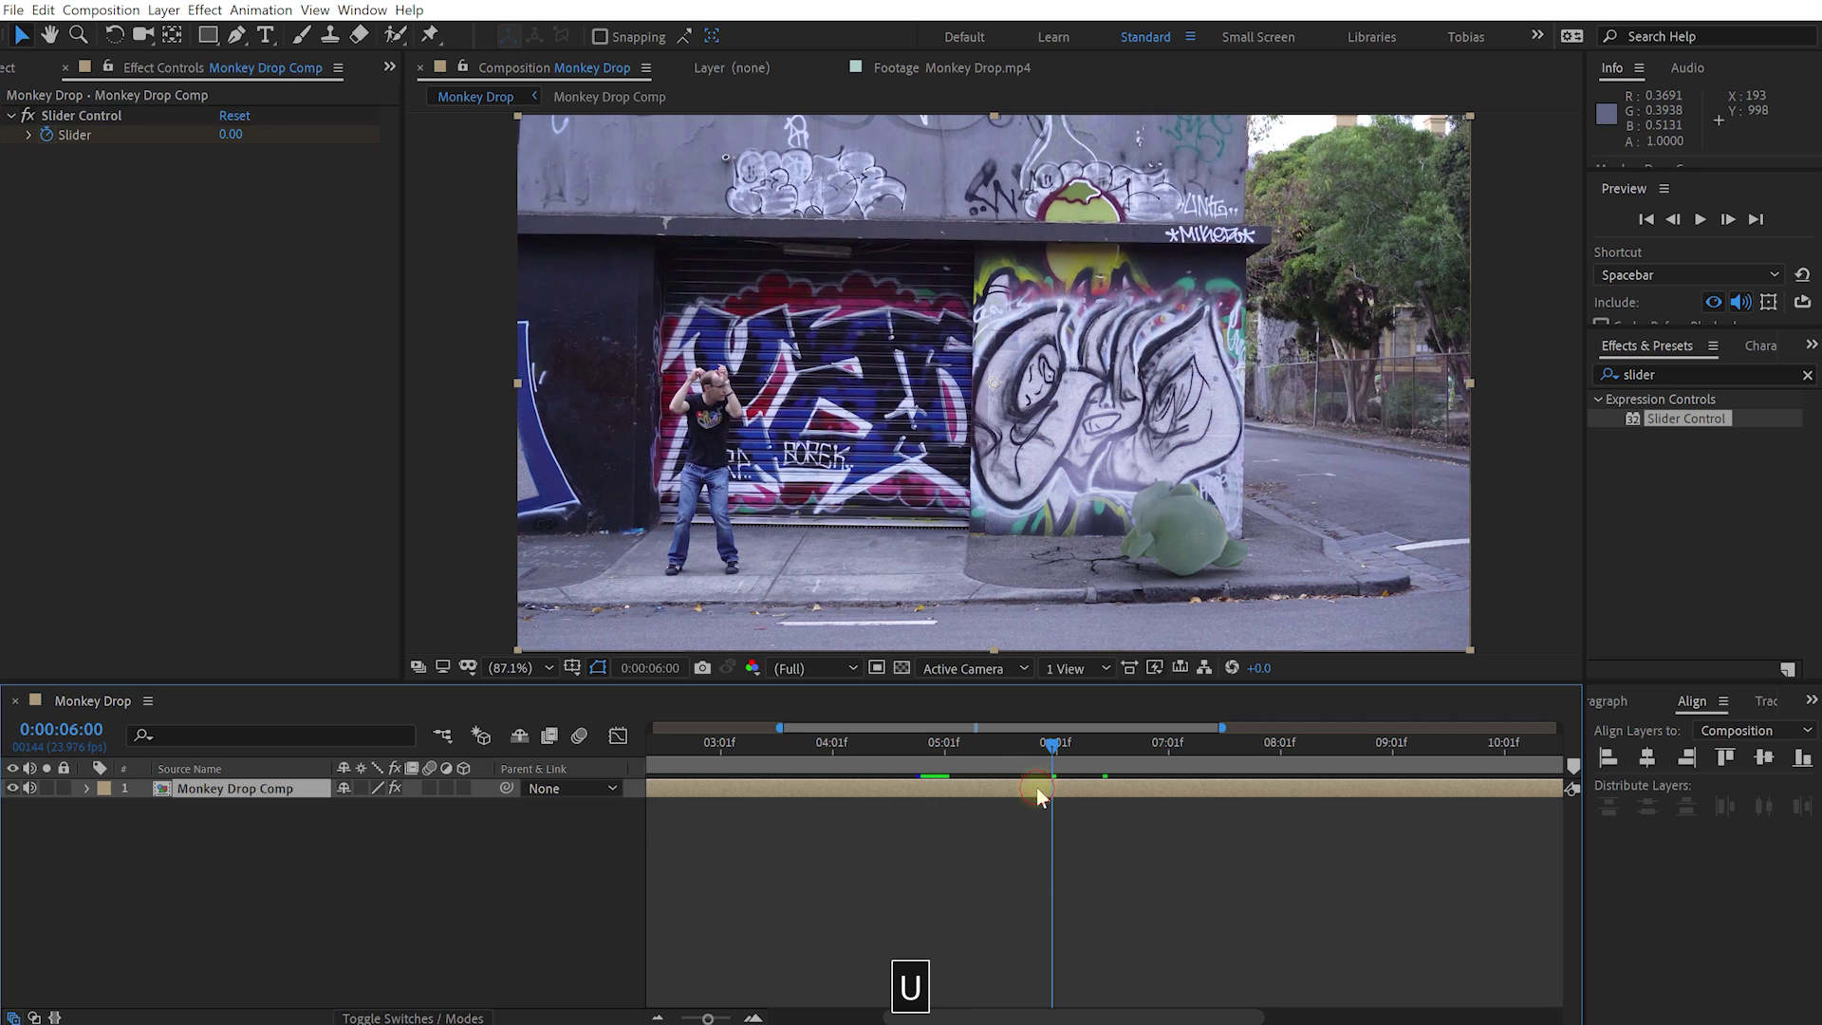
drag(1048, 746, 984, 765)
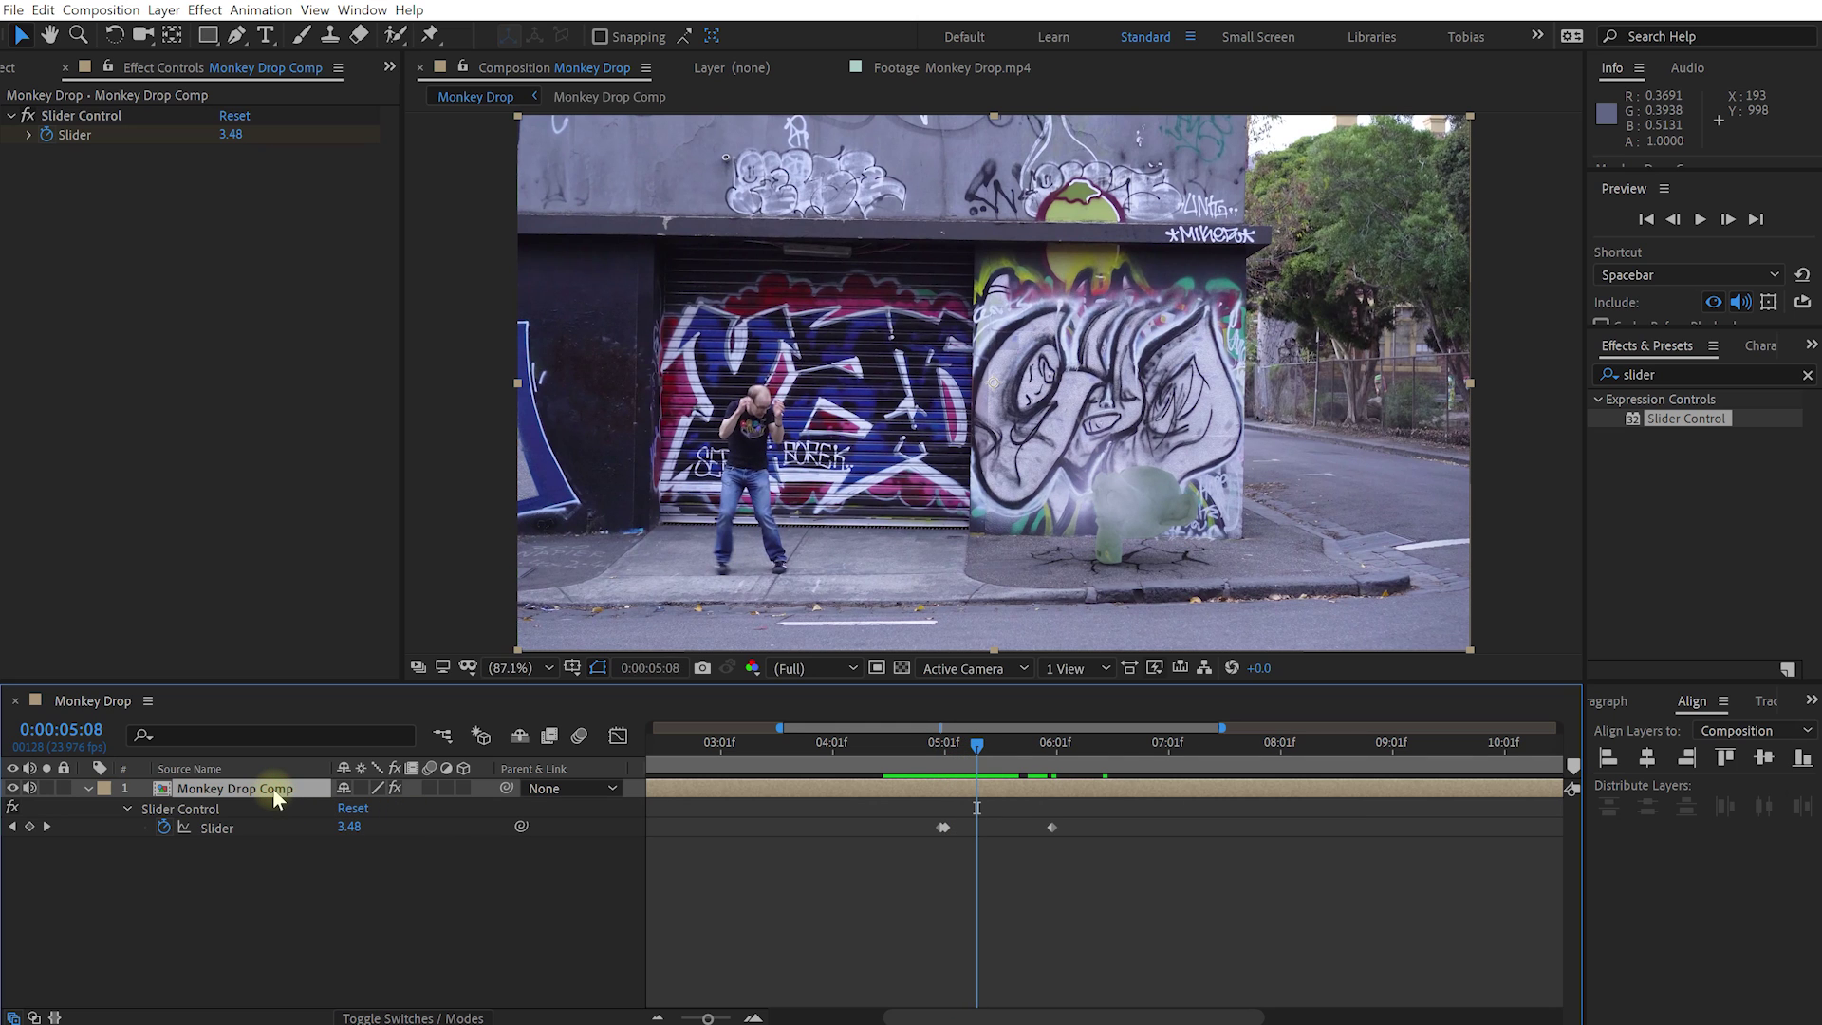
key(p)
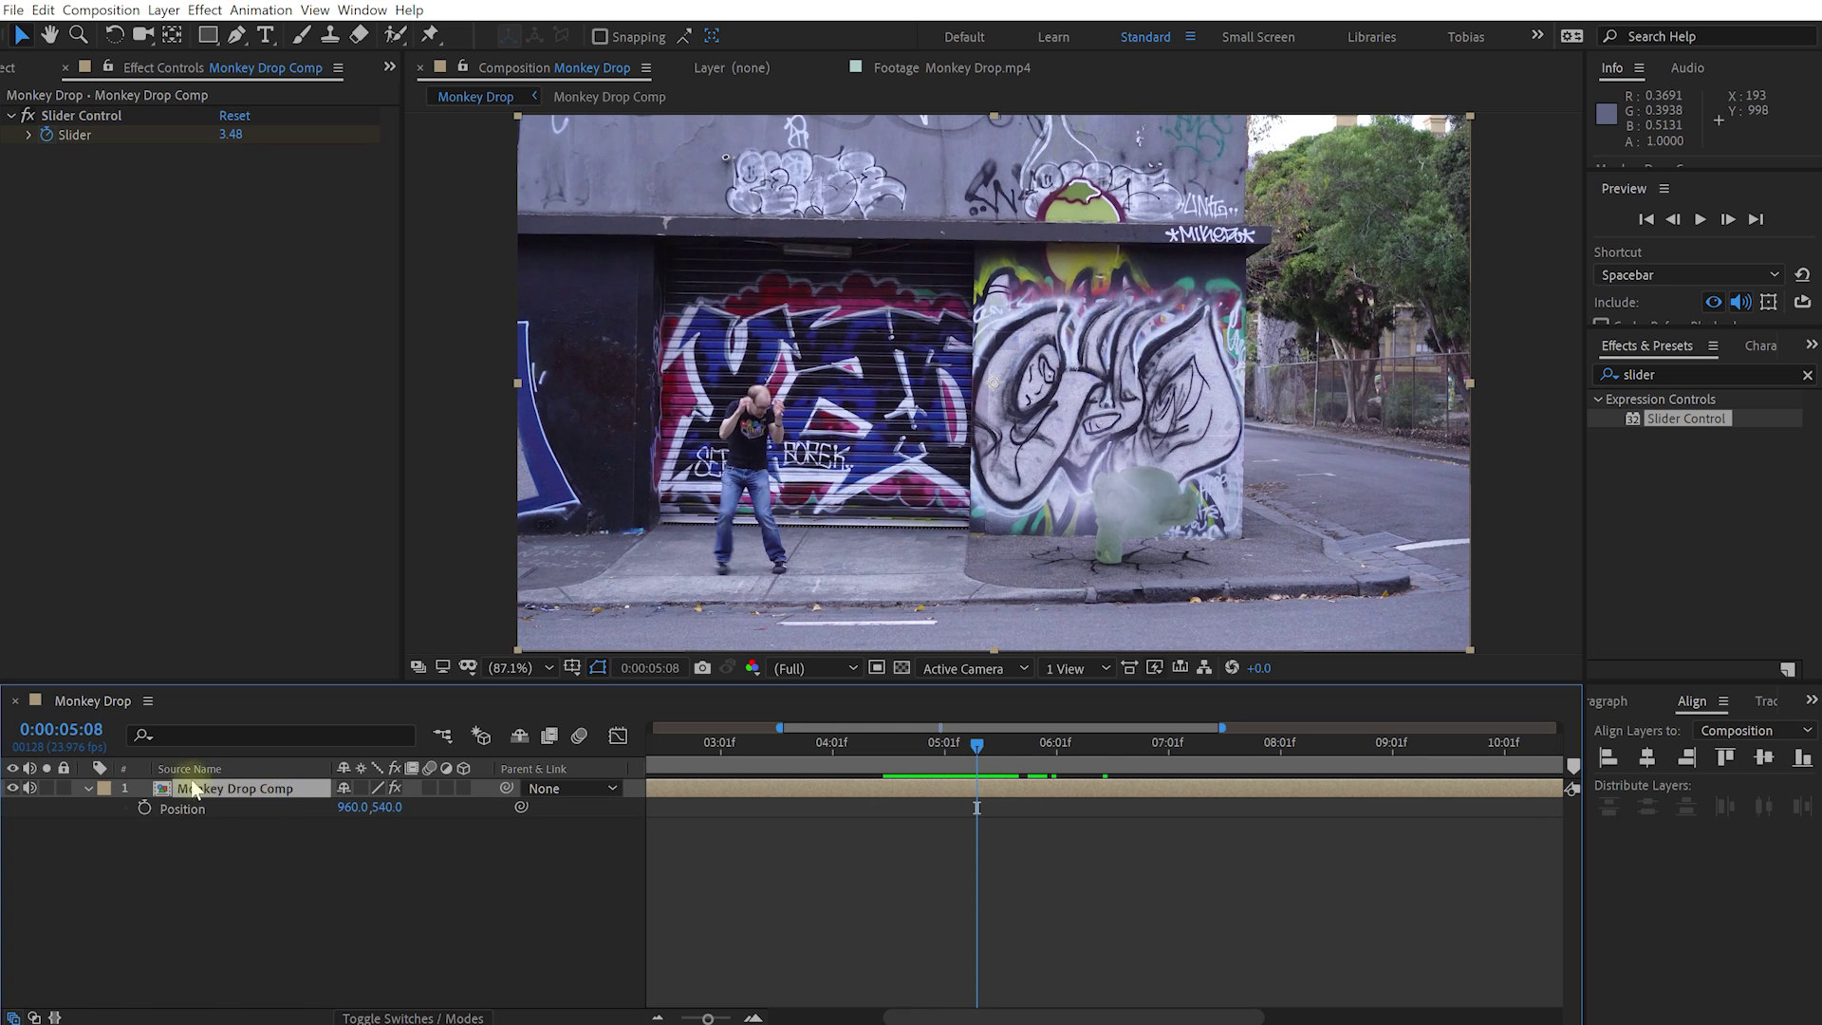
- Add the Position expression wiggle(24, effect("Slider Control")("Slider")) and review the shake
alt+click(144, 808)
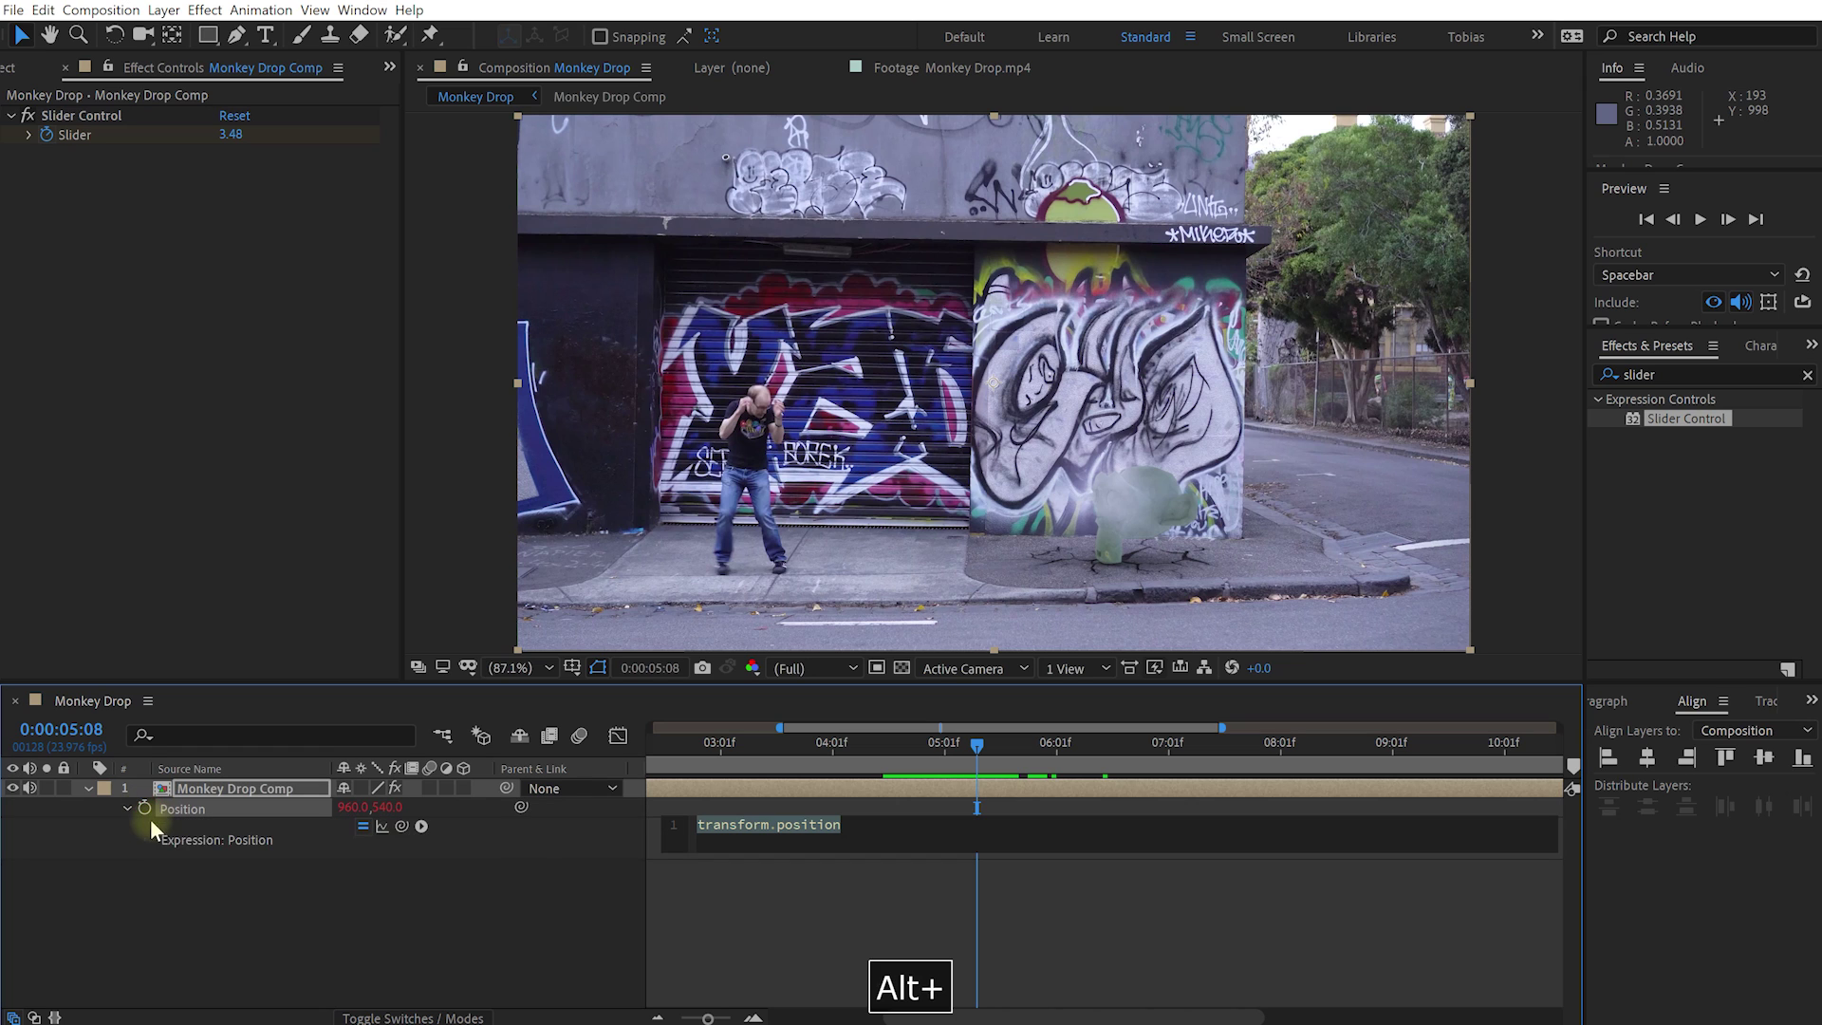
text(wiggle(24,)
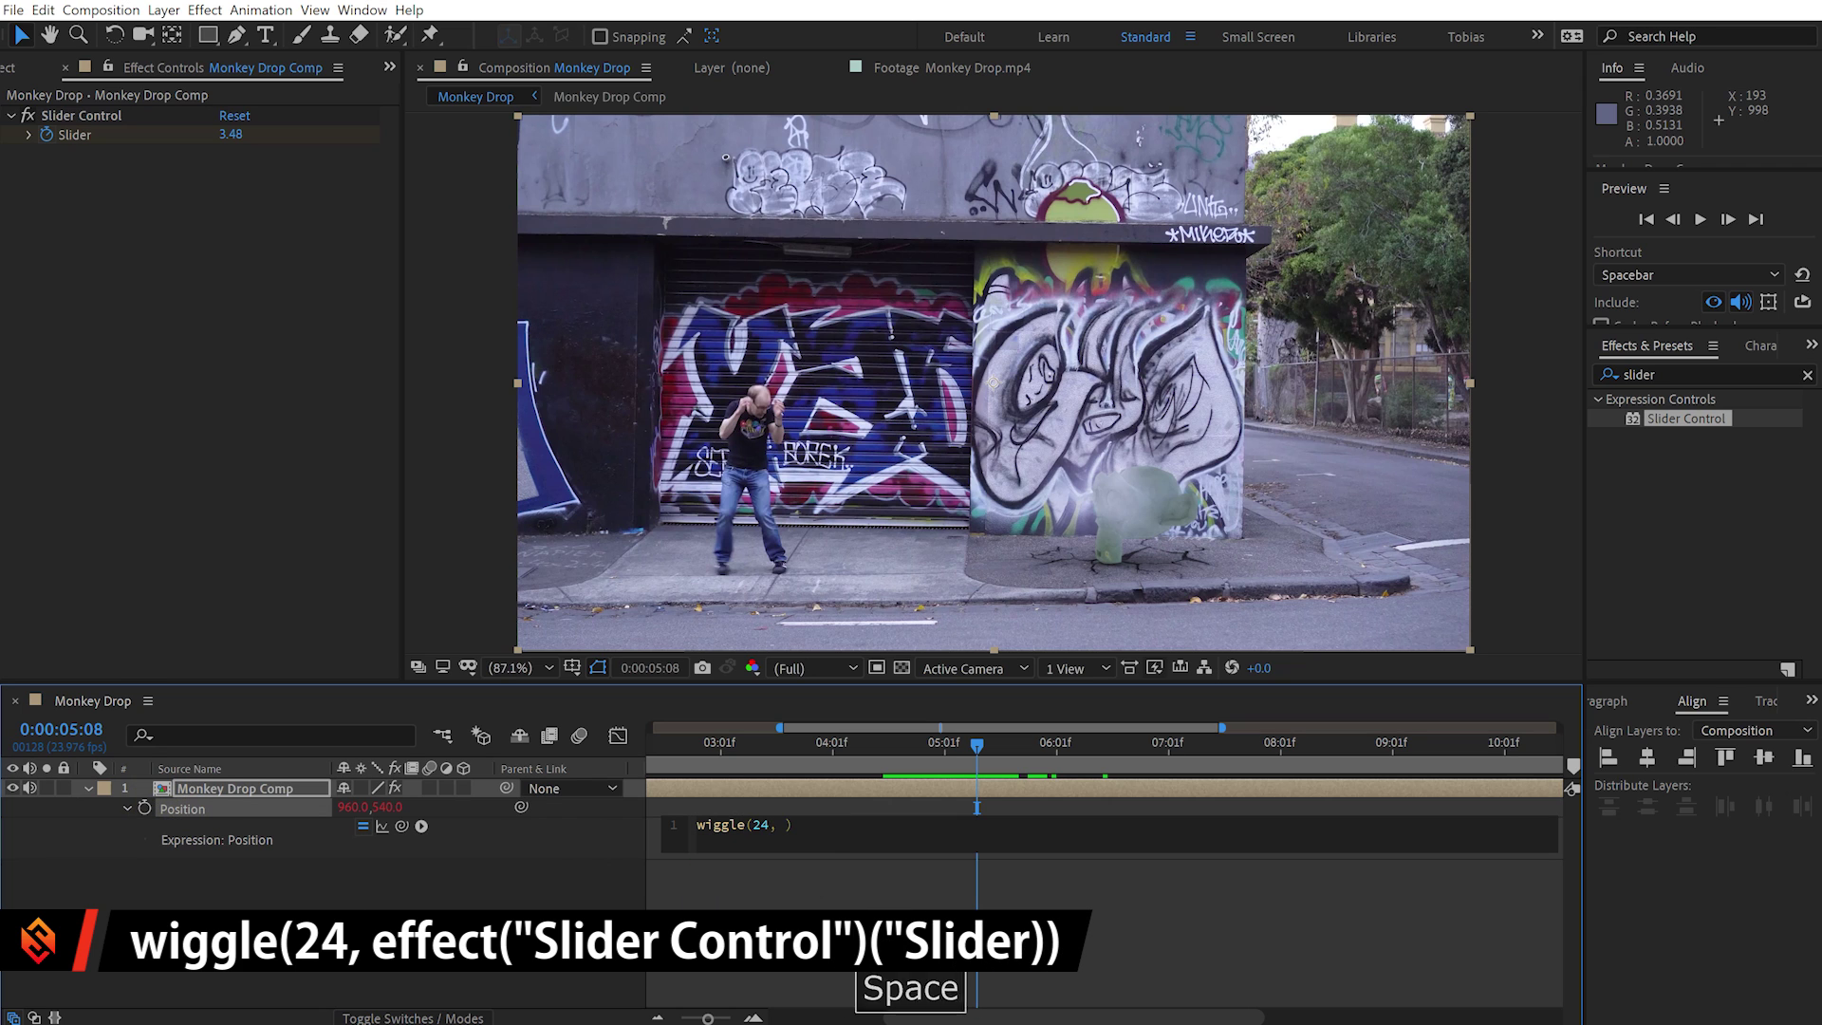
drag(402, 826, 105, 134)
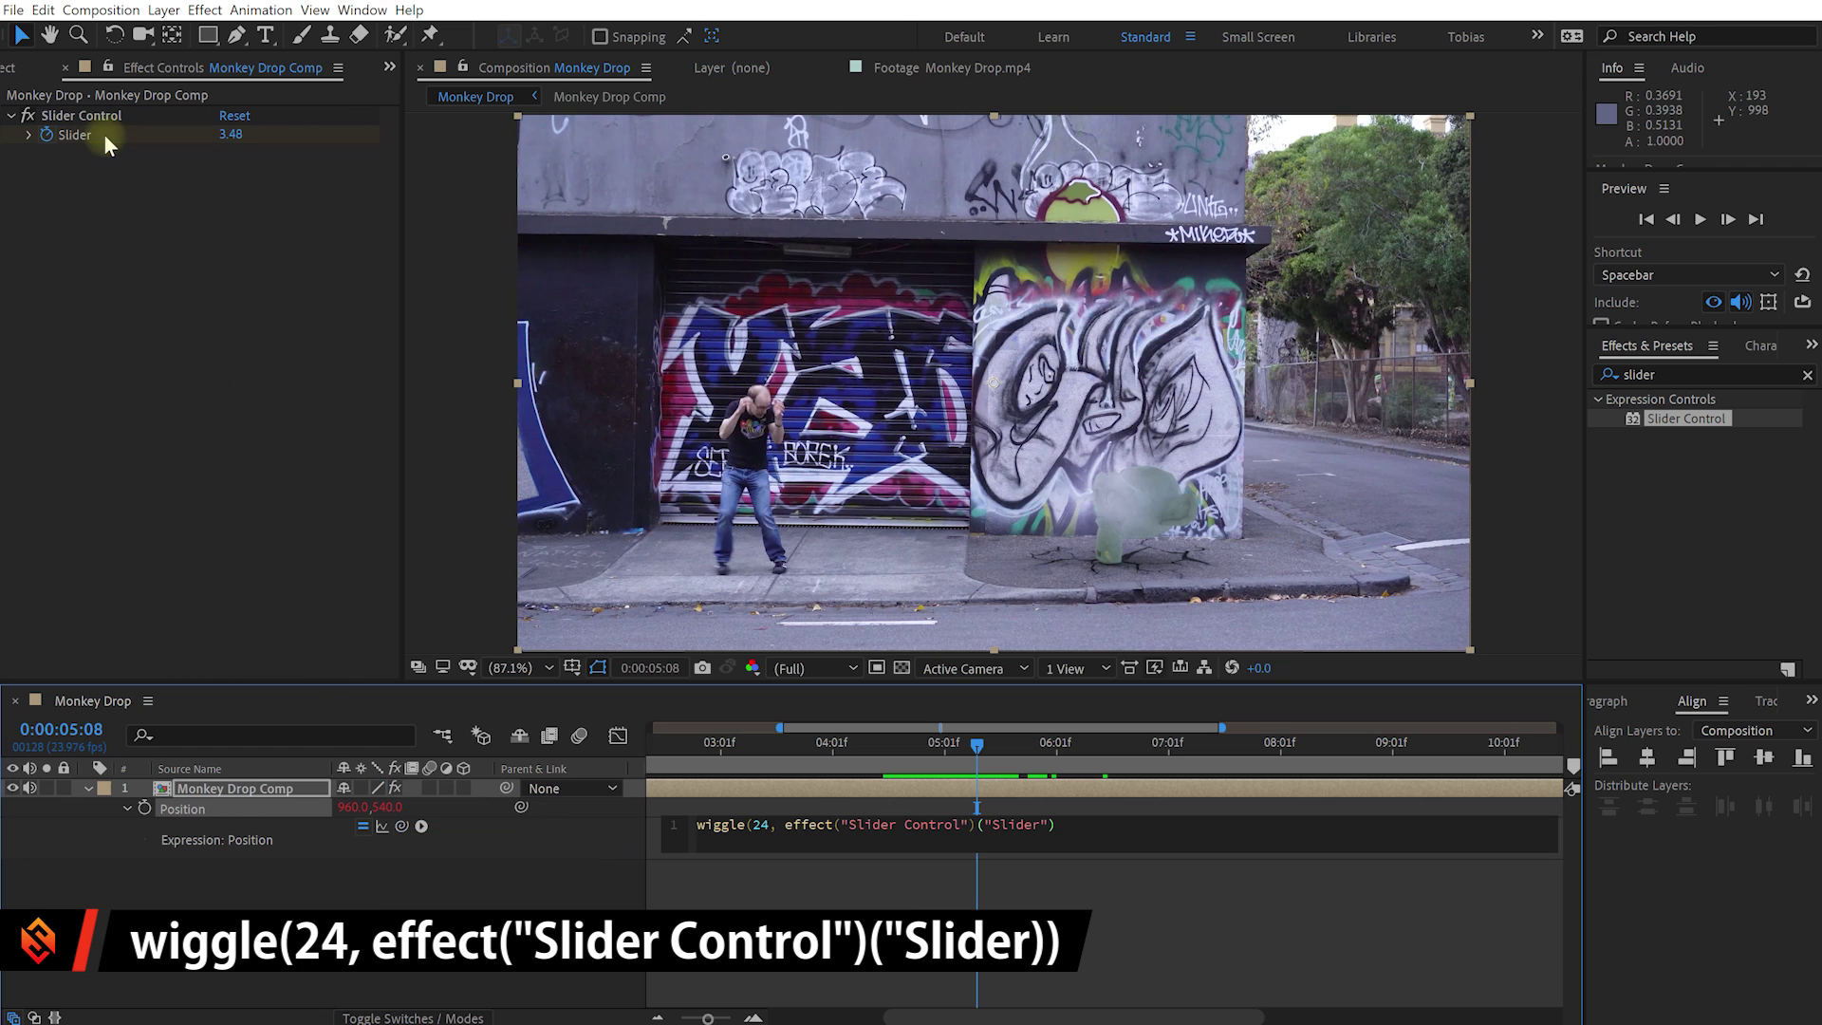
text())
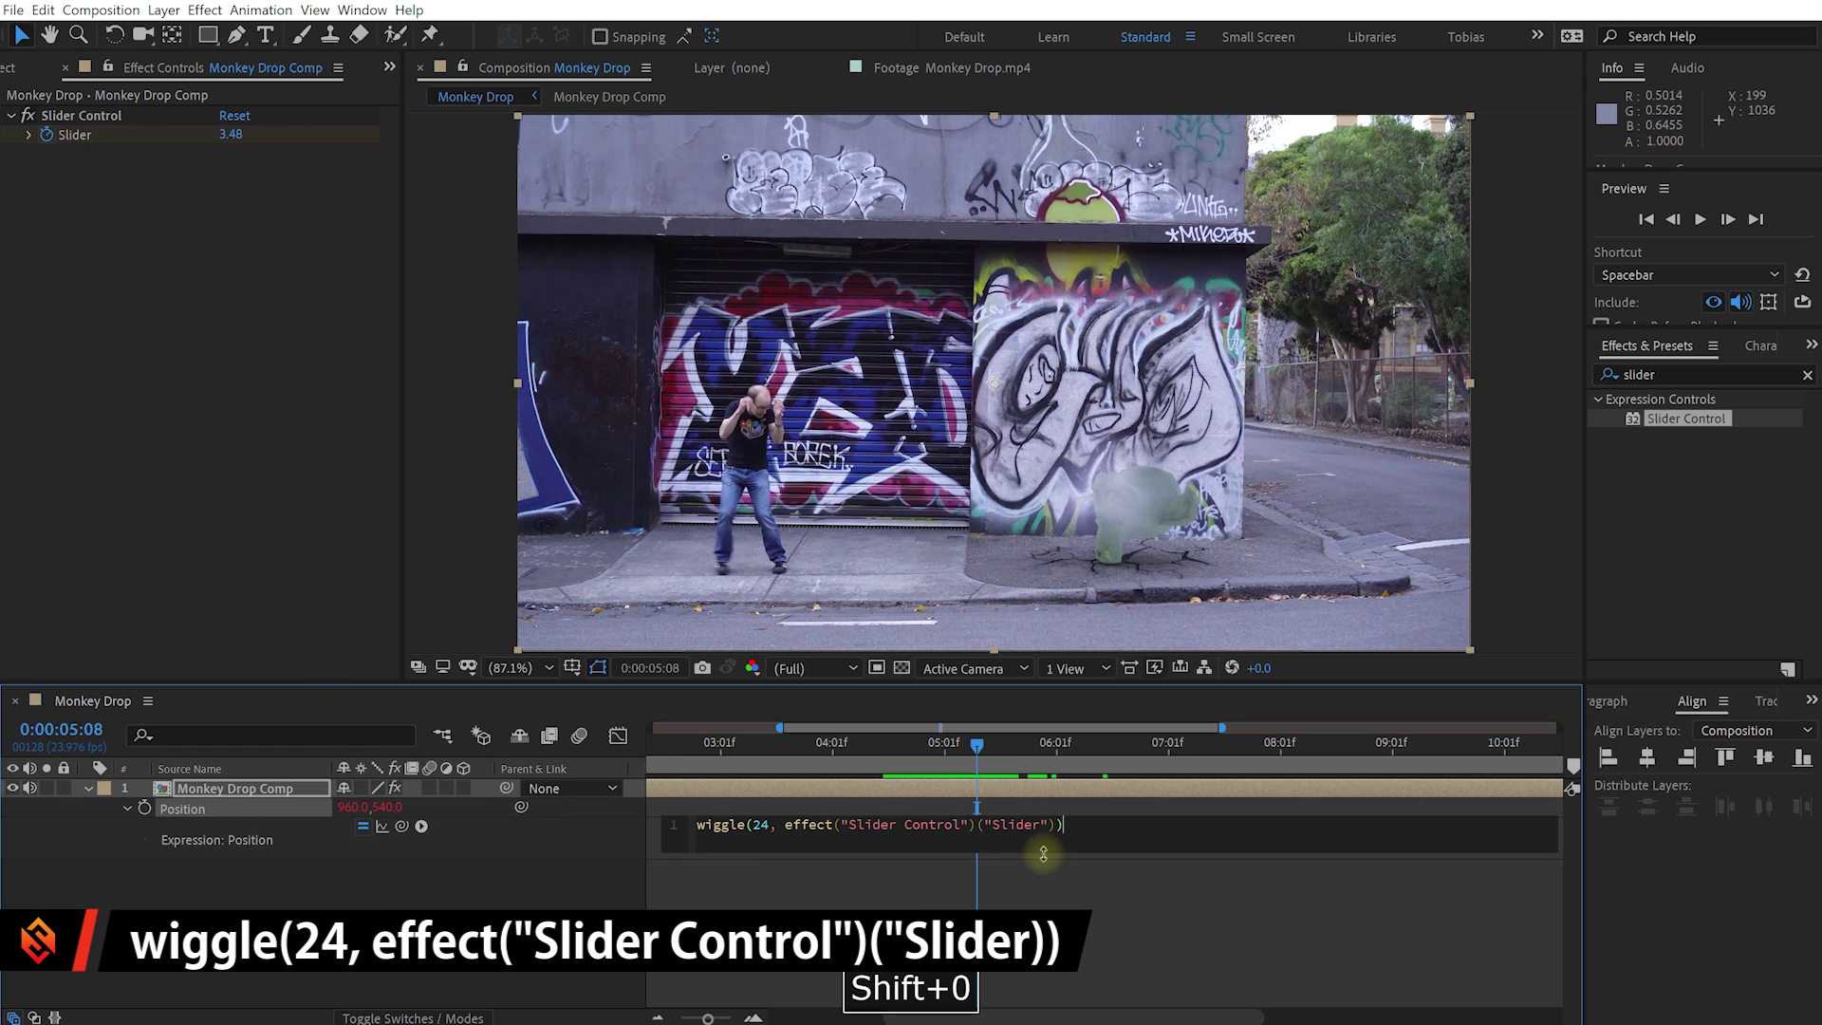
click(1079, 913)
click(954, 743)
drag(925, 759, 1038, 767)
- Easy-ease both Slider keyframes with F9 and review the fading shake
click(1035, 788)
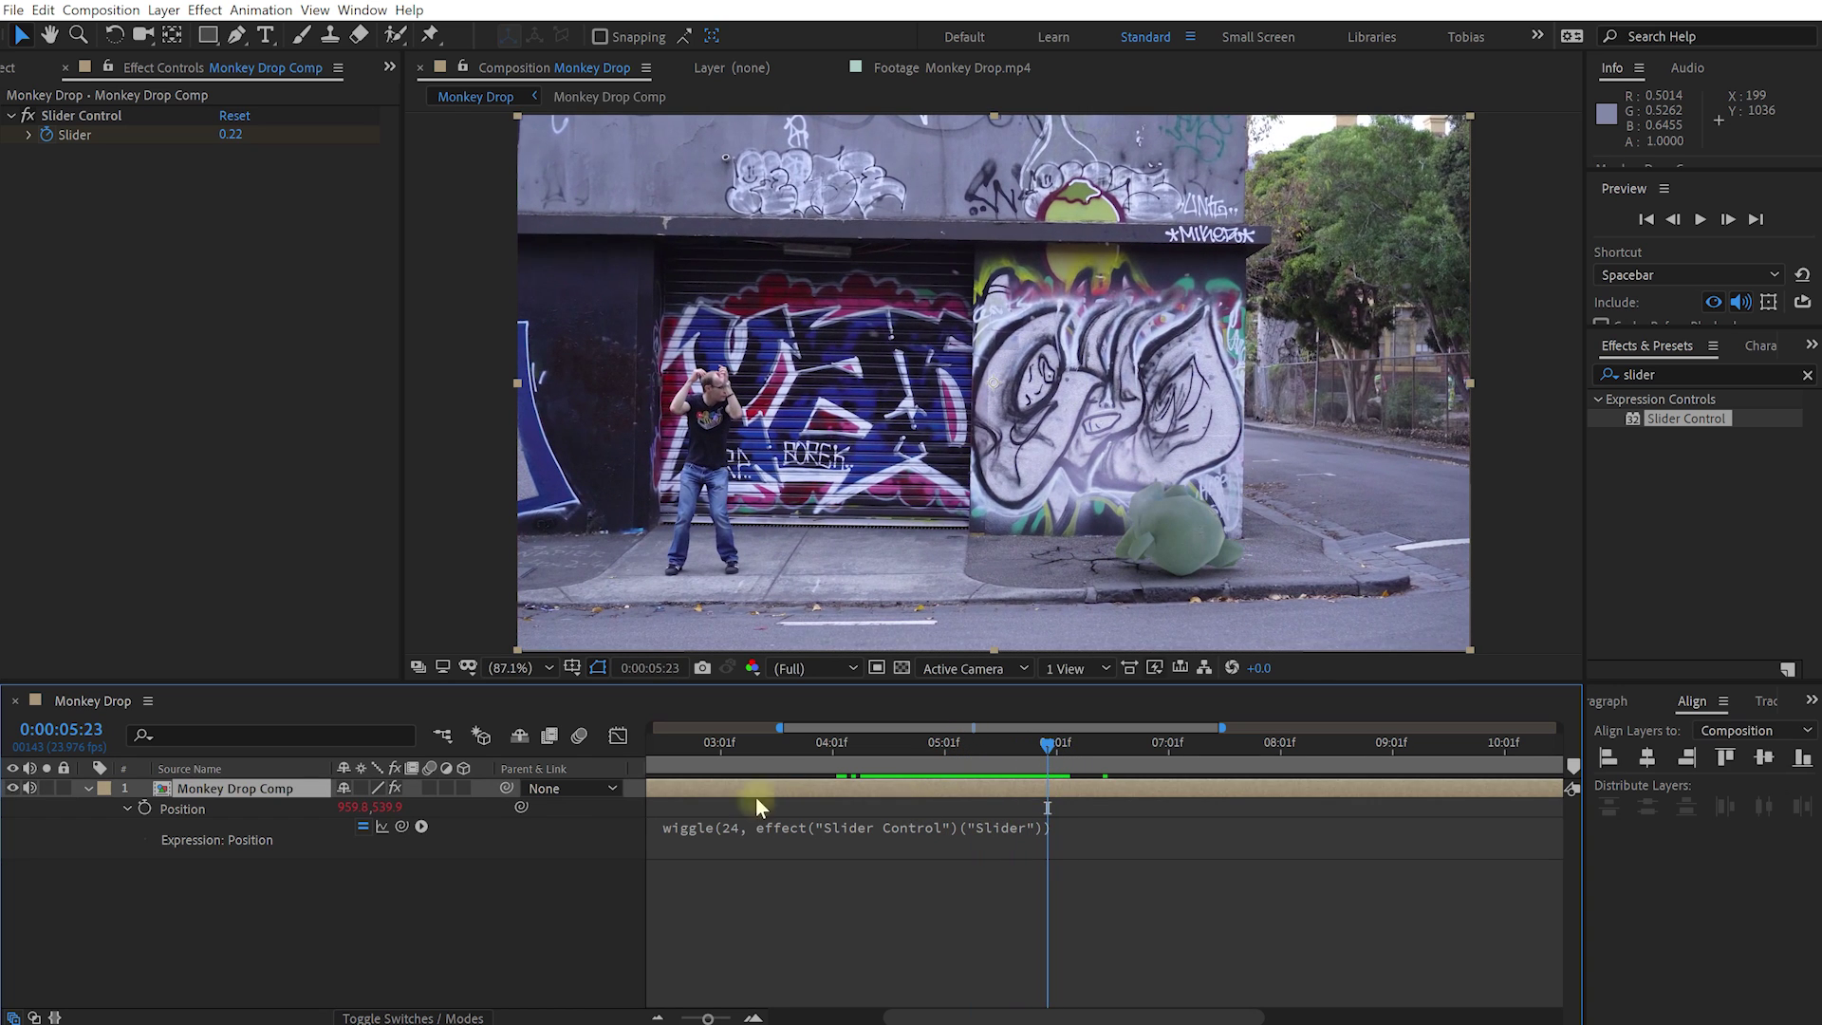
key(u)
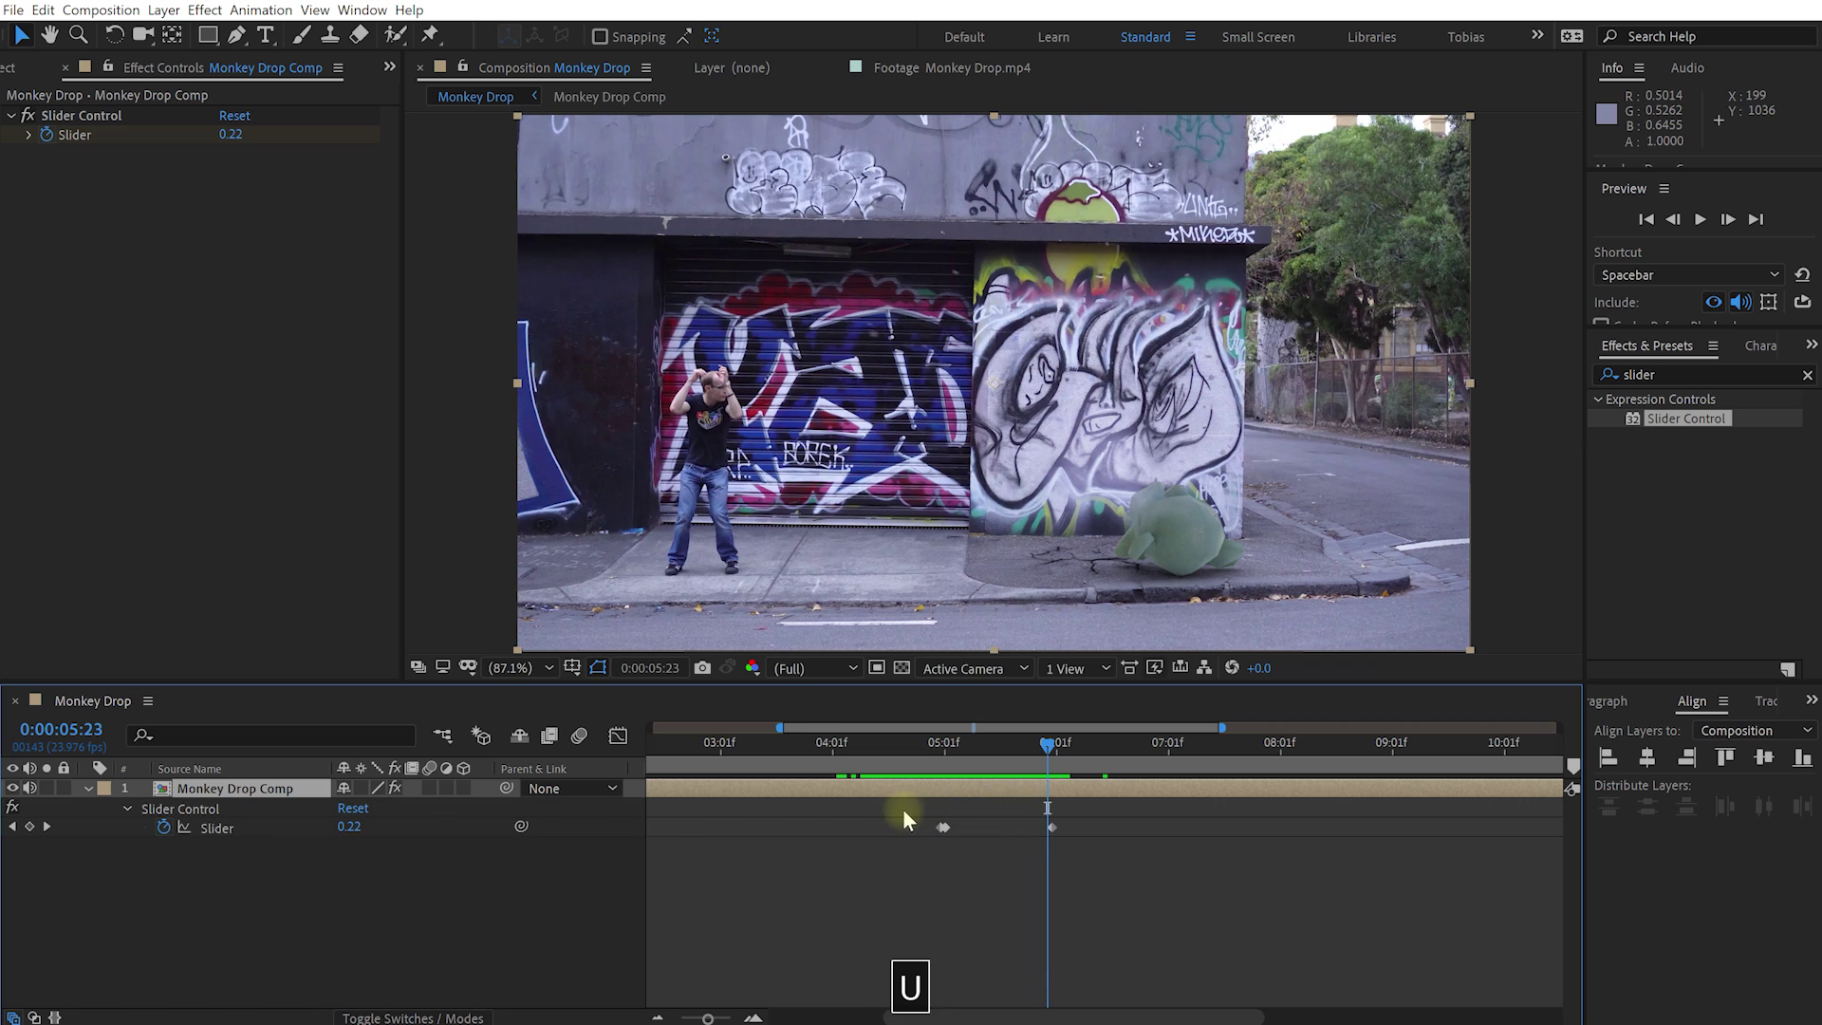
drag(938, 824, 1143, 881)
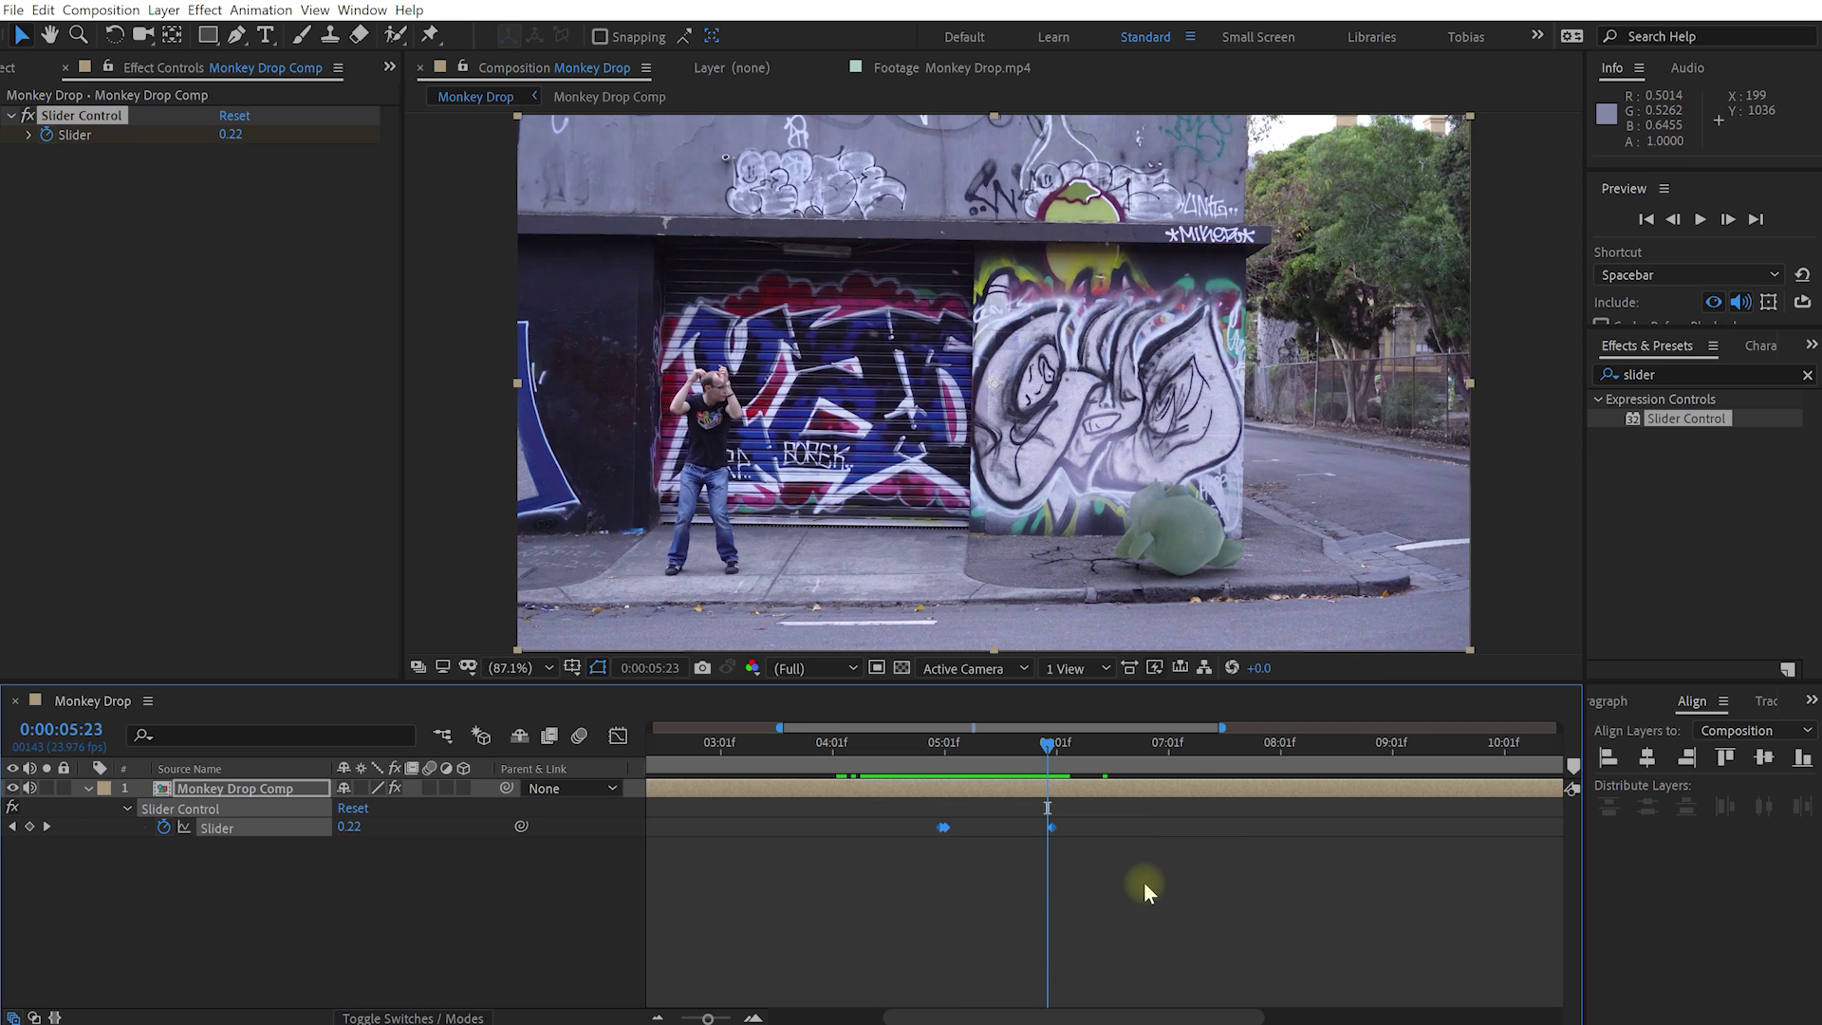
key(F9)
drag(1040, 744, 970, 784)
scroll(1232, 553, up, 1)
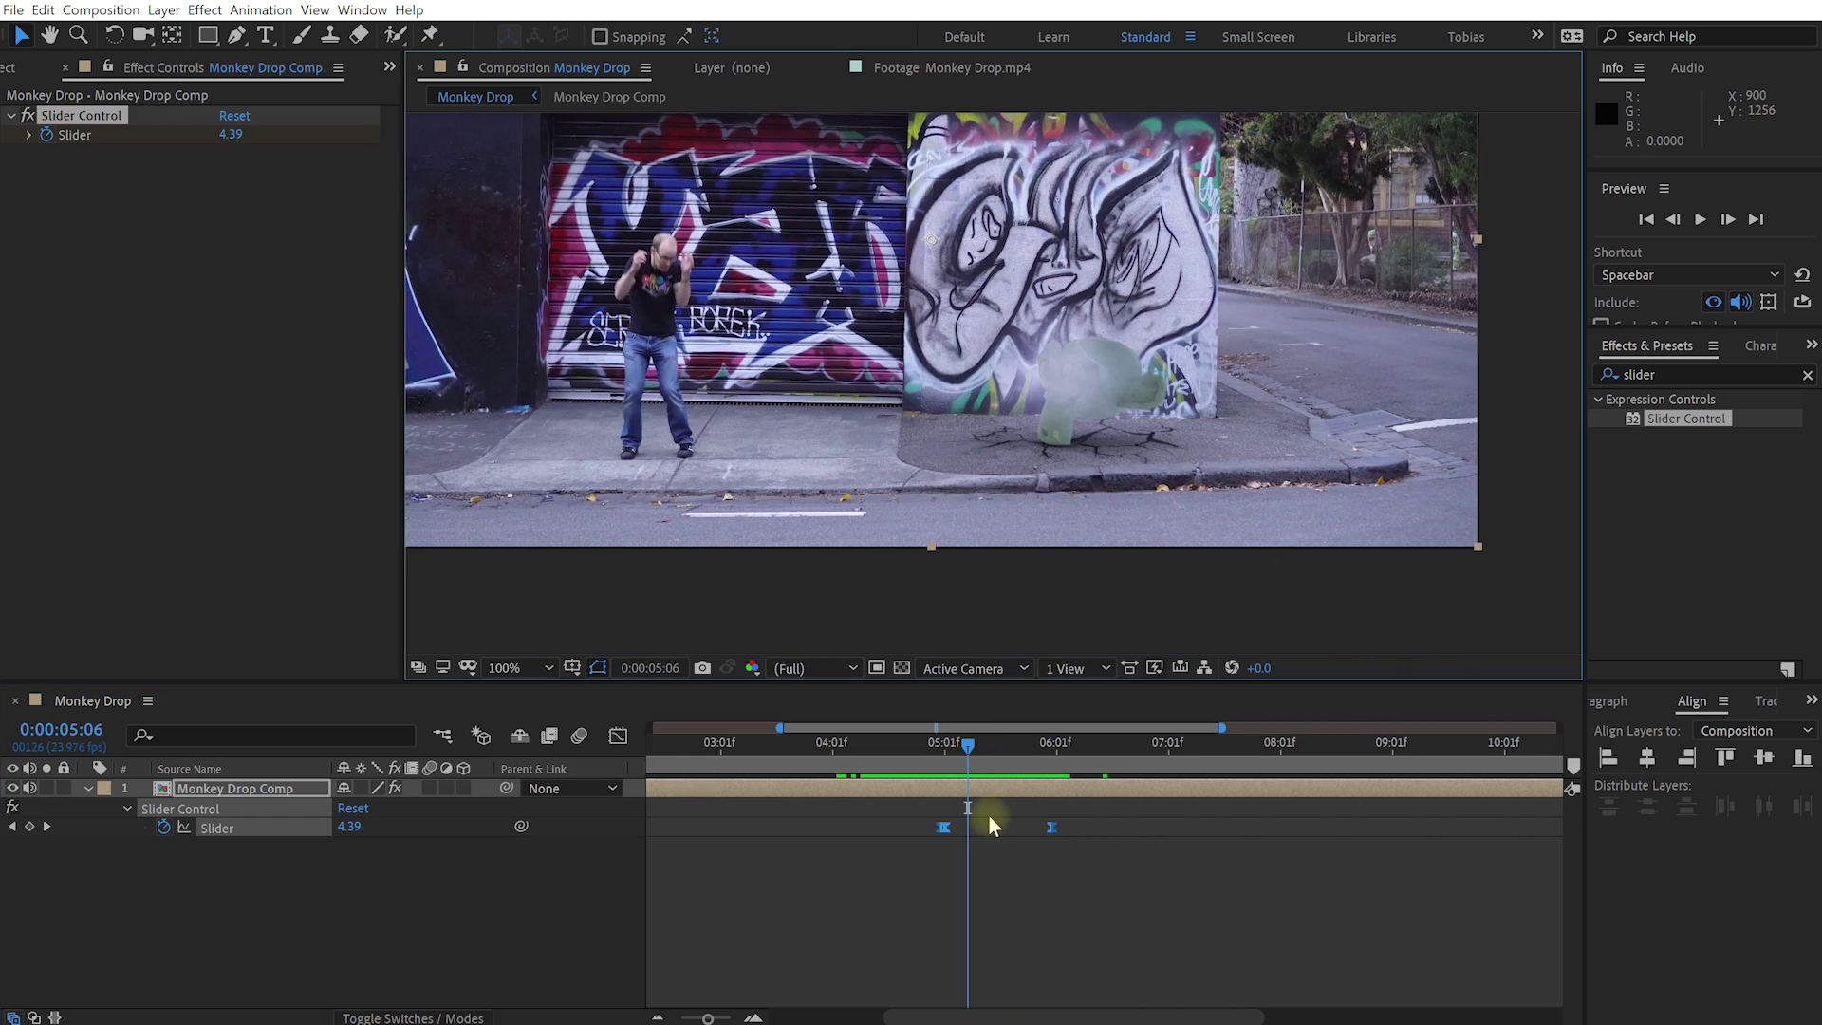
key(ctrl+space)
- Apply Motion Tile with Output Width and Height 150 and Mirror Edges on
text(motion ti)
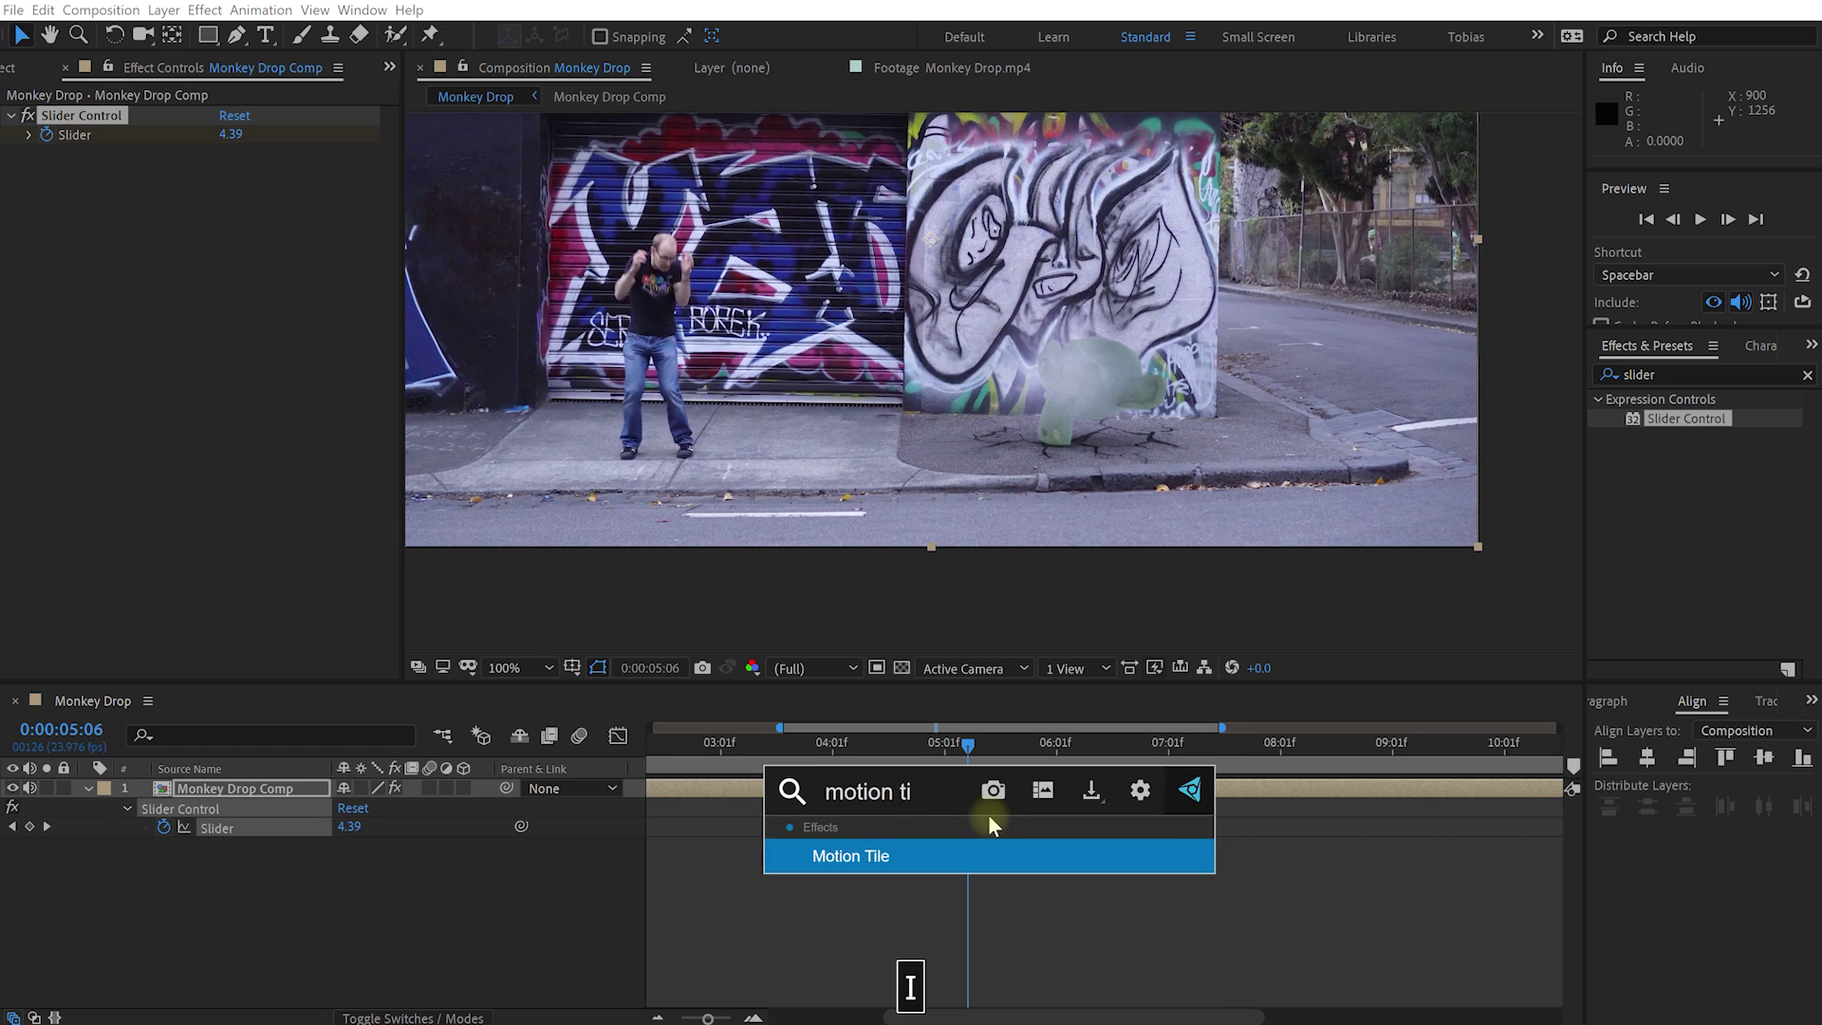
key(Return)
click(235, 231)
text(150)
key(Tab)
text(15)
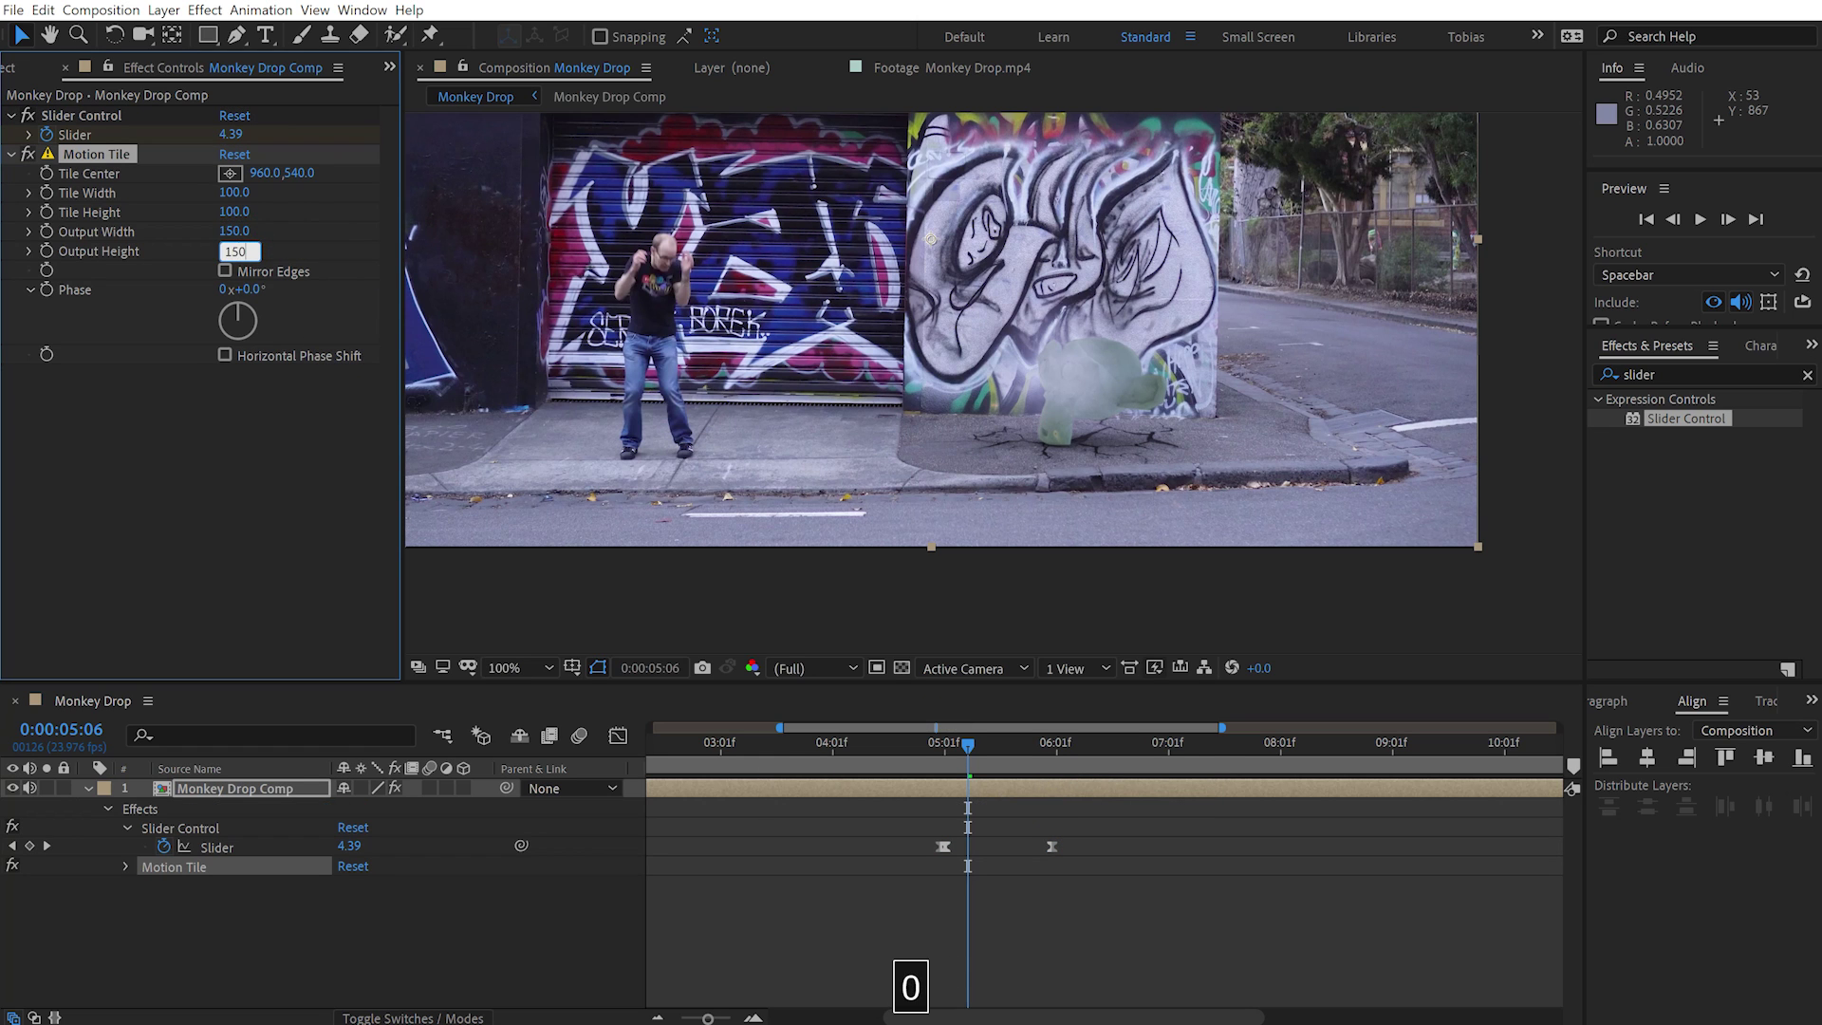
text(0)
key(Tab)
click(225, 271)
- Inspect the tiled edges around the impact and enable motion blur on the comp layer
key(space)
drag(1038, 370, 1095, 458)
key(alt+slash)
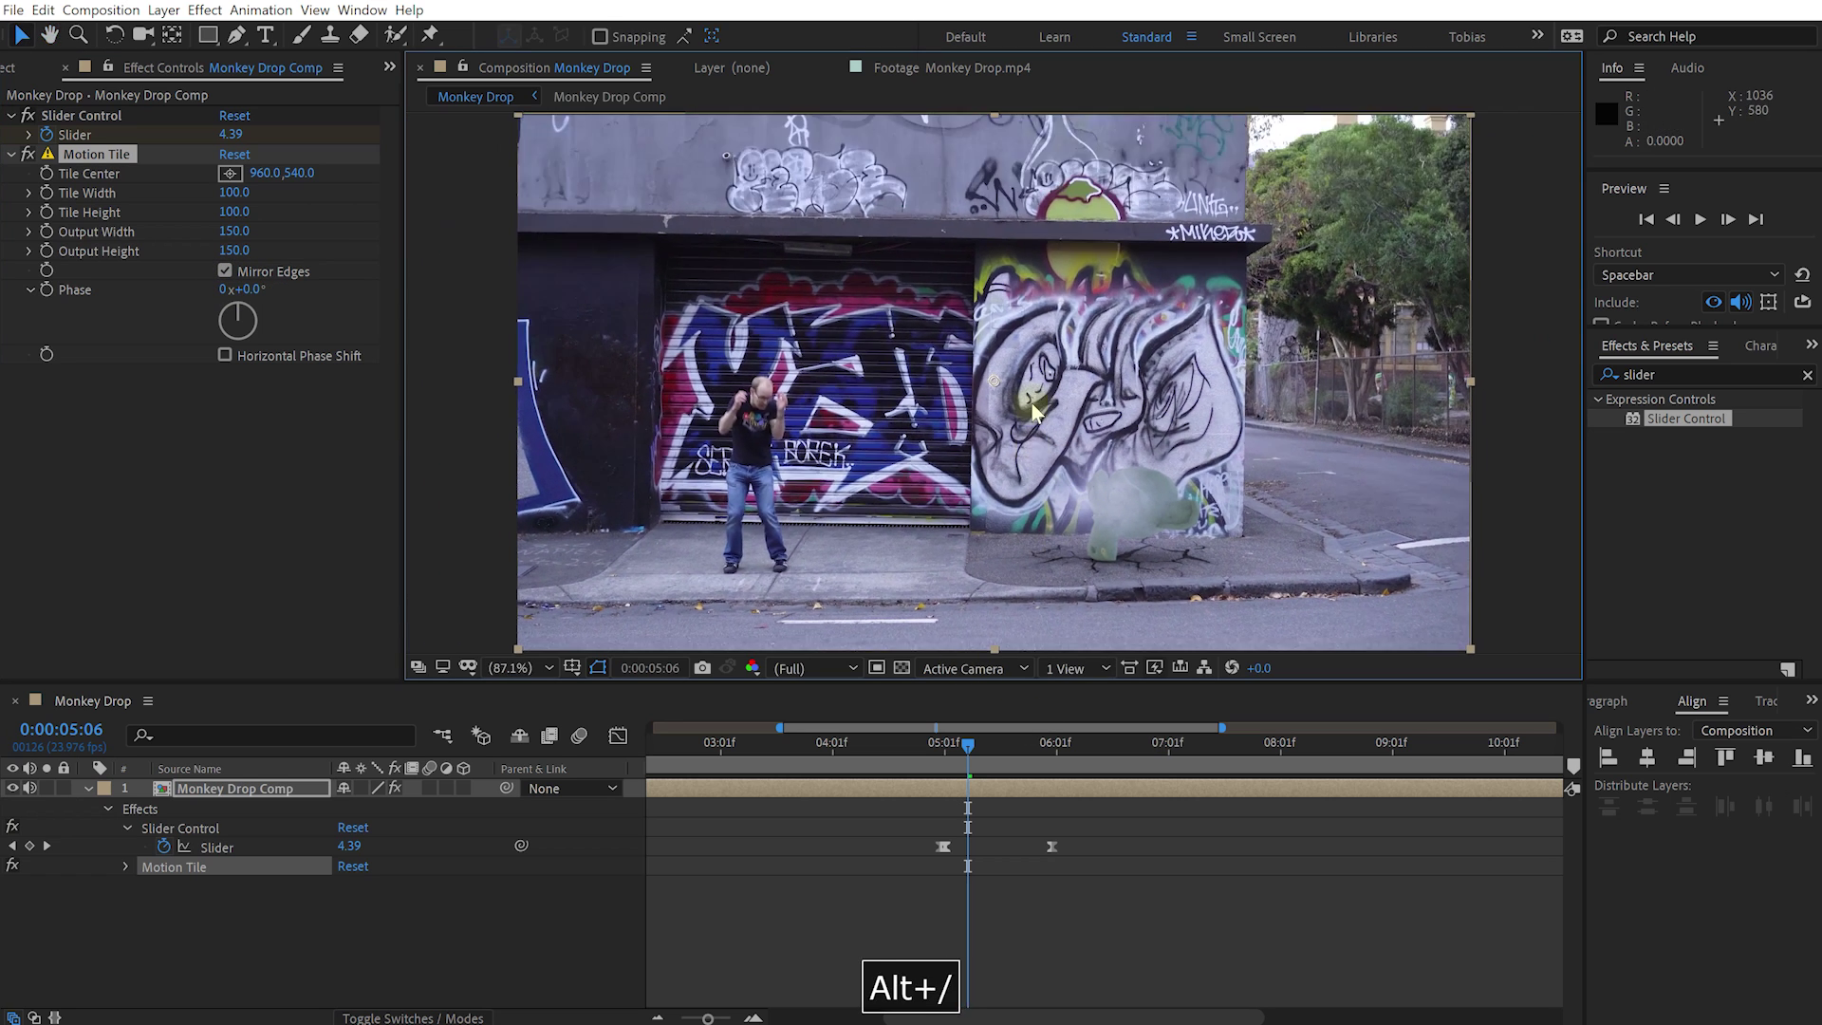
click(1056, 909)
mouse_move(976, 752)
mouse_down()
mouse_move(1027, 753)
mouse_move(990, 779)
mouse_up()
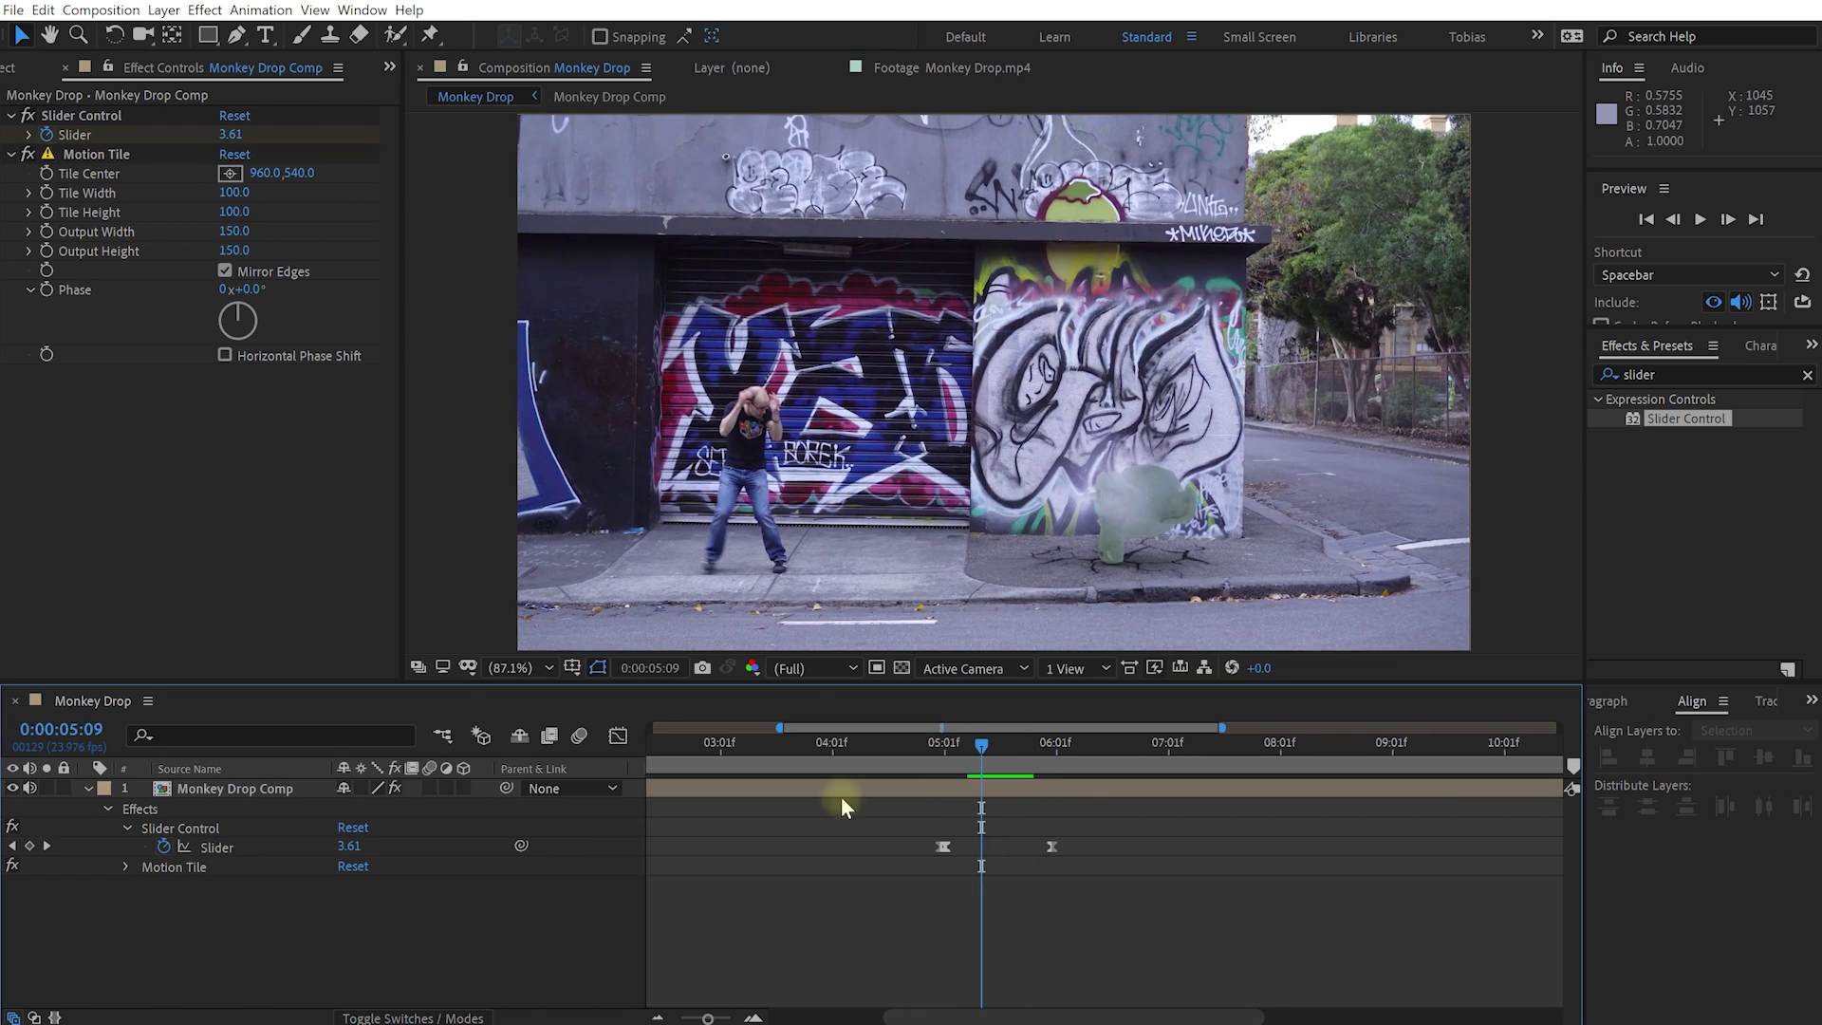
click(430, 788)
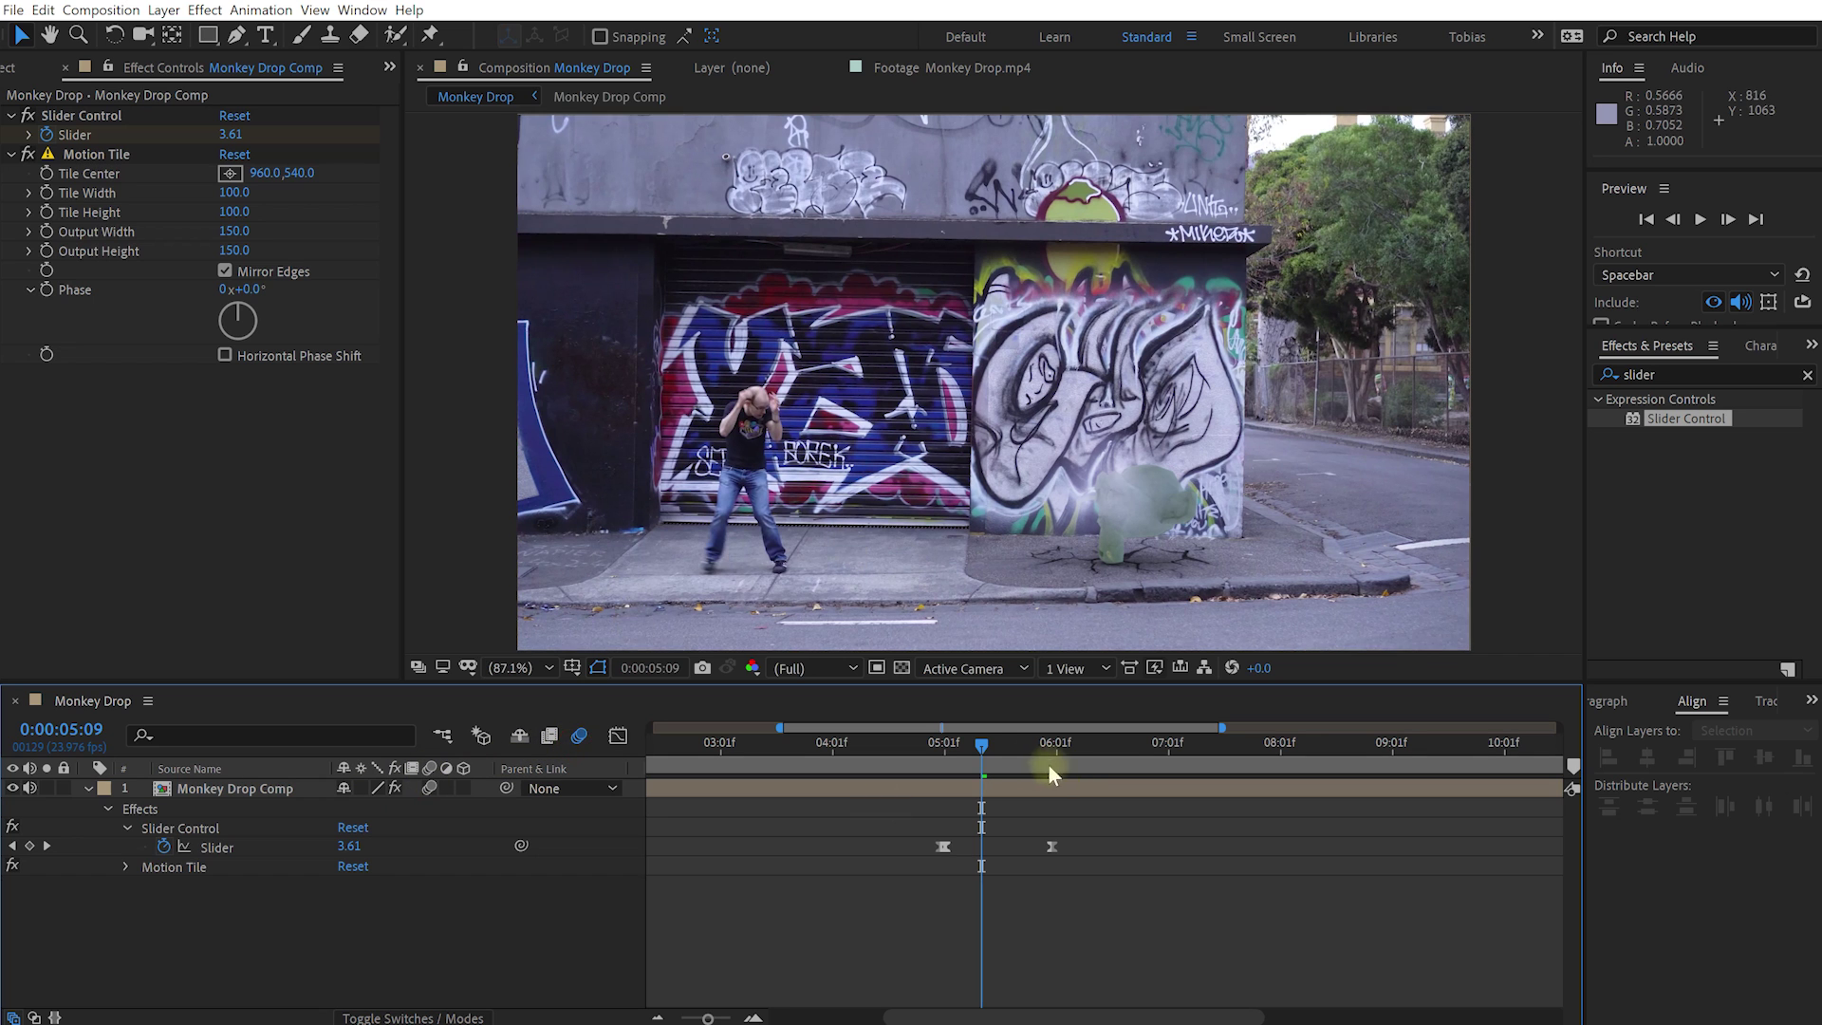
drag(978, 744, 777, 746)
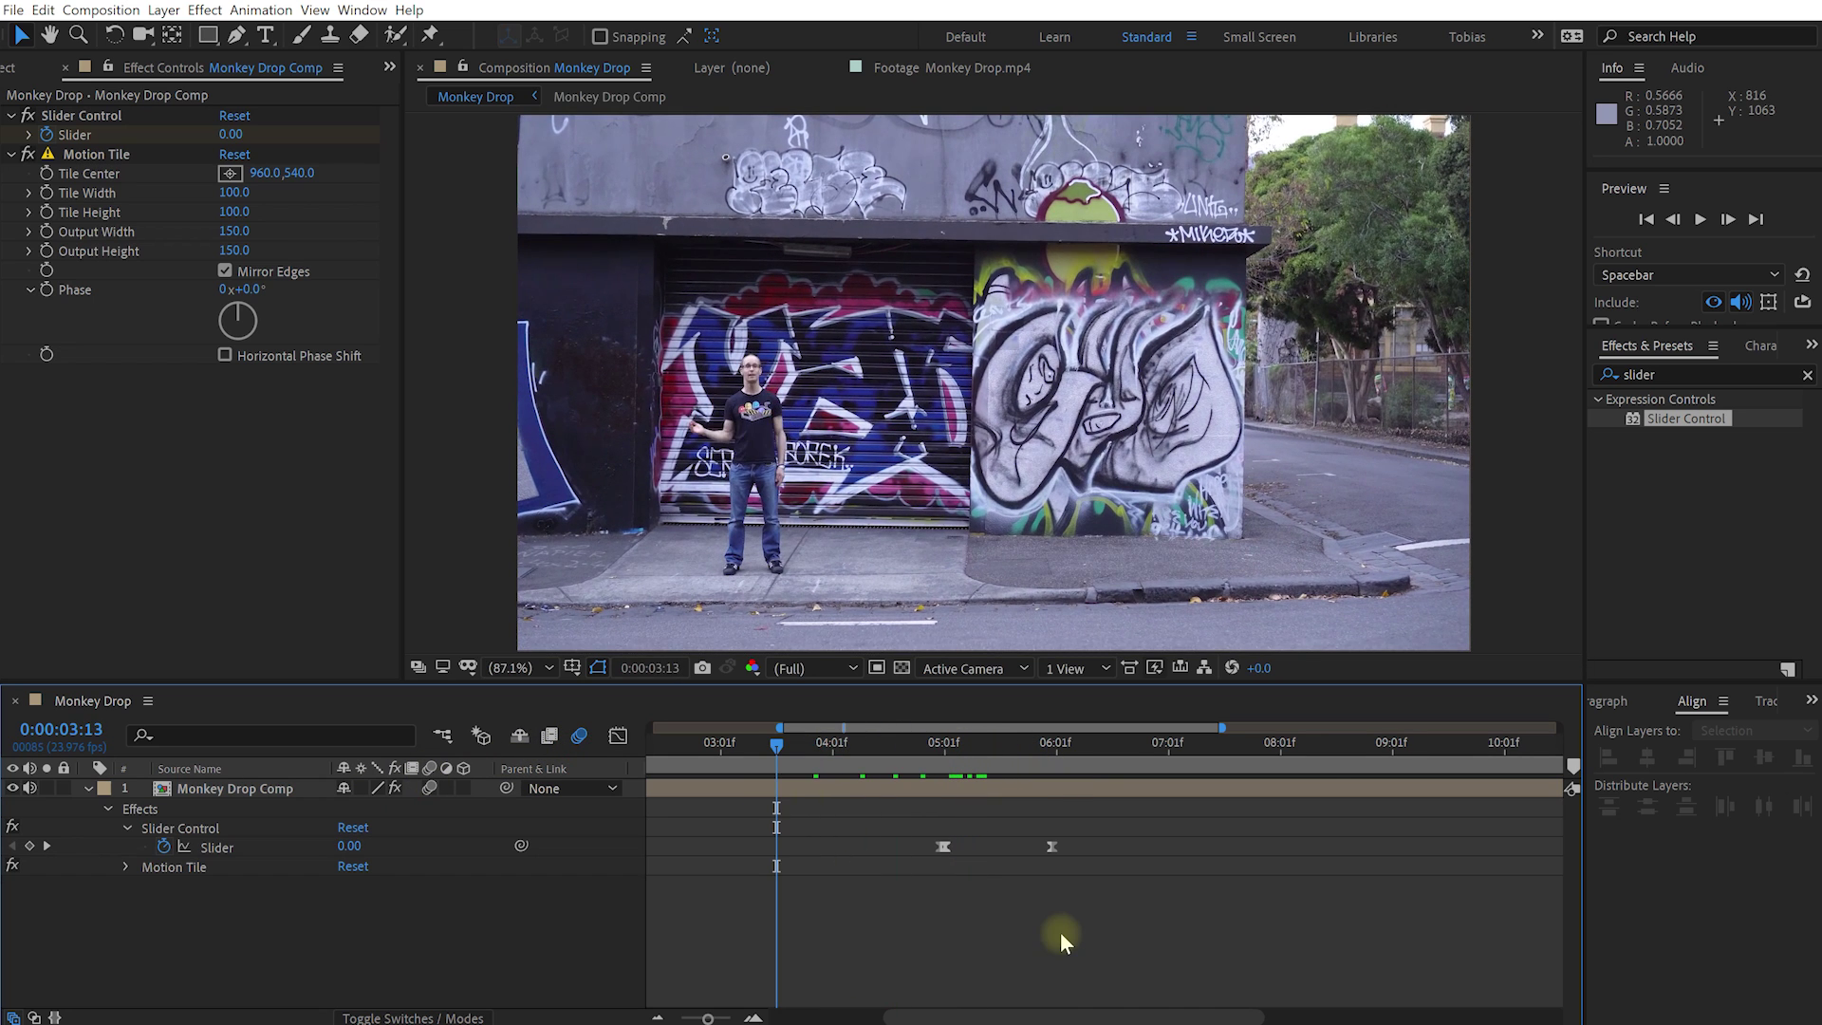
- Preview the camera shake settling after the monkey's impact, then collapse the layer's effect properties
key(shift+space)
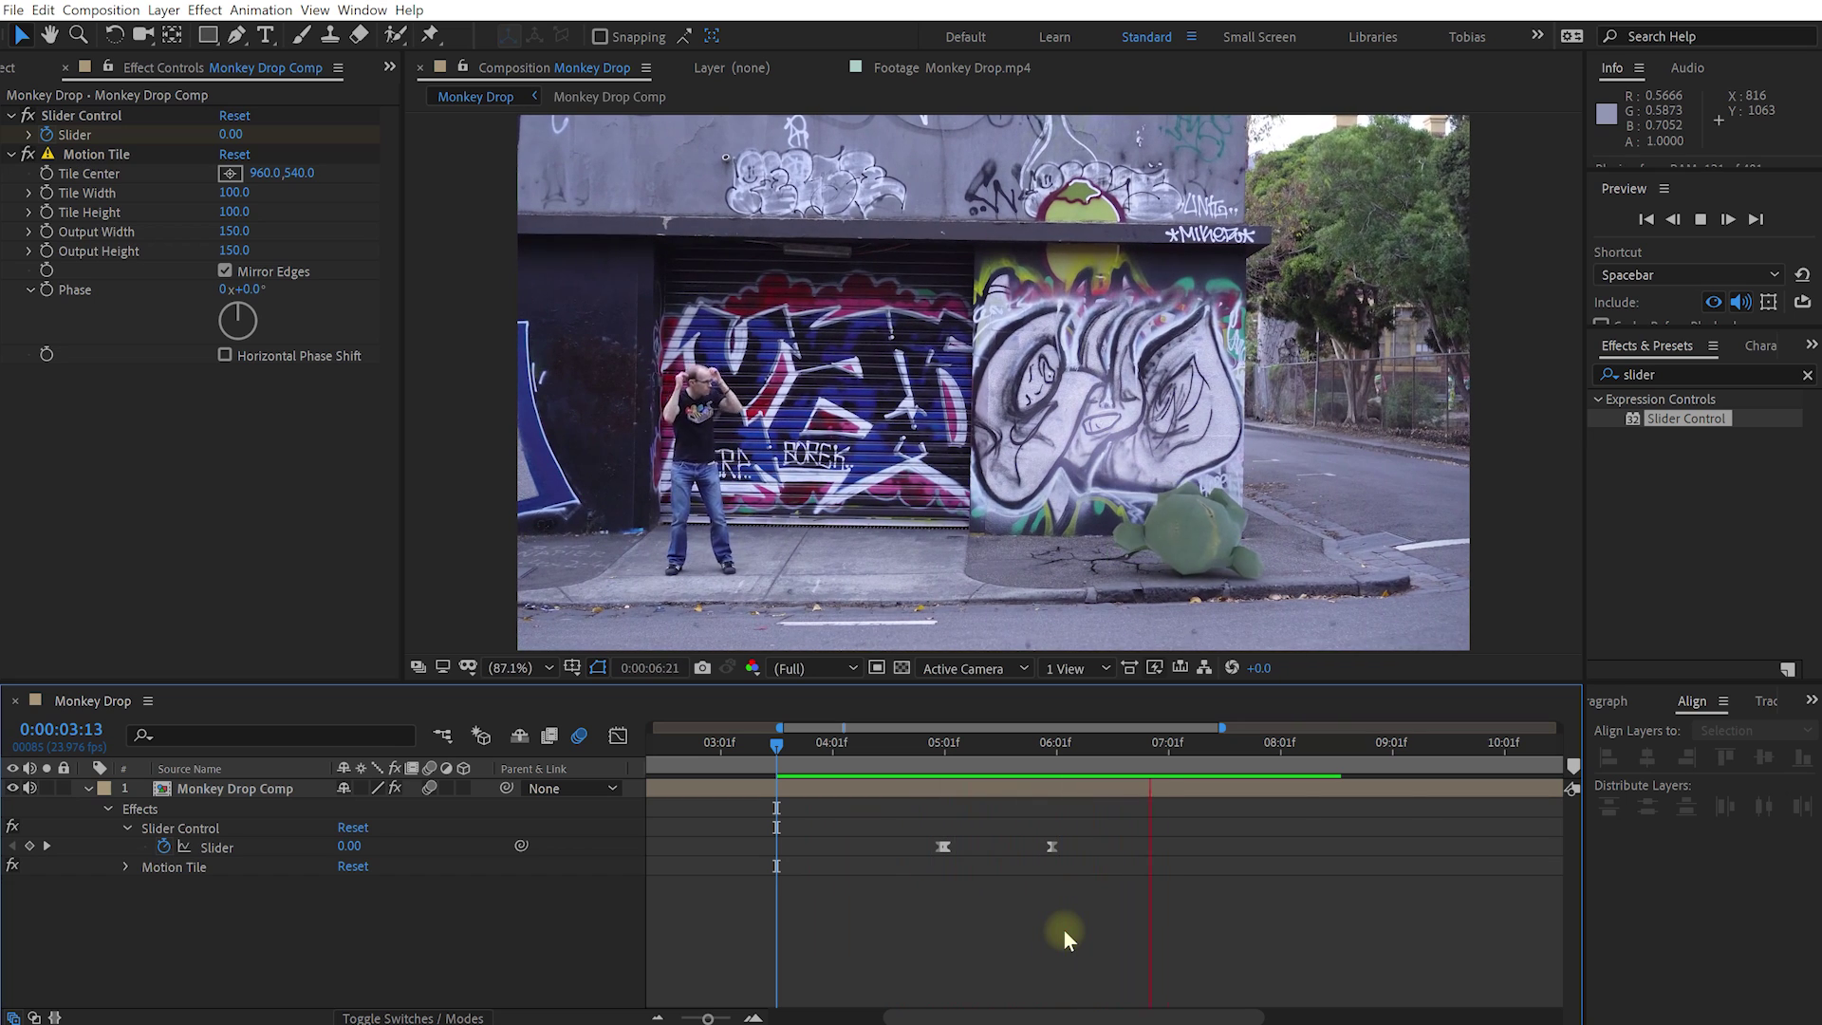
key(space)
drag(1196, 749, 1121, 772)
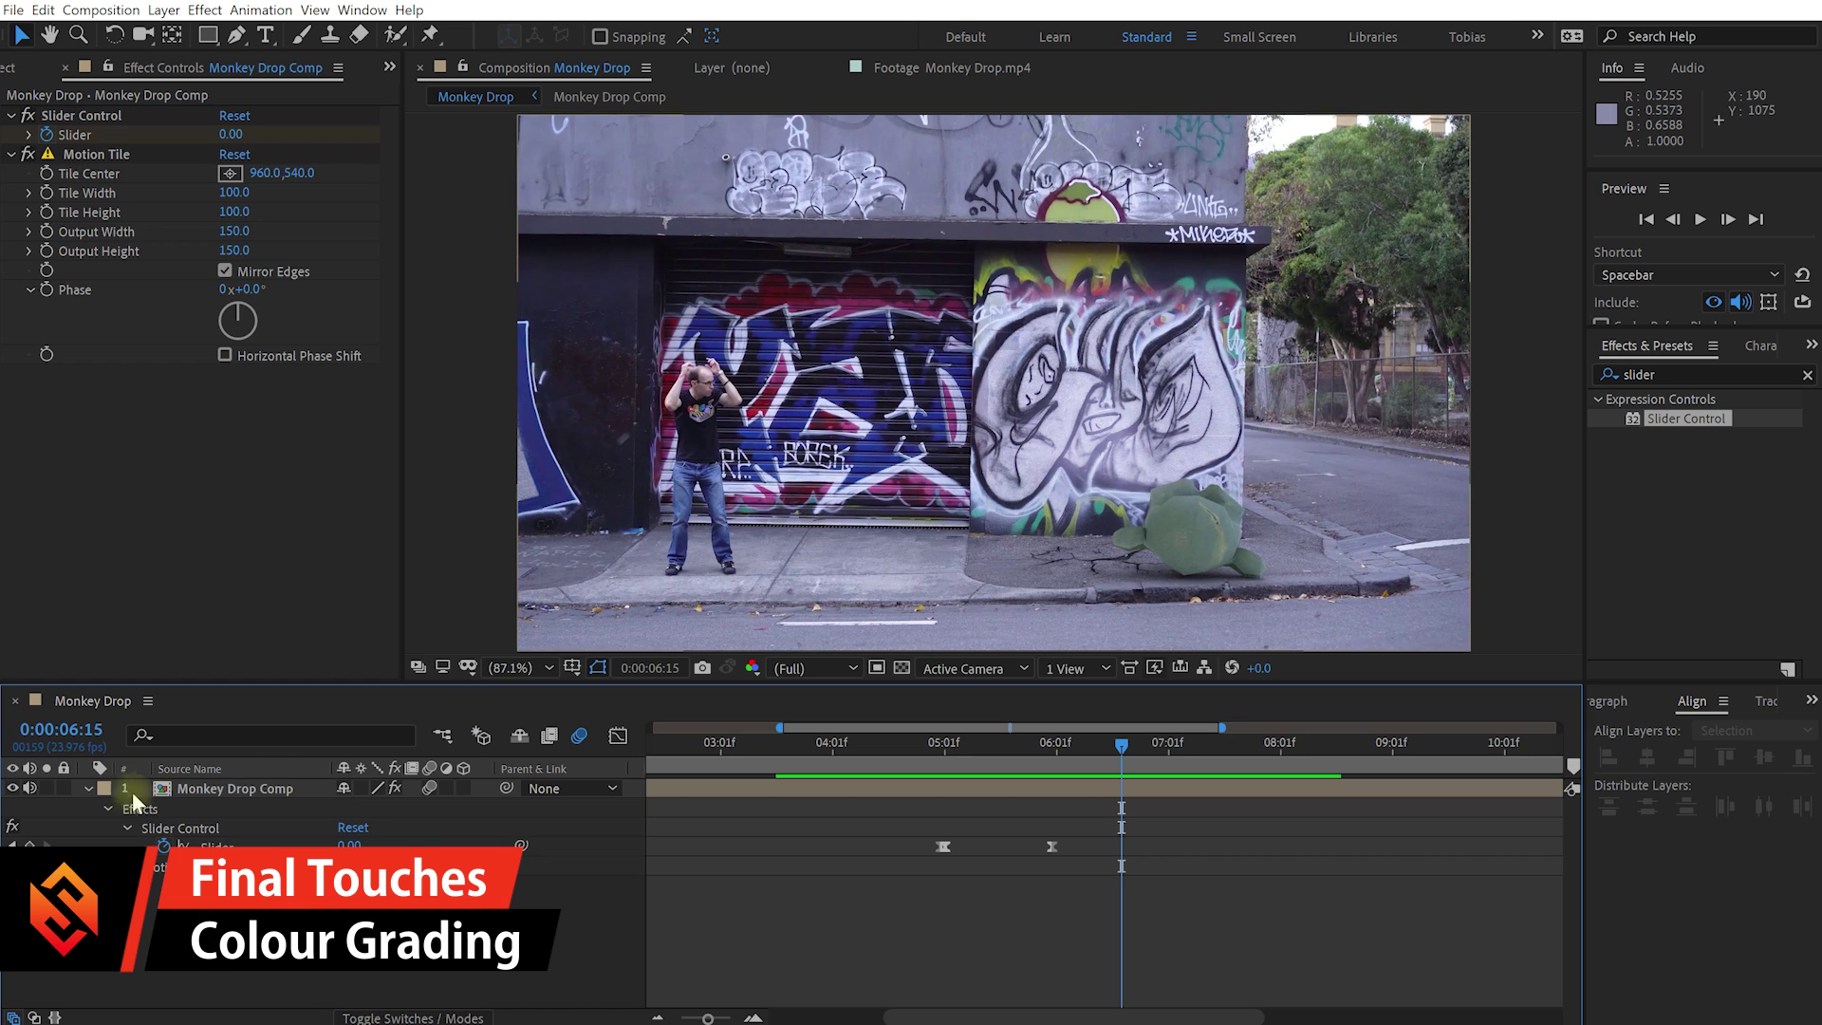
click(88, 788)
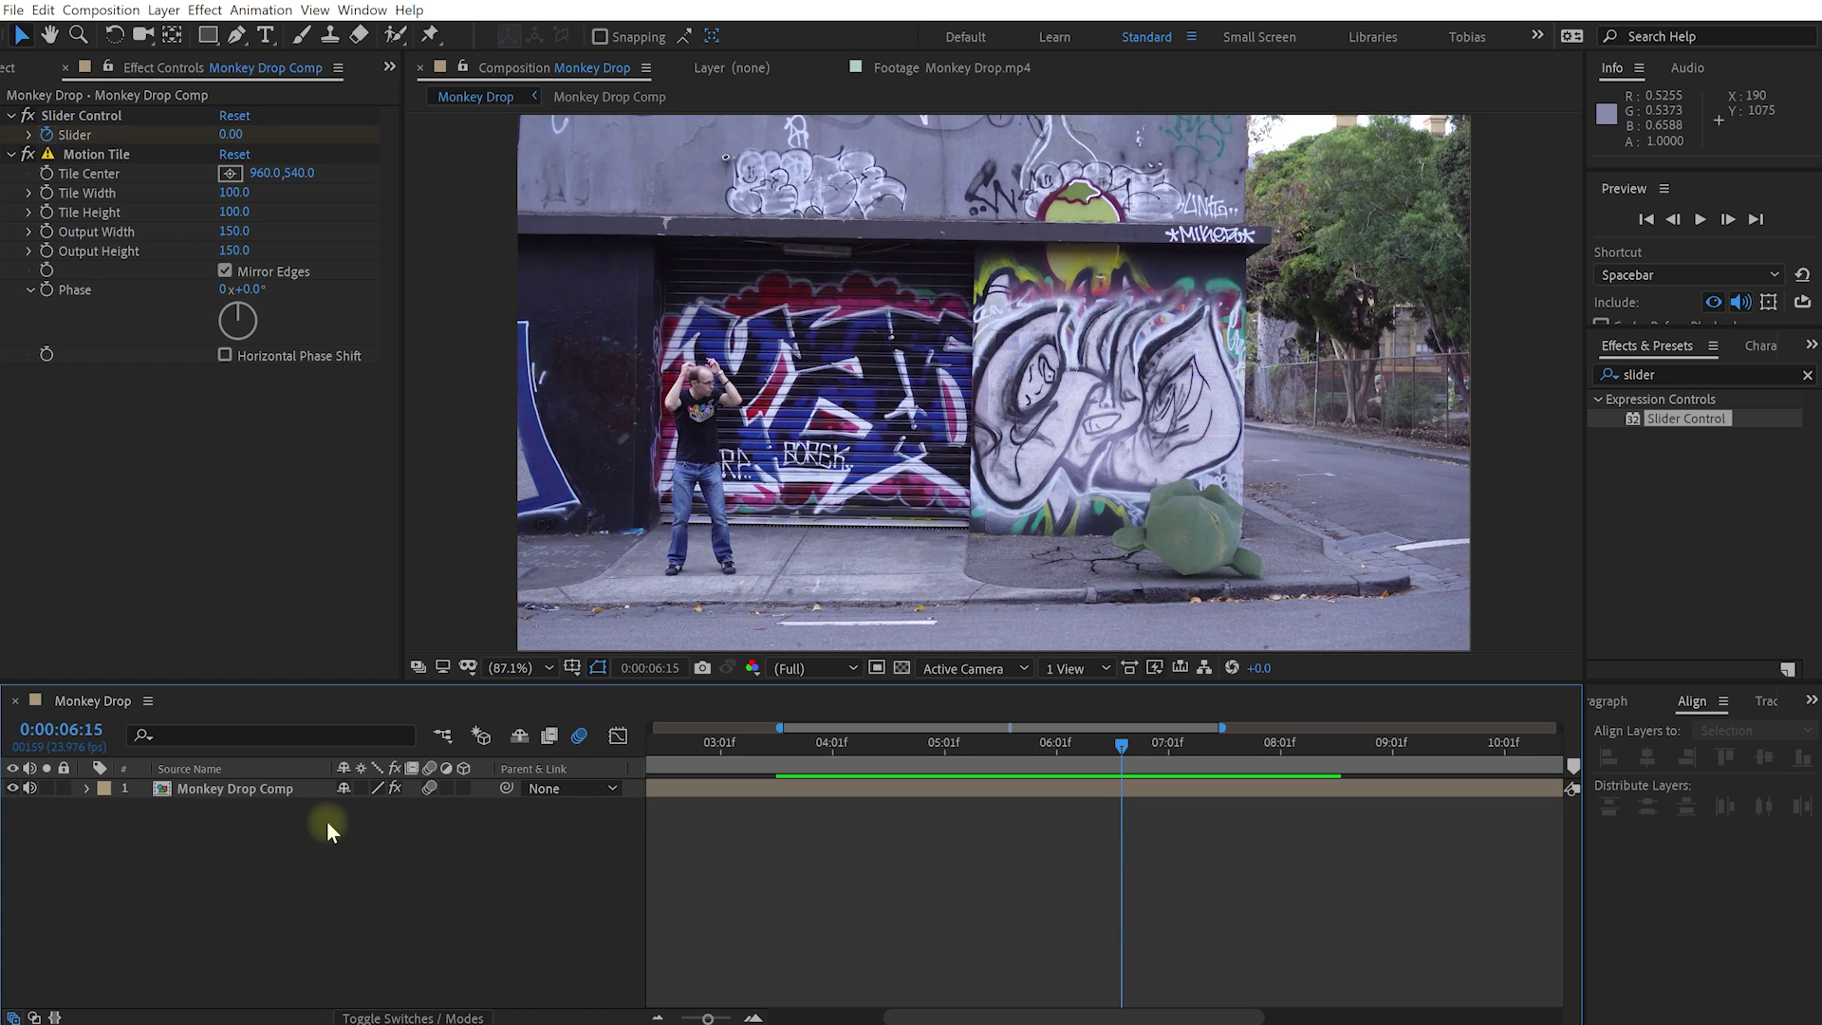
- Add a new adjustment layer named 'Grading'
right_click(220, 828)
mouse_move(256, 841)
click(560, 996)
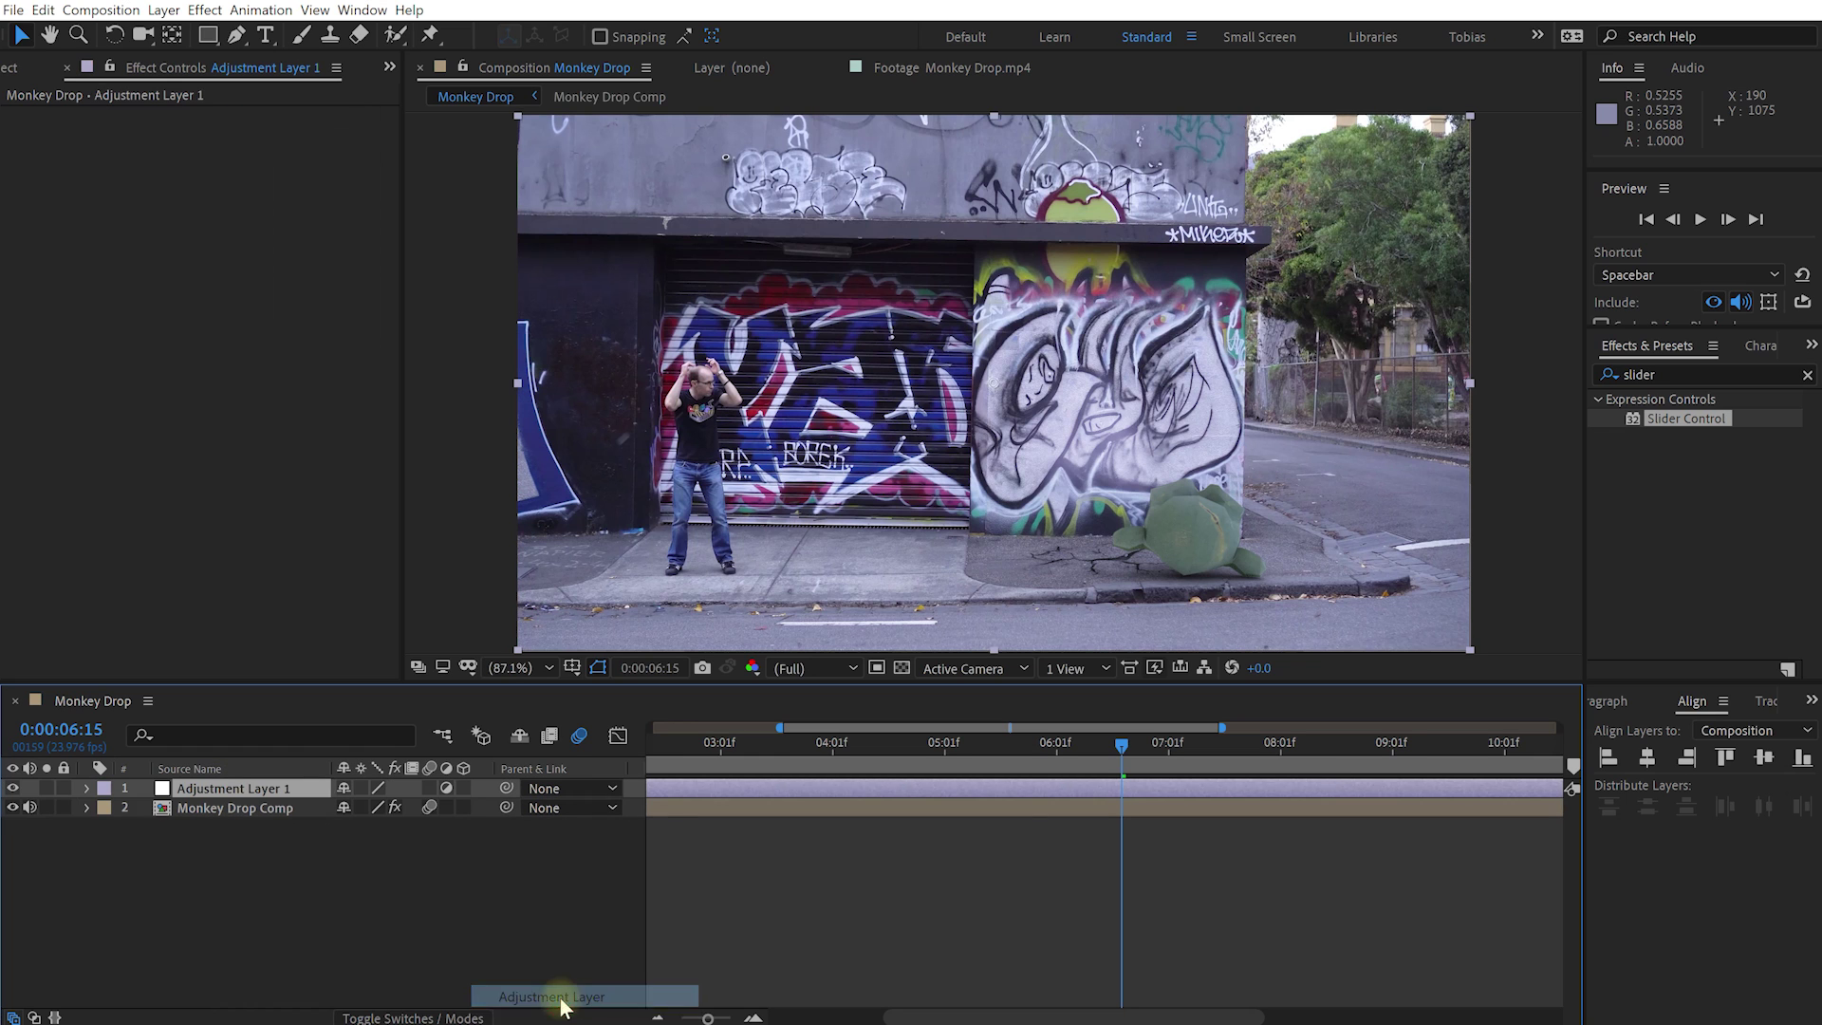
key(Return)
text(Grading)
key(Return)
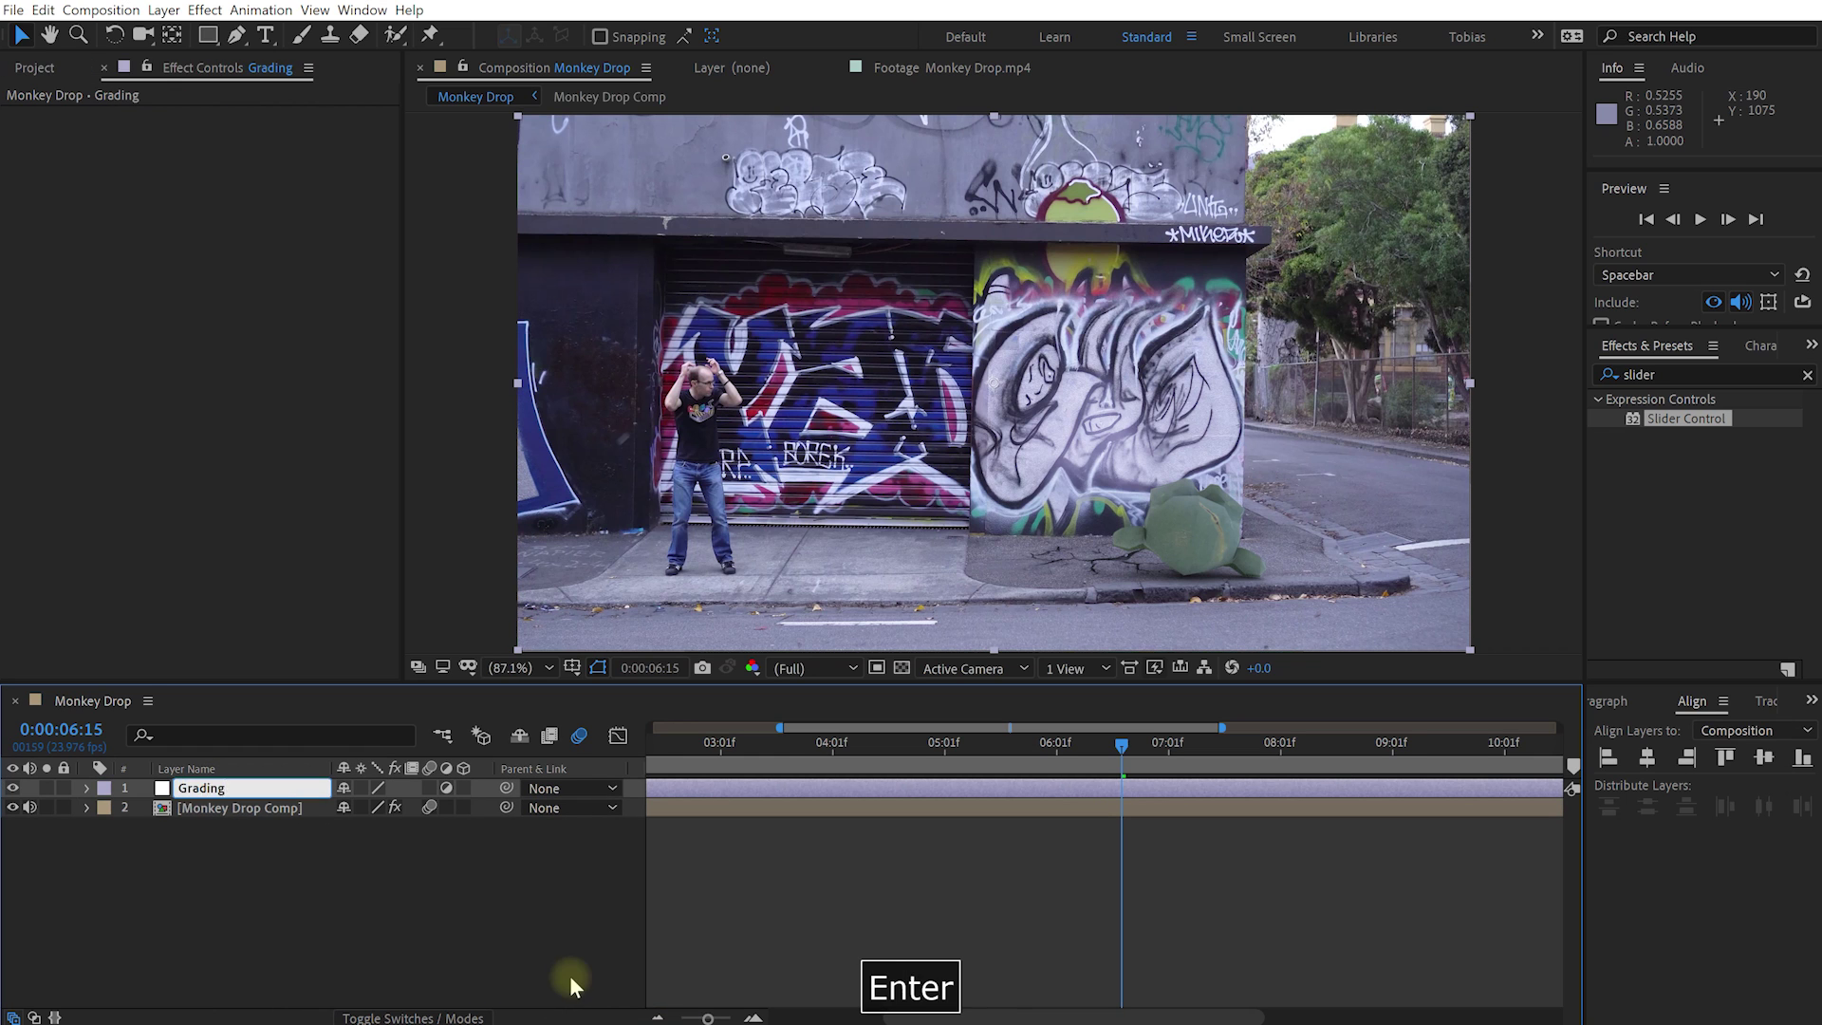
- Apply Curves to the Grading layer with an S-curve that lifts highlights and lowers shadows
key(ctrl+space)
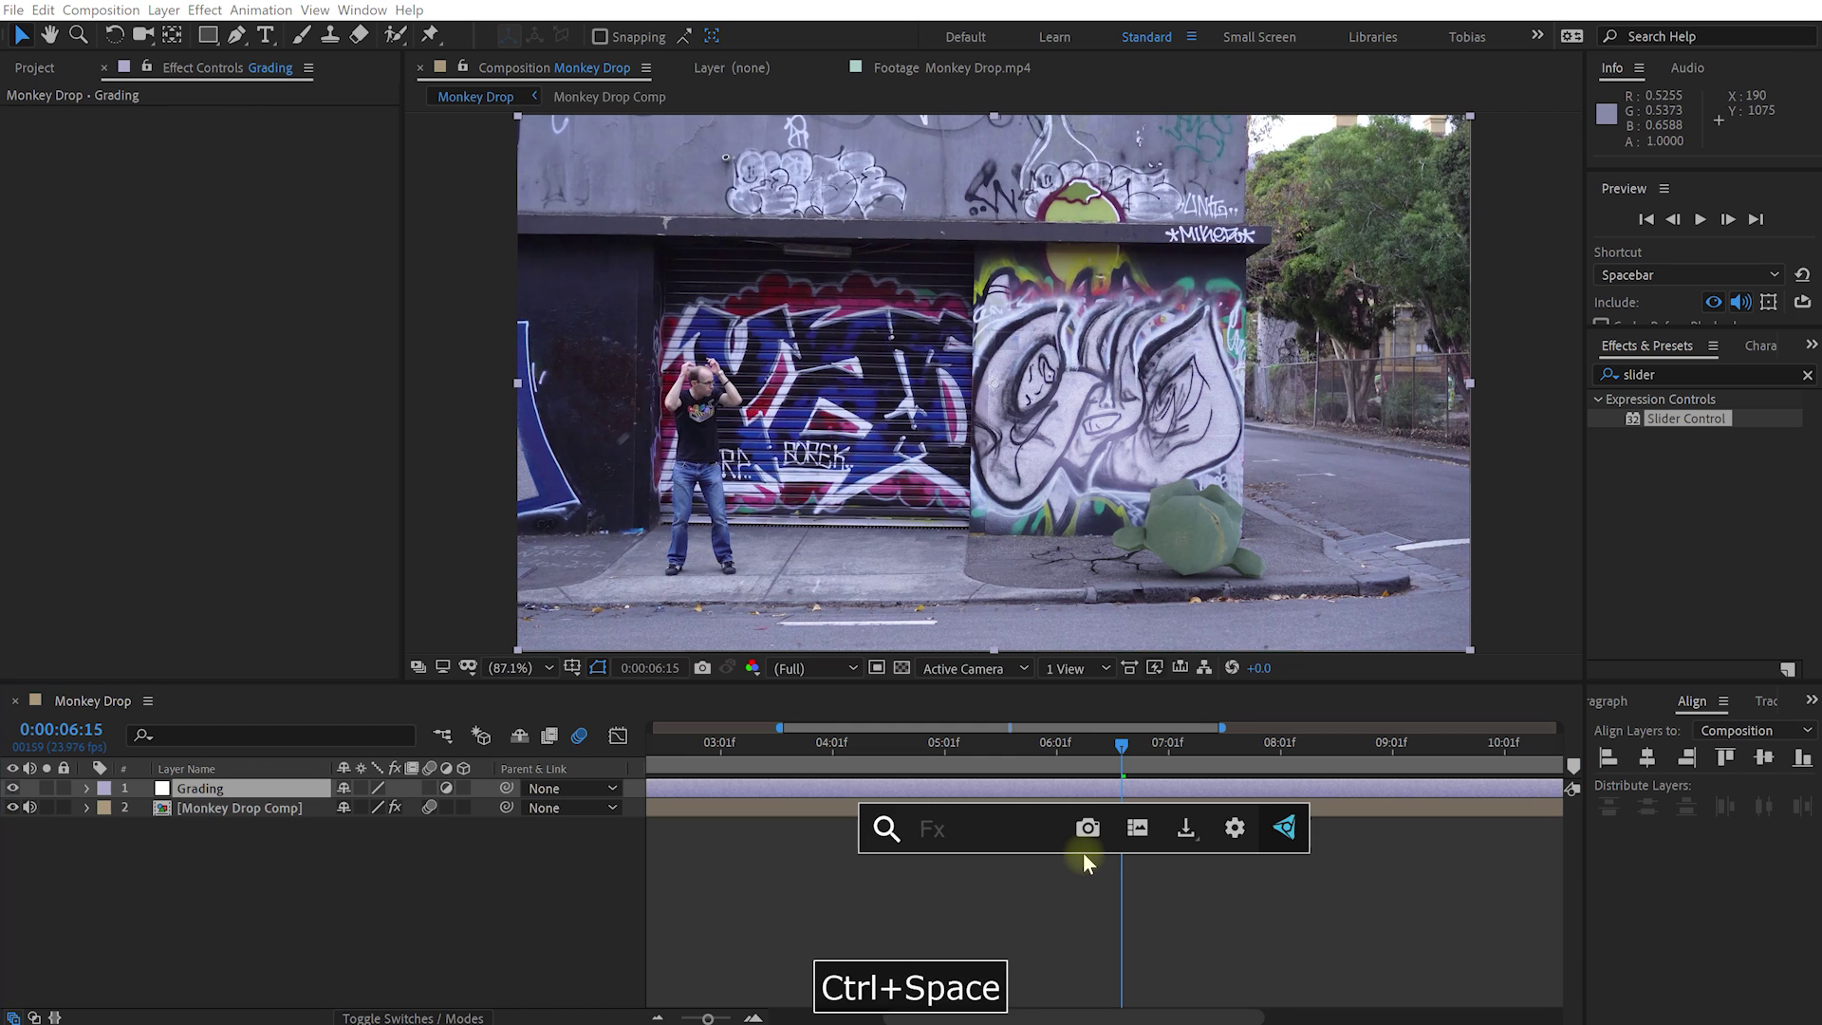
text(curves)
click(1084, 853)
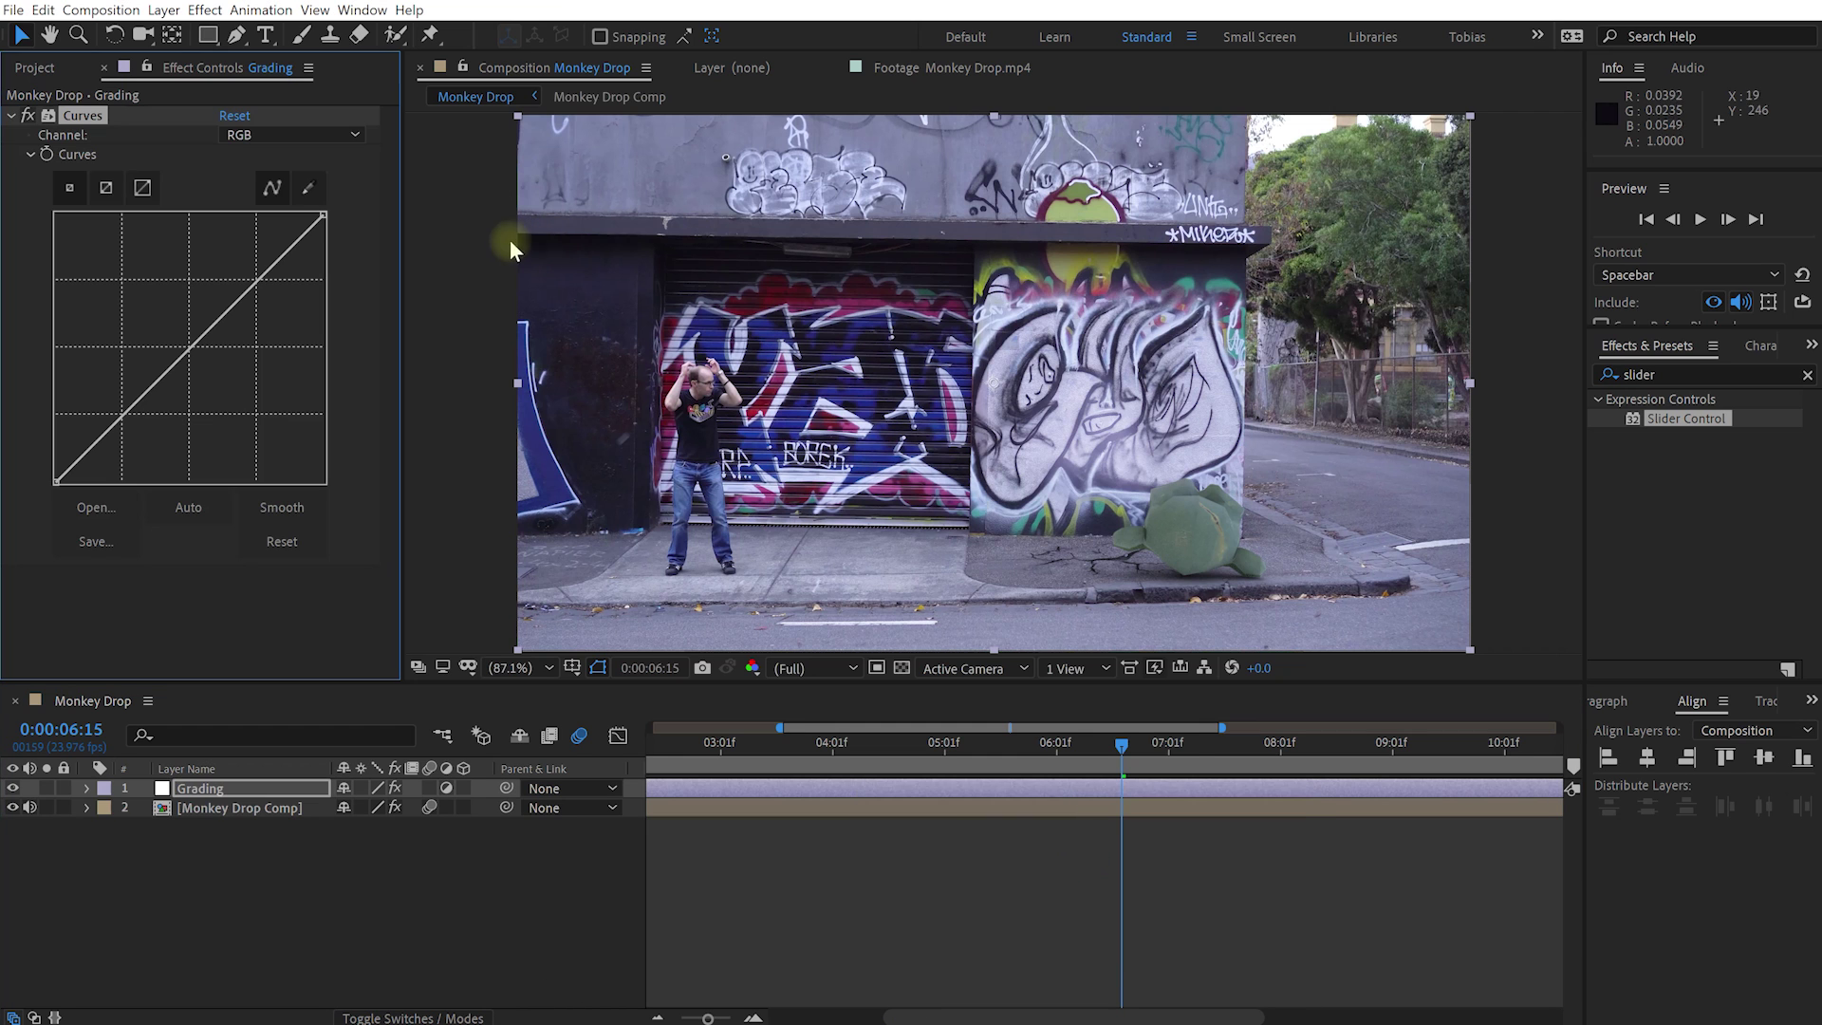
drag(263, 274, 254, 270)
drag(118, 417, 120, 426)
- Add two points to the Blue channel curve and bend the Green channel curve slightly
click(291, 134)
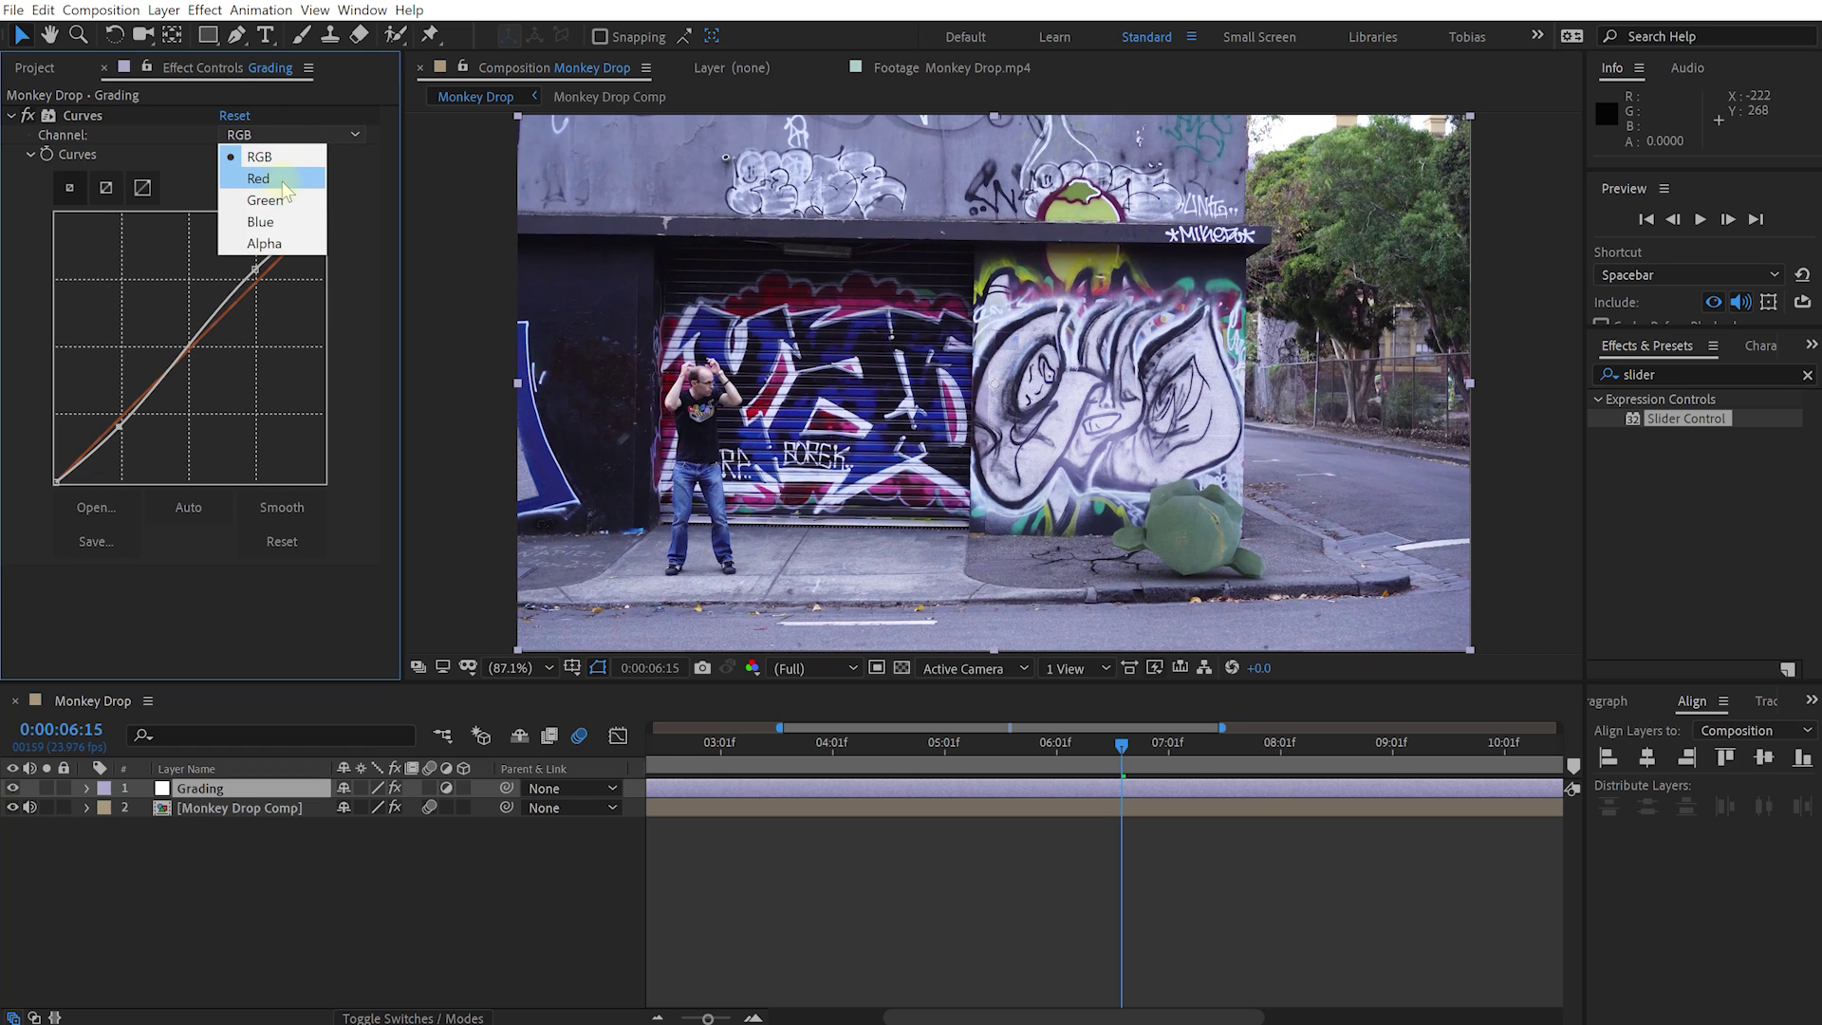
click(256, 219)
click(187, 349)
click(128, 408)
click(291, 134)
click(257, 199)
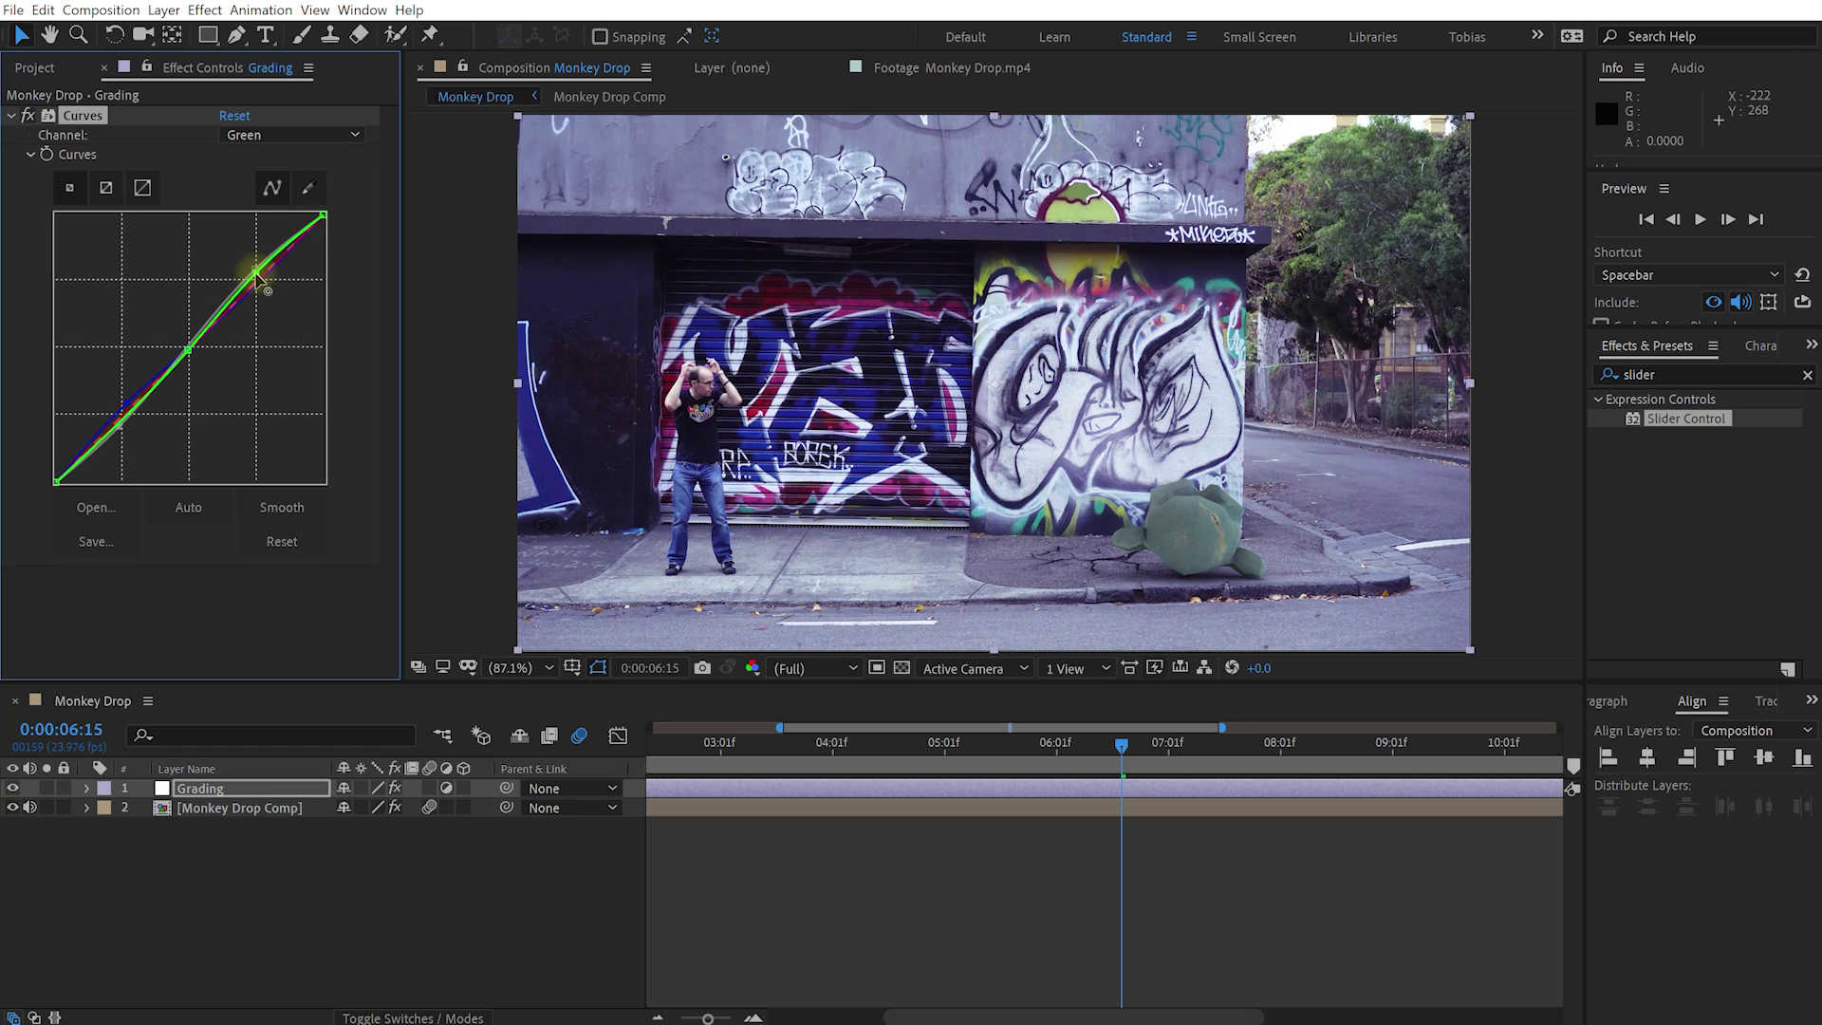
click(258, 275)
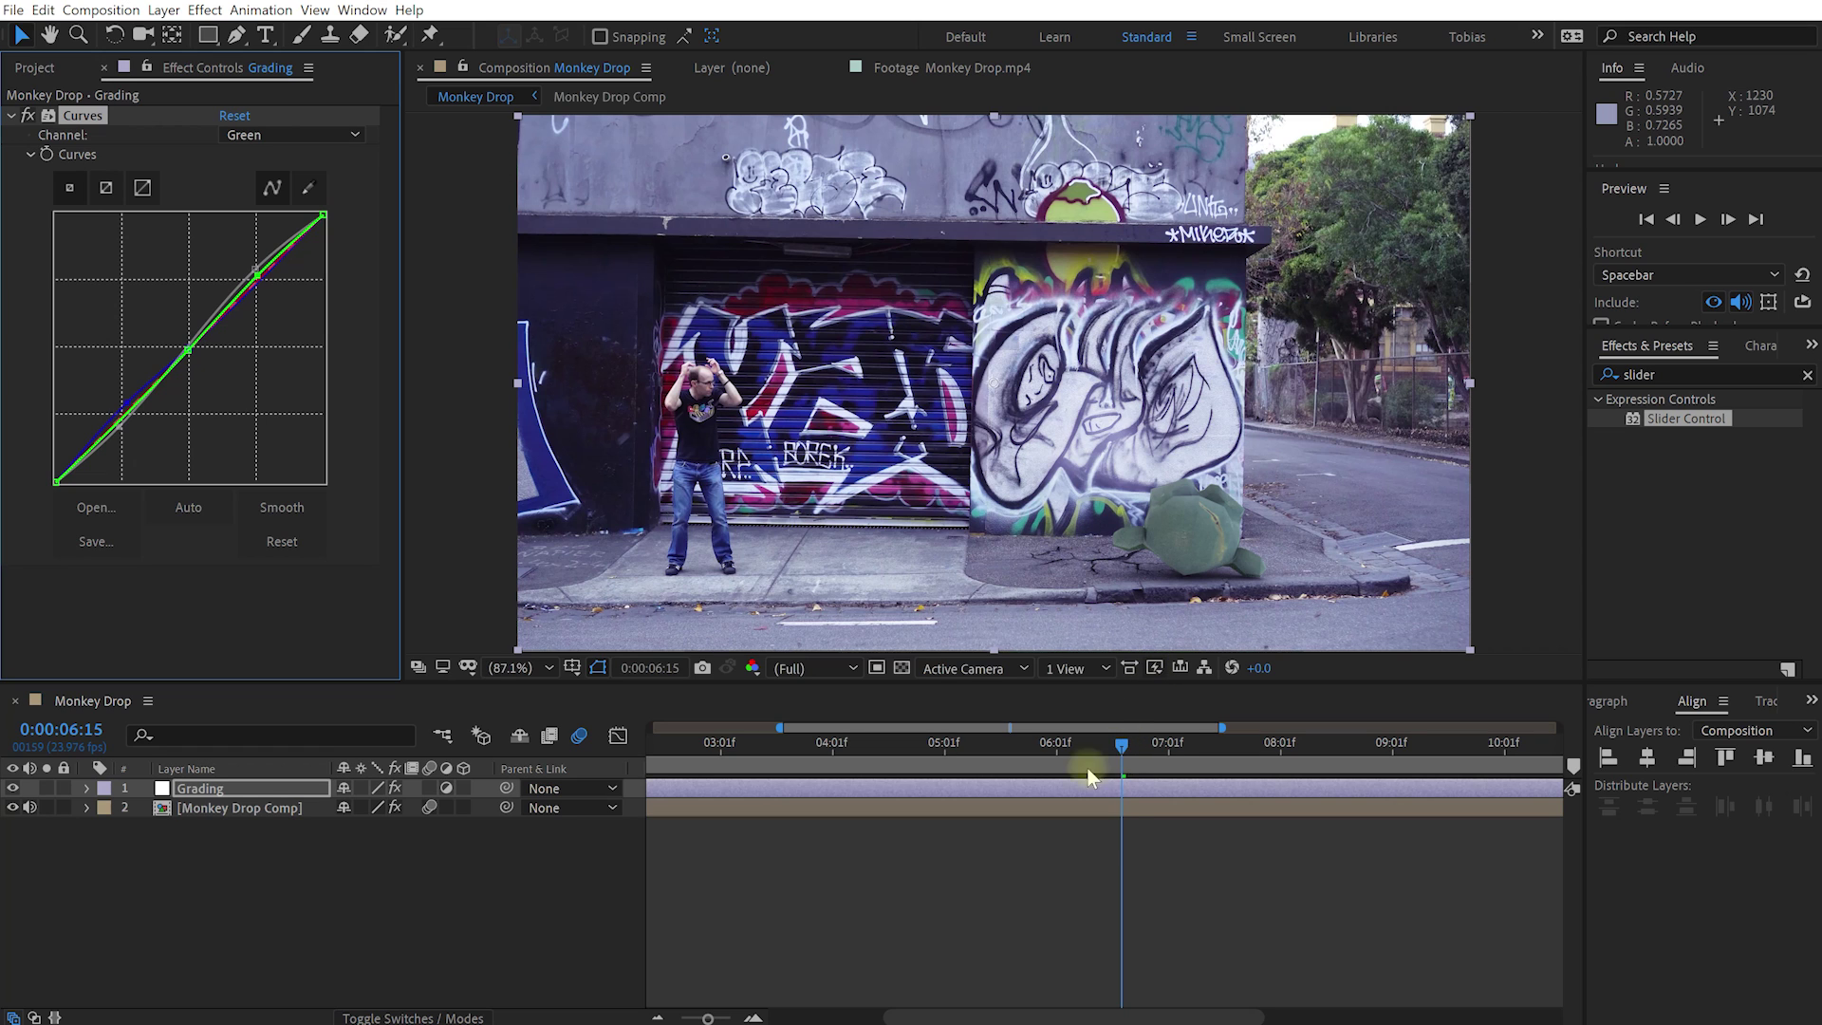
- Preview the graded shot from the start of the composition
key(minus)
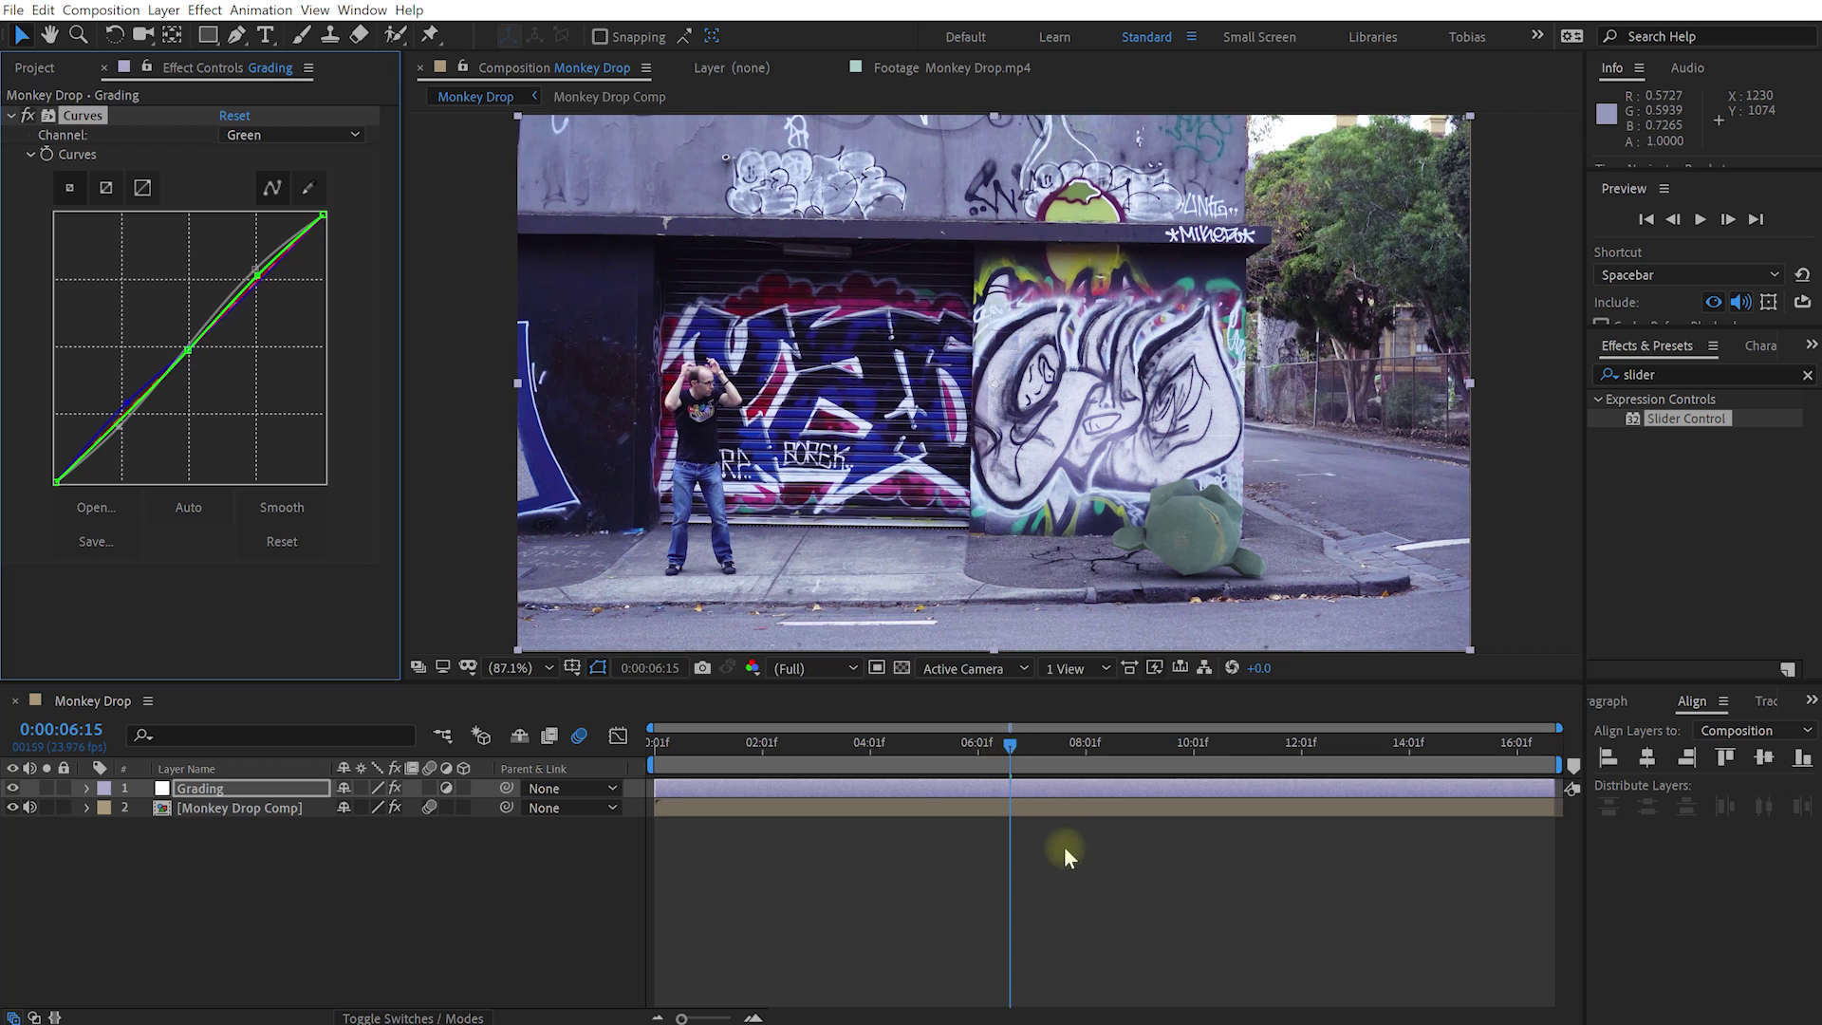
drag(1009, 753, 655, 745)
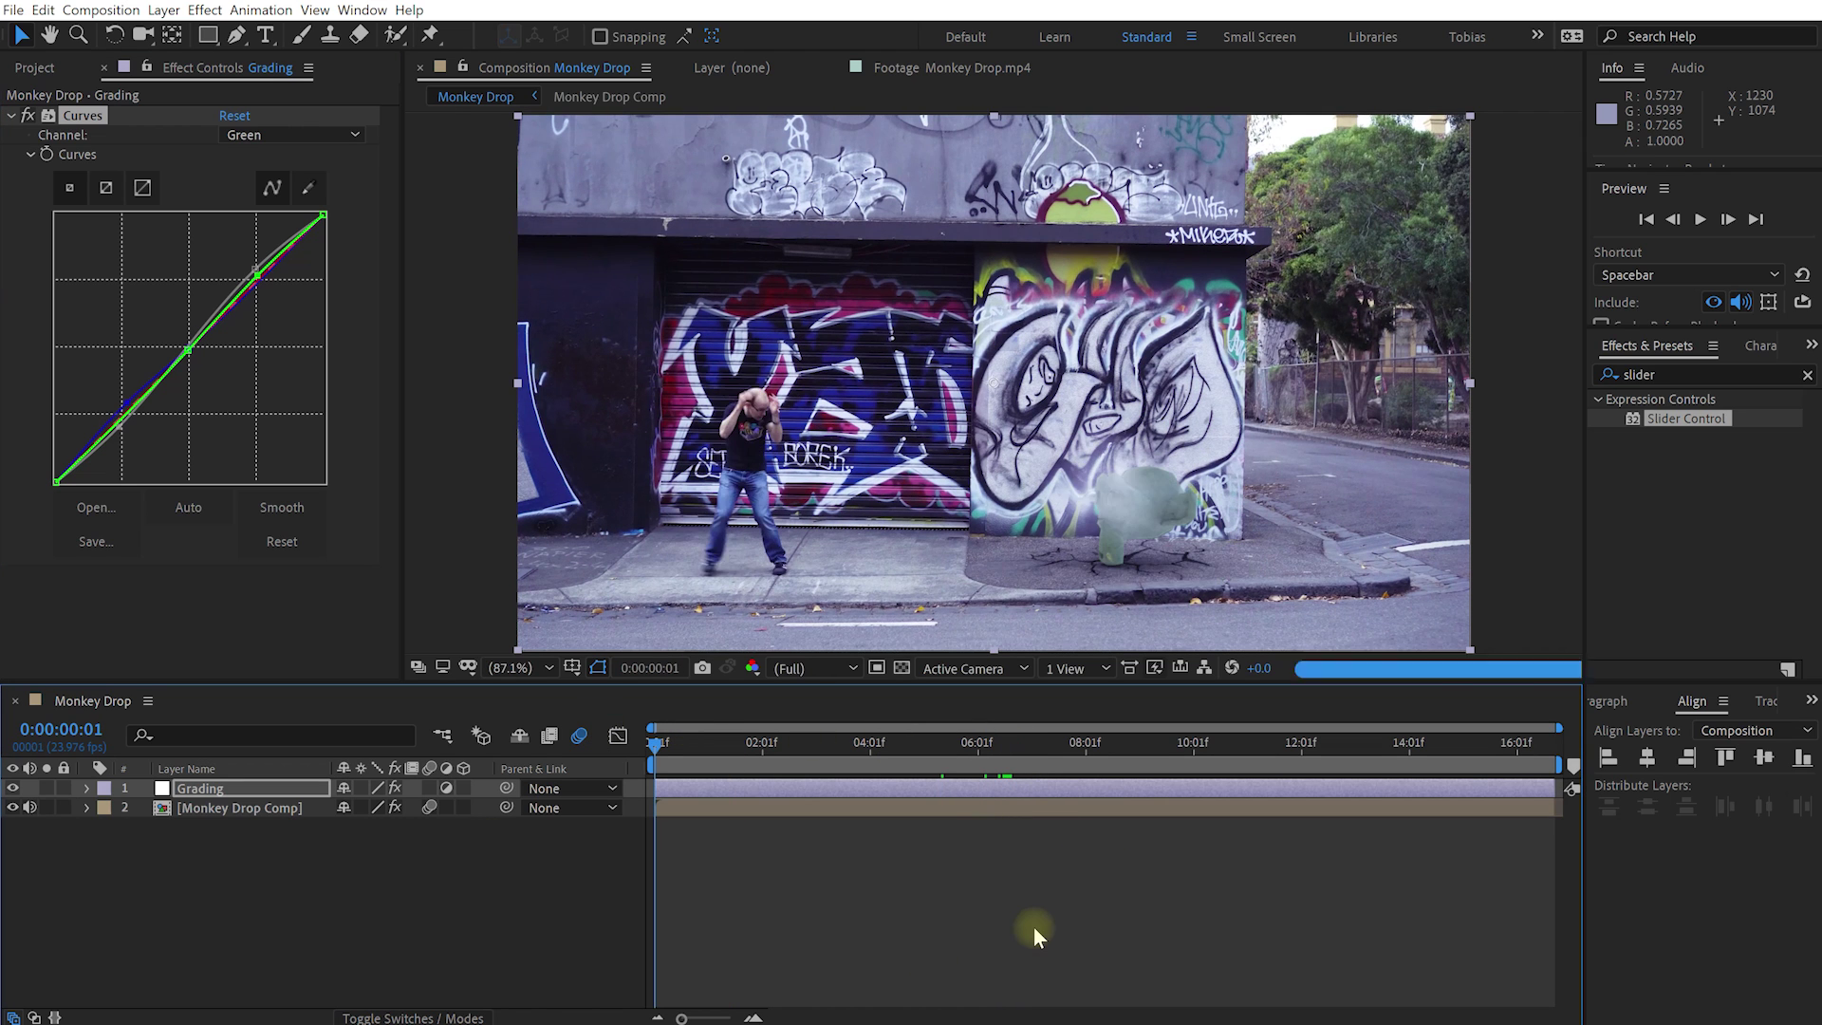
key(space)
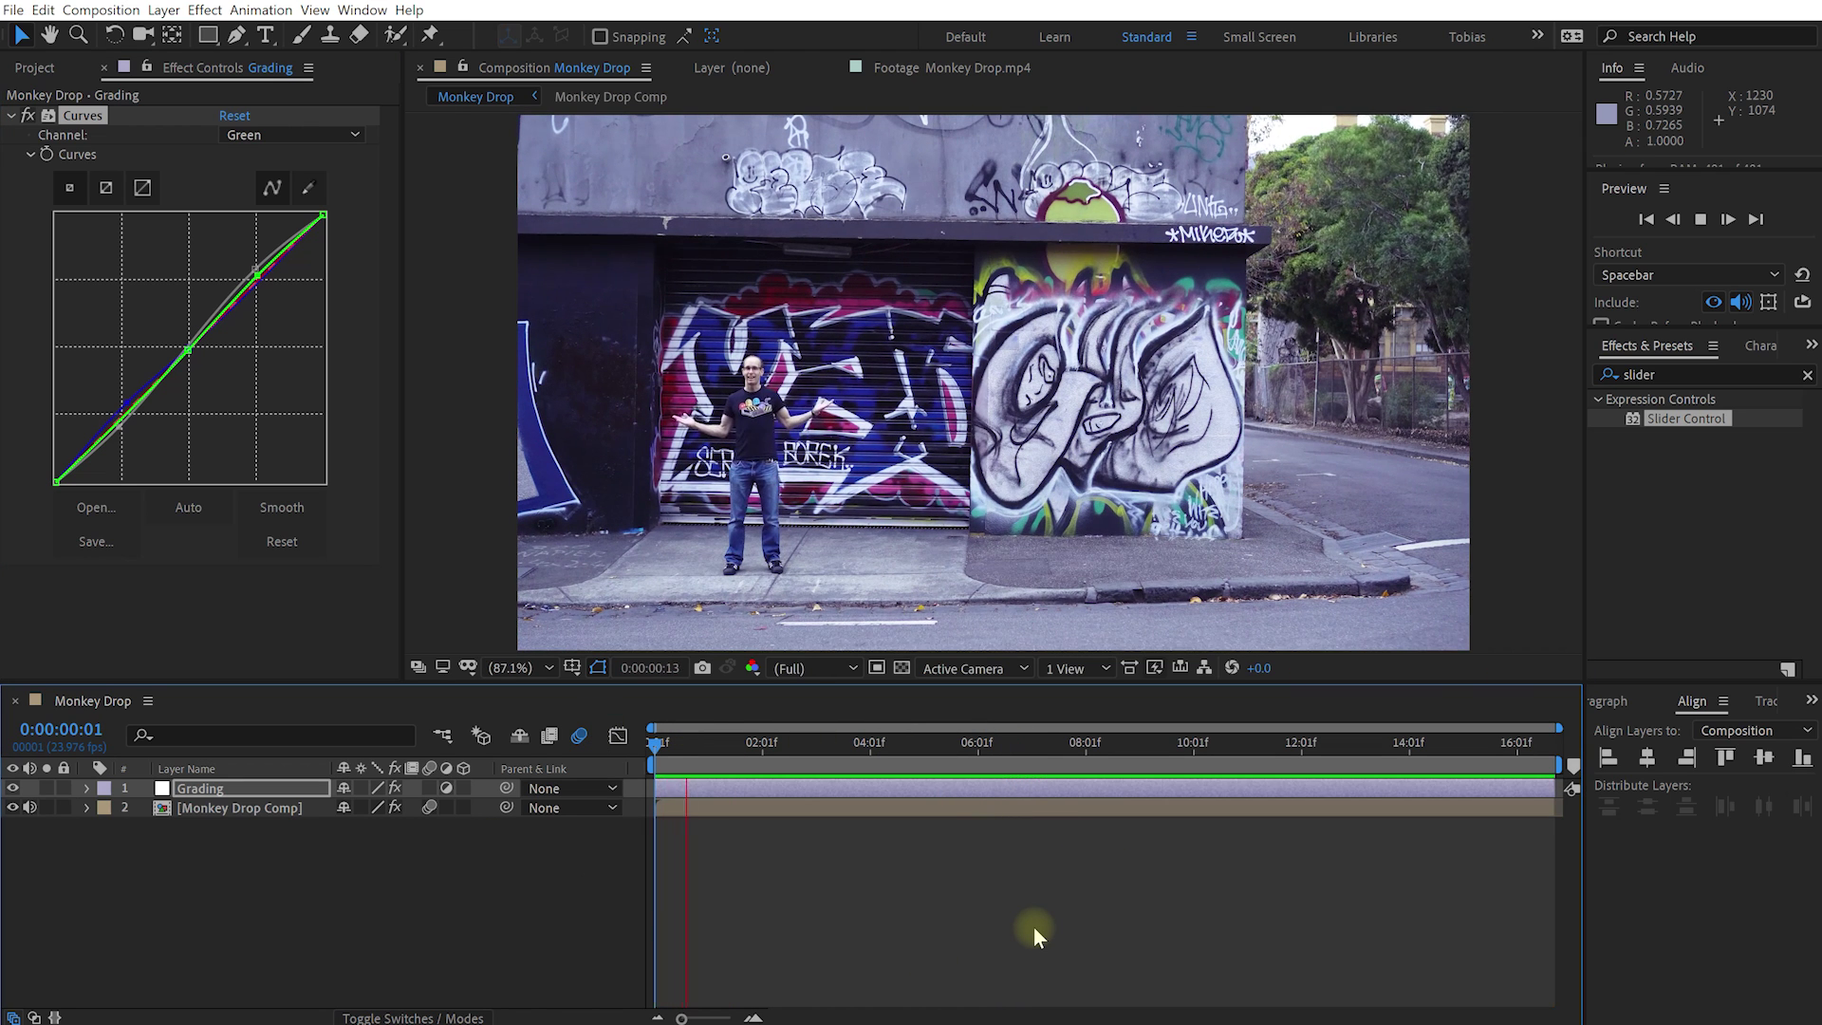